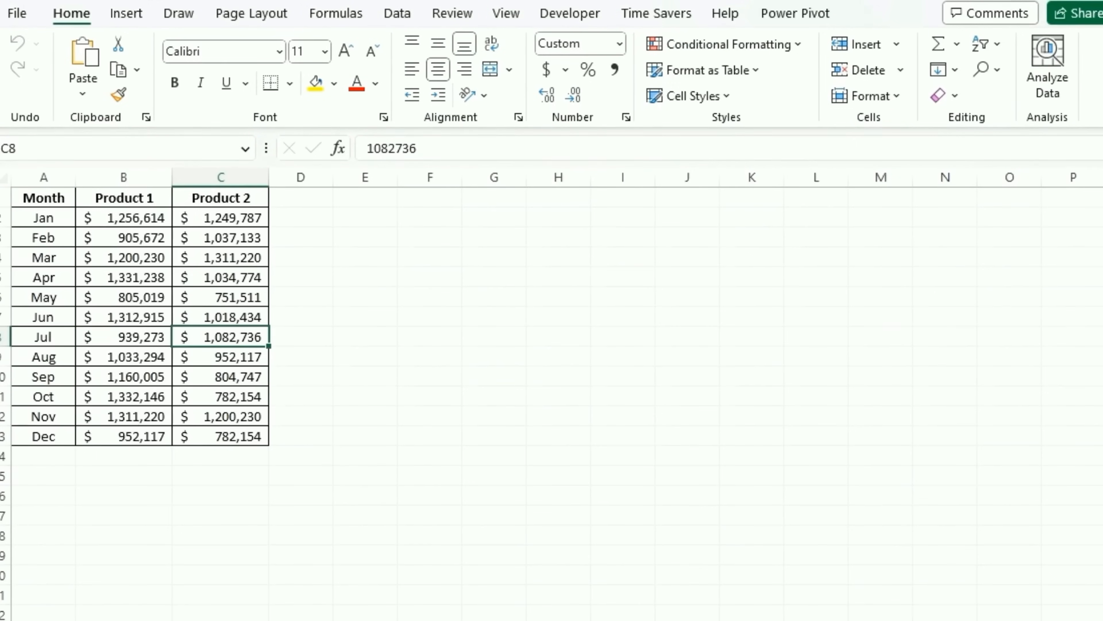
click(124, 198)
click(220, 198)
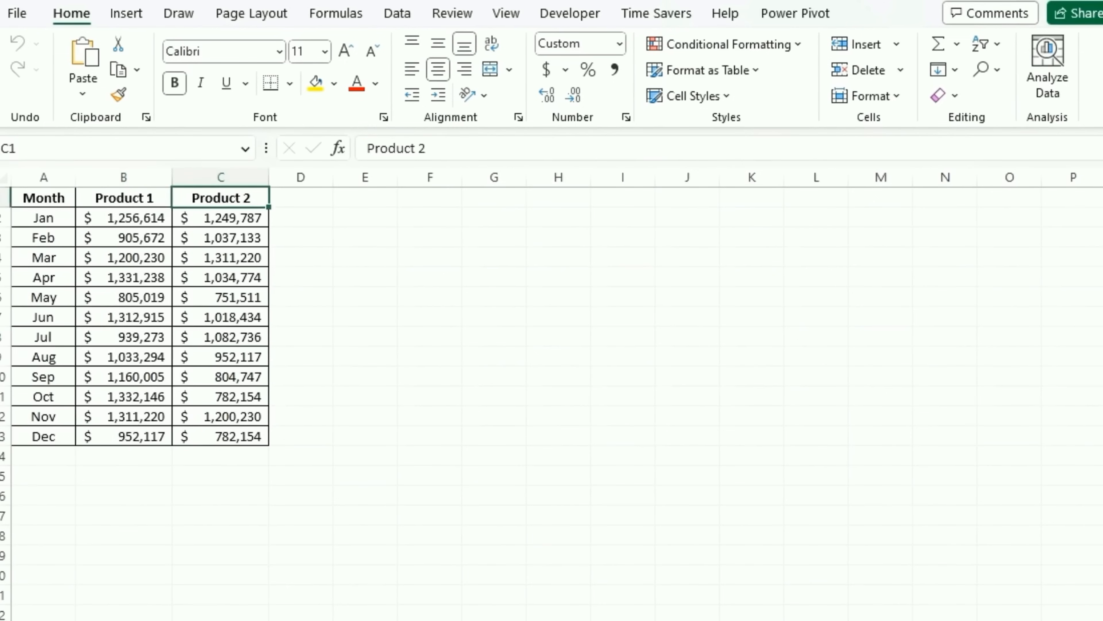
click(124, 277)
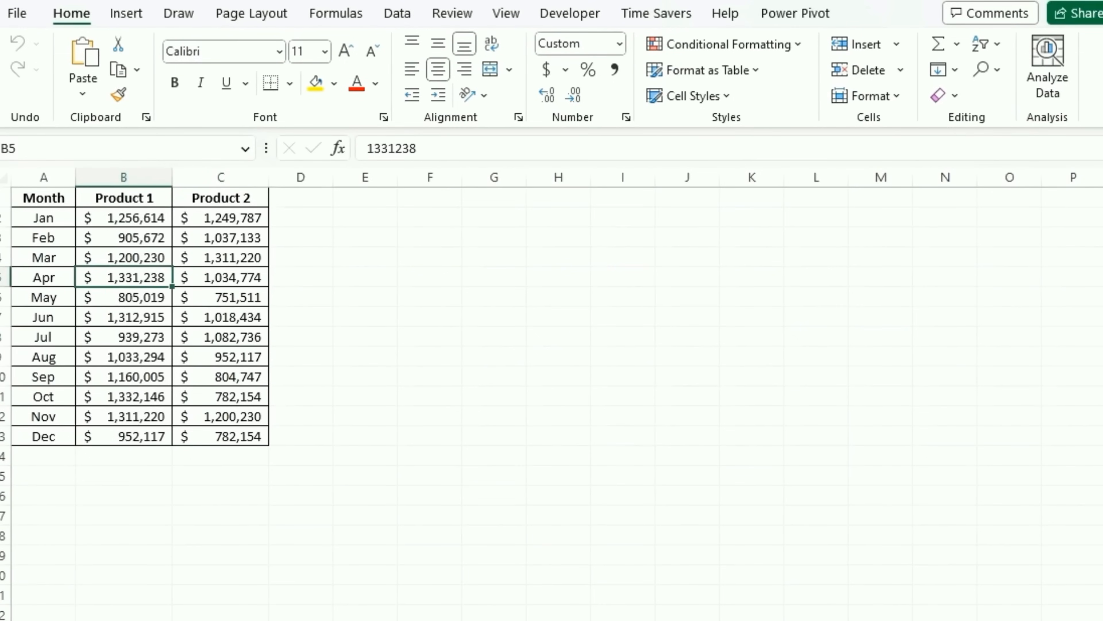
Insert a clustered column chart of the whole Month, Product 1 and Product 2 table and place it beside the data.
click(123, 217)
key(ctrl+a)
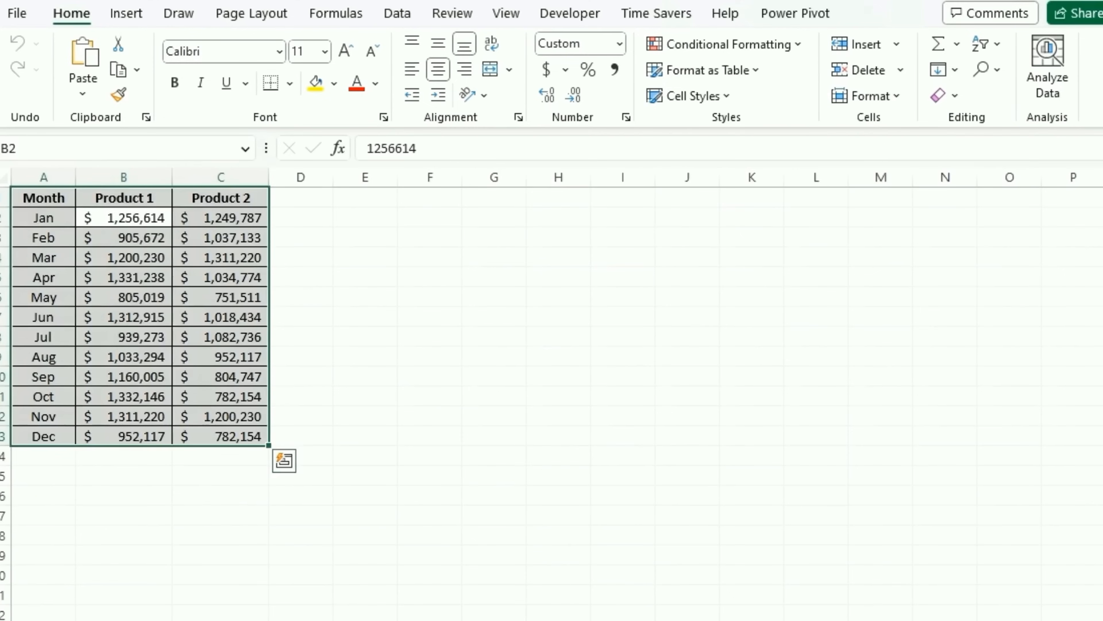
click(121, 13)
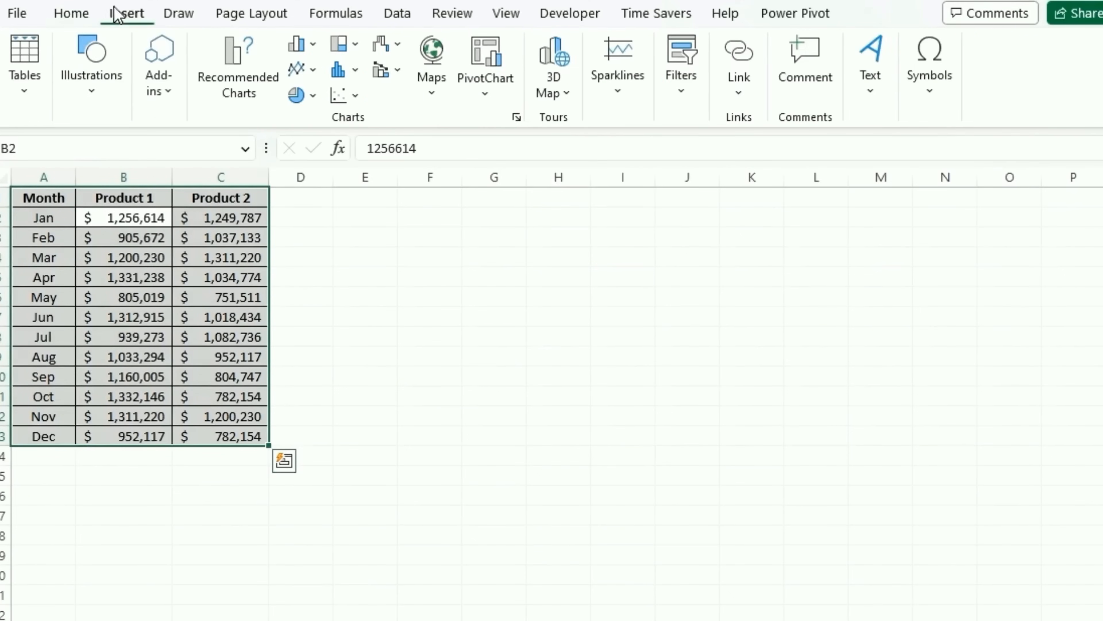
click(238, 69)
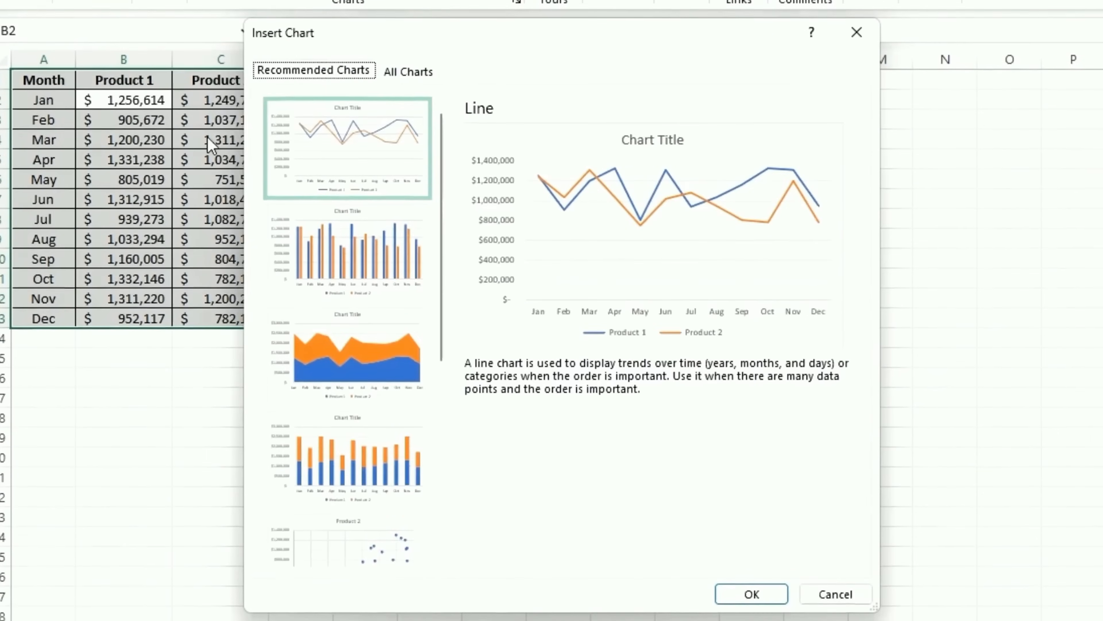
click(406, 72)
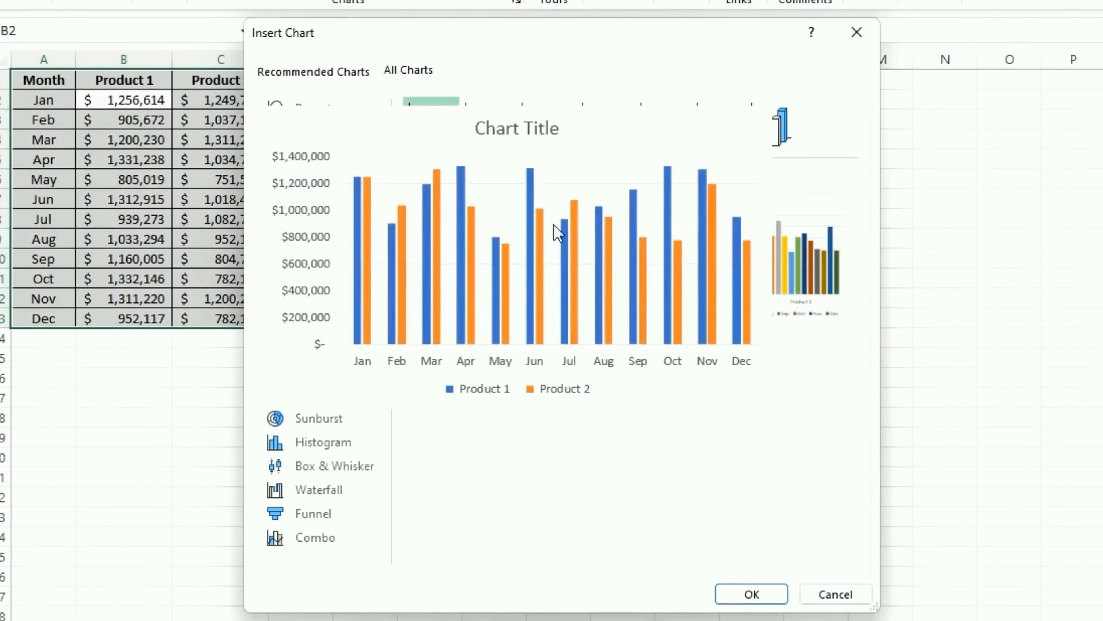
mouse_move(494, 366)
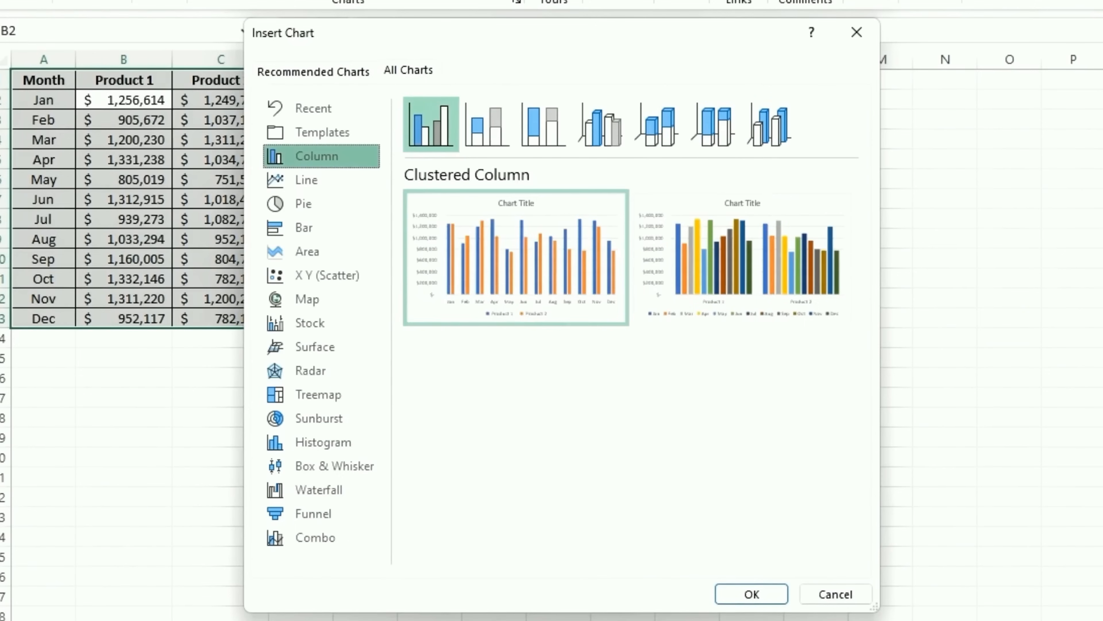
click(729, 594)
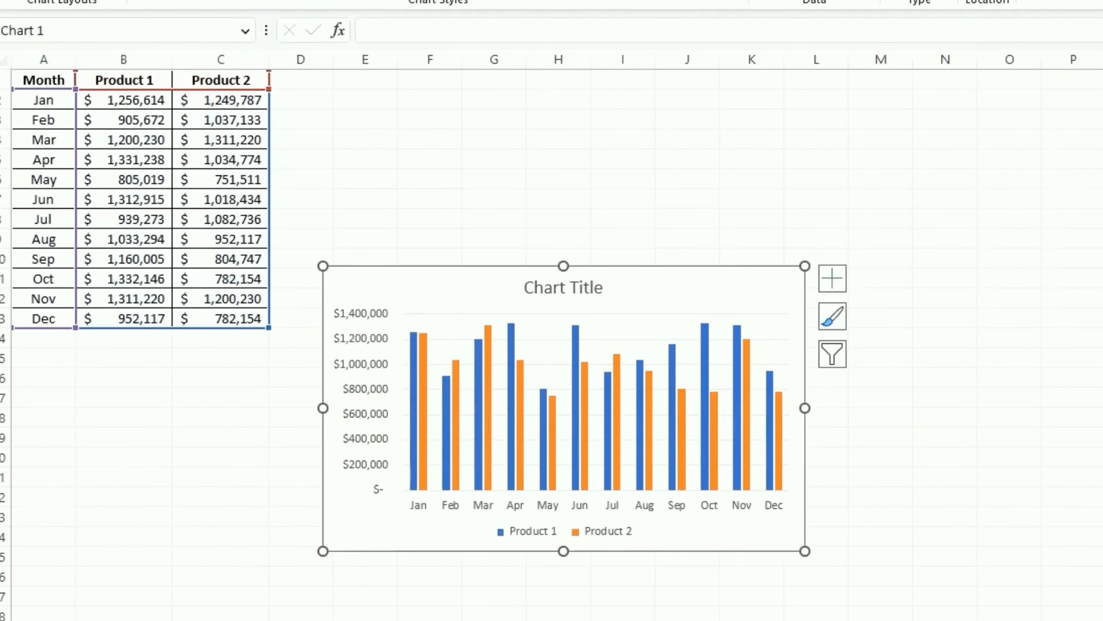
drag(668, 285, 661, 95)
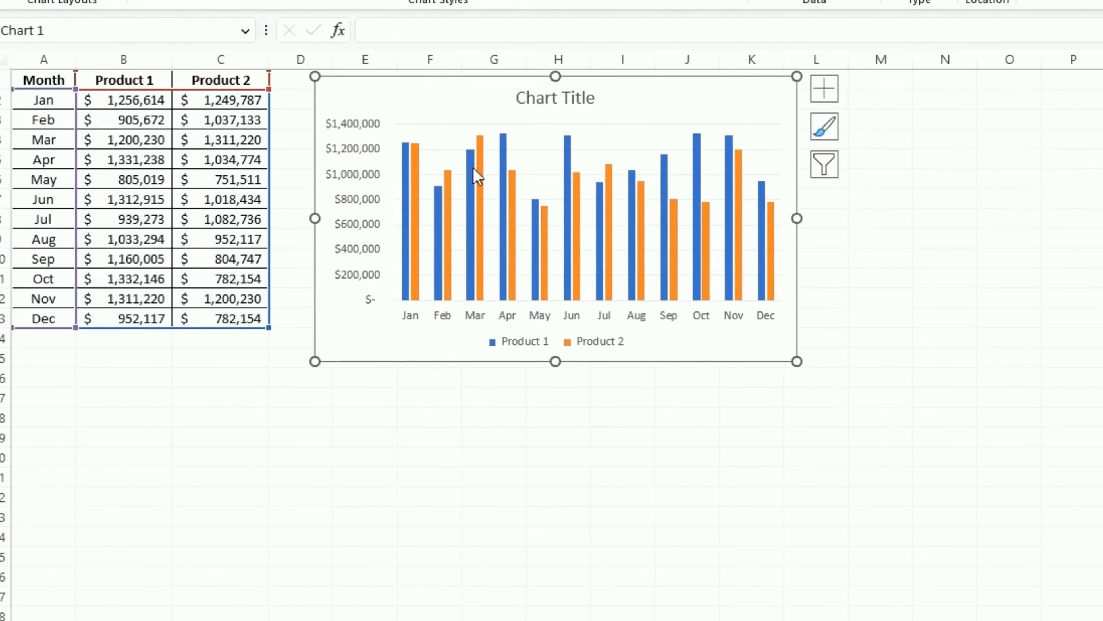
Add axis titles to the column chart and enlarge the chart to span roughly columns D through M.
click(823, 89)
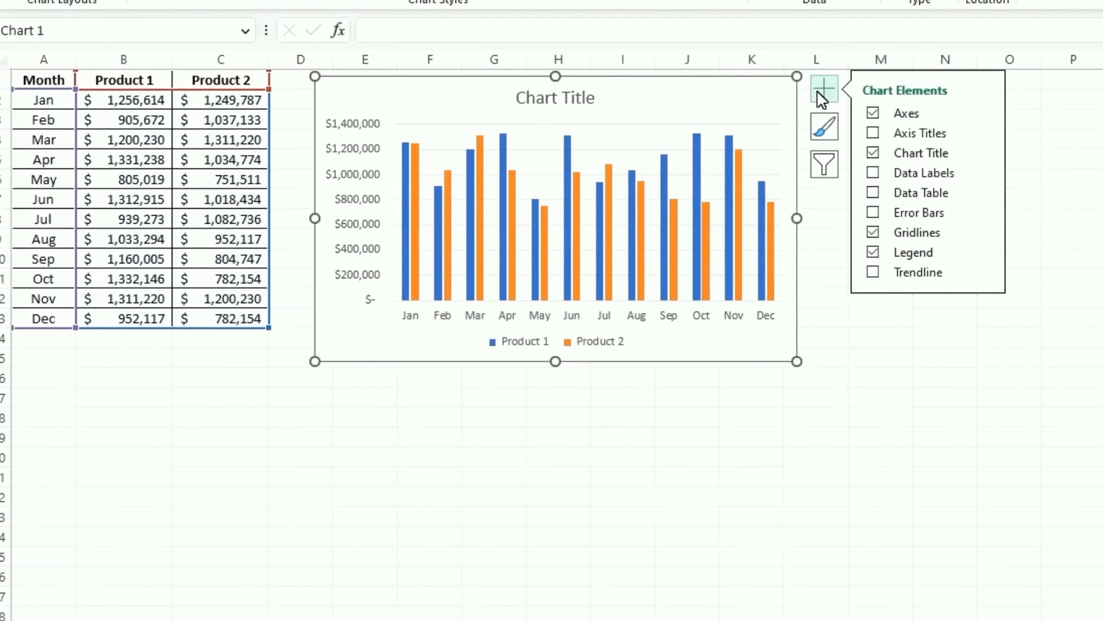
click(874, 170)
click(874, 173)
click(873, 133)
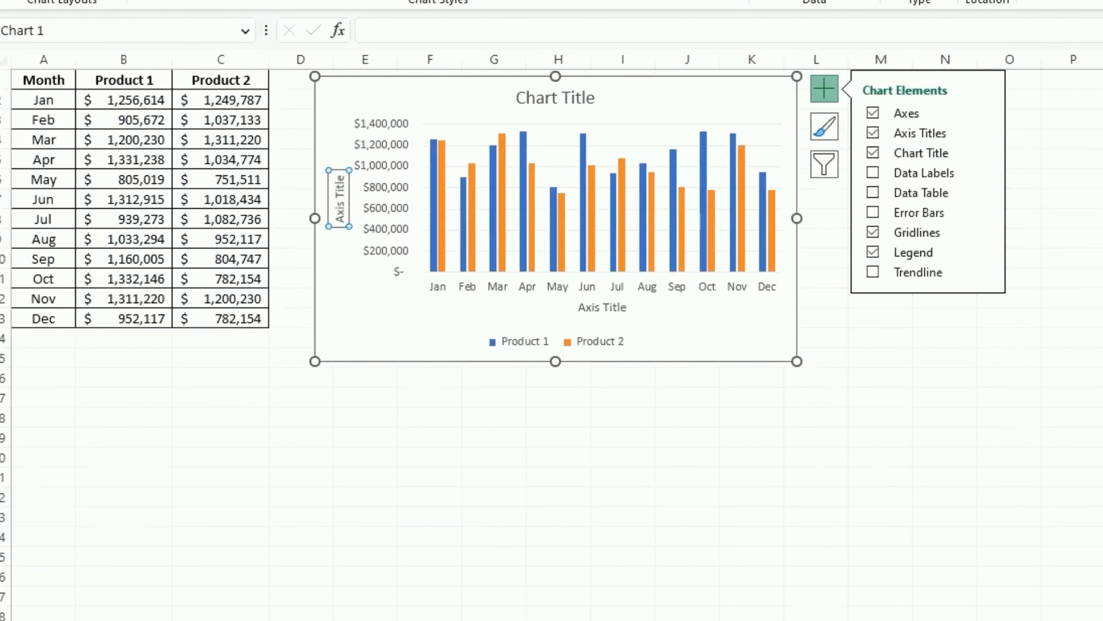
drag(796, 361, 934, 460)
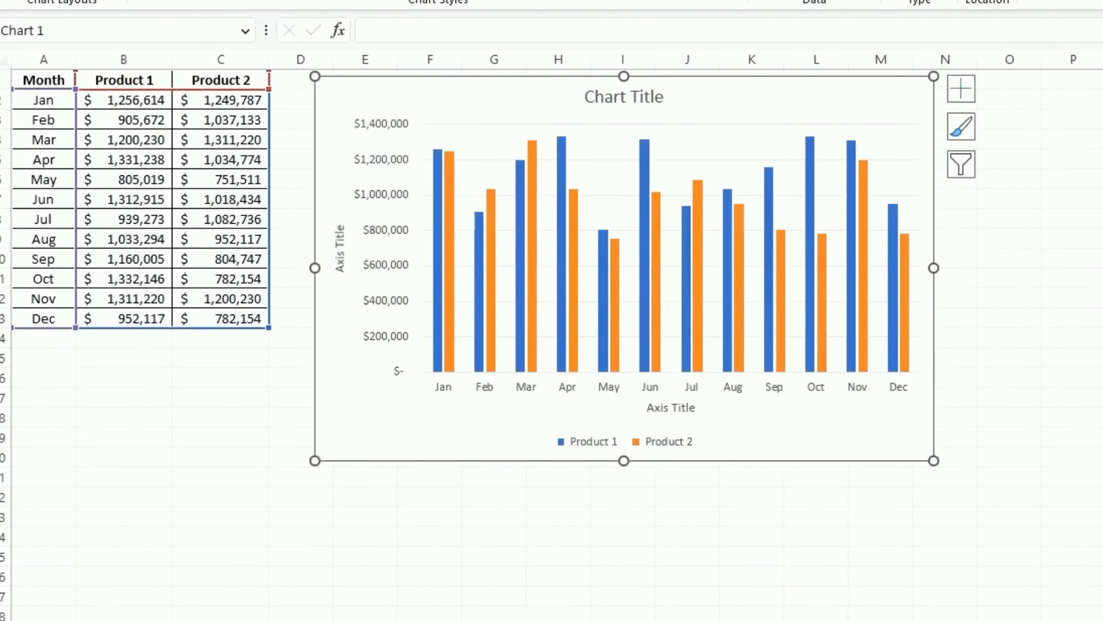
Change the chart title to "Product 1 vs Product 2 - Sales".
double_click(604, 96)
triple_click(606, 103)
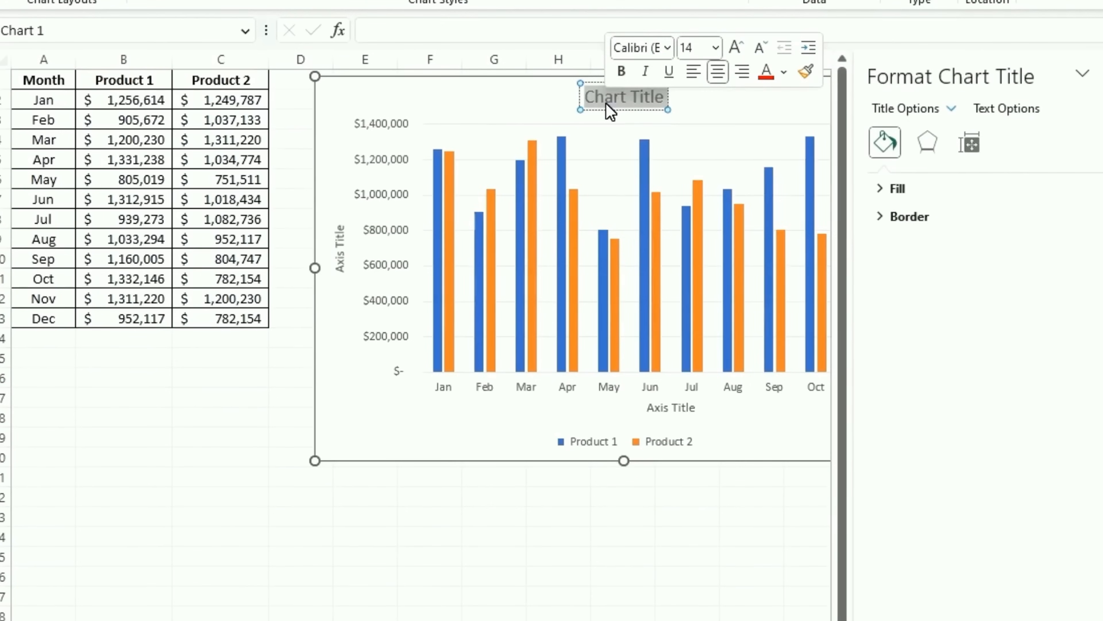
text(Product)
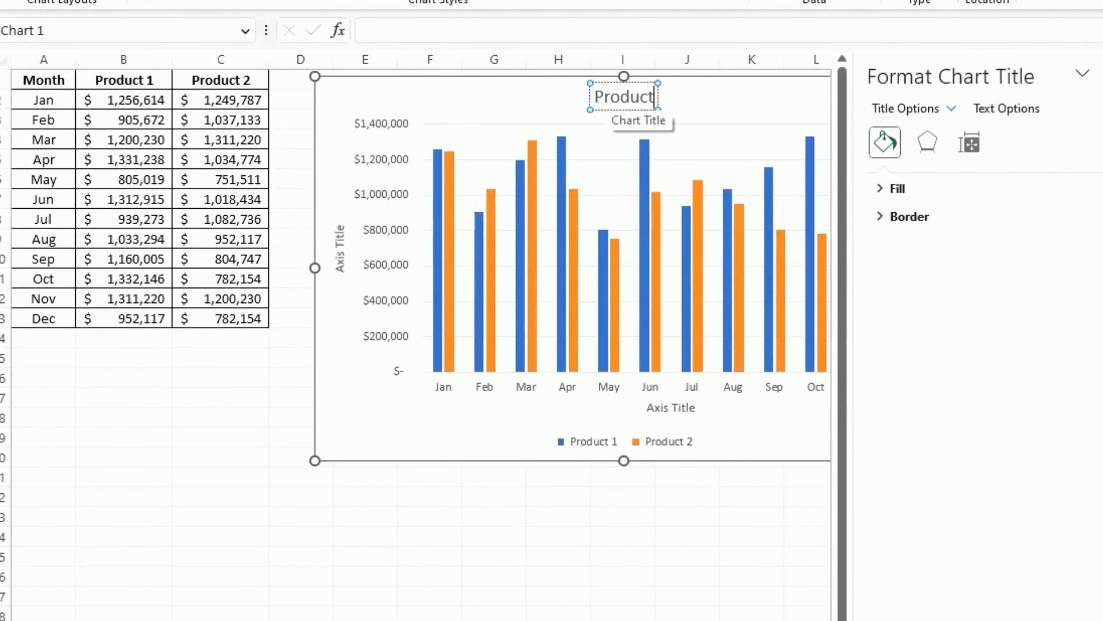
text( 1 vs O)
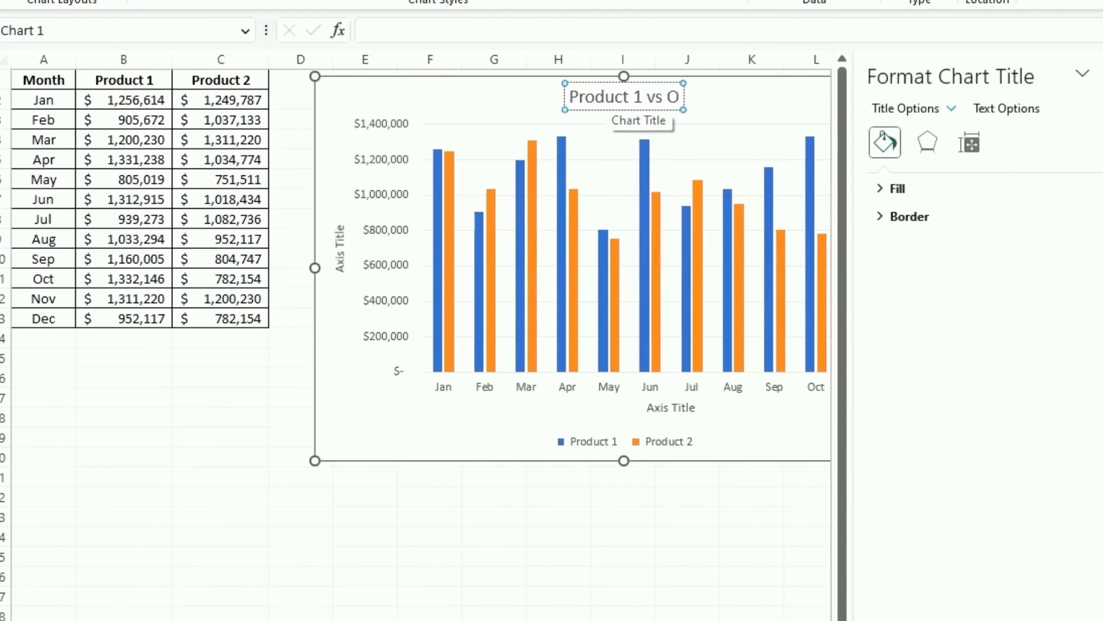
key(BackSpace)
text(pROD)
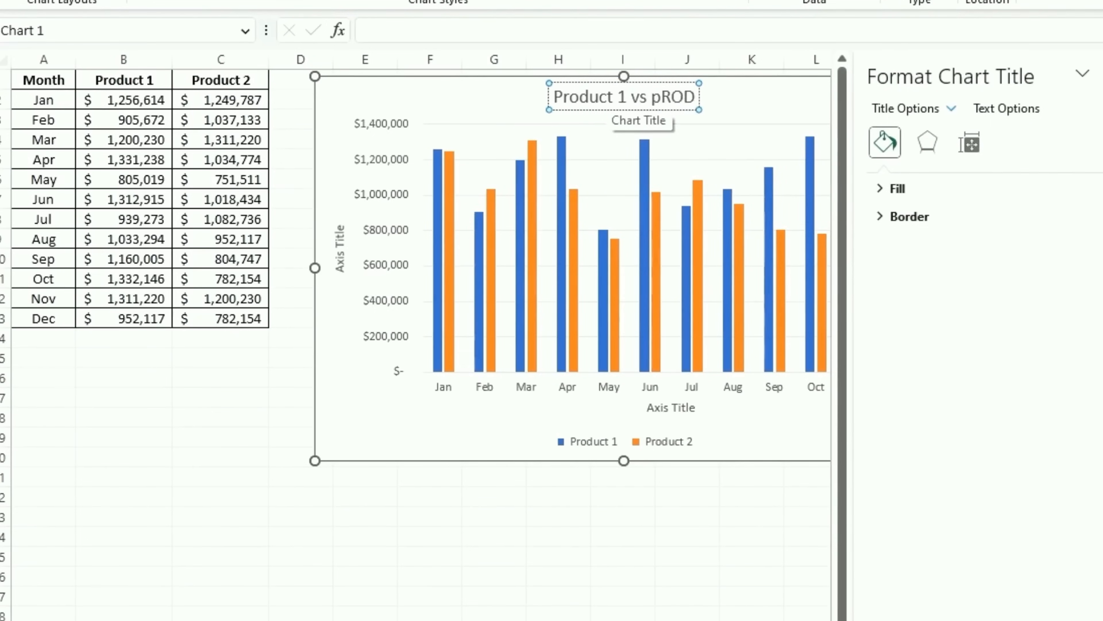
key(BackSpace)
key(BackSpace)
key(BackSpace)
key(BackSpace)
text(Produc)
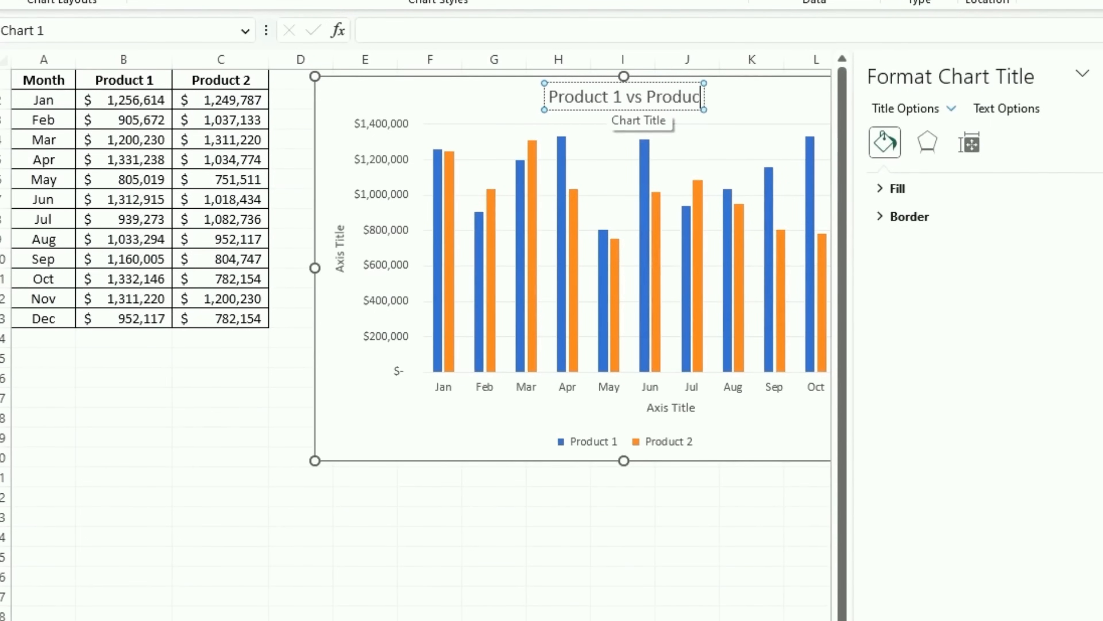
text(t 2 - s)
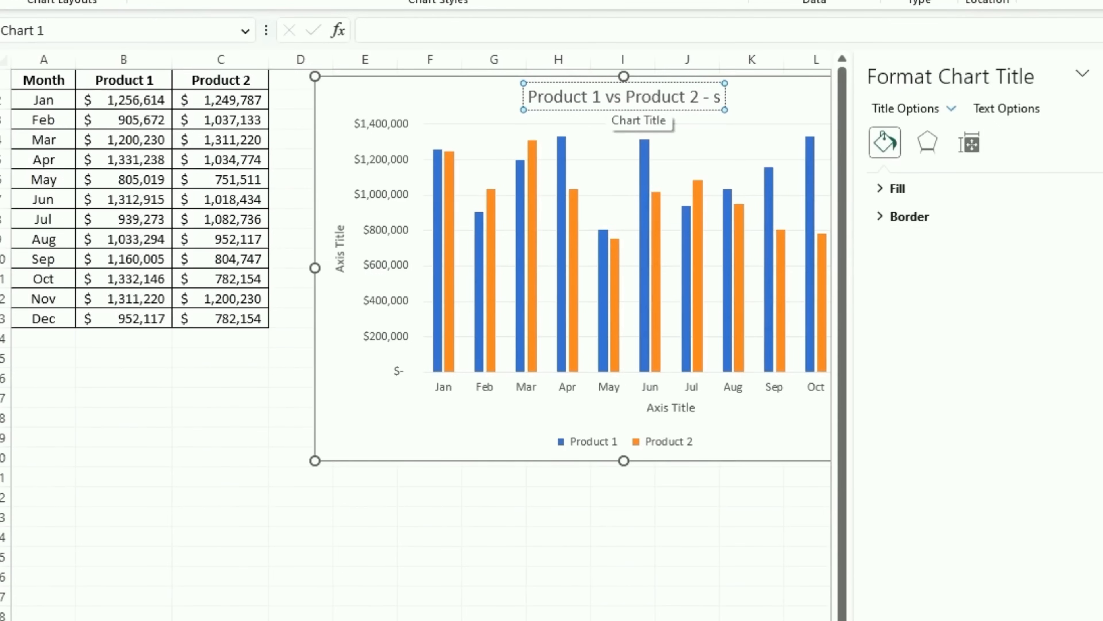
key(BackSpace)
text(Sales)
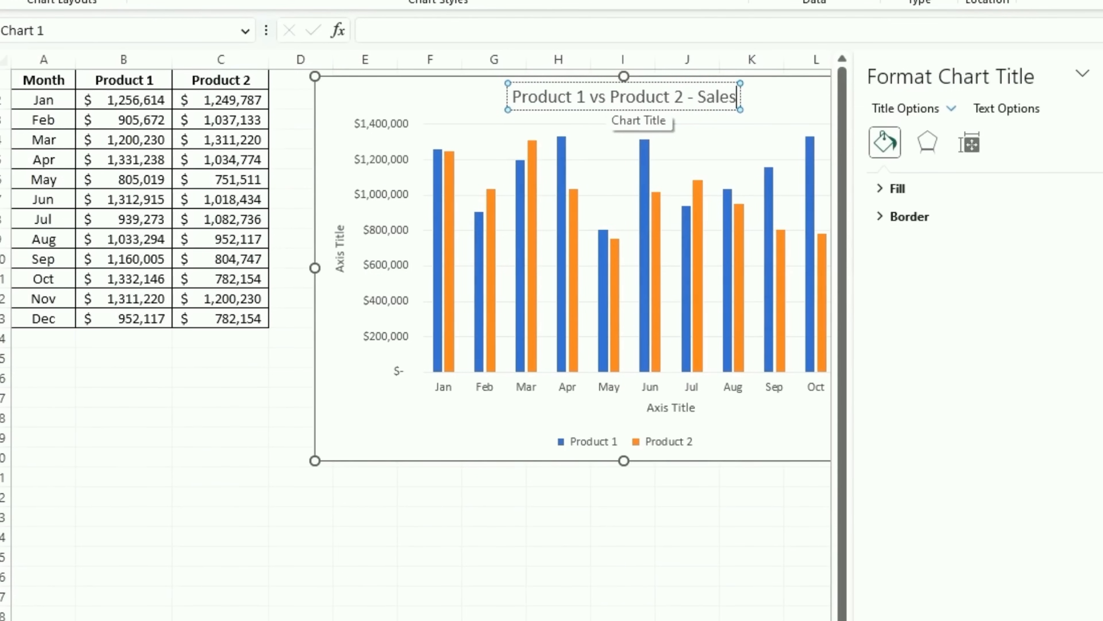
Rename the chart's vertical axis title as "Sales".
click(362, 165)
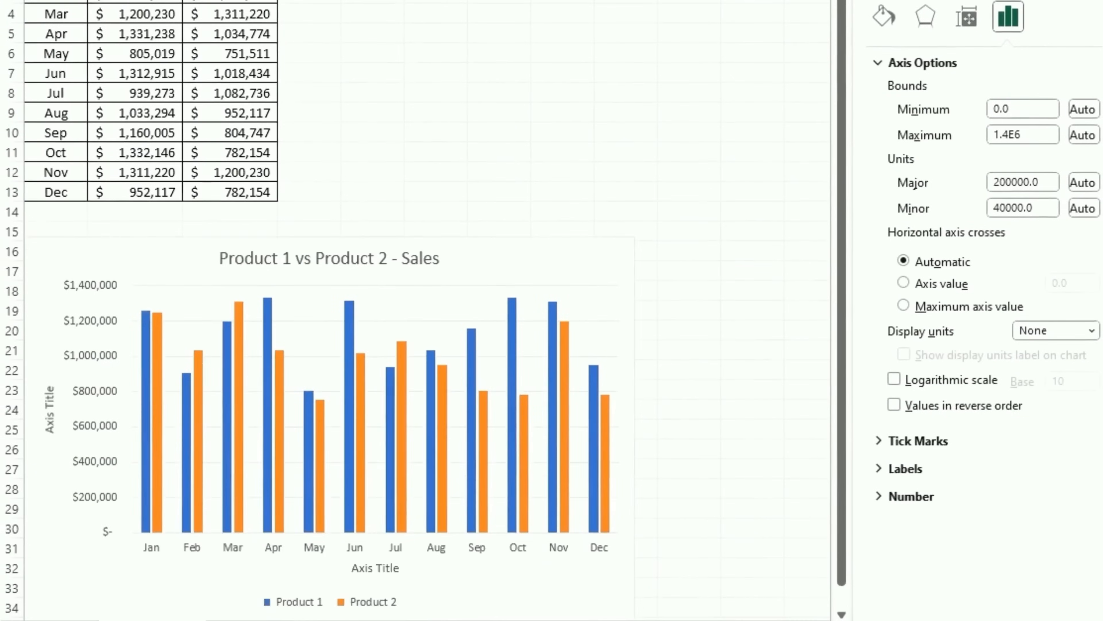
click(49, 408)
double_click(51, 398)
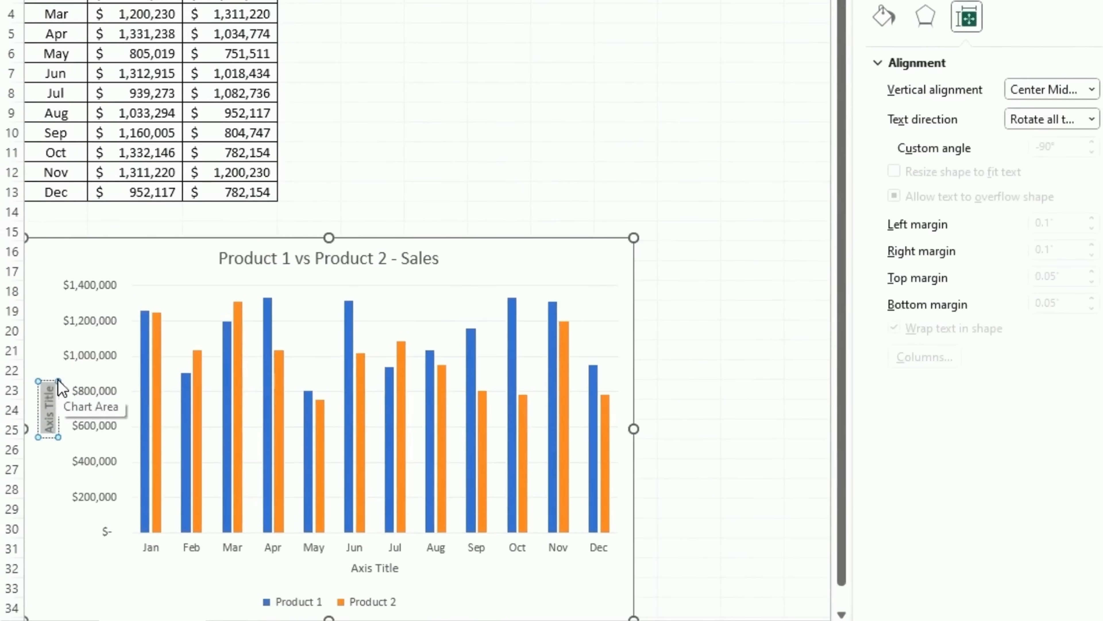
key(BackSpace)
text(Sales)
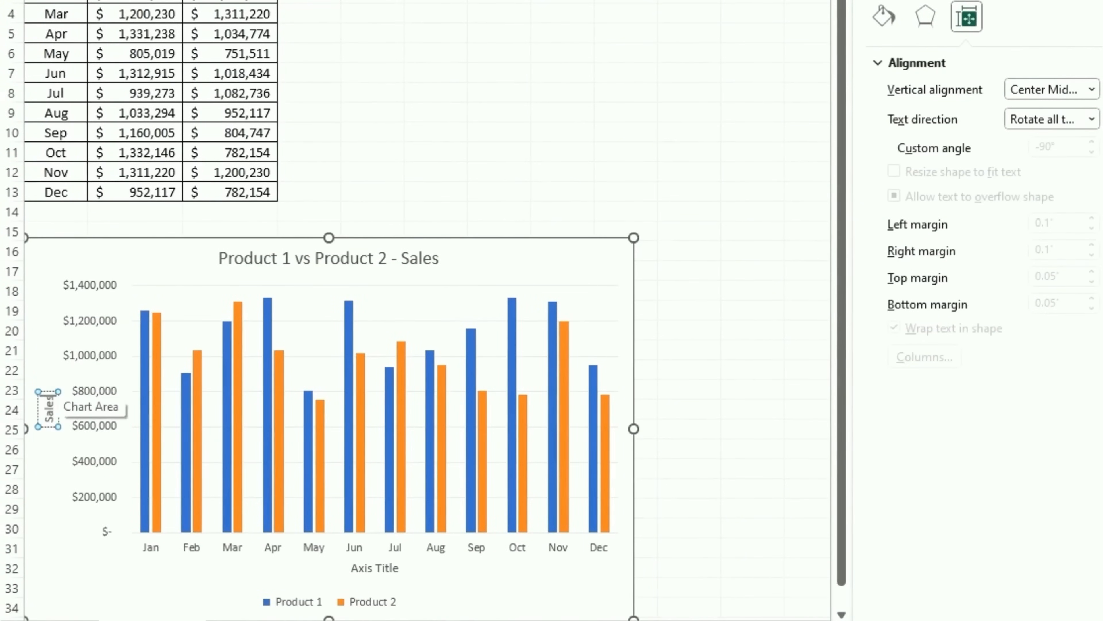
click(65, 394)
Rename the chart's horizontal axis title as "Month".
click(374, 567)
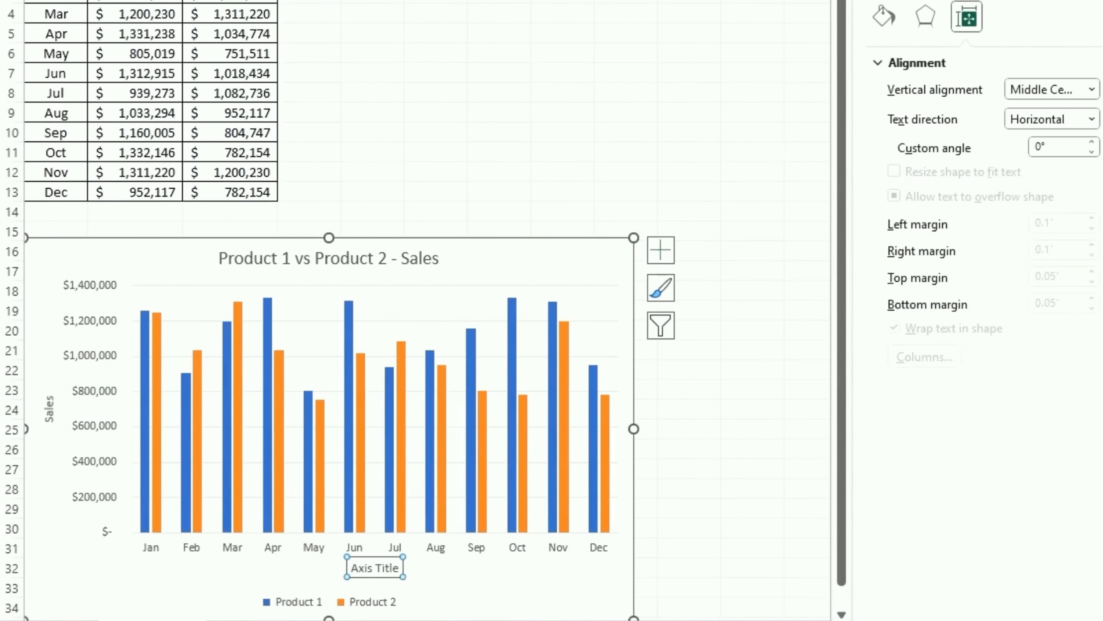
double_click(355, 569)
text(Month)
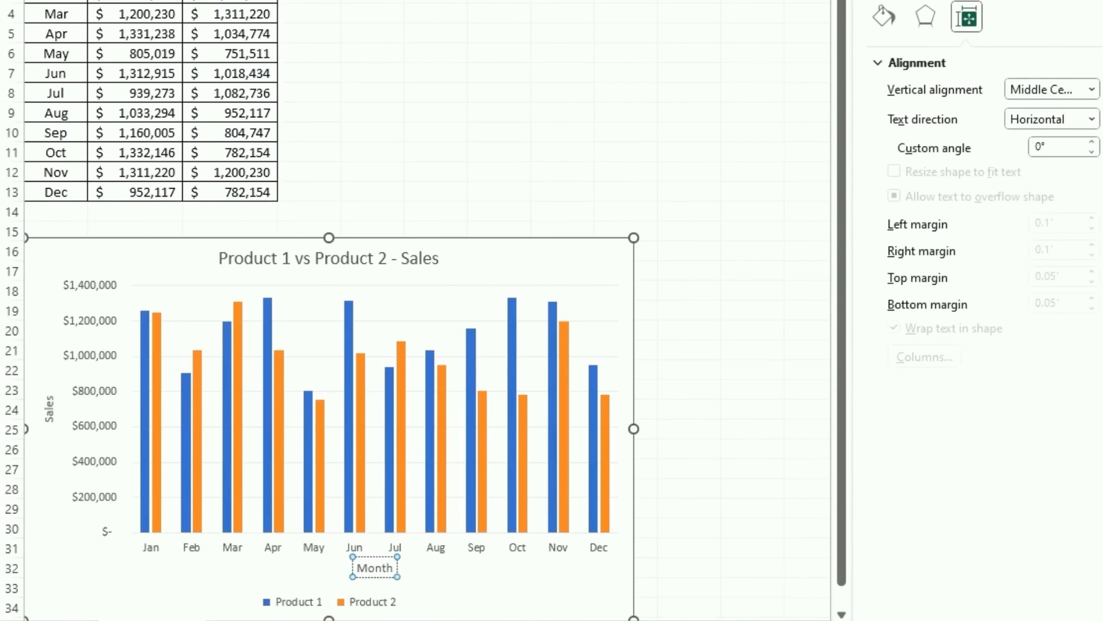
key(Escape)
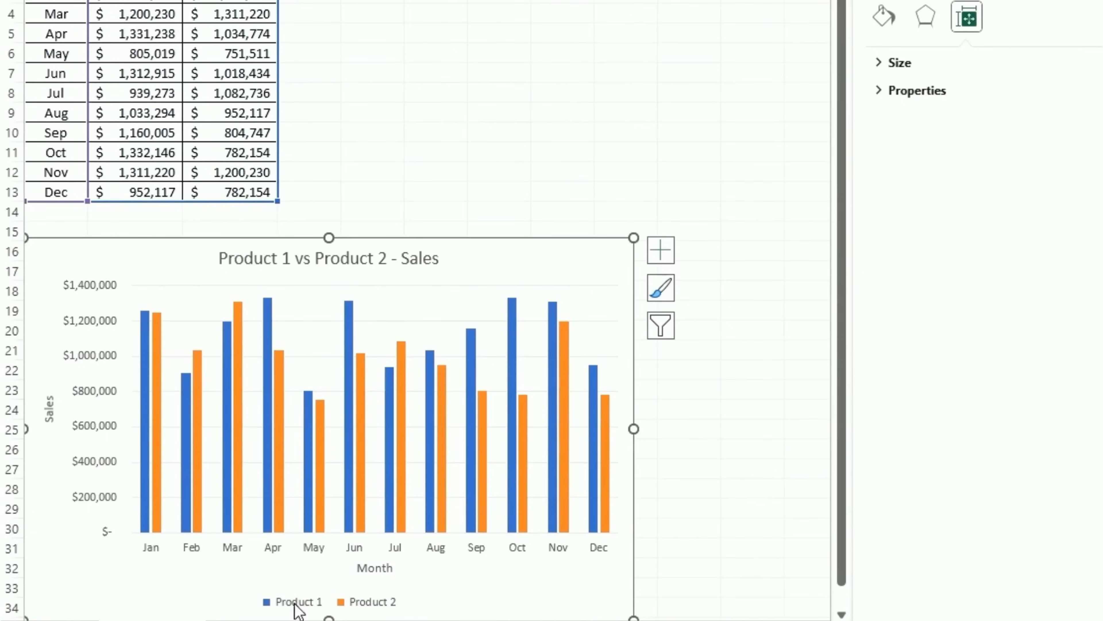
Fill the Product 1 column series with the standard red color.
click(144, 344)
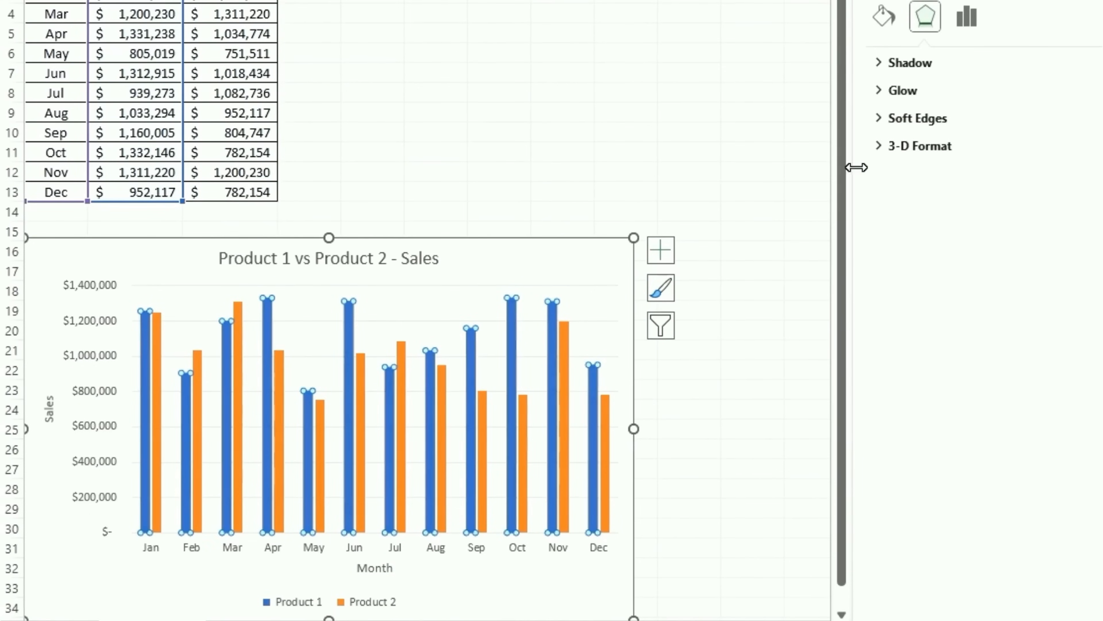
right_click(145, 345)
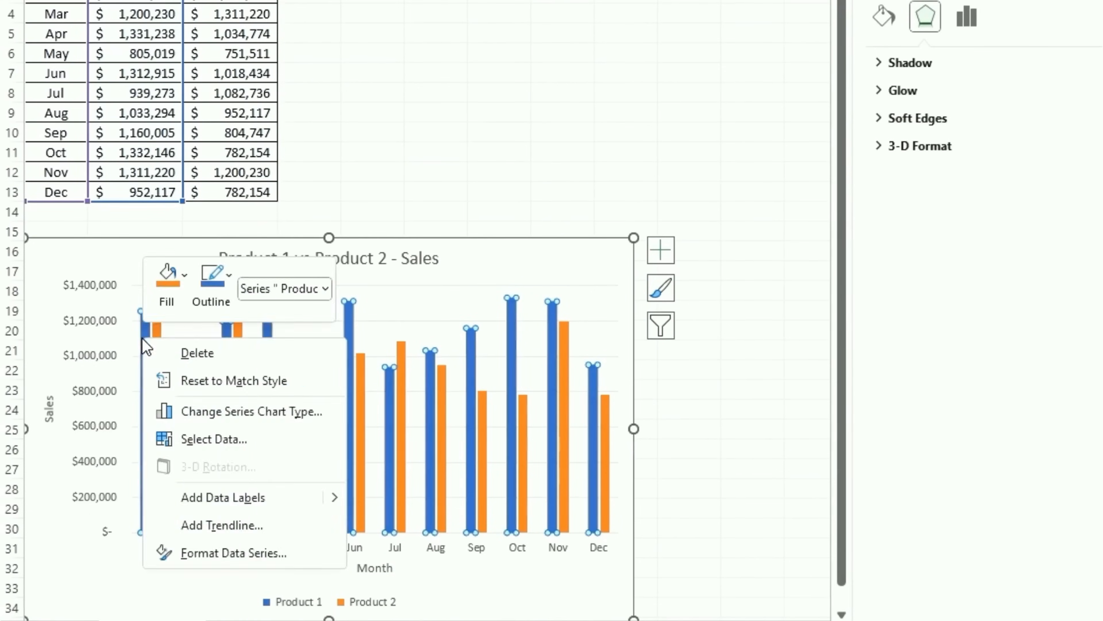
click(169, 278)
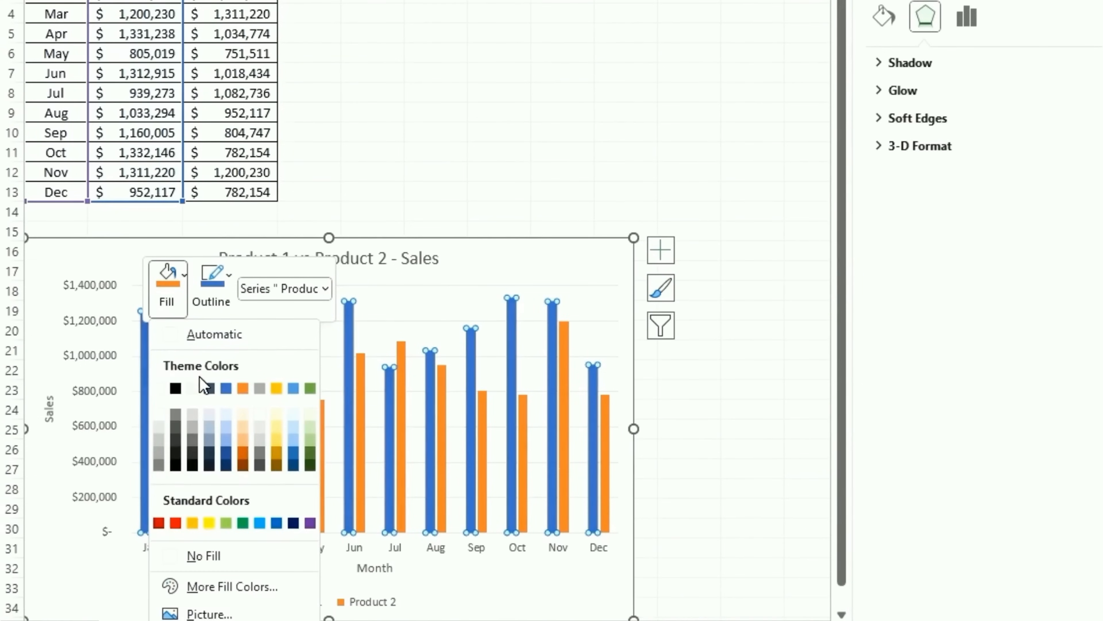
click(176, 524)
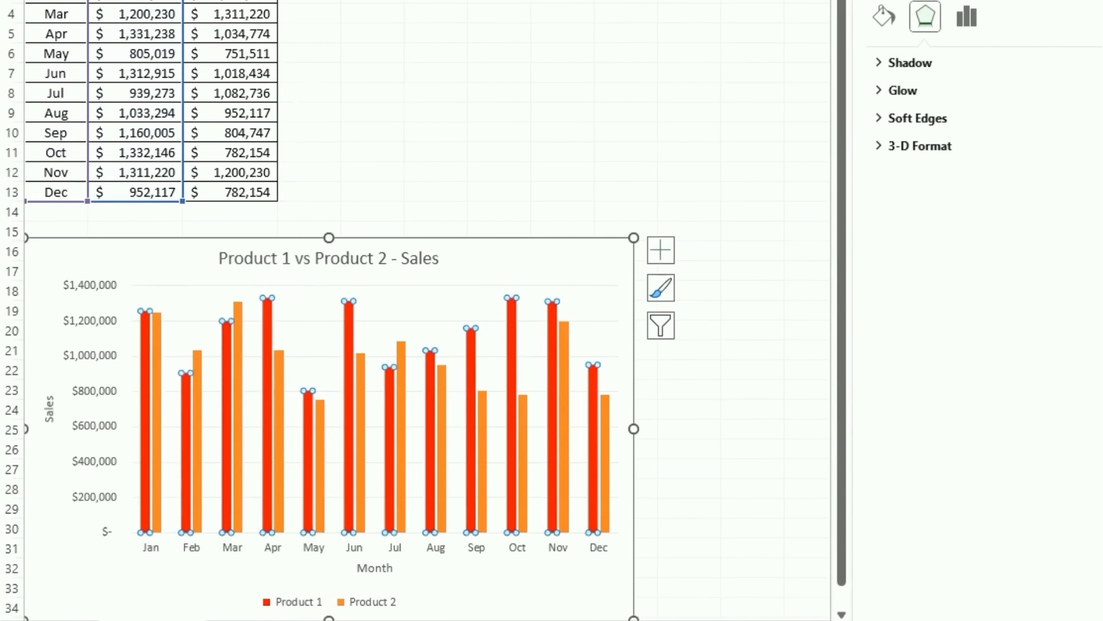
Fill the Product 2 column series with the gray theme color.
click(154, 322)
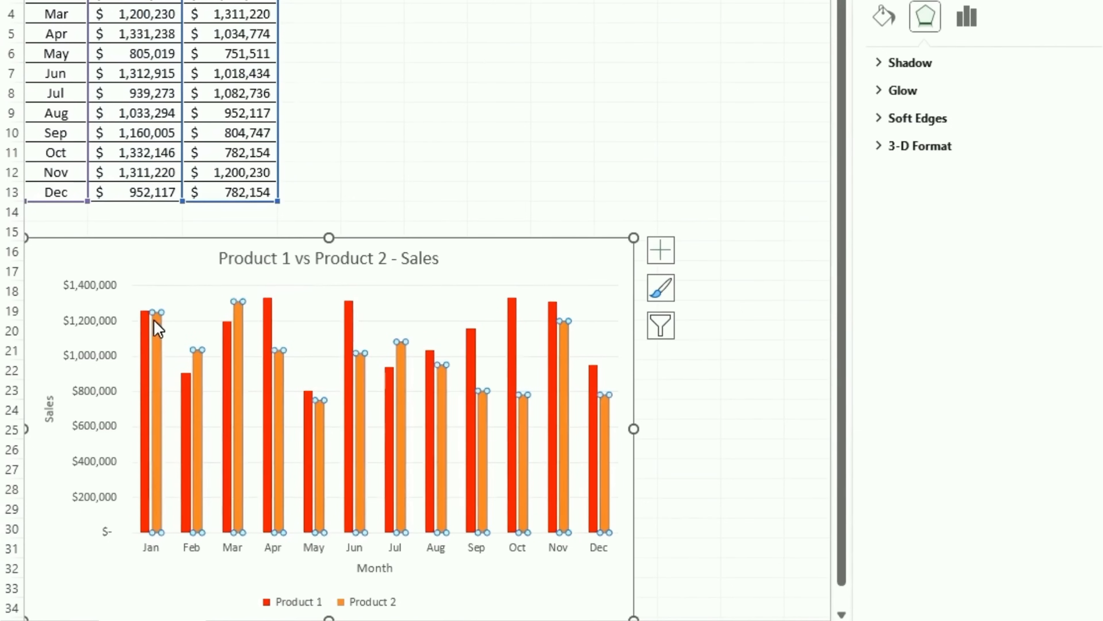
right_click(154, 323)
click(240, 260)
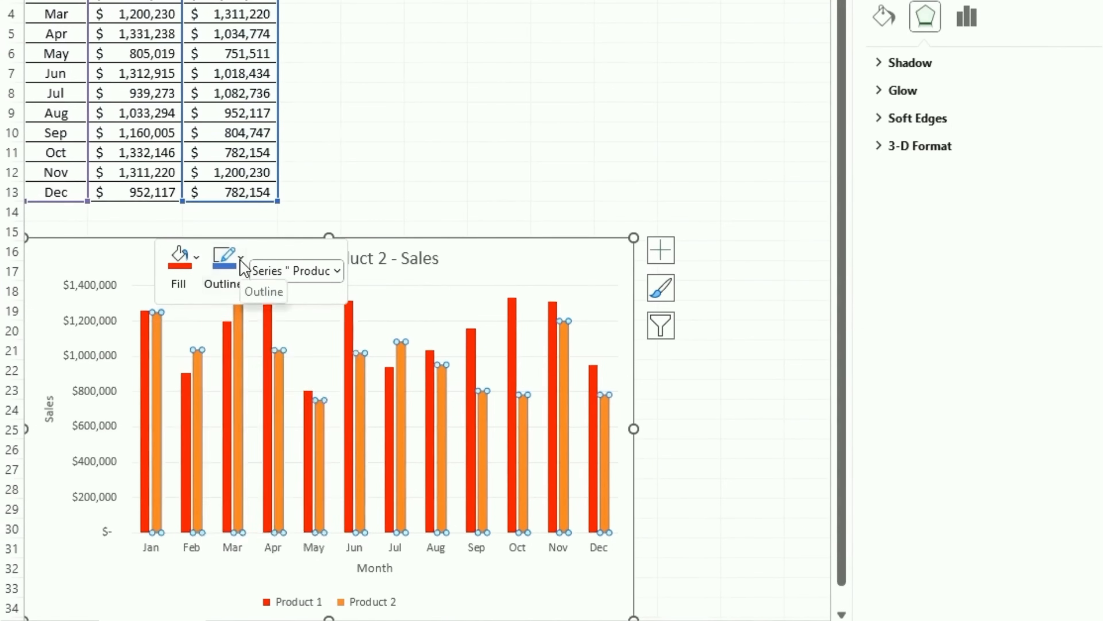
click(183, 282)
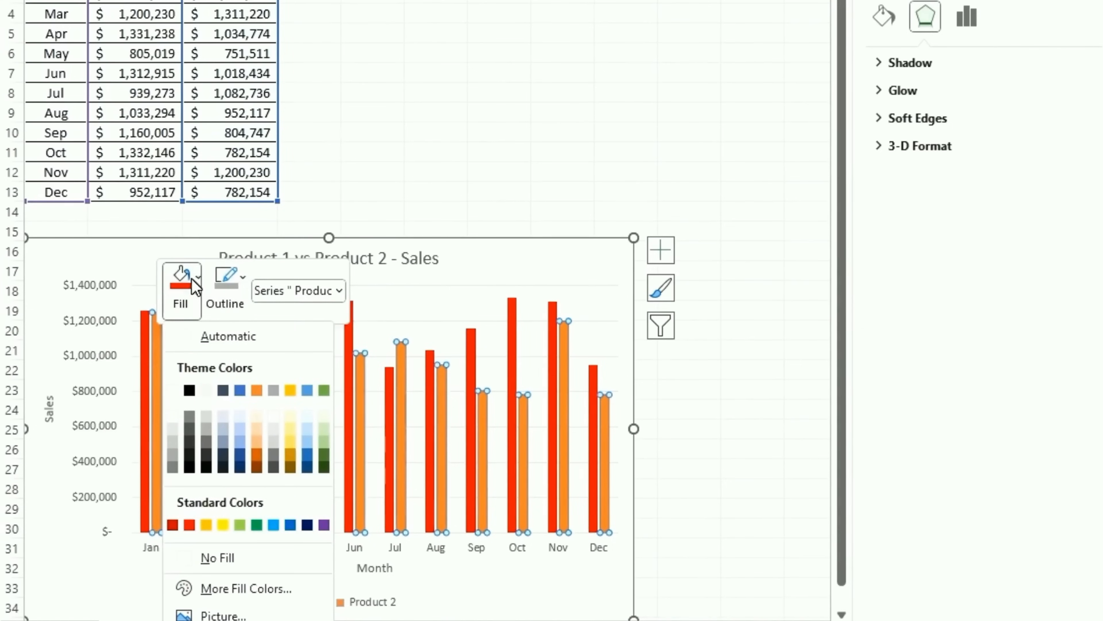
click(273, 391)
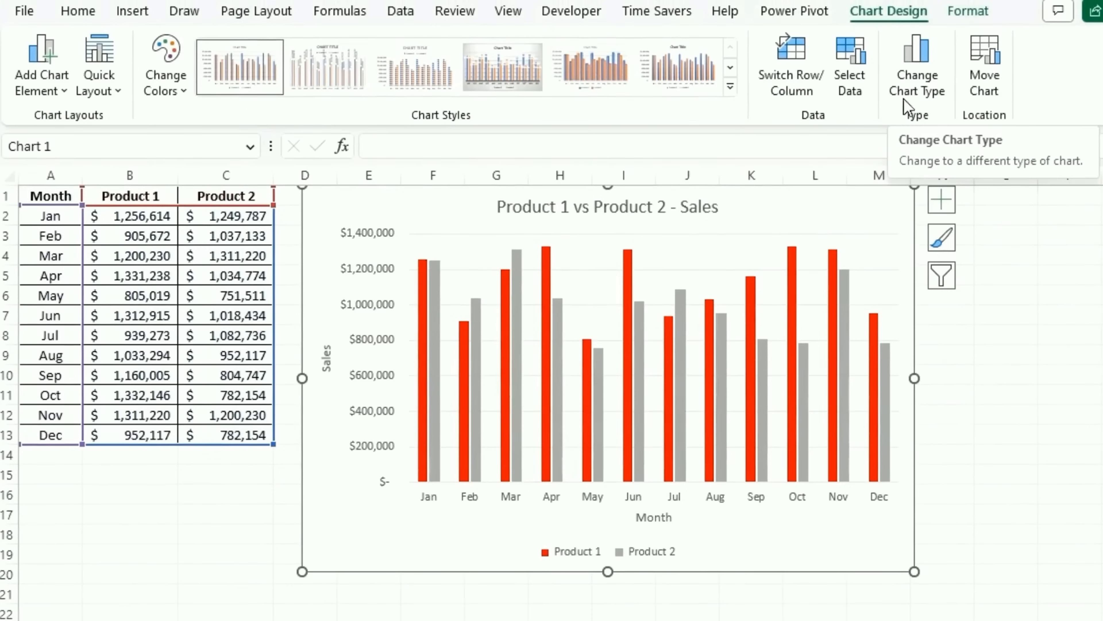
Try the Stacked Column type on the Product 1 vs Product 2 sales chart, and undo the change.
click(912, 69)
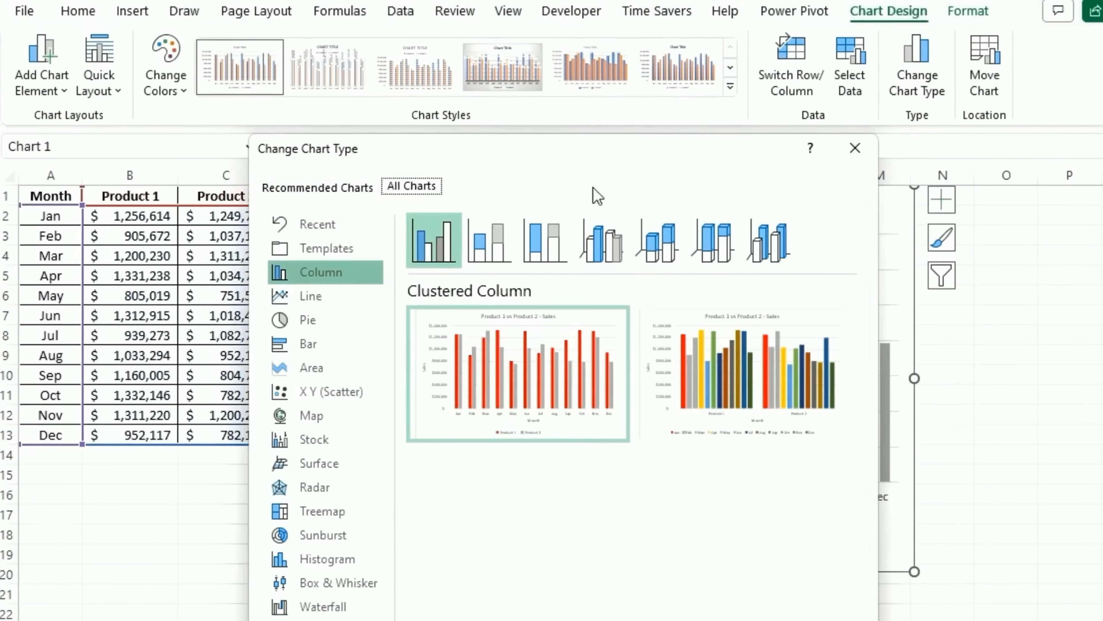
drag(456, 153, 315, 183)
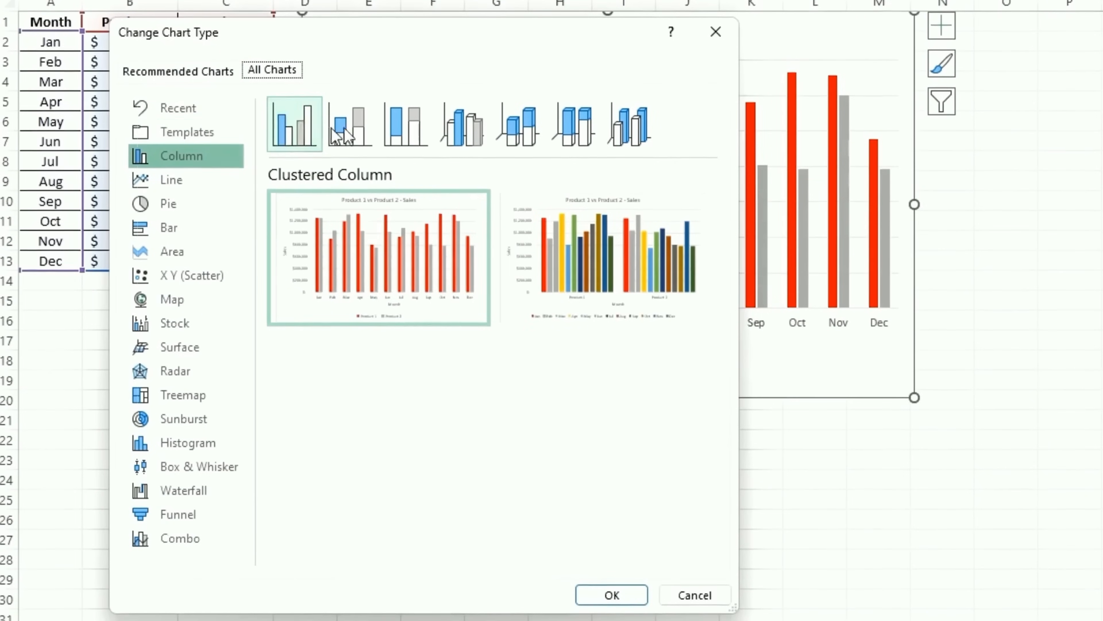
click(340, 135)
mouse_move(387, 221)
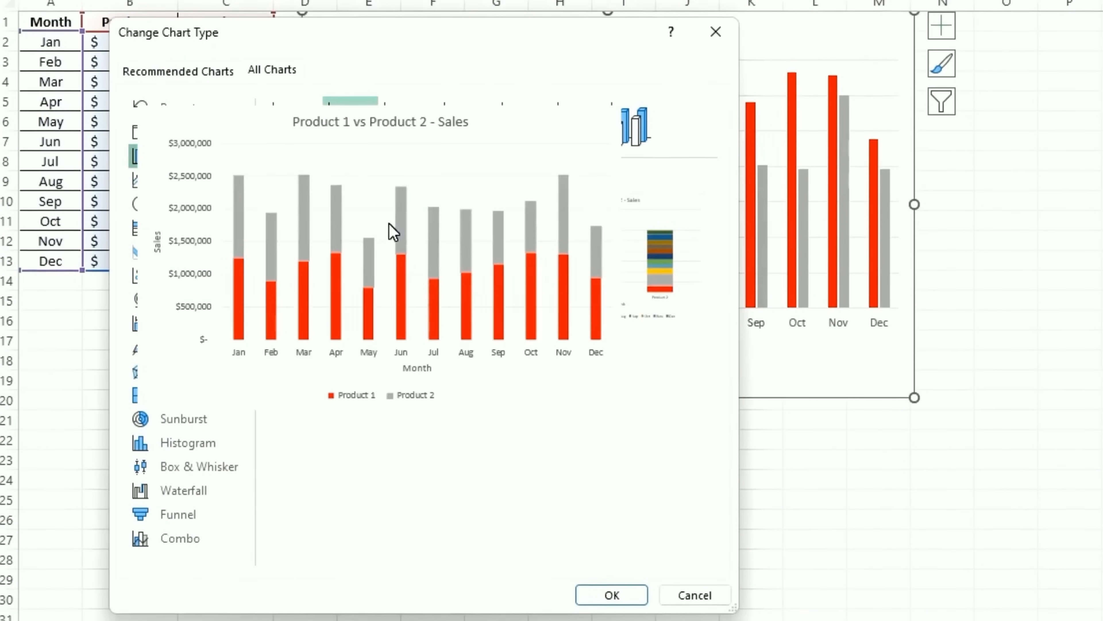
click(587, 594)
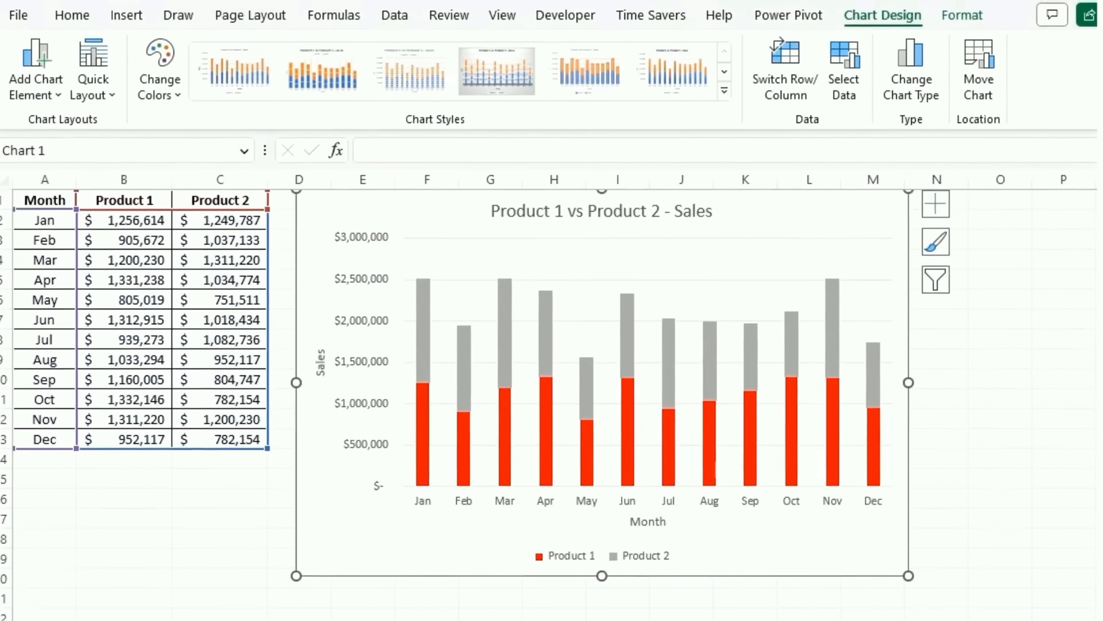
click(617, 539)
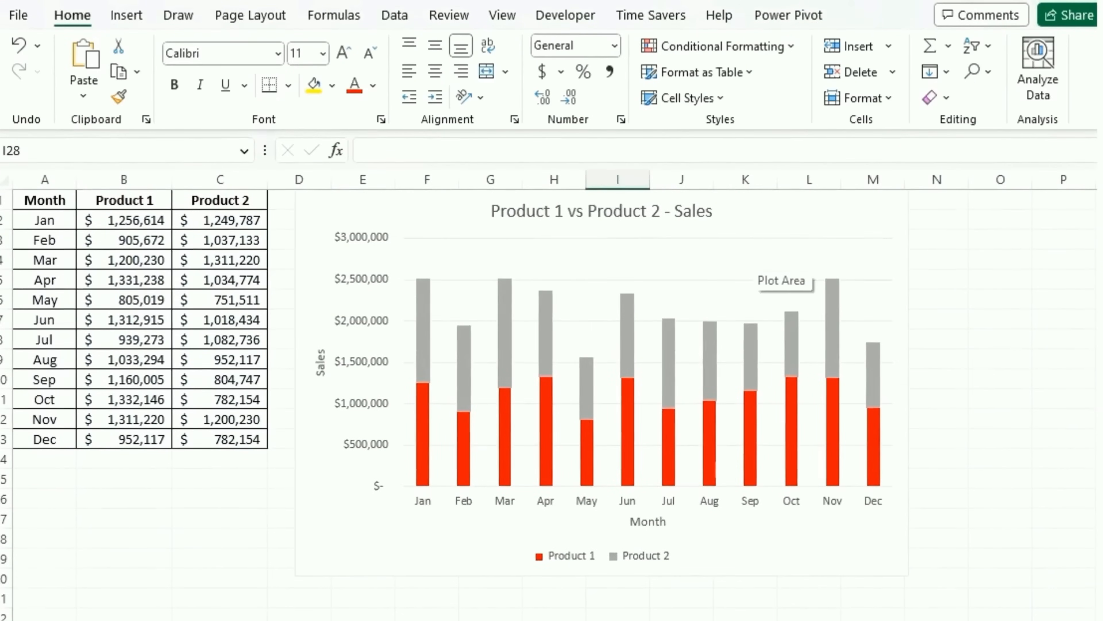
key(ctrl+z)
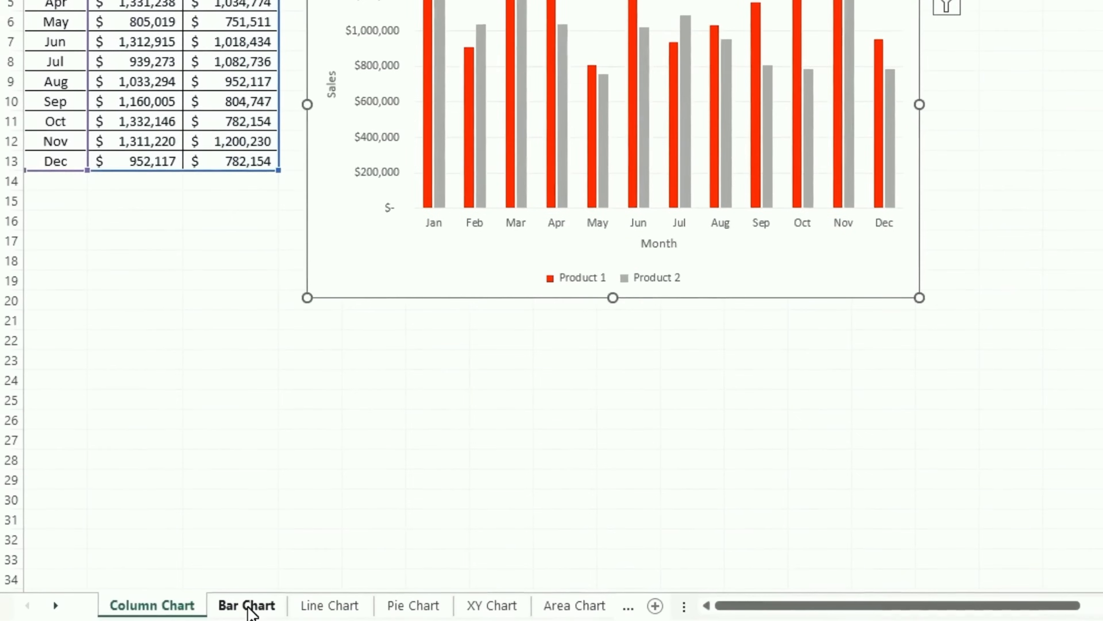
Insert a Clustered Bar chart from the whole monthly sales table on the Bar Chart sheet.
click(246, 605)
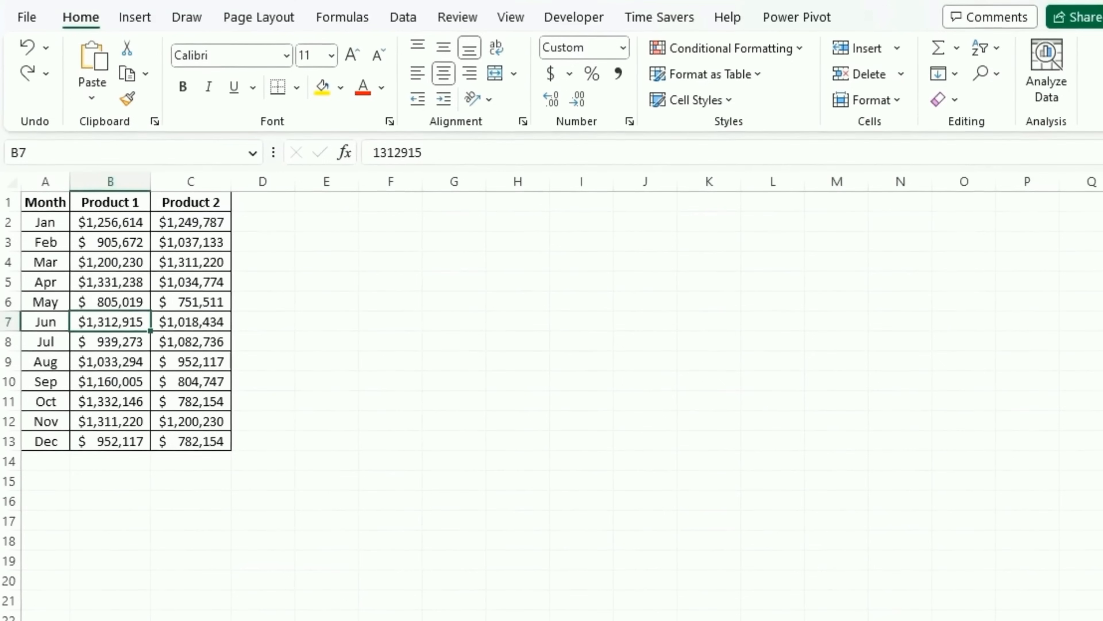
click(262, 521)
click(191, 342)
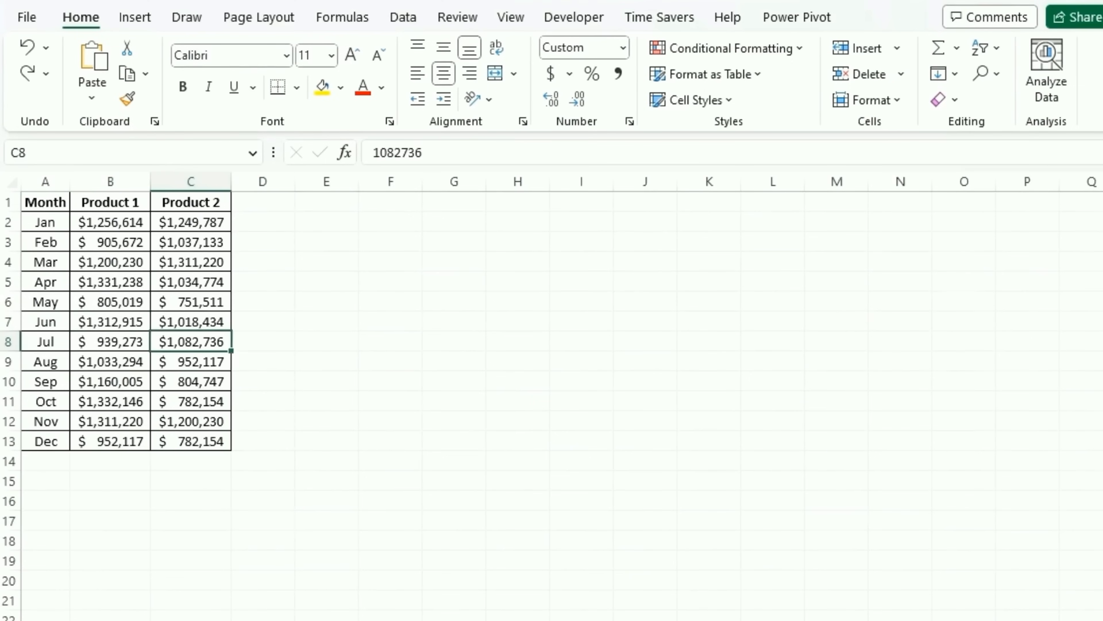
key(ctrl+a)
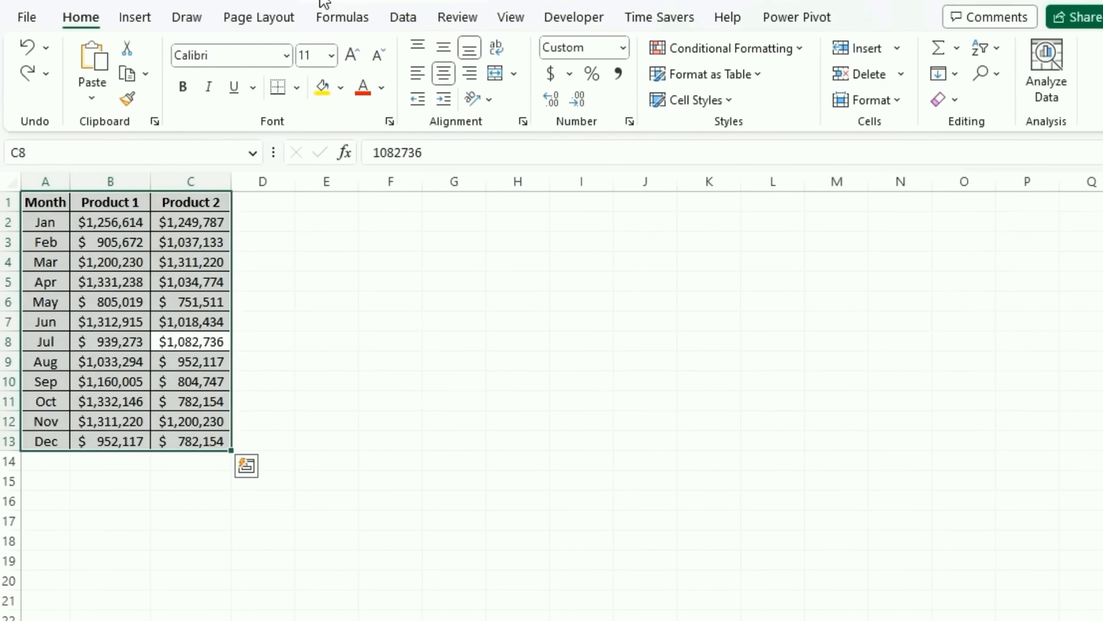
click(137, 18)
click(265, 74)
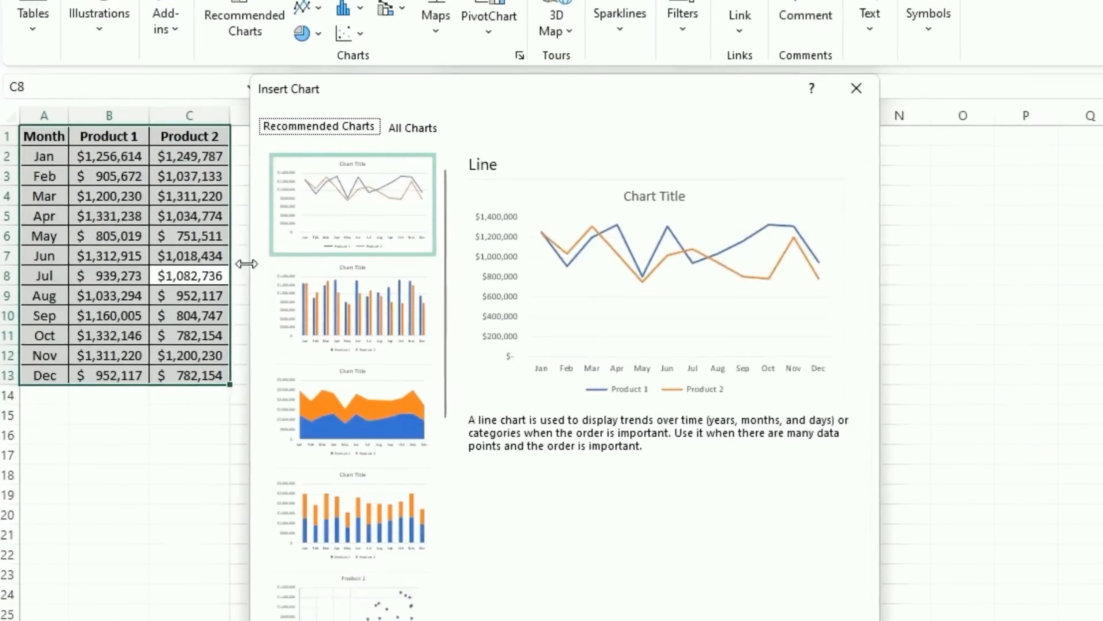
click(409, 196)
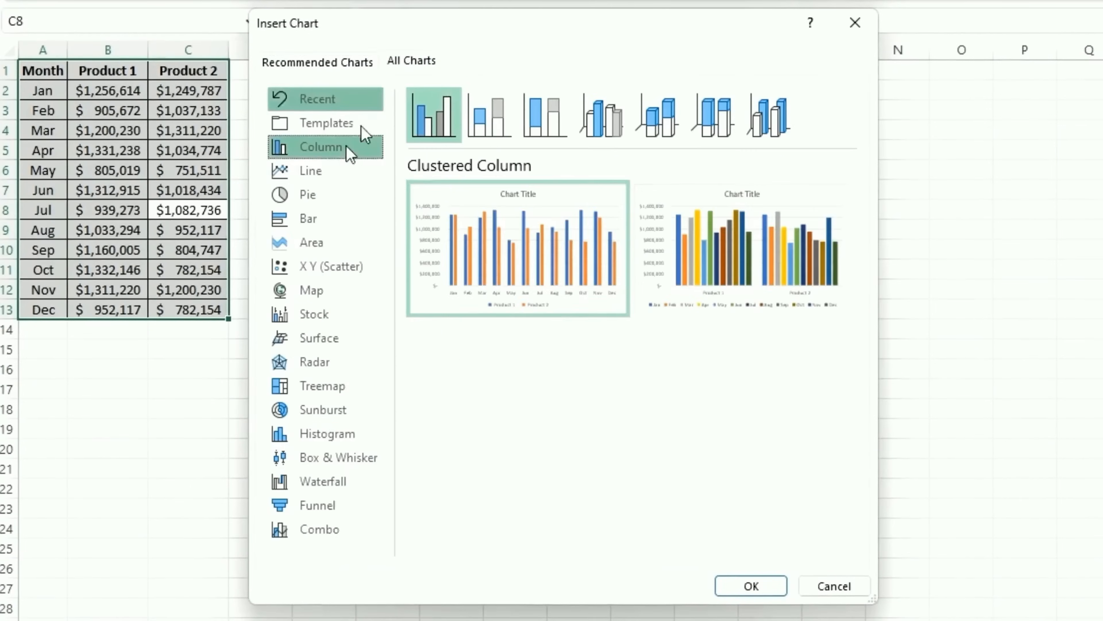
click(331, 221)
mouse_move(462, 237)
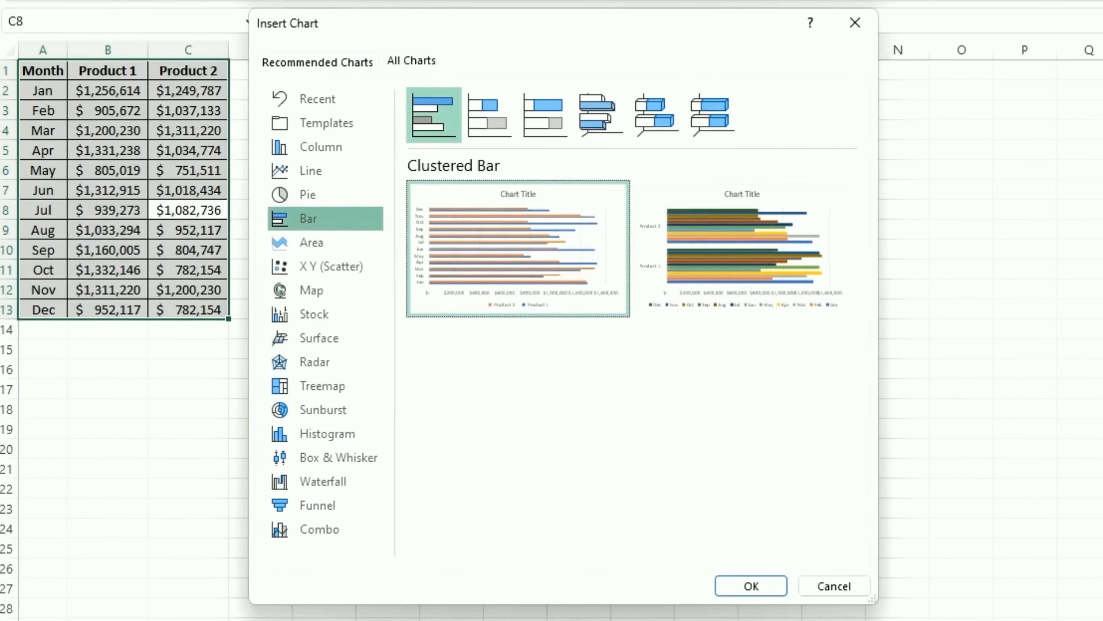
click(748, 585)
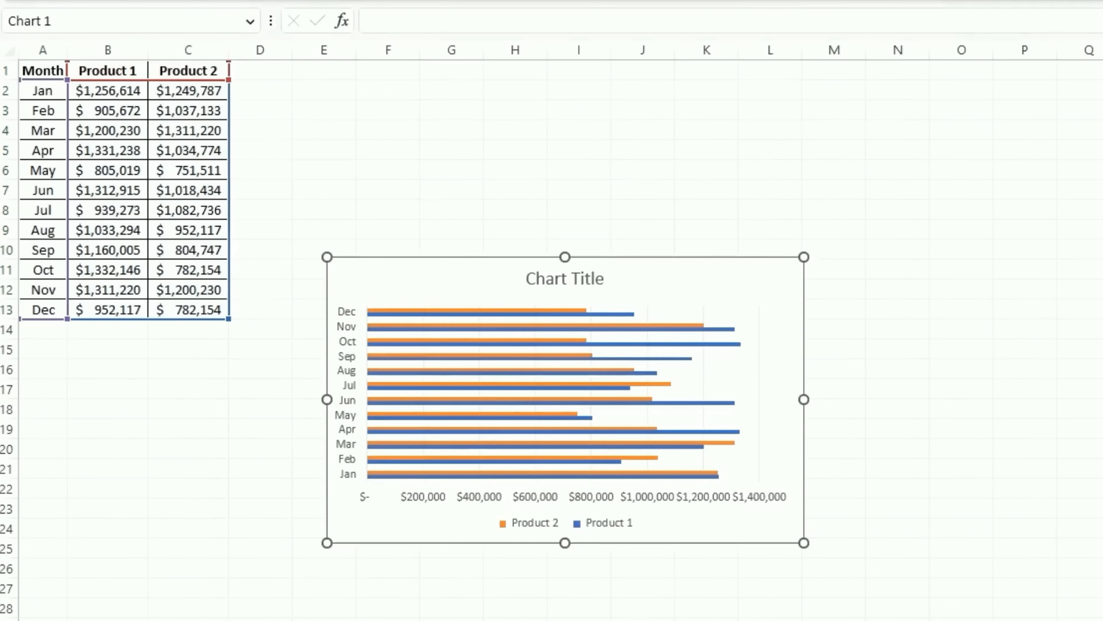
Move the bar chart beside the data table, enlarge it to about columns E to M, and add axis titles.
drag(434, 279, 373, 83)
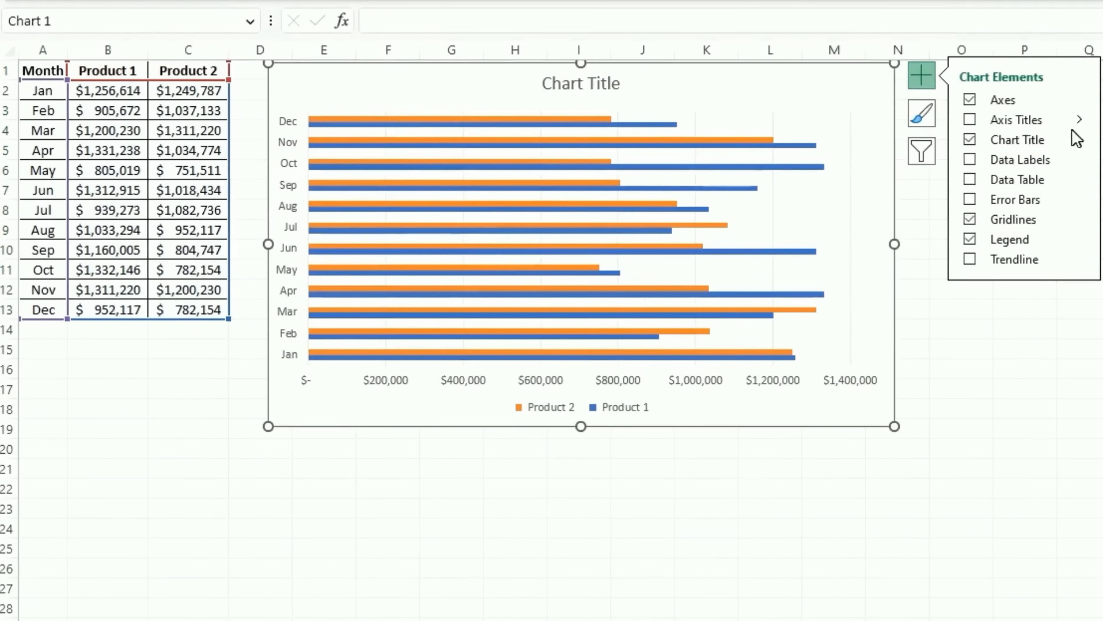
click(980, 120)
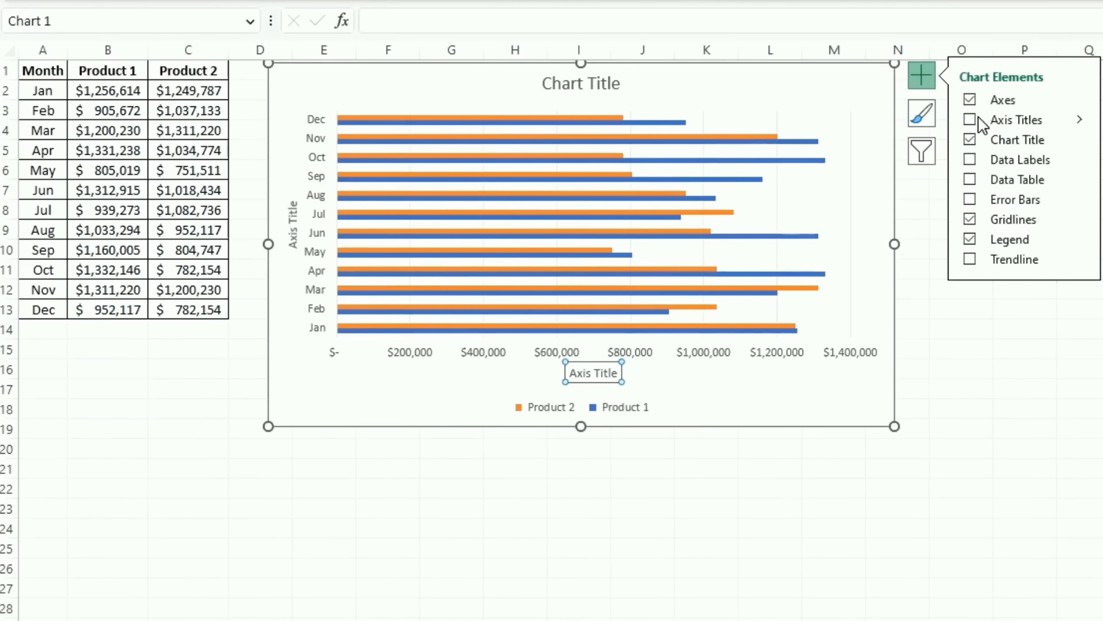
Rename the bar chart's title as "Product 1 vs Product 2 - Sales".
click(557, 78)
triple_click(557, 78)
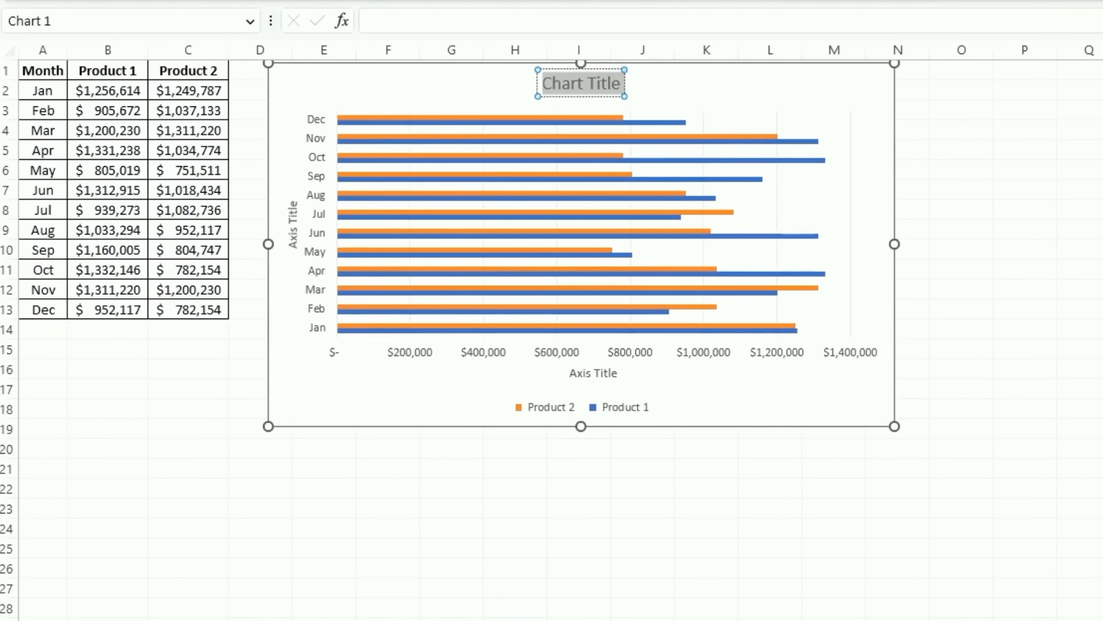
text(Product)
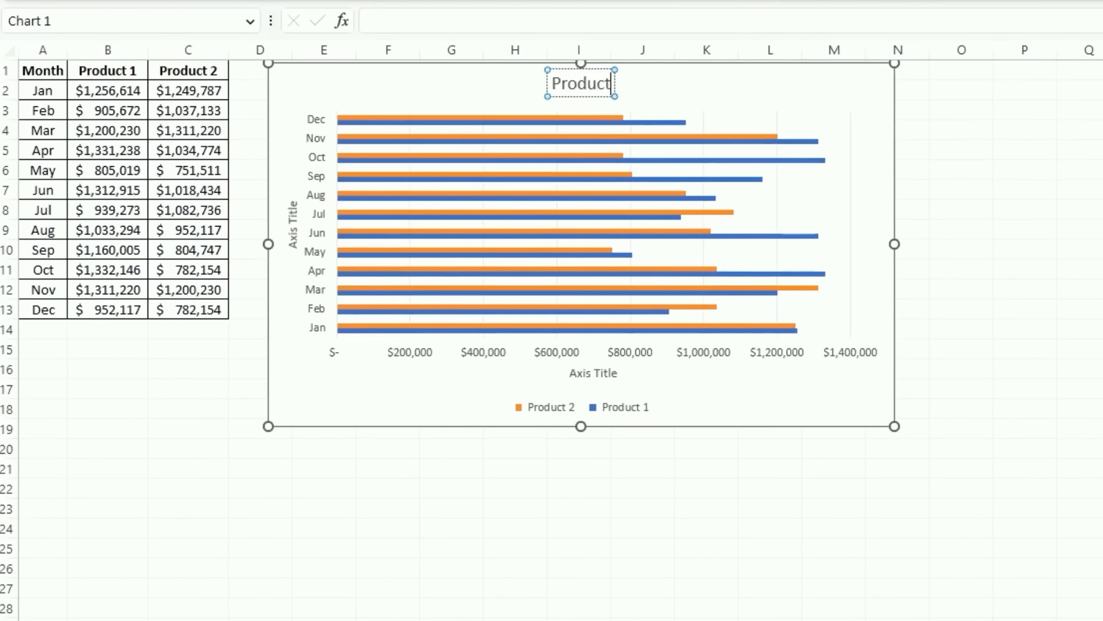
text( 1 vS)
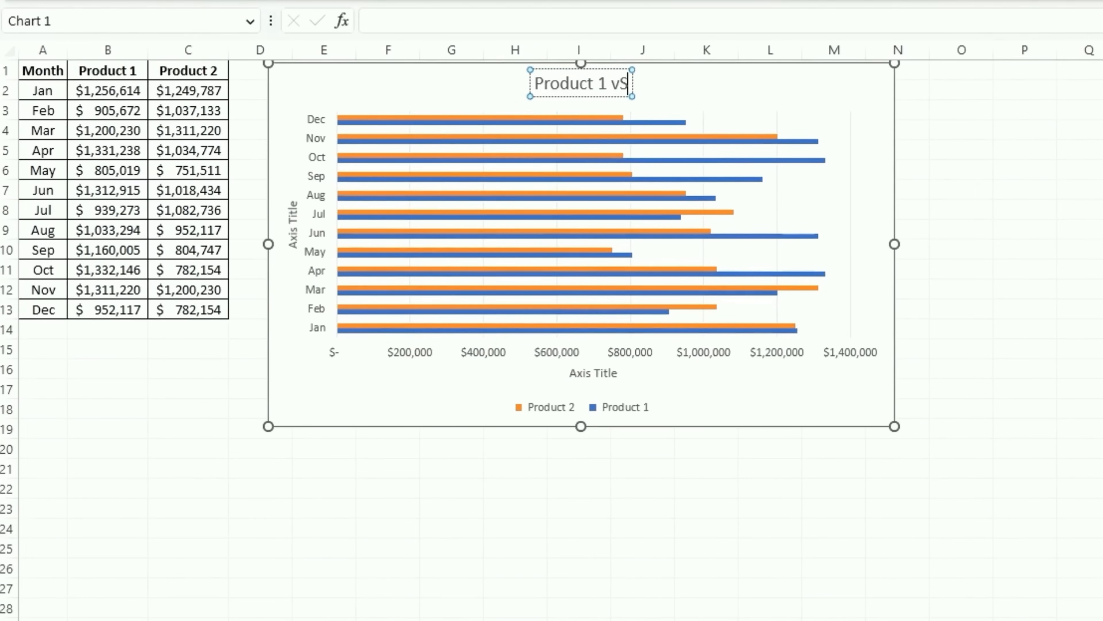
key(BackSpace)
text(s Product)
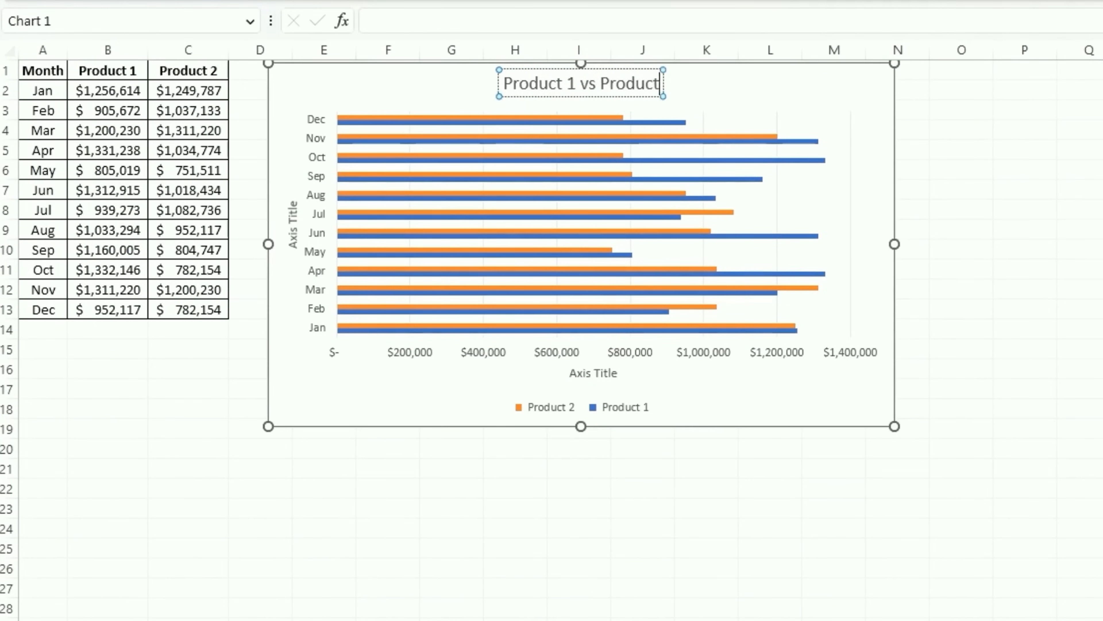
text( 2 - Sales)
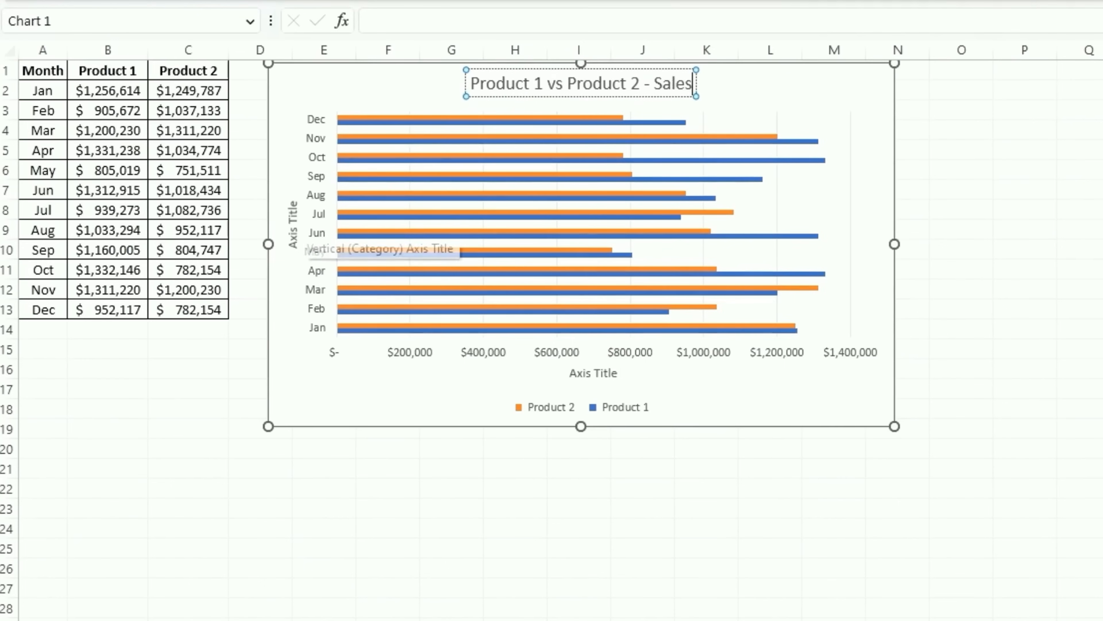
Rename the bar chart's vertical axis title as "Month".
double_click(293, 227)
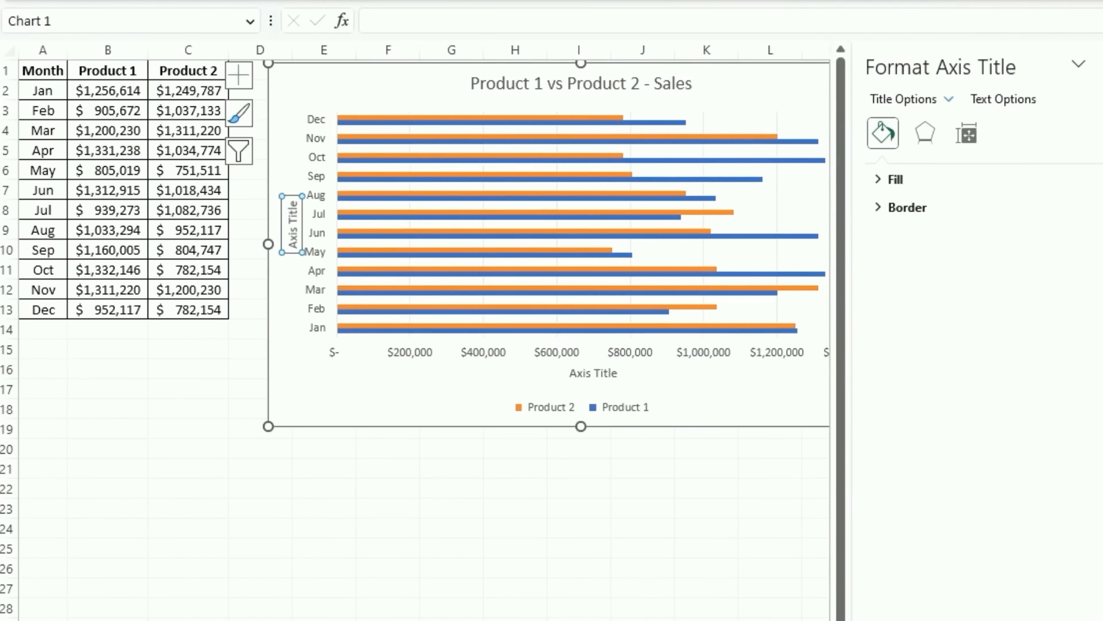
triple_click(296, 226)
text(Mo)
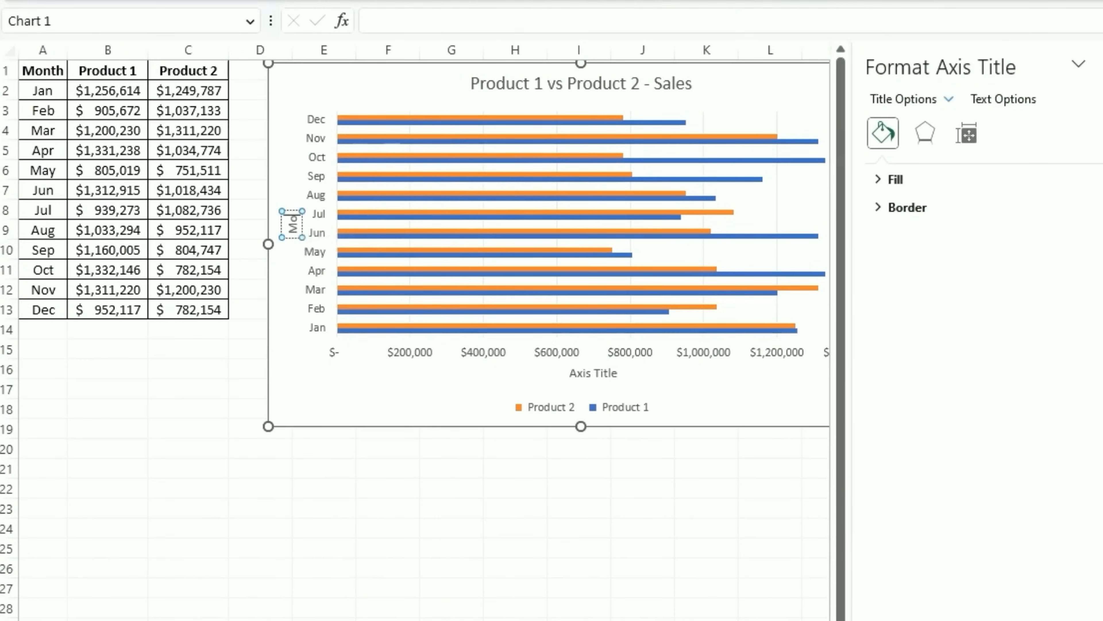
text(nth)
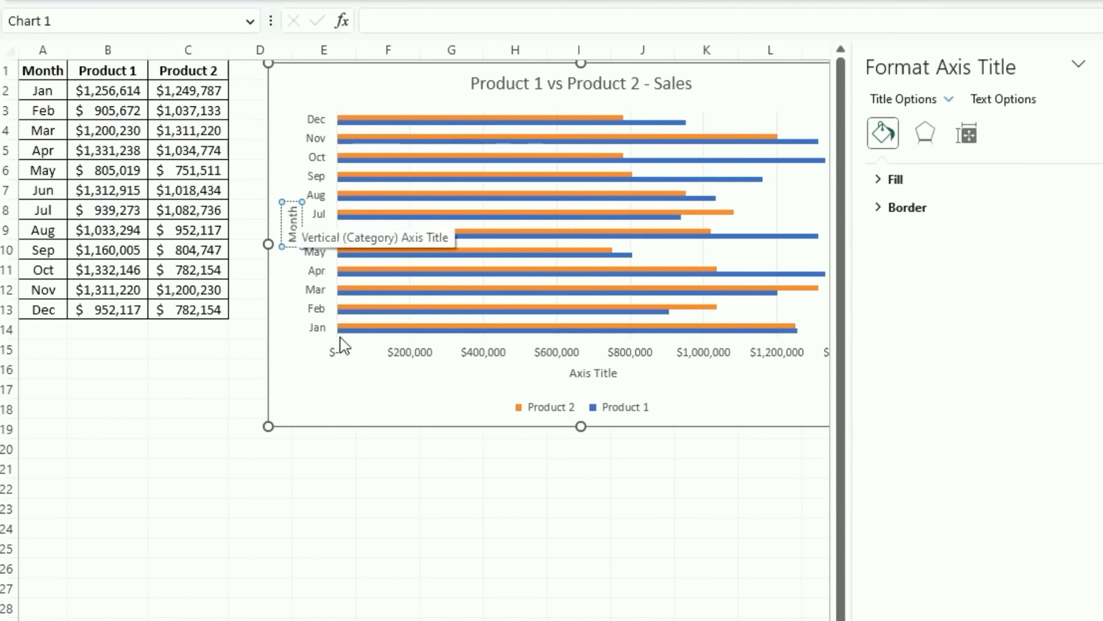
Rename the bar chart's horizontal axis title as "Sales".
triple_click(593, 372)
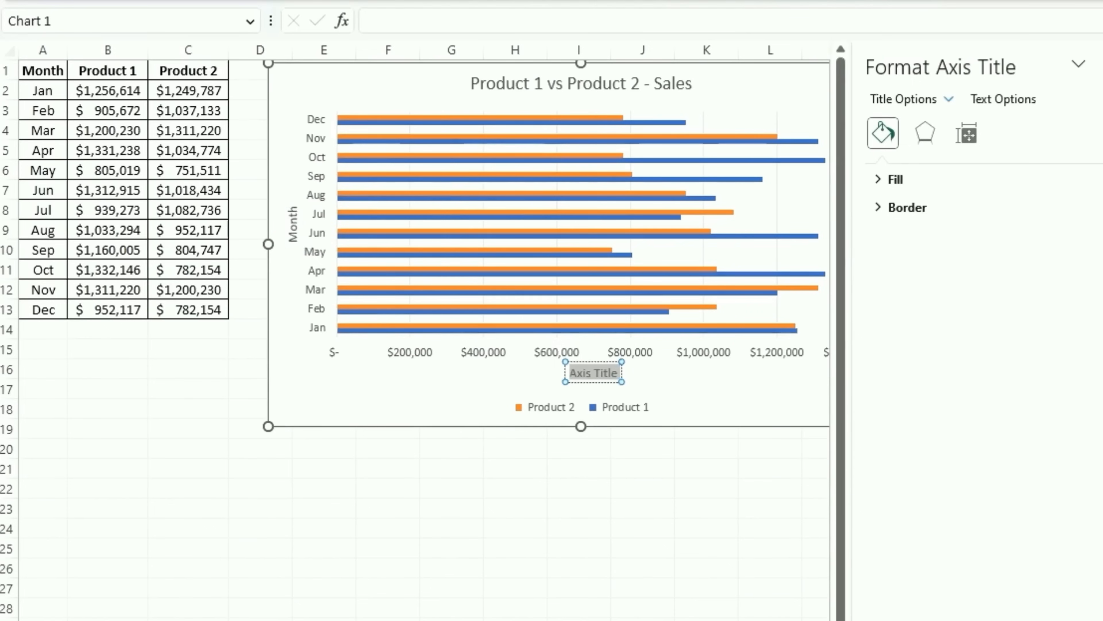
text(S)
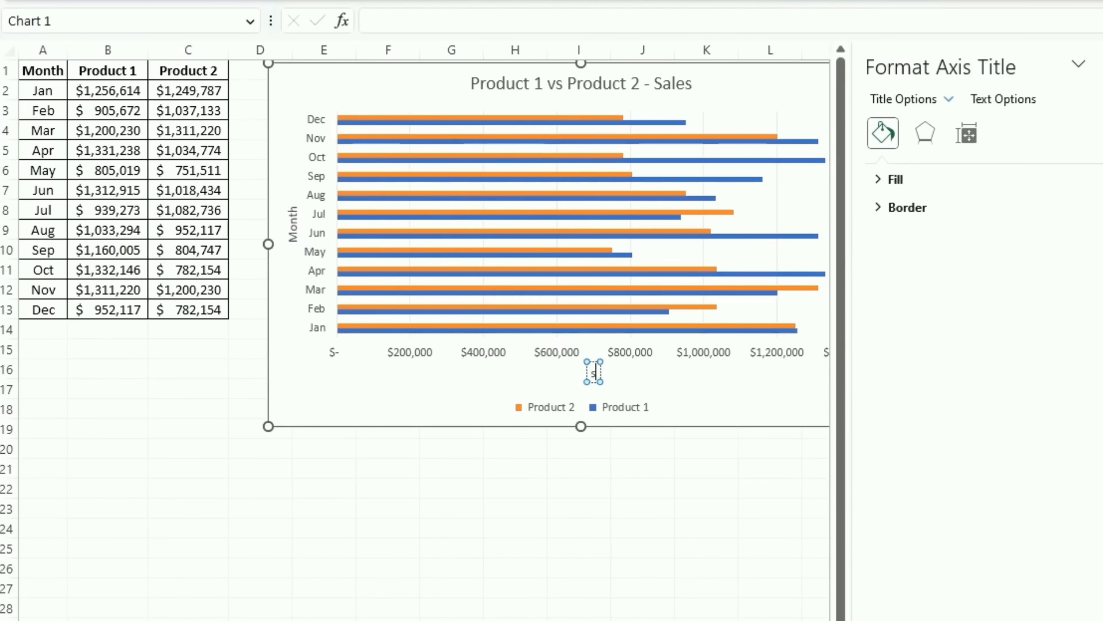
text(ales)
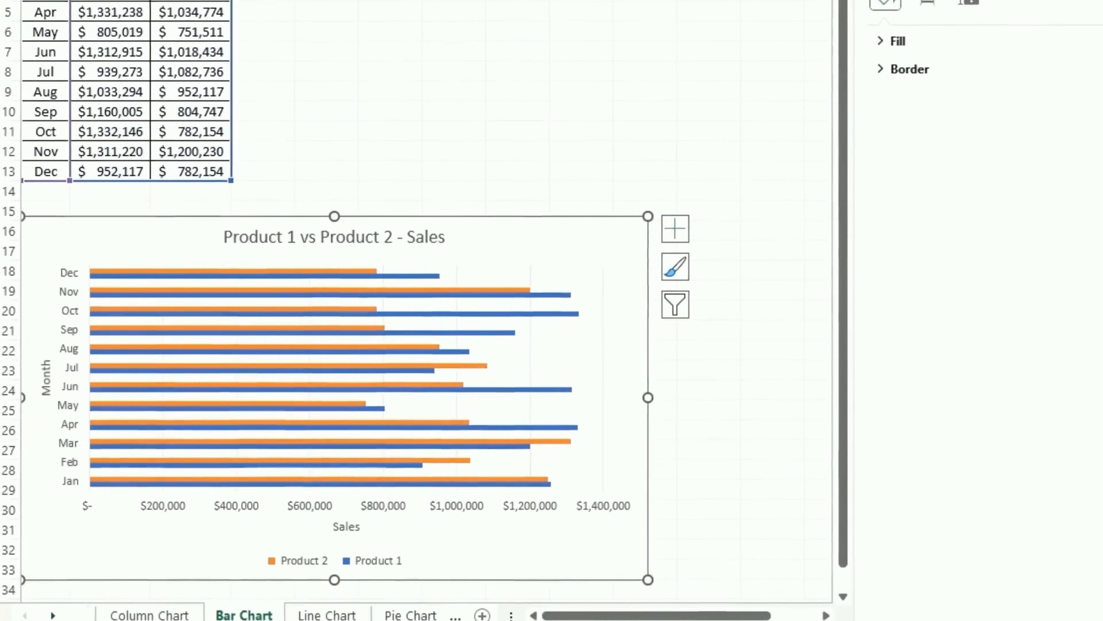
Fill the Product 1 bar series with the gray theme color.
right_click(424, 268)
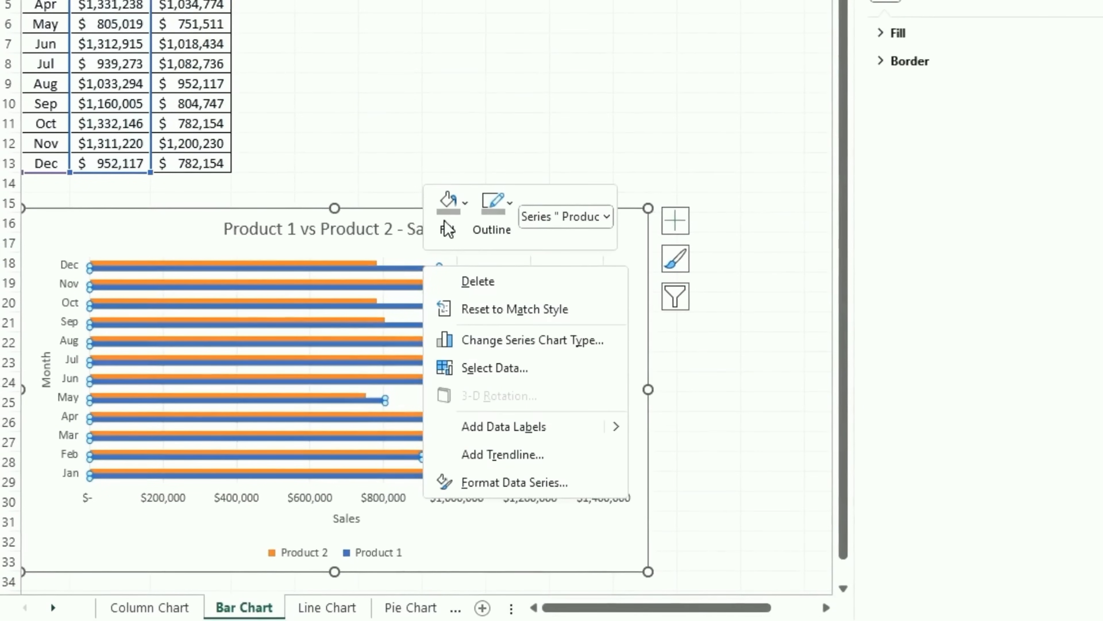
click(453, 214)
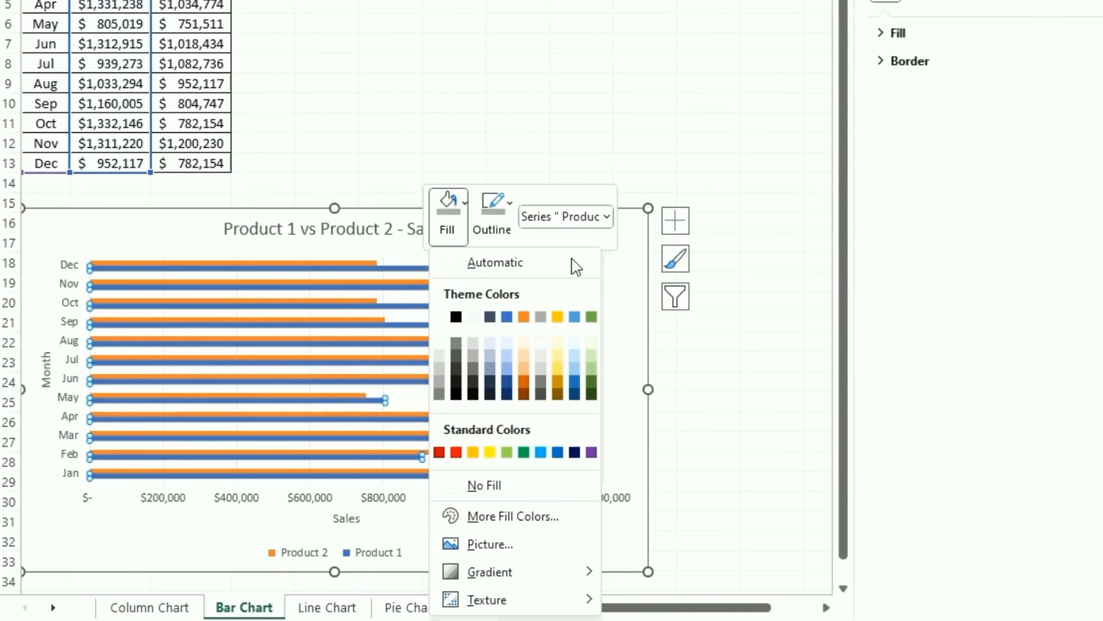
click(540, 316)
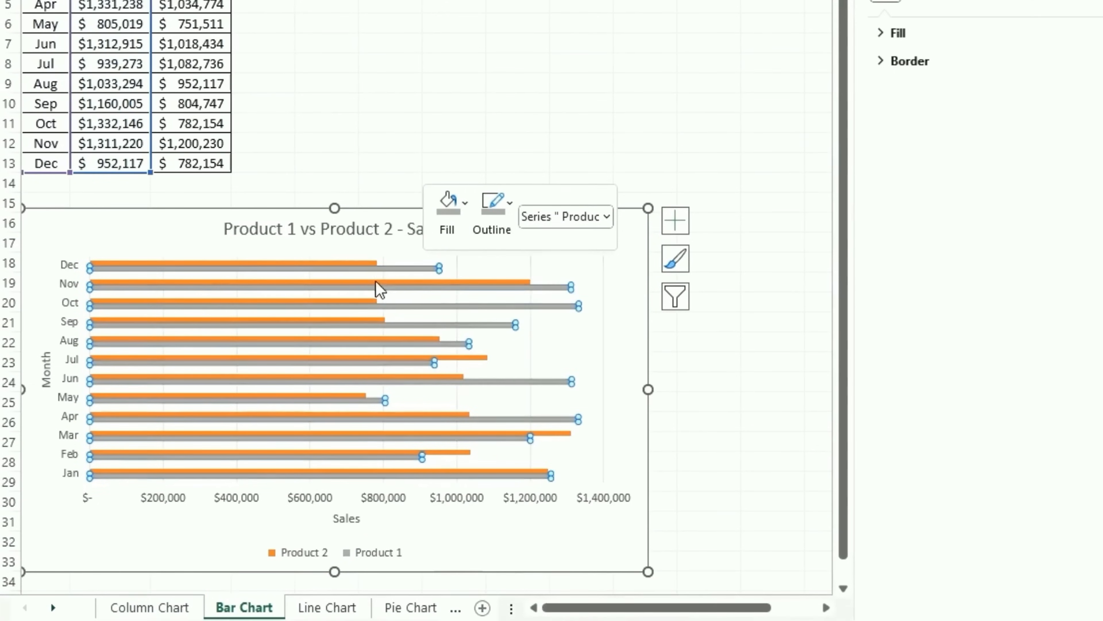
Fill the Product 2 bar series with the standard red color.
click(342, 262)
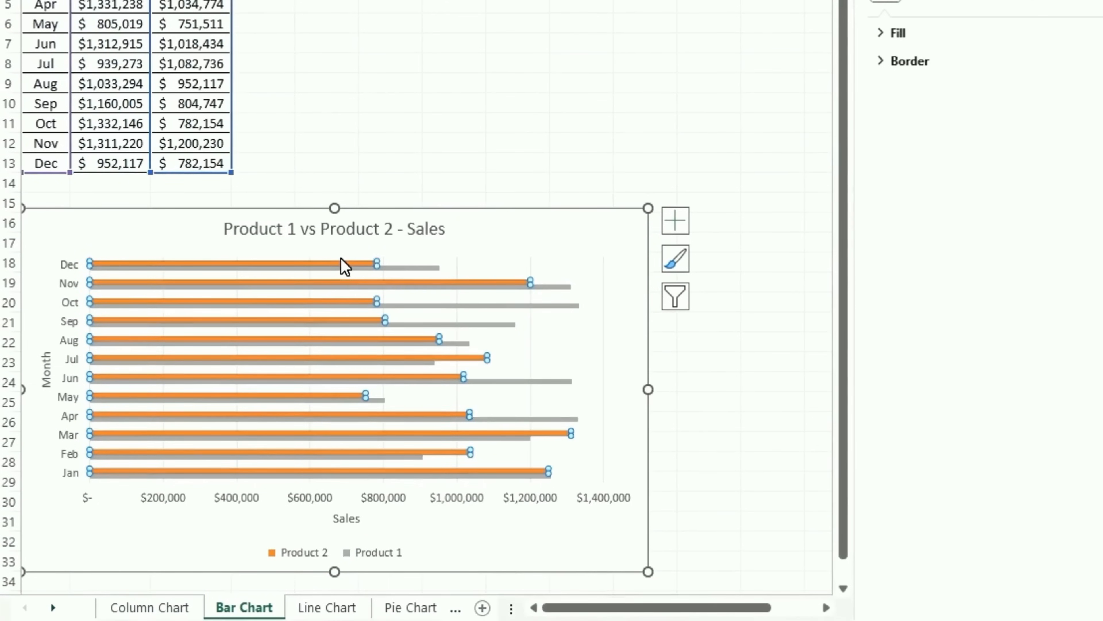
right_click(343, 264)
click(384, 209)
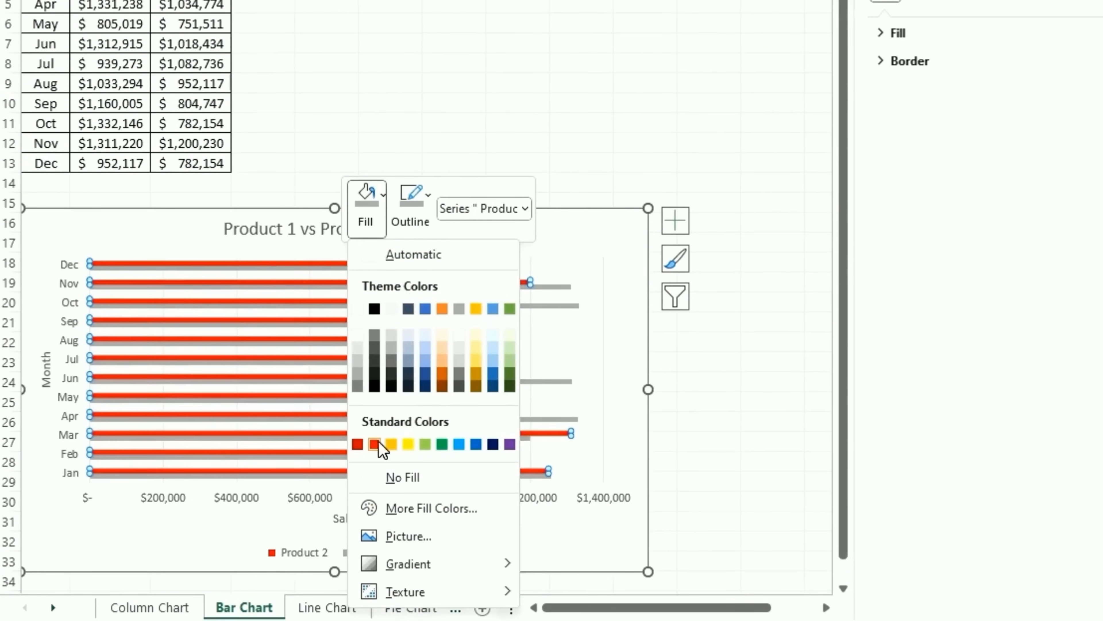
click(375, 444)
Move the bar chart up beside the data table, starting at about cell D1, and deselect it.
drag(252, 248, 560, 0)
key(ctrl+z)
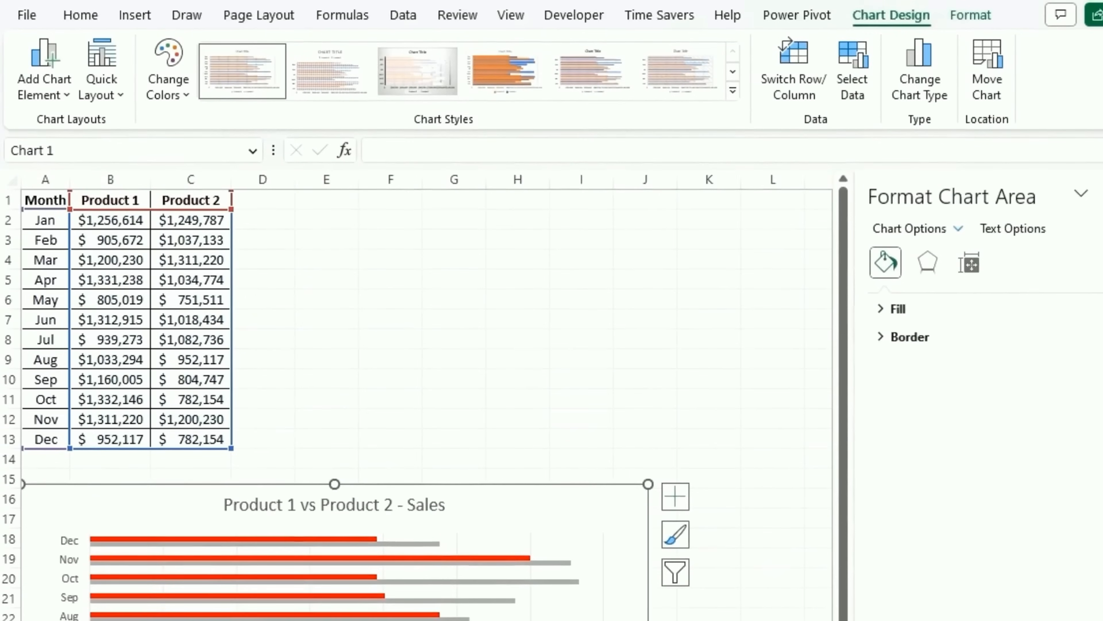
drag(261, 521, 479, 228)
click(327, 618)
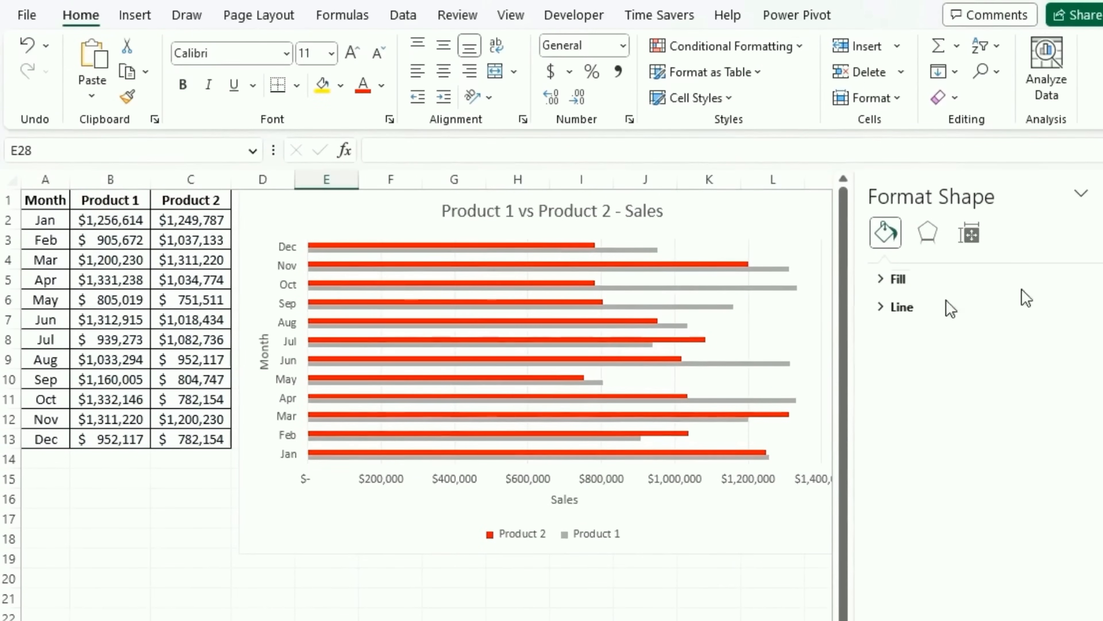
Change the bar chart's type to 100% Stacked Bar with the two products as series, and deselect the chart.
click(716, 213)
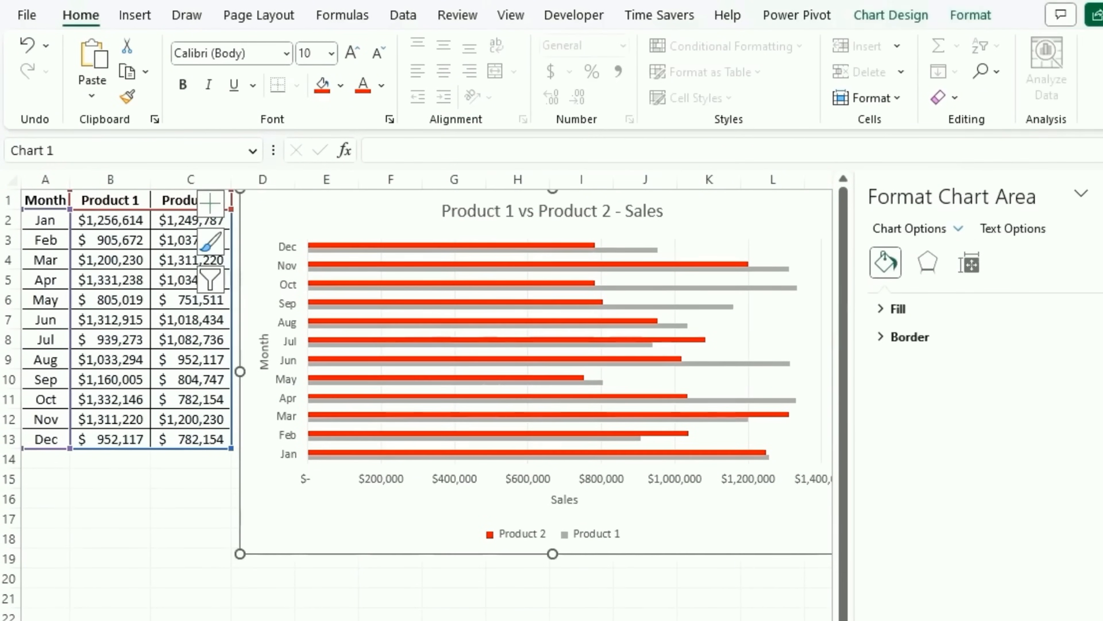
click(886, 16)
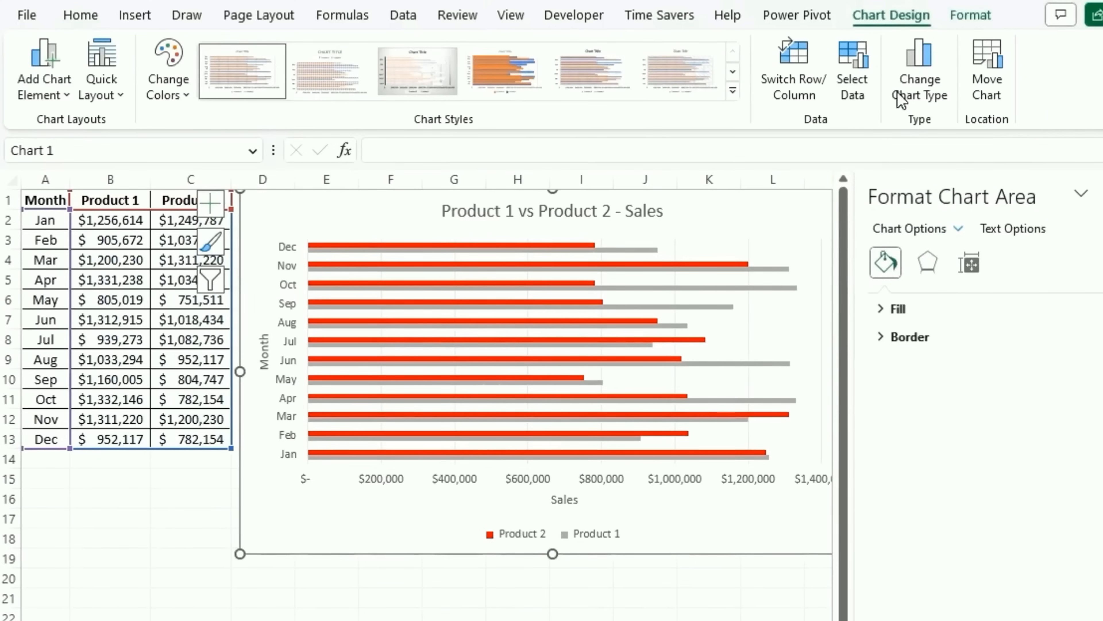
click(903, 98)
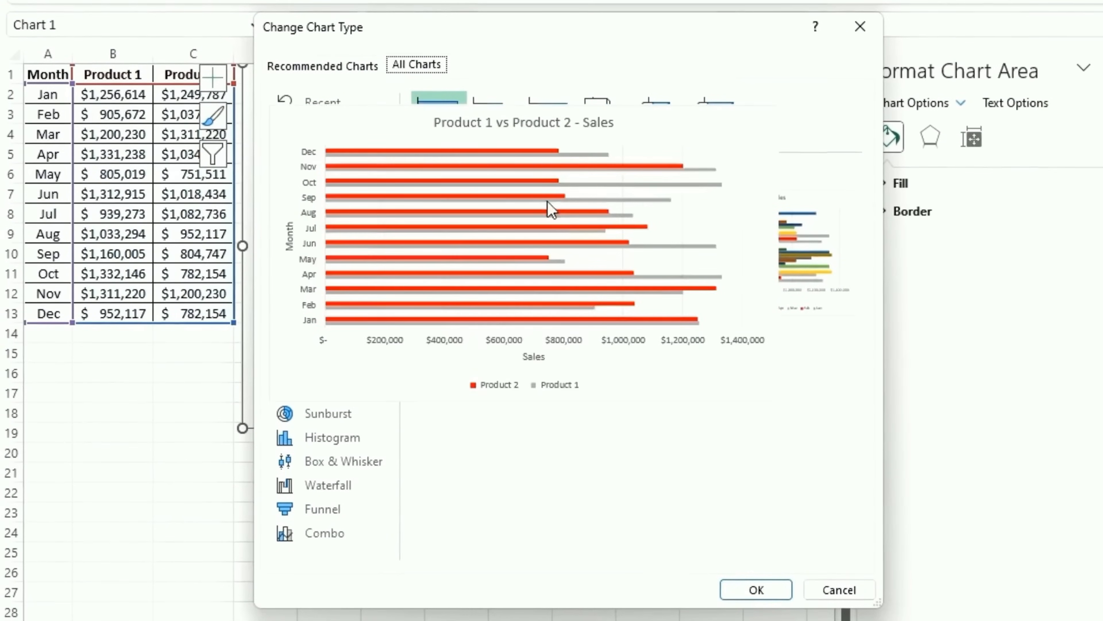
click(508, 122)
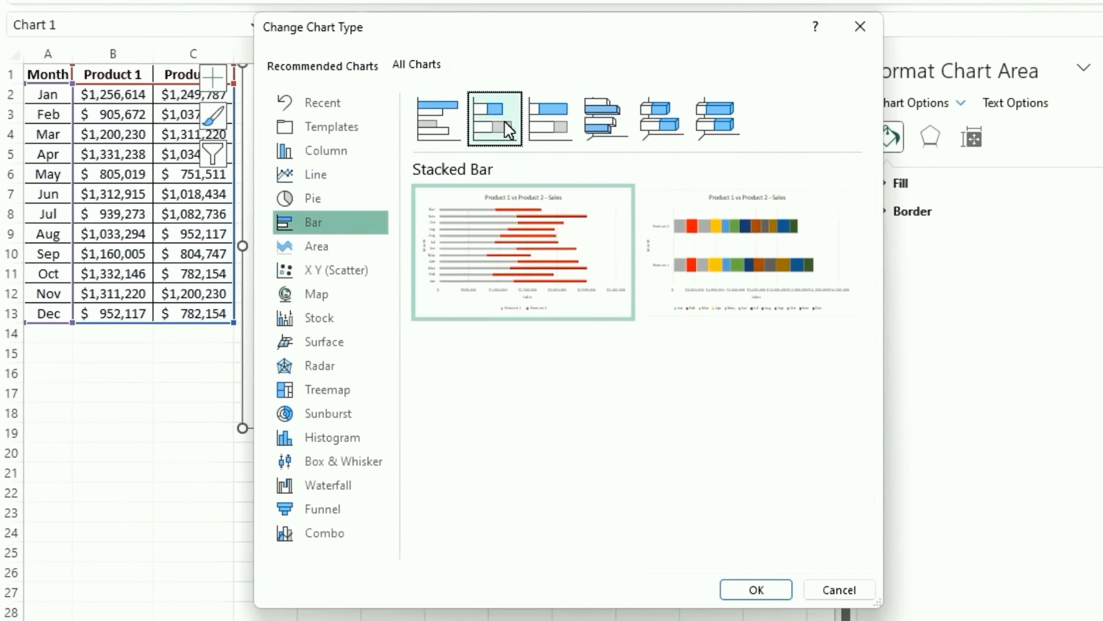
click(551, 130)
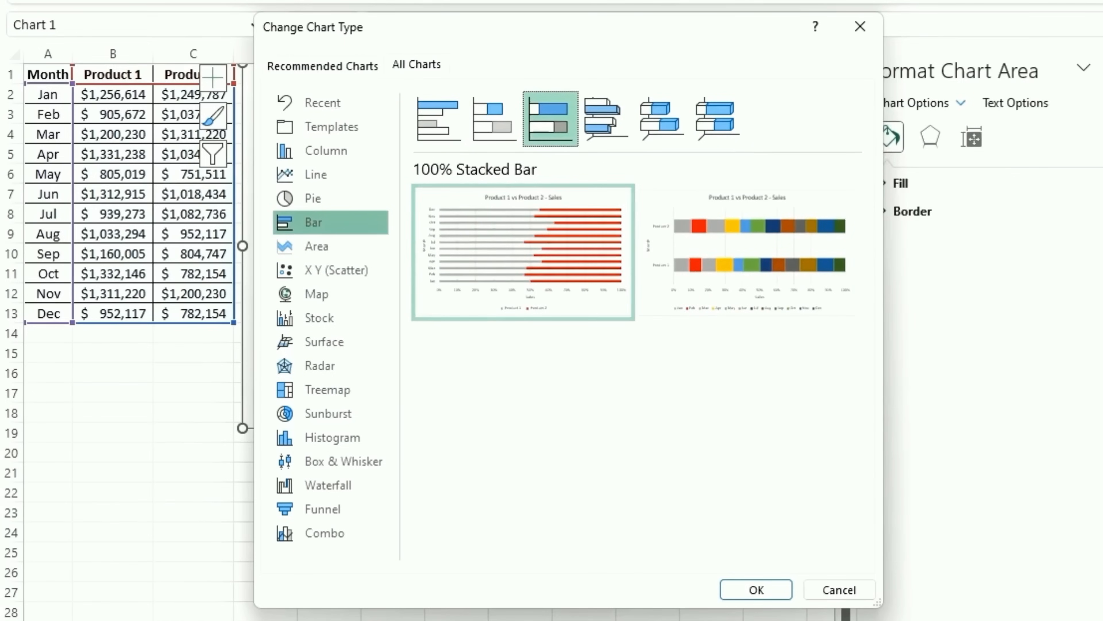
click(772, 587)
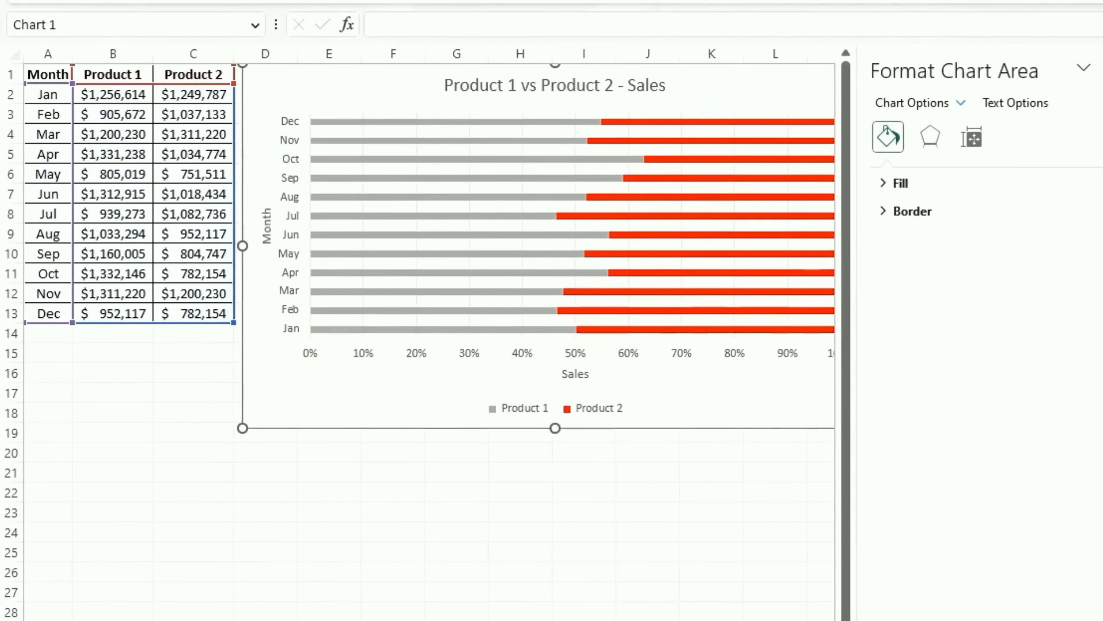
click(584, 571)
scroll(527, 277, down, 2)
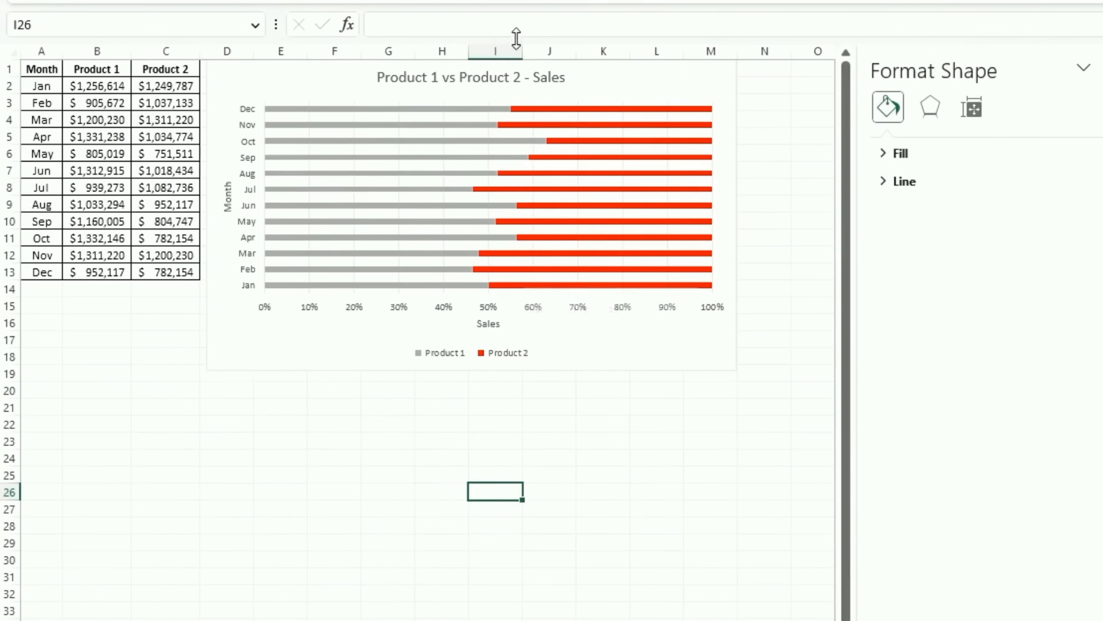
scroll(402, 136, up, 2)
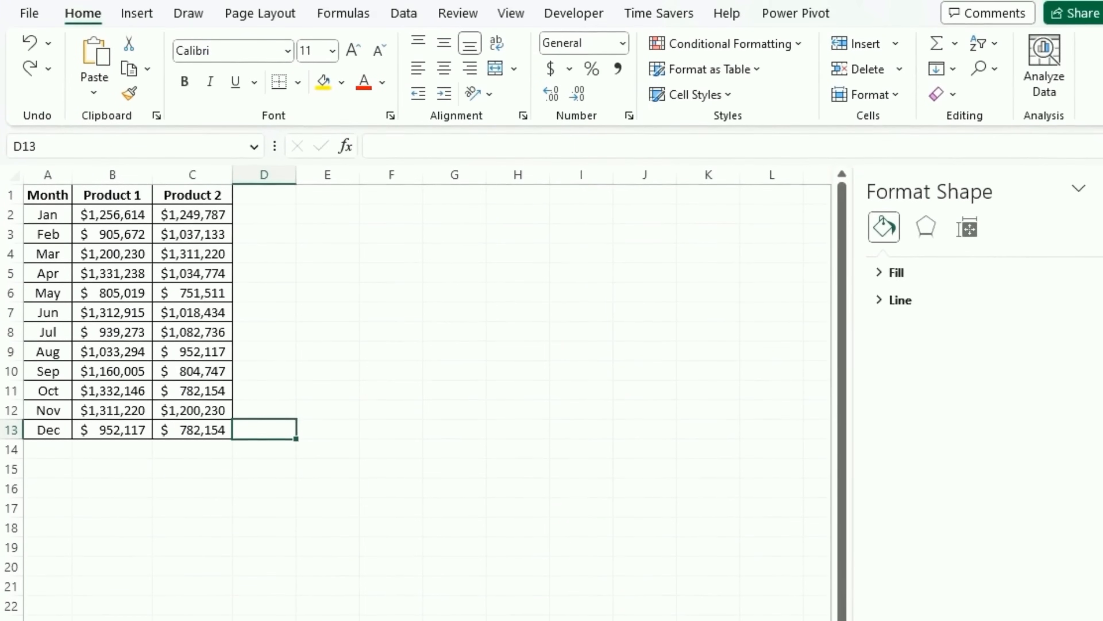
Insert a Line chart of the whole monthly sales table with the products as series, and place it beside the table near cell D1.
click(48, 215)
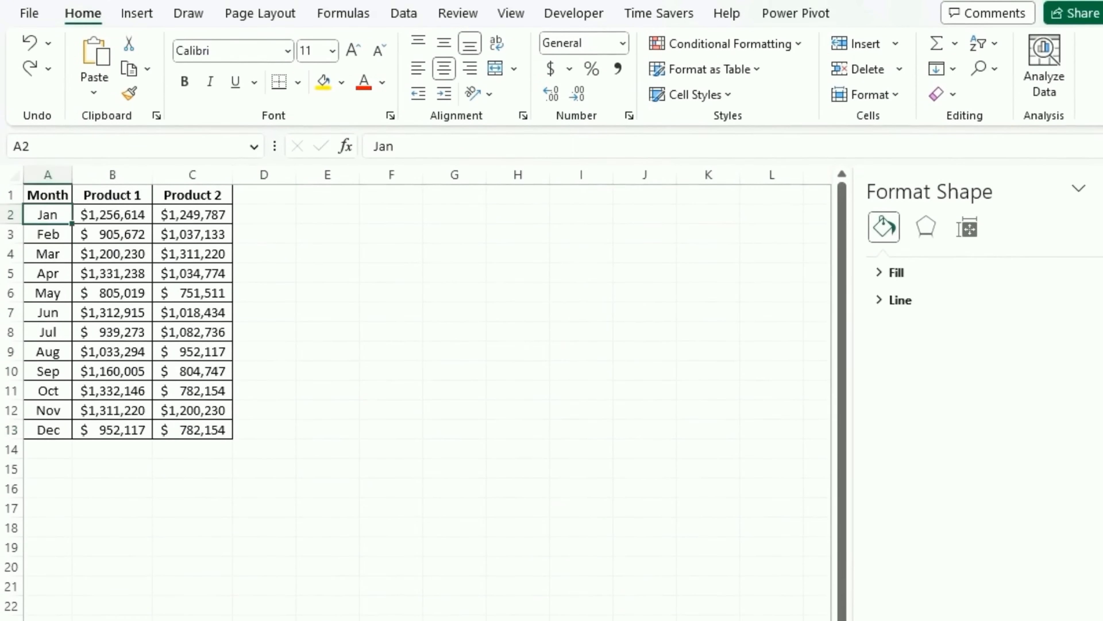
key(ctrl+a)
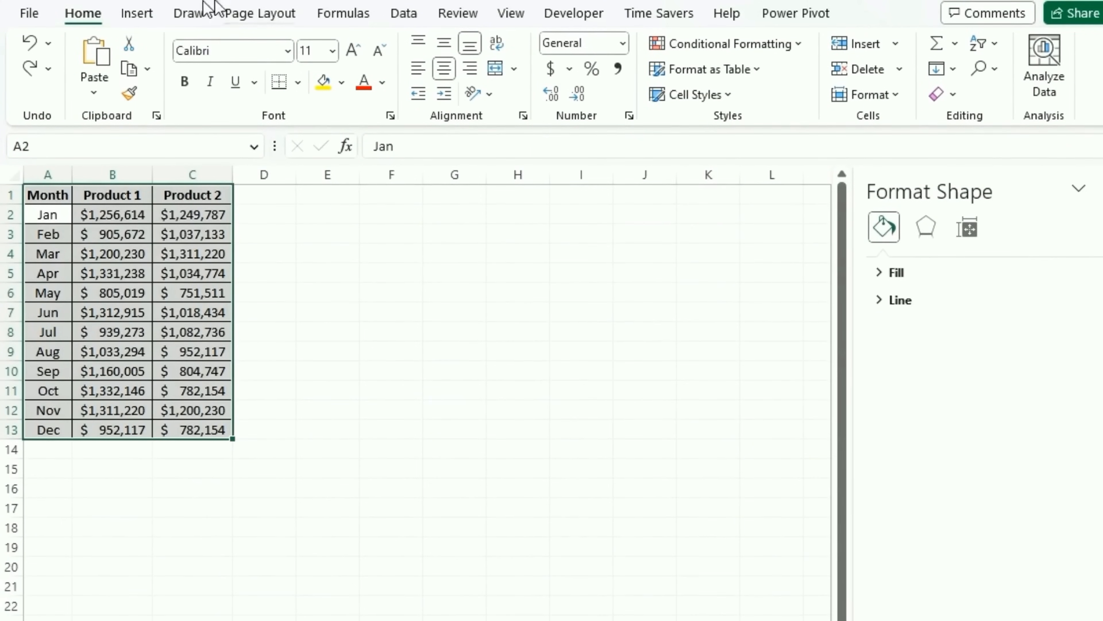
click(137, 13)
click(248, 65)
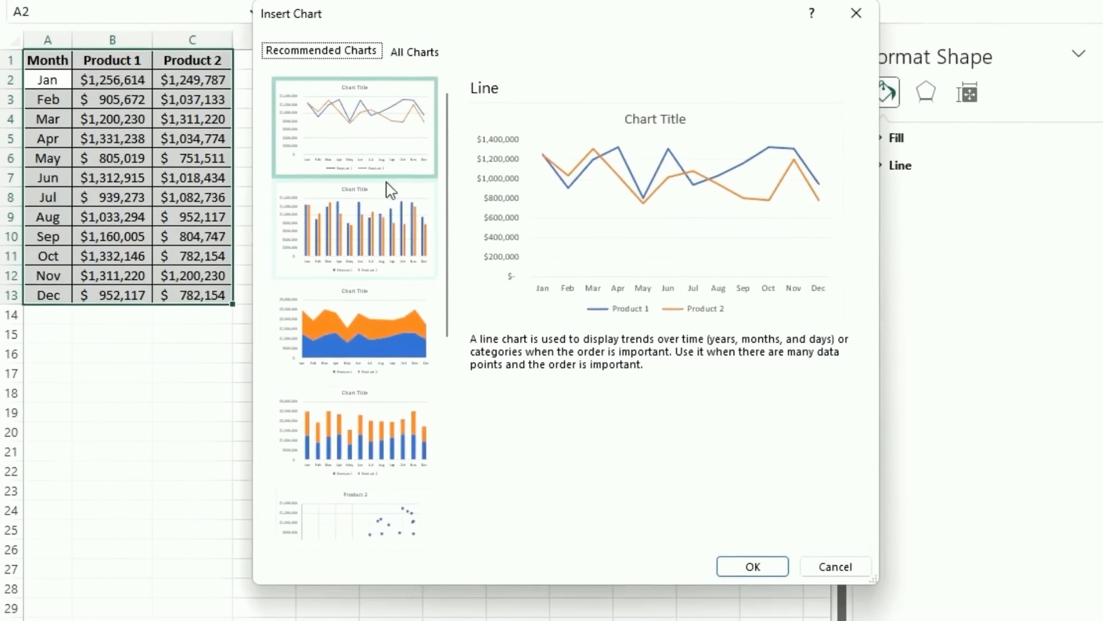
click(417, 53)
click(357, 159)
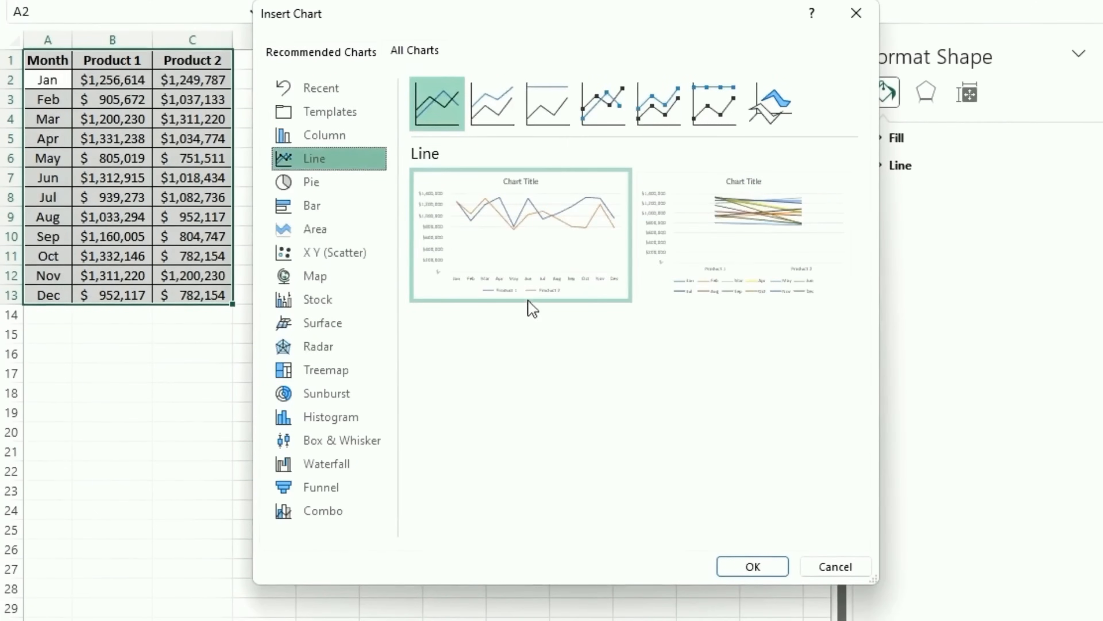
mouse_move(525, 227)
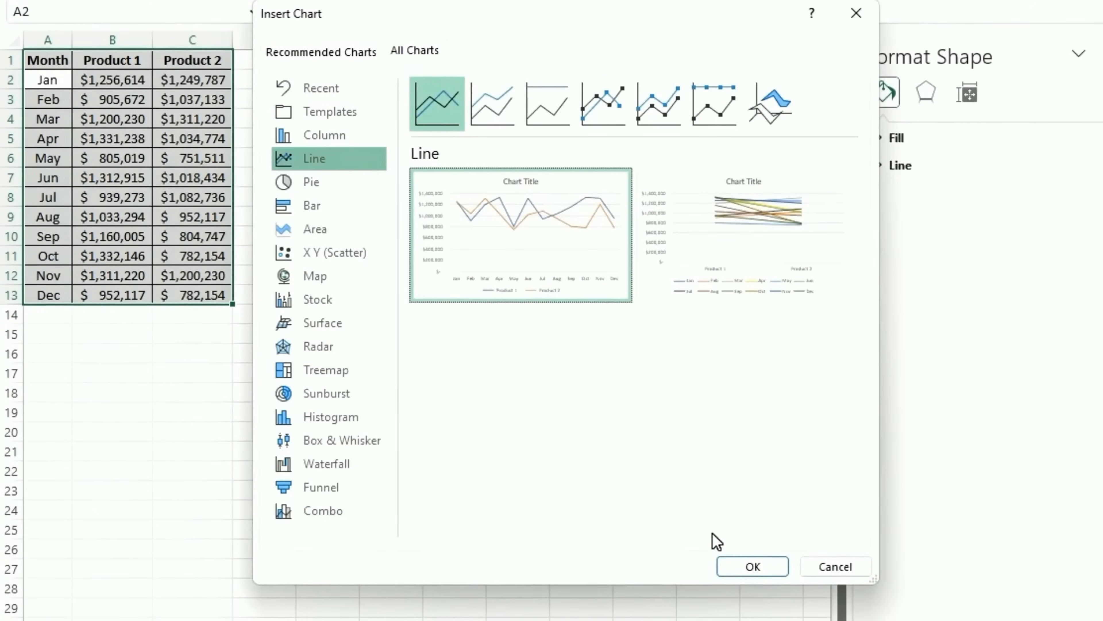
click(727, 562)
drag(426, 264, 509, 83)
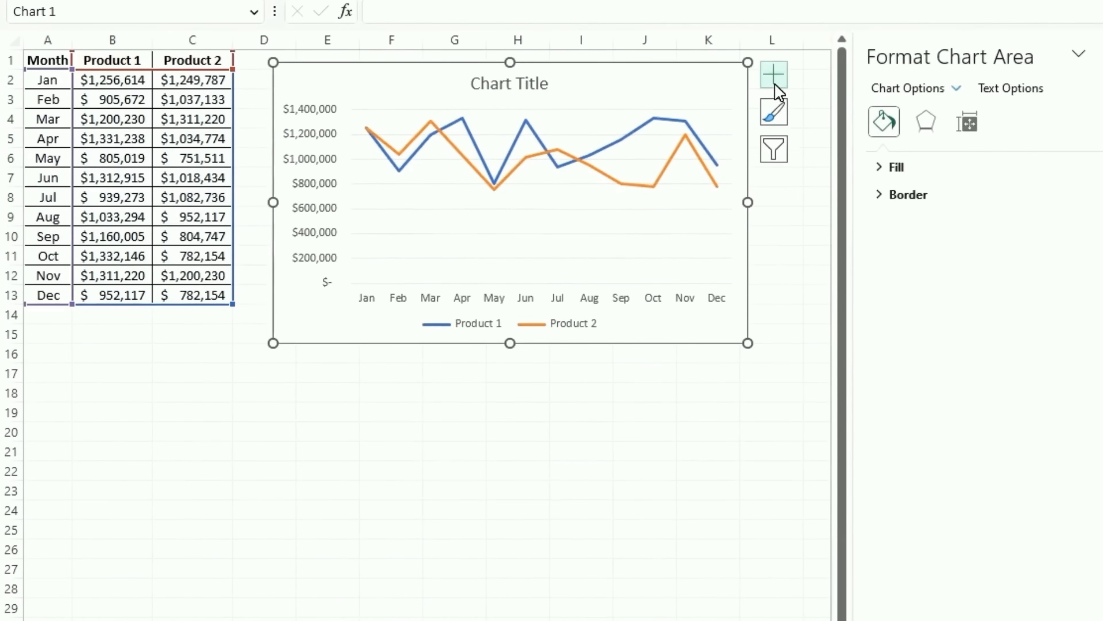
Add axis titles to the line chart and rename the vertical one as "Sales".
click(775, 83)
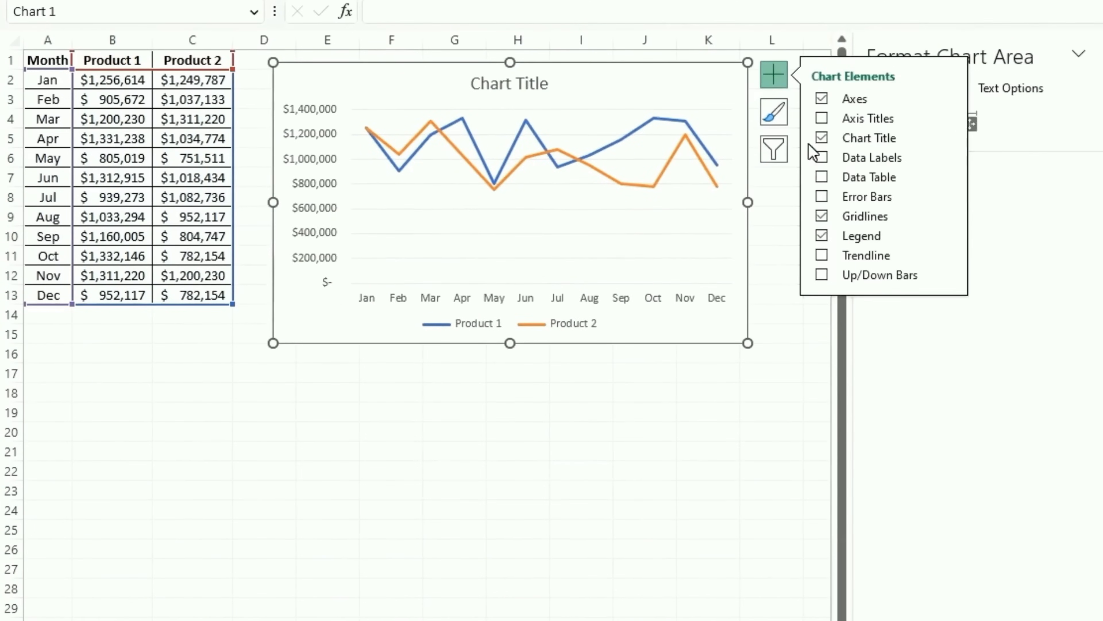
click(822, 119)
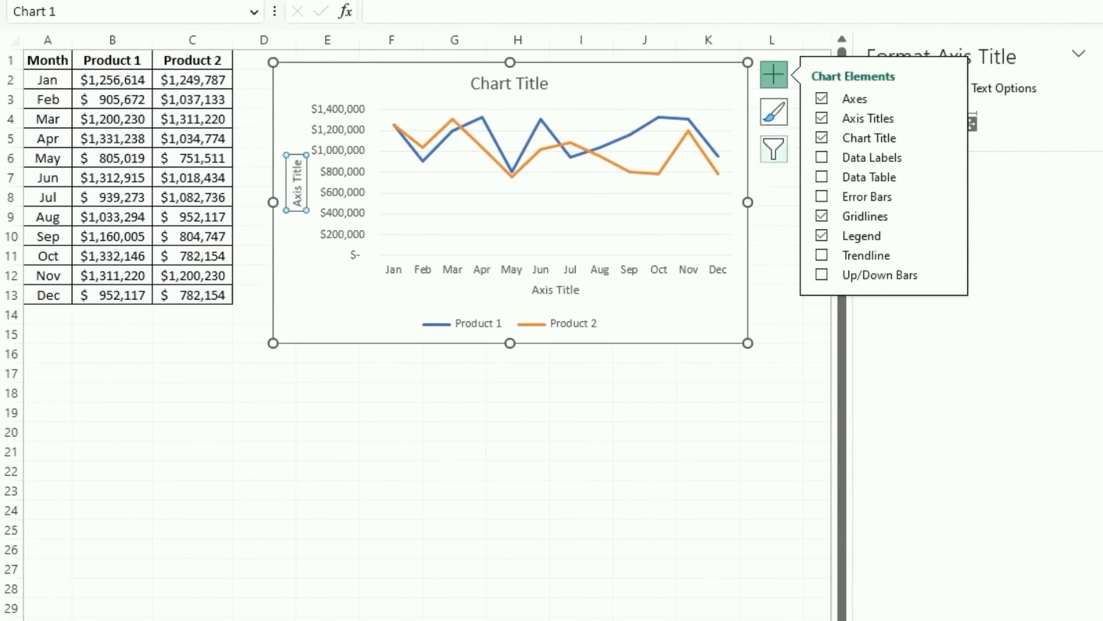
triple_click(297, 185)
key(BackSpace)
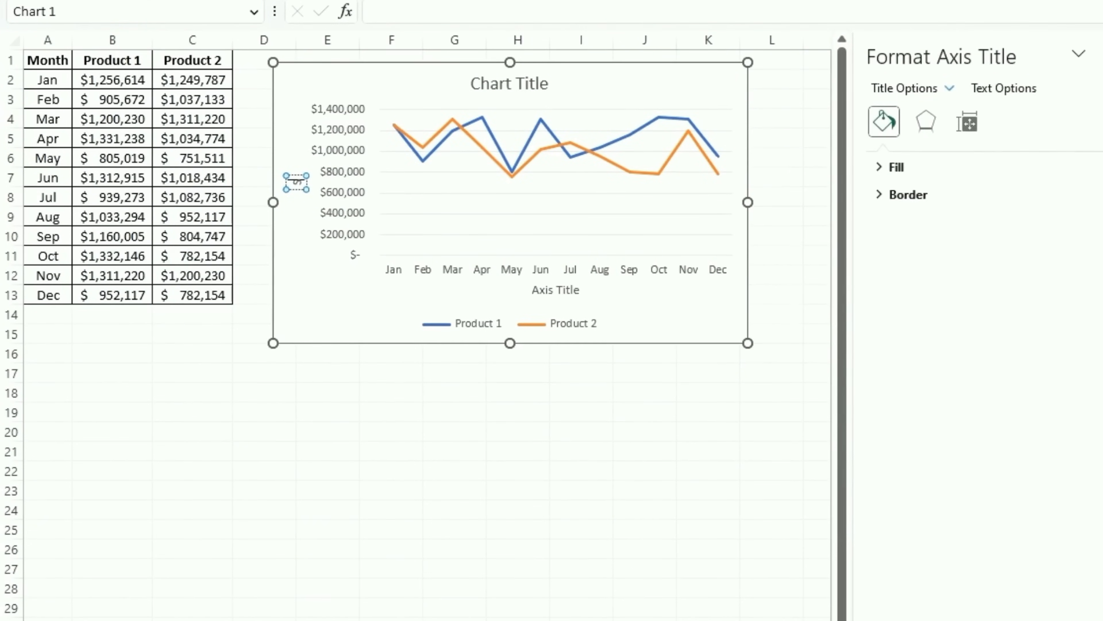
text(Sales)
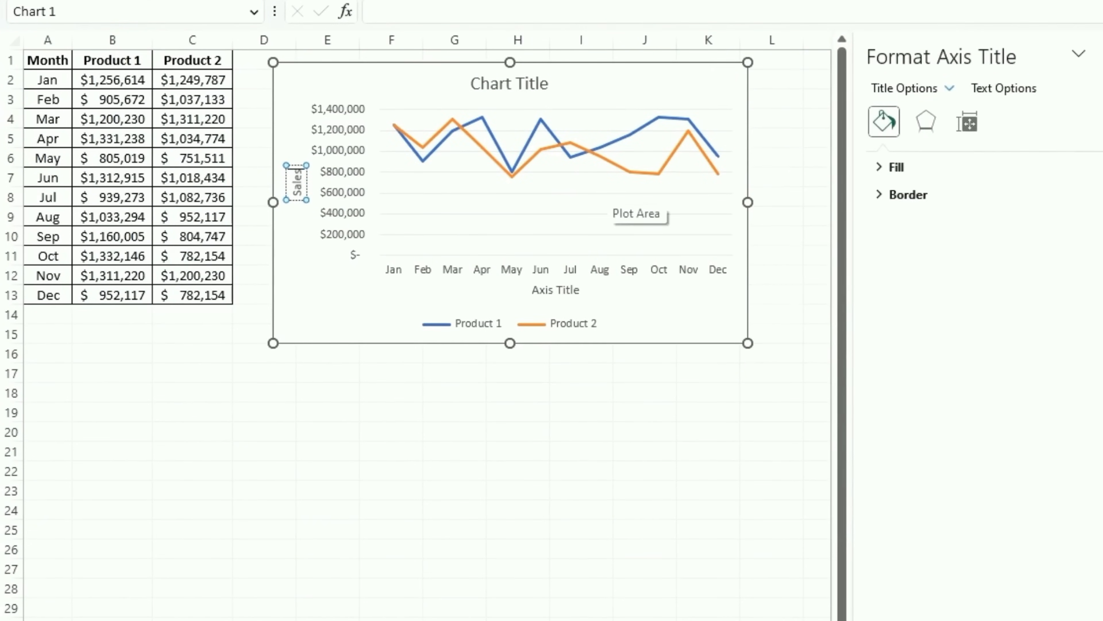
Rename the line chart's horizontal axis title as "Month" and deselect the chart.
click(525, 287)
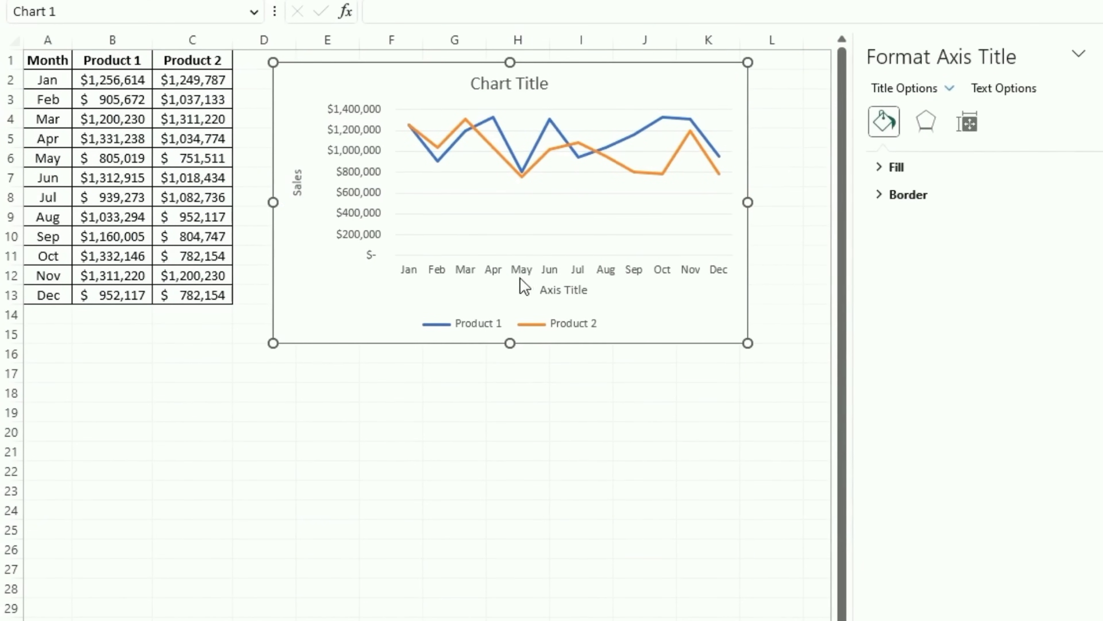
click(563, 290)
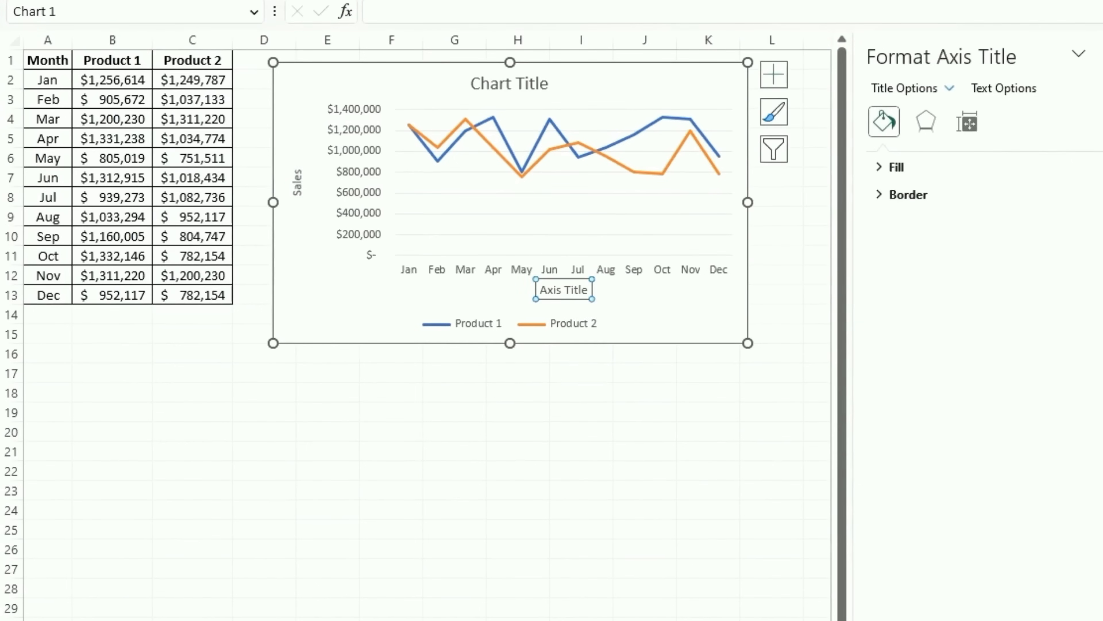
double_click(552, 290)
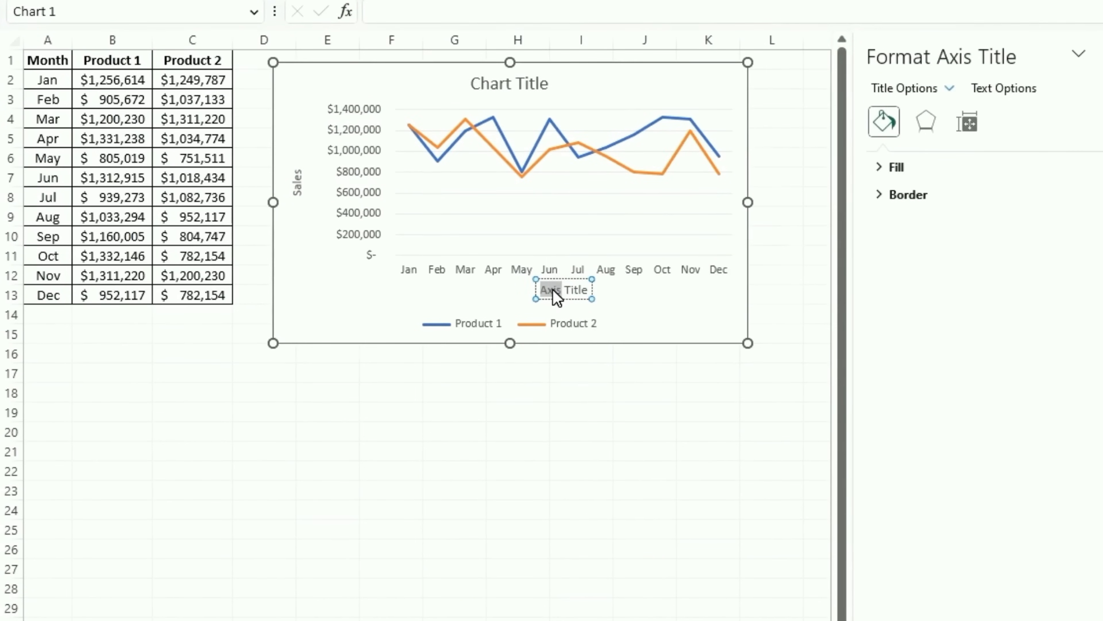
triple_click(555, 290)
text(Month)
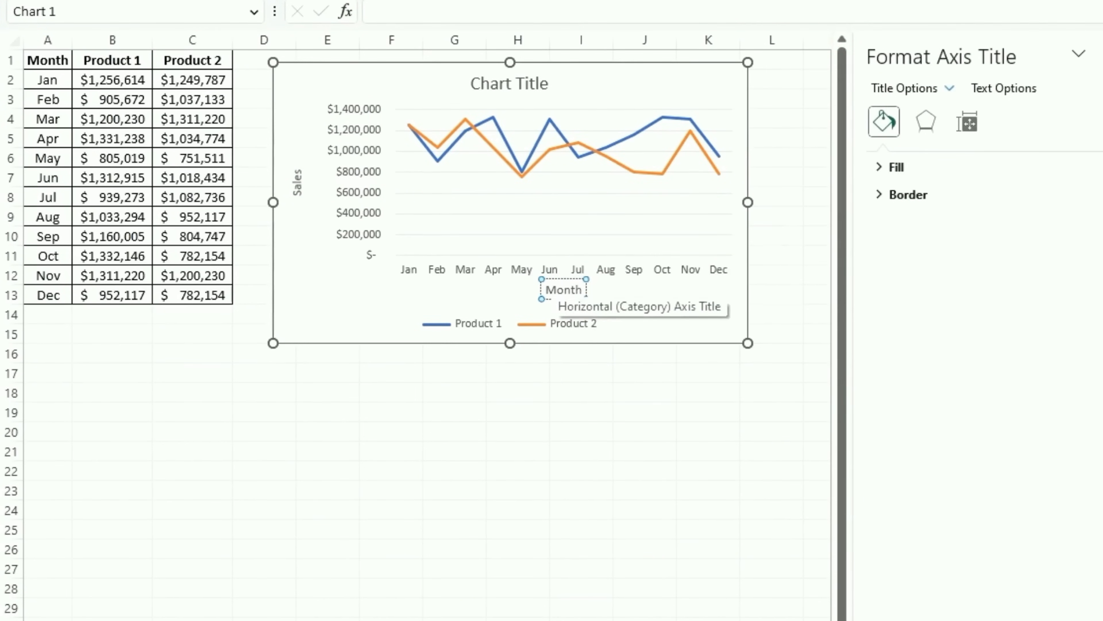
click(454, 509)
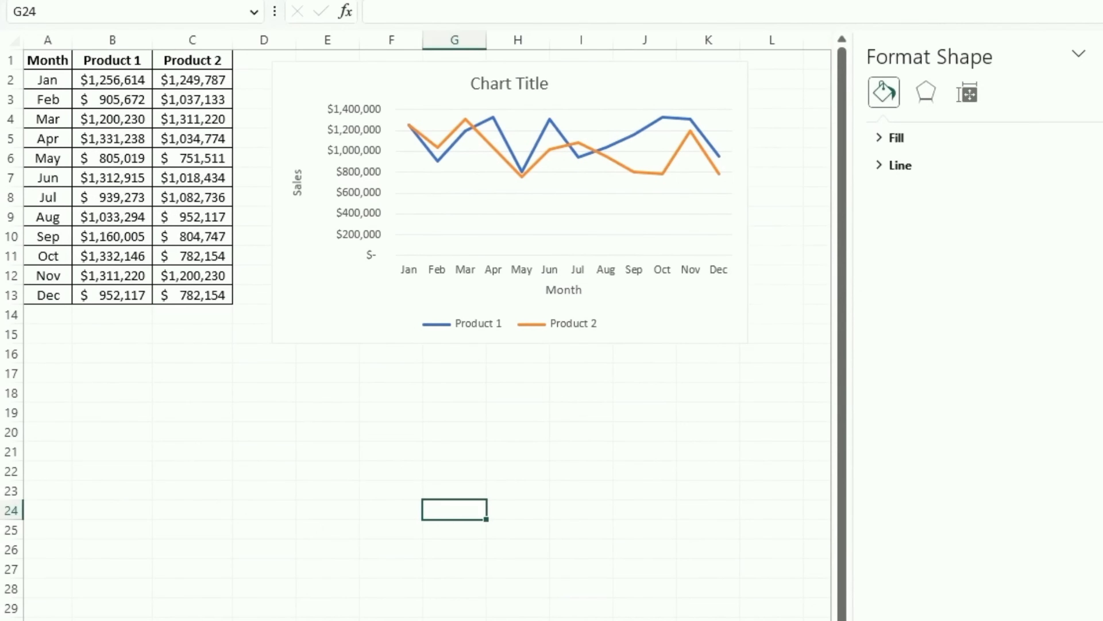
Set the line chart's title to "Product 1 vs Product 2 - Sales".
click(500, 84)
triple_click(498, 82)
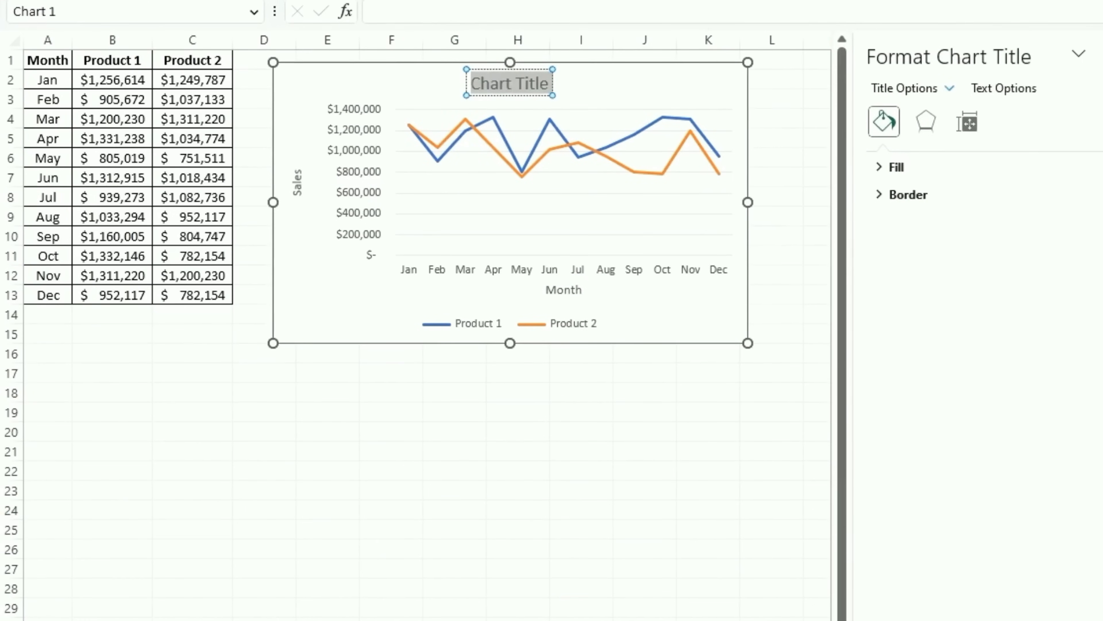
text(Product 1)
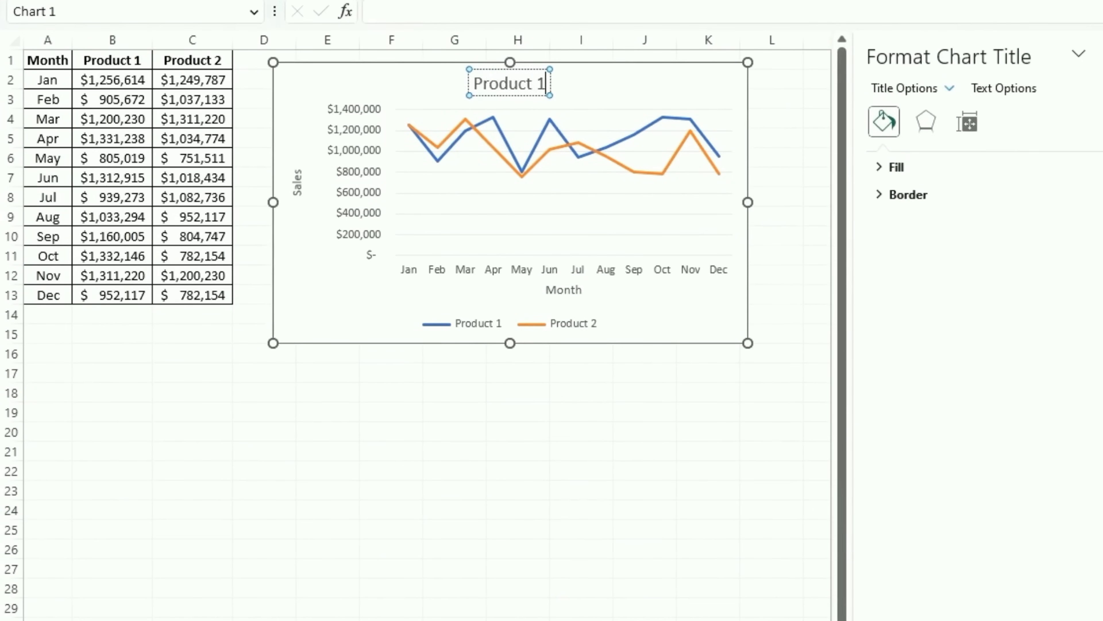
text( c)
key(BackSpace)
text(vs p)
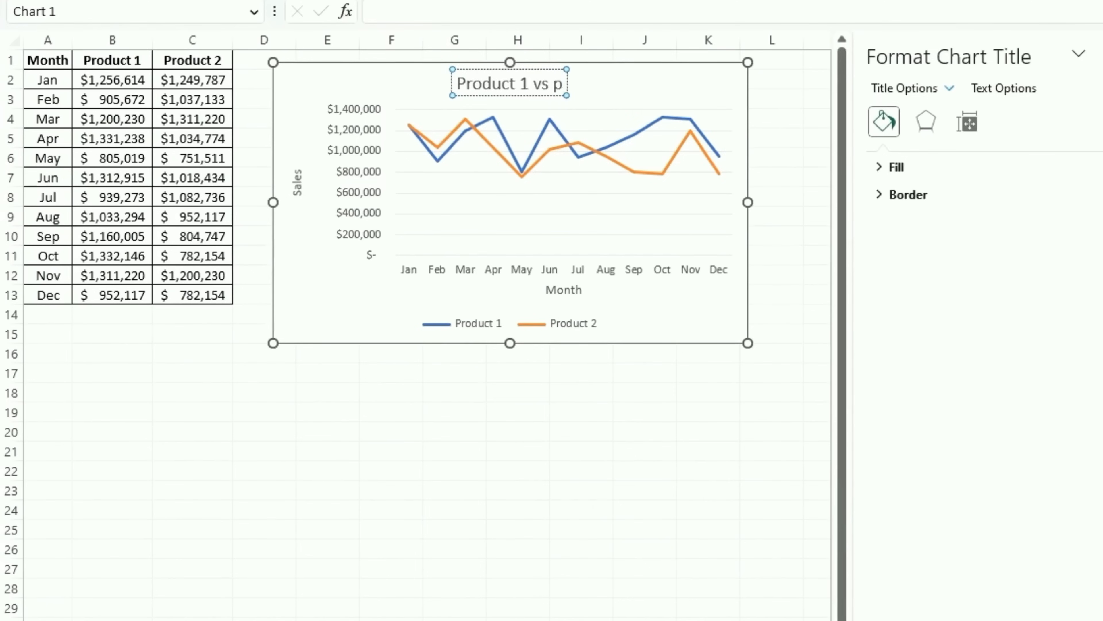
key(BackSpace)
text(Product)
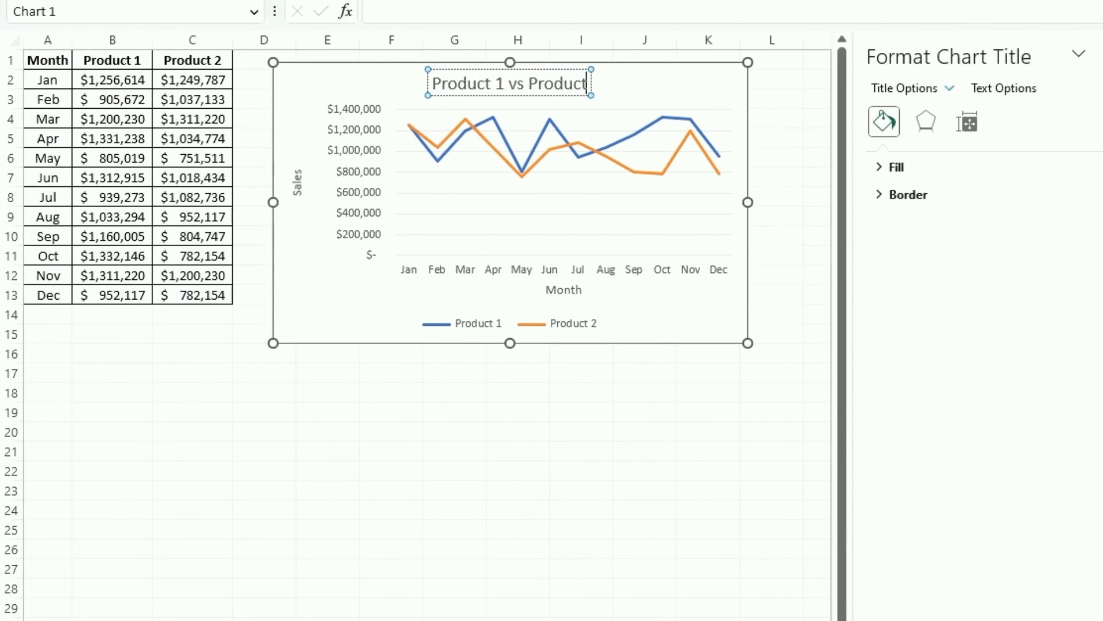
text( 2 -)
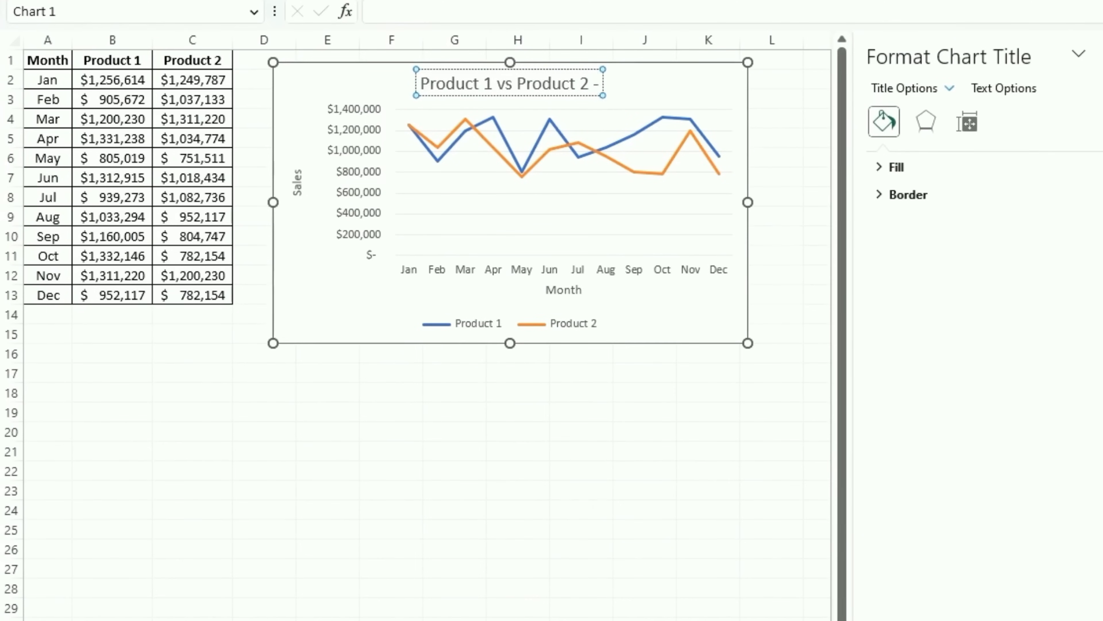
text( Sales)
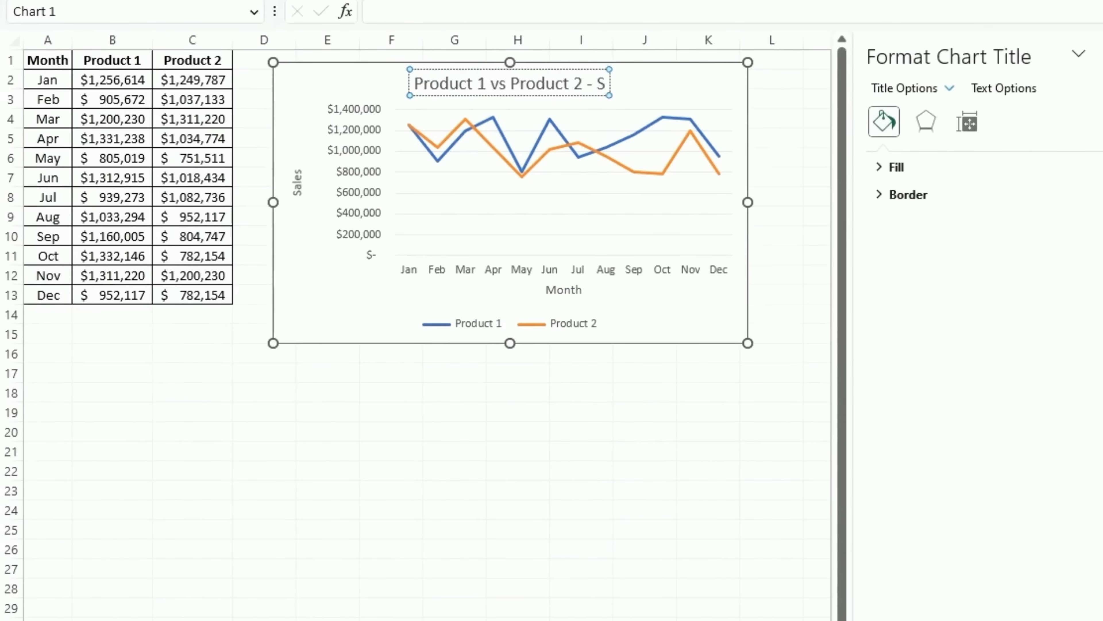
click(391, 567)
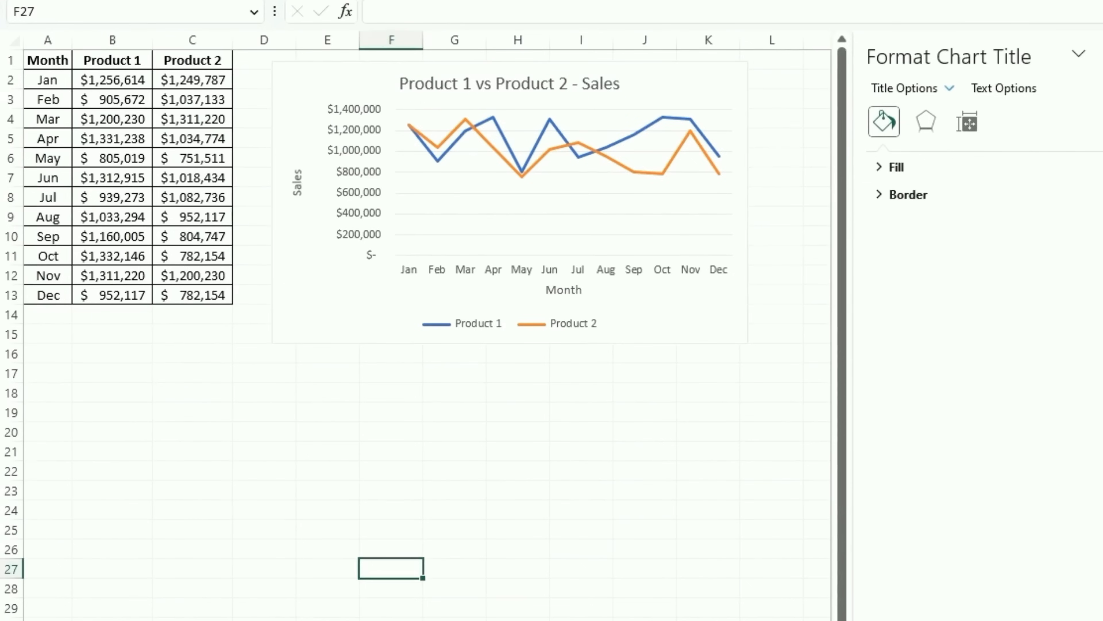
Set the outline of the Product 2 line series to the gray theme color and deselect the chart.
click(451, 131)
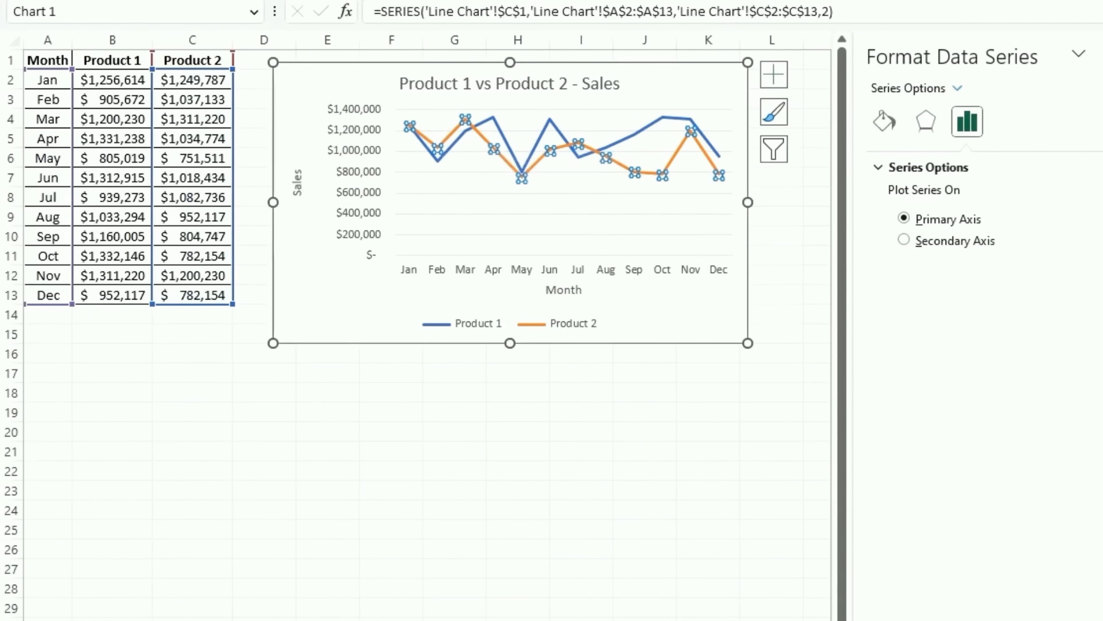
click(328, 491)
click(445, 134)
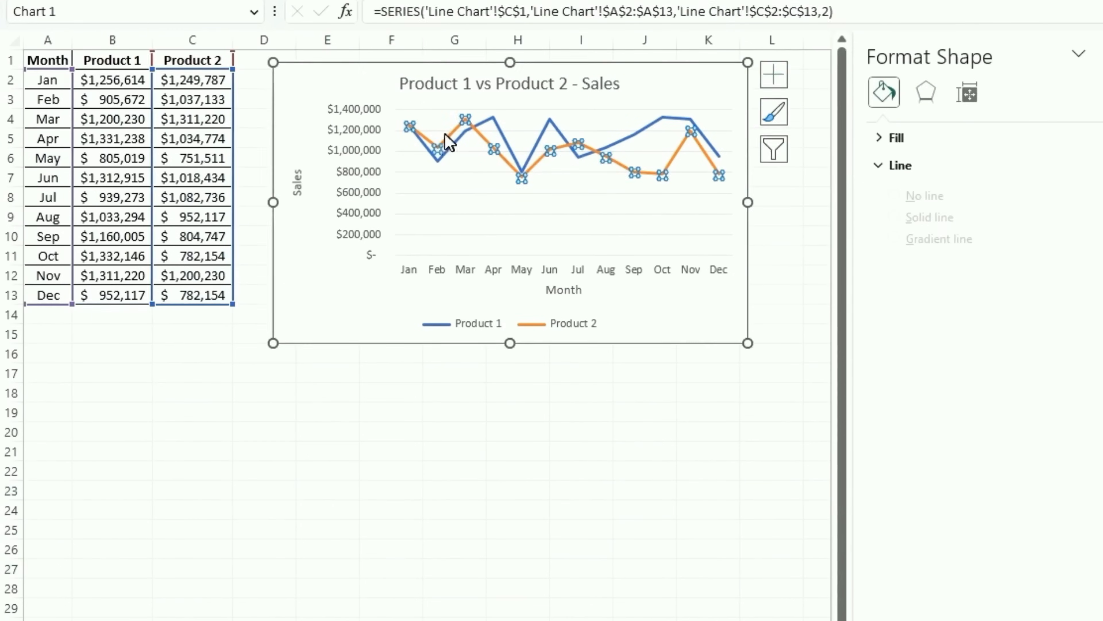
right_click(432, 144)
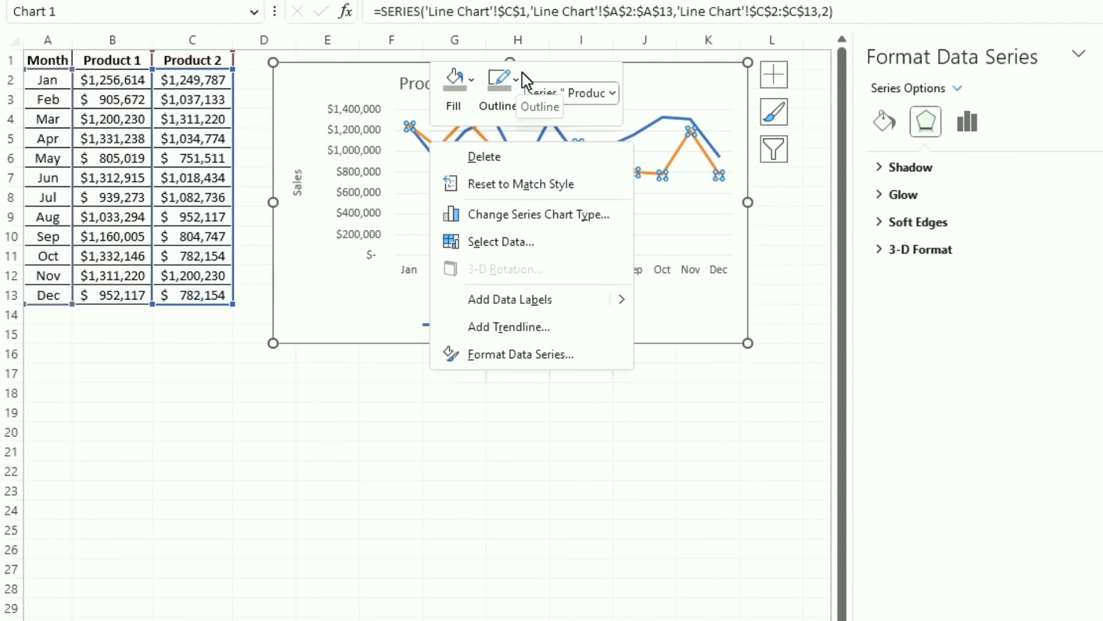
click(516, 79)
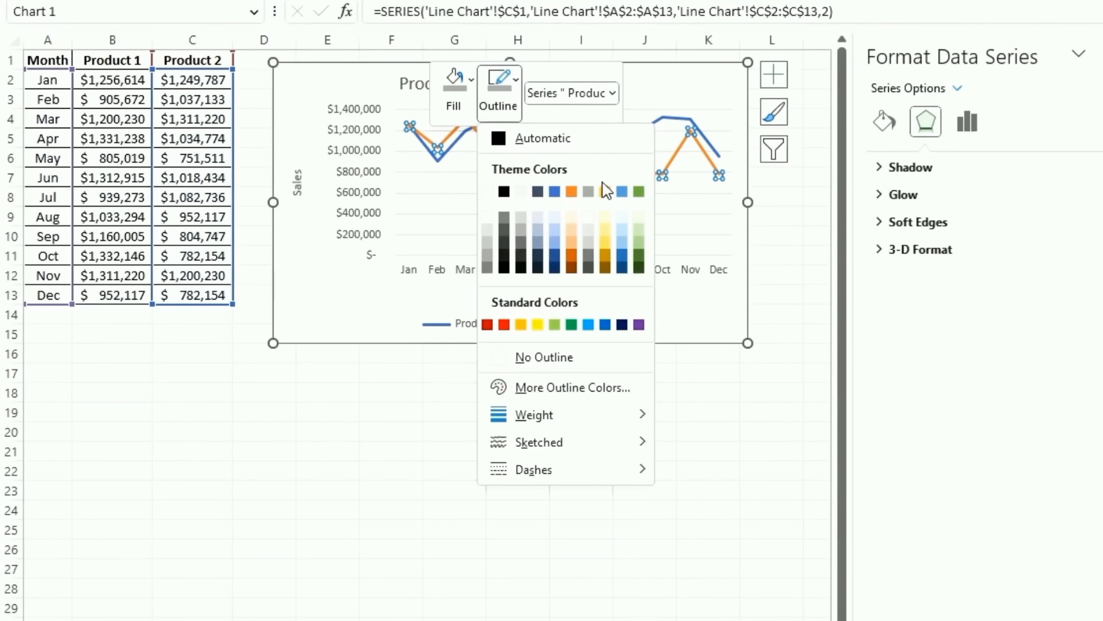
click(589, 187)
click(455, 411)
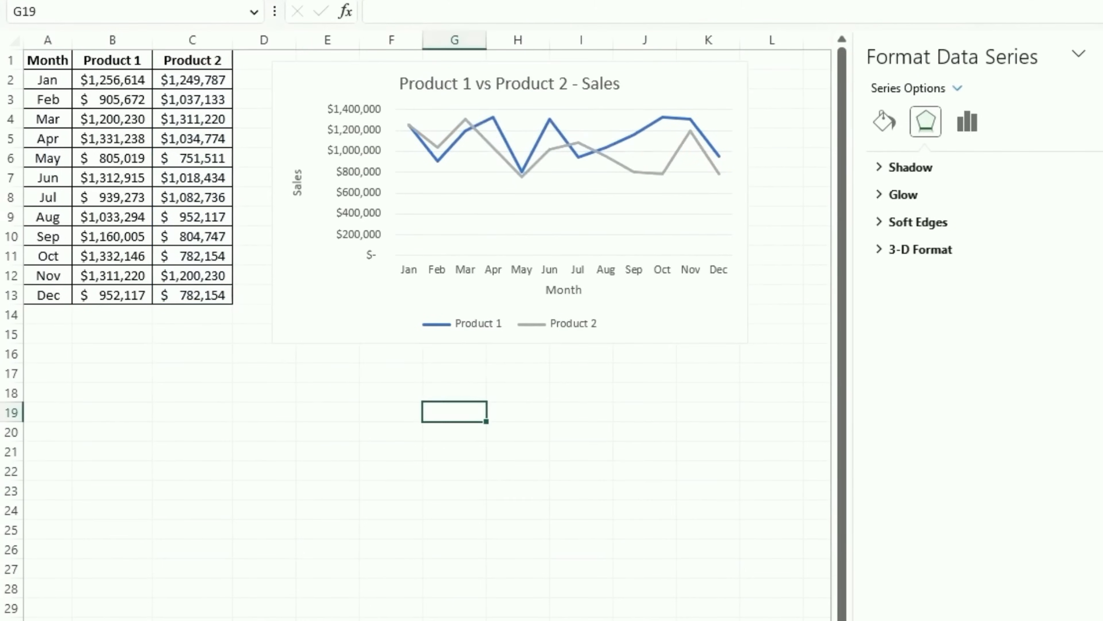
Set the outline of the Product 1 line series to the standard red color and deselect the chart.
click(433, 161)
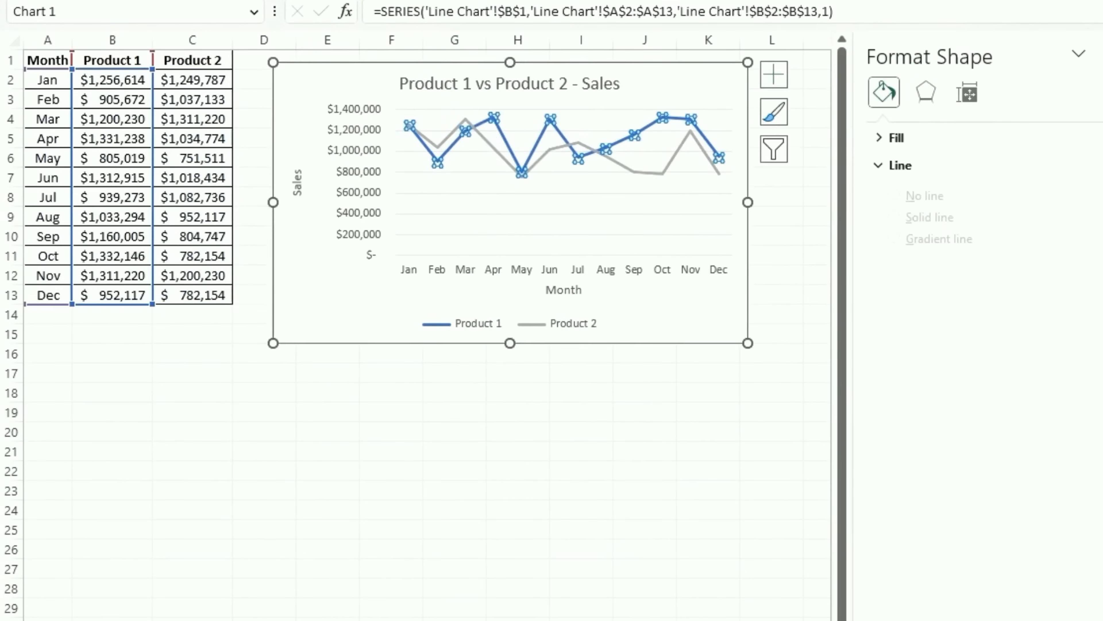
right_click(433, 161)
click(519, 98)
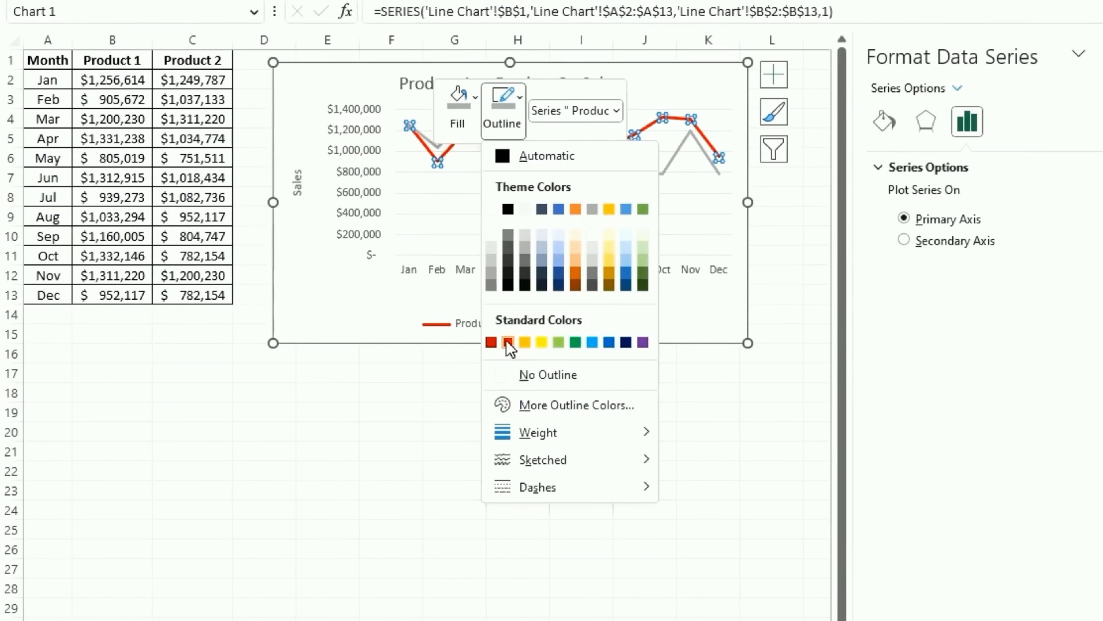
click(508, 342)
click(455, 508)
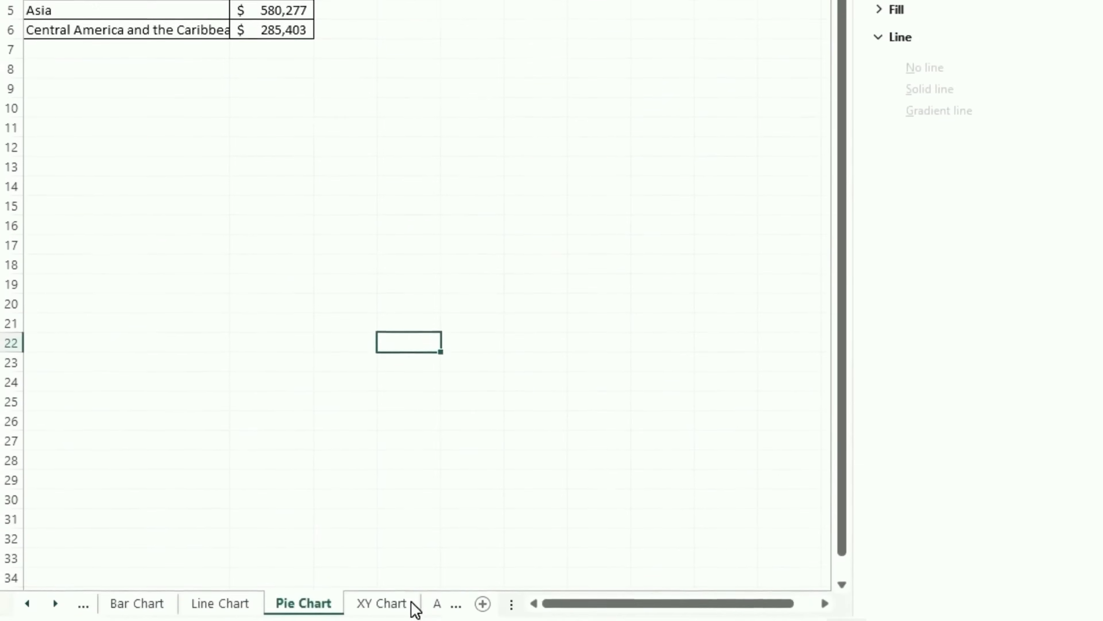
Insert a pie chart from the whole Region and Revenue table on the Pie Chart sheet and move it below the table.
key(Up)
key(Up)
key(Up)
key(Up)
key(Up)
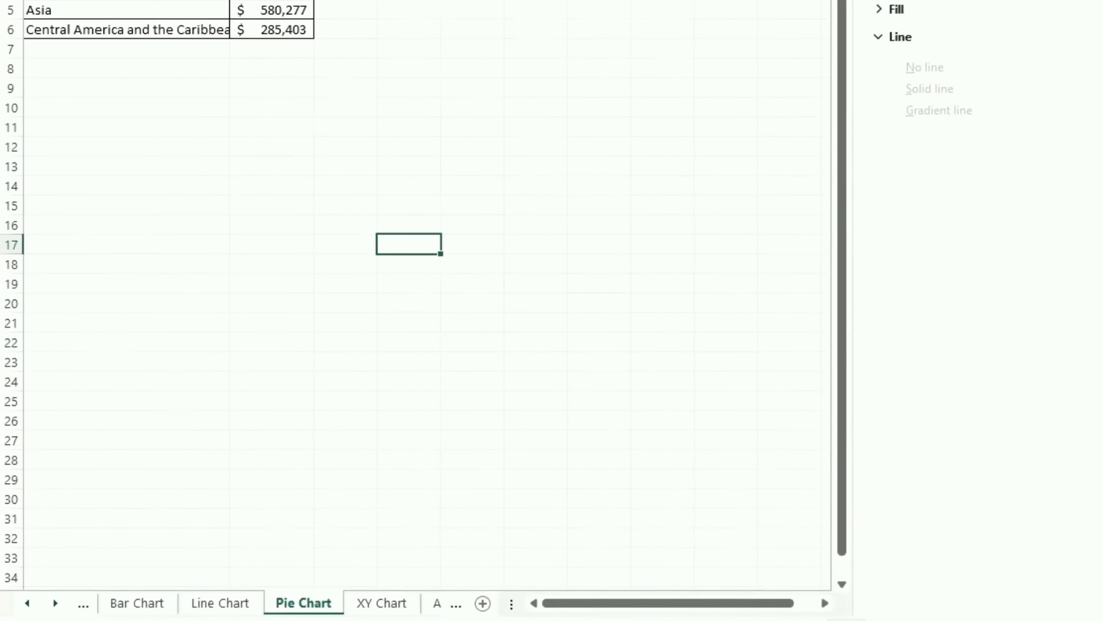
click(126, 259)
key(ctrl+a)
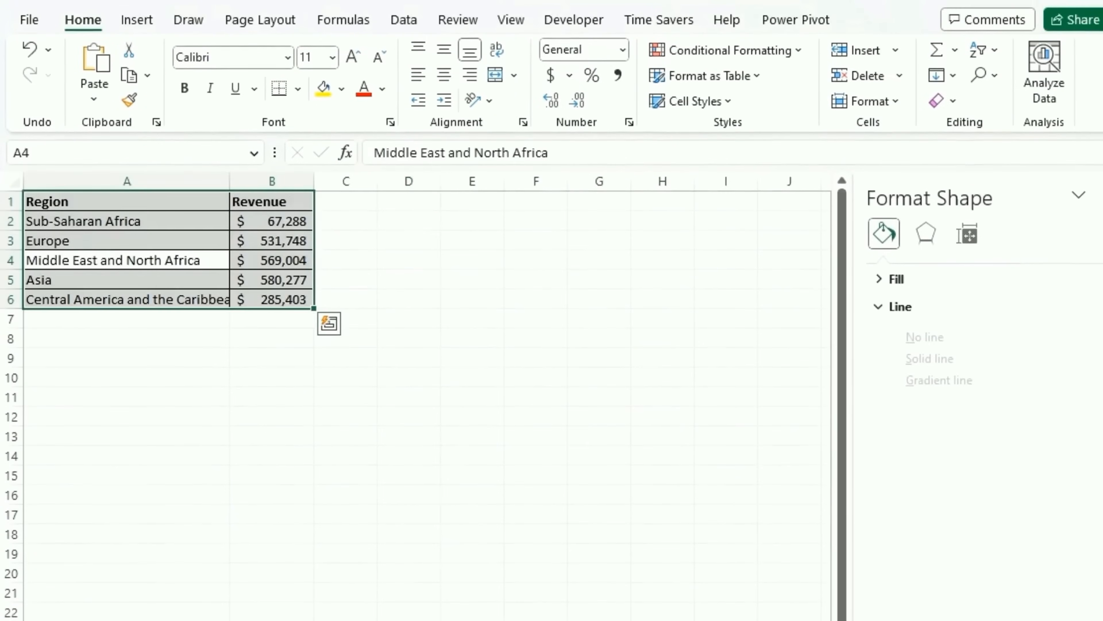
click(137, 20)
click(246, 76)
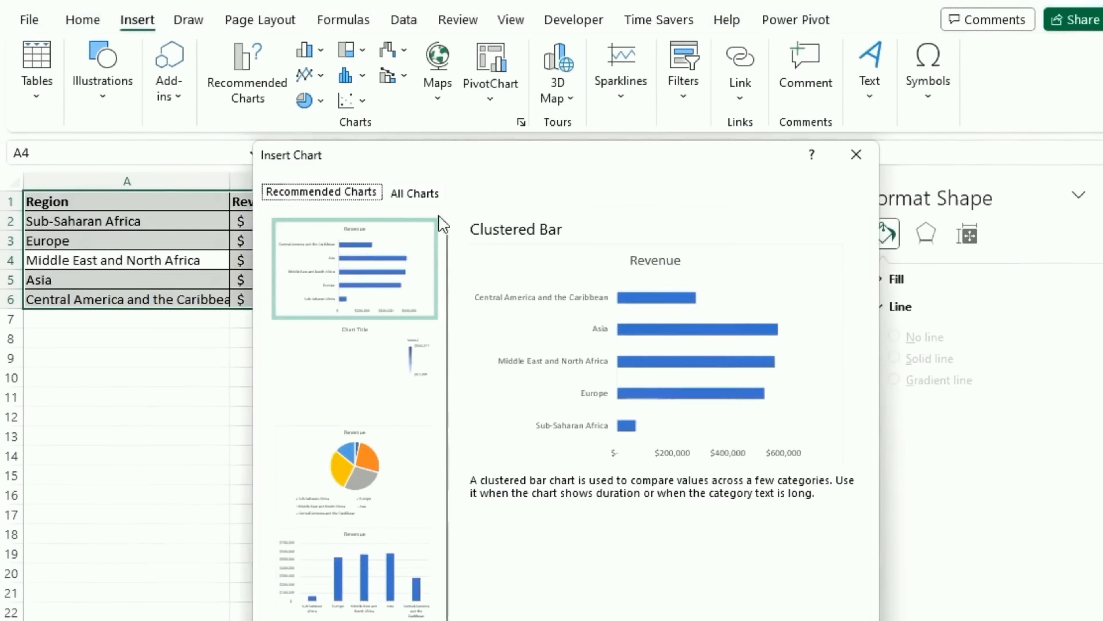
click(440, 190)
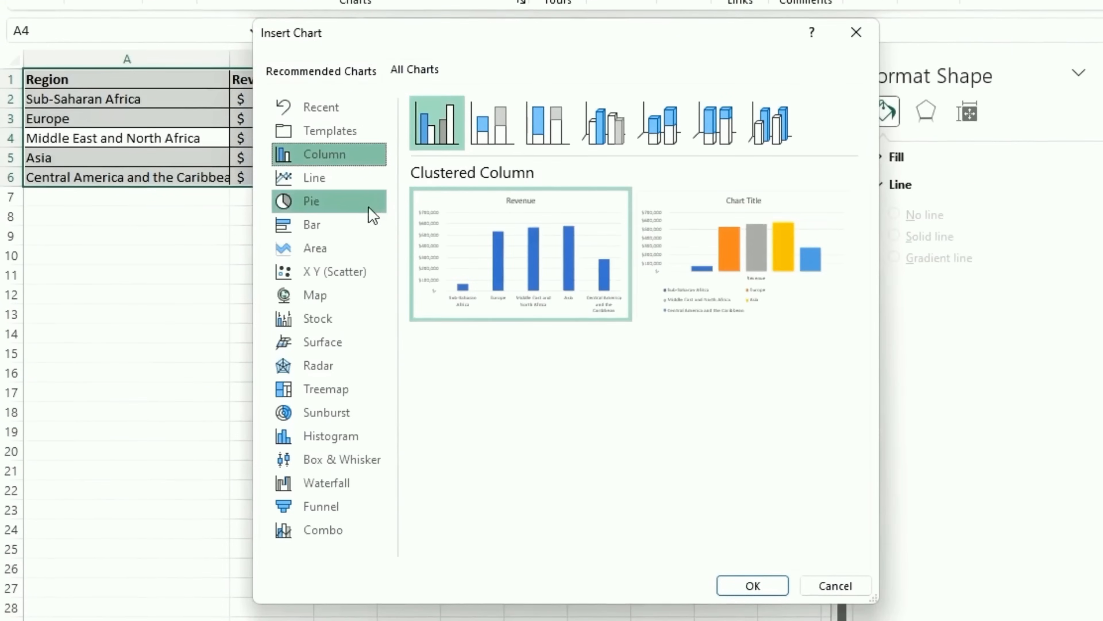
click(340, 207)
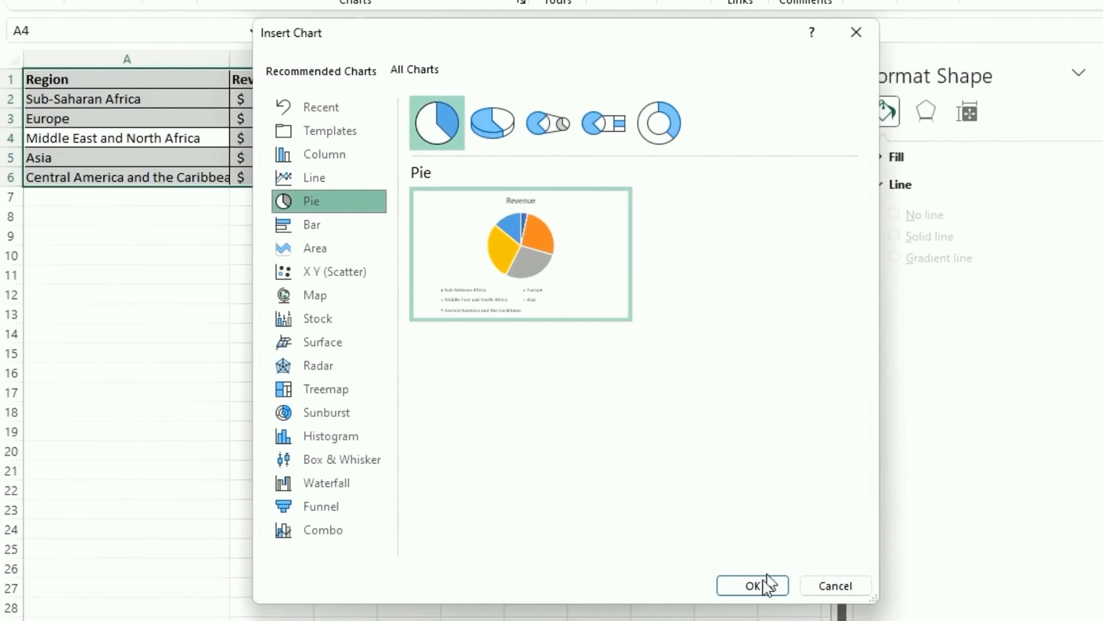
click(762, 587)
drag(609, 391, 441, 382)
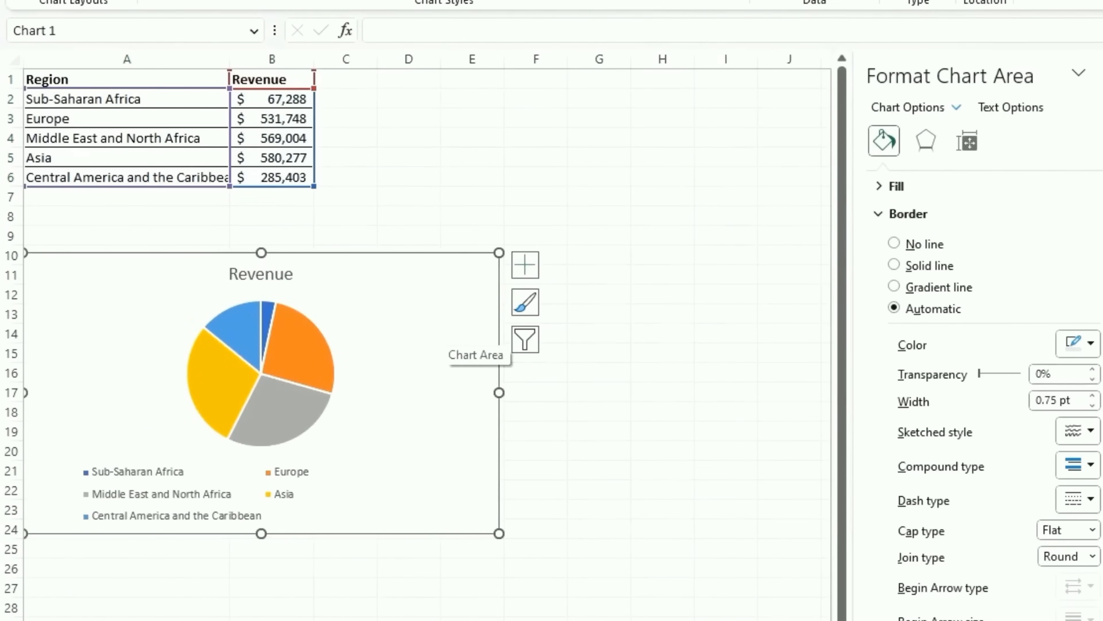
Add data labels to the Revenue pie chart and move the chart up closer to the table.
click(518, 273)
click(573, 308)
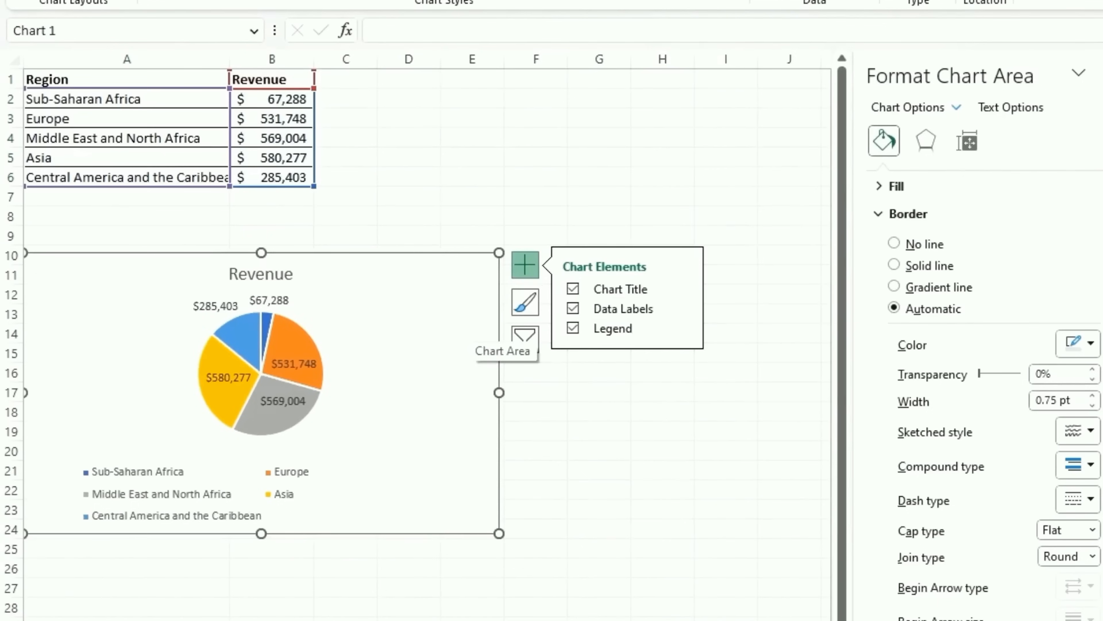
drag(473, 335, 140, 304)
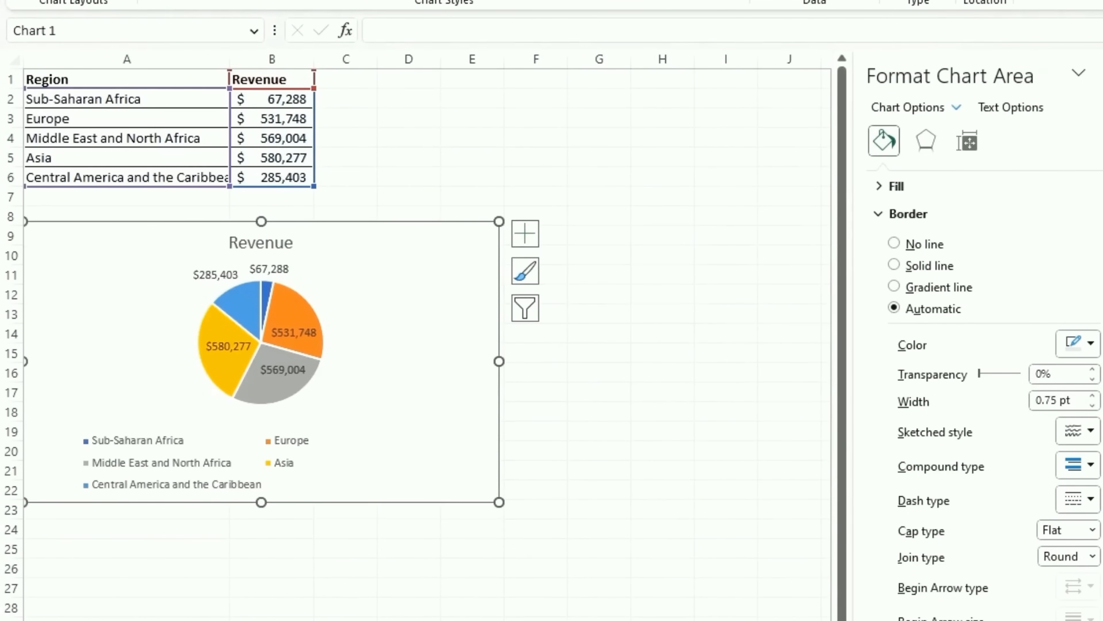
Duplicate the Revenue pie chart and place the copy beside the original.
click(525, 233)
click(660, 389)
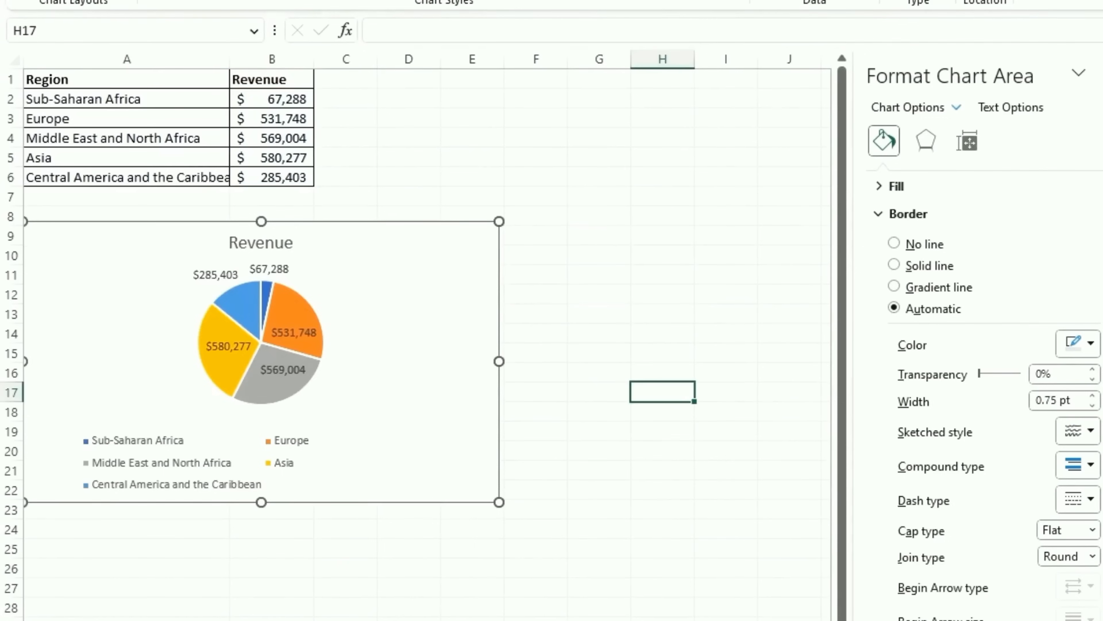
key(ctrl+v)
drag(660, 389, 539, 239)
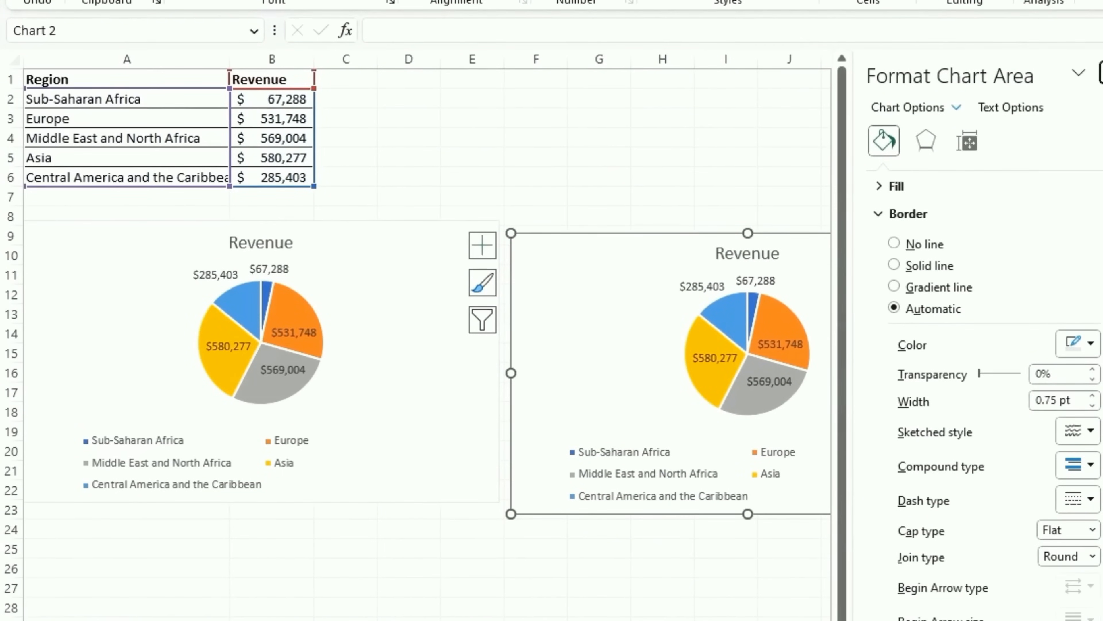
Change the copied Revenue pie chart to the Doughnut chart type.
click(1102, 73)
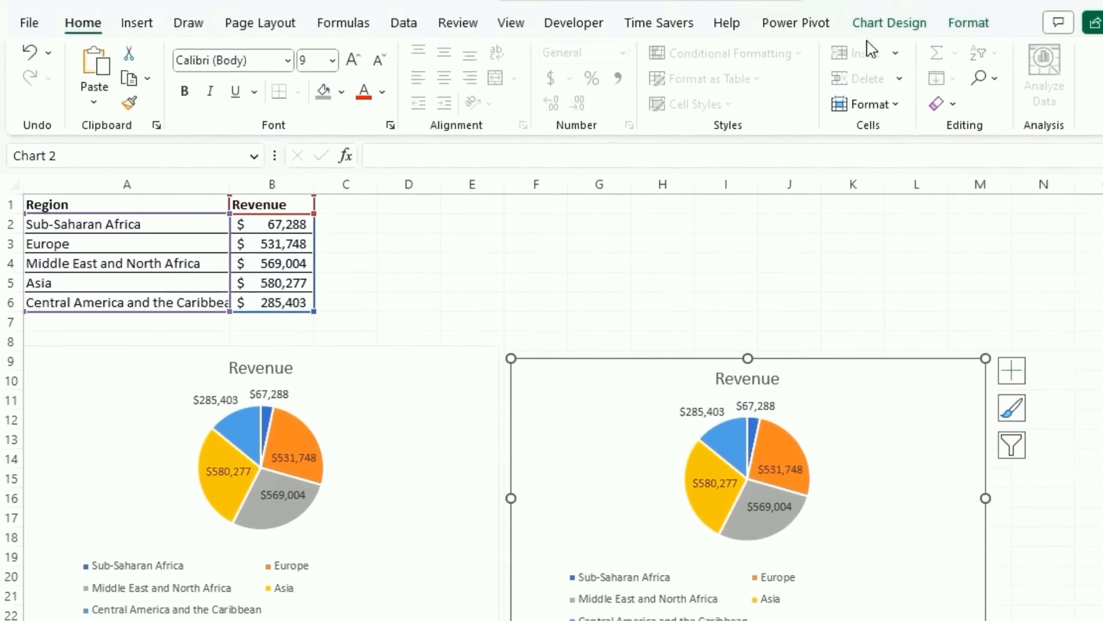
click(875, 31)
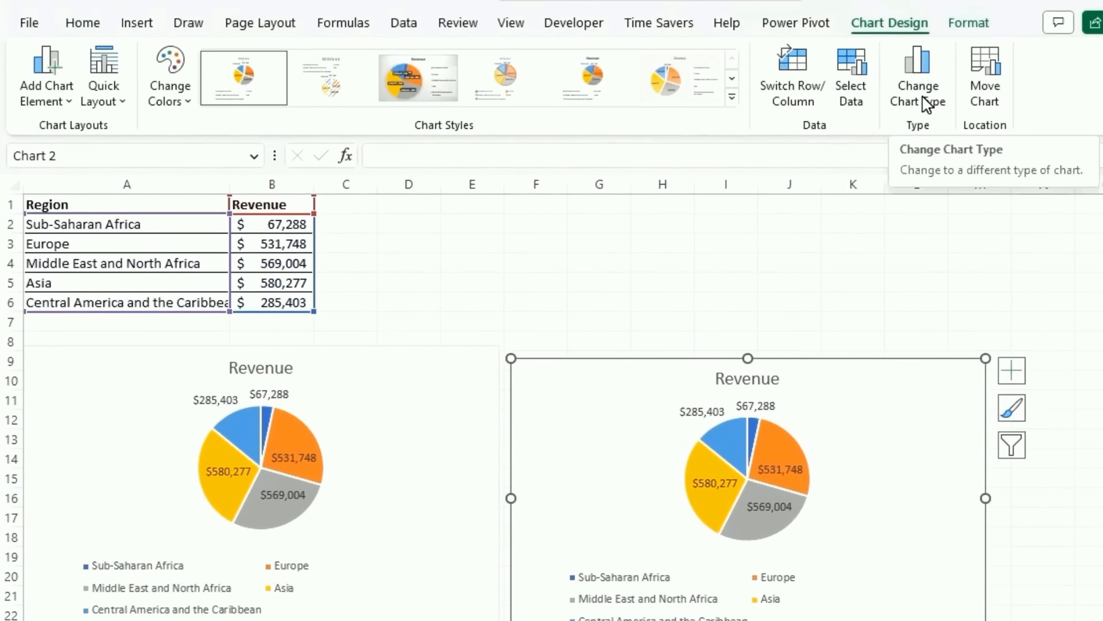
click(928, 106)
click(660, 252)
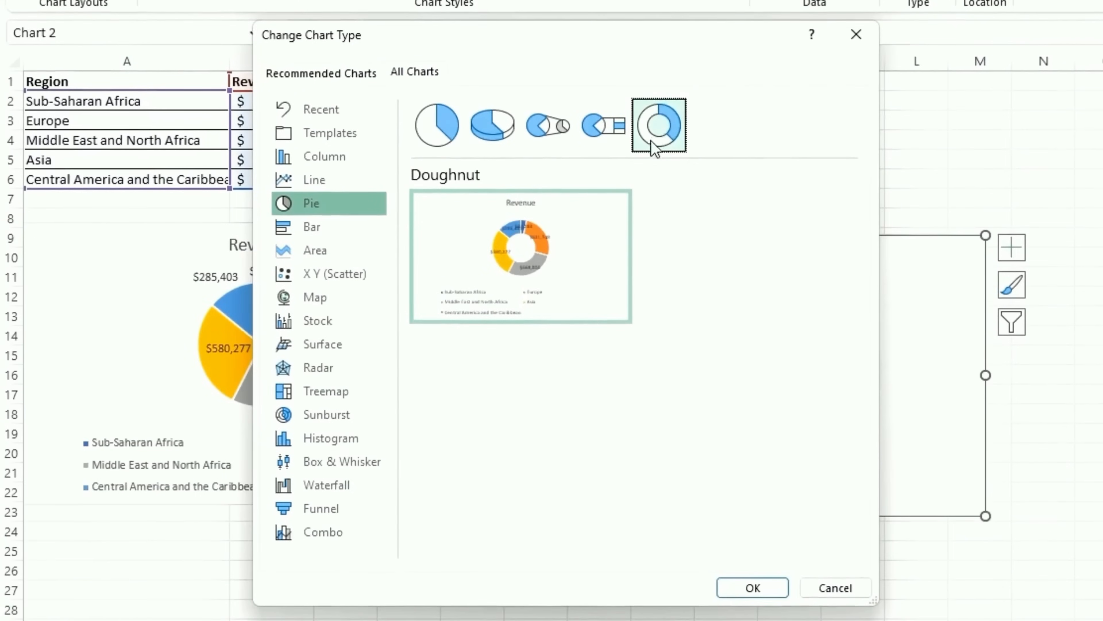
click(746, 595)
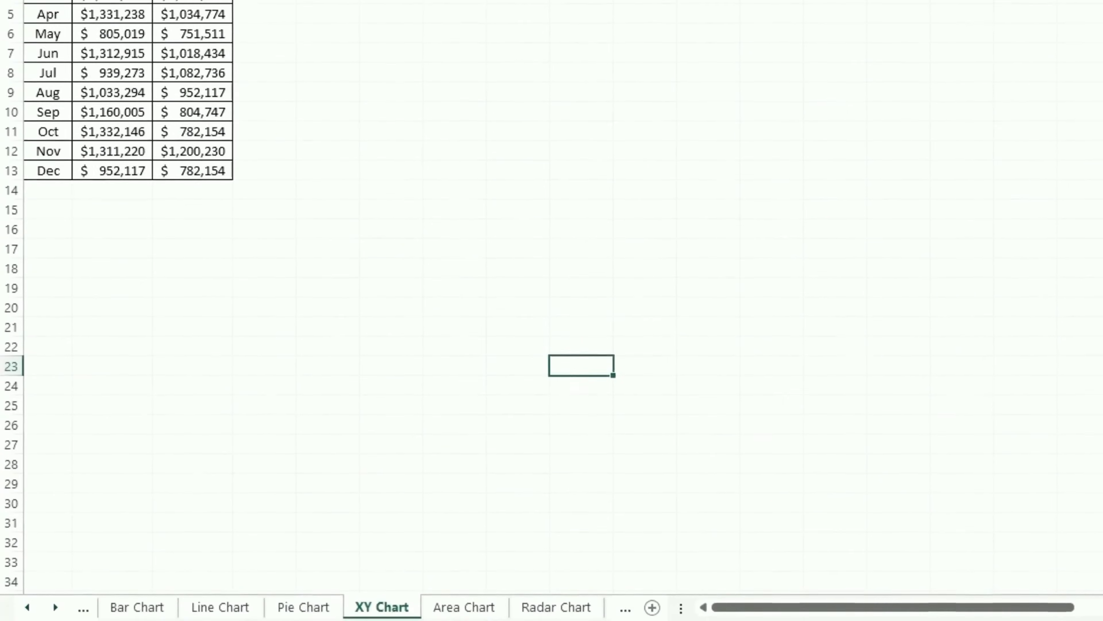
Insert a Scatter with Smooth Lines and Markers chart from the whole monthly product table on the XY Chart sheet.
click(111, 382)
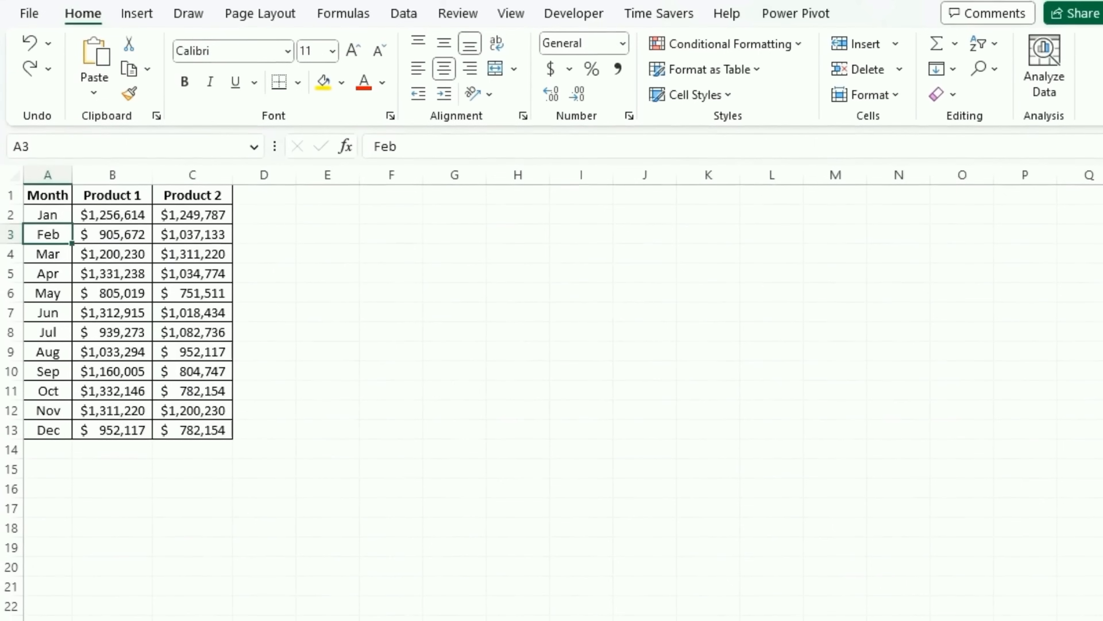
click(112, 273)
key(ctrl+a)
click(136, 13)
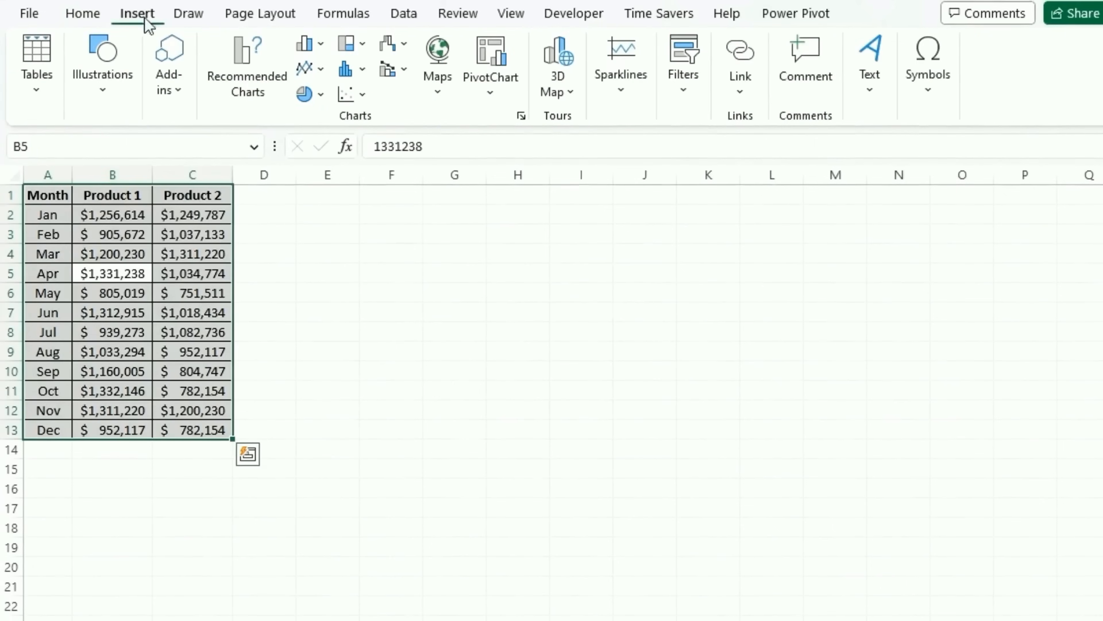
click(248, 74)
click(415, 172)
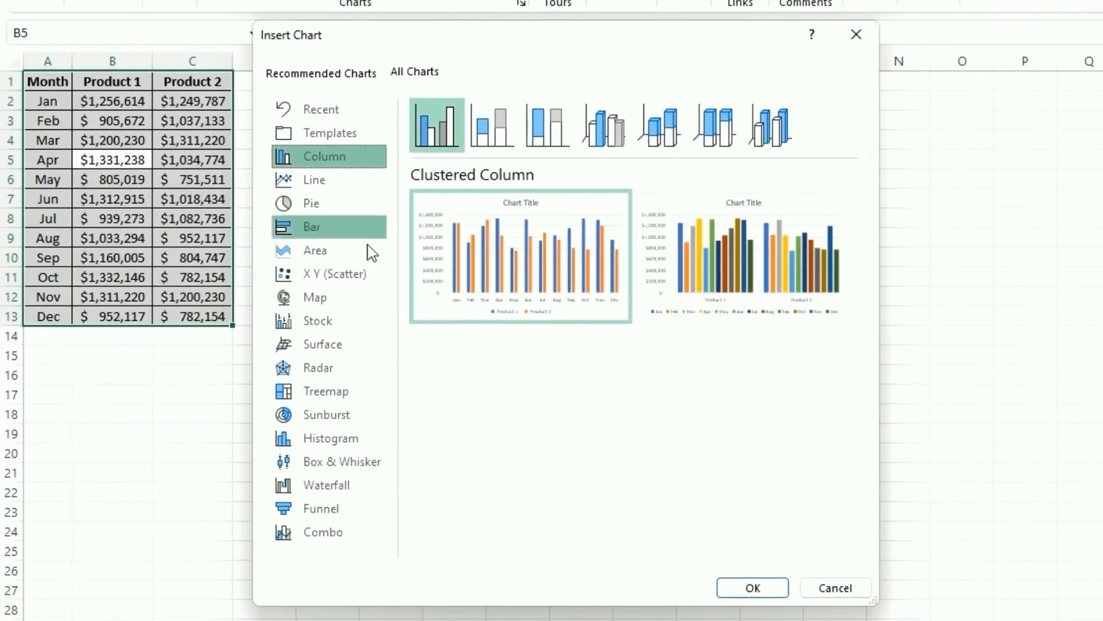
click(350, 251)
click(334, 278)
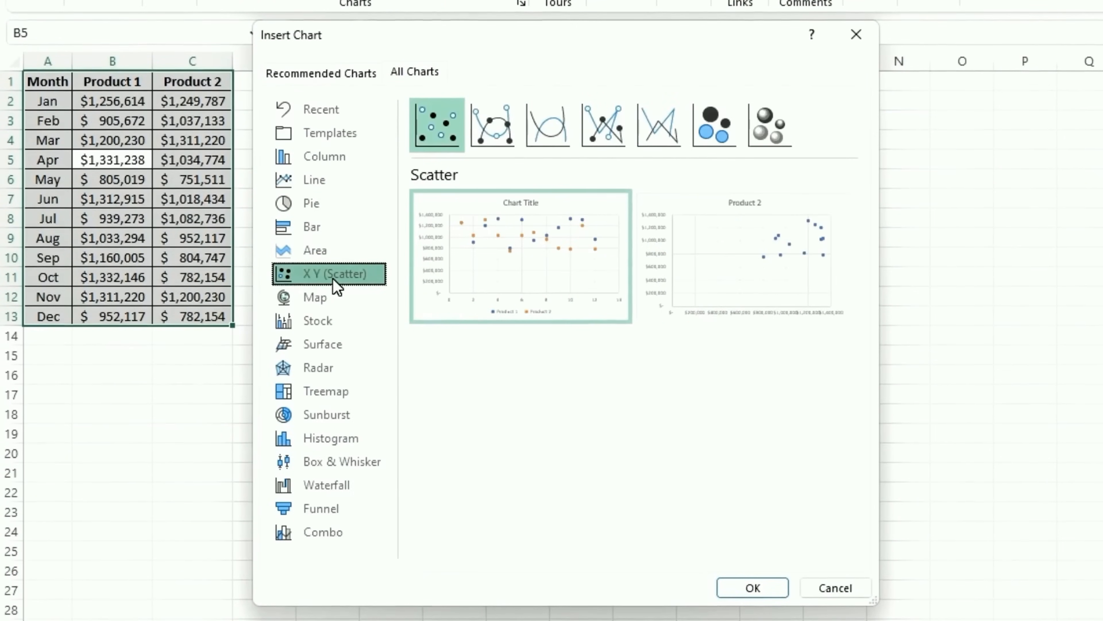
click(493, 125)
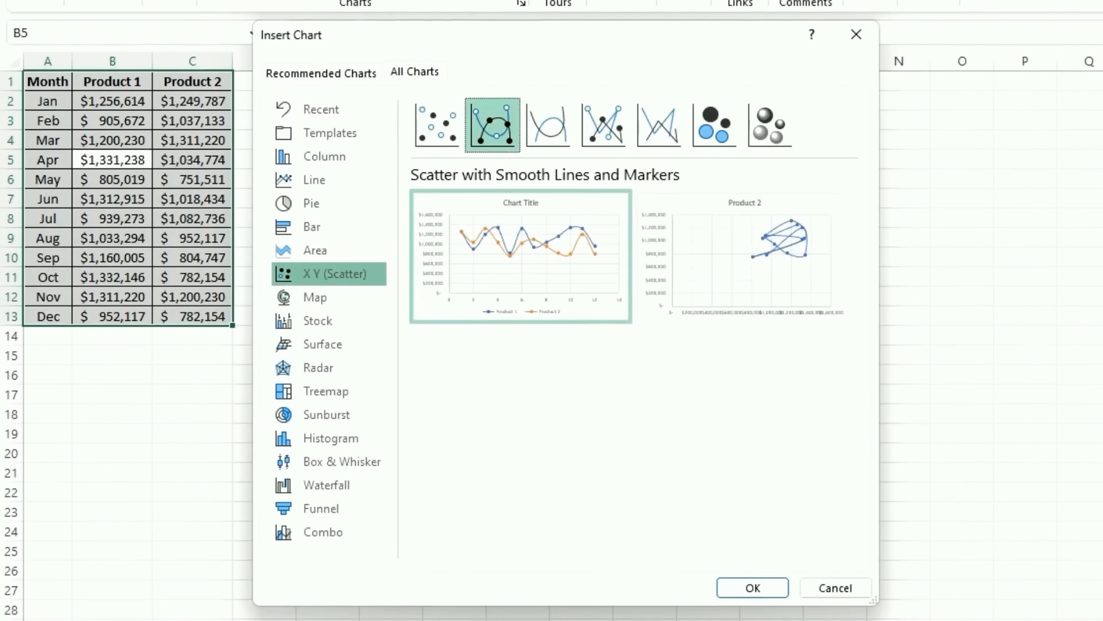
click(752, 588)
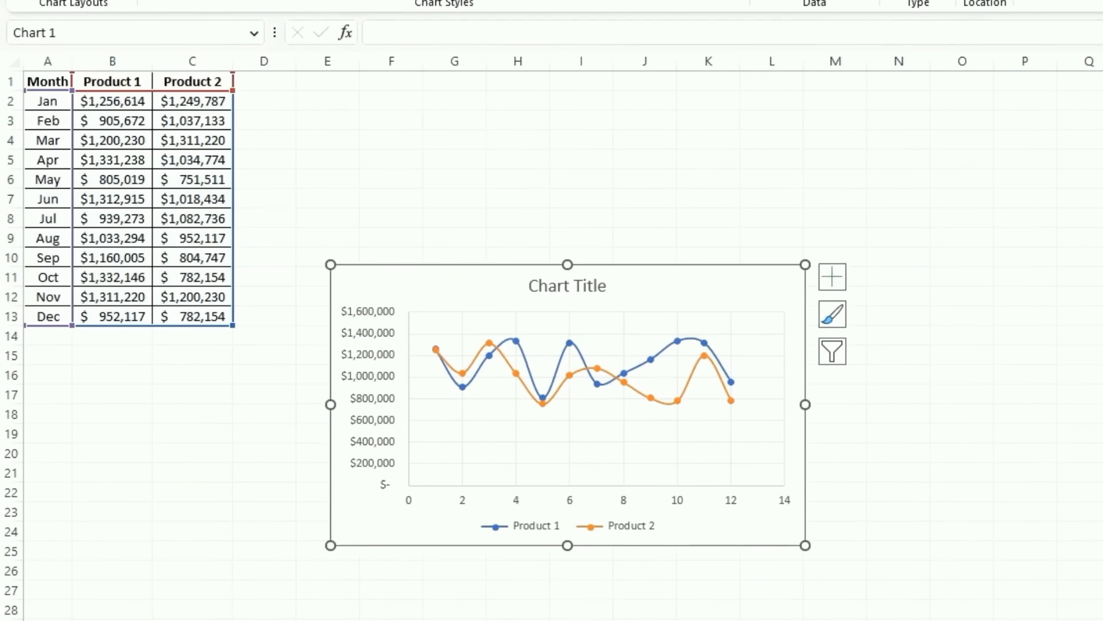
Move the scatter chart up beside the data table and add axis titles to it.
drag(652, 295, 587, 102)
click(768, 85)
click(815, 128)
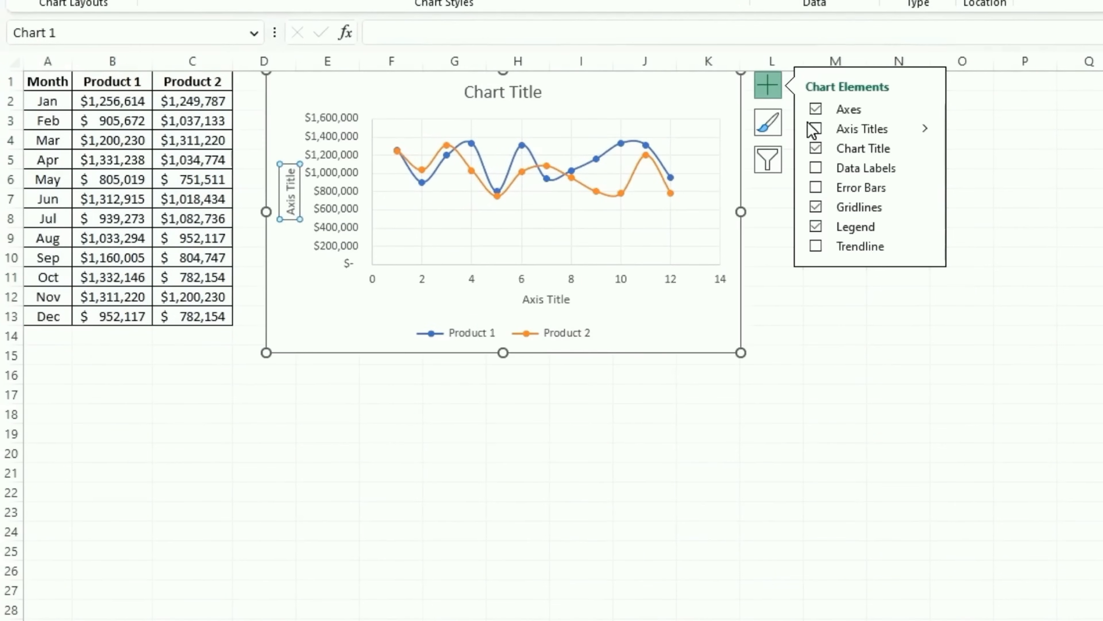
click(815, 130)
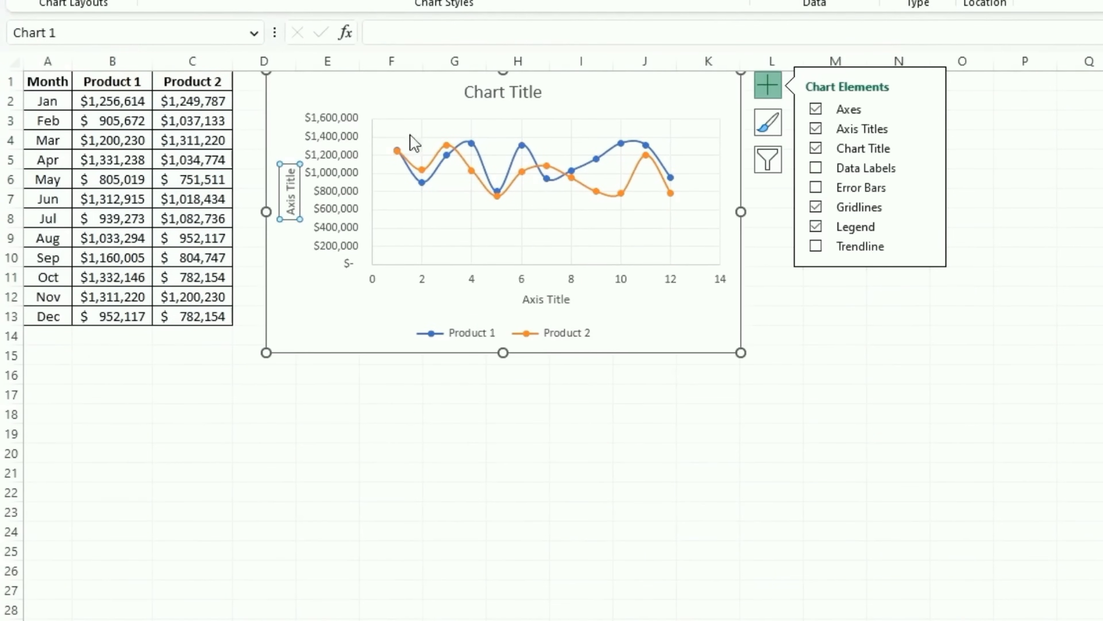
Set the scatter chart's title to "Product 1 vs Product 2 - Sales".
click(504, 91)
double_click(484, 91)
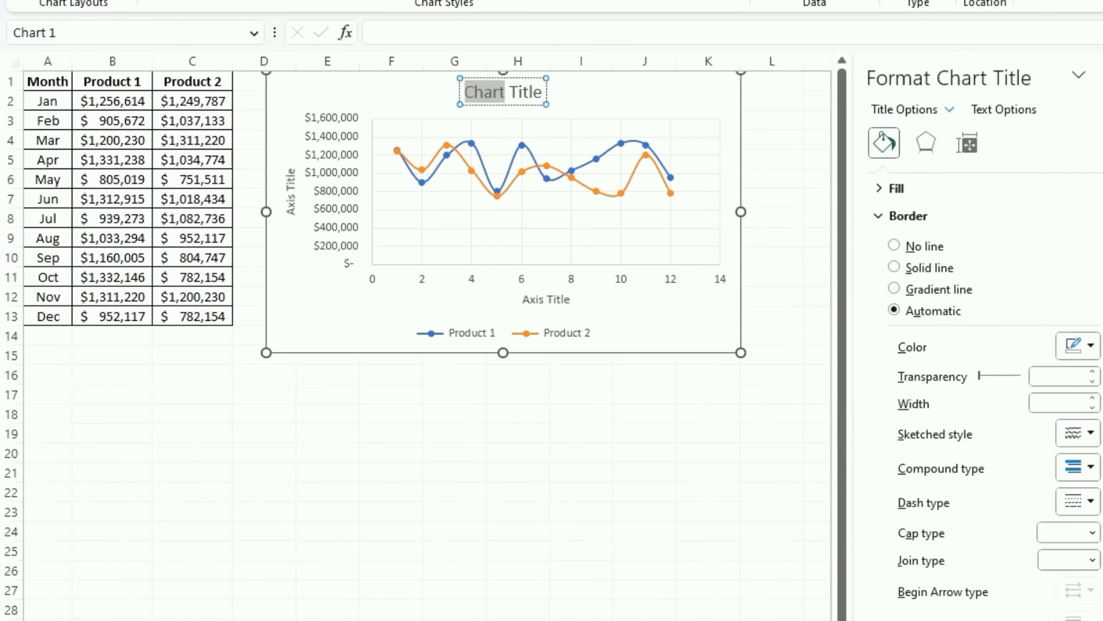
key(ctrl+a)
text(Product)
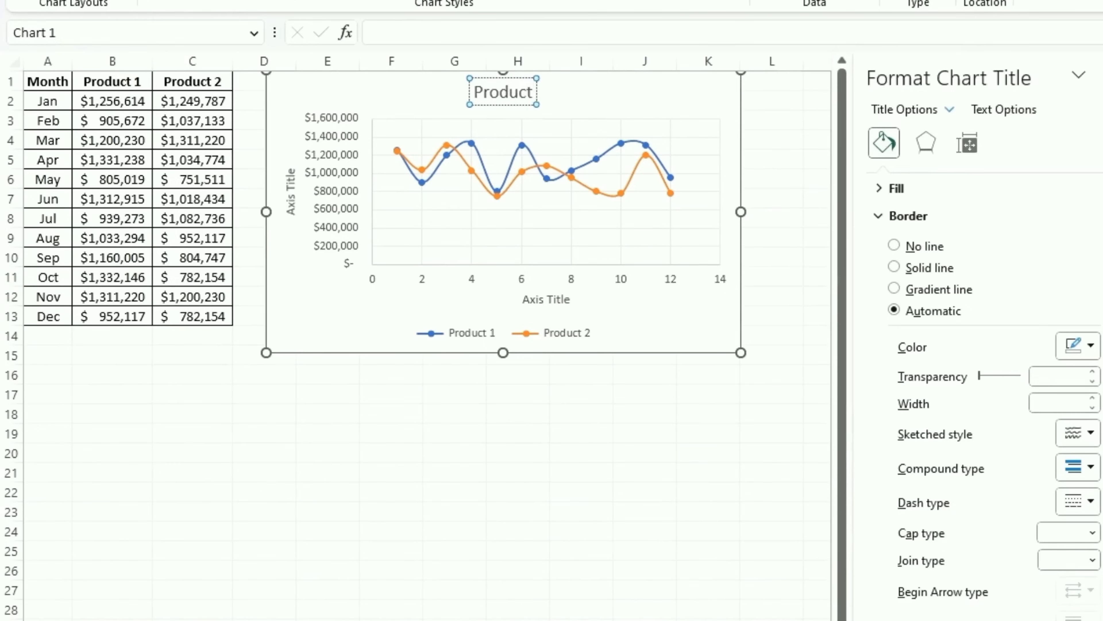
text( 1 vs Prod)
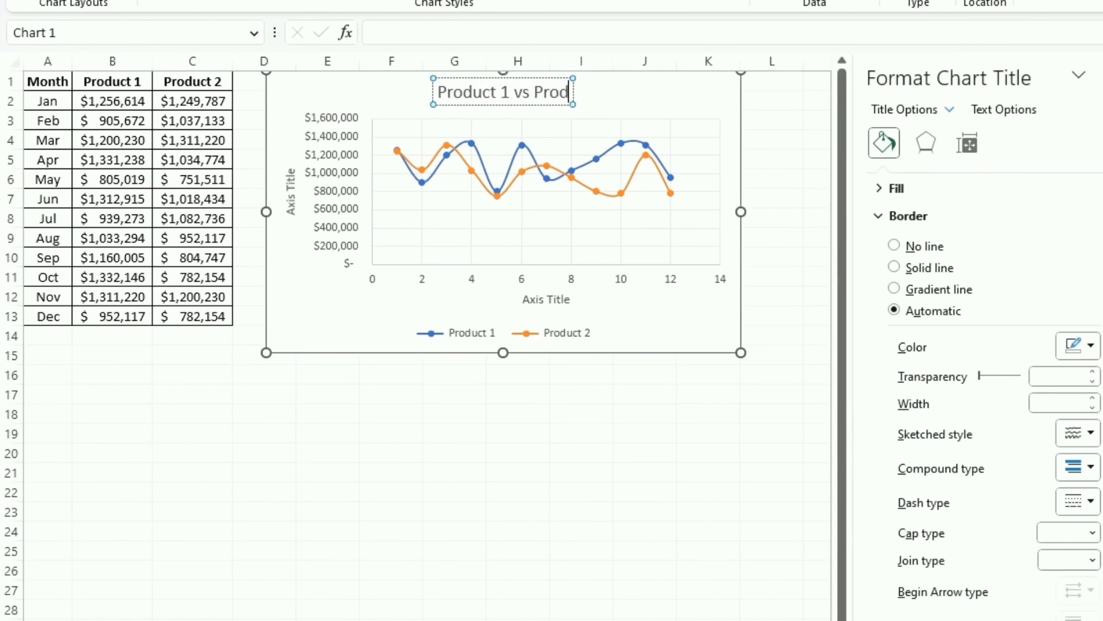
text(uct 2 - sA)
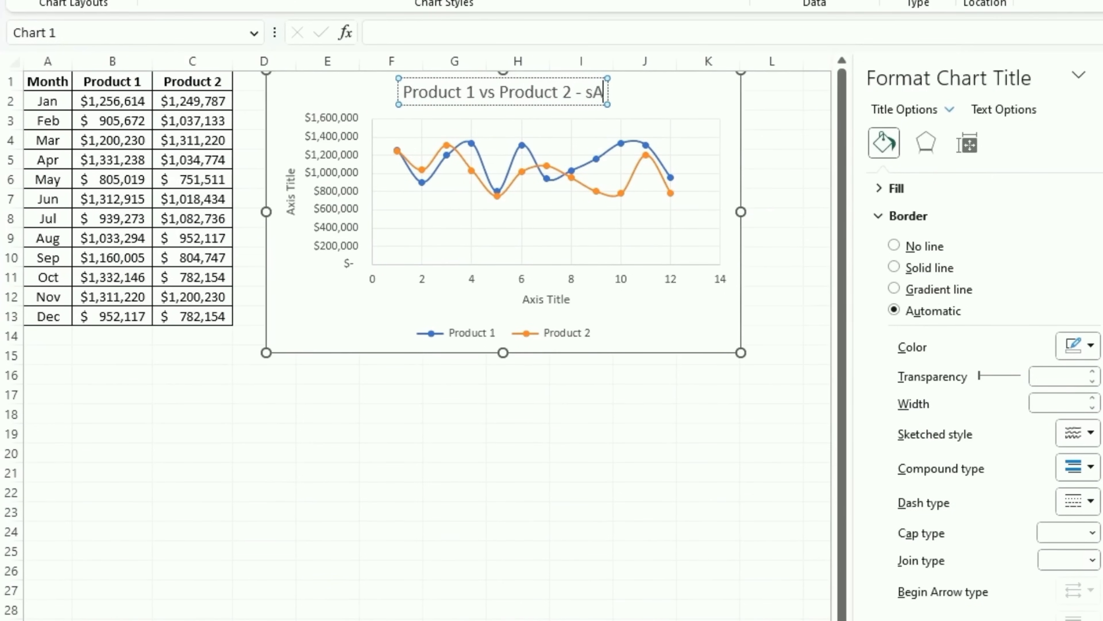
key(BackSpace)
key(BackSpace)
text(Sales)
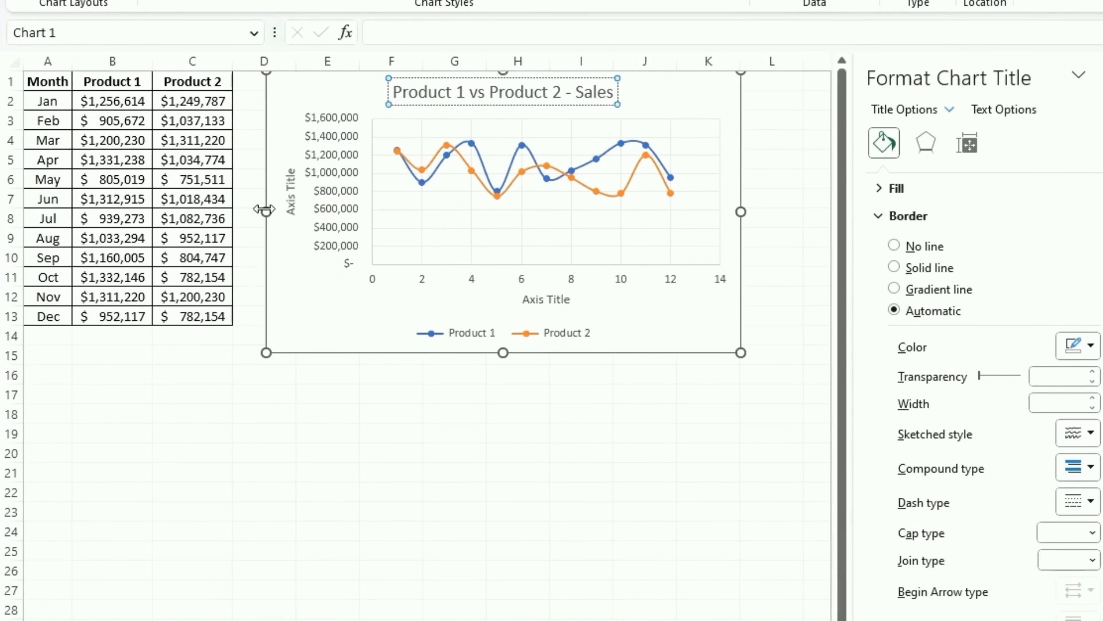
Rename the scatter chart's vertical axis title as "Sales" and the horizontal one as "Month", and deselect the chart.
triple_click(547, 299)
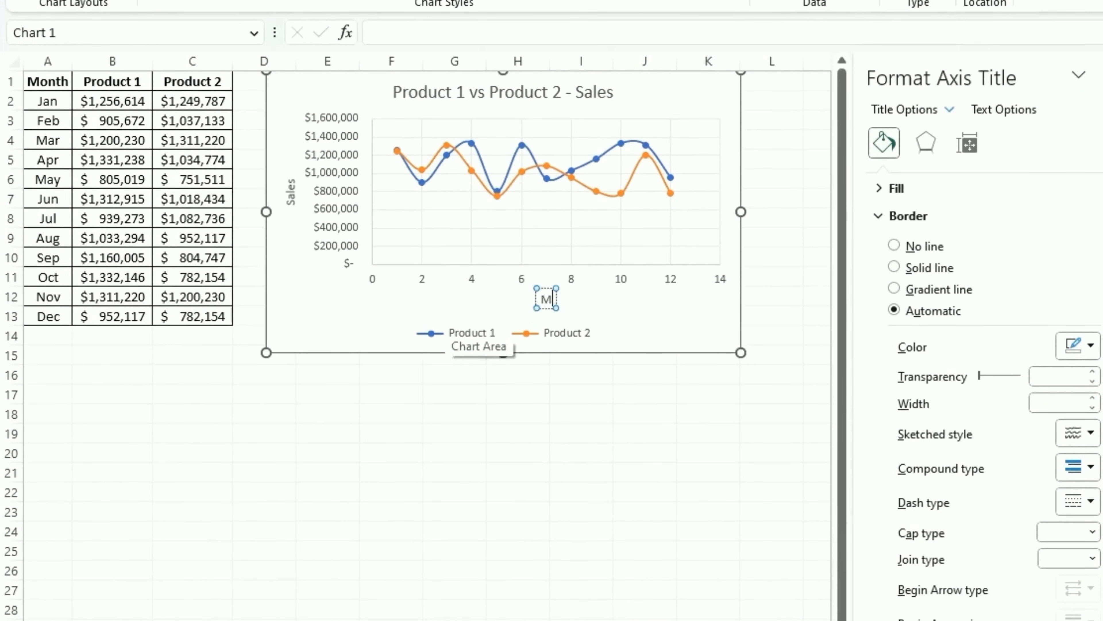
text(Month)
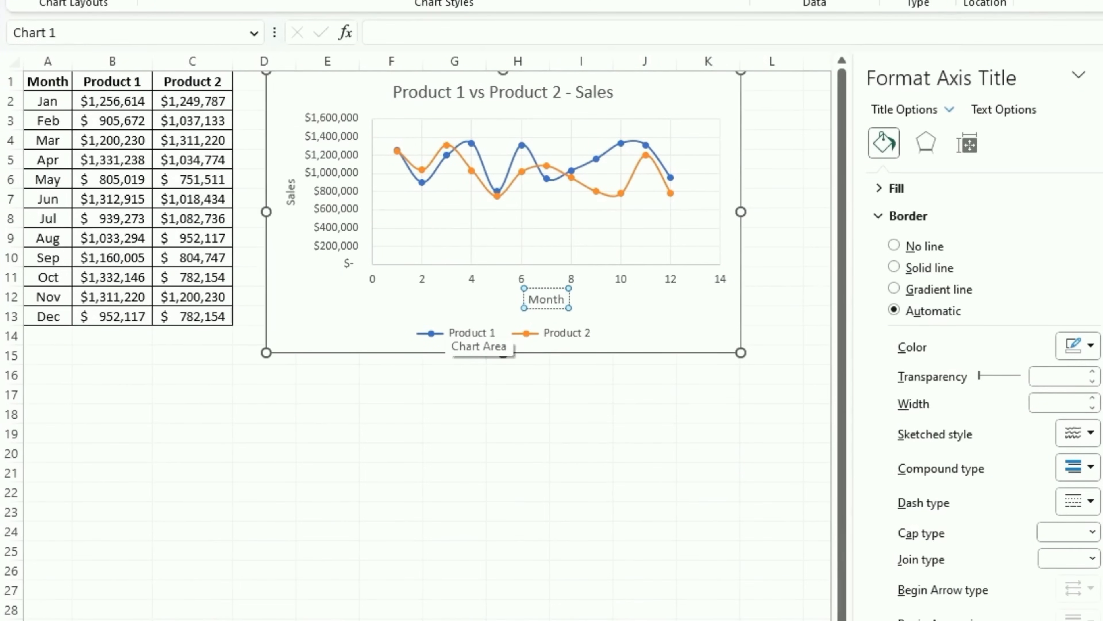
key(Escape)
key(Escape)
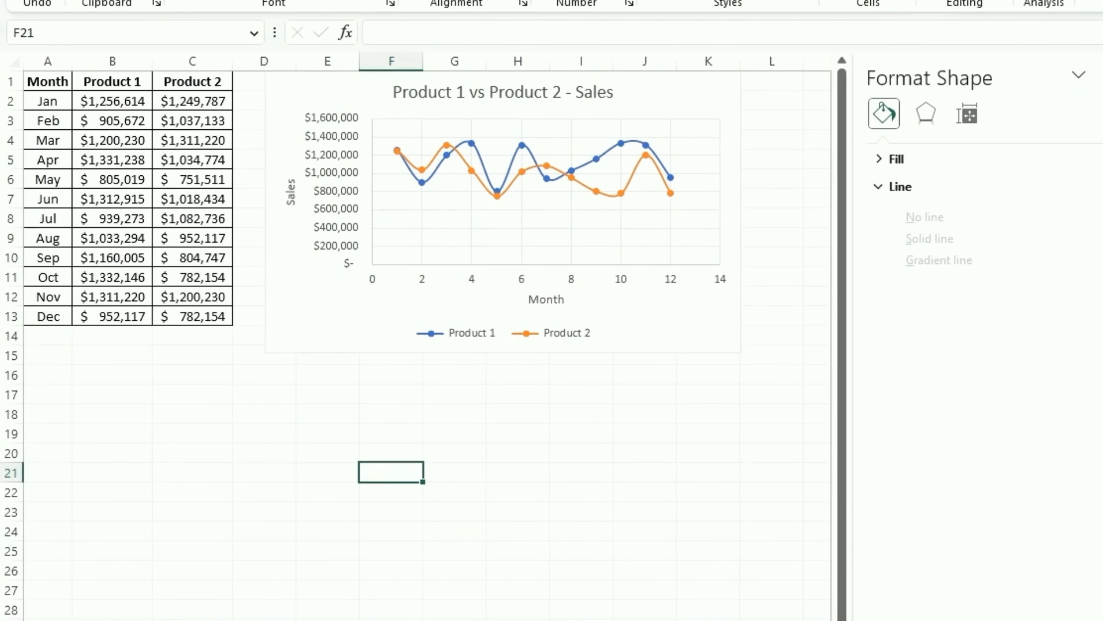
click(328, 355)
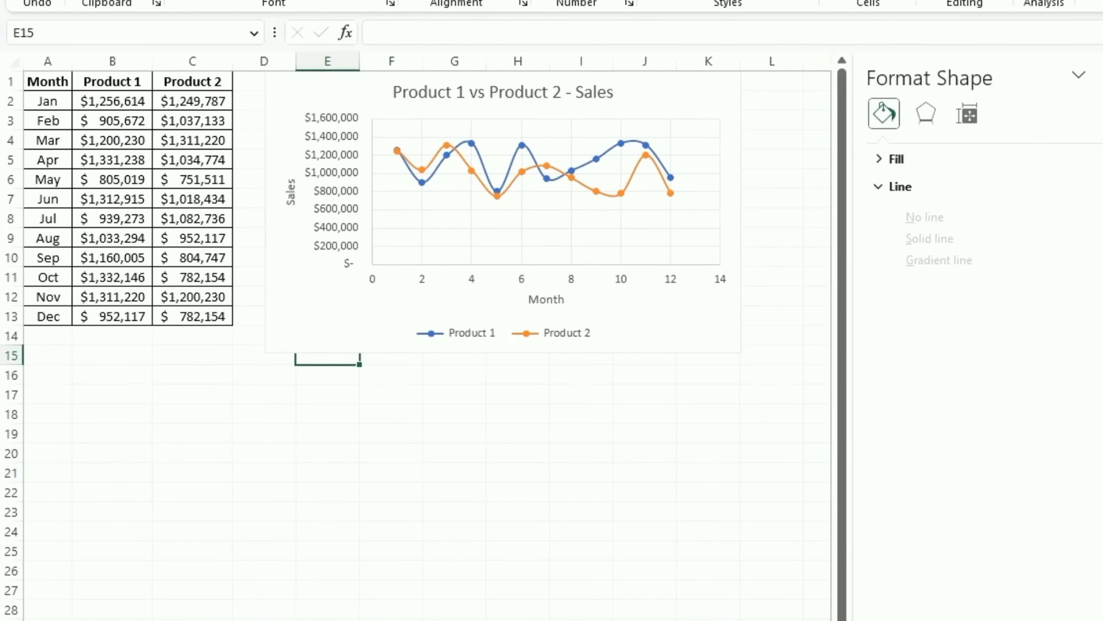
Move the scatter chart below the data table and place a copy of it alongside.
click(673, 96)
drag(673, 96, 438, 341)
Change the copied scatter chart to the Scatter with Smooth Lines and Markers variant that plots Product 2 against Product 1.
click(875, 22)
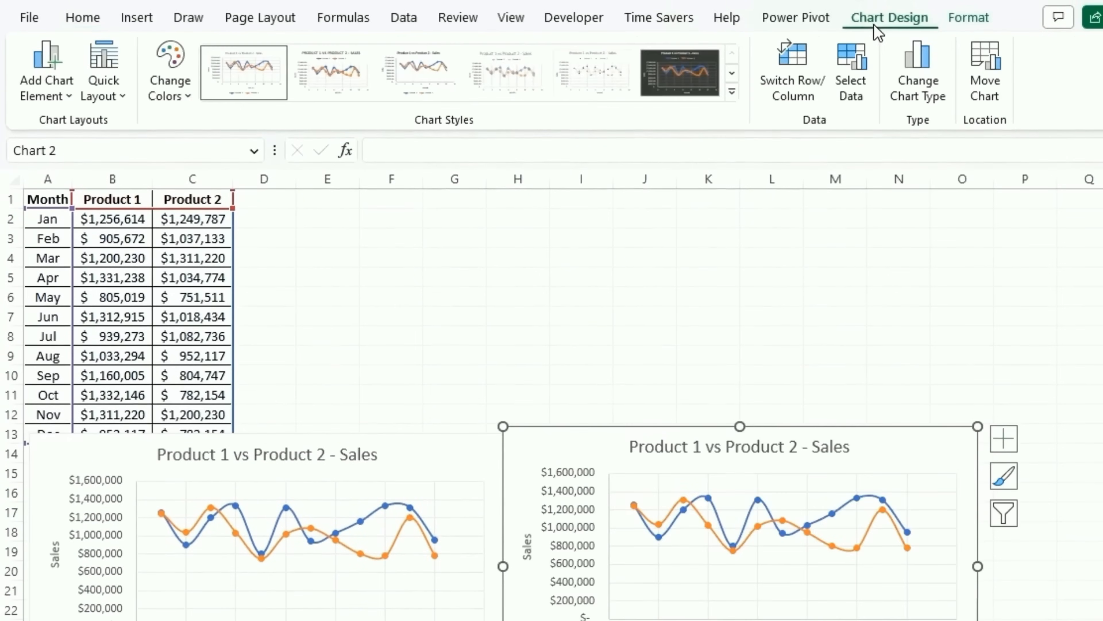
click(917, 88)
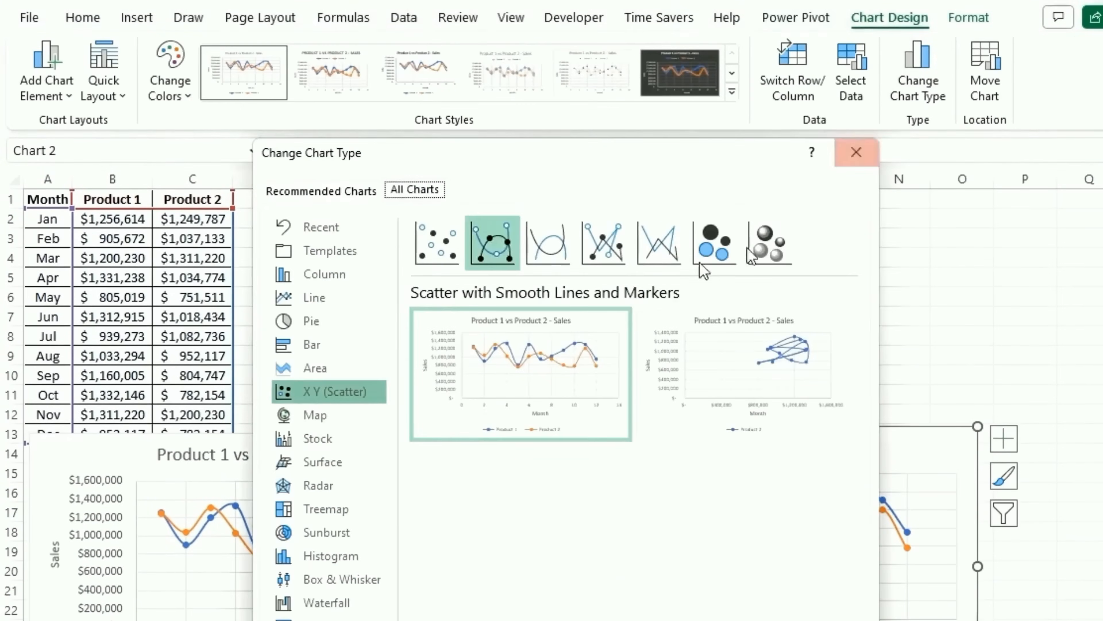
mouse_move(722, 365)
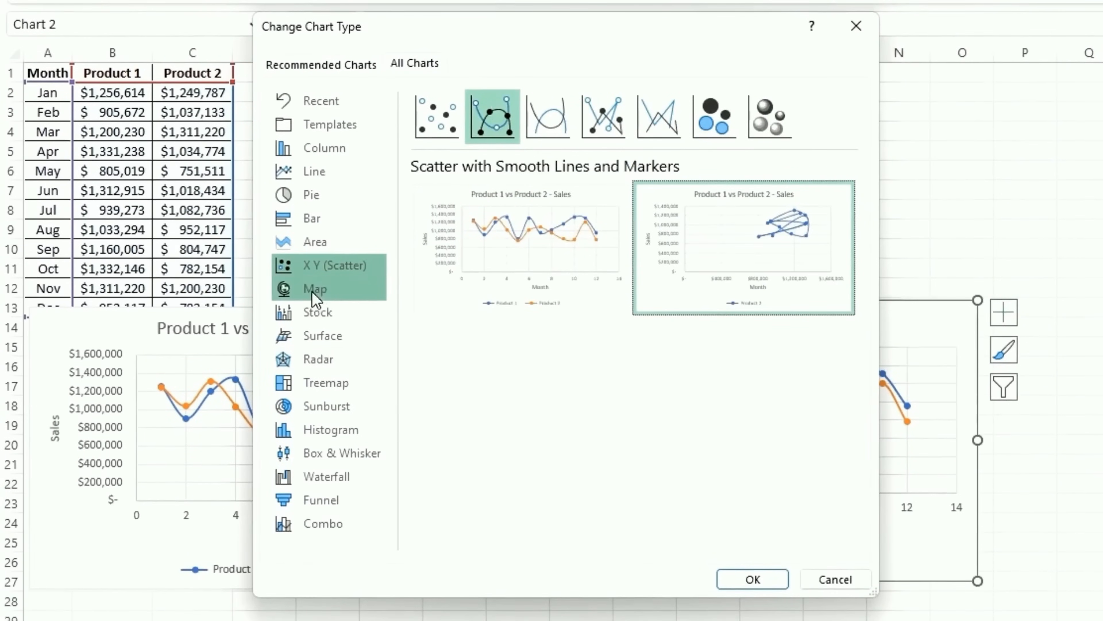
click(747, 584)
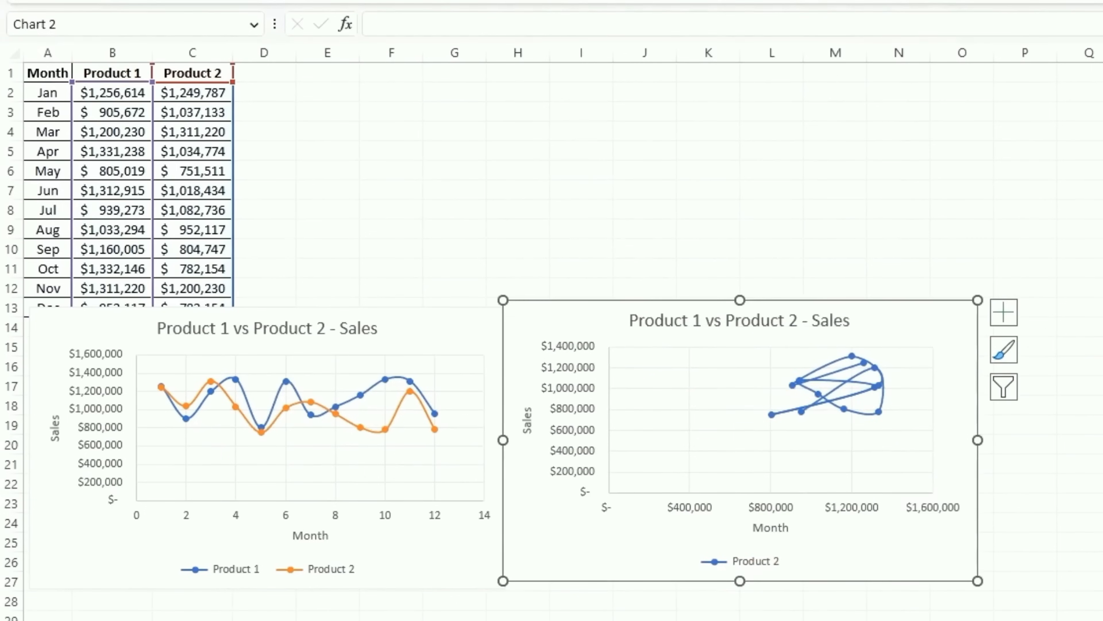
drag(634, 373, 636, 383)
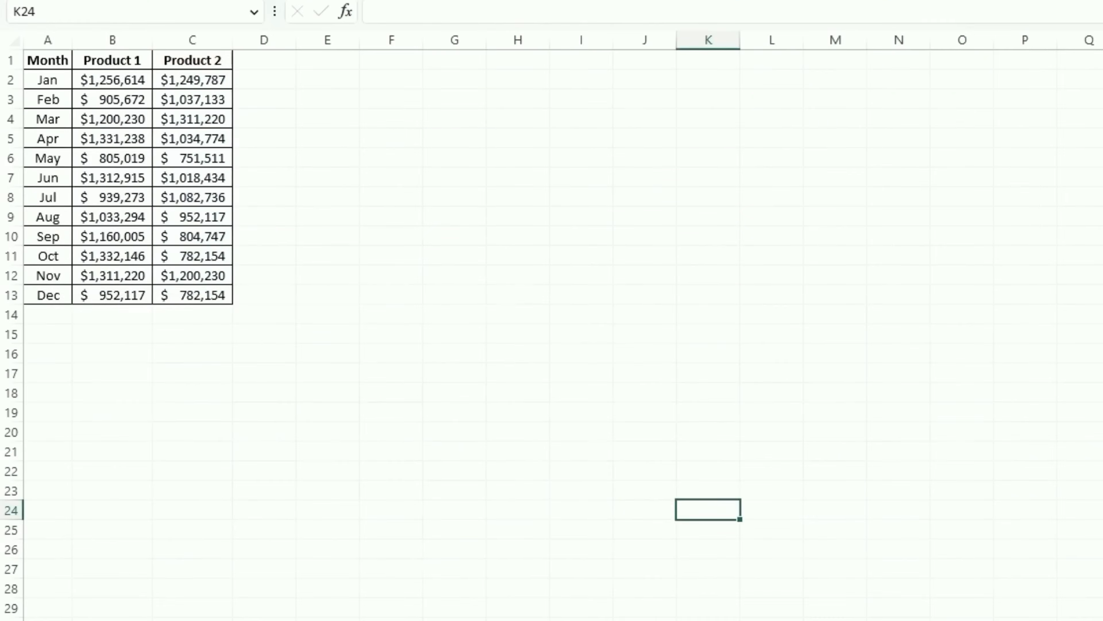
Insert an Area chart from the whole monthly product table on the Area Chart sheet.
click(455, 334)
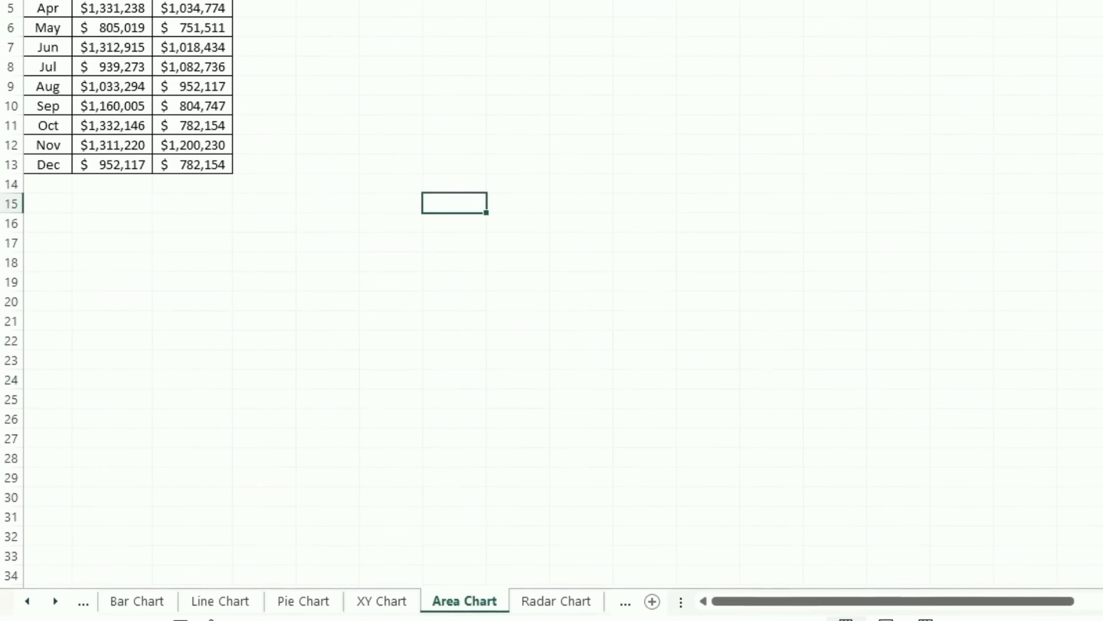
click(112, 27)
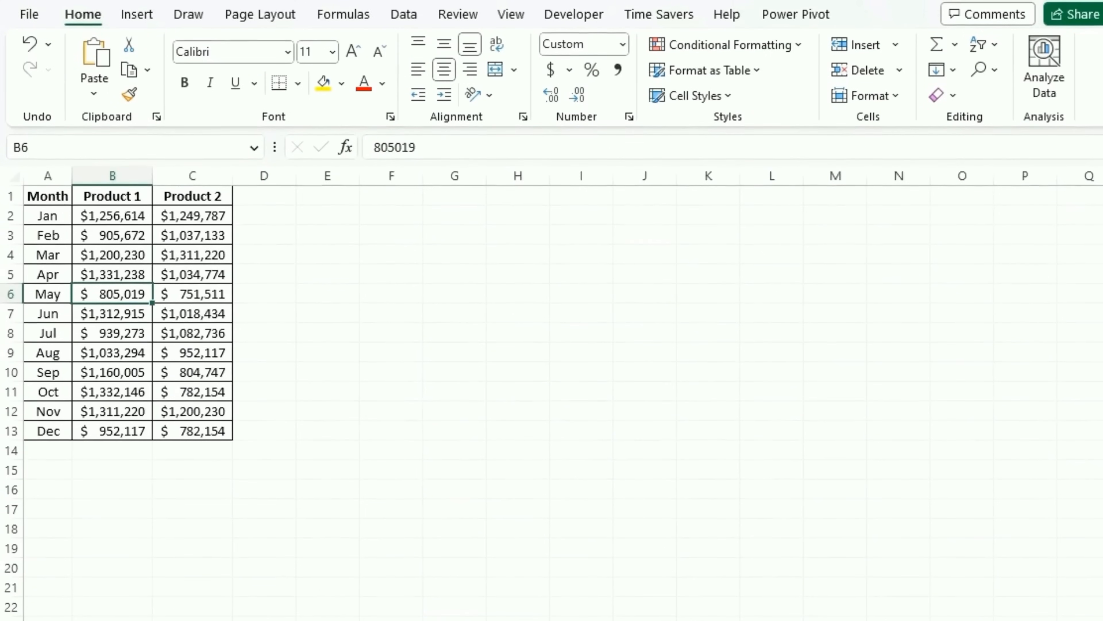
click(113, 274)
key(ctrl+a)
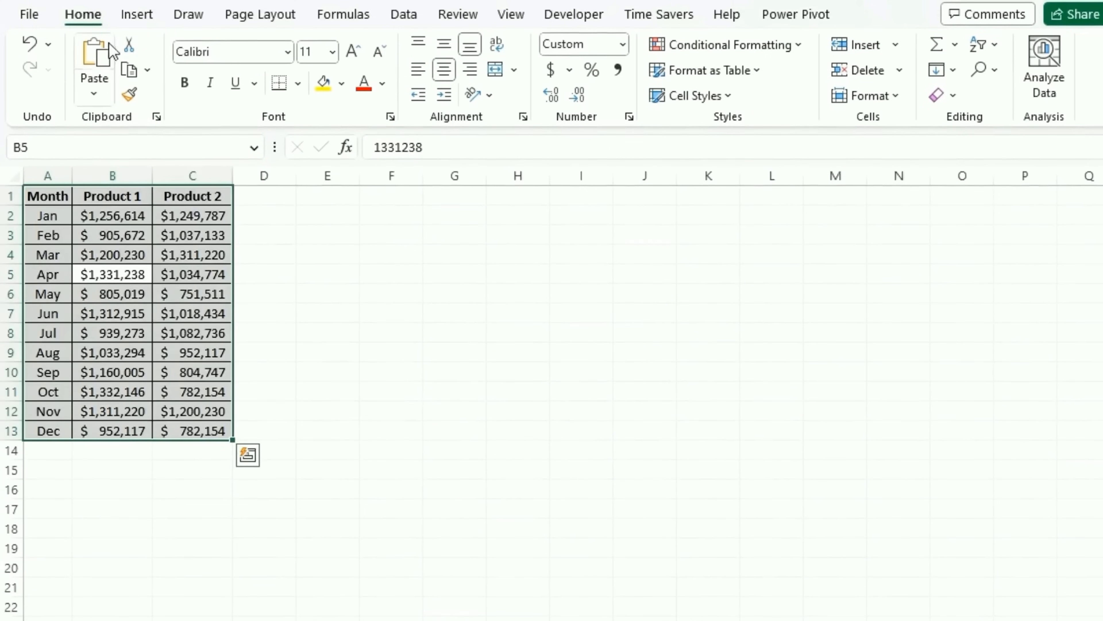
click(135, 18)
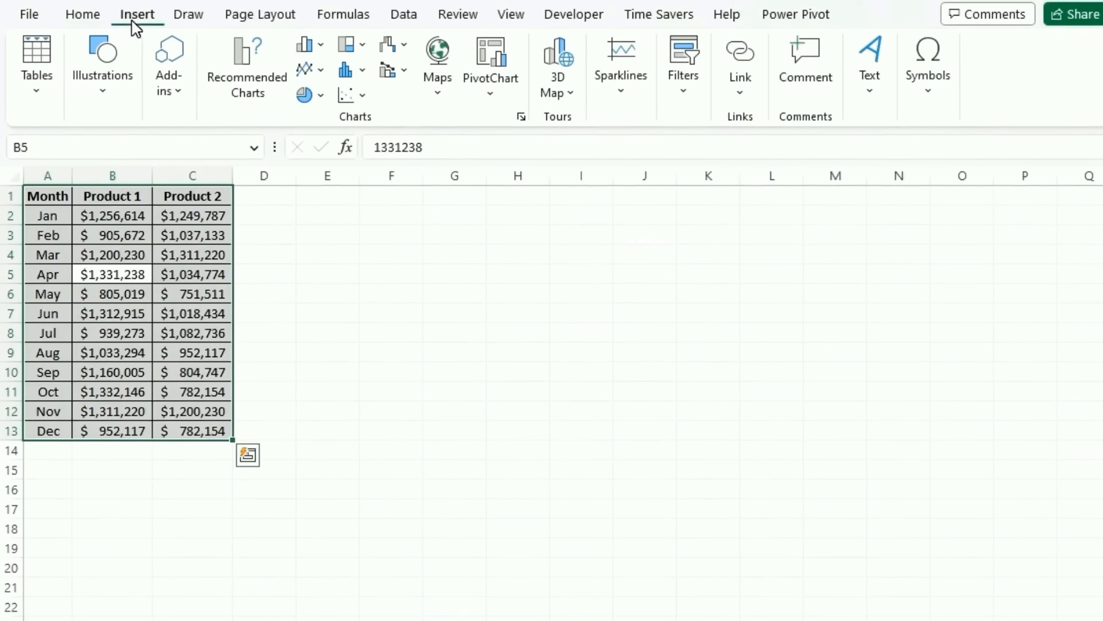
click(237, 74)
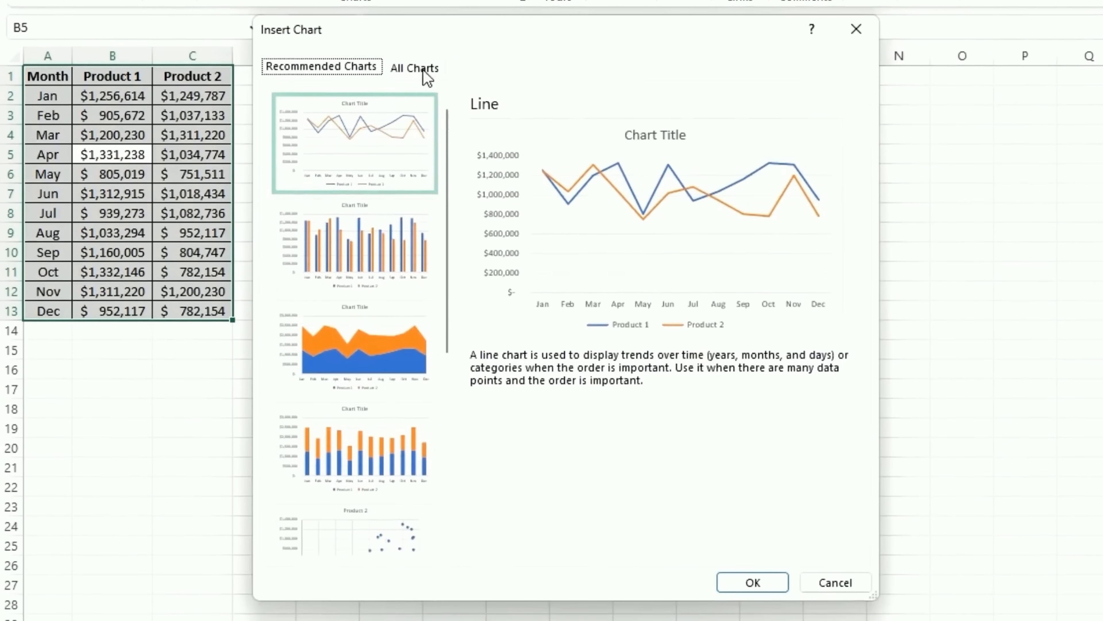
click(417, 70)
click(352, 226)
click(347, 245)
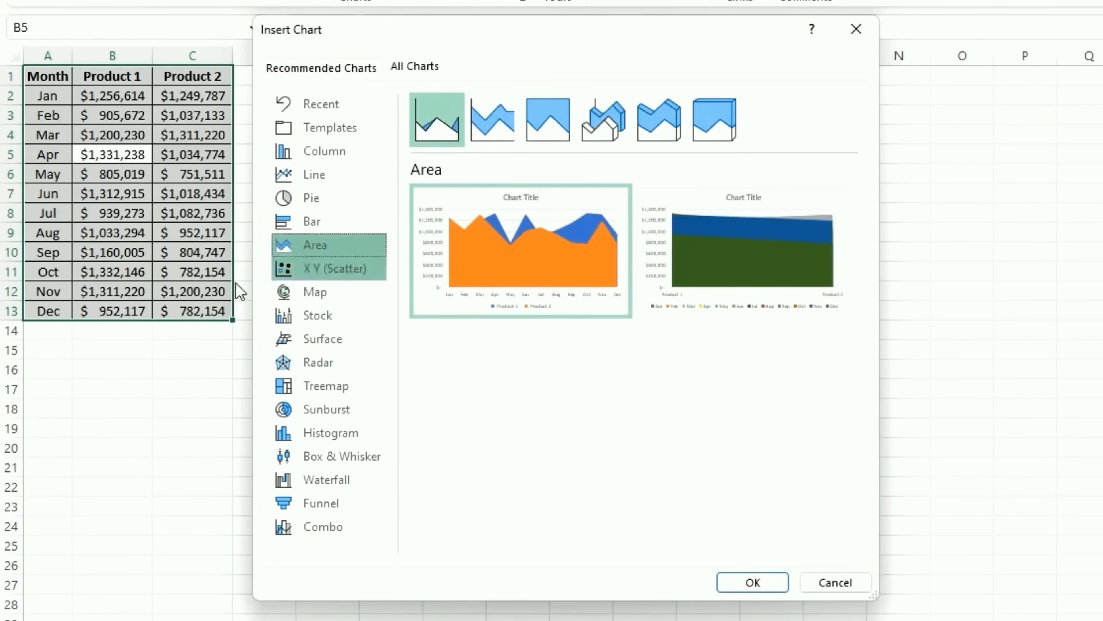
mouse_move(548, 214)
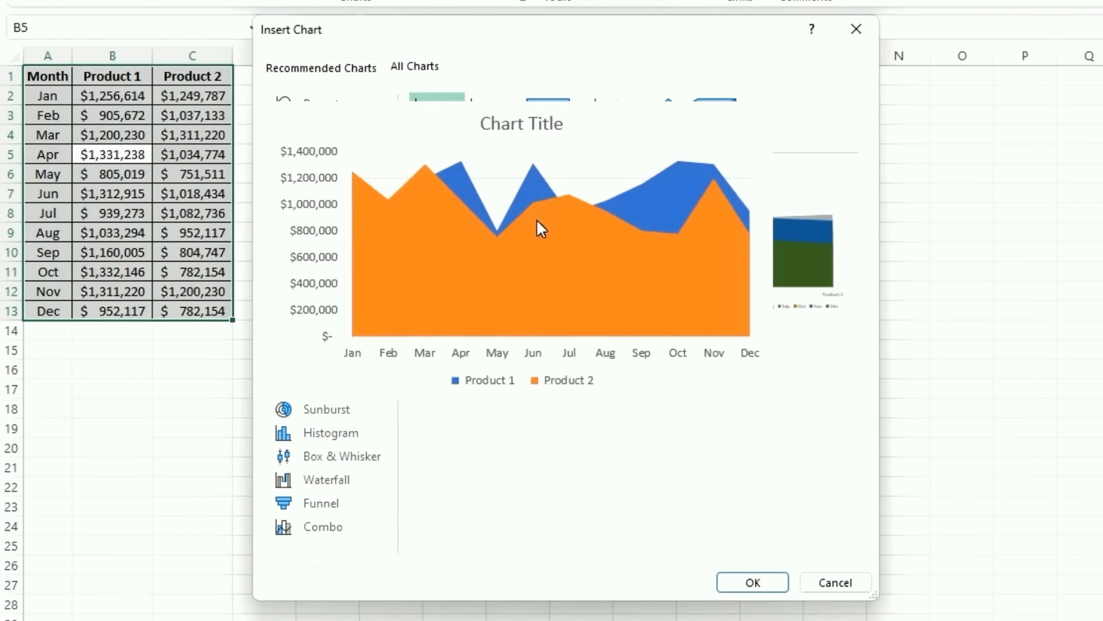
click(753, 581)
Add axis titles to the area chart and set its chart title to "Product 1 vs Product 2 - Sales".
click(780, 142)
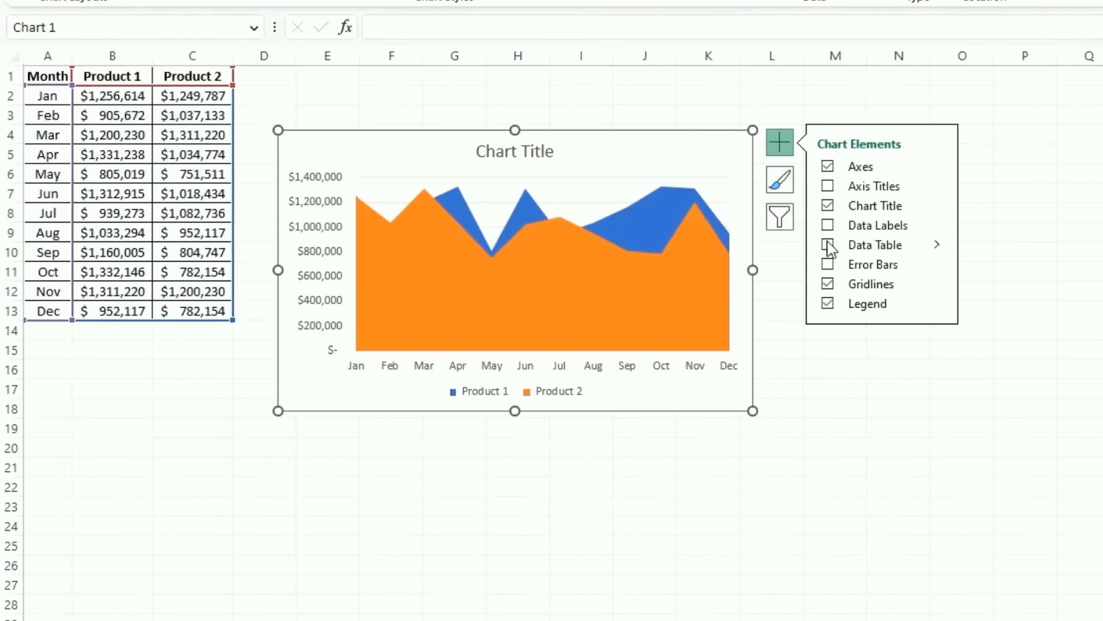
click(828, 186)
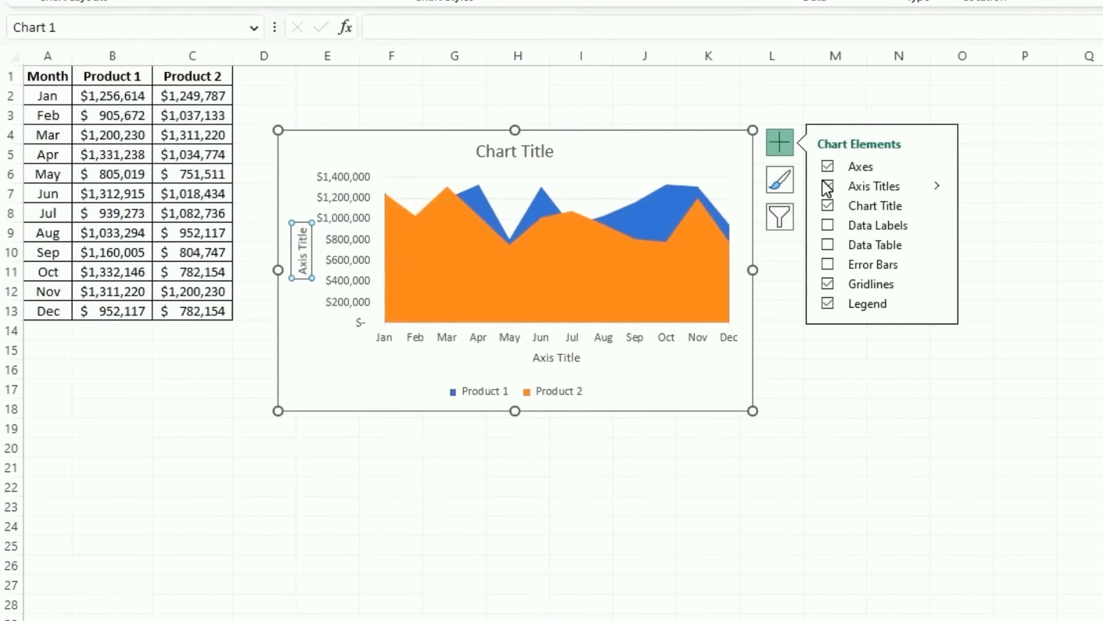
double_click(496, 152)
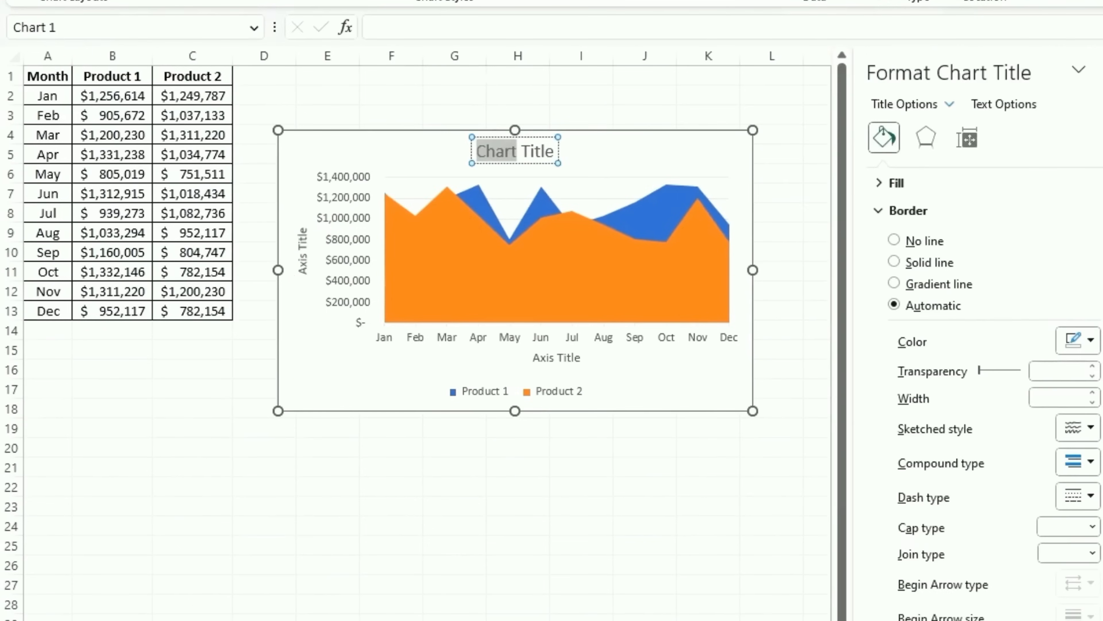
scroll(641, 300, down, 5)
scroll(641, 300, up, 5)
key(ctrl+a)
text(Produ)
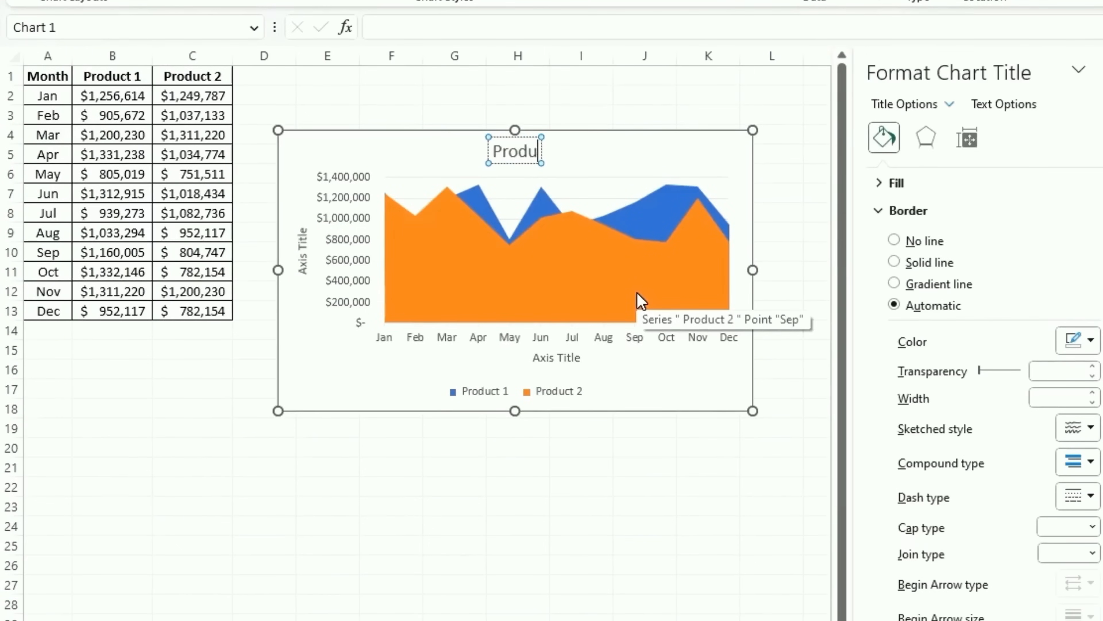
text(ct 1 vs)
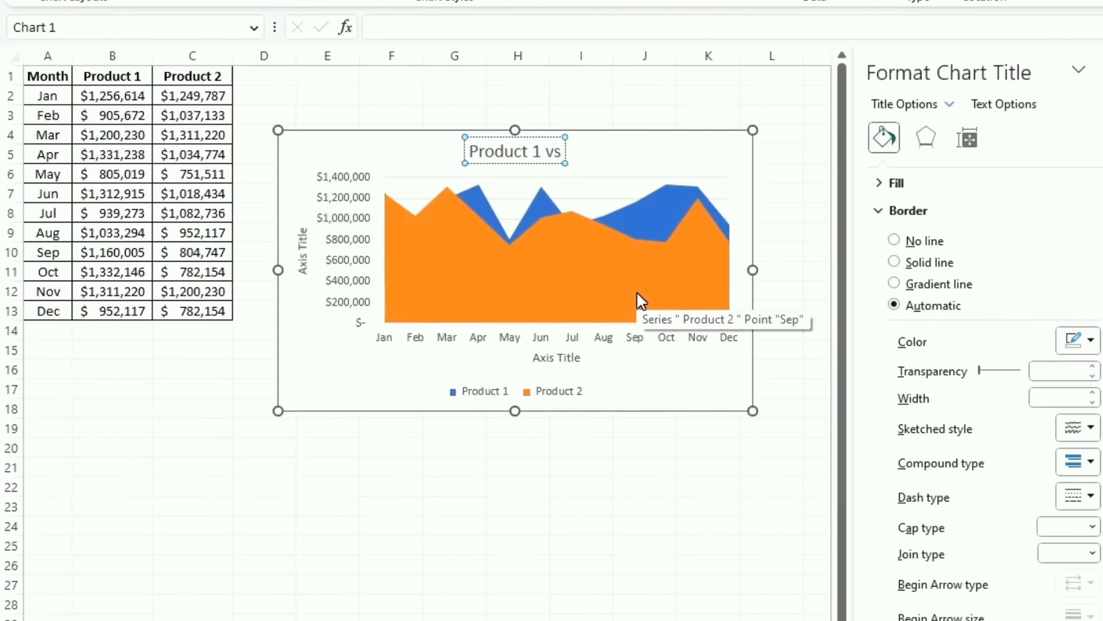
text( Product 2 - s)
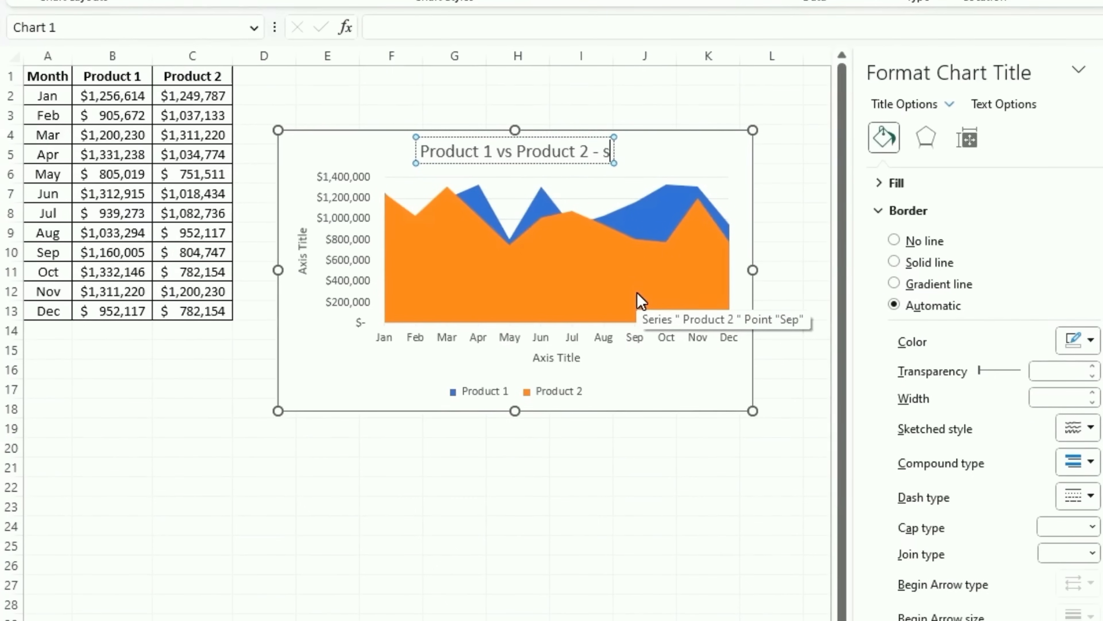
key(BackSpace)
text(Sales)
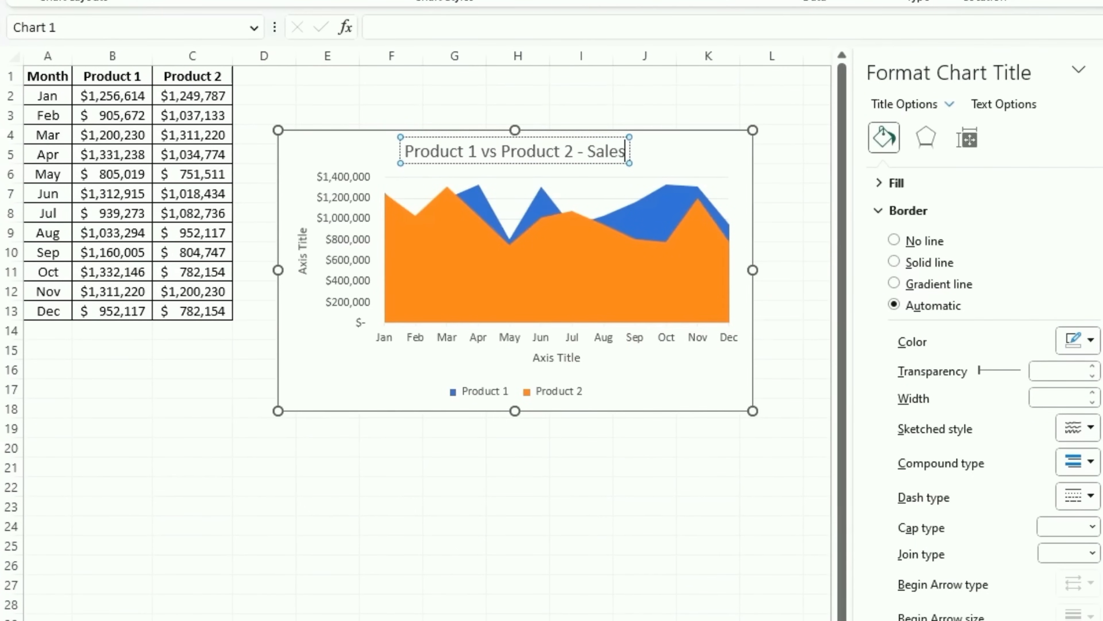
Rename the area chart's vertical axis title as "Sales" and the horizontal one as "Month", and deselect the chart.
click(302, 252)
triple_click(302, 257)
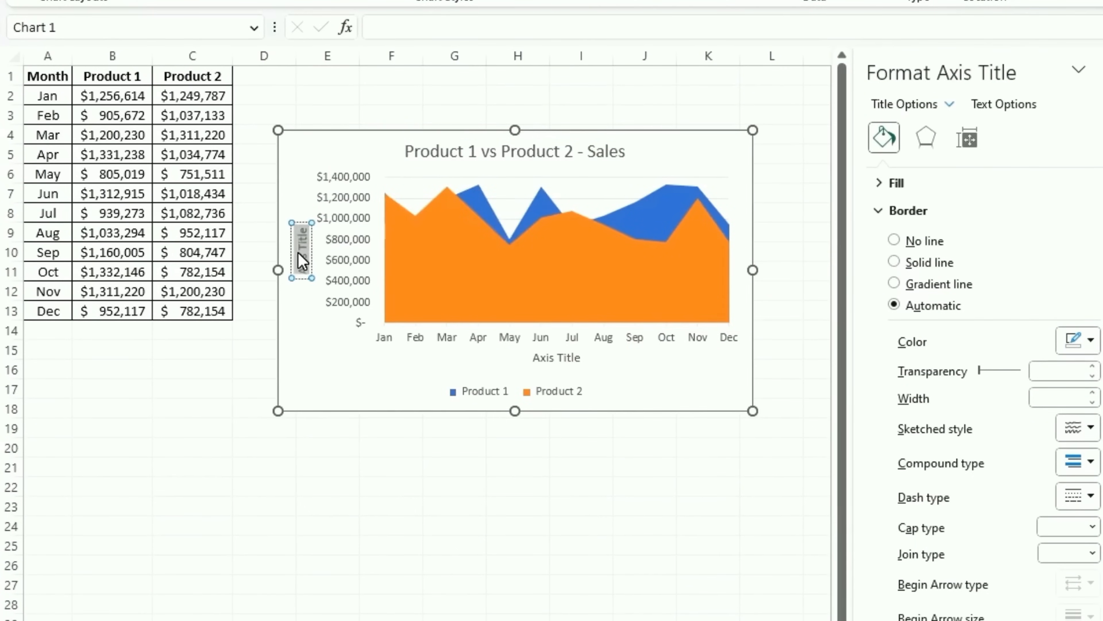
text(Sales)
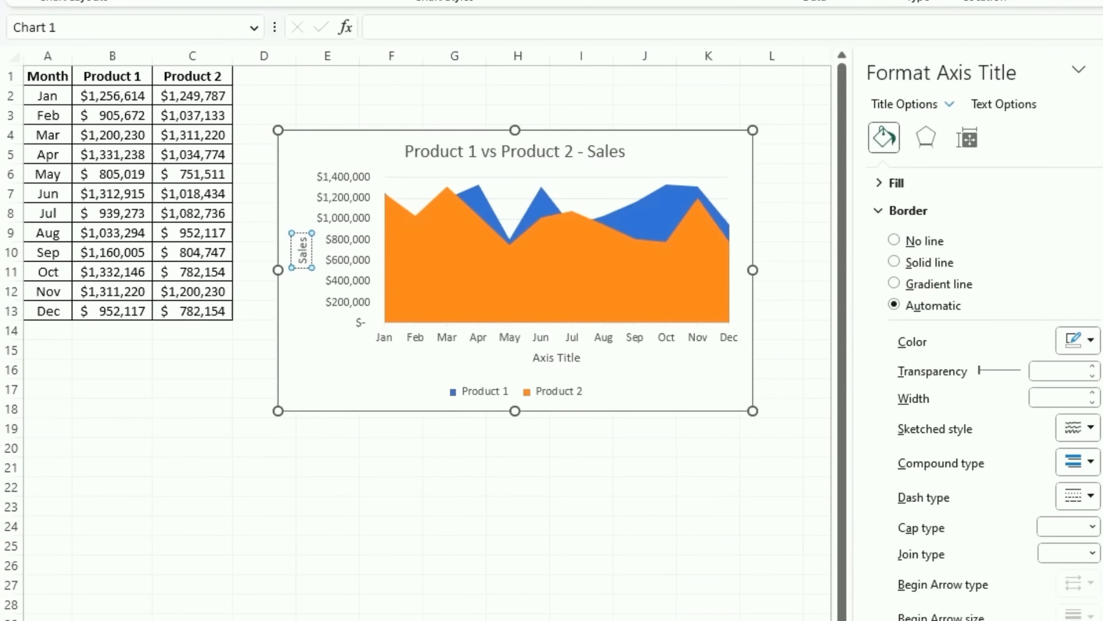
click(482, 370)
click(561, 358)
double_click(561, 358)
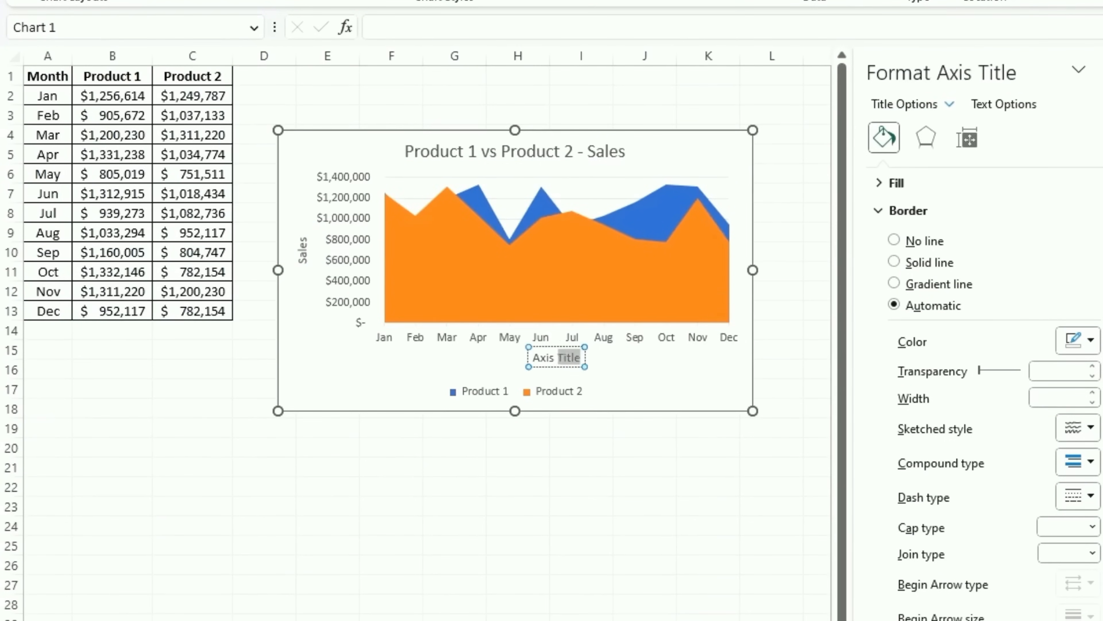
drag(562, 358, 538, 357)
text(Month)
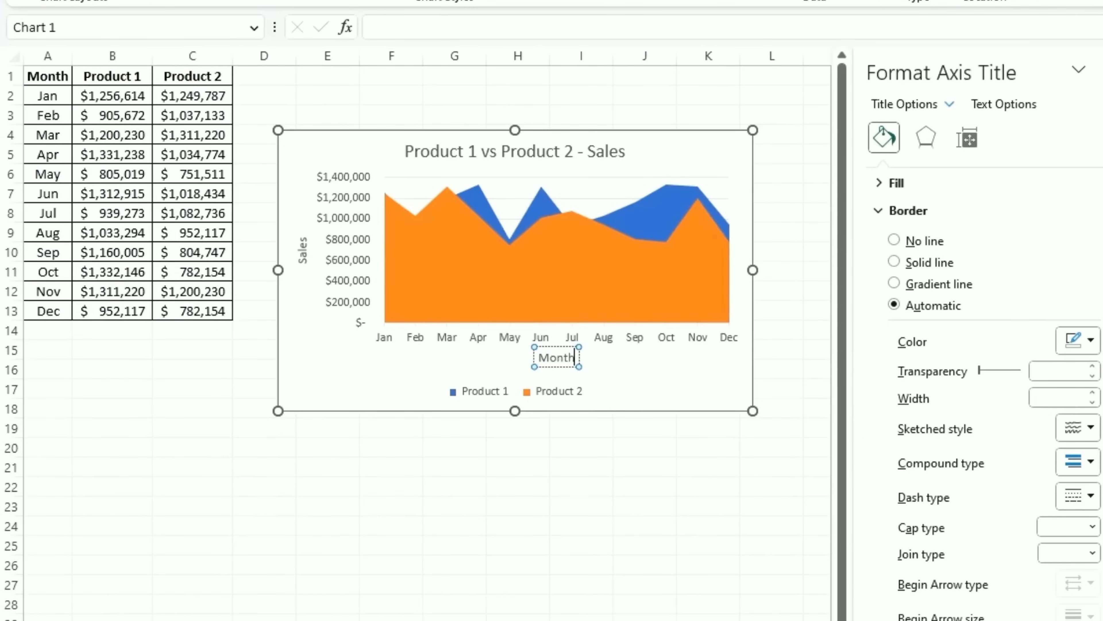
click(391, 545)
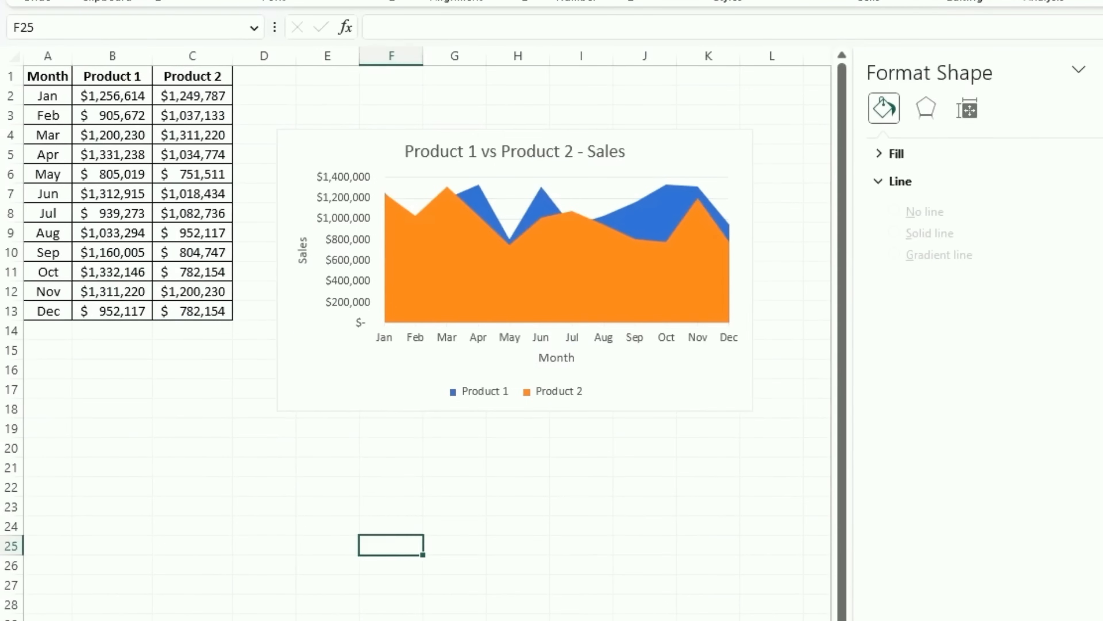
Move the area chart below the data table, paste a copy beside it and close the formatting options.
drag(369, 391, 115, 591)
click(708, 526)
key(ctrl+v)
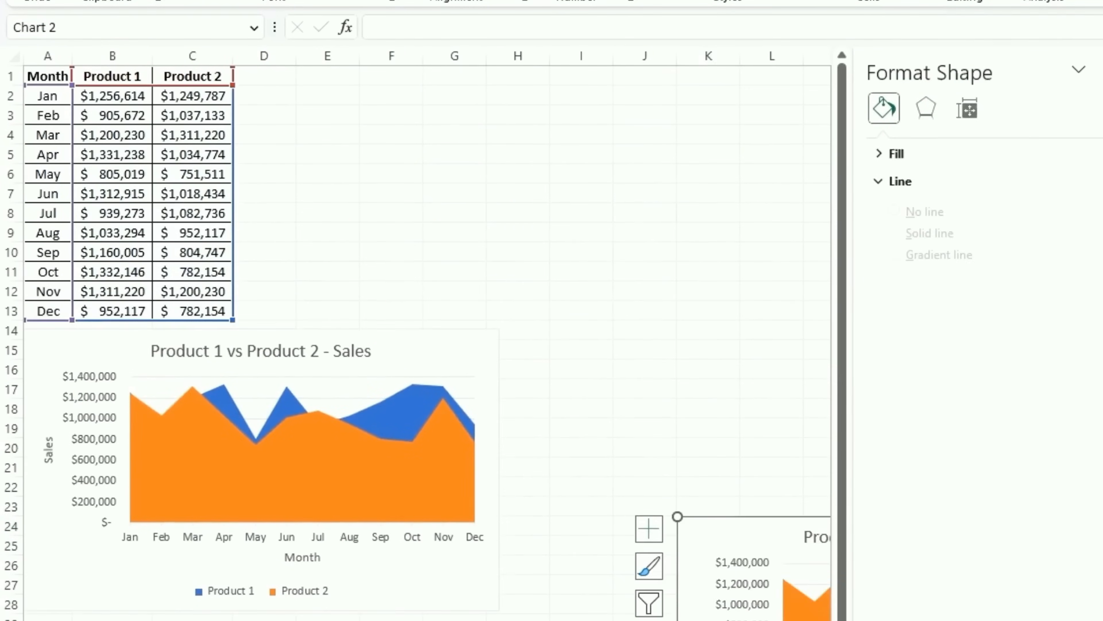
drag(738, 537, 564, 346)
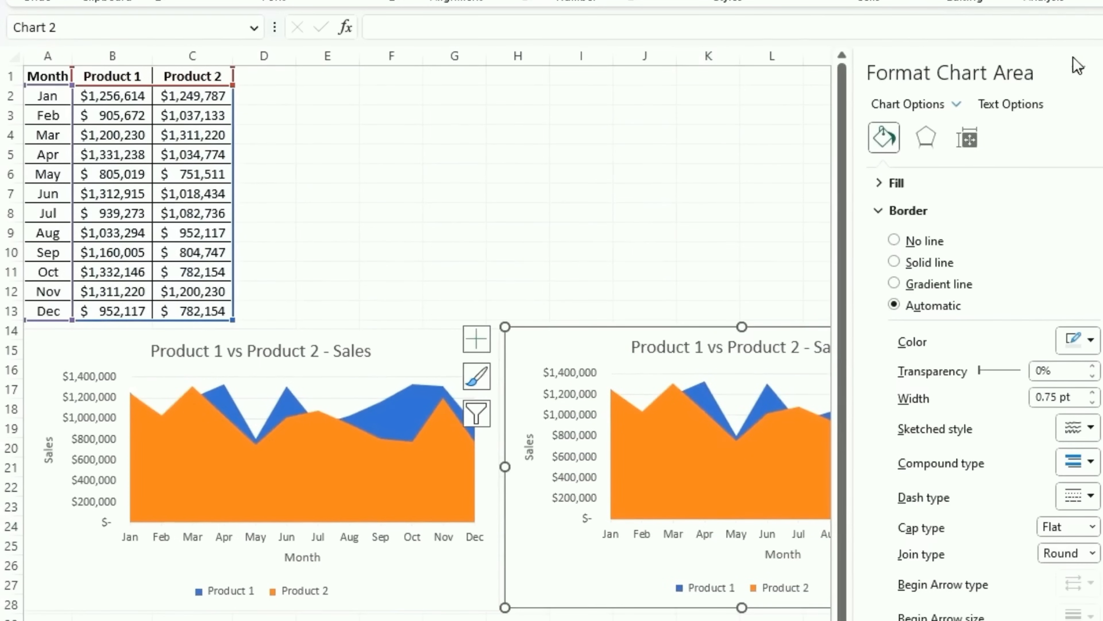
click(1081, 71)
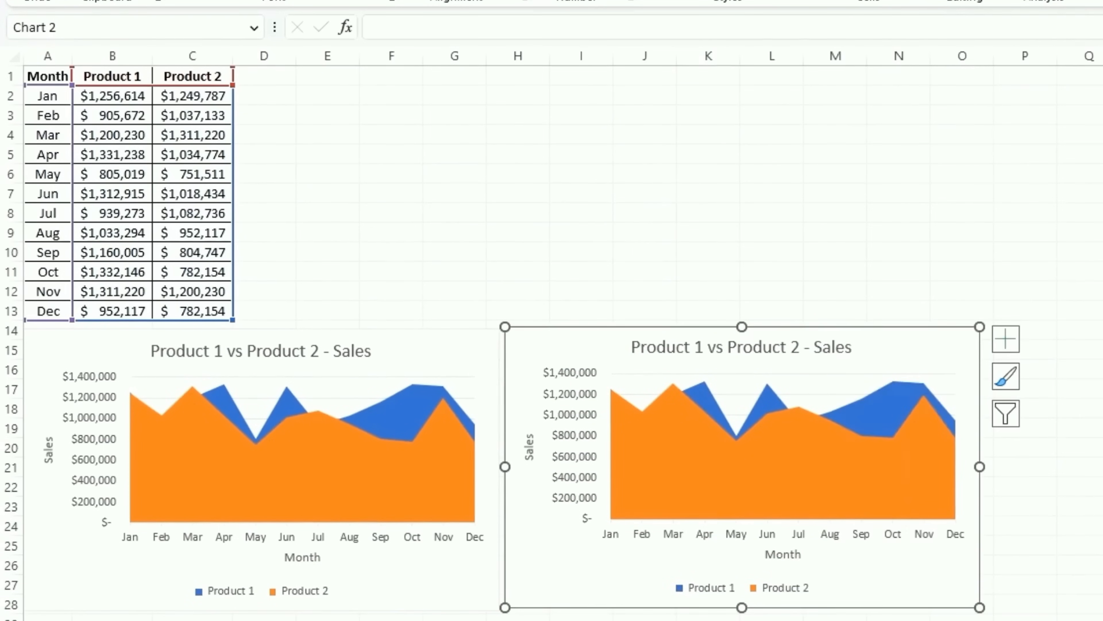
Change the copied area chart to the Stacked Area type with the months along the horizontal axis.
click(866, 14)
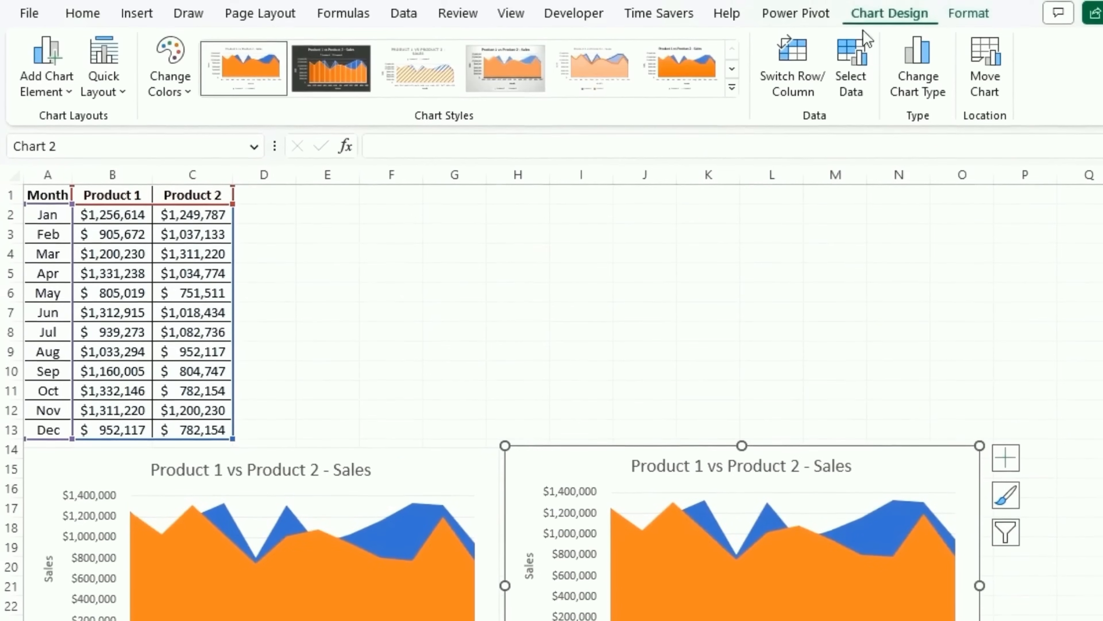
click(918, 93)
click(492, 238)
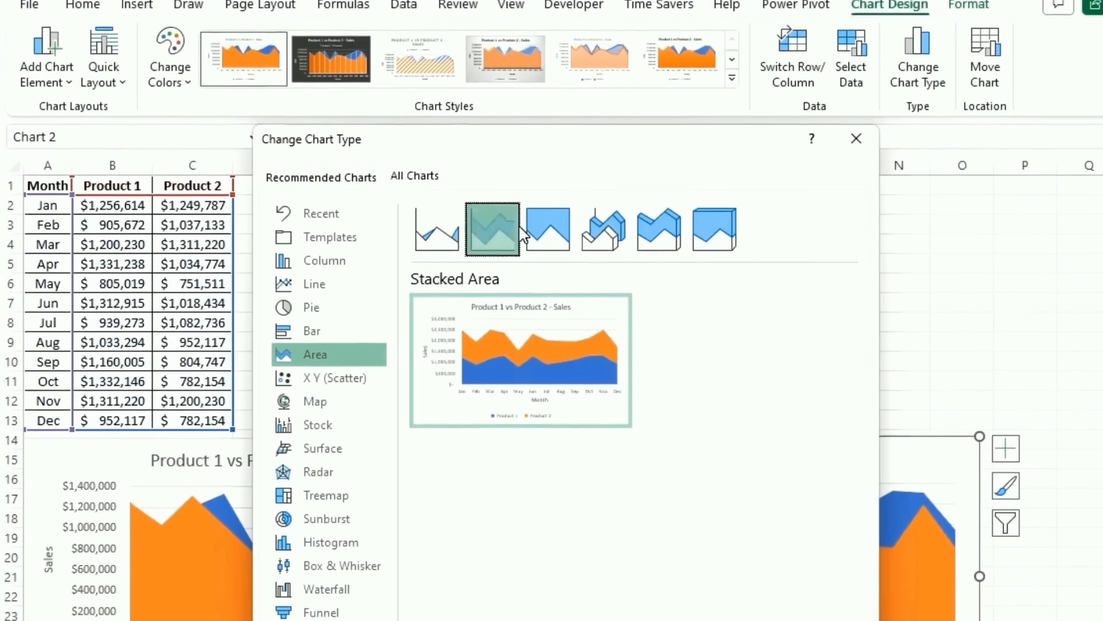
click(555, 245)
click(493, 130)
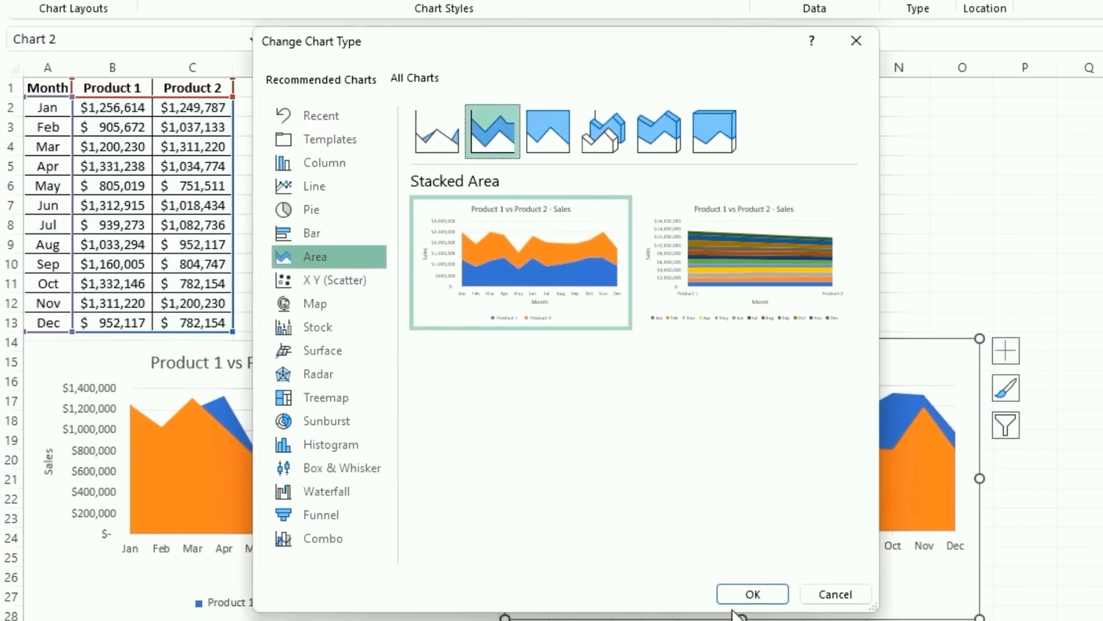
click(752, 593)
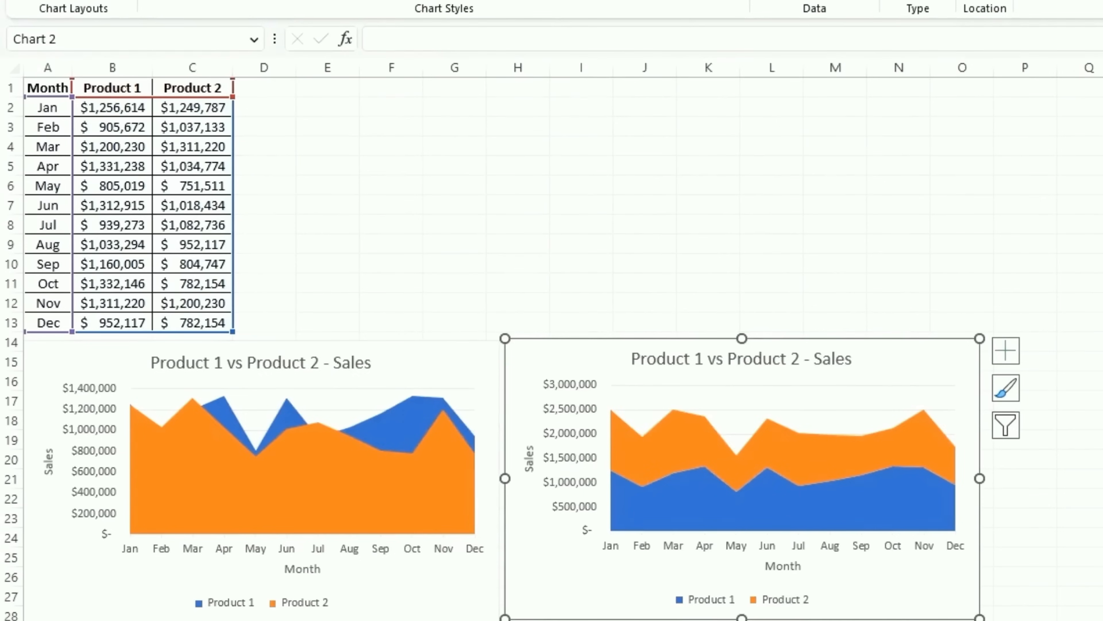
key(Escape)
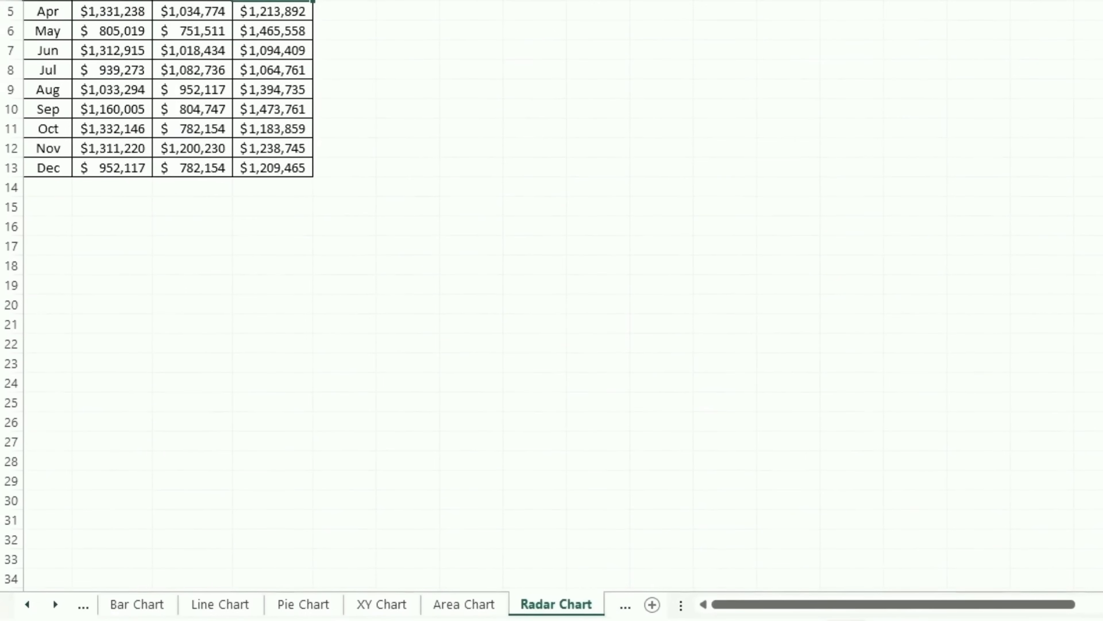
Insert a Radar chart from the whole sales table, comparing Product 1, Product 2 and Product 3 by month.
key(Left)
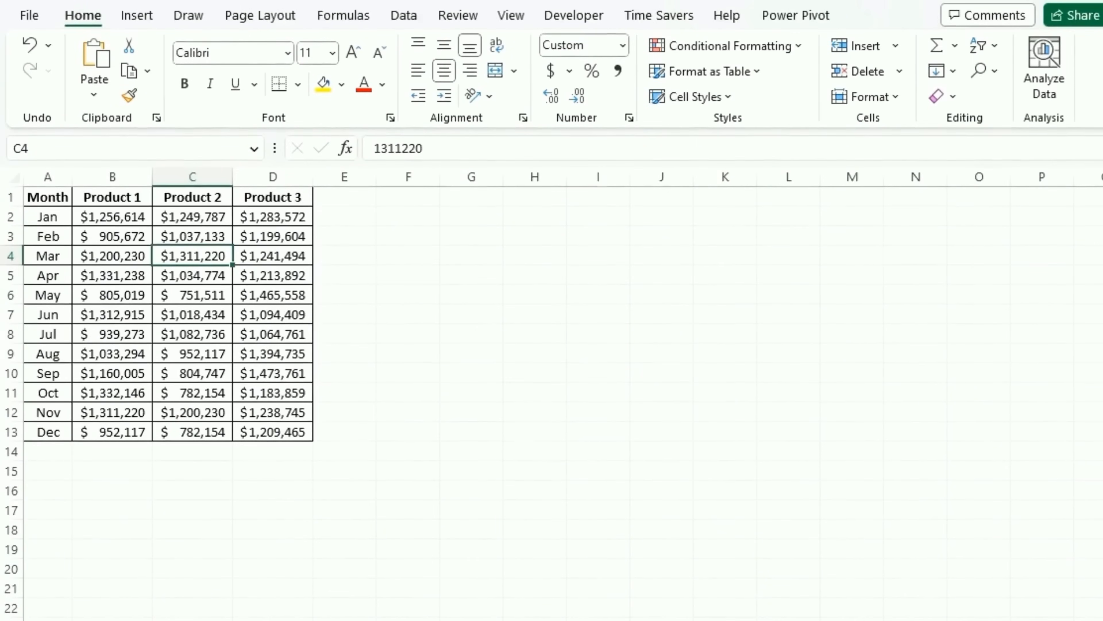
key(Left)
key(Down)
key(Up)
key(ctrl+a)
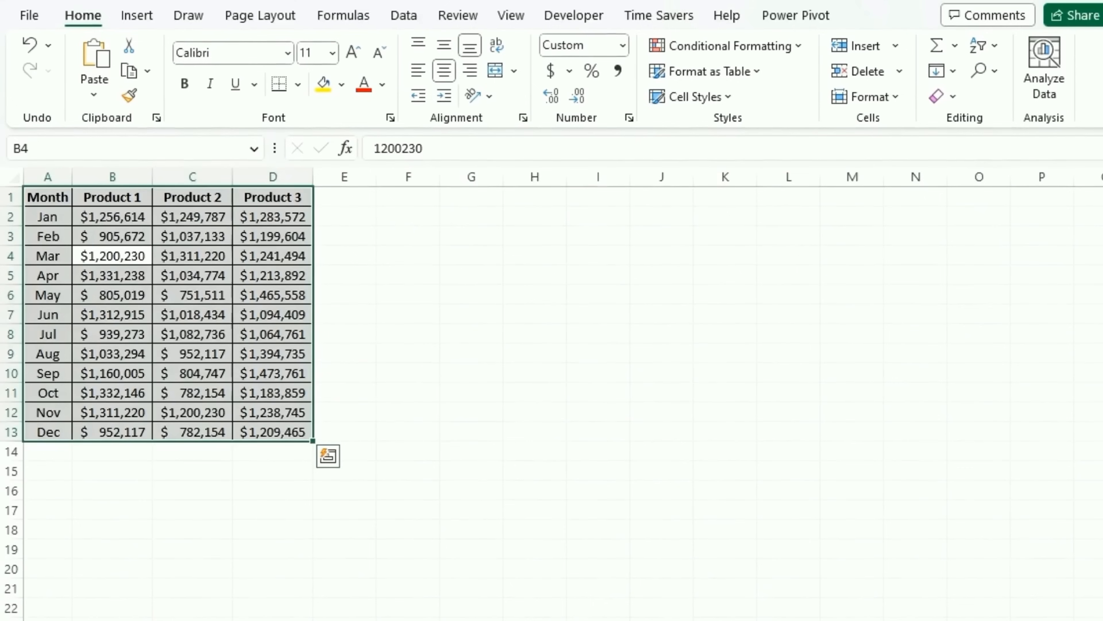
click(153, 19)
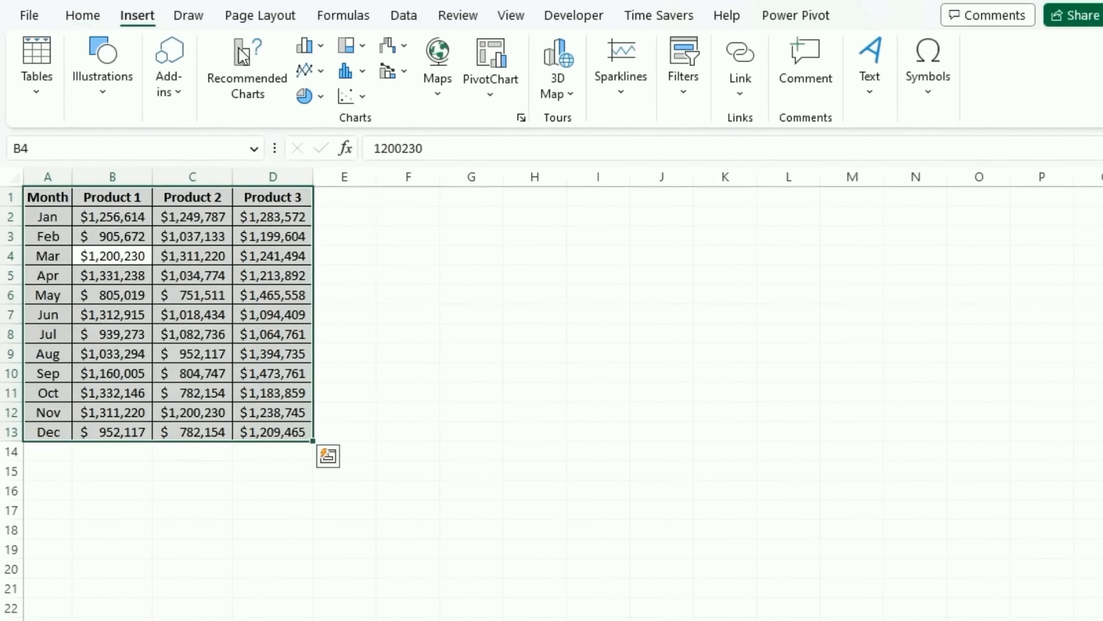
click(248, 78)
click(417, 187)
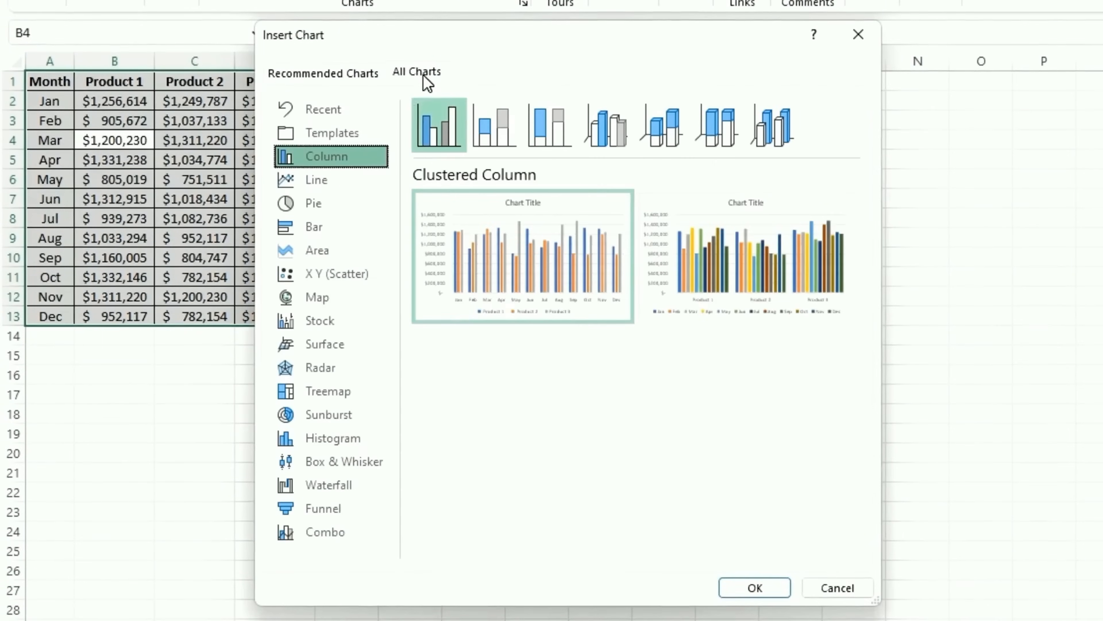
click(337, 368)
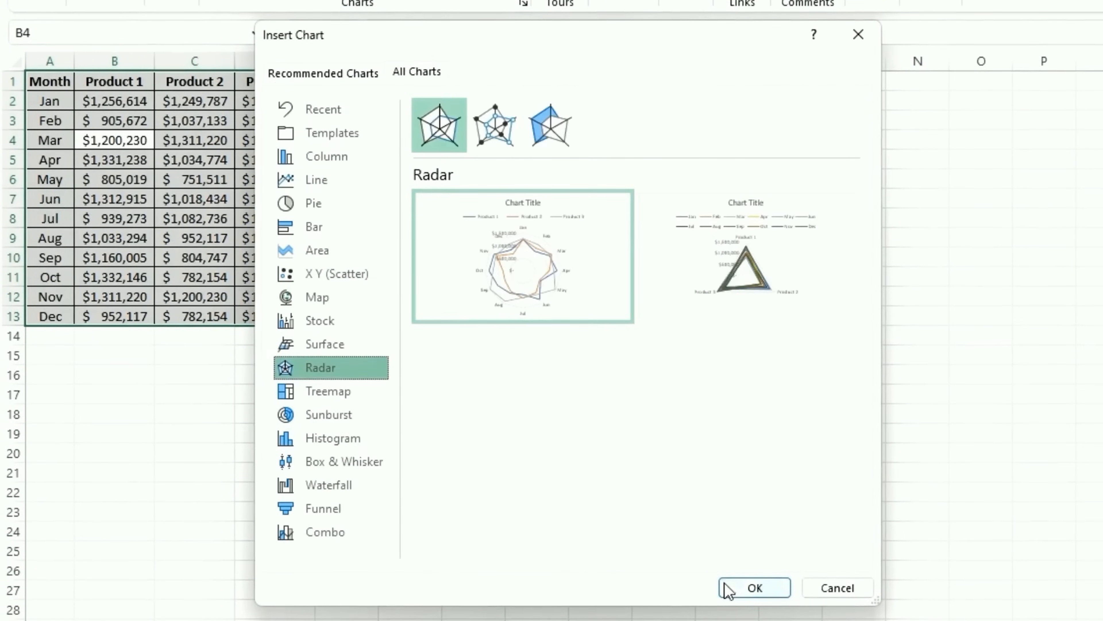
click(734, 588)
Set the radar chart's title to "Product Comparison - Sales".
triple_click(621, 160)
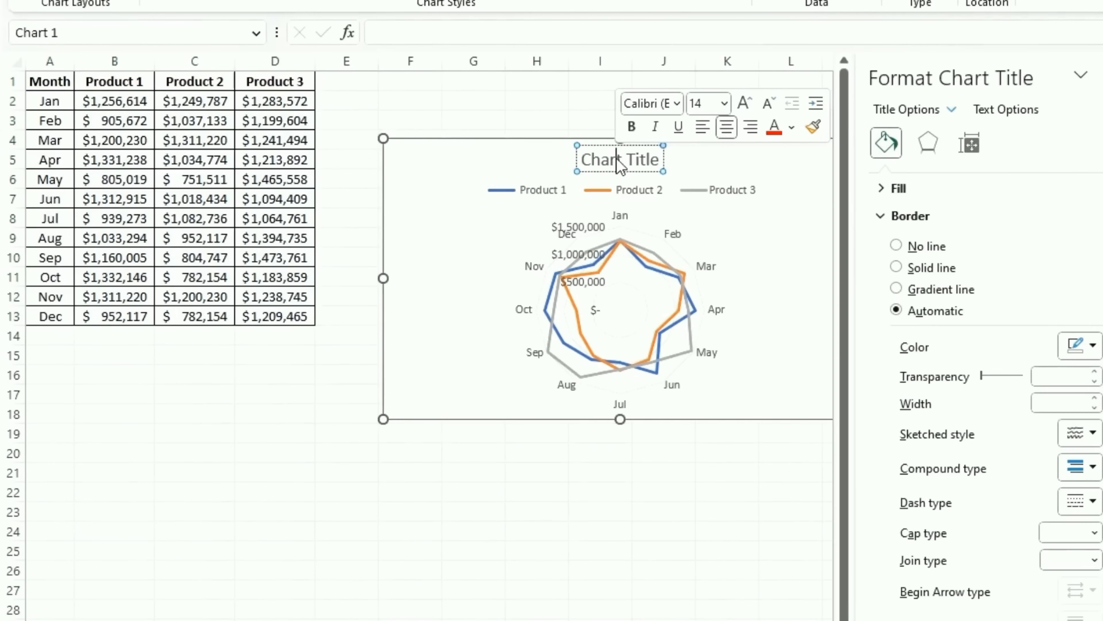
text(Produc)
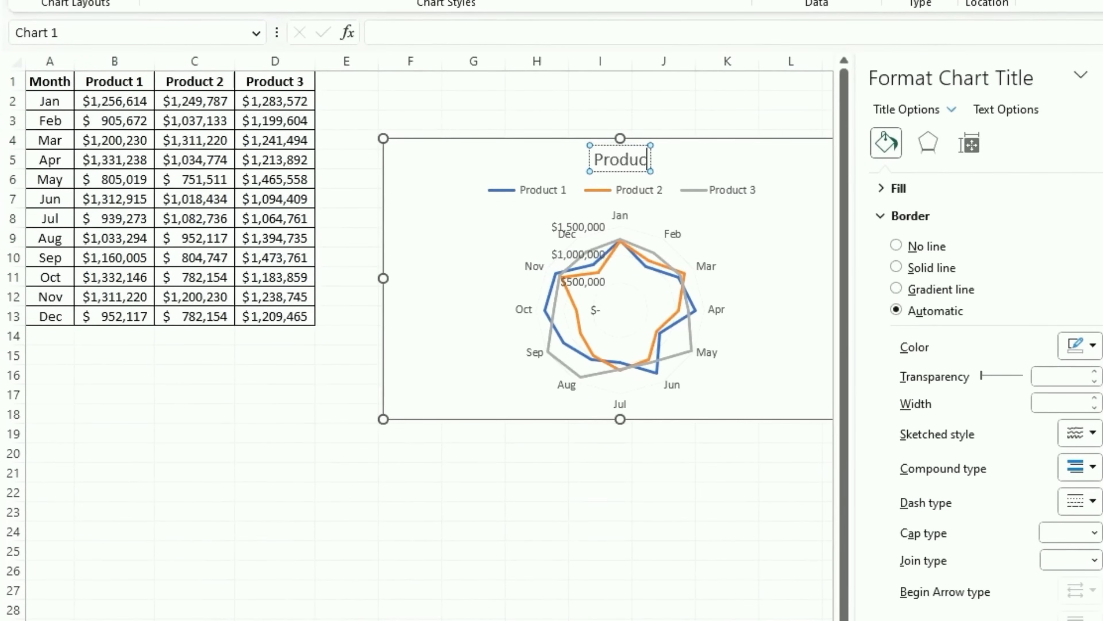
text(t Comparison - Sa)
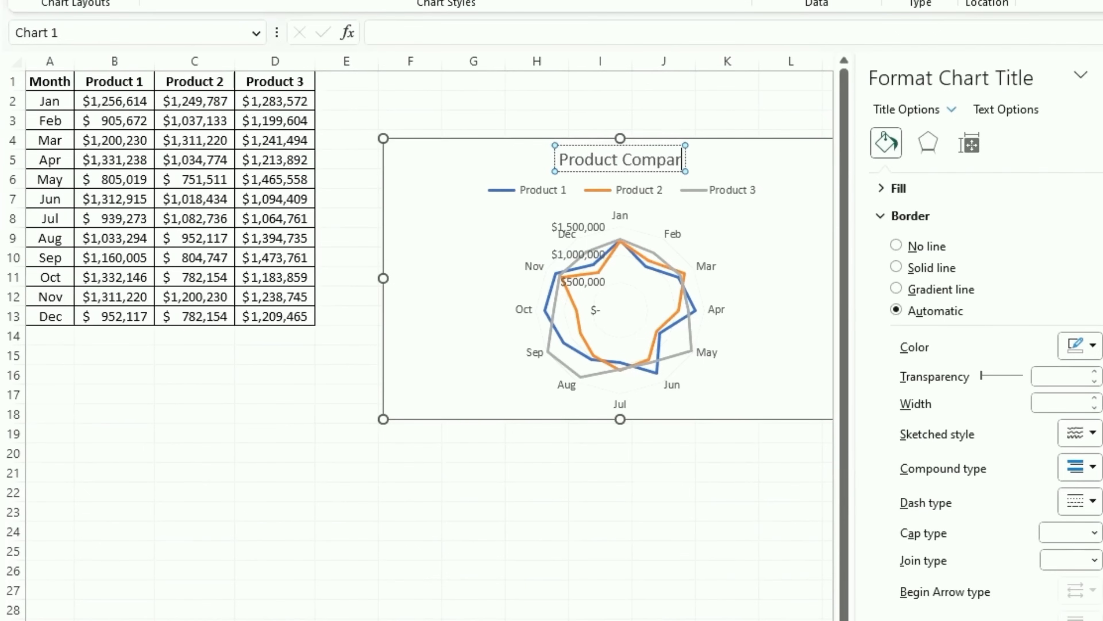
text(les)
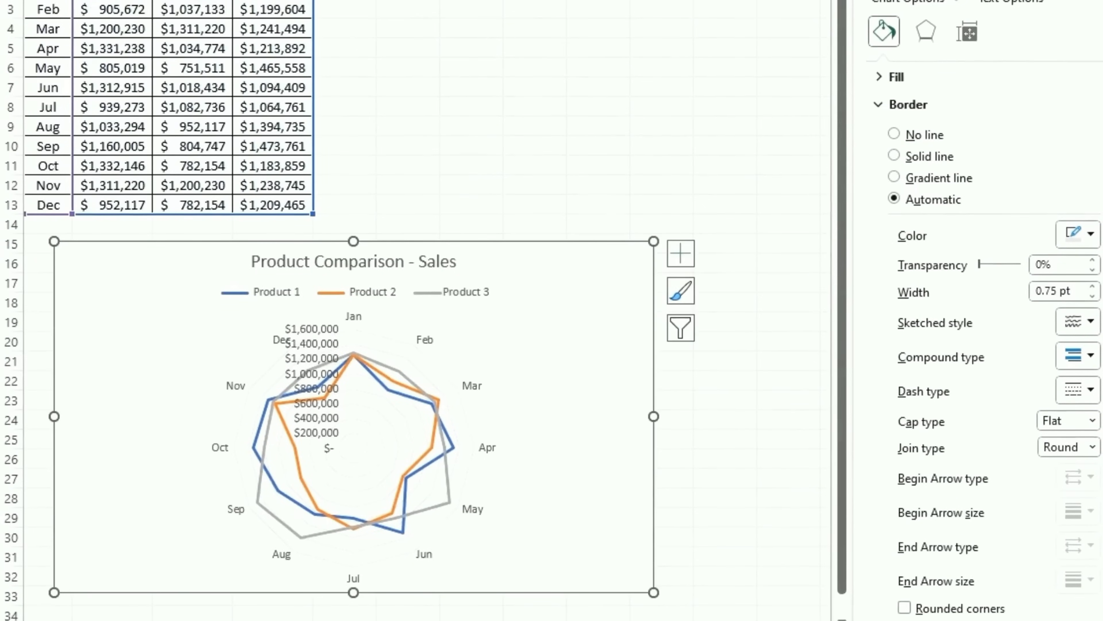
Position the radar chart below the data table against column A and paste a copy beside it.
drag(234, 271, 204, 267)
click(535, 47)
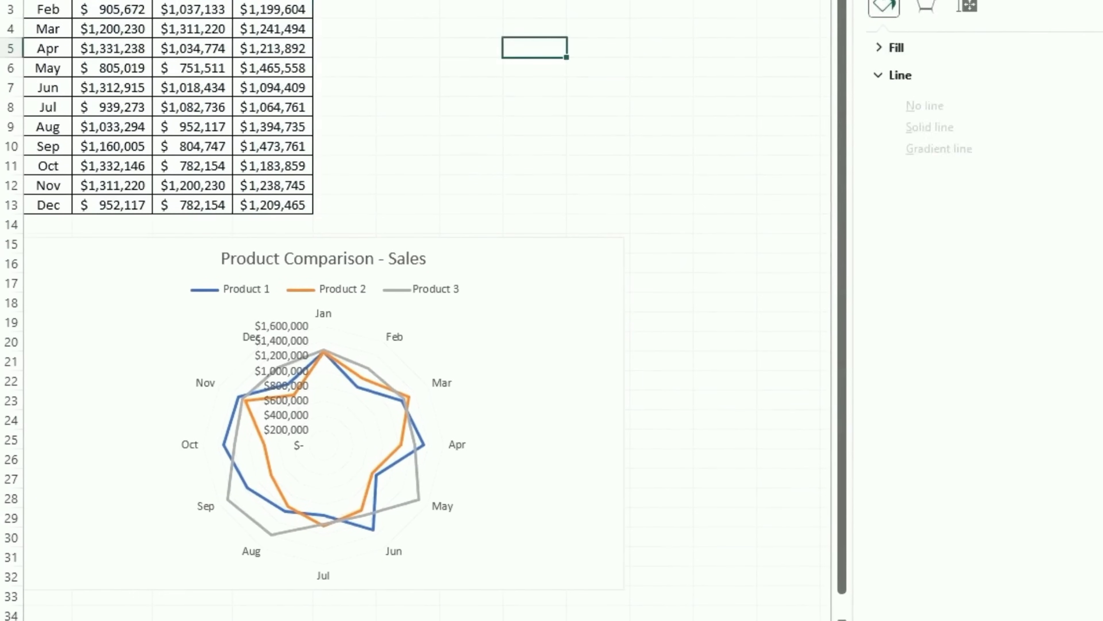
key(ctrl+v)
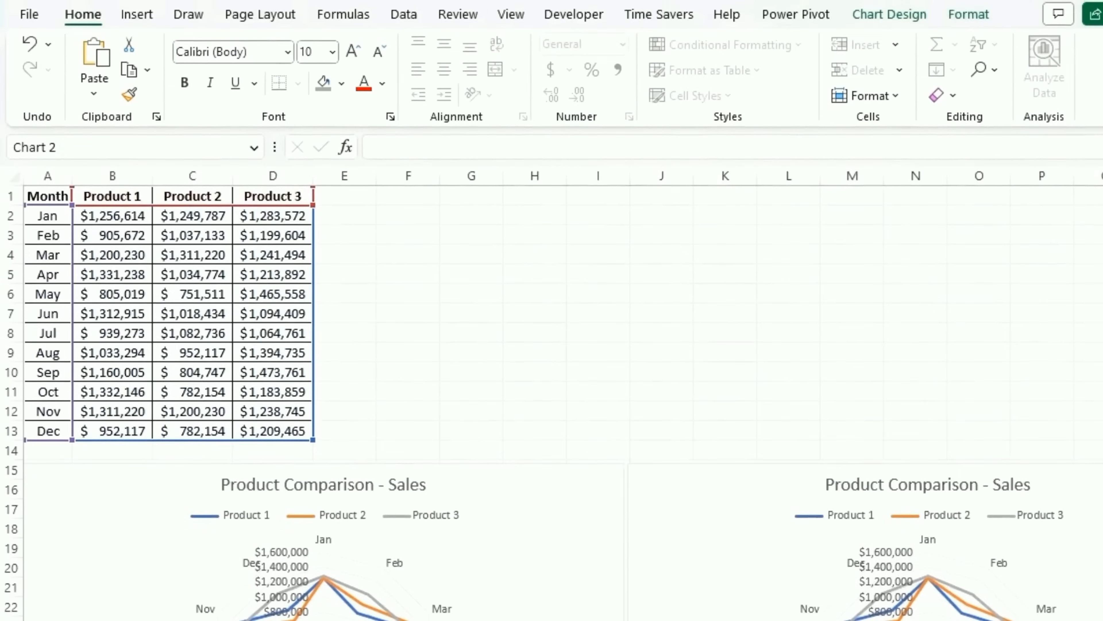
Preview the filled radar type for the copied chart, but change it to Radar with Markers with the months around the axis.
click(913, 20)
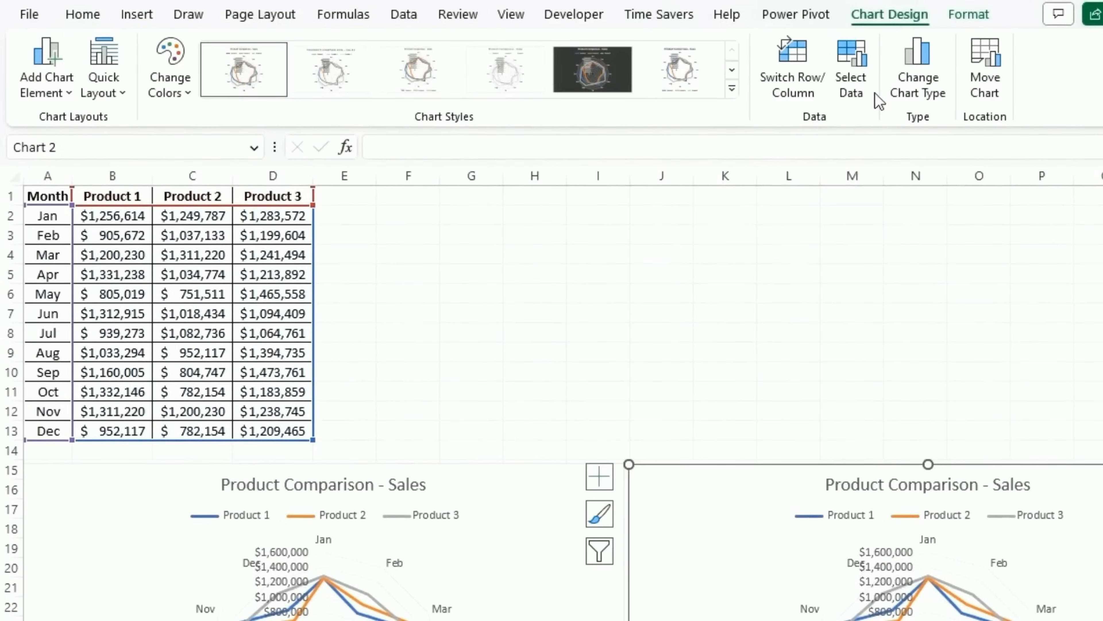
click(915, 85)
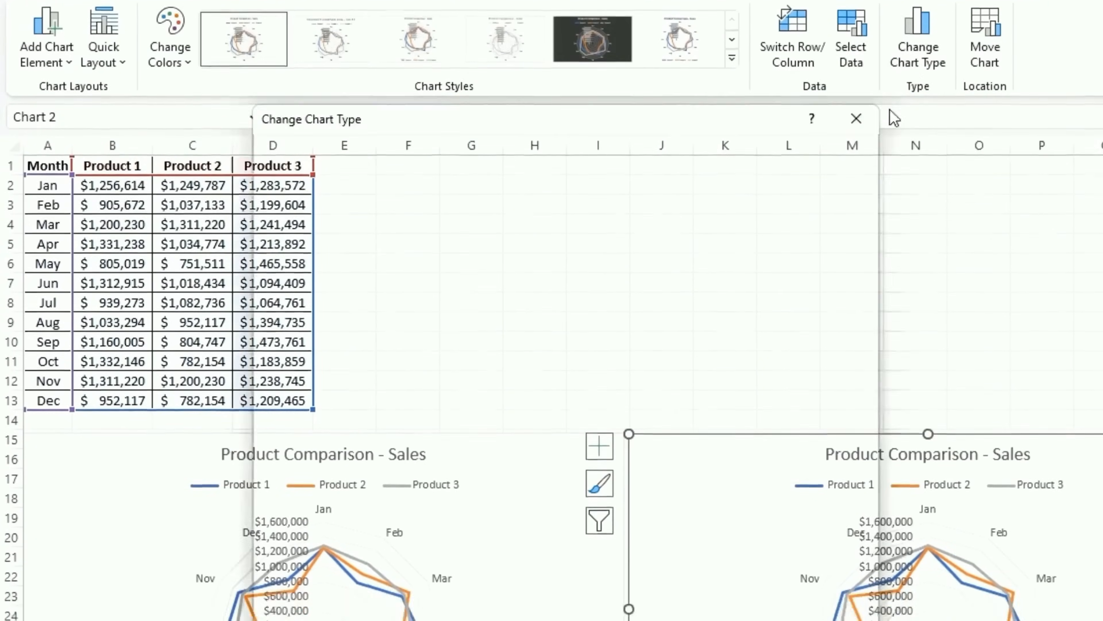
click(510, 245)
click(548, 120)
mouse_move(524, 302)
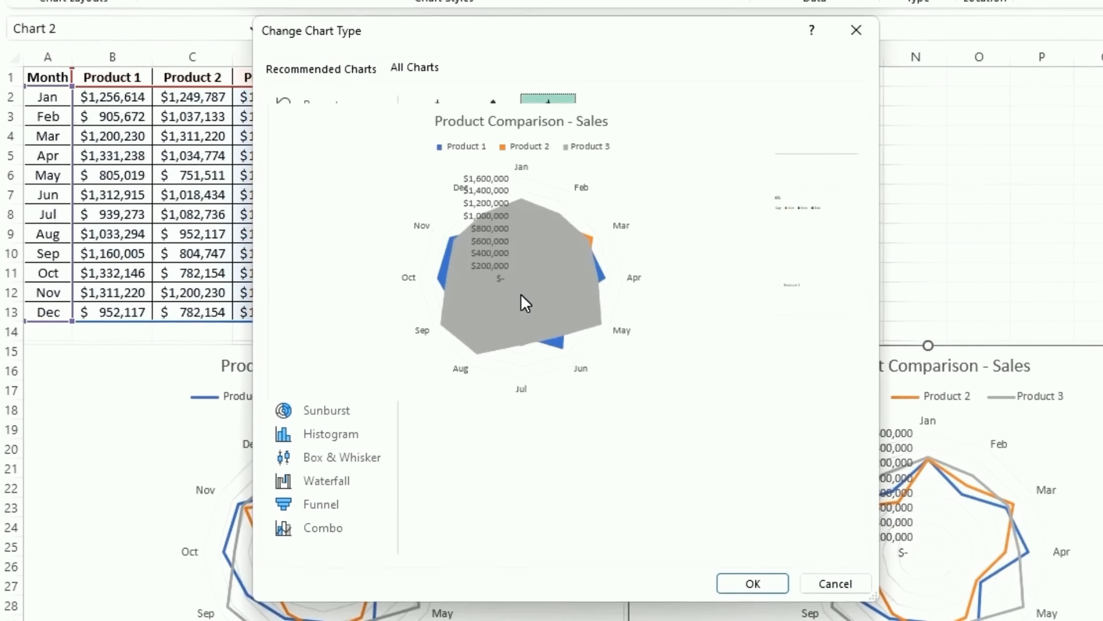
click(497, 113)
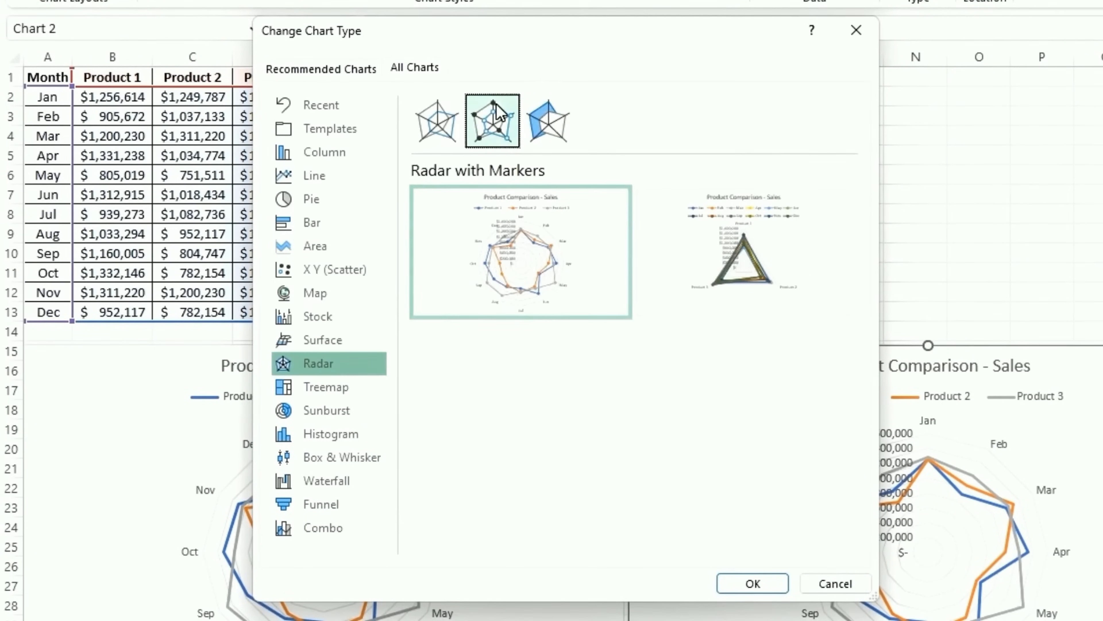
mouse_move(480, 218)
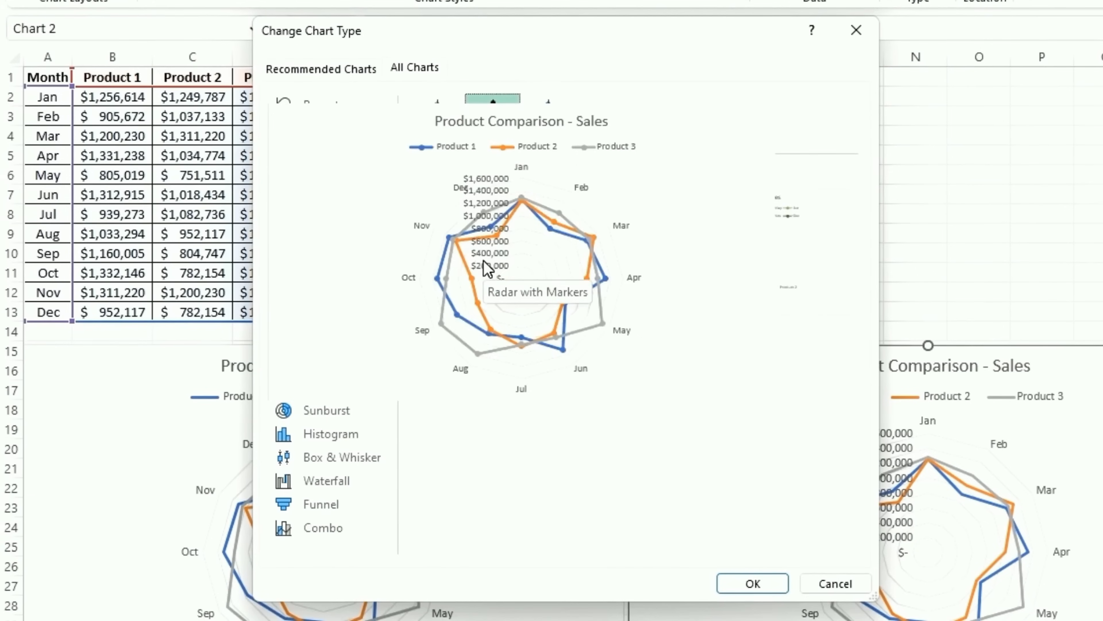
click(753, 583)
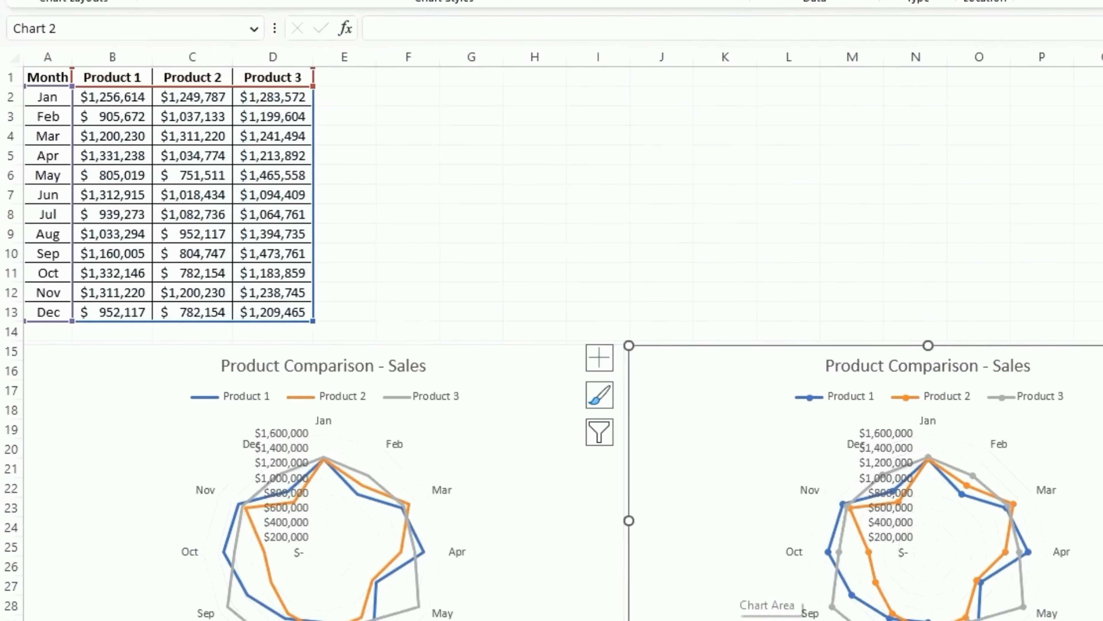
scroll(747, 591, down, 3)
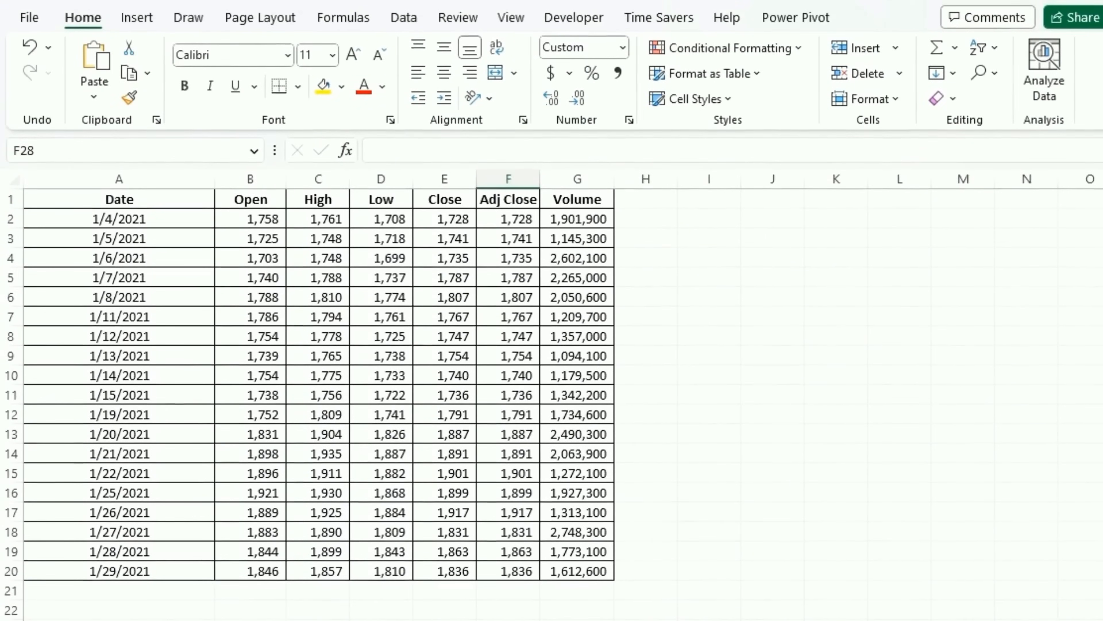
Examine the Open, High, Low, Close, Adj Close, Volume and Date columns of the stock price table.
drag(251, 199, 250, 571)
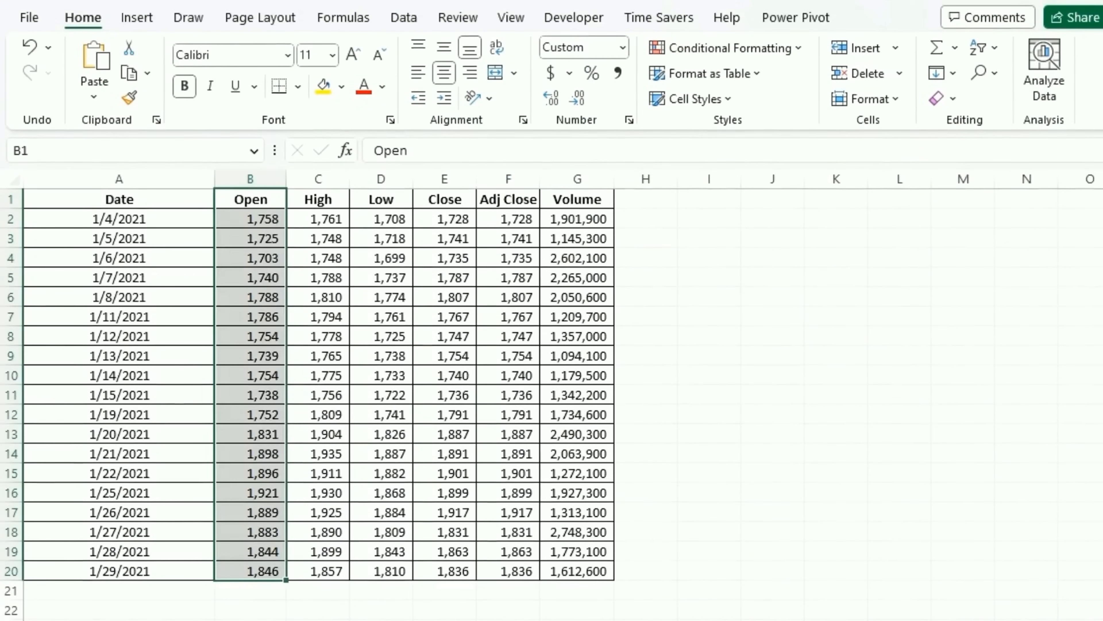
drag(318, 199, 318, 570)
drag(381, 200, 380, 571)
drag(444, 200, 444, 571)
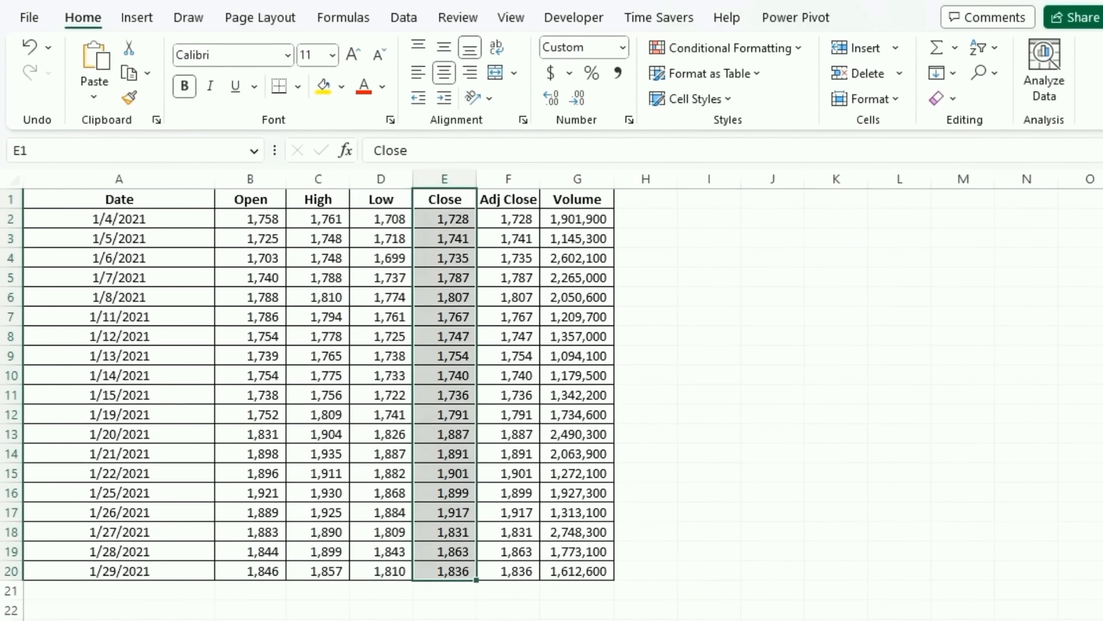
drag(508, 199, 509, 570)
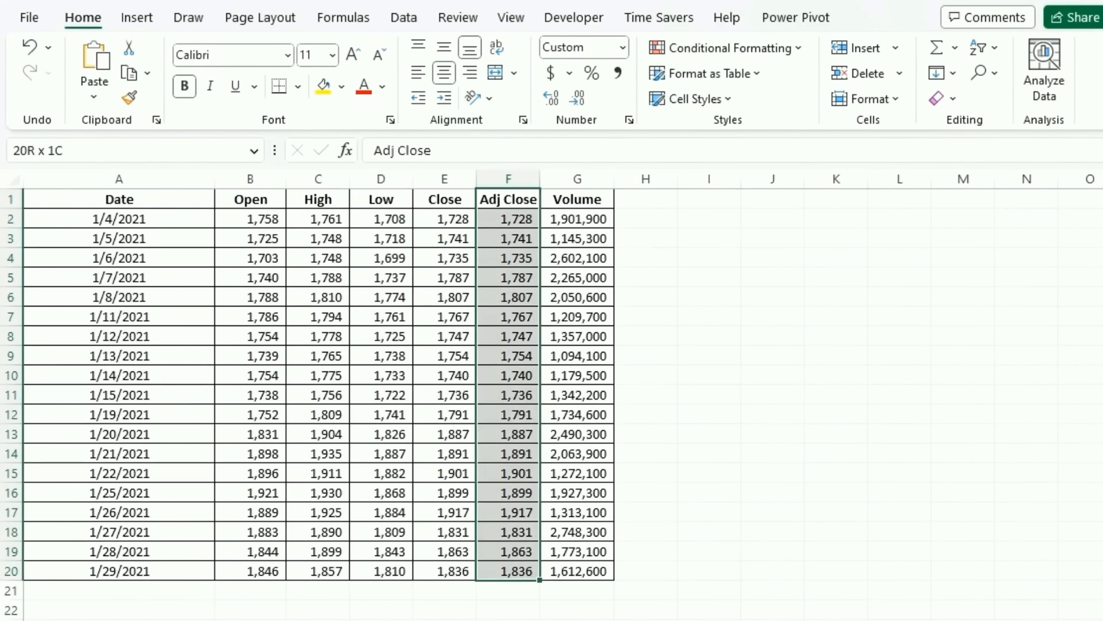
click(577, 179)
click(119, 454)
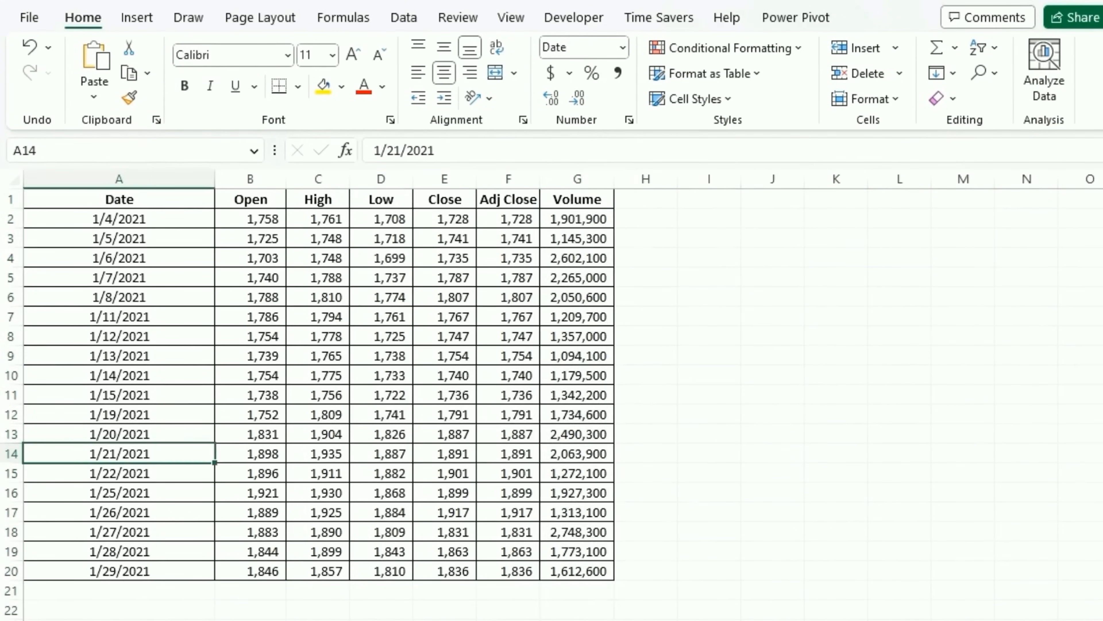
Insert a High-Low-Close stock chart from the Date, High, Low and Close columns, including their headers.
click(136, 17)
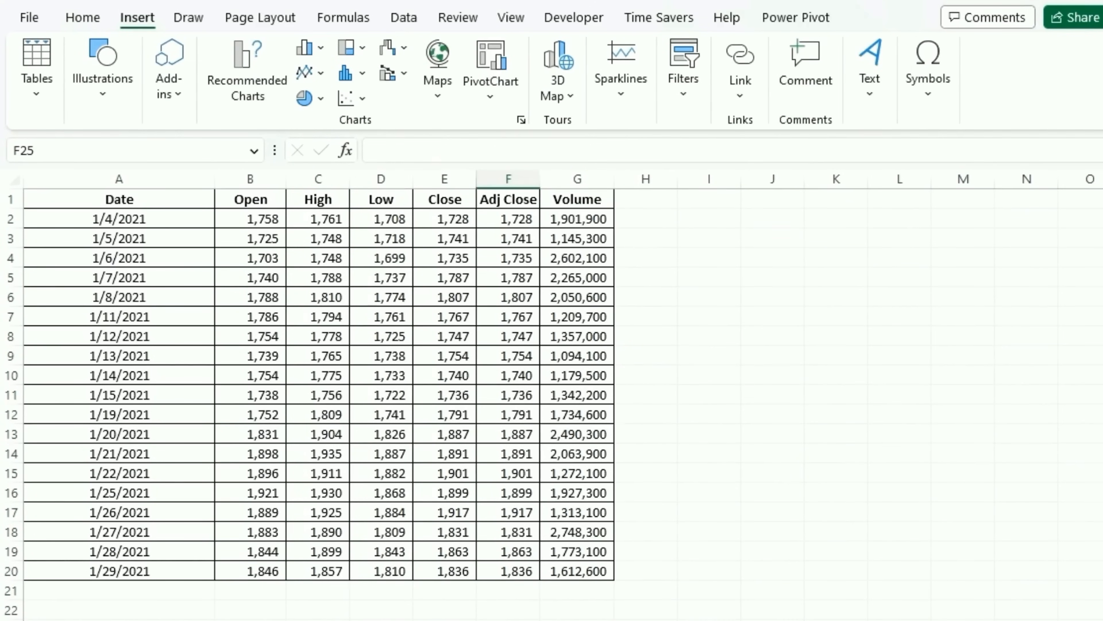
click(318, 199)
click(381, 199)
click(445, 199)
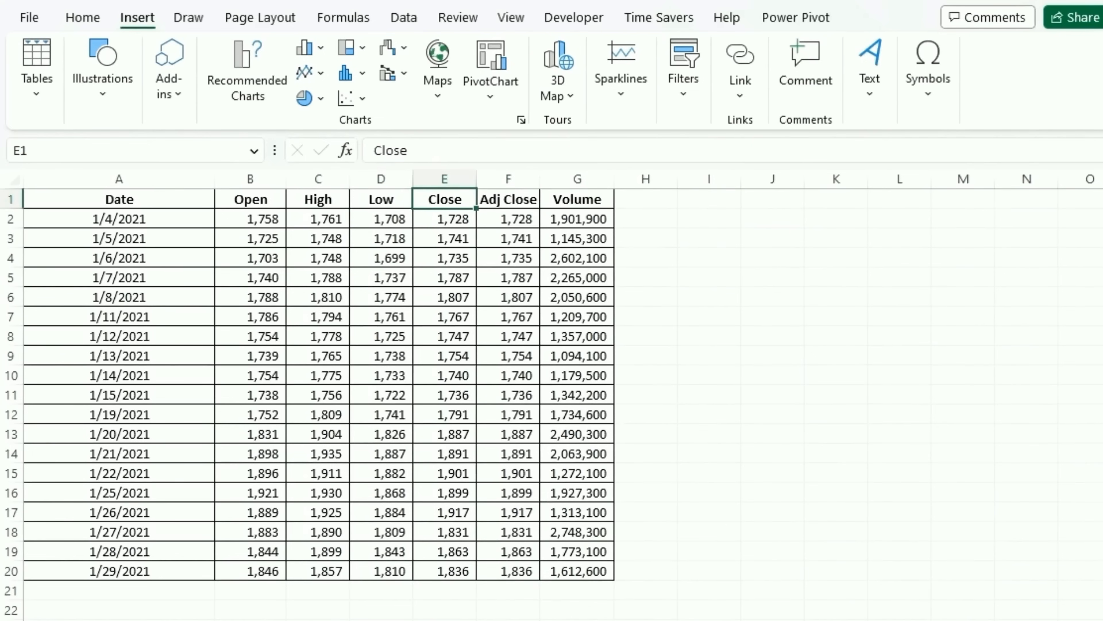
drag(119, 199, 119, 571)
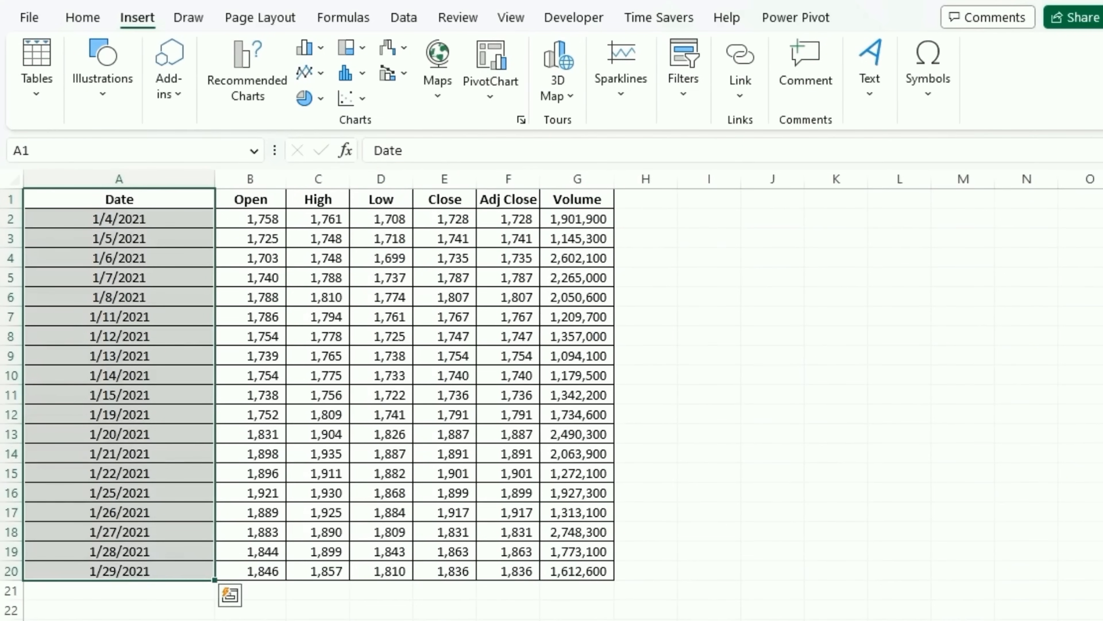
drag(318, 199, 444, 570)
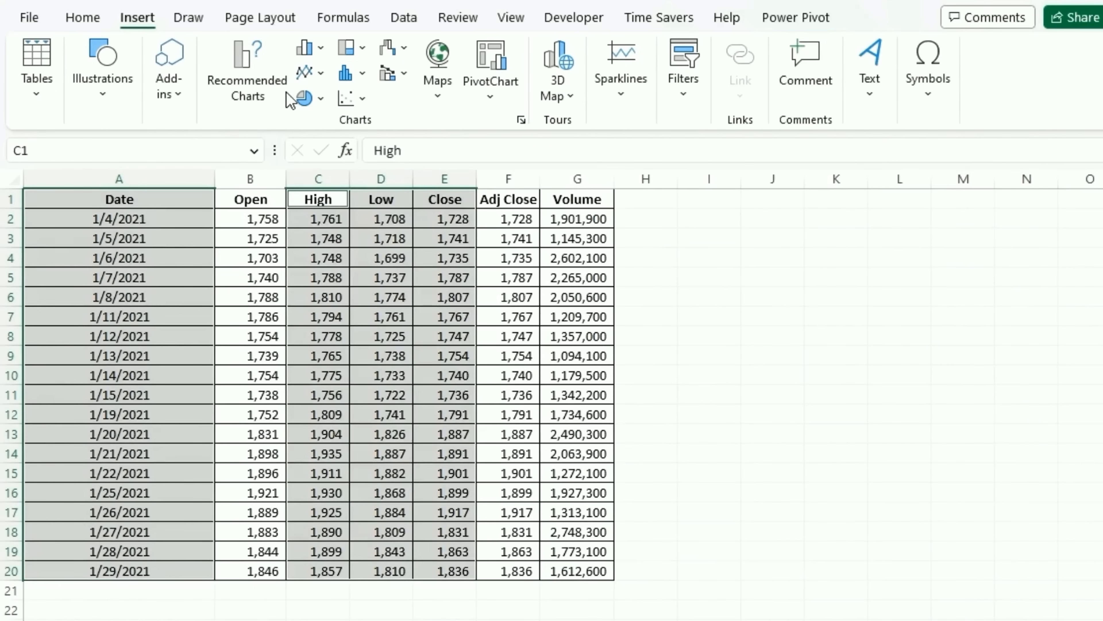
click(256, 78)
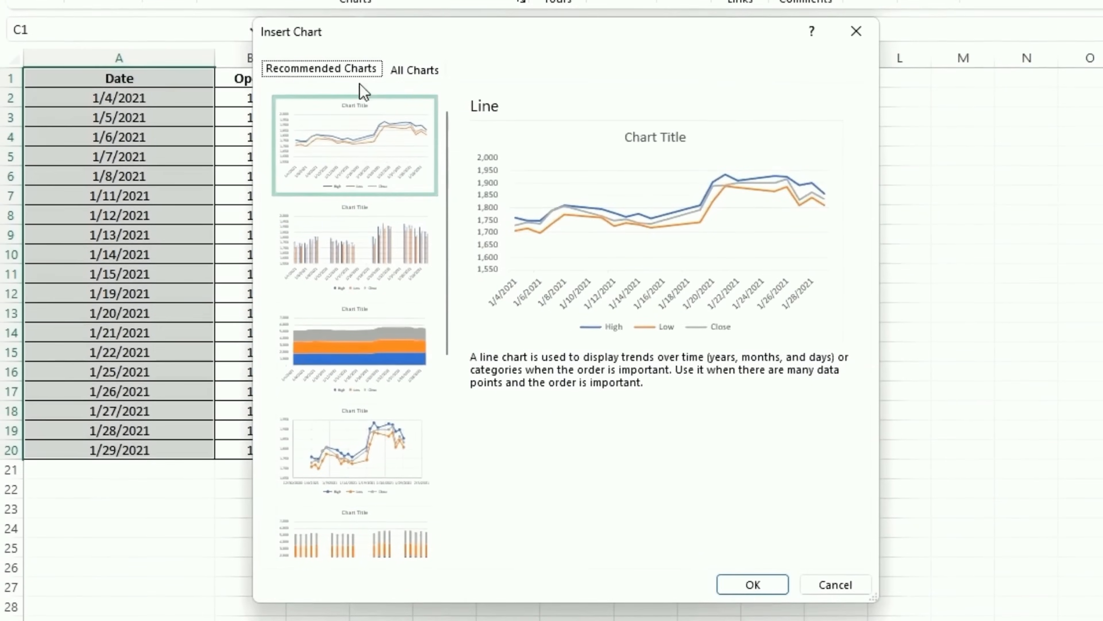
click(415, 70)
click(321, 327)
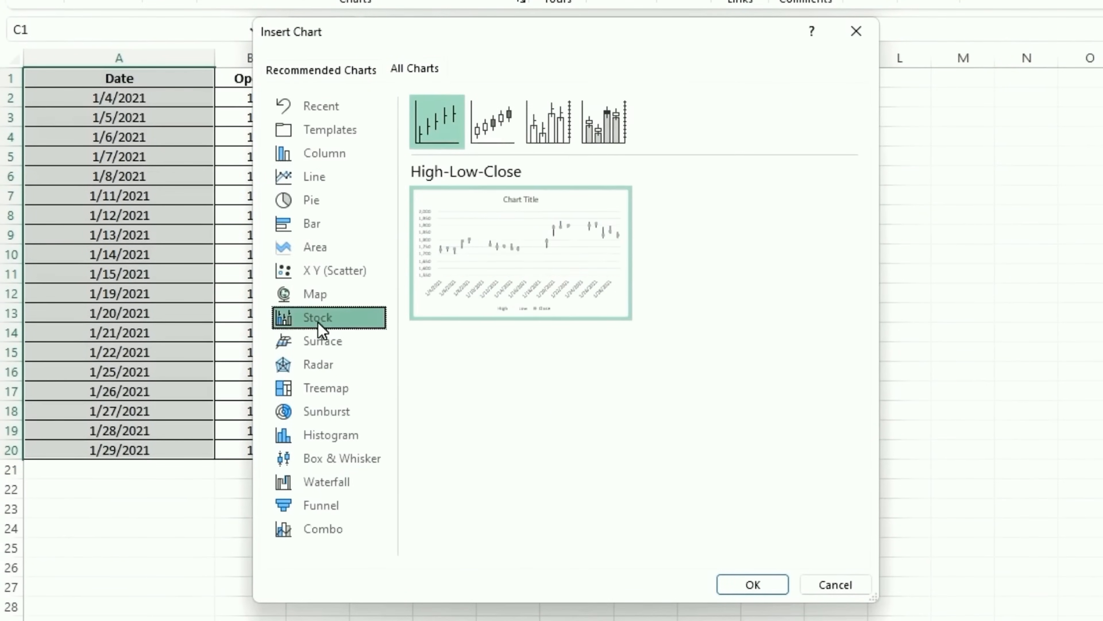
click(769, 584)
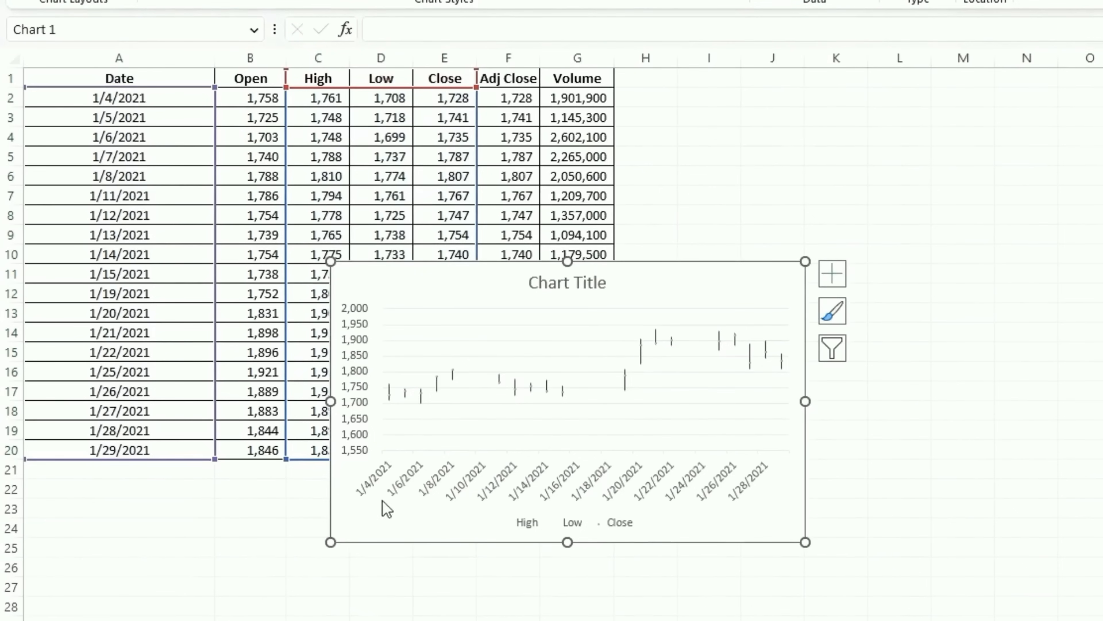
Move the stock chart directly below the price table, starting at column A.
drag(386, 509, 142, 620)
scroll(319, 304, down, 10)
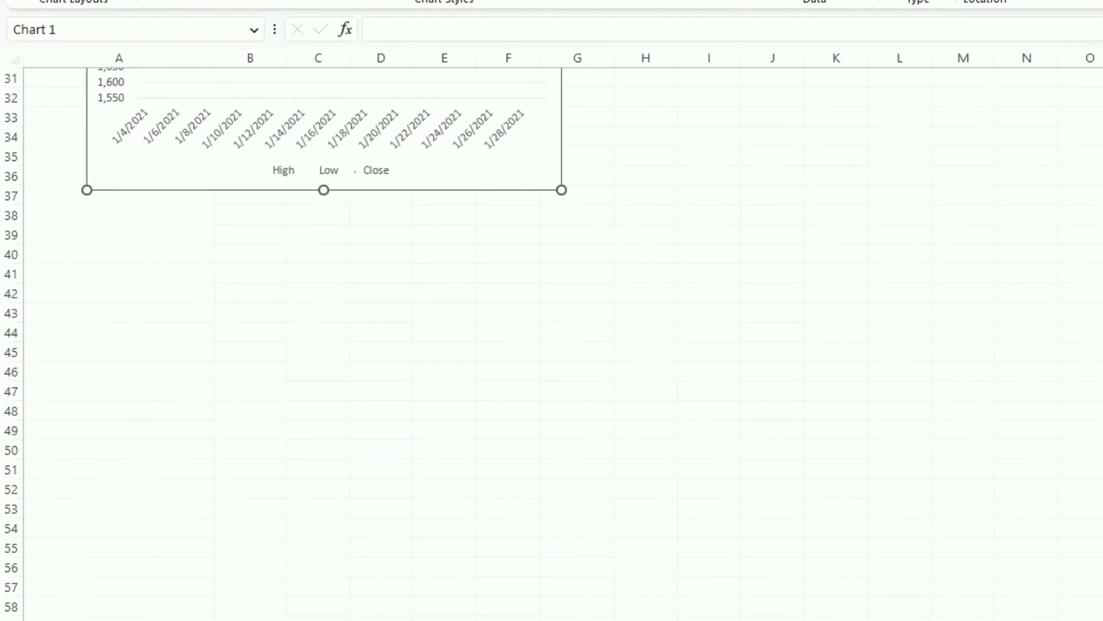
scroll(319, 304, up, 6)
drag(315, 287, 253, 258)
Set the stock chart's title to "High Low Close".
click(253, 257)
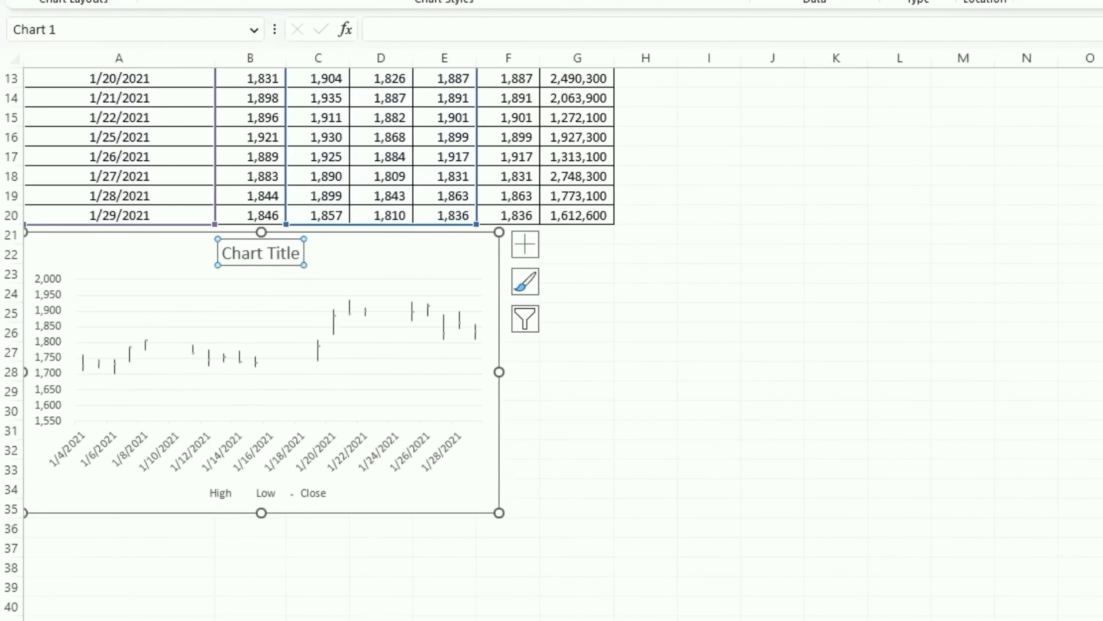
double_click(252, 255)
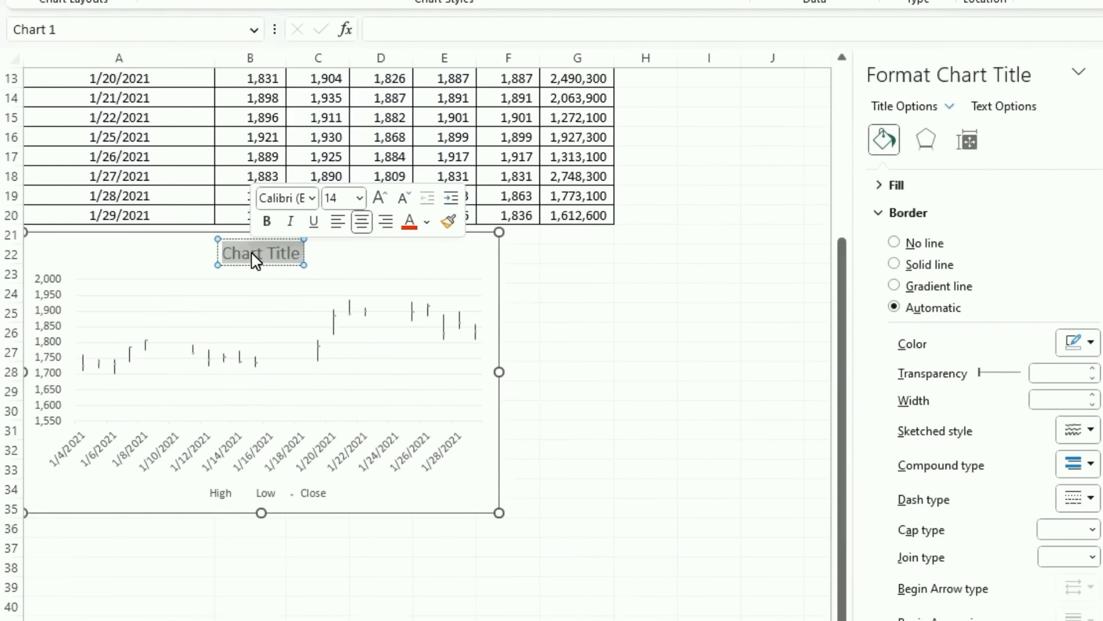
text(High)
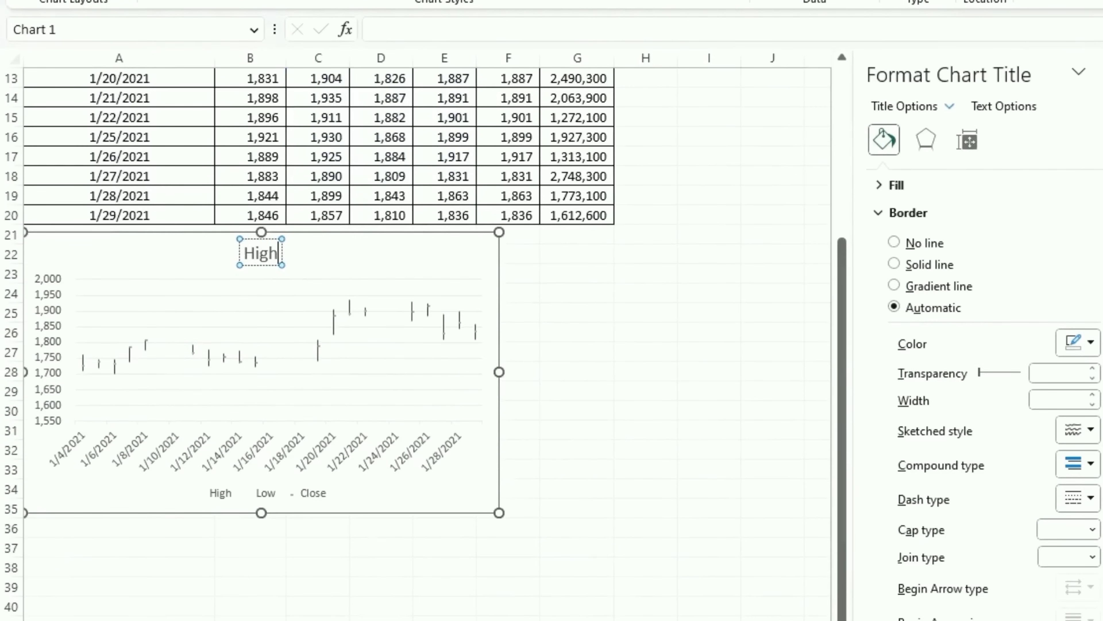
text( Low)
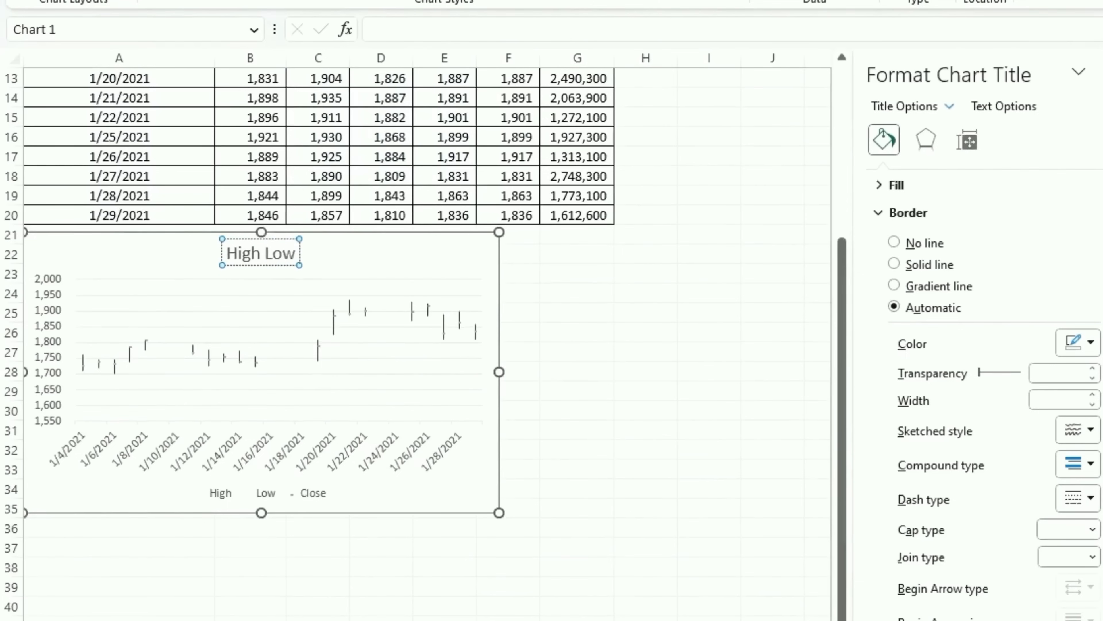
text( Close)
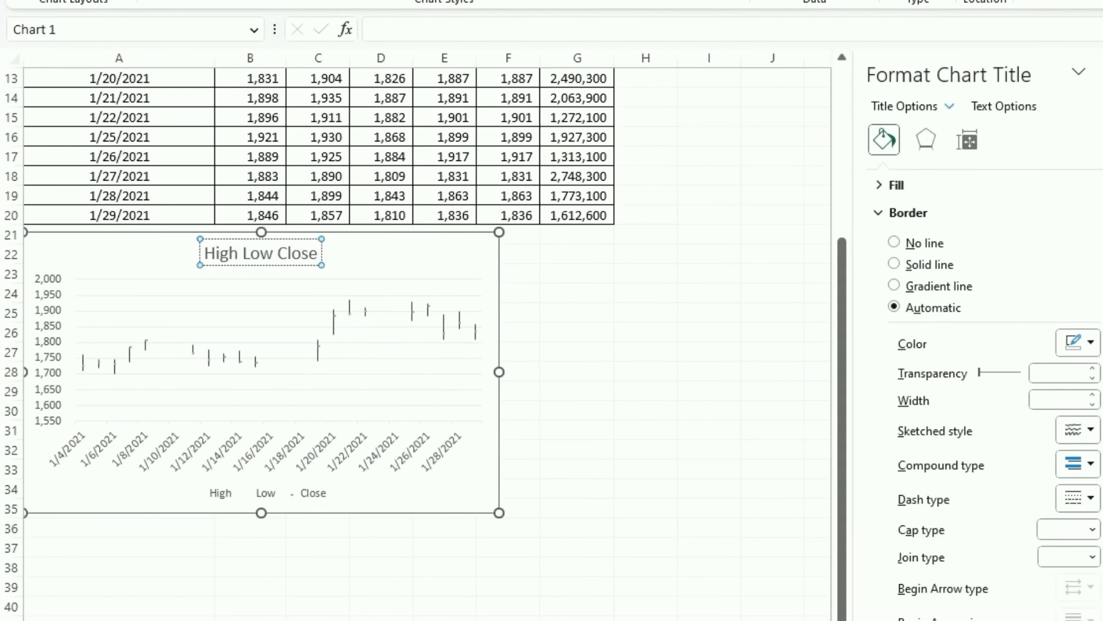
Add axis titles to the High Low Close stock chart and set the vertical axis title to "Price".
key(Escape)
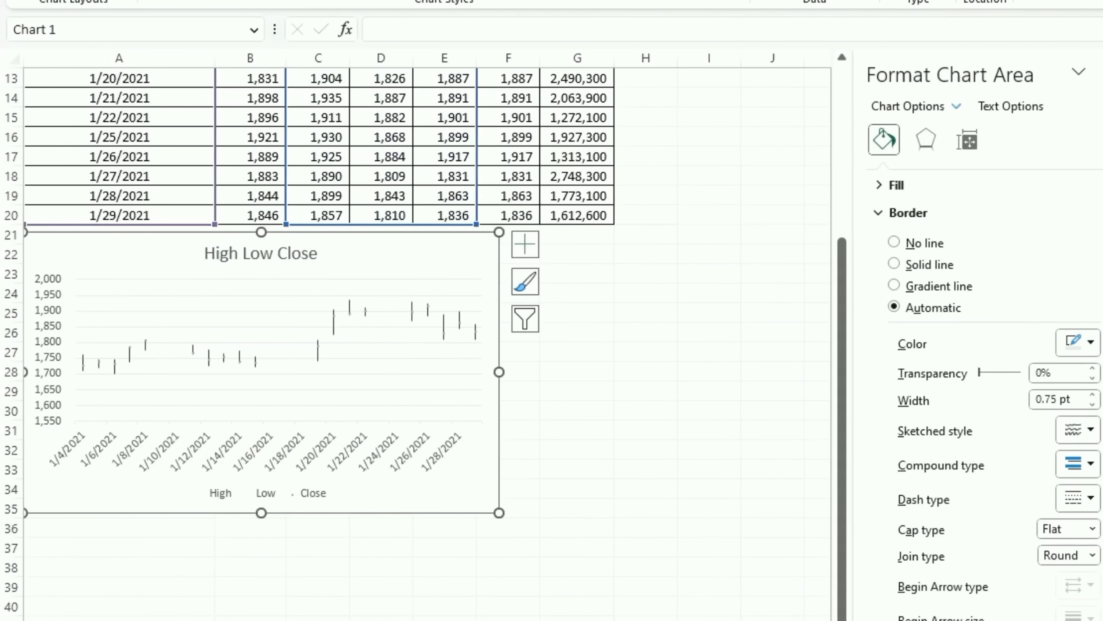
click(525, 244)
click(579, 288)
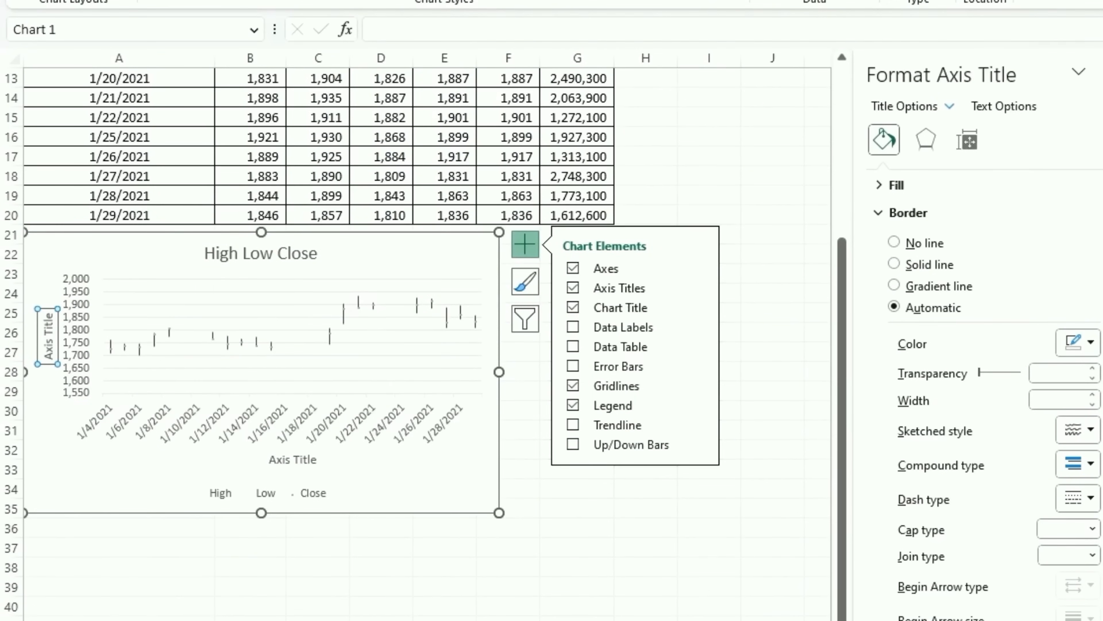
click(47, 335)
triple_click(47, 334)
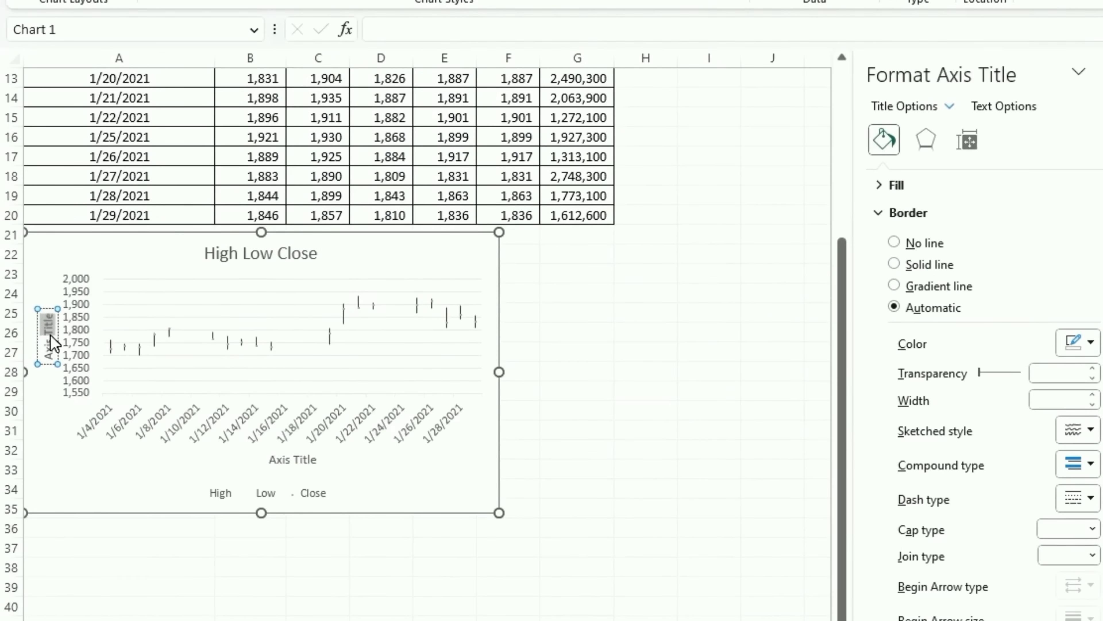
text(oce)
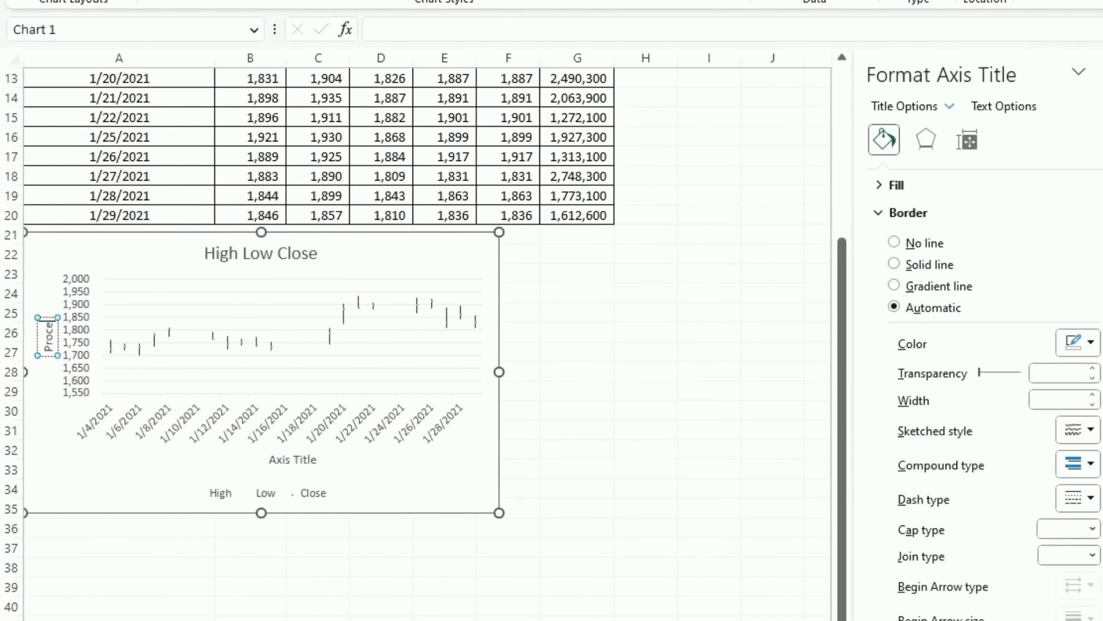
key(BackSpace)
key(BackSpace)
key(BackSpace)
text(ice)
Set the stock chart's horizontal axis title to "Date".
click(287, 460)
triple_click(287, 459)
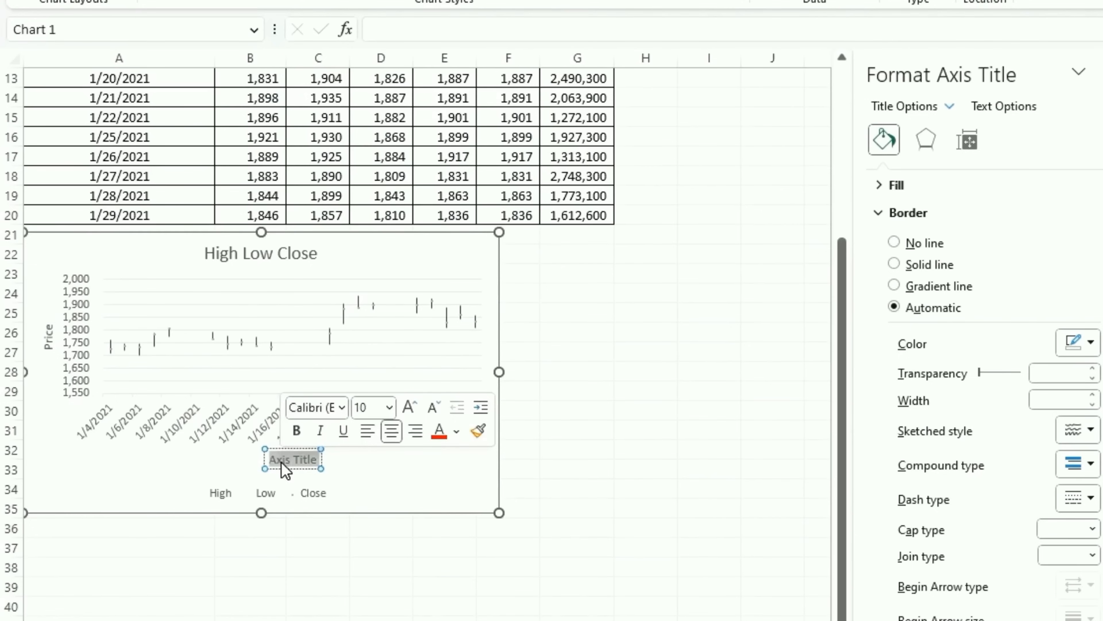
text(Date)
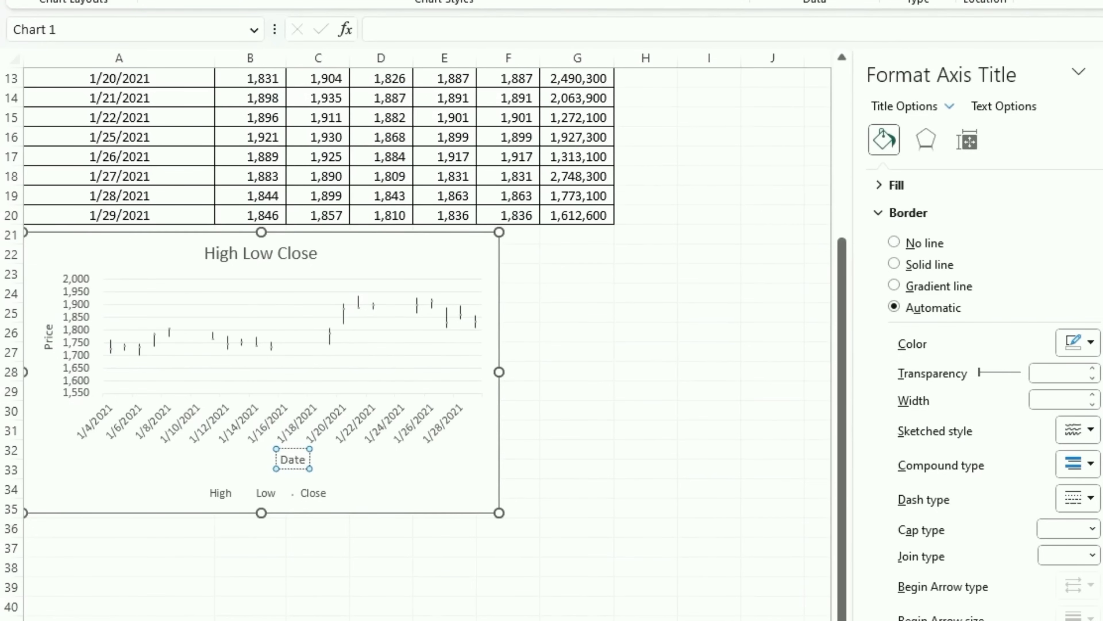
click(381, 586)
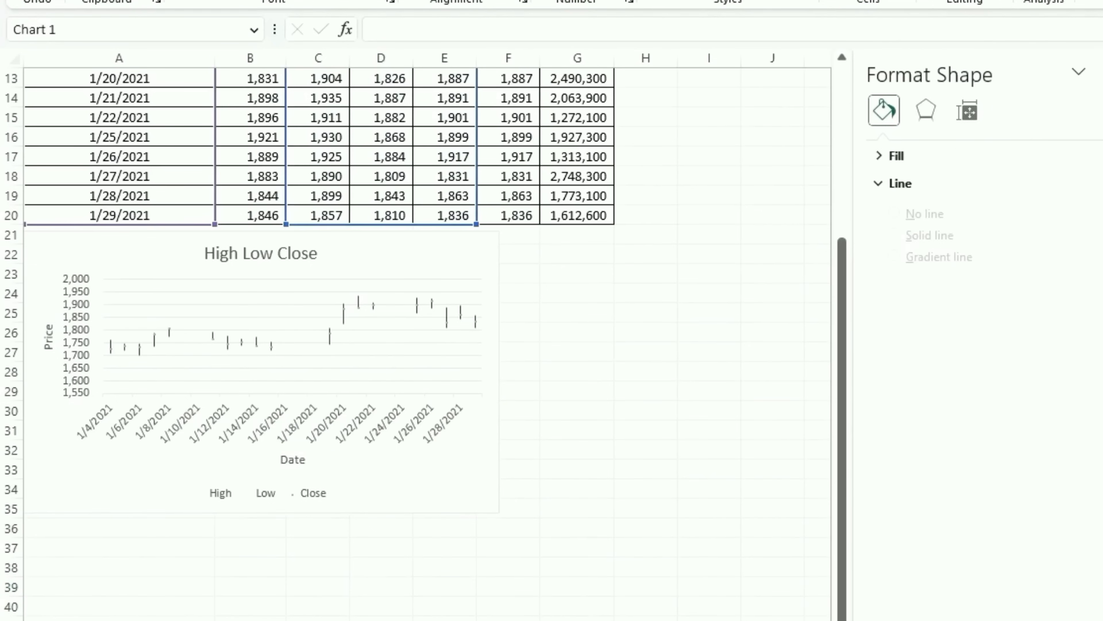
Enlarge the stock chart in both directions so it extends to column I and about row 41.
click(495, 508)
drag(498, 512, 725, 617)
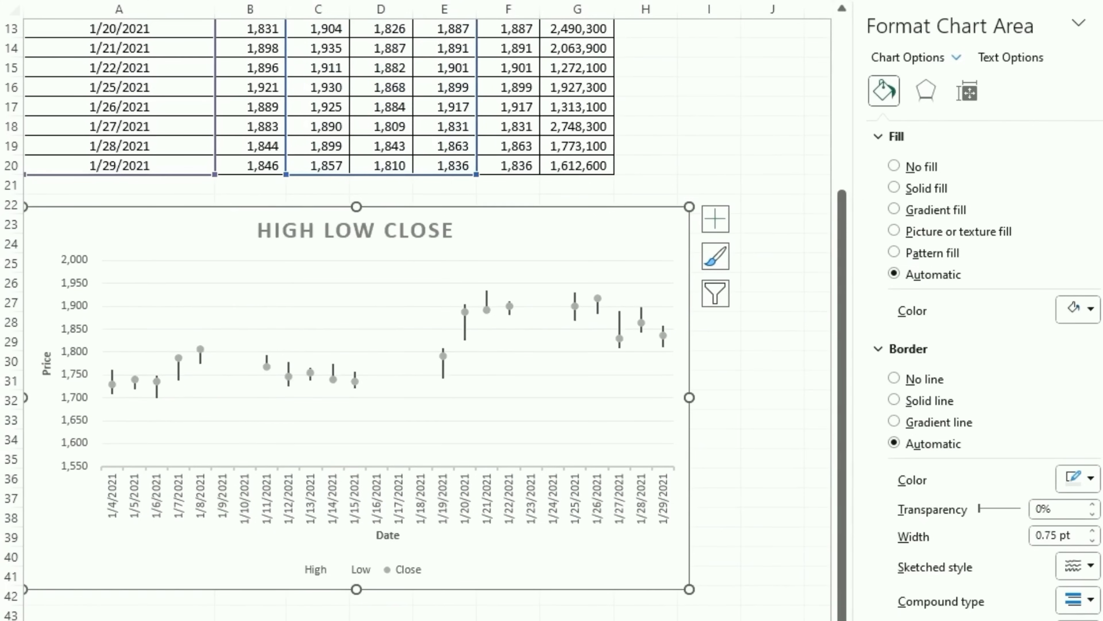
Give the High series in the stock chart a solid gray line.
click(316, 580)
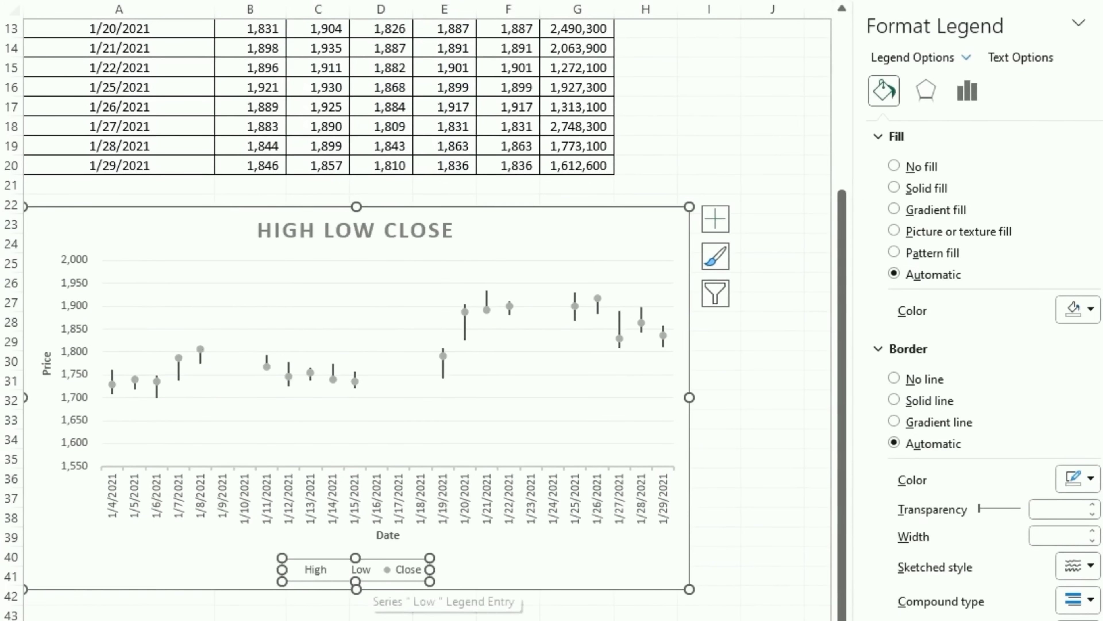
mouse_move(116, 372)
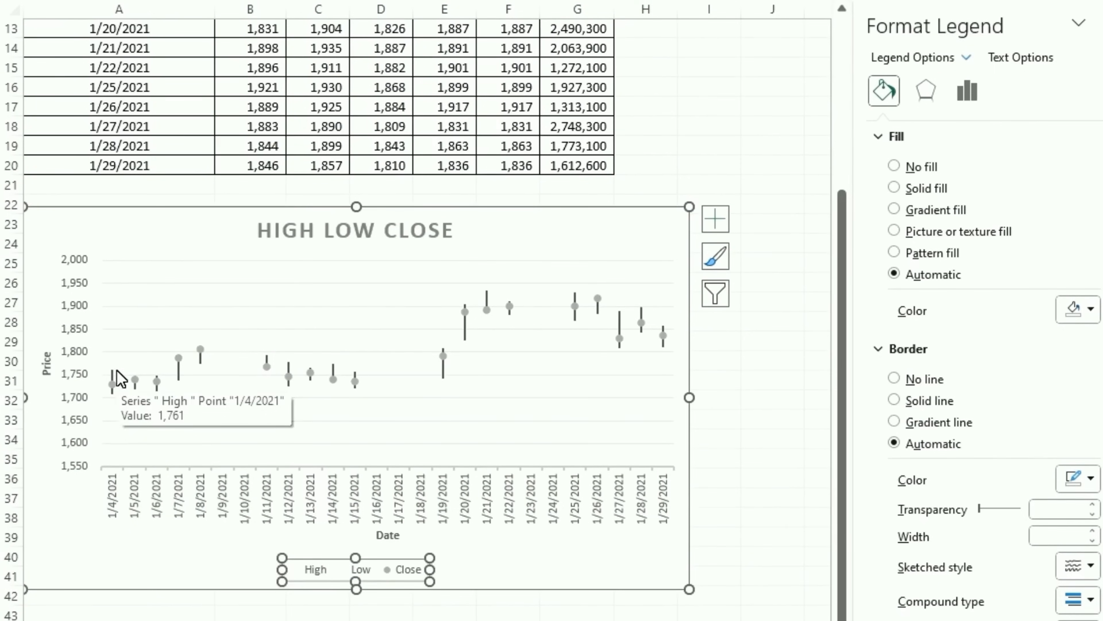
click(114, 373)
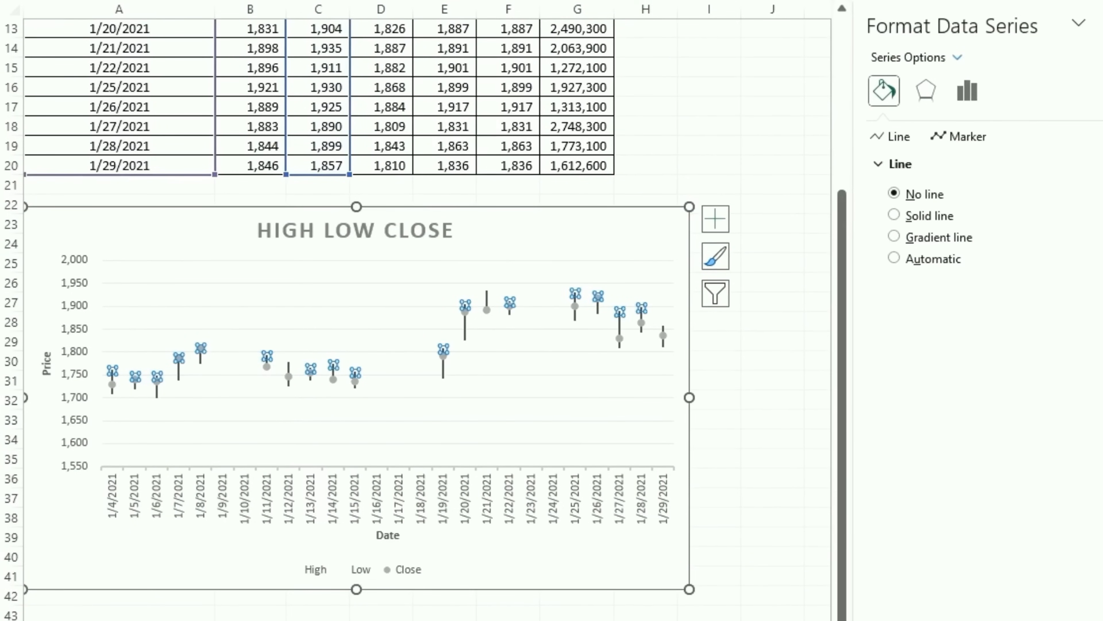
click(914, 218)
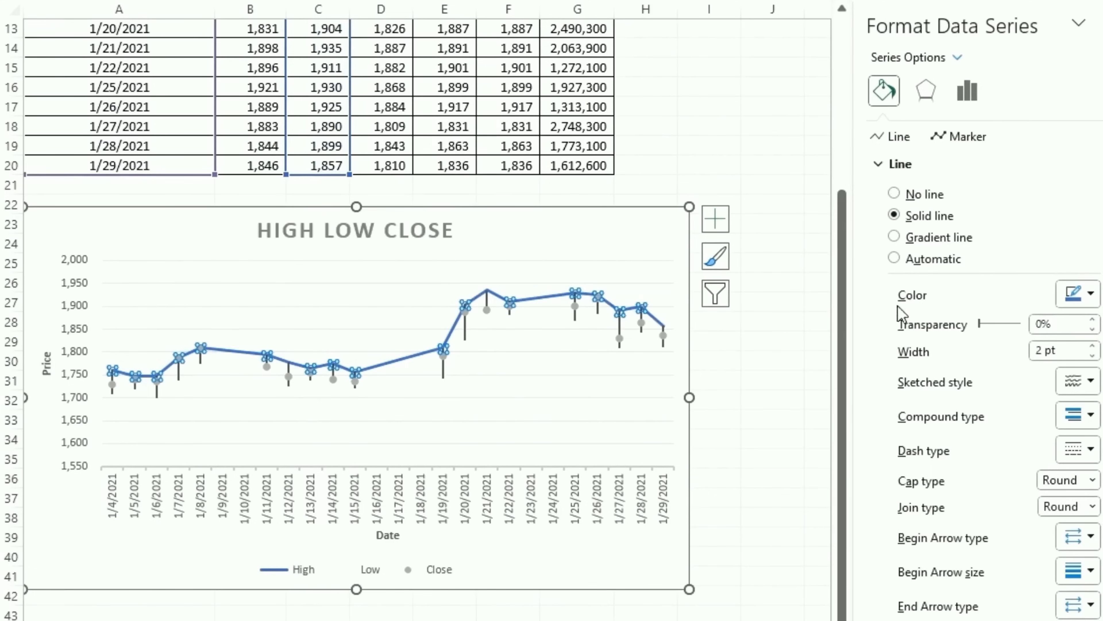
click(1081, 294)
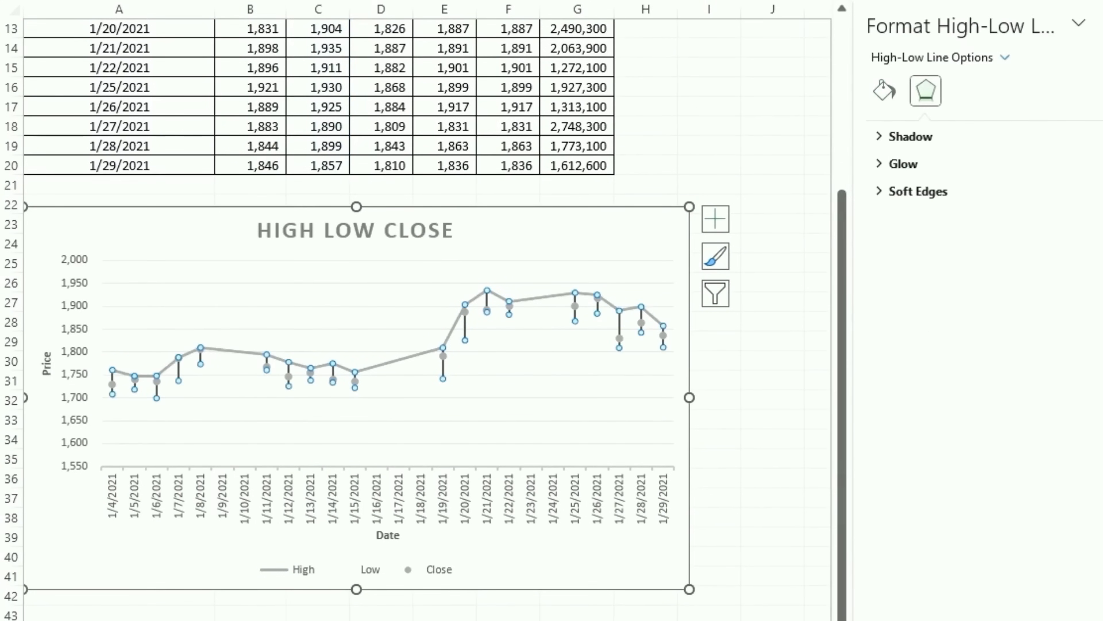
Give the Low series in the stock chart a solid line and open its line color choices.
click(113, 394)
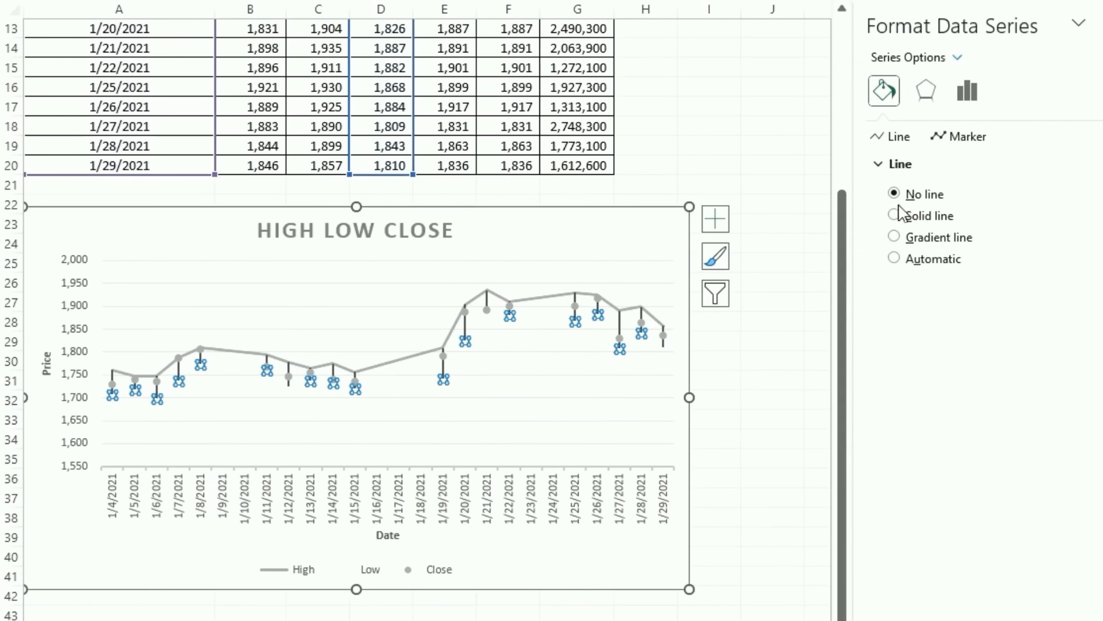
click(894, 215)
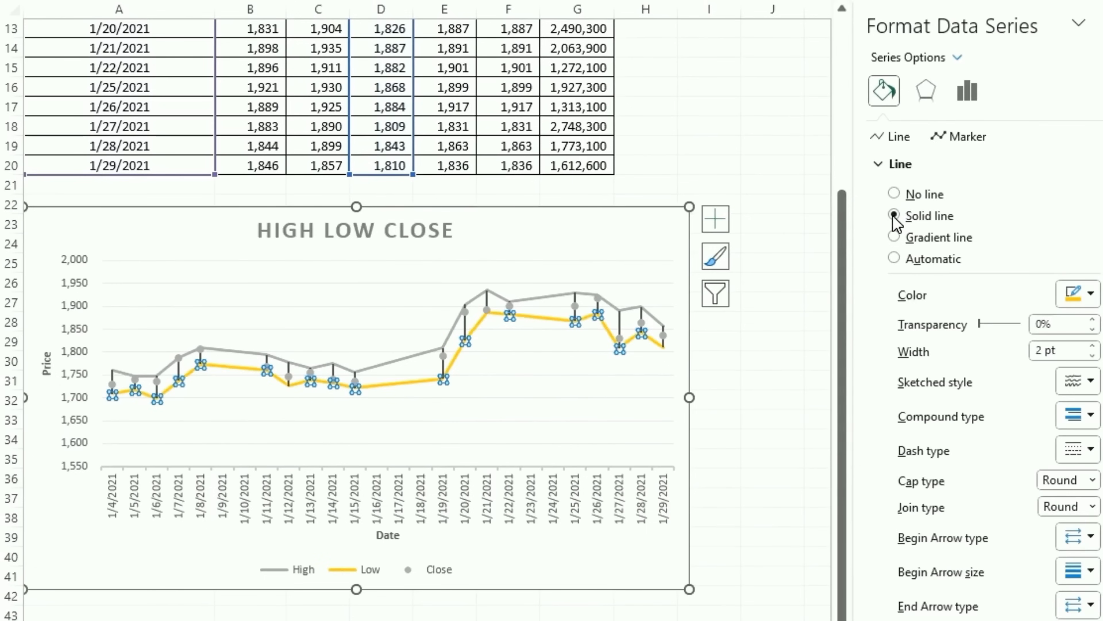
click(1088, 298)
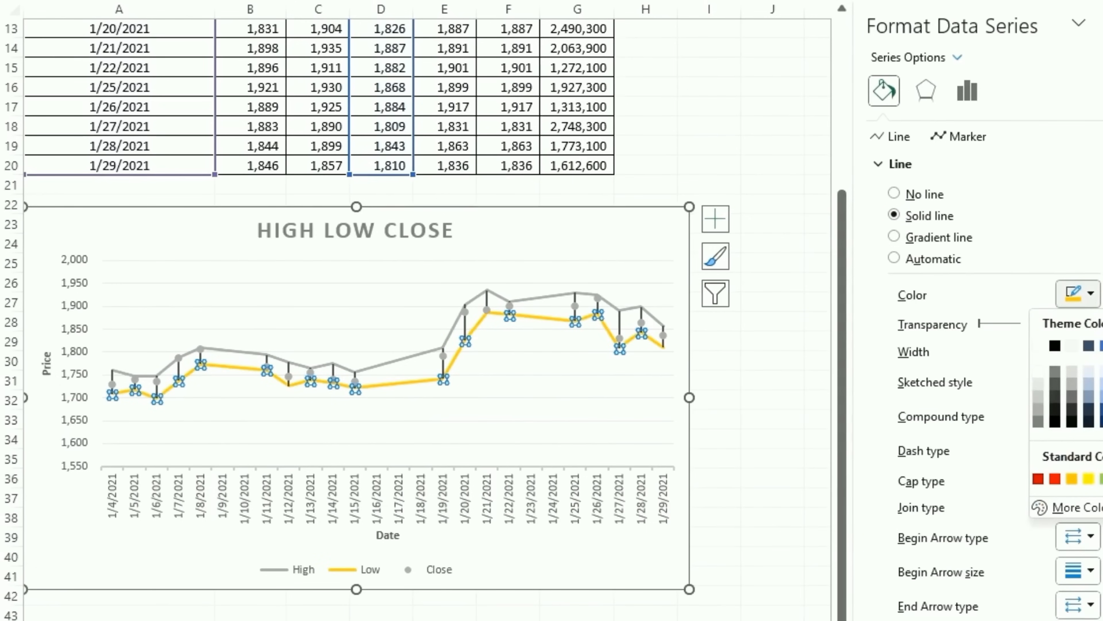
Switch to the customer profit sheet and examine the values in its Customer and Profit columns.
click(85, 415)
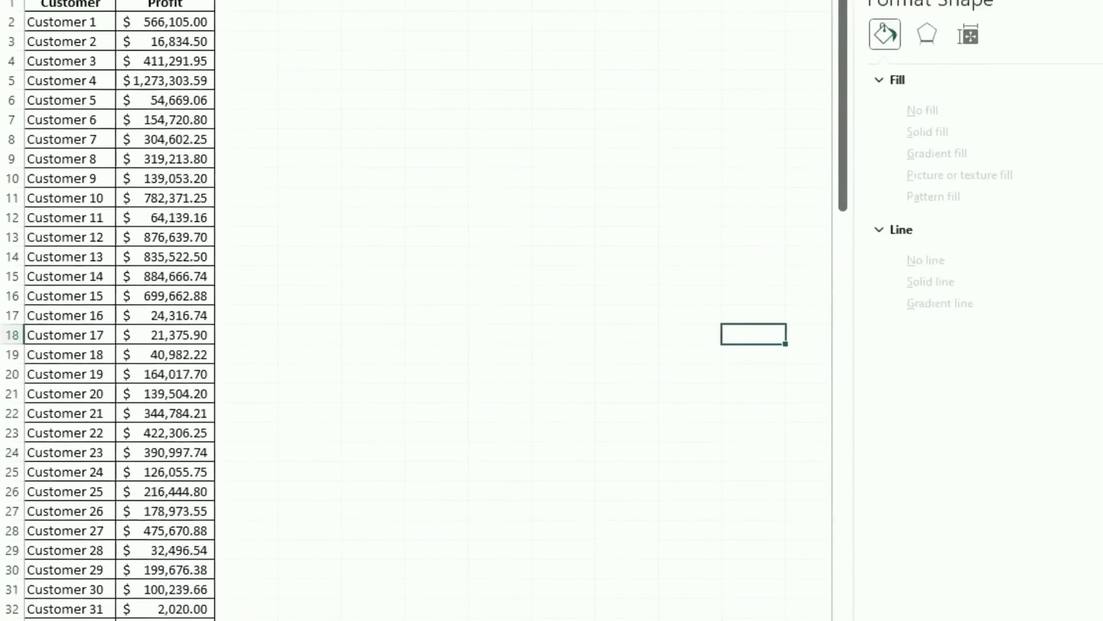
click(165, 47)
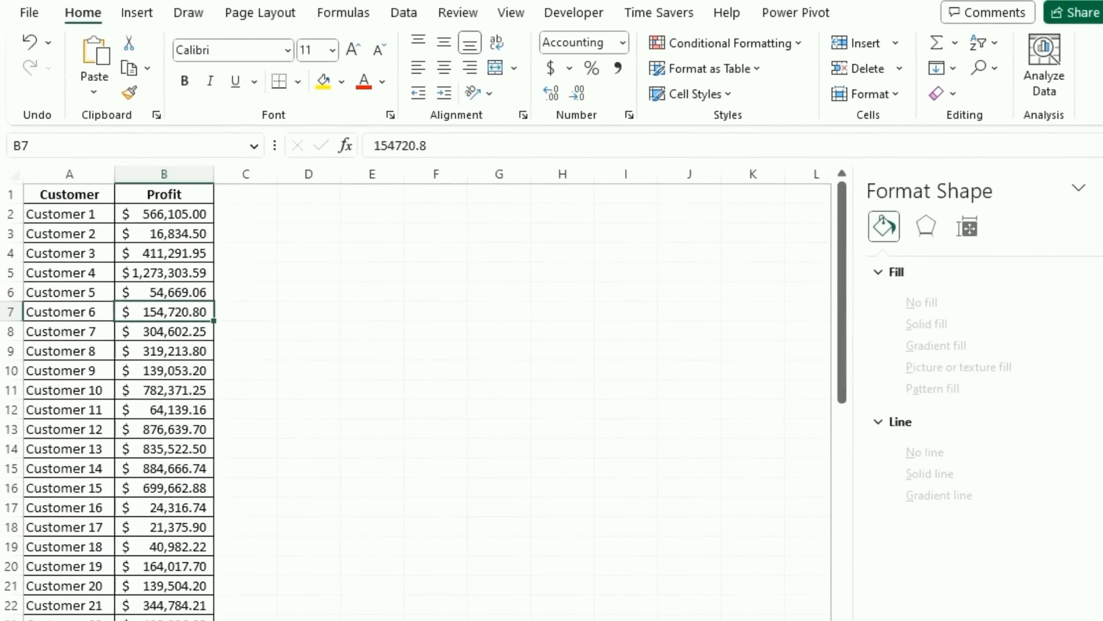
click(164, 390)
click(164, 195)
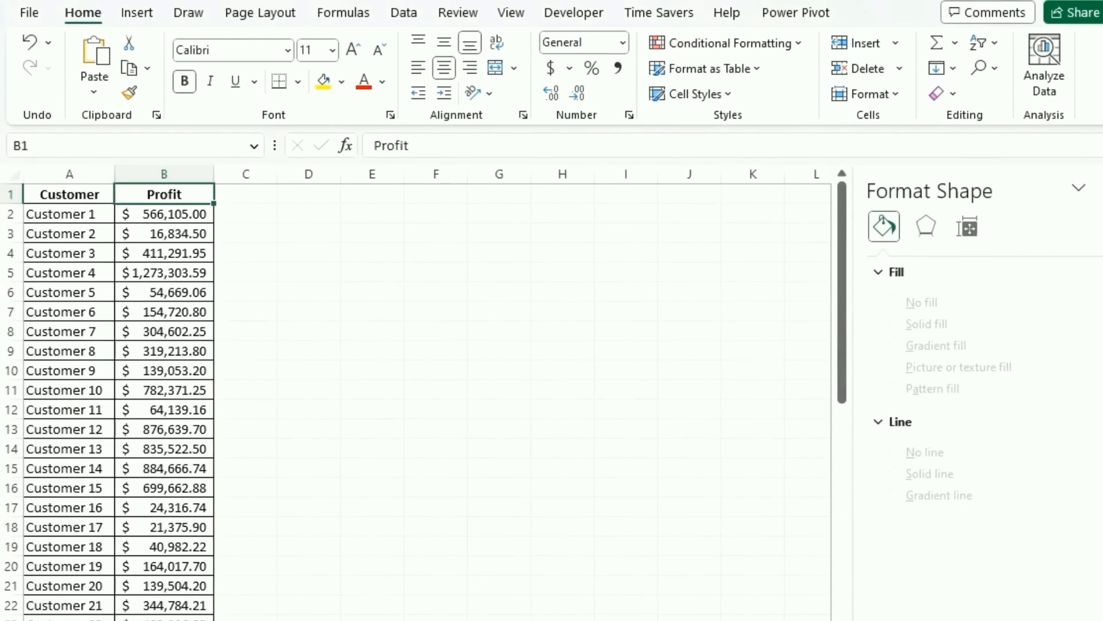
click(164, 214)
click(164, 292)
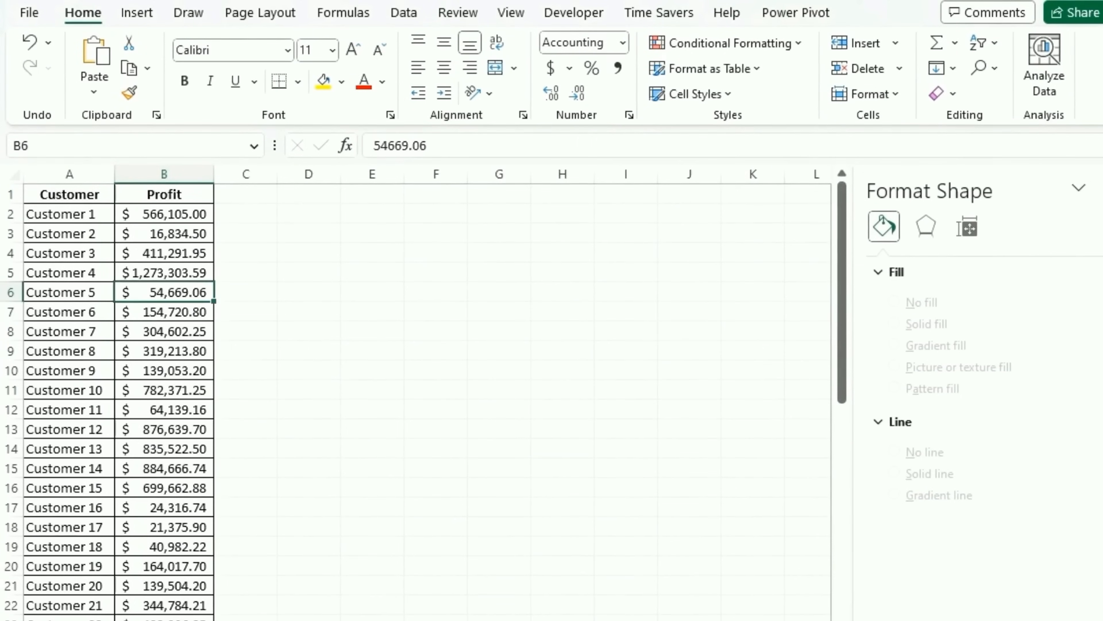
click(165, 233)
click(164, 370)
scroll(416, 391, down, 14)
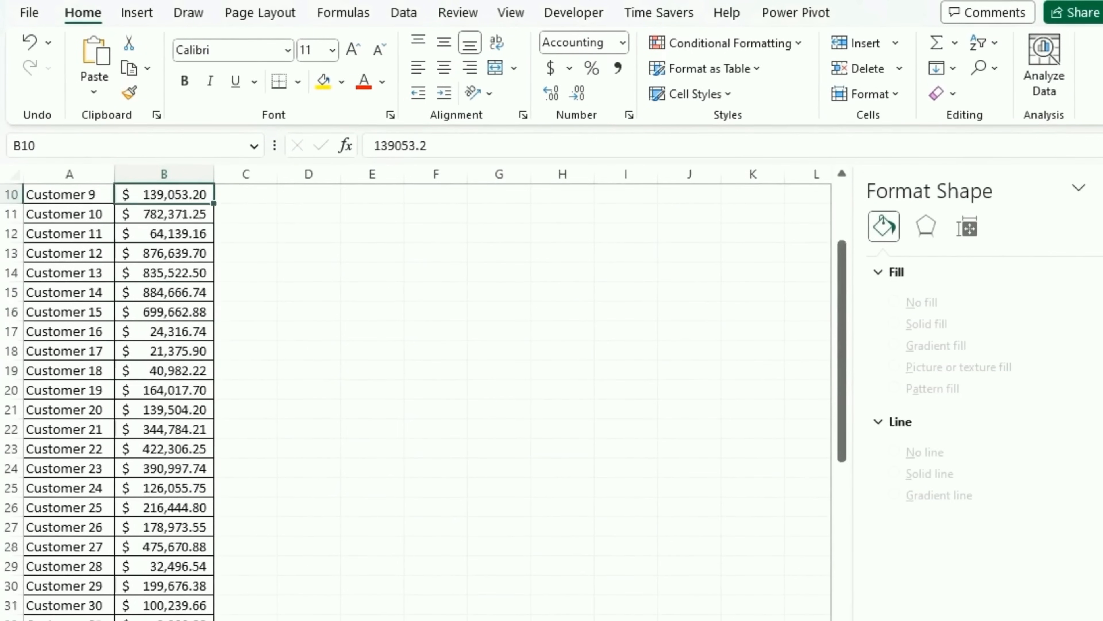
scroll(417, 391, up, 14)
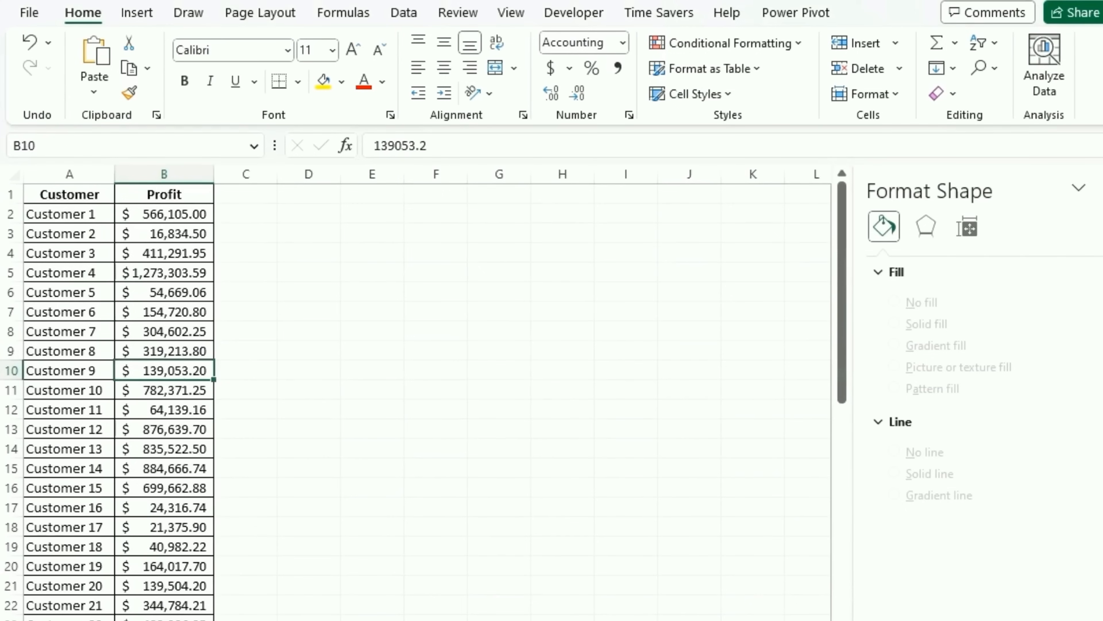
Insert a Histogram chart from the whole Customer and Profit table.
click(164, 233)
key(ctrl+a)
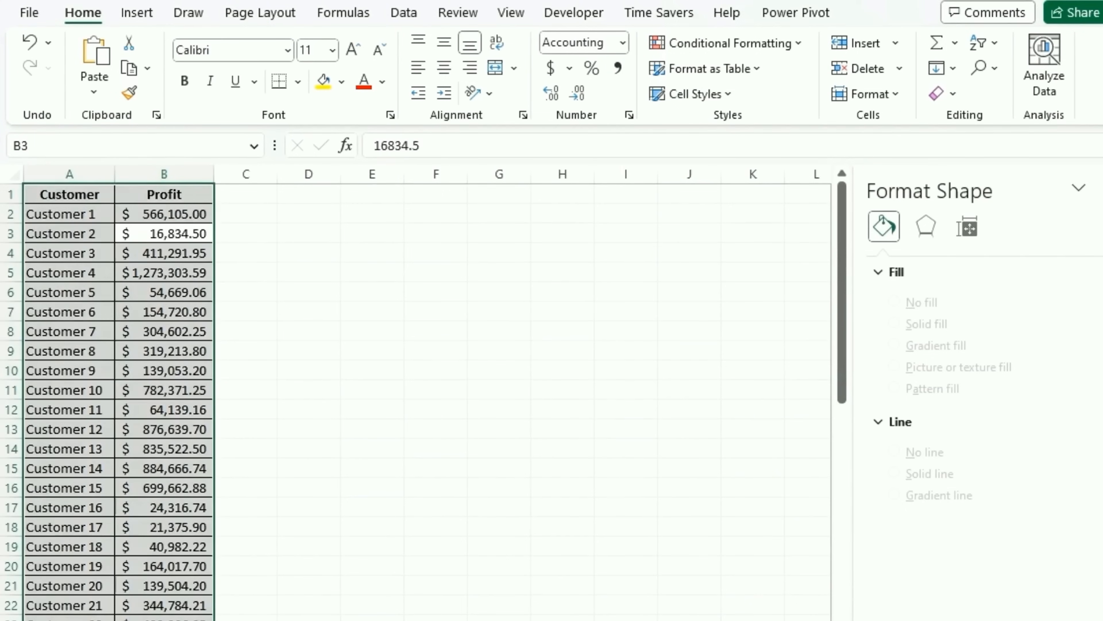
click(136, 12)
click(229, 84)
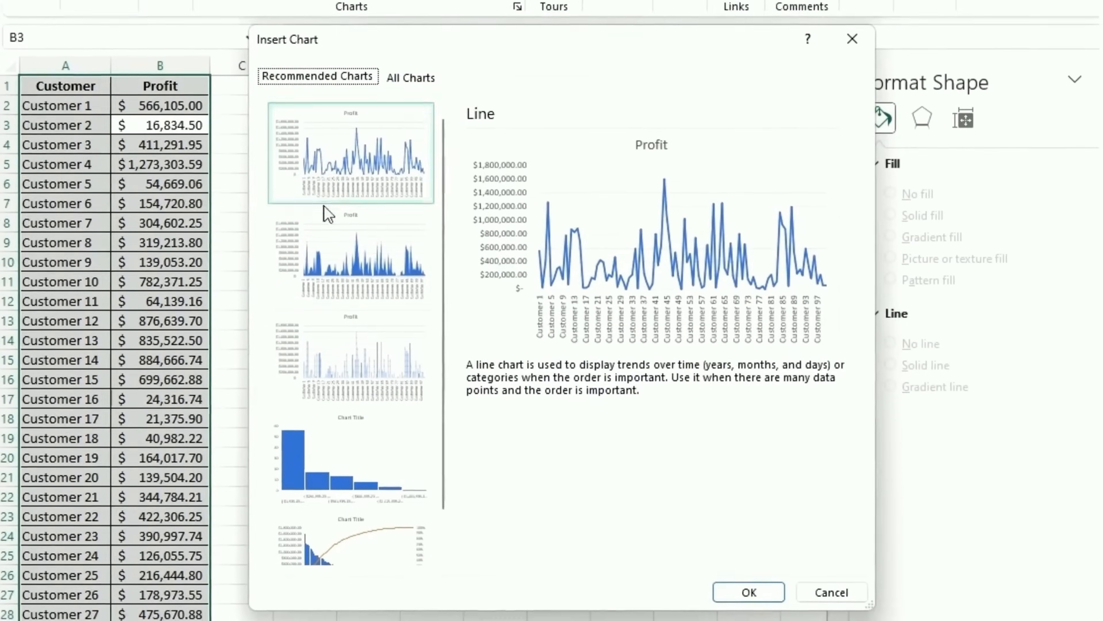
click(389, 79)
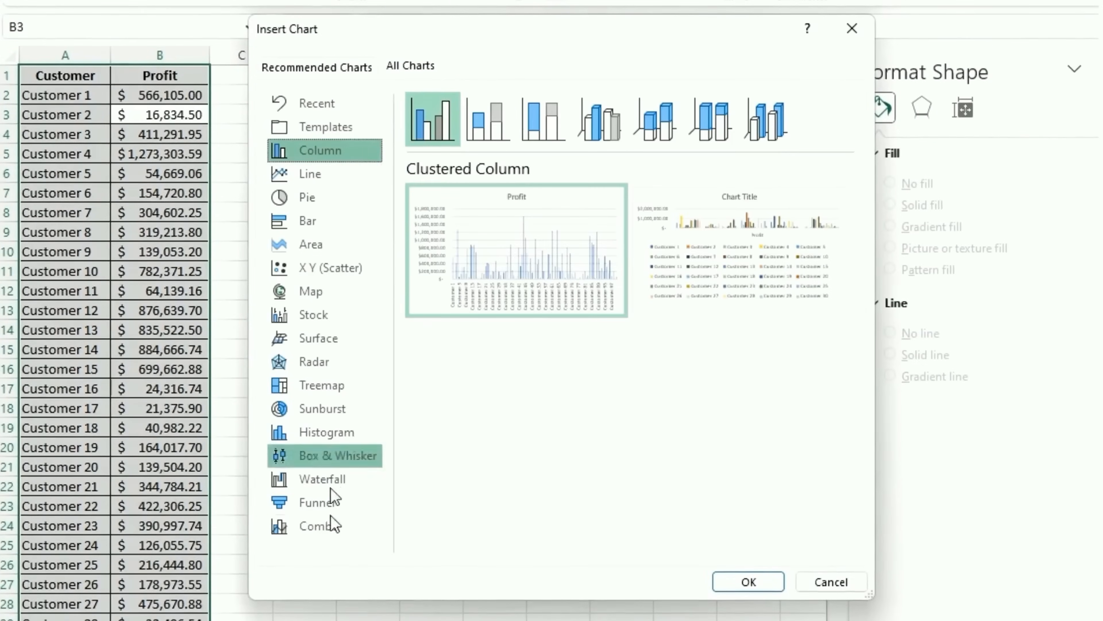
click(374, 435)
mouse_move(480, 283)
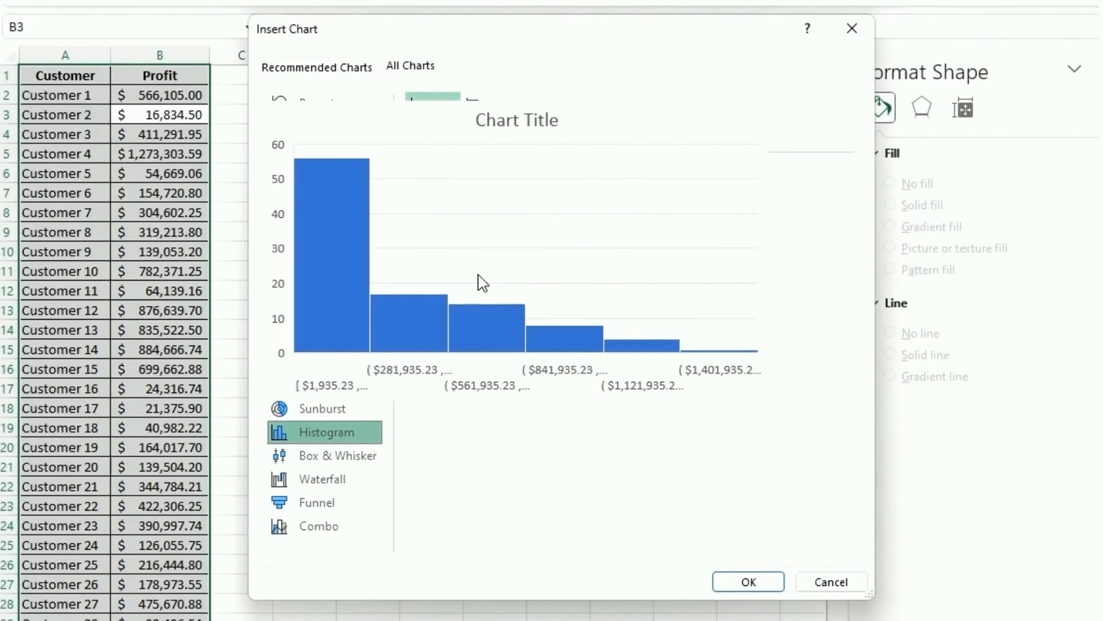
click(760, 585)
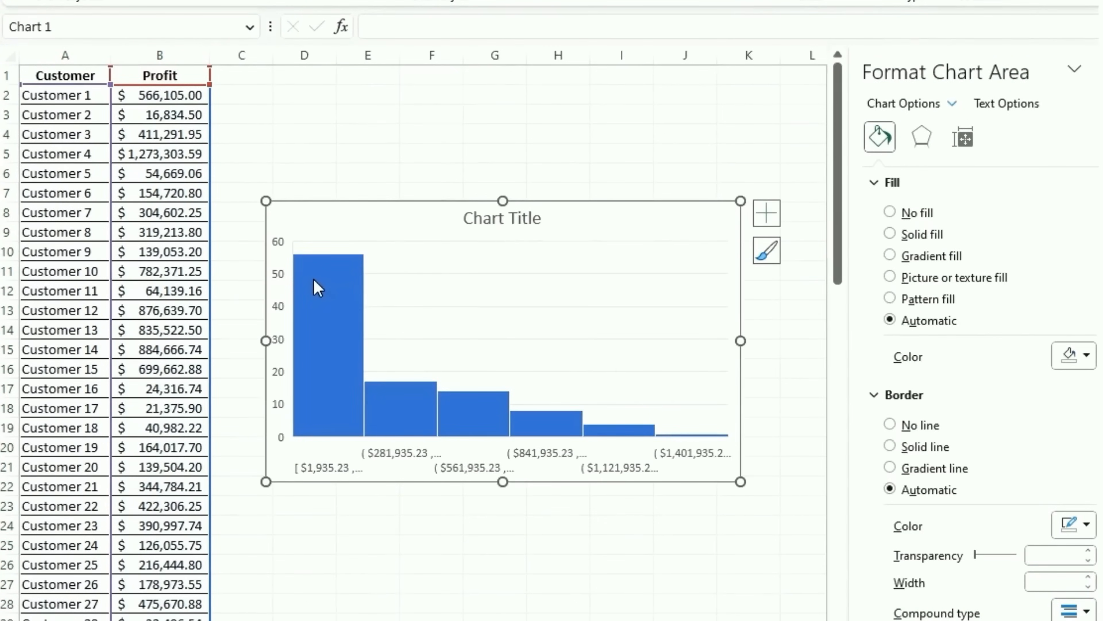
Set the histogram's chart title to "Customer Profit Range".
scroll(348, 433, down, 1)
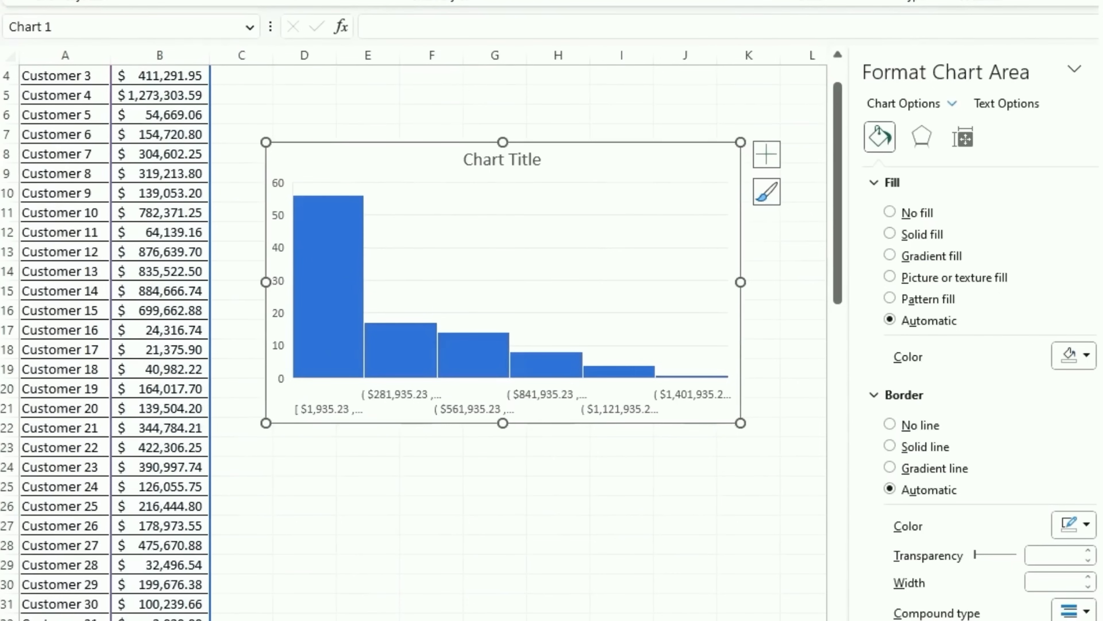
click(512, 160)
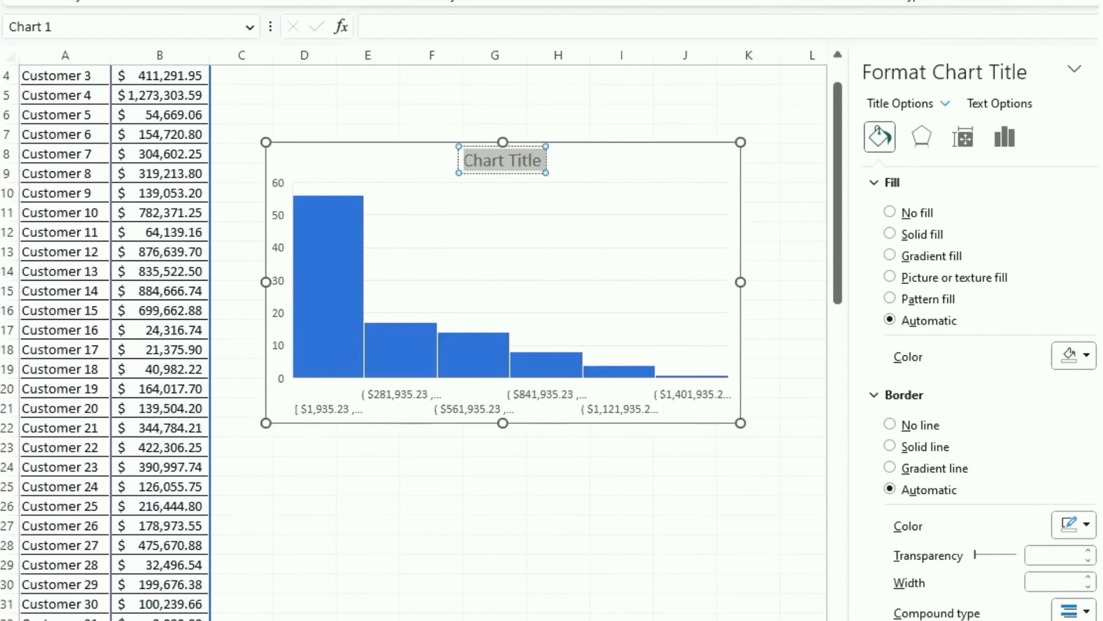
text(Customer Prod)
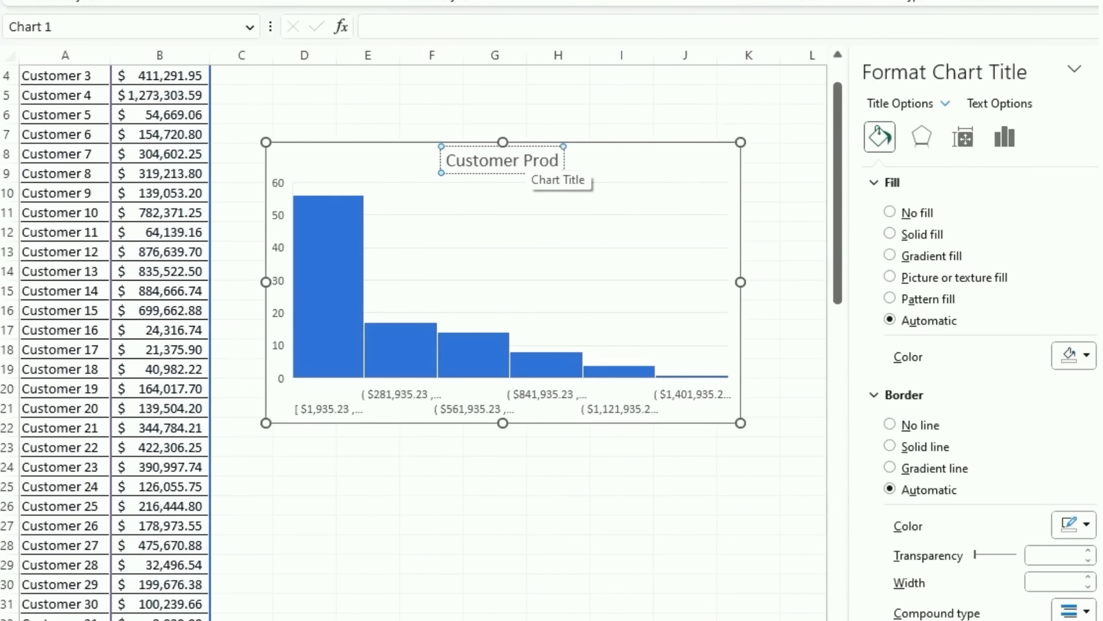
key(BackSpace)
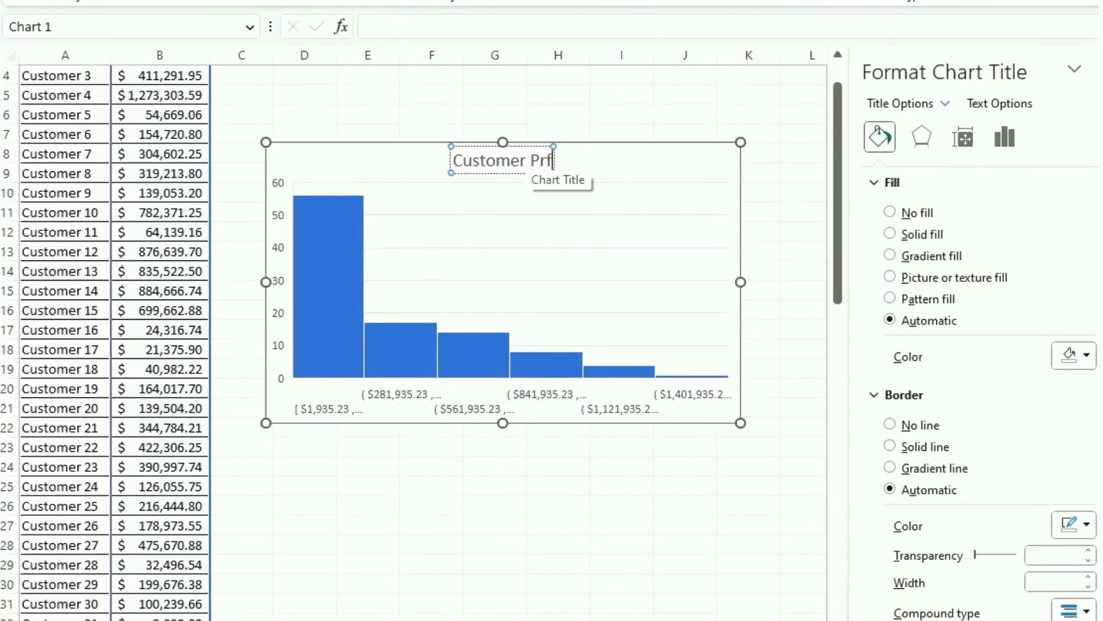
text(d)
key(BackSpace)
text(fit Range)
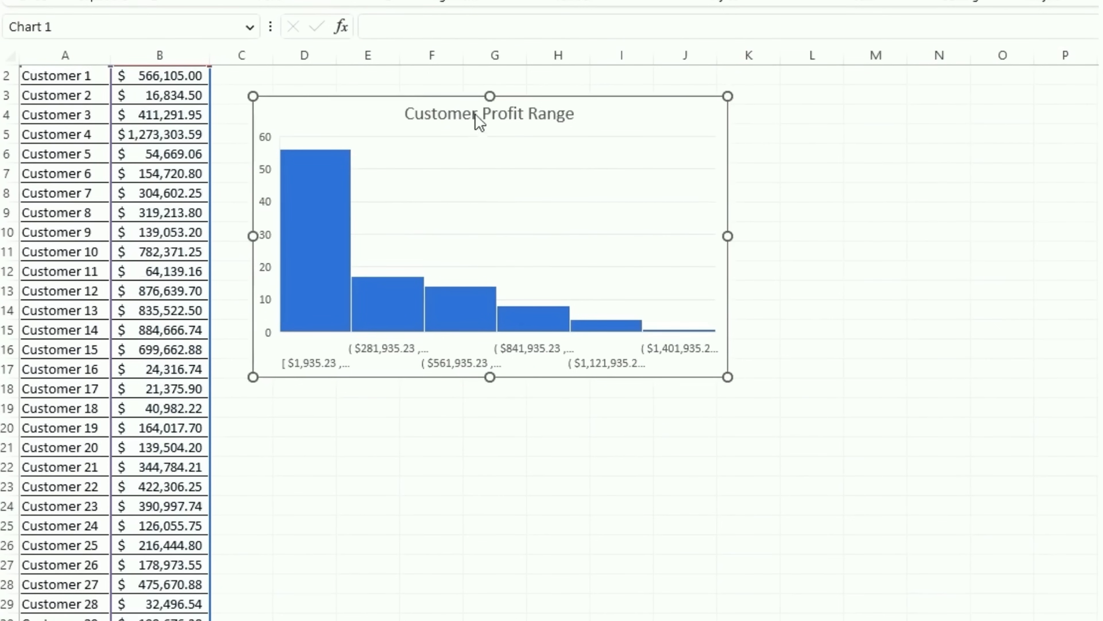
Add data labels to the Customer Profit Range histogram and widen the chart to column P.
click(754, 108)
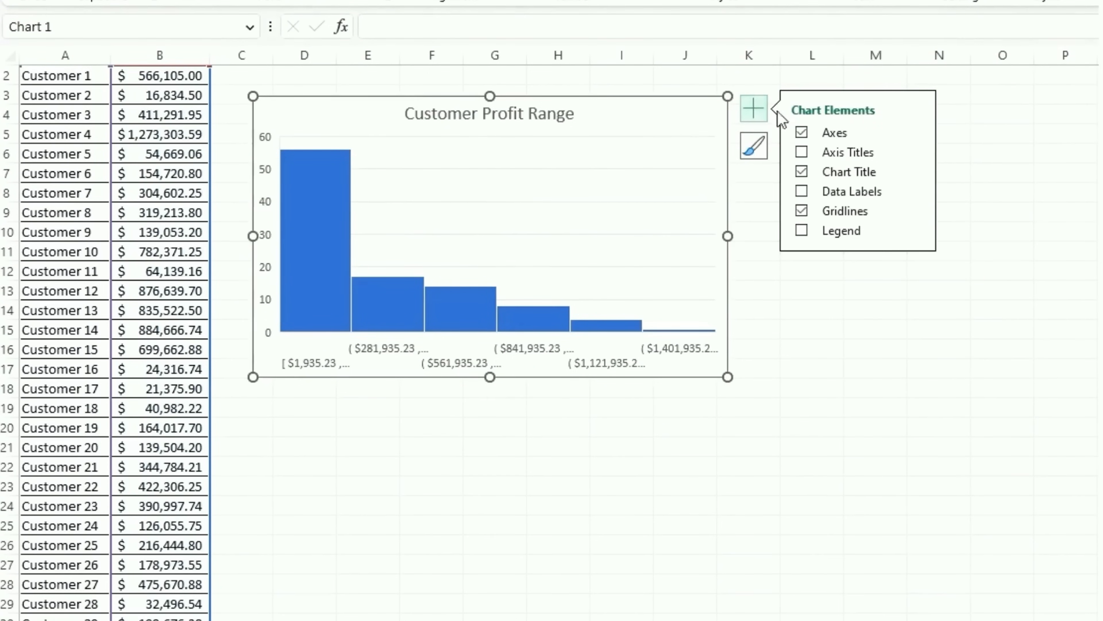
click(801, 192)
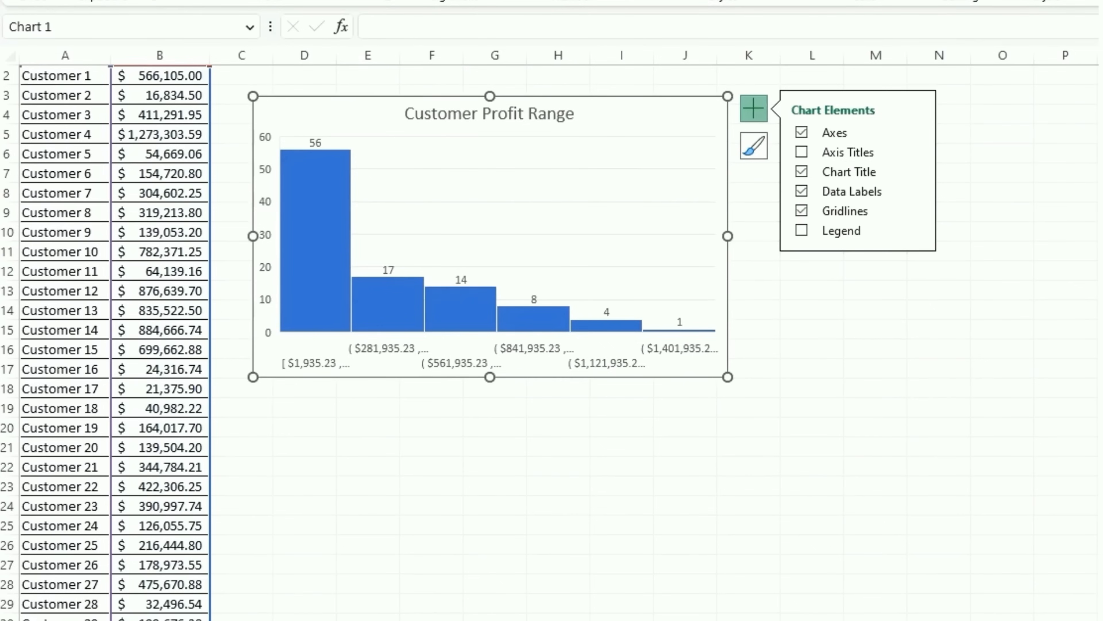
click(543, 115)
key(Escape)
drag(734, 236, 1053, 237)
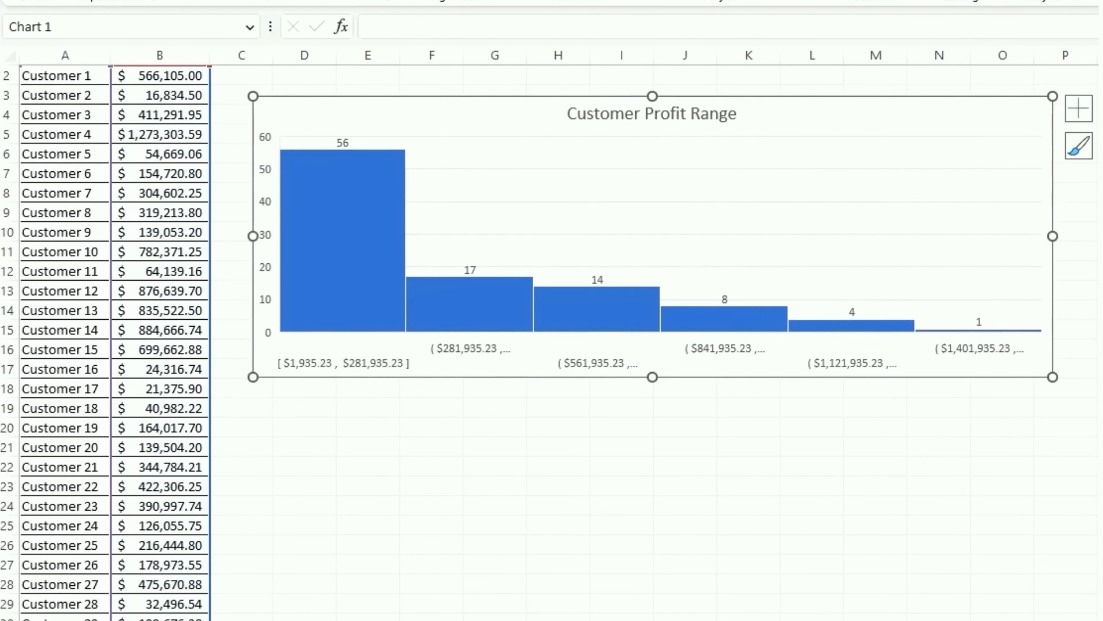
Widen the Customer Profit Range histogram to about the end of column R.
scroll(561, 339, right, 1)
drag(962, 235, 1099, 236)
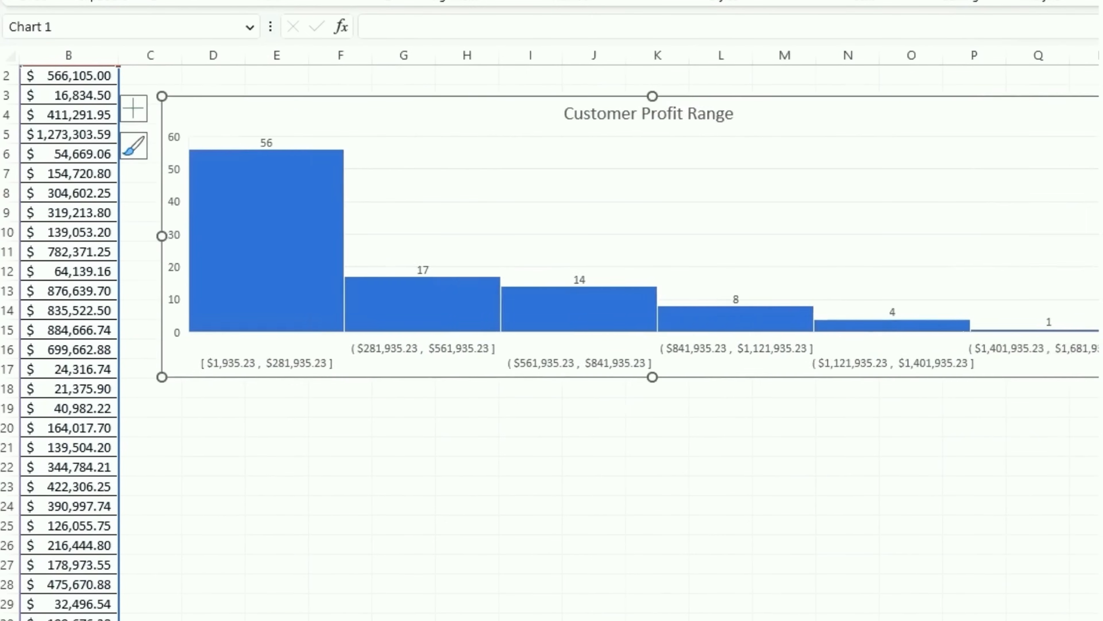
scroll(551, 339, right, 1)
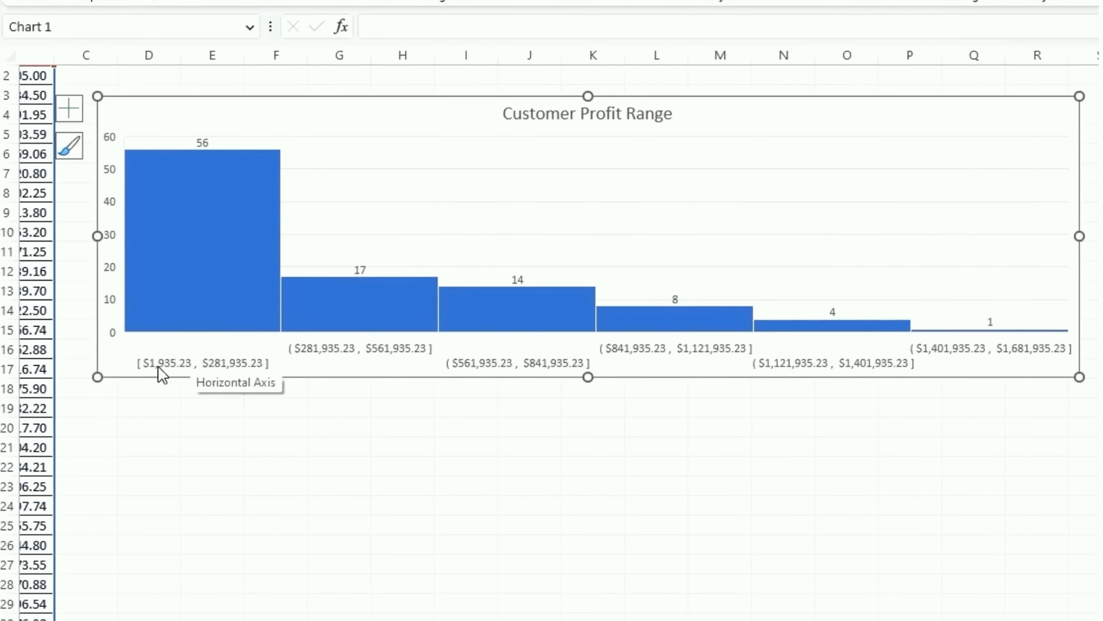
Set the bin width on the histogram's horizontal axis to 300000.
double_click(201, 366)
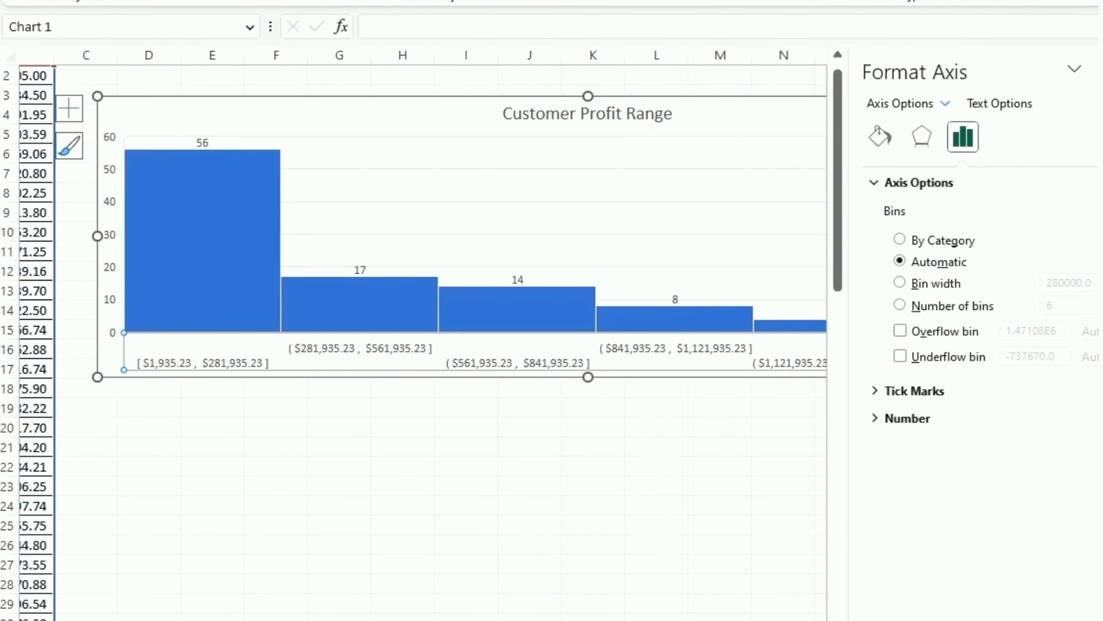
click(900, 282)
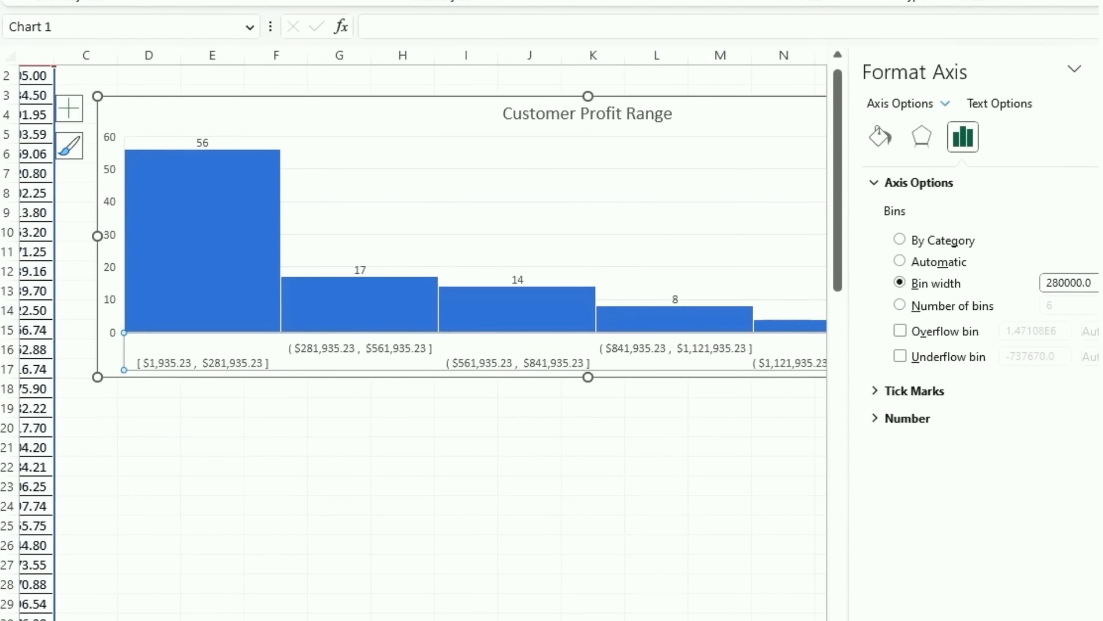
key(Tab)
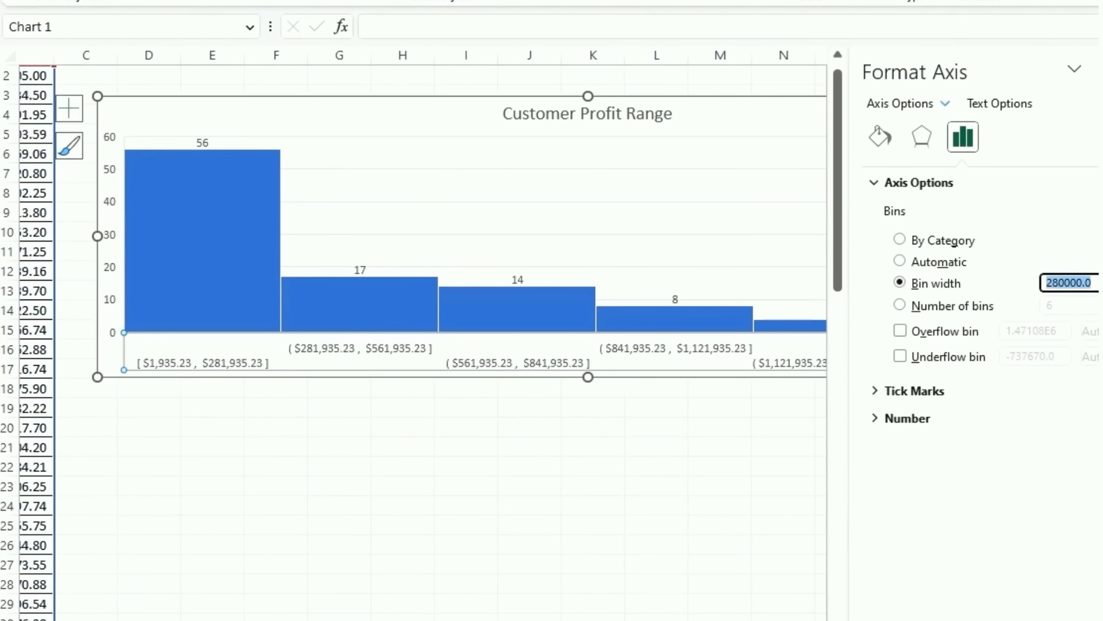
text(300)
key(Return)
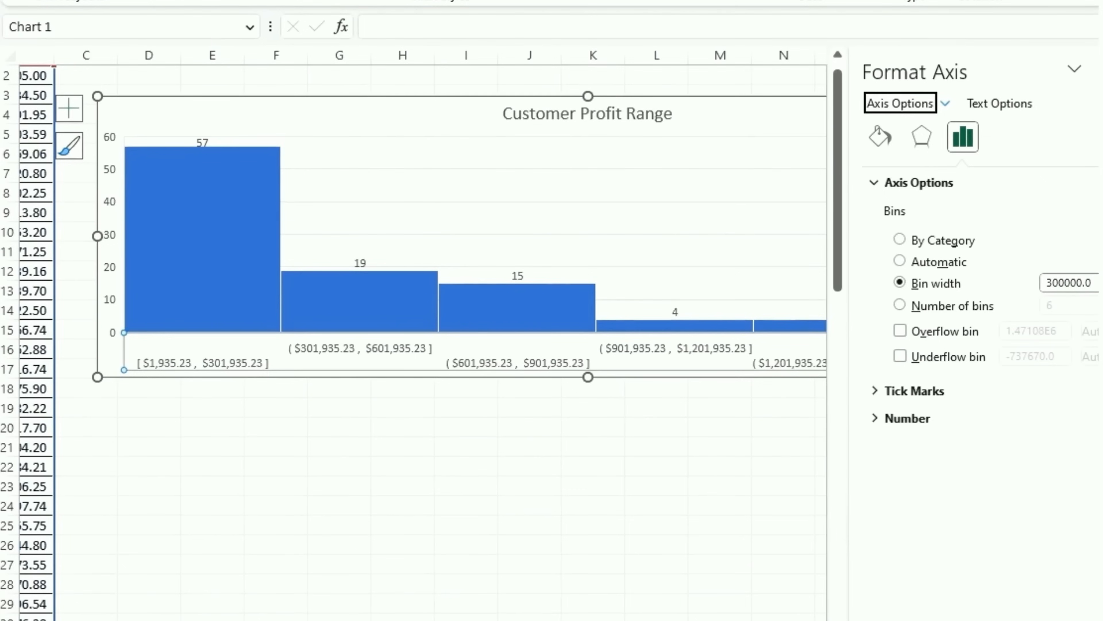
click(656, 485)
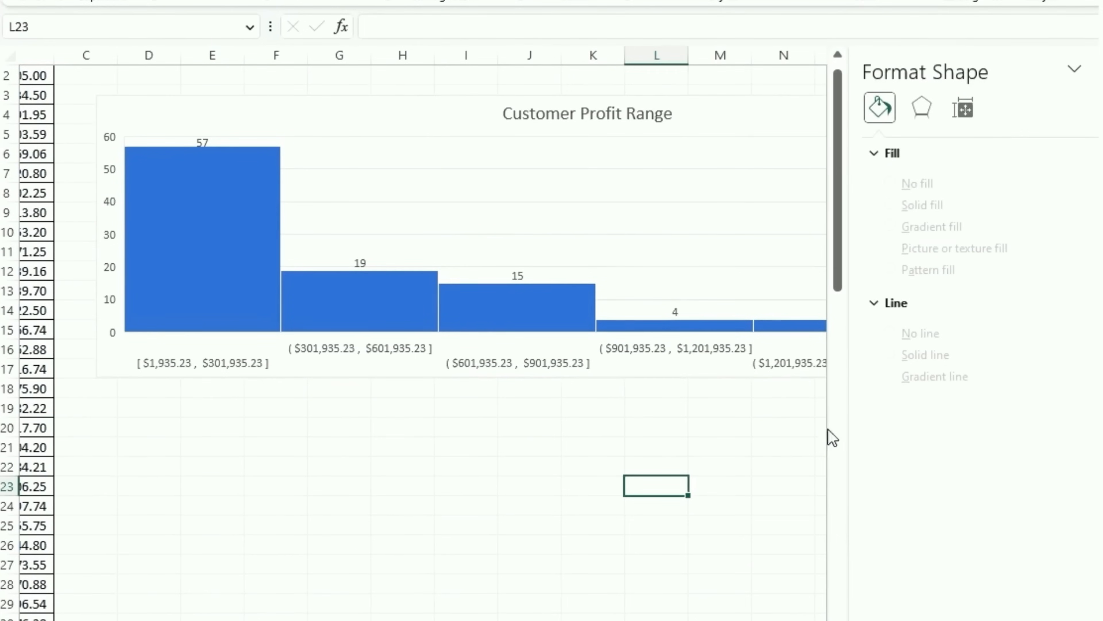
scroll(206, 373, right, 4)
scroll(482, 387, left, 5)
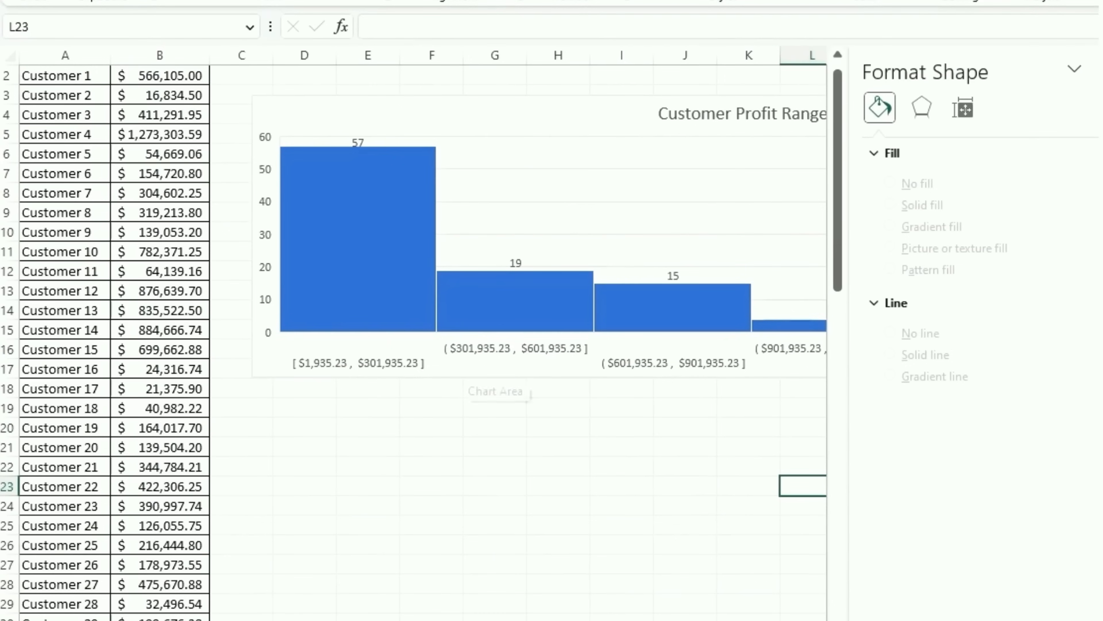
Switch the histogram's horizontal axis to a fixed number of bins and set it to 5.
click(491, 354)
click(489, 356)
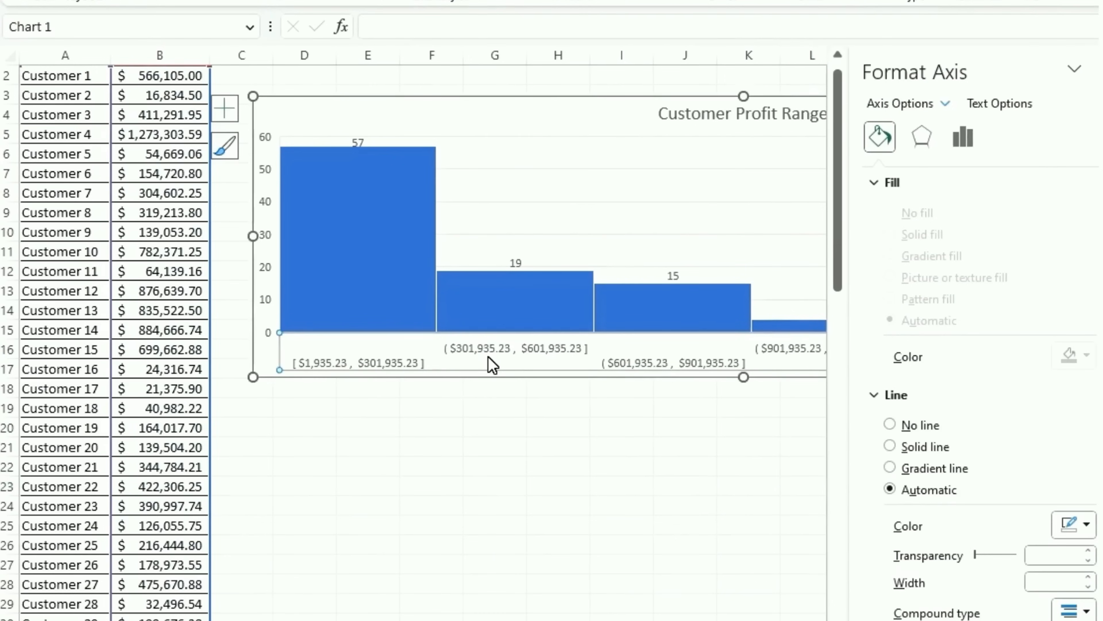
click(963, 137)
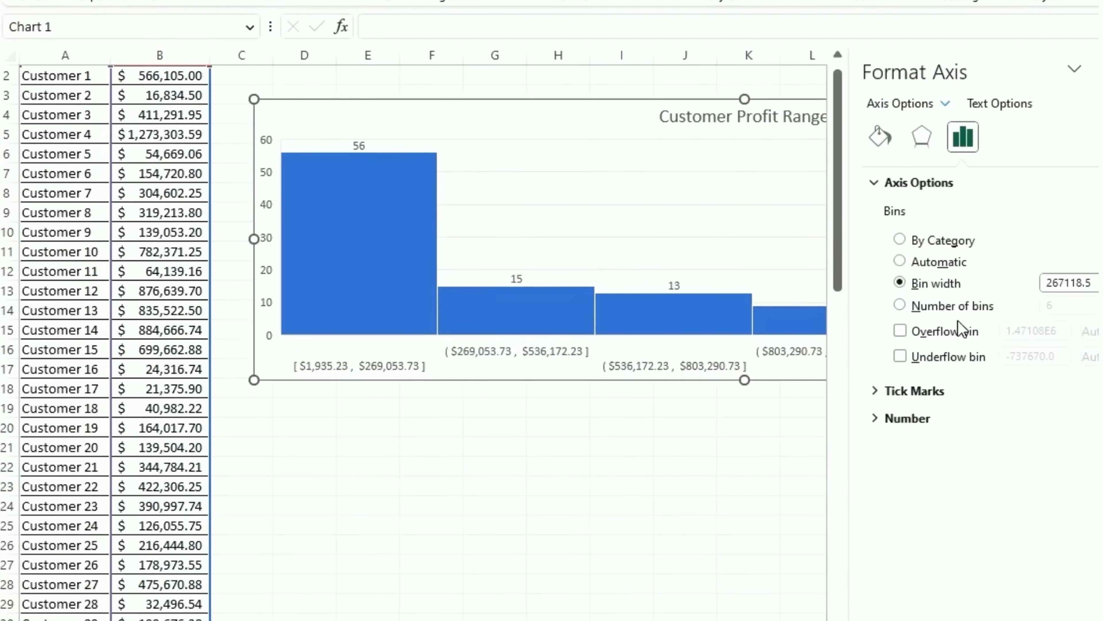
click(899, 305)
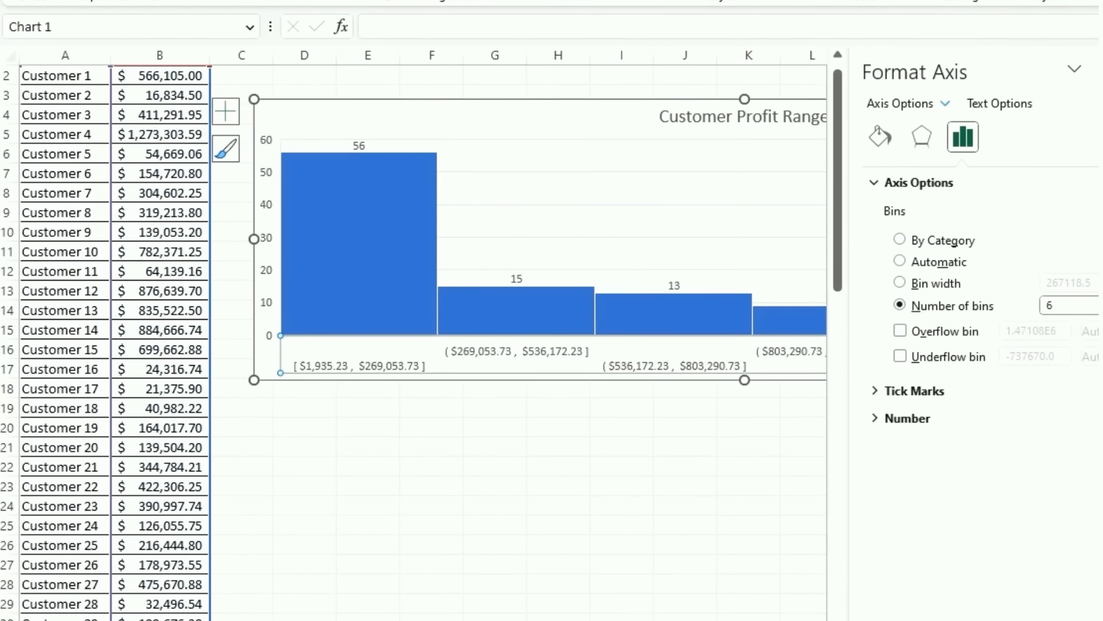
double_click(1049, 305)
key(BackSpace)
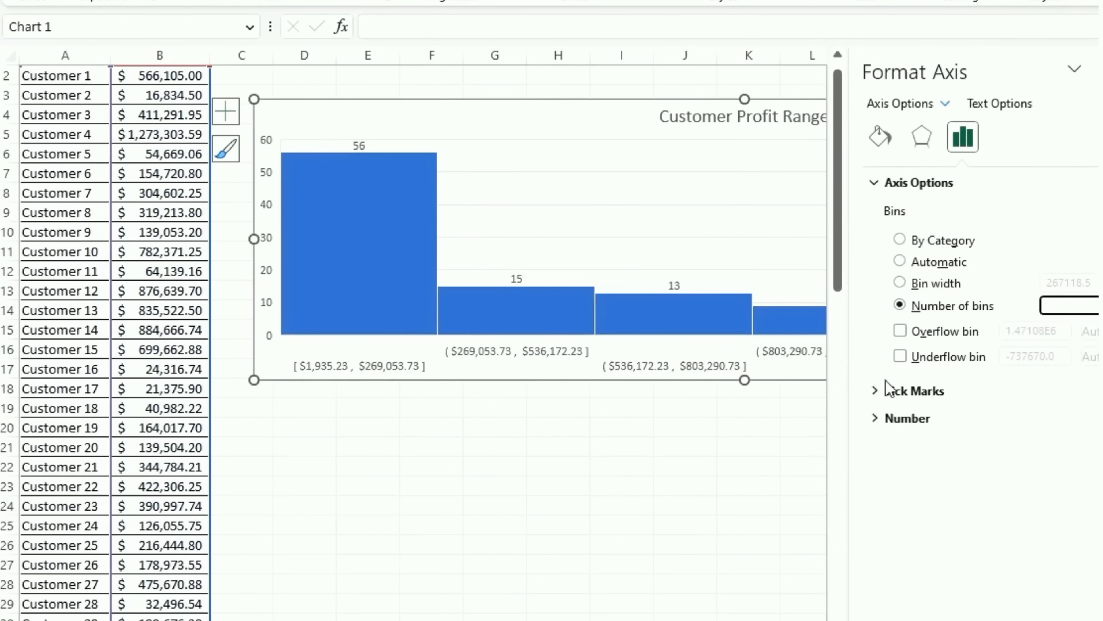
click(621, 564)
scroll(423, 304, right, 5)
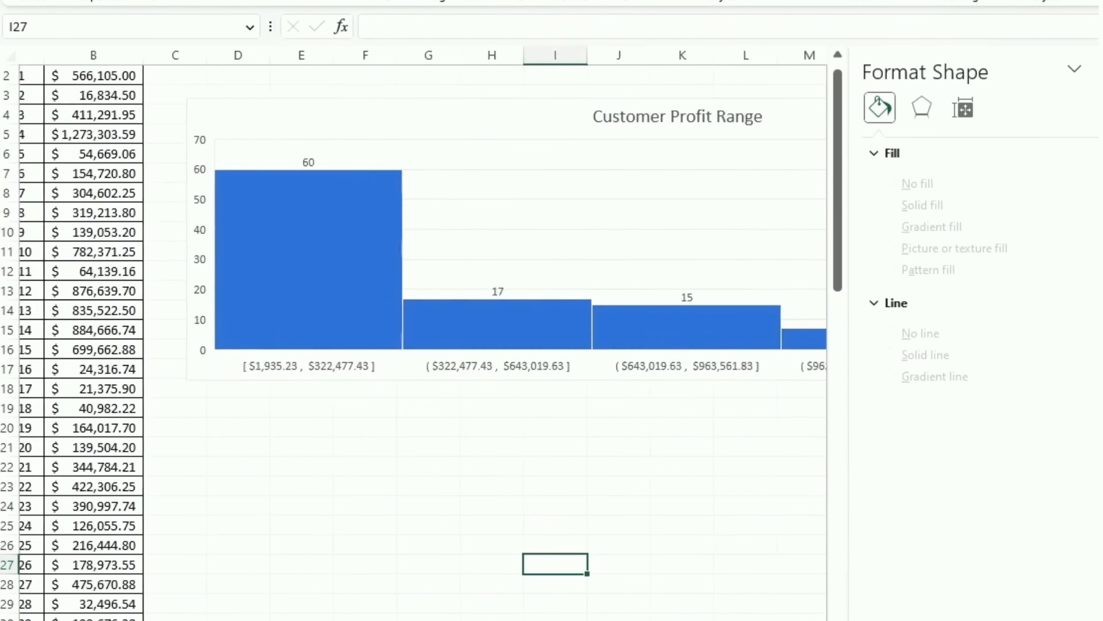
scroll(423, 304, left, 2)
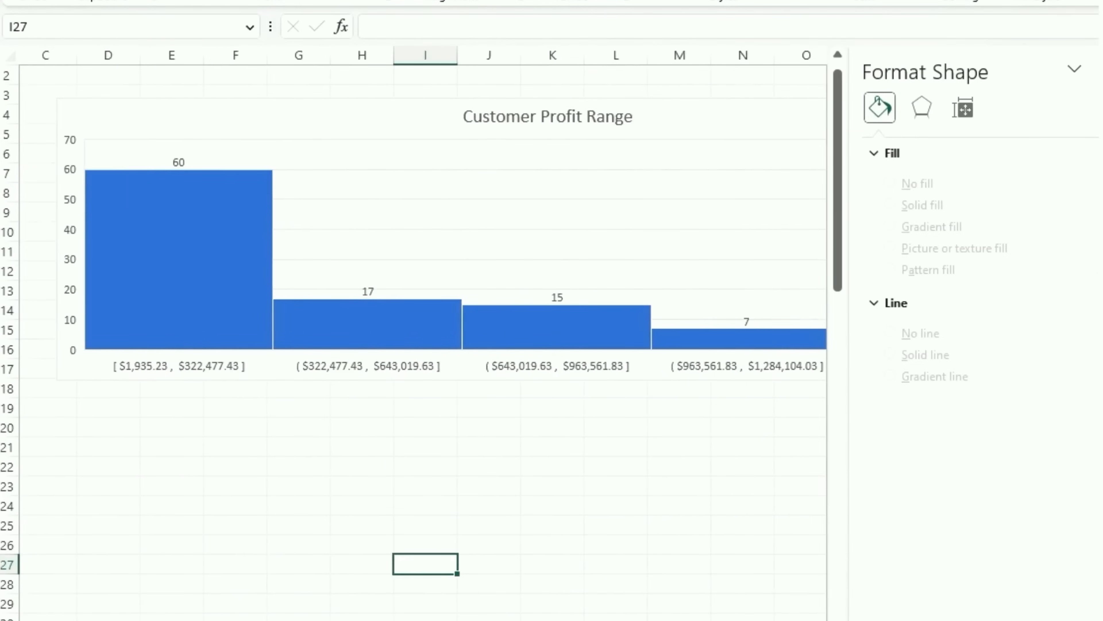
scroll(424, 305, right, 3)
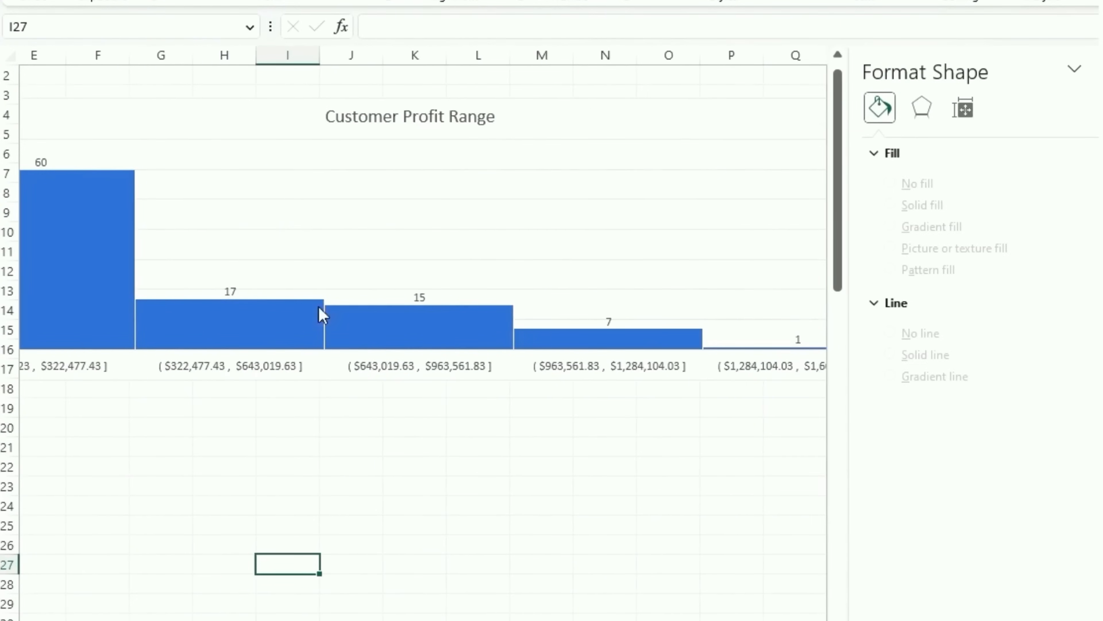
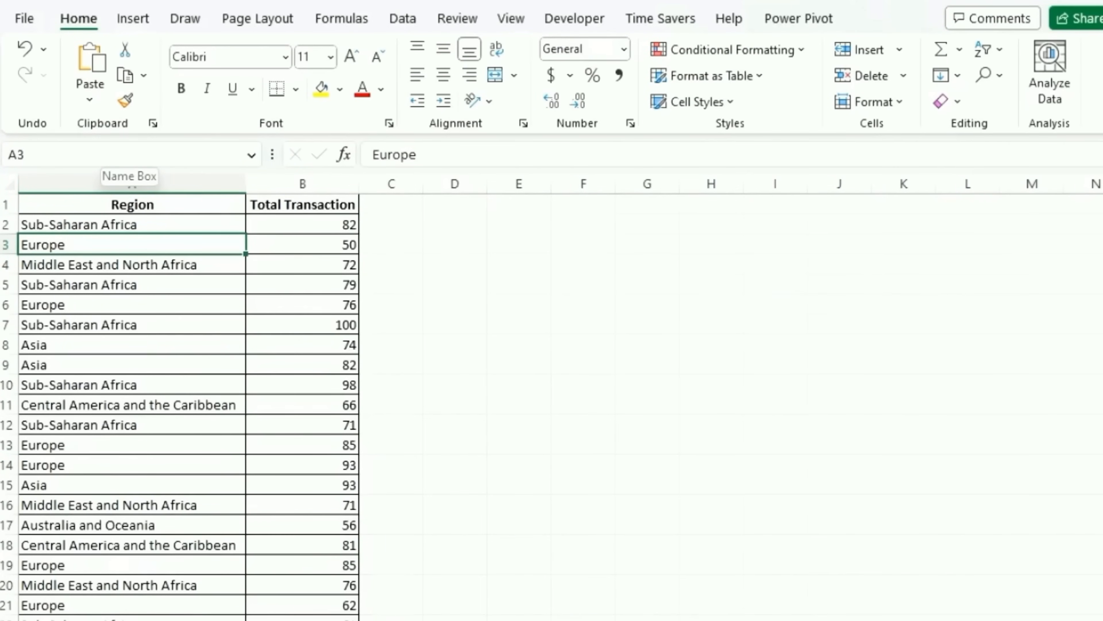
Insert a Pareto chart from the whole Region and Total Transaction table.
click(131, 304)
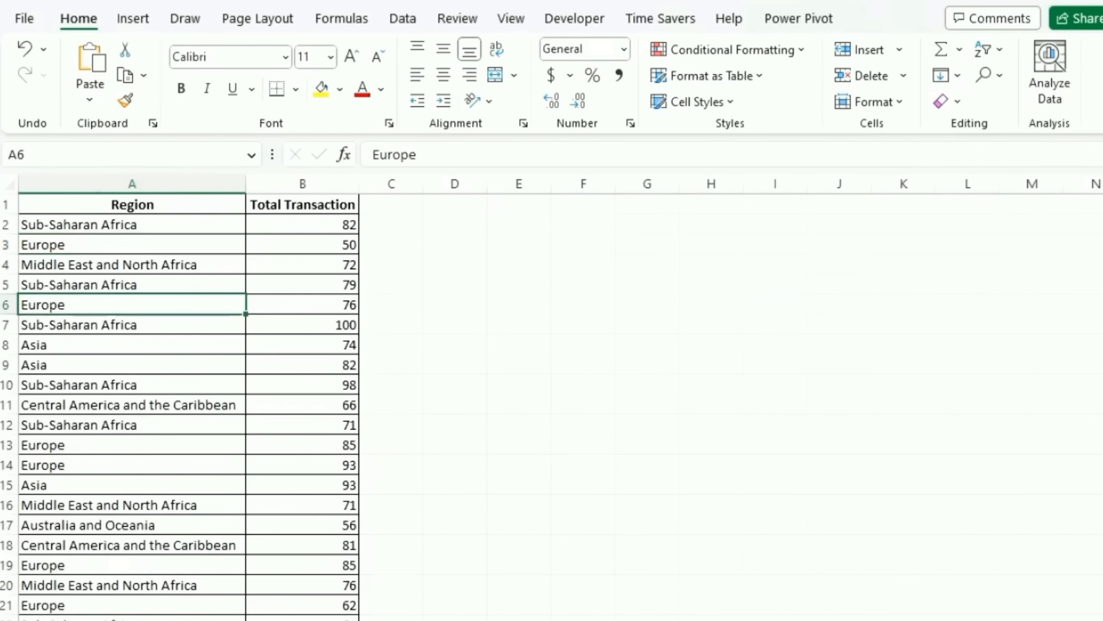
drag(131, 245, 302, 245)
click(131, 285)
key(ctrl+a)
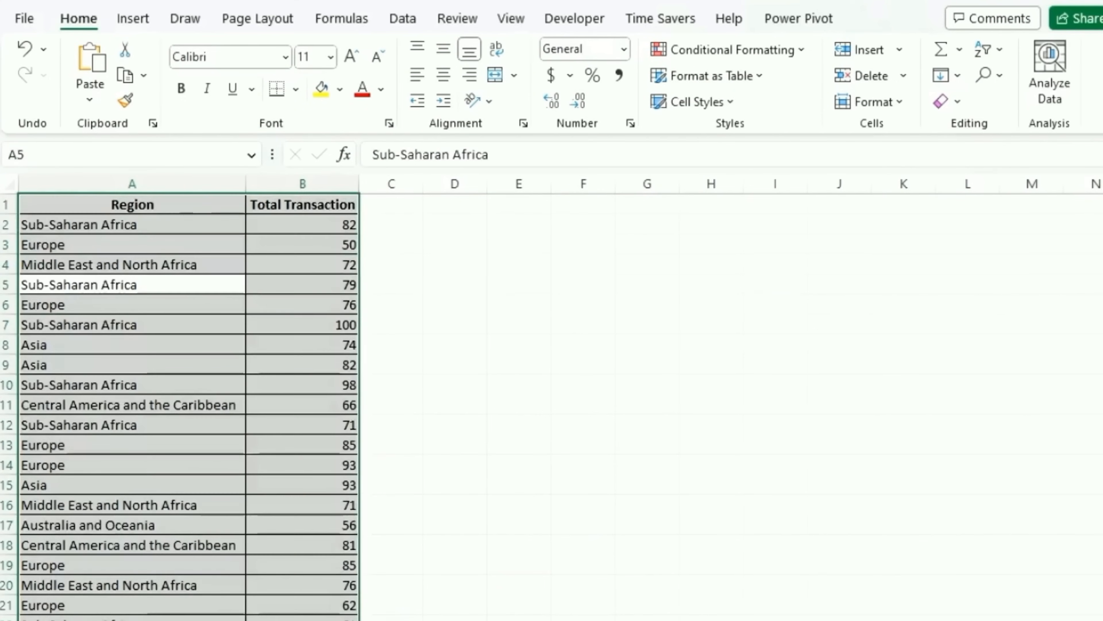
click(134, 19)
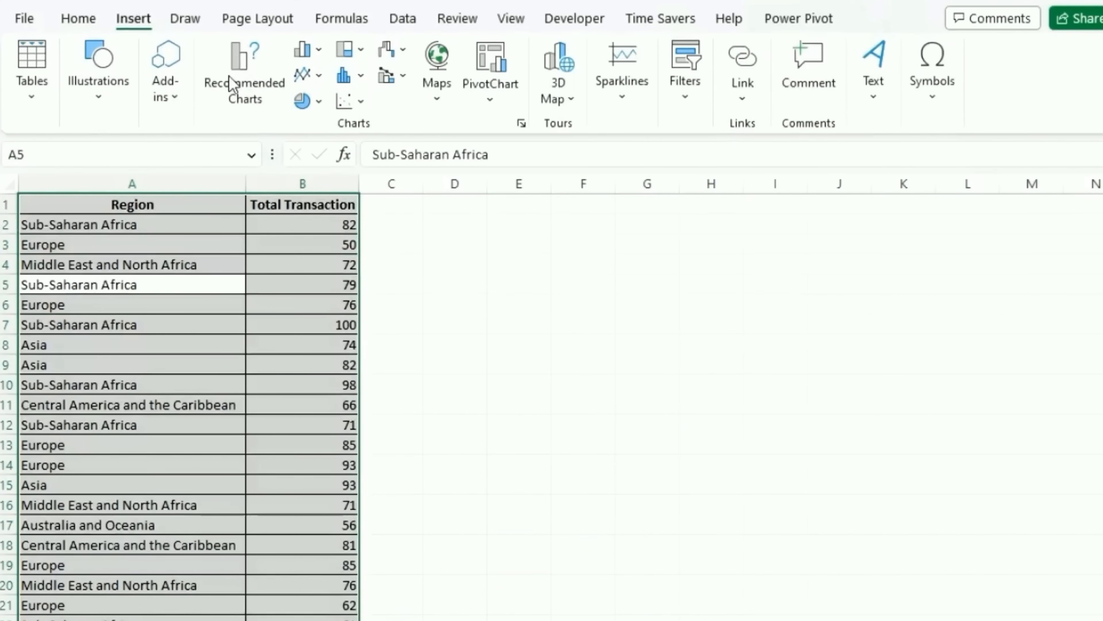
click(245, 4)
click(410, 100)
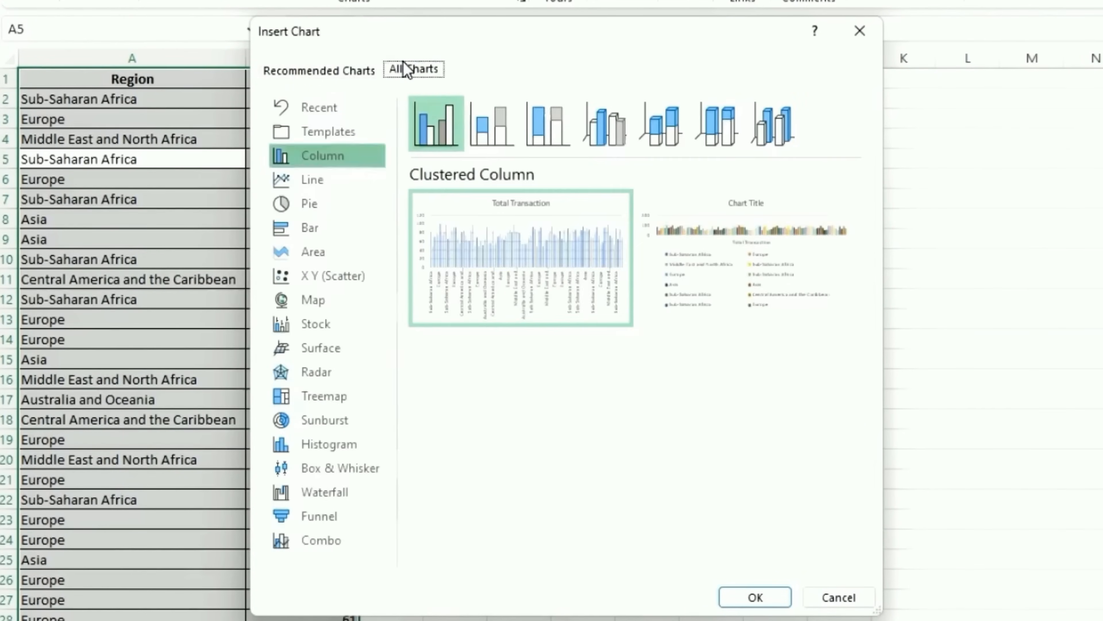
click(328, 449)
click(510, 122)
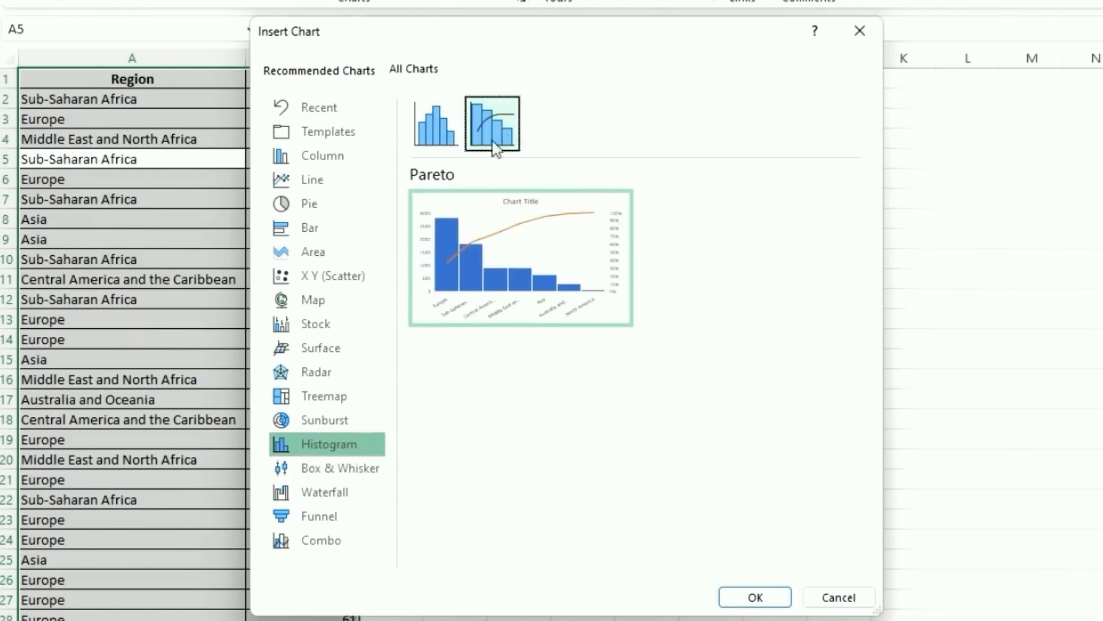
click(755, 596)
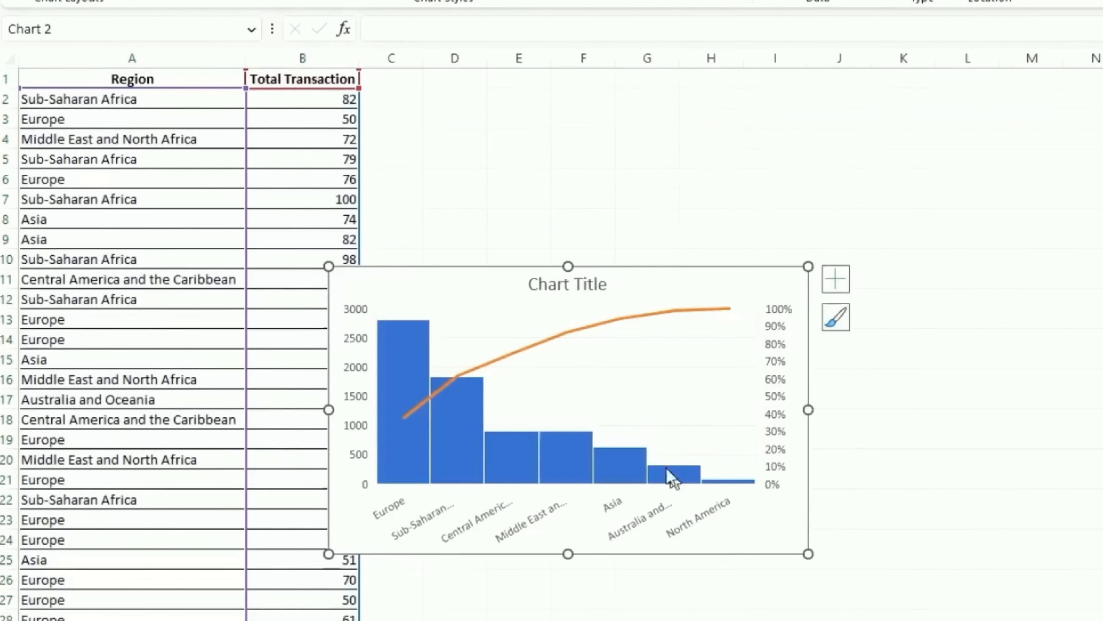
Widen the Pareto chart past column N and set its title to "Transaction Count by Region".
drag(896, 330, 1099, 330)
click(790, 205)
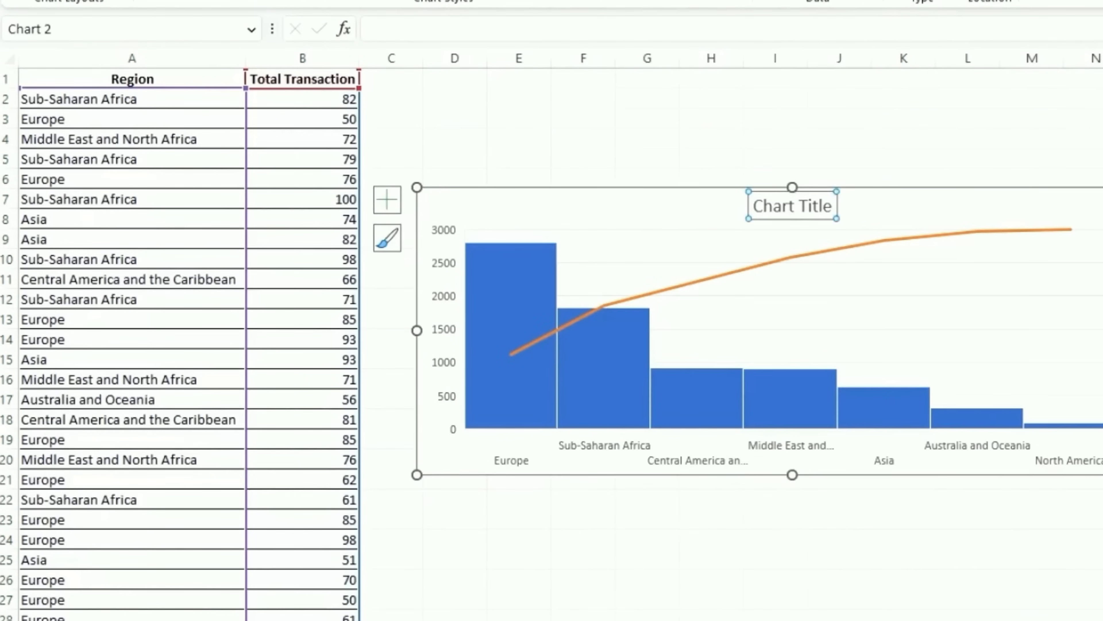
text(Transa)
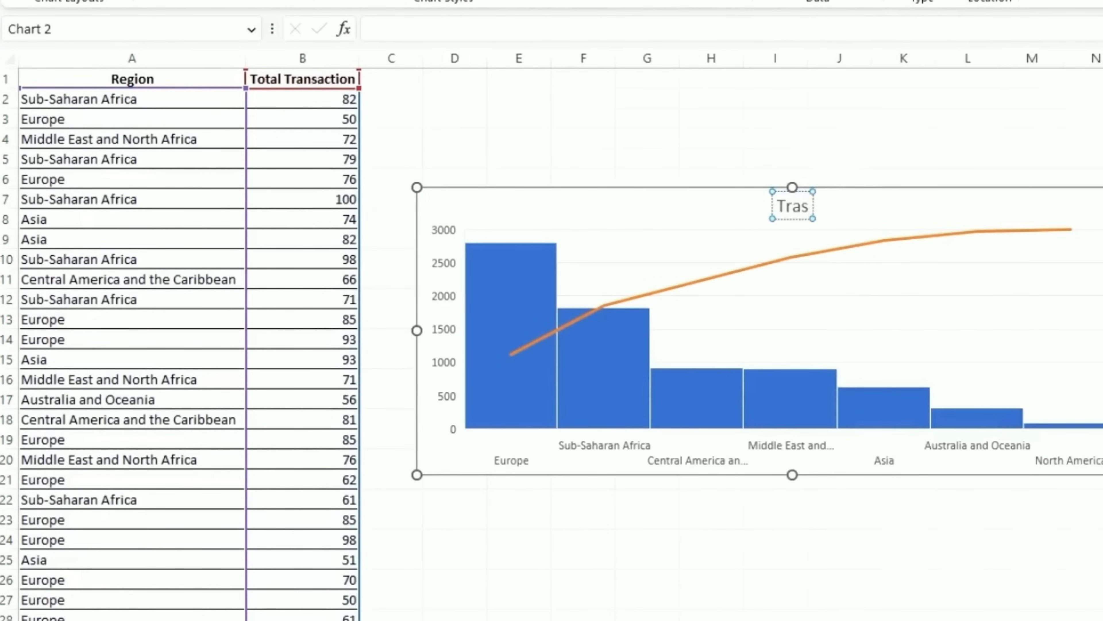
text(ction )
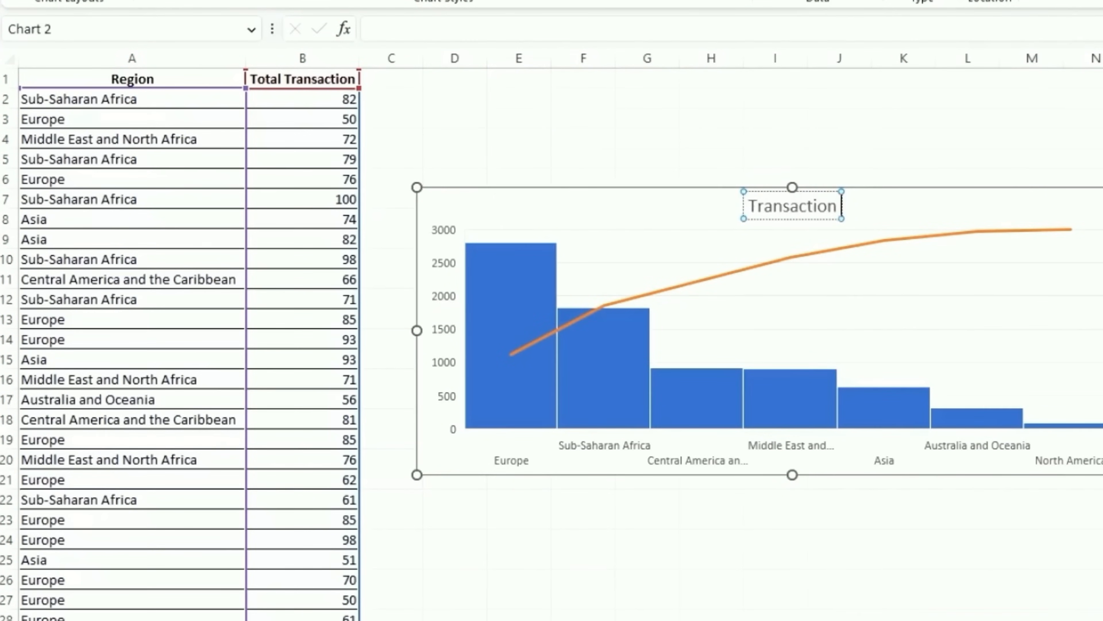
text(Count by Region)
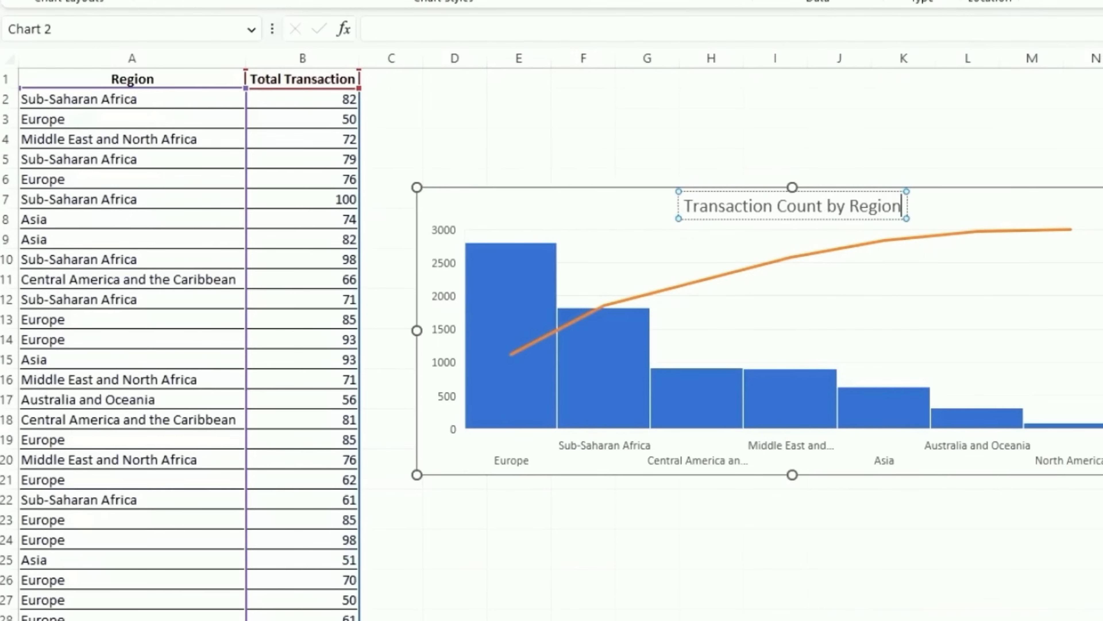
Move the Transaction Count by Region chart up beside the first rows of the data table.
drag(651, 467, 562, 393)
mouse_move(453, 213)
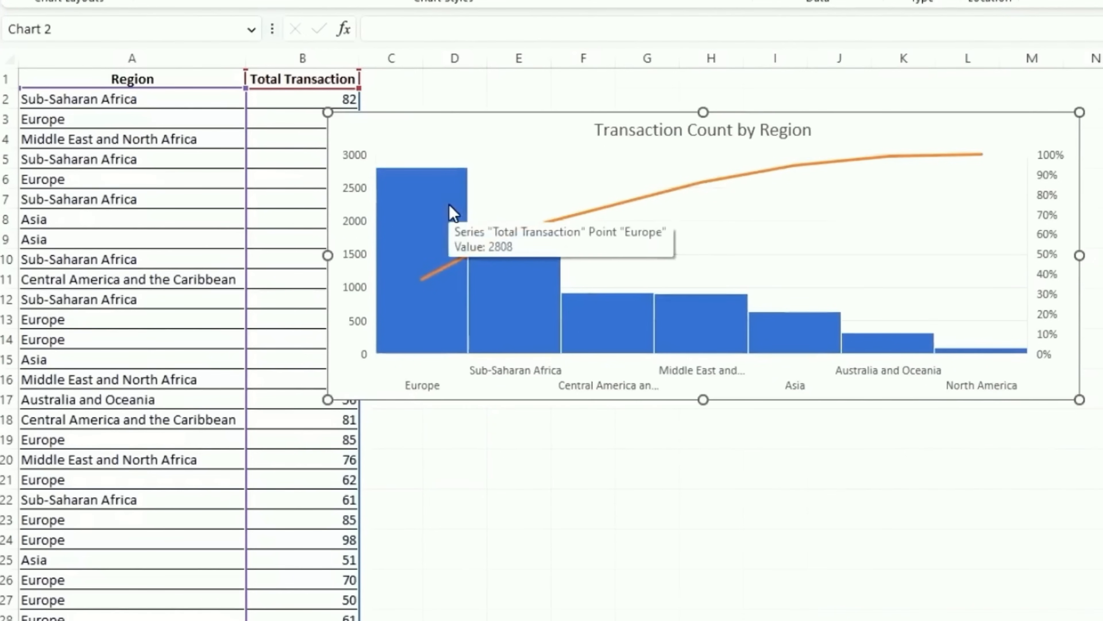
drag(437, 200, 470, 169)
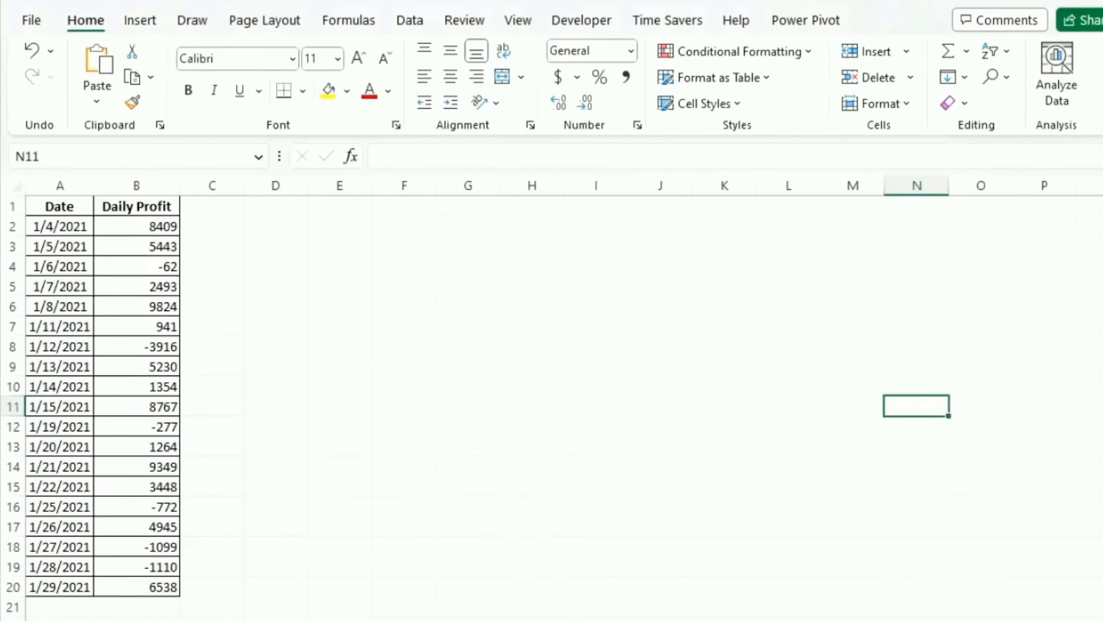
Insert a Waterfall chart from the whole Date and Daily Profit table.
click(137, 367)
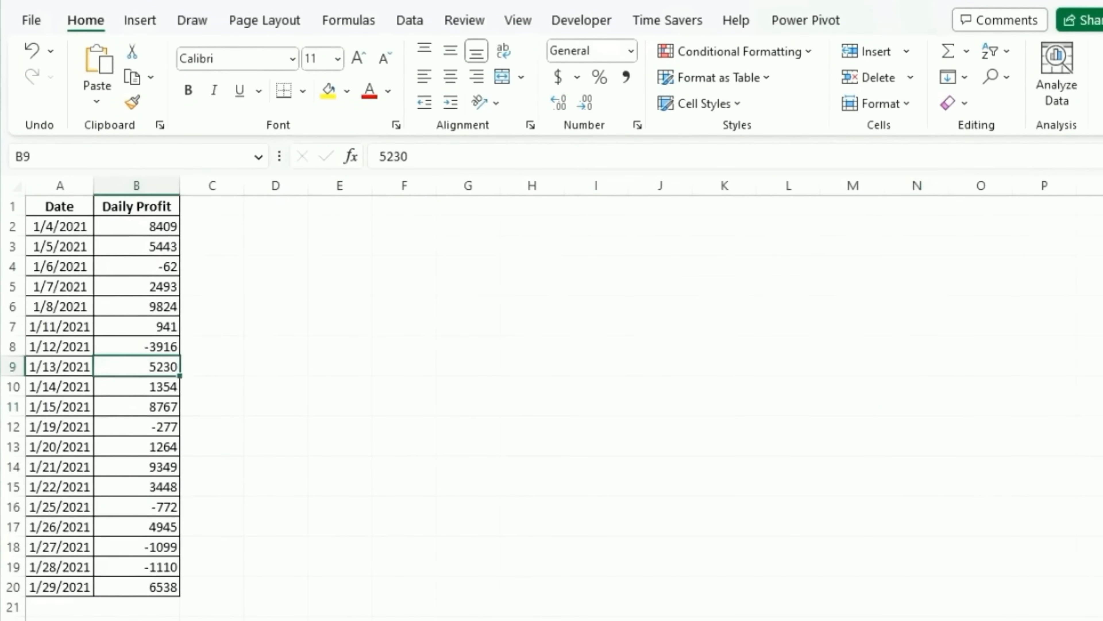
click(137, 427)
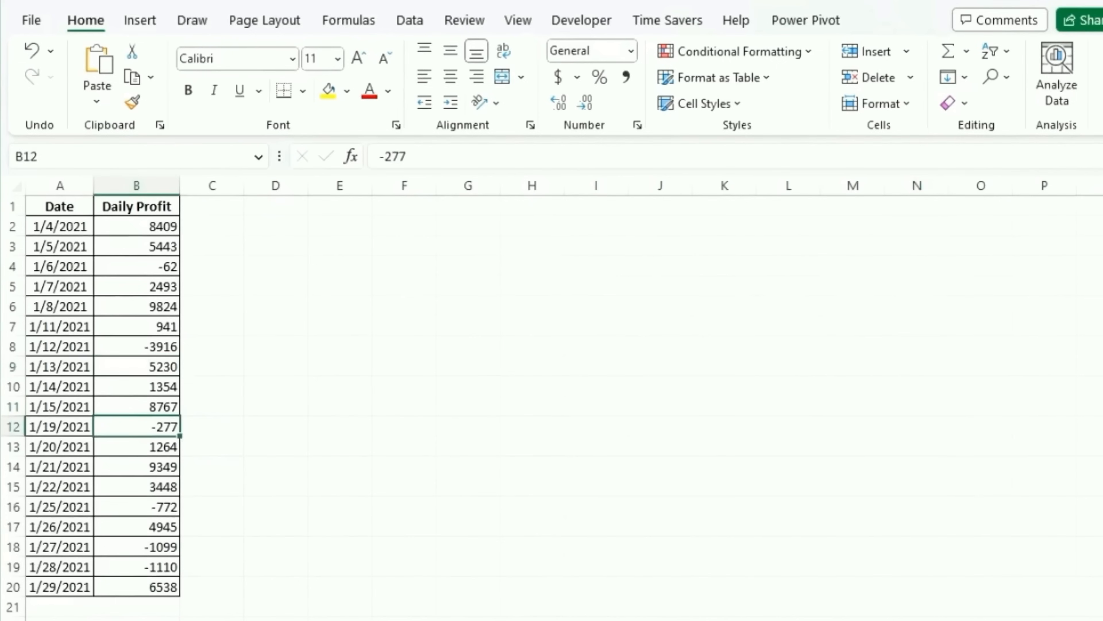
click(137, 227)
key(ctrl+a)
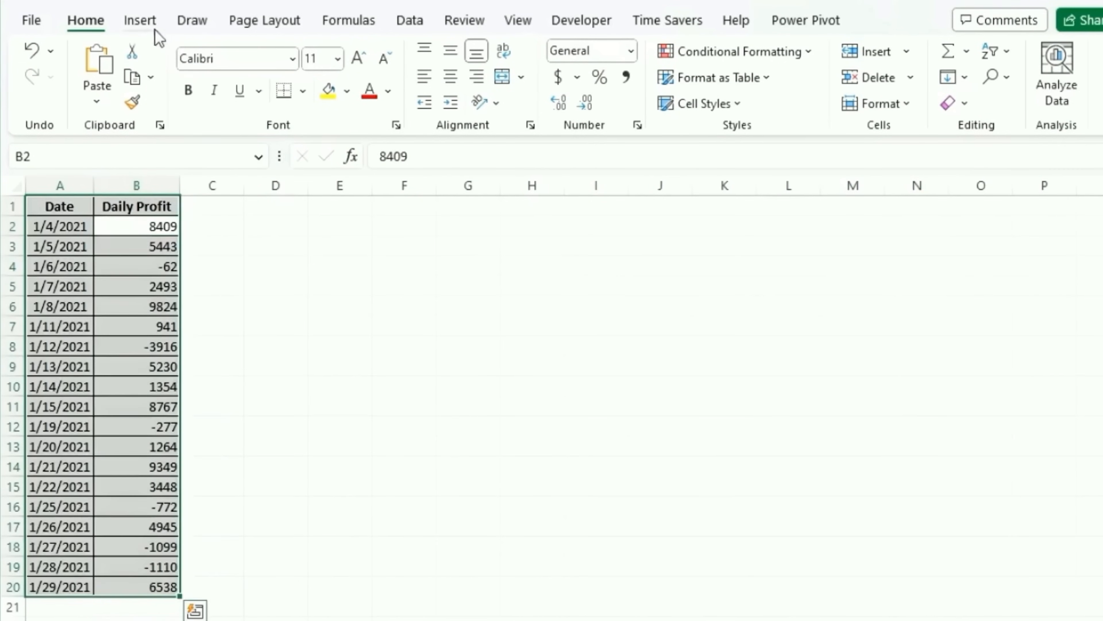
click(139, 22)
click(251, 74)
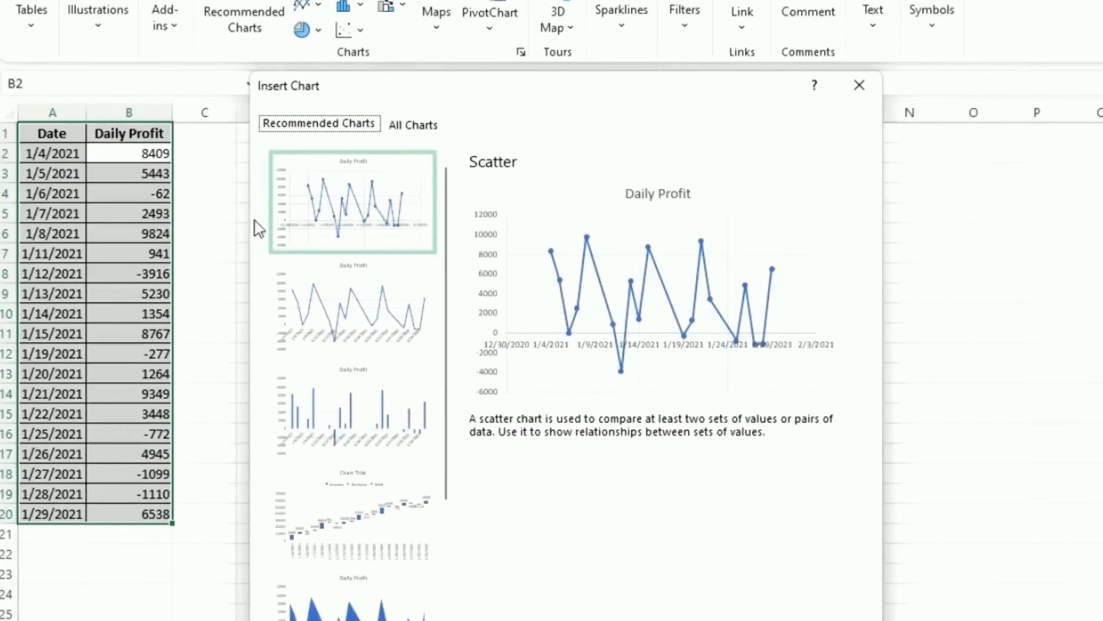
click(420, 196)
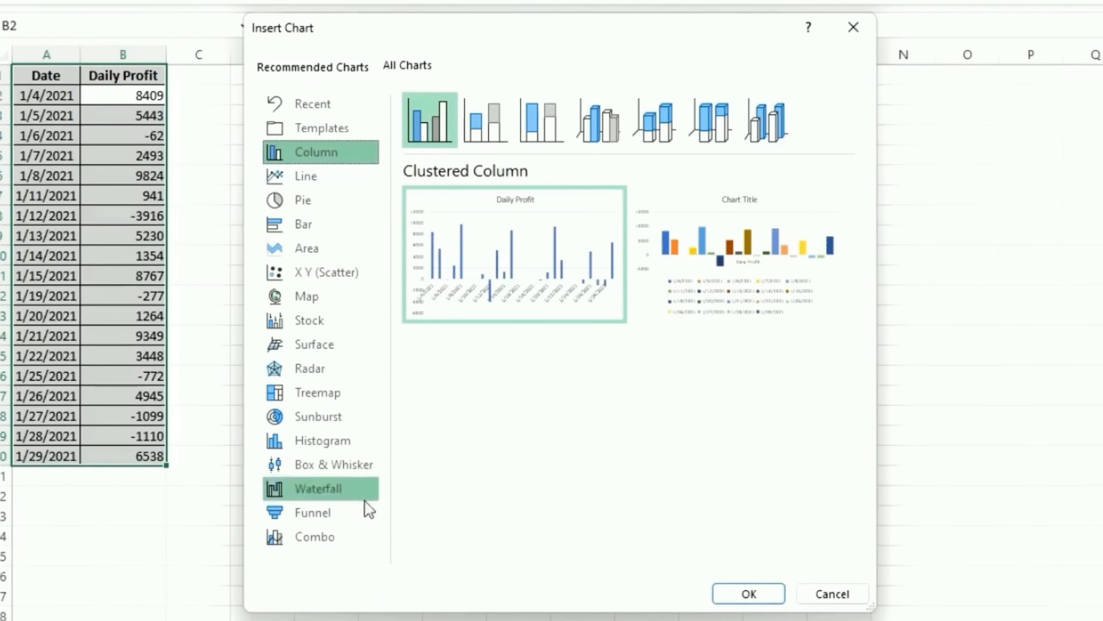
click(320, 489)
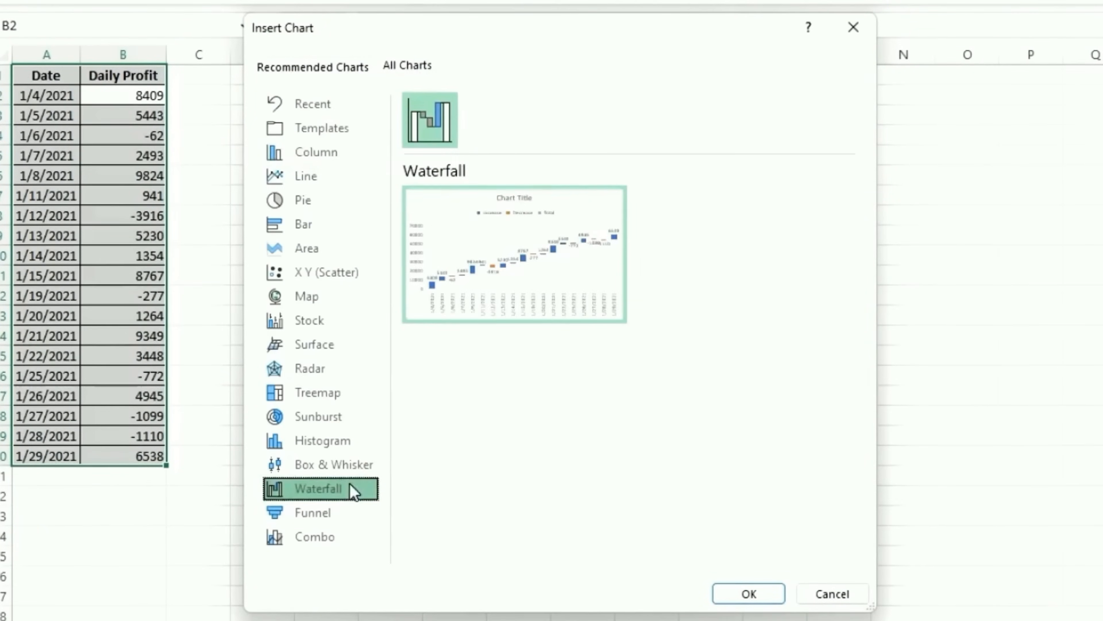
click(752, 594)
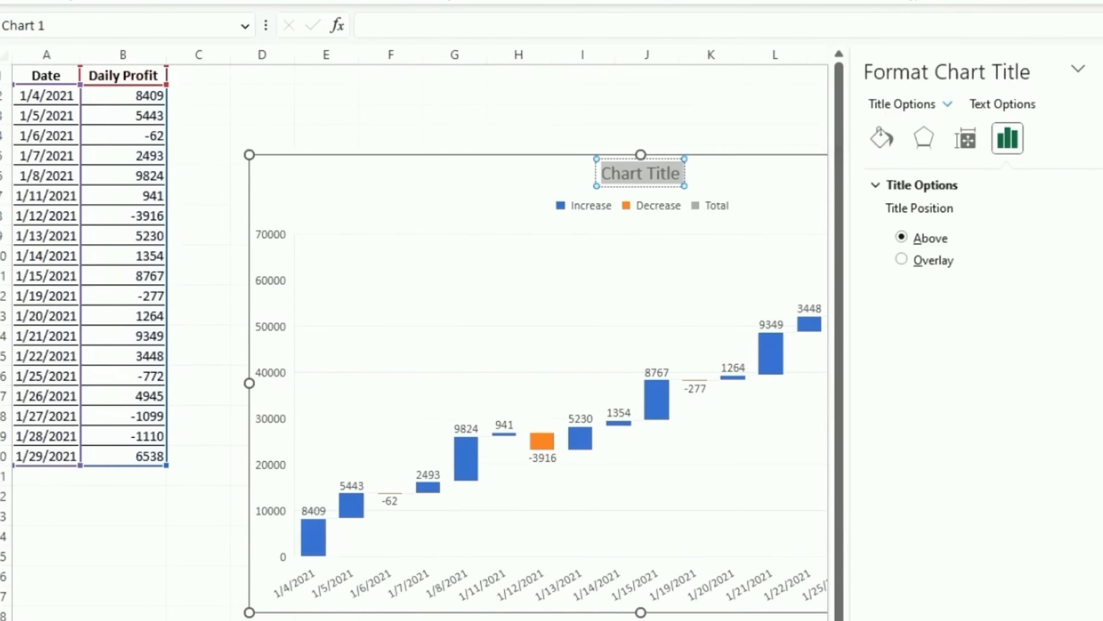
Set the waterfall chart's title to "Daily Profit" and give its Increase bars a solid green fill.
text(Daily Profit)
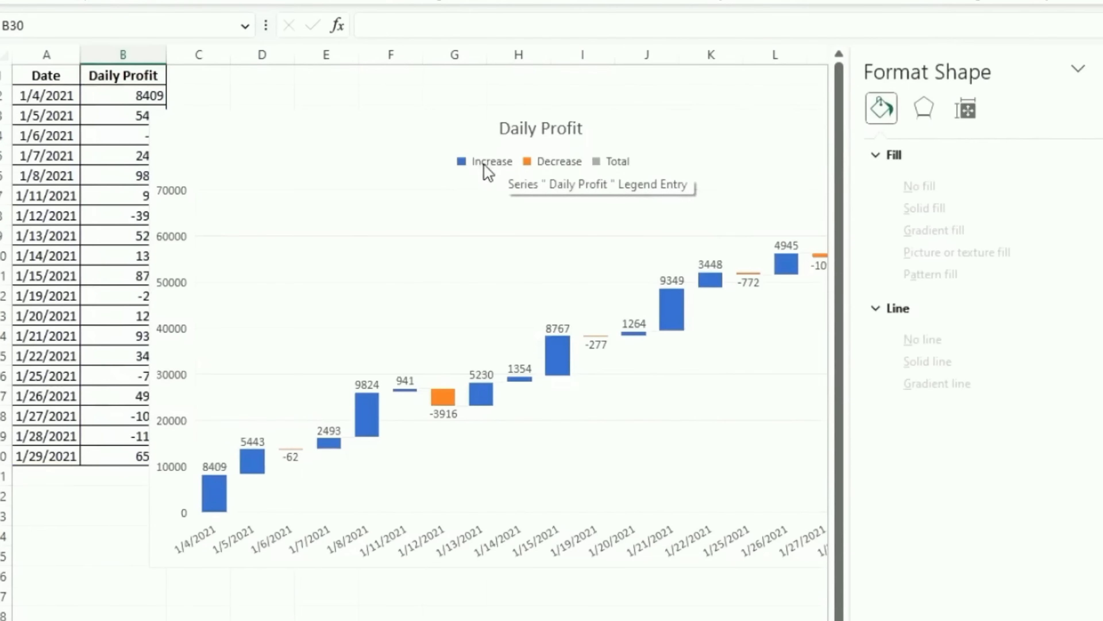
click(465, 164)
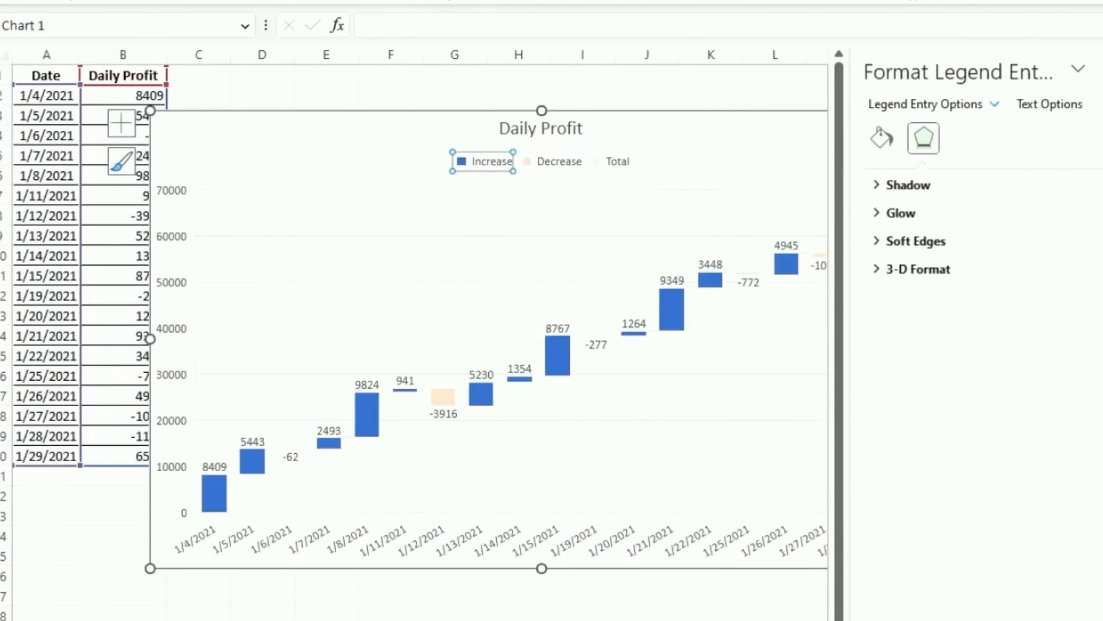
click(881, 138)
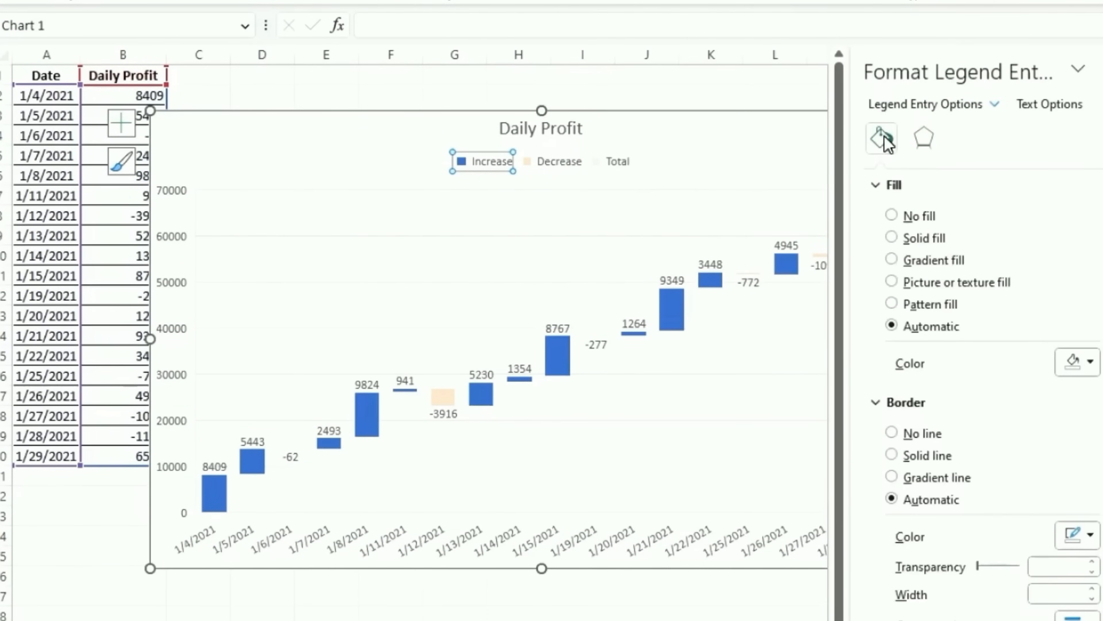
click(891, 237)
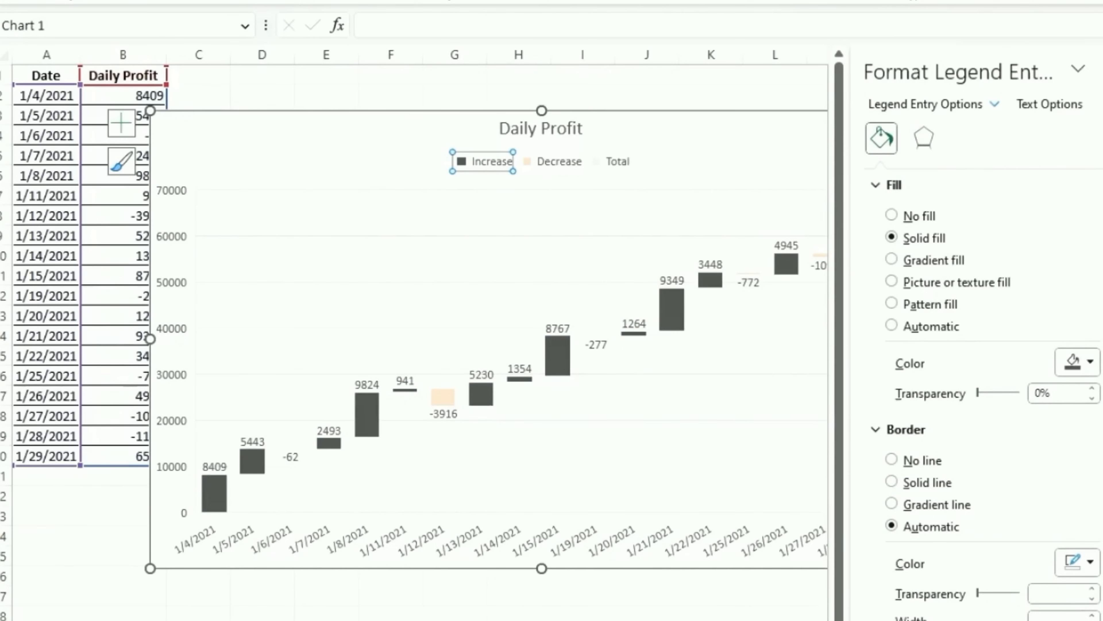
click(1090, 363)
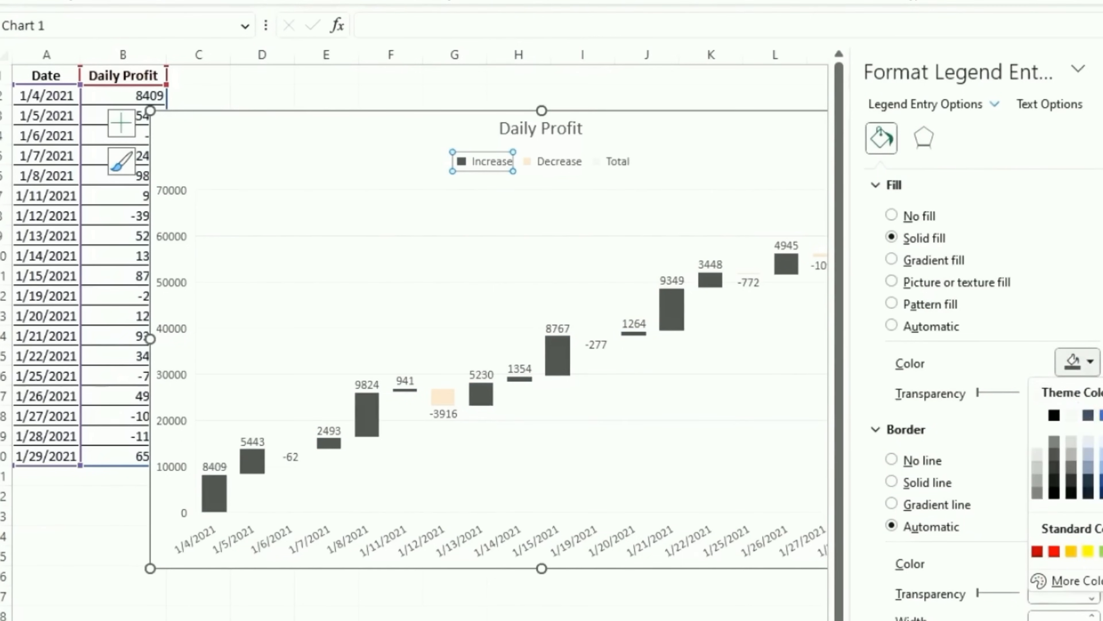
click(1087, 410)
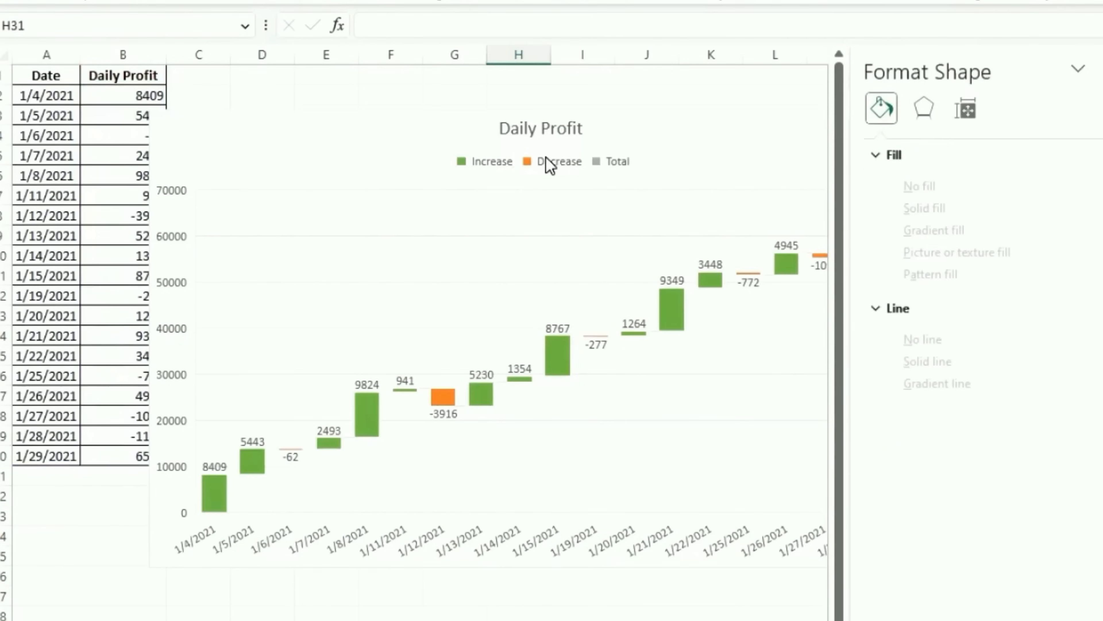
Give the Decrease bars of the Daily Profit waterfall chart a solid red fill.
click(549, 165)
click(549, 165)
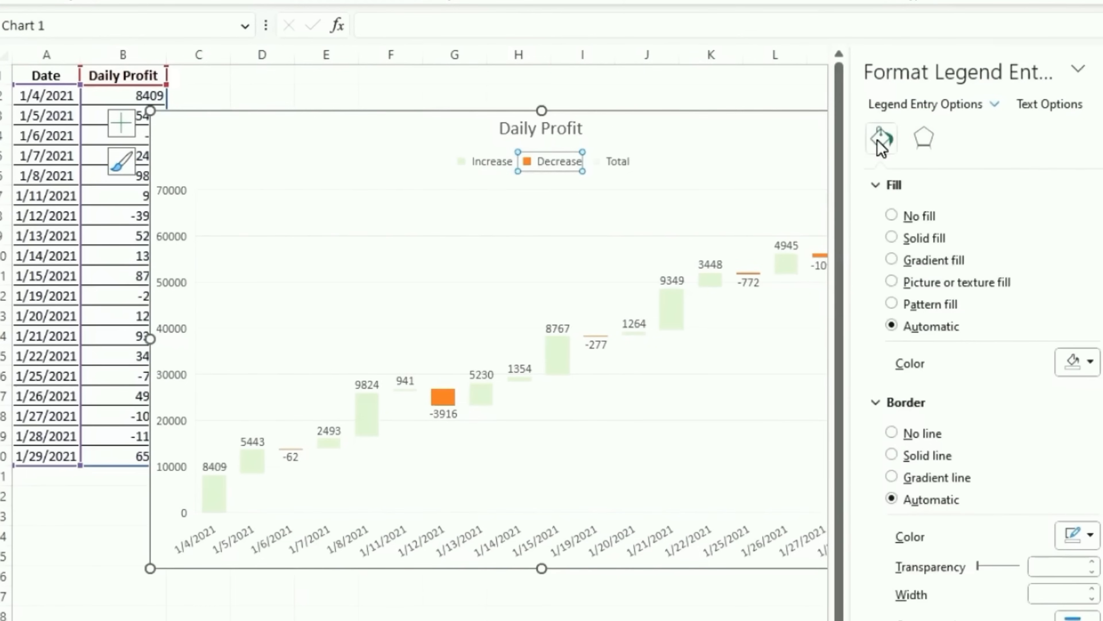
click(903, 239)
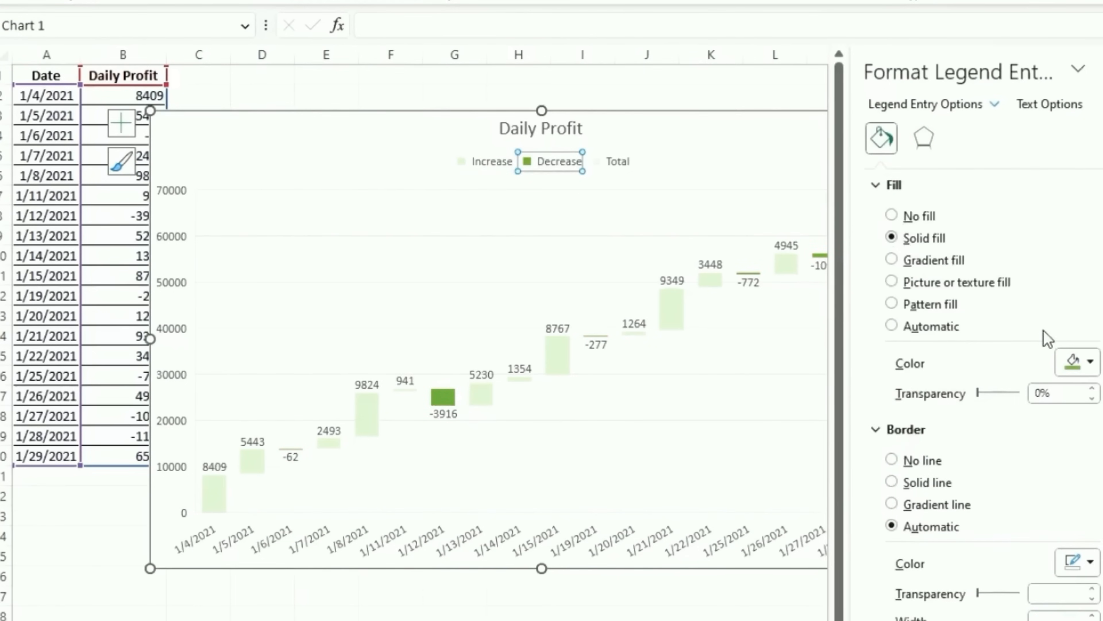
click(1072, 360)
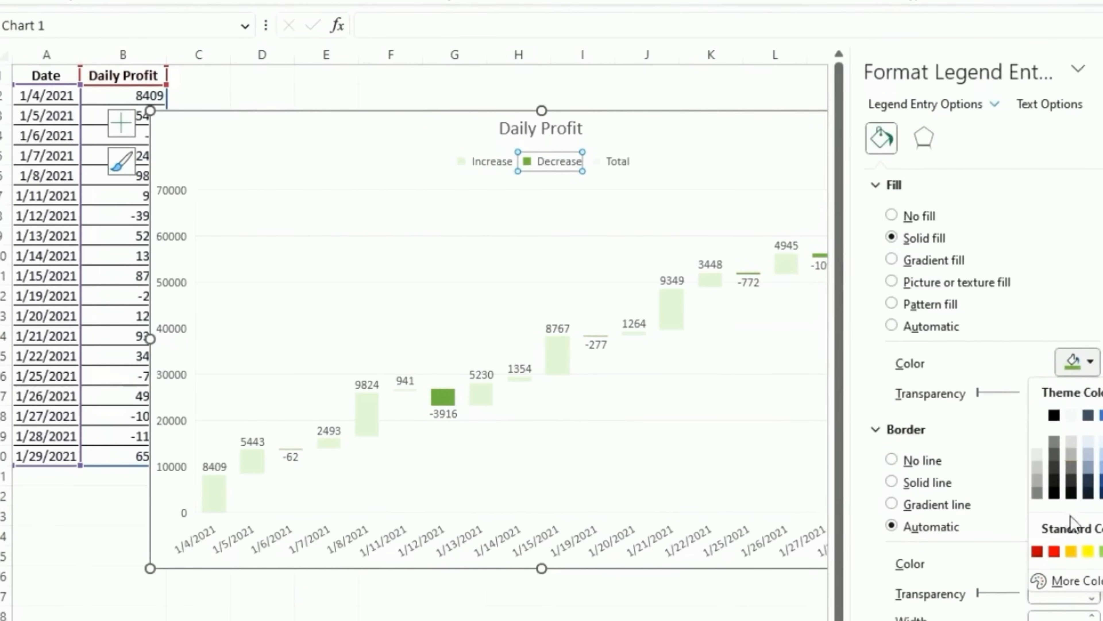
click(1062, 545)
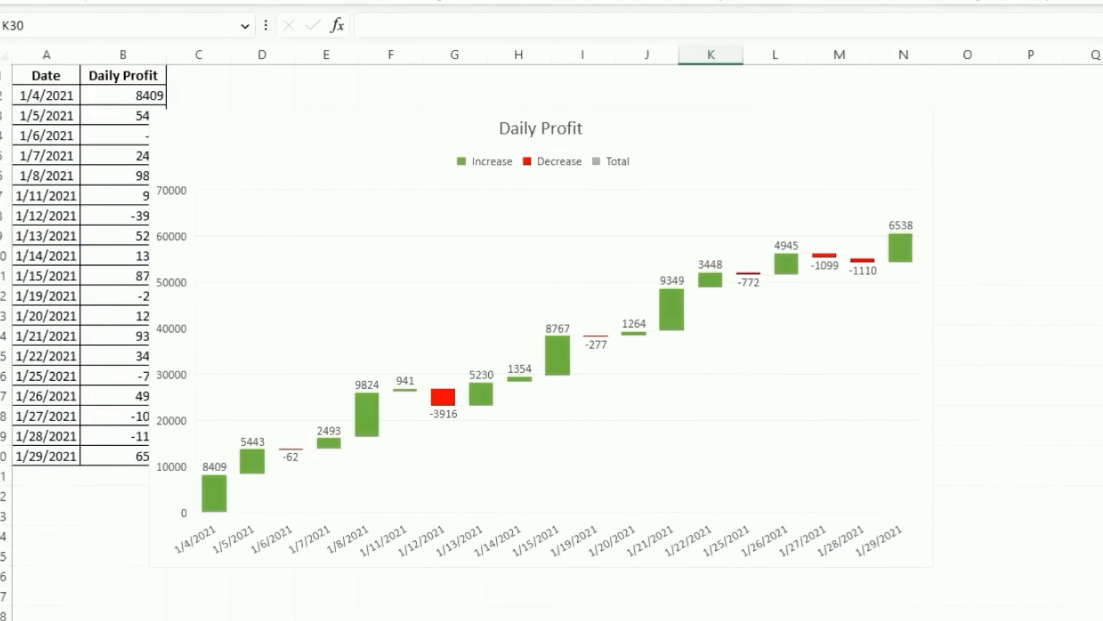
drag(244, 143, 281, 126)
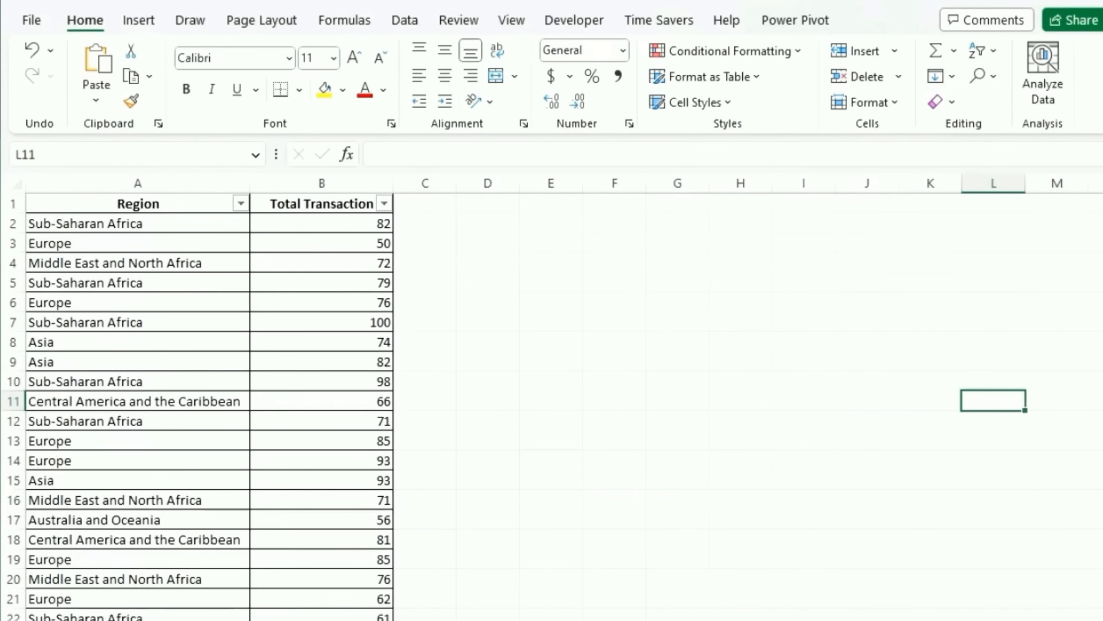
Insert a Box & Whisker chart from the whole Region and Total Transaction table.
key(ctrl+a)
click(322, 421)
key(ctrl+a)
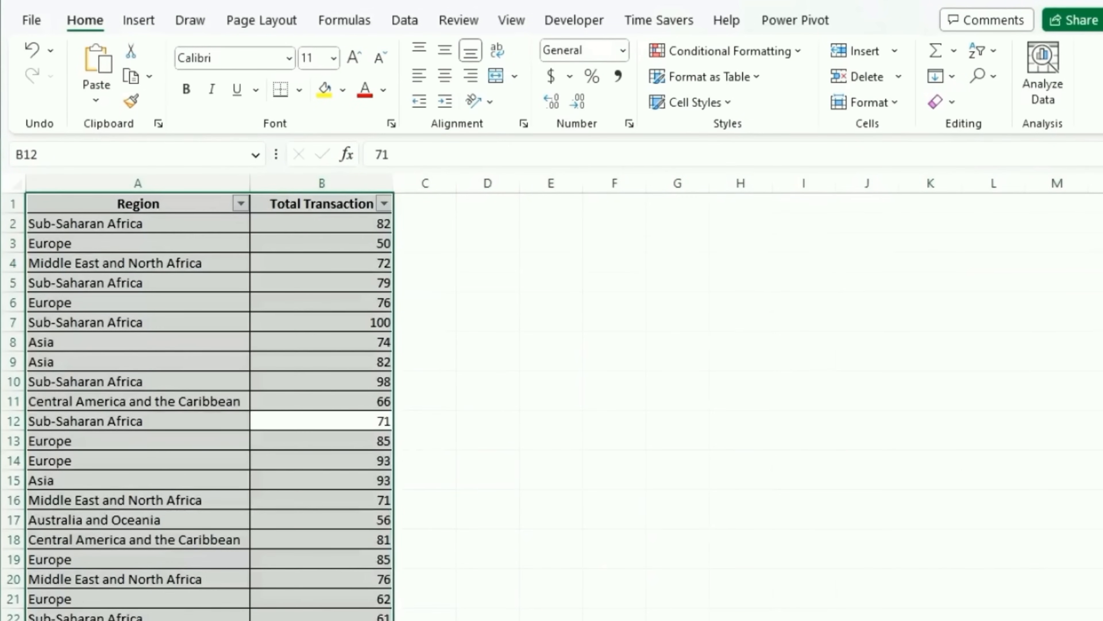
click(138, 20)
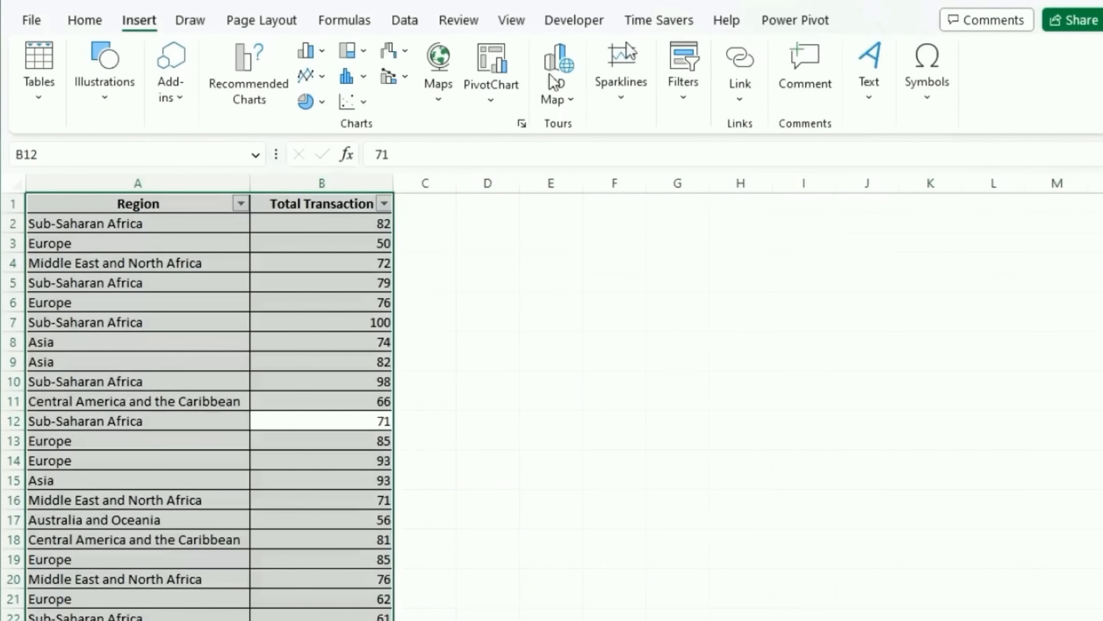
click(246, 91)
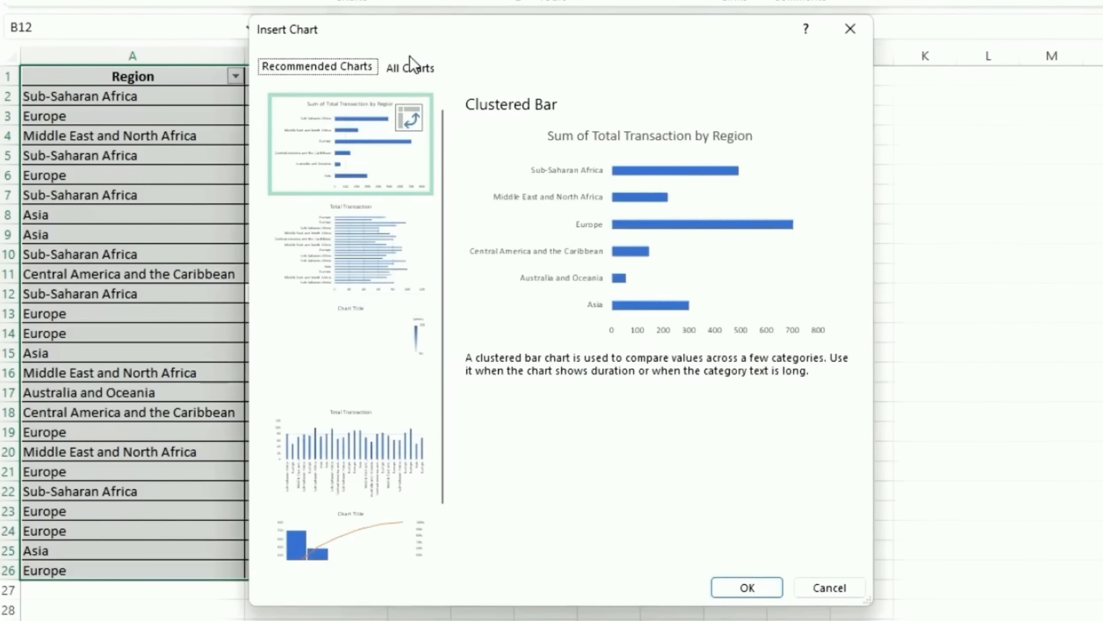
click(410, 68)
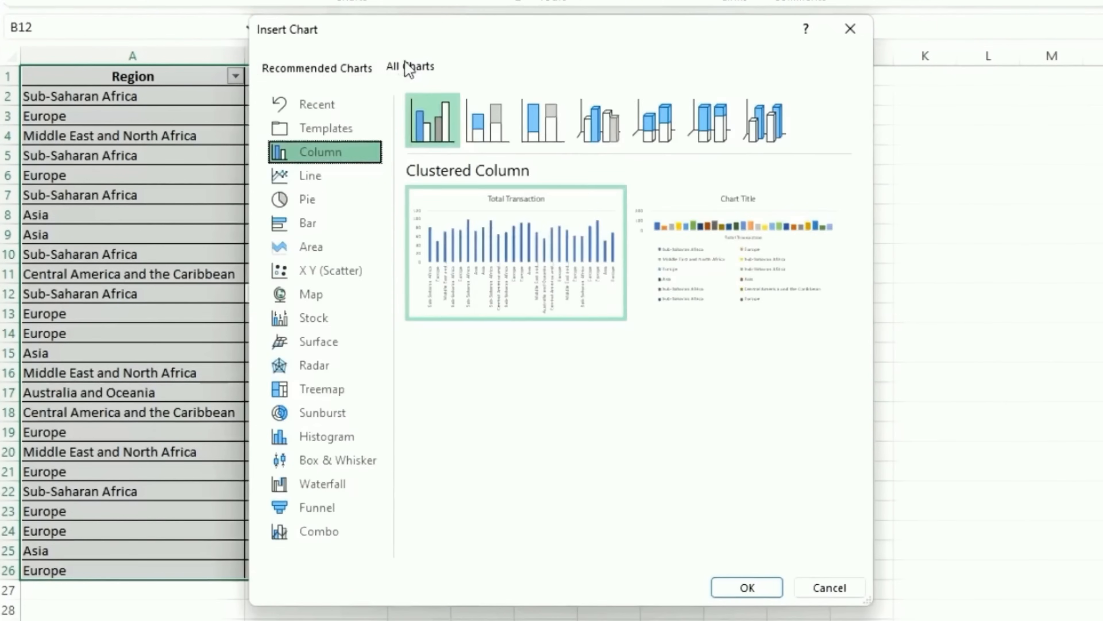
click(367, 461)
click(747, 586)
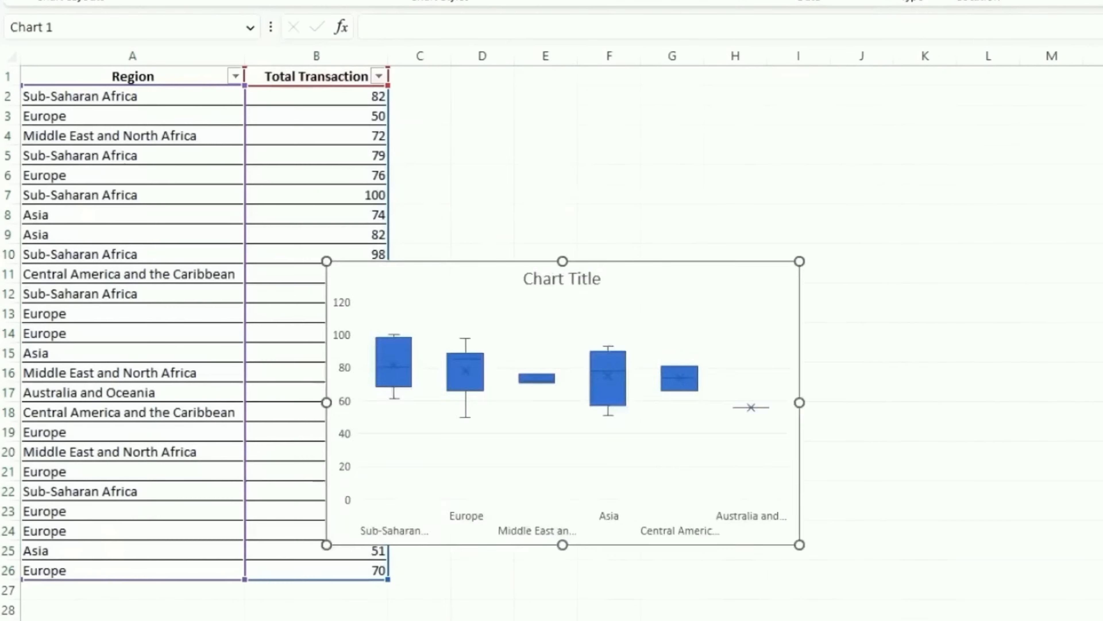
Move the box and whisker chart clear of the data table and set its title to "Trasaction by Region".
drag(747, 522, 890, 403)
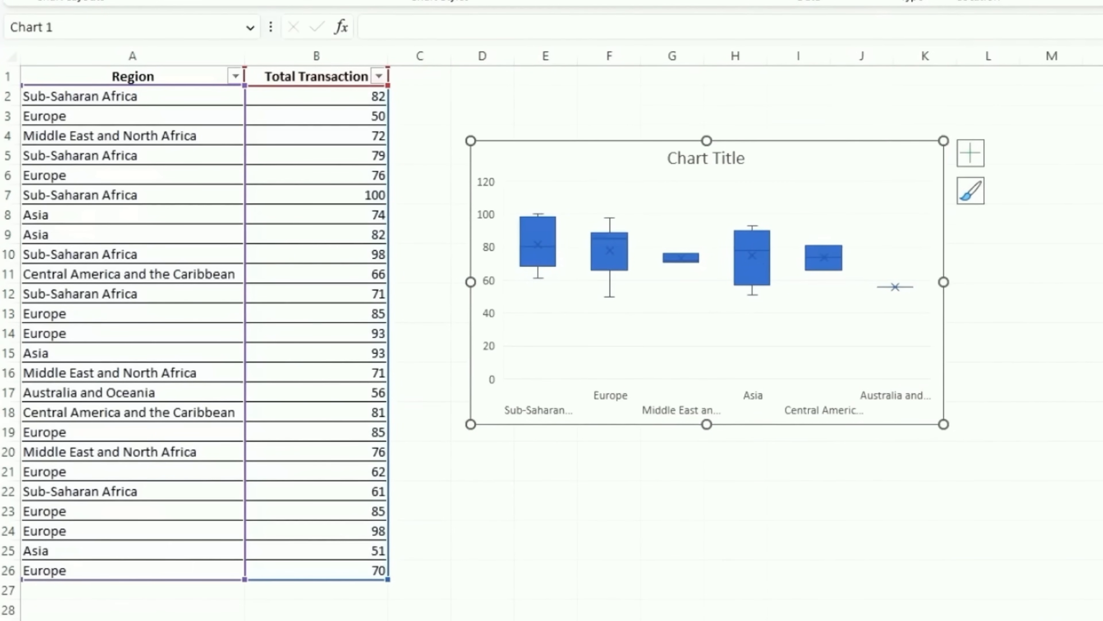
double_click(681, 168)
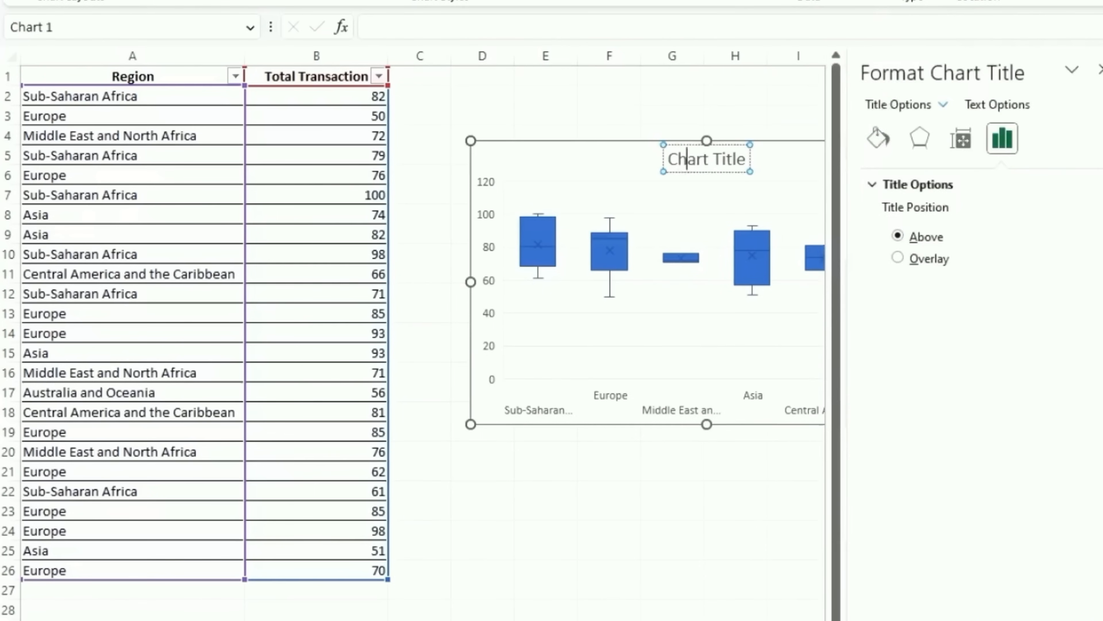
text(Trasaction H)
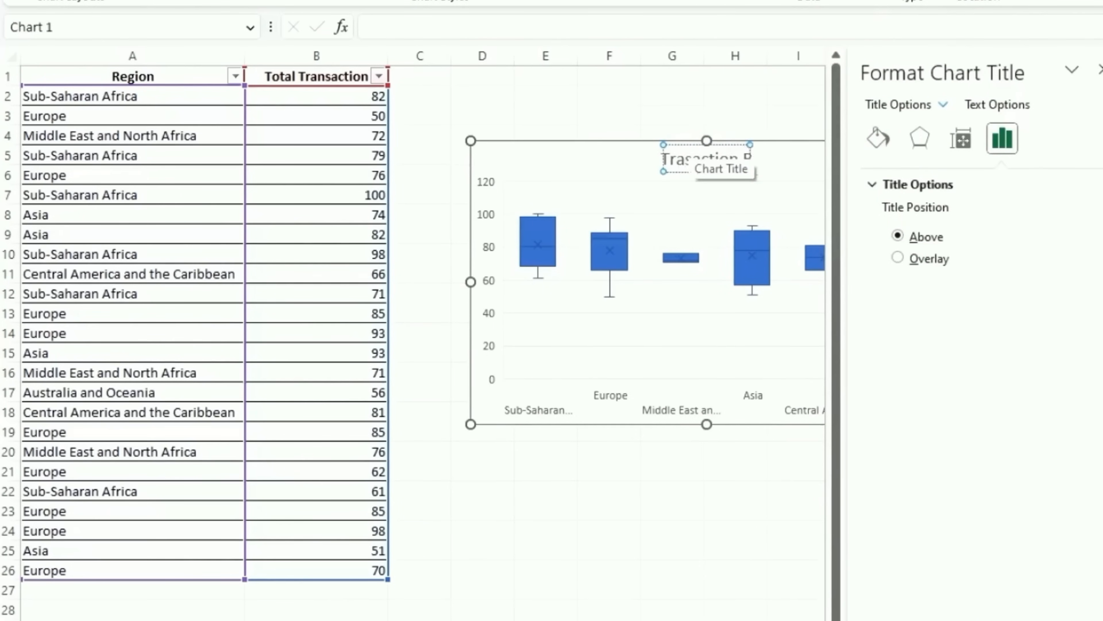
text(y Region)
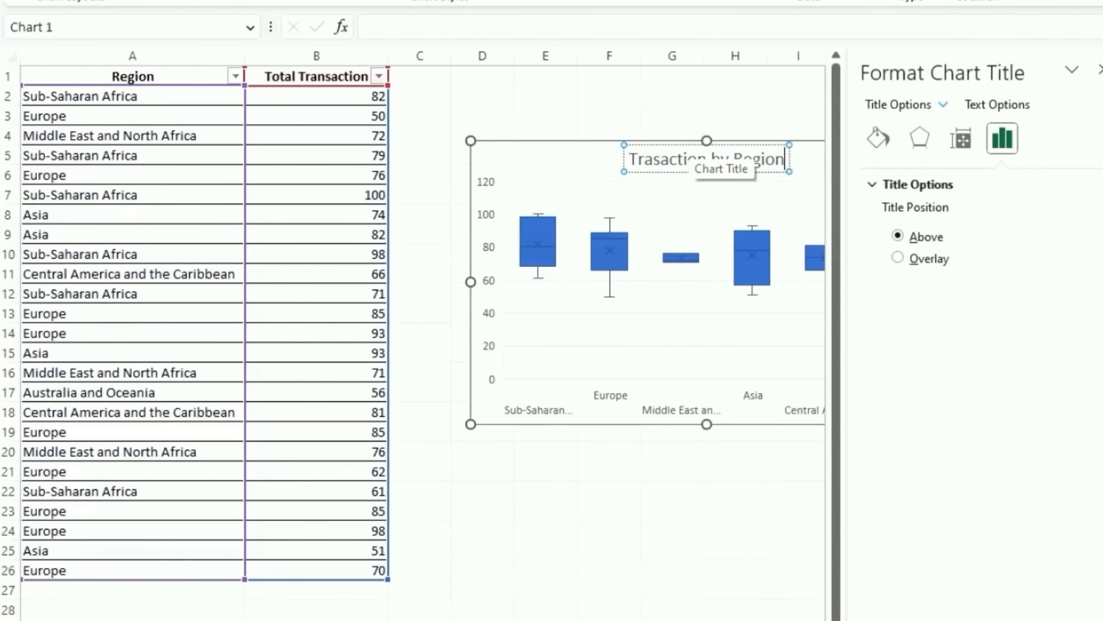
click(546, 587)
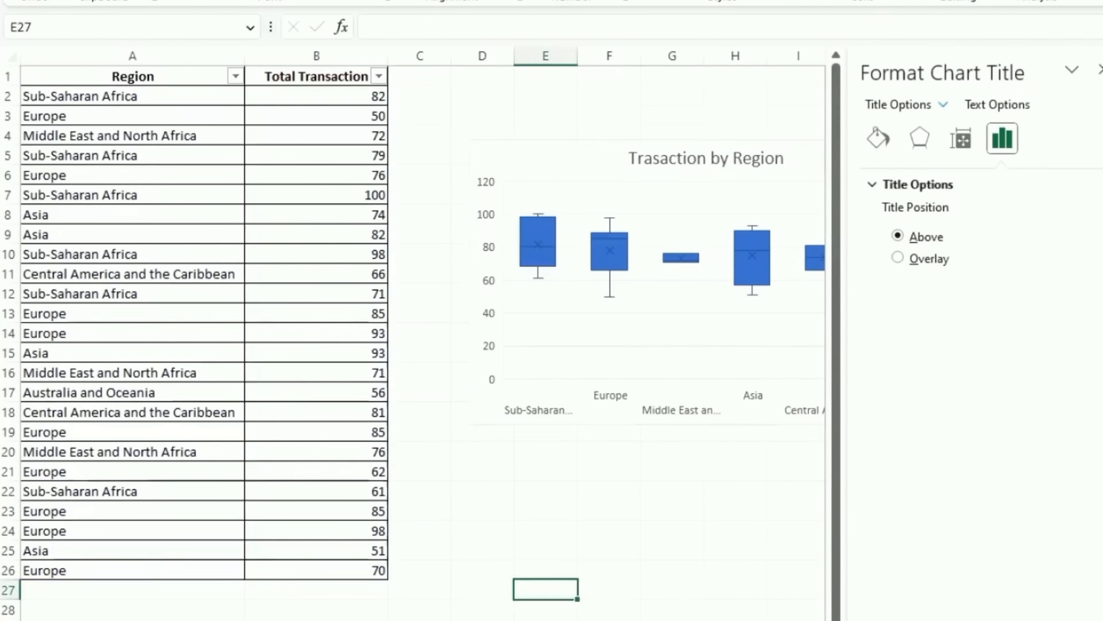
Add axis titles to the box and whisker chart and set the vertical one to "Transaction".
click(537, 217)
drag(537, 217, 512, 206)
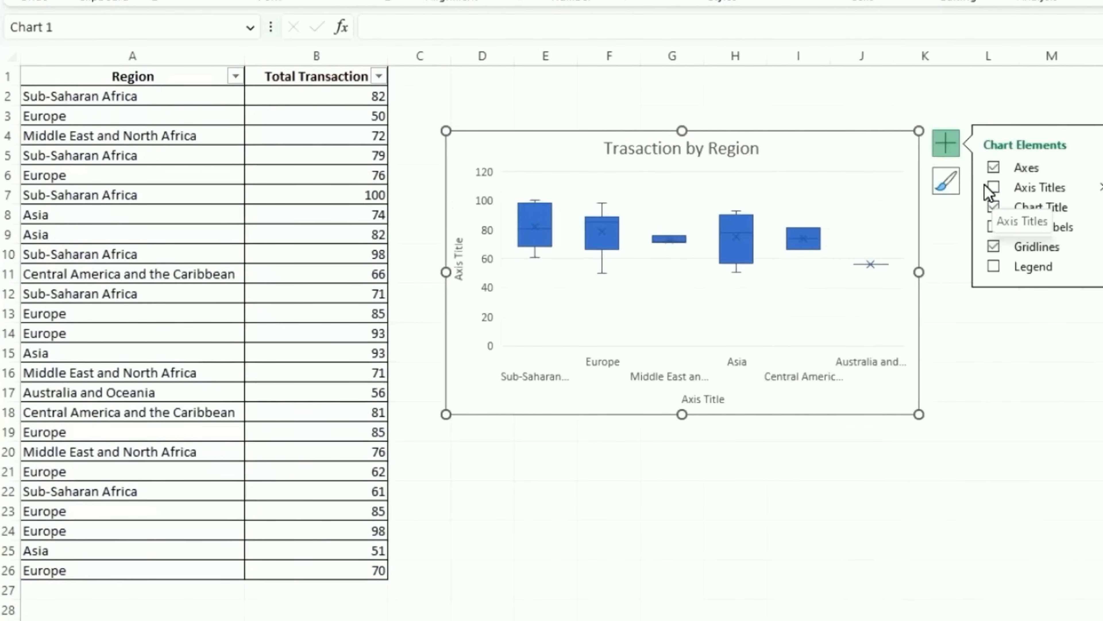
click(995, 186)
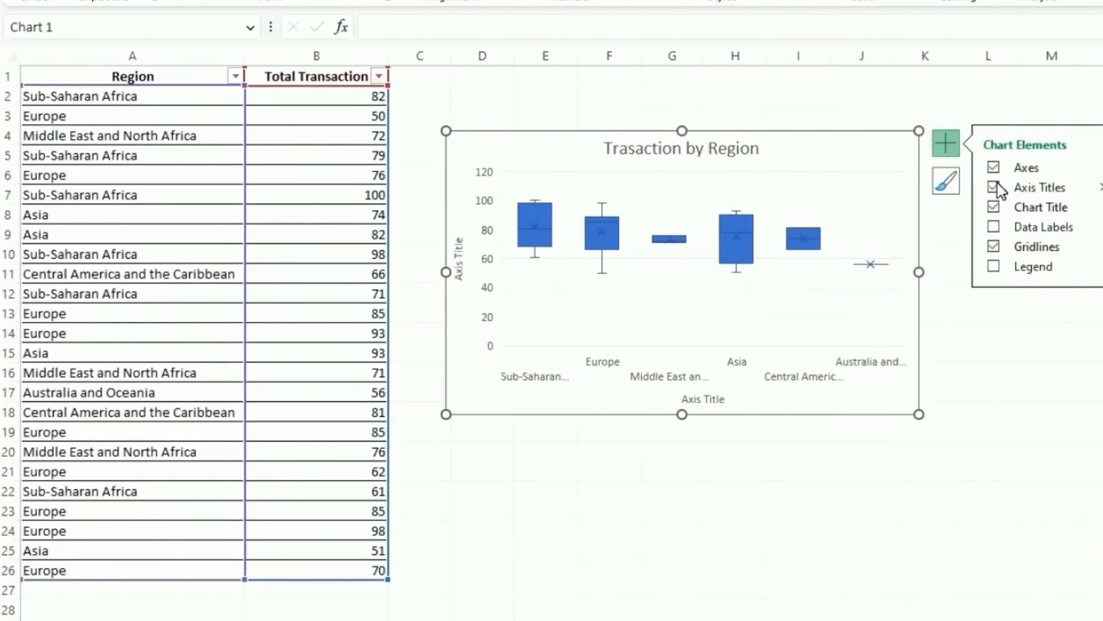
double_click(459, 259)
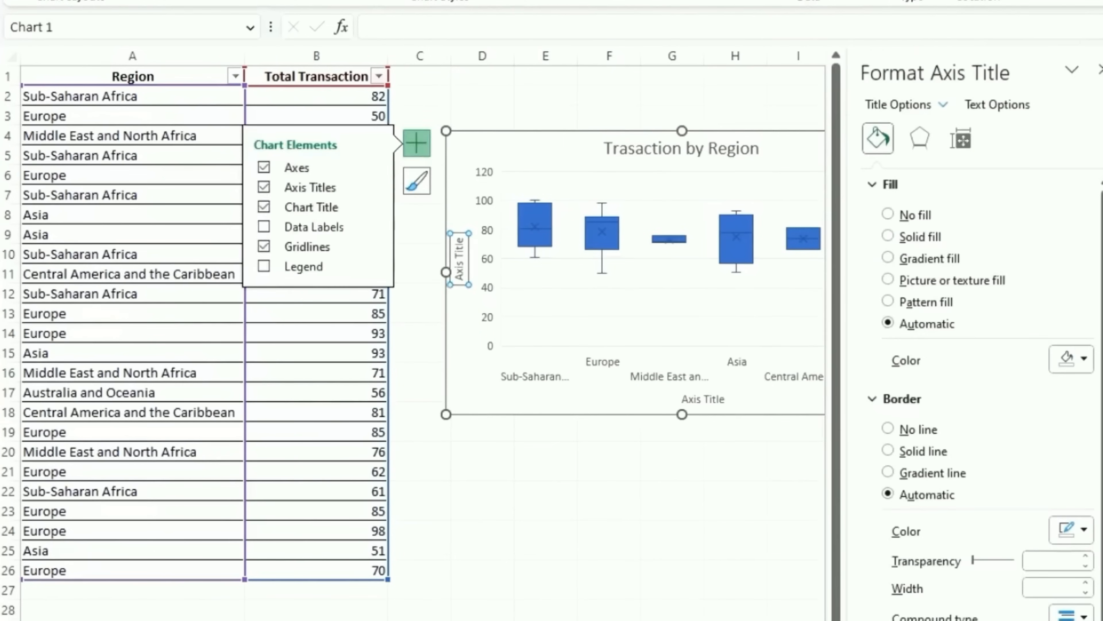
text(Tra)
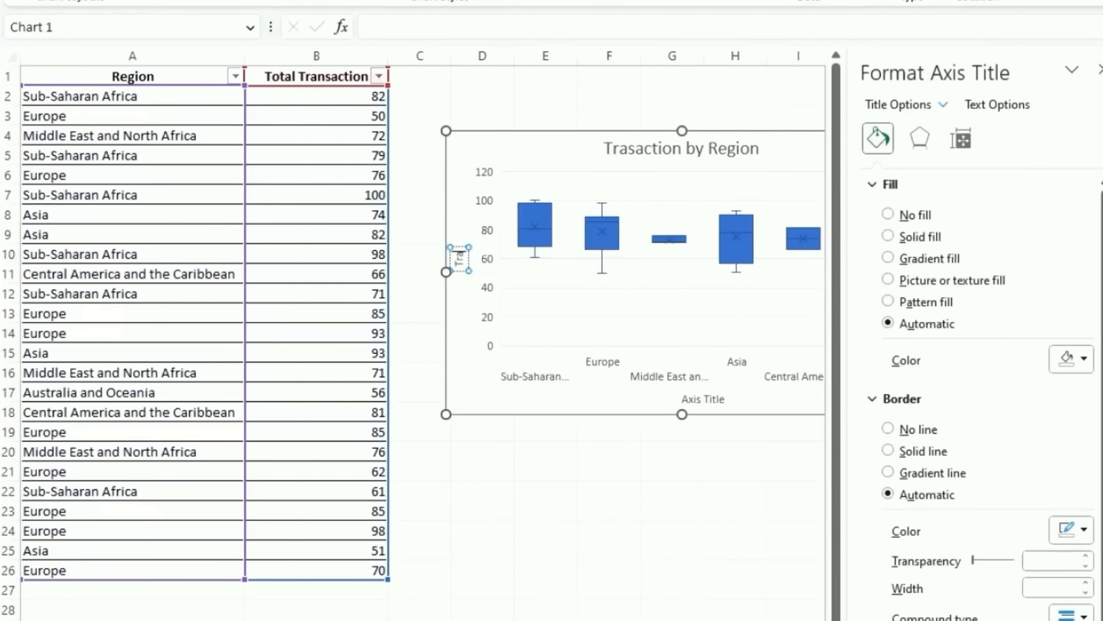
text(nsac)
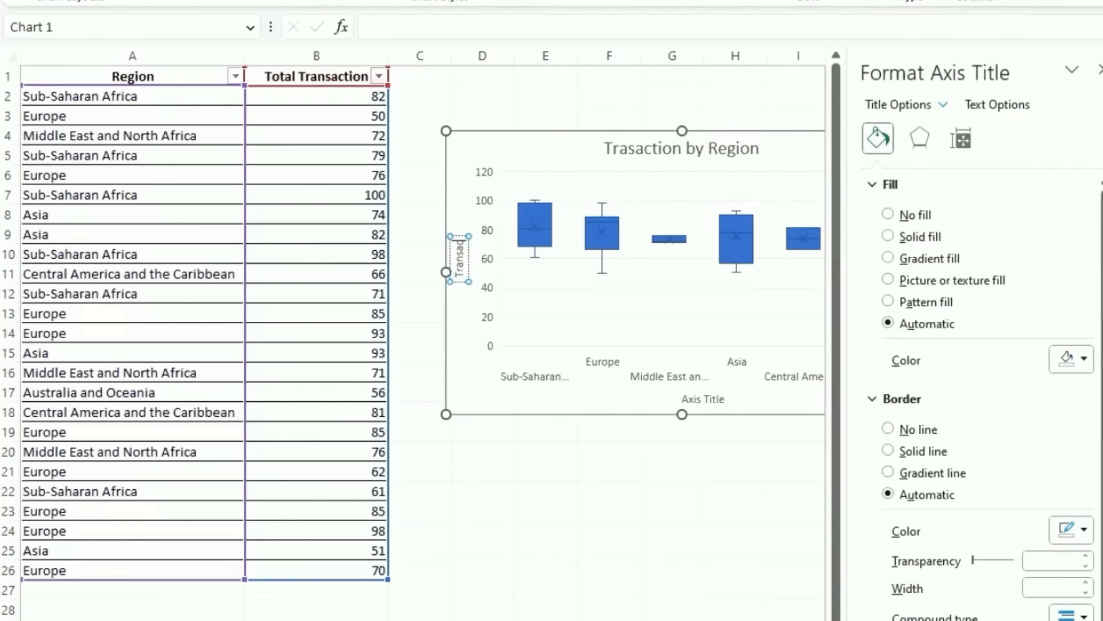
text(tion)
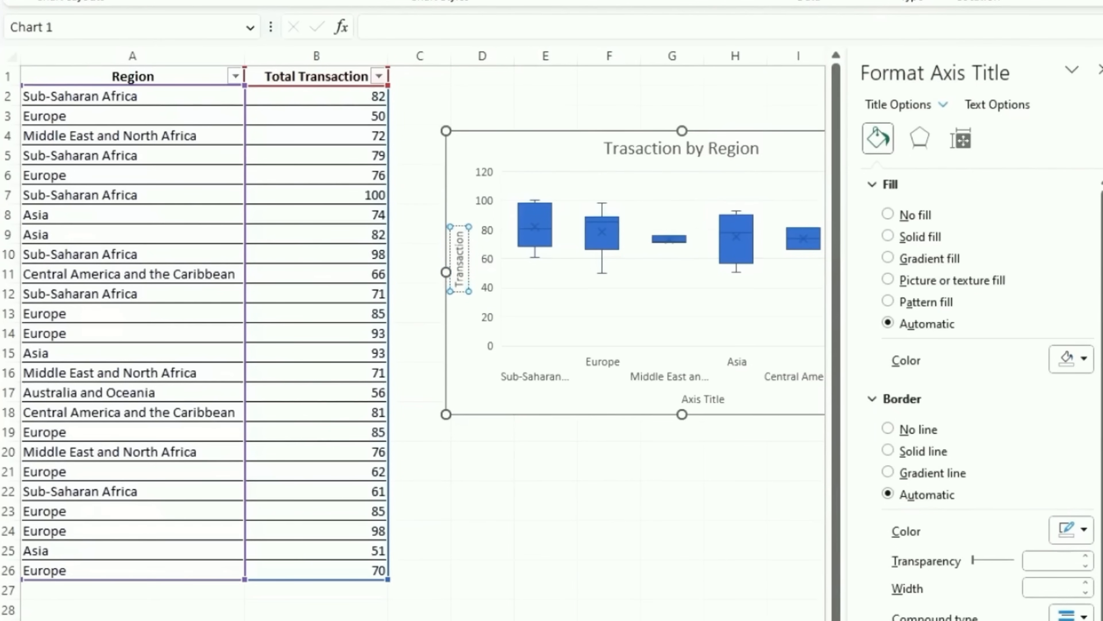
Set the horizontal axis title of the box and whisker chart to "Region".
triple_click(703, 399)
key(BackSpace)
text(Region)
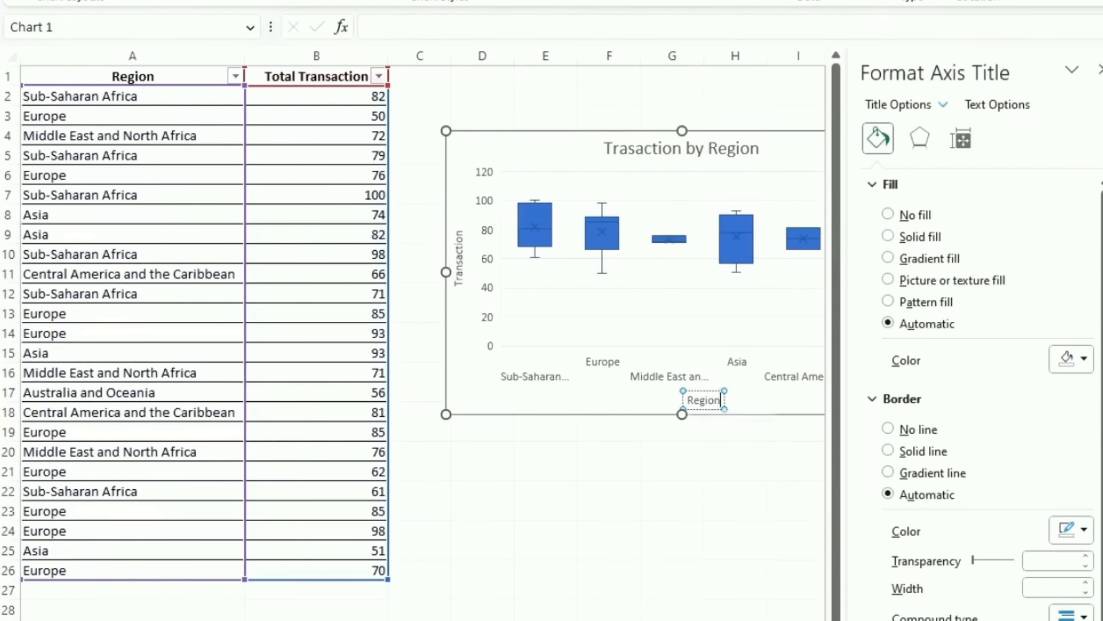
key(Escape)
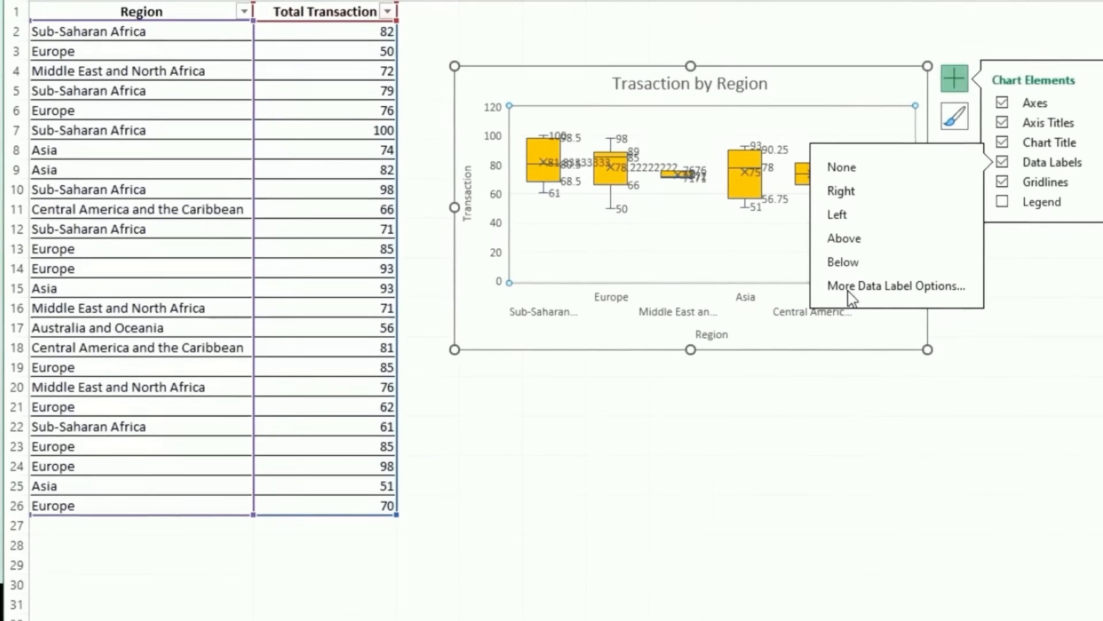
Format the box and whisker chart's data labels as Number with 0 decimal places.
click(850, 292)
click(908, 399)
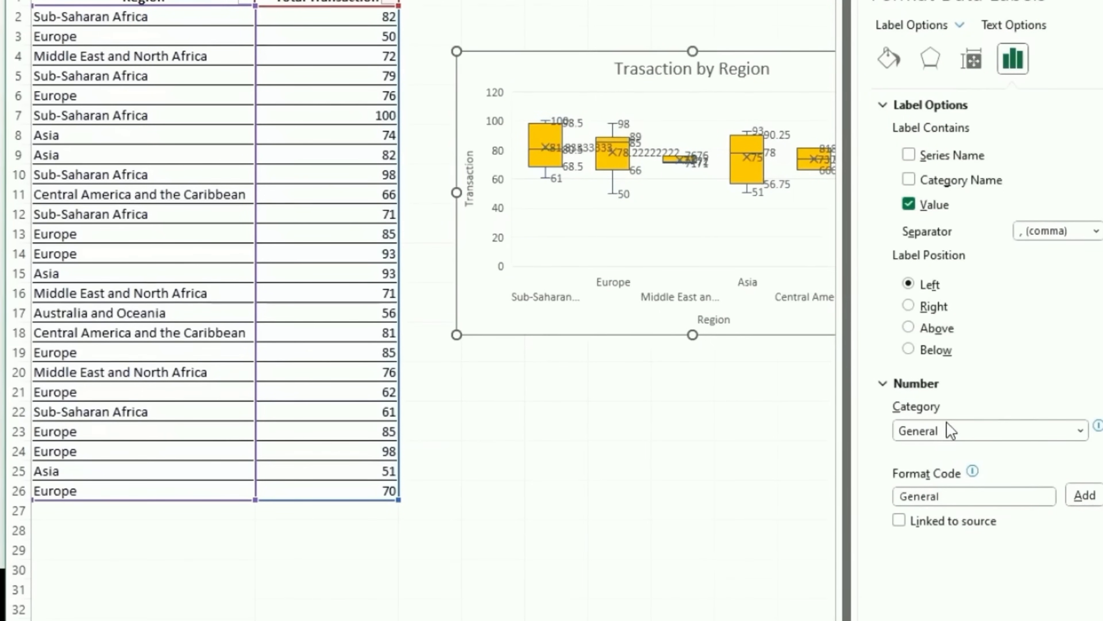
click(992, 431)
click(946, 471)
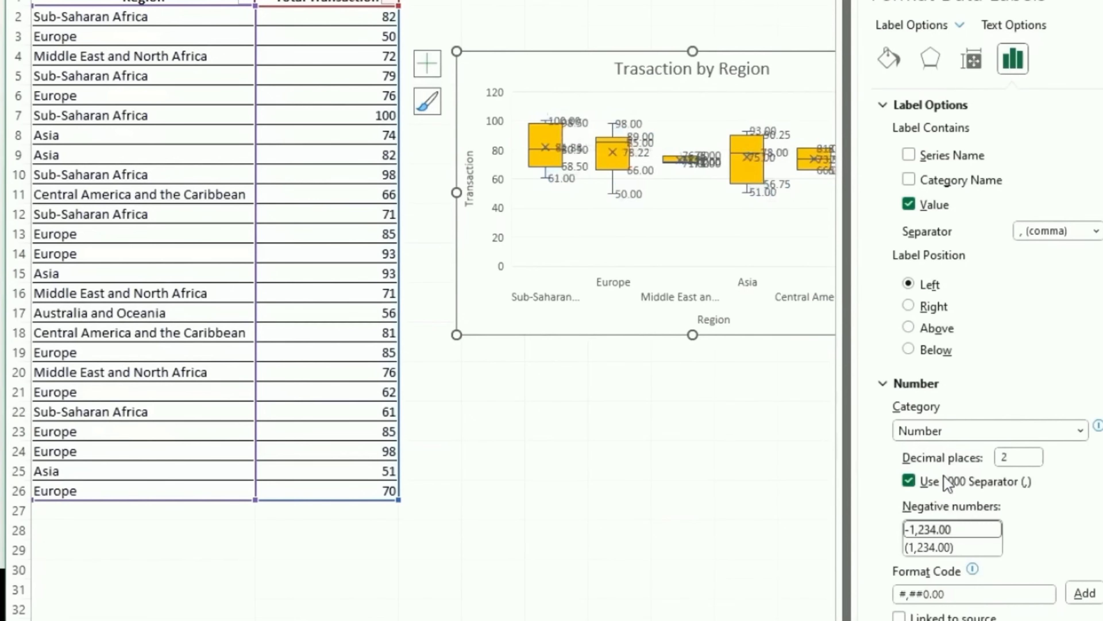
text(0)
click(682, 410)
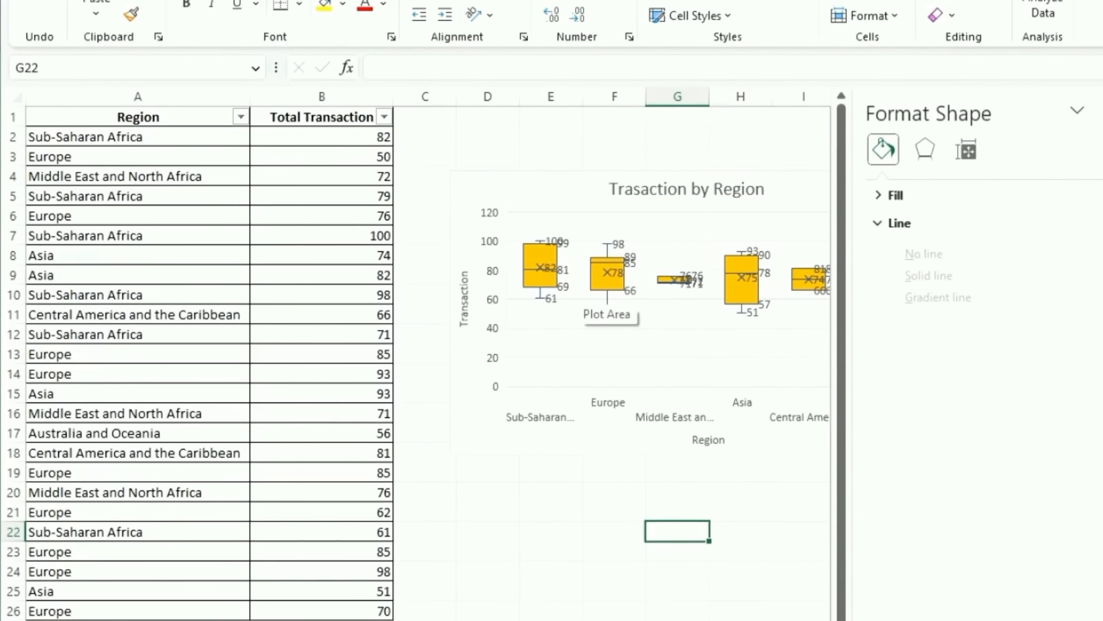
Sort the transaction table by Region from A to Z and select the box and whisker chart.
click(615, 511)
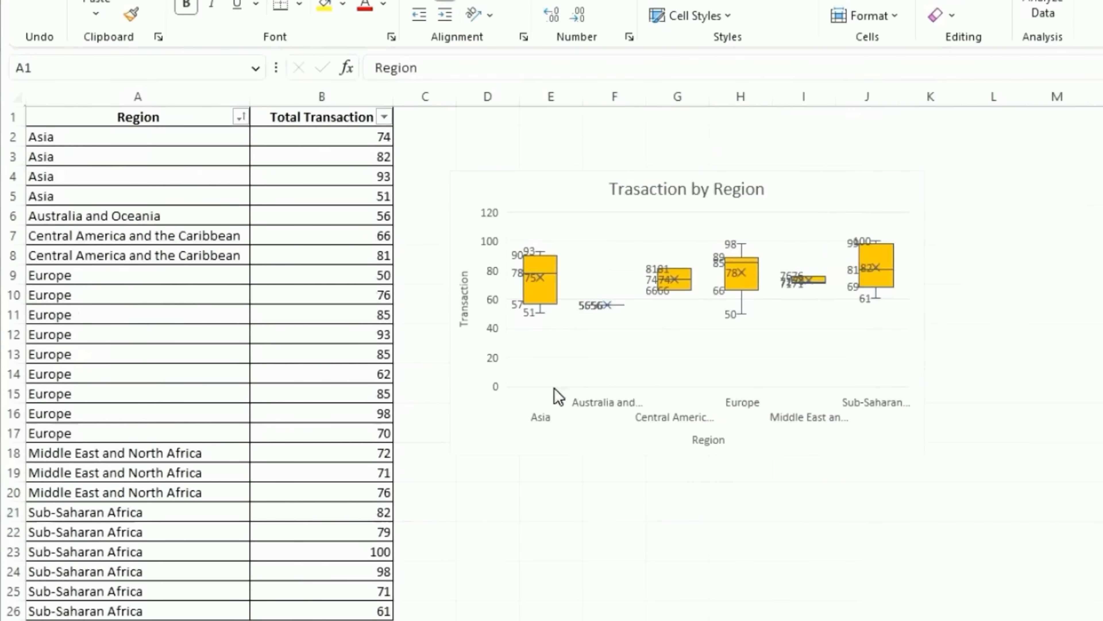
click(546, 452)
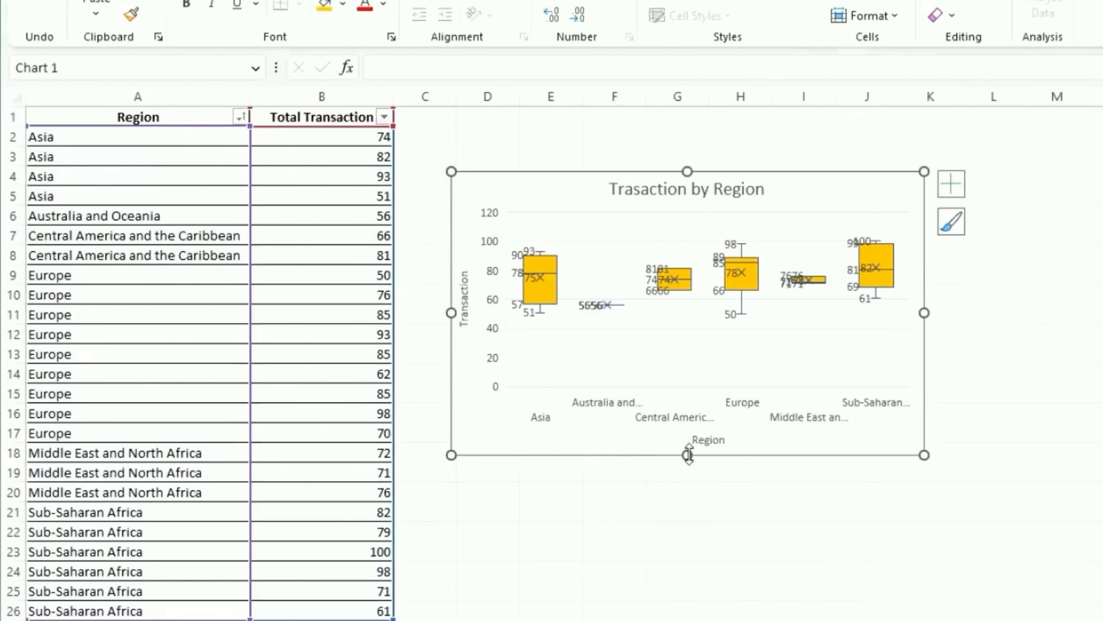
Enlarge the Trasaction by Region box plot in height and width, and move it slightly upward beside the data table.
drag(688, 456, 687, 607)
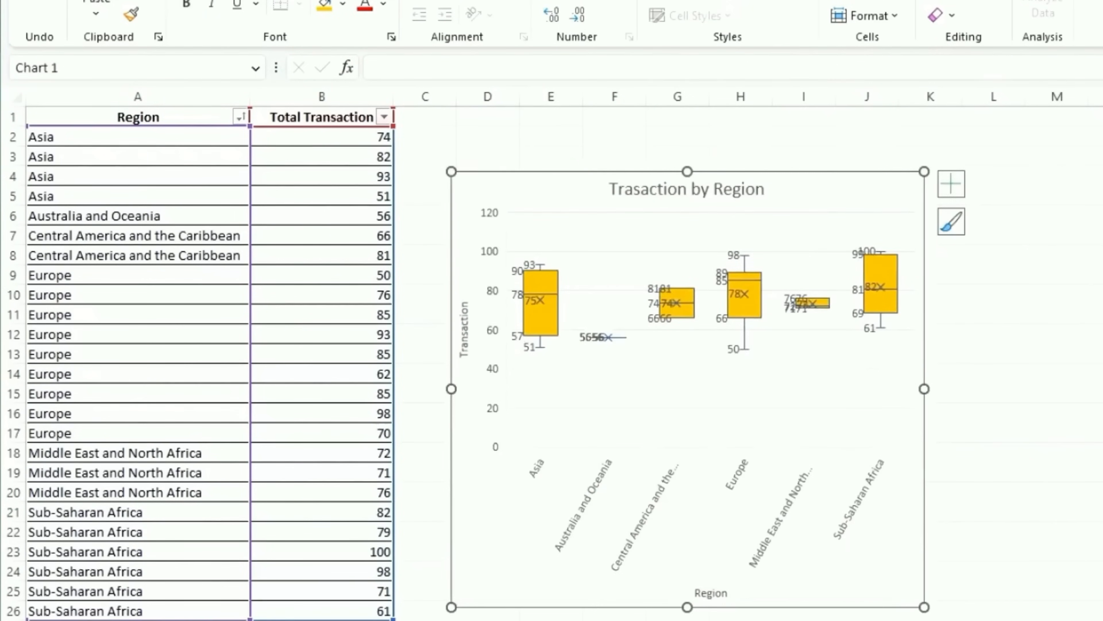
drag(924, 388, 865, 389)
key(Escape)
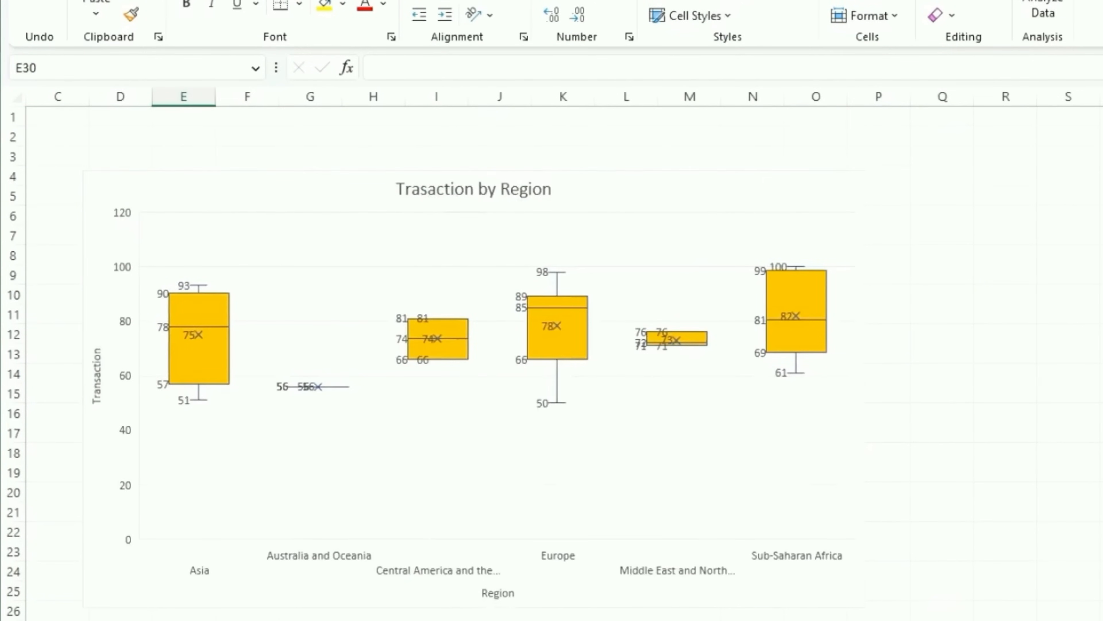
drag(695, 182, 689, 162)
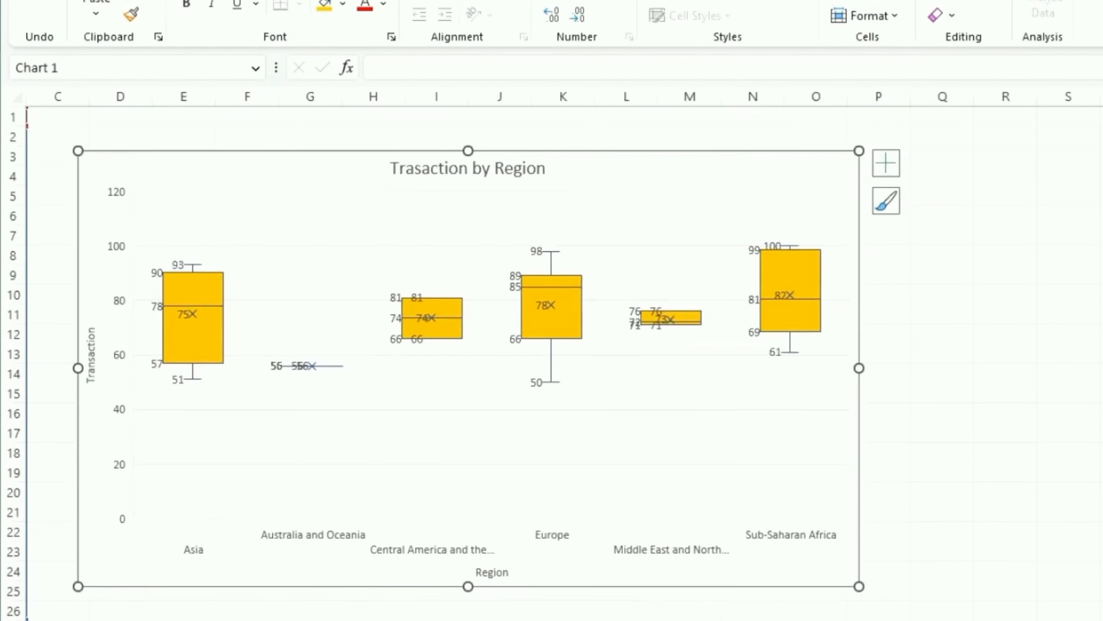
scroll(564, 382, left, 2)
mouse_move(562, 379)
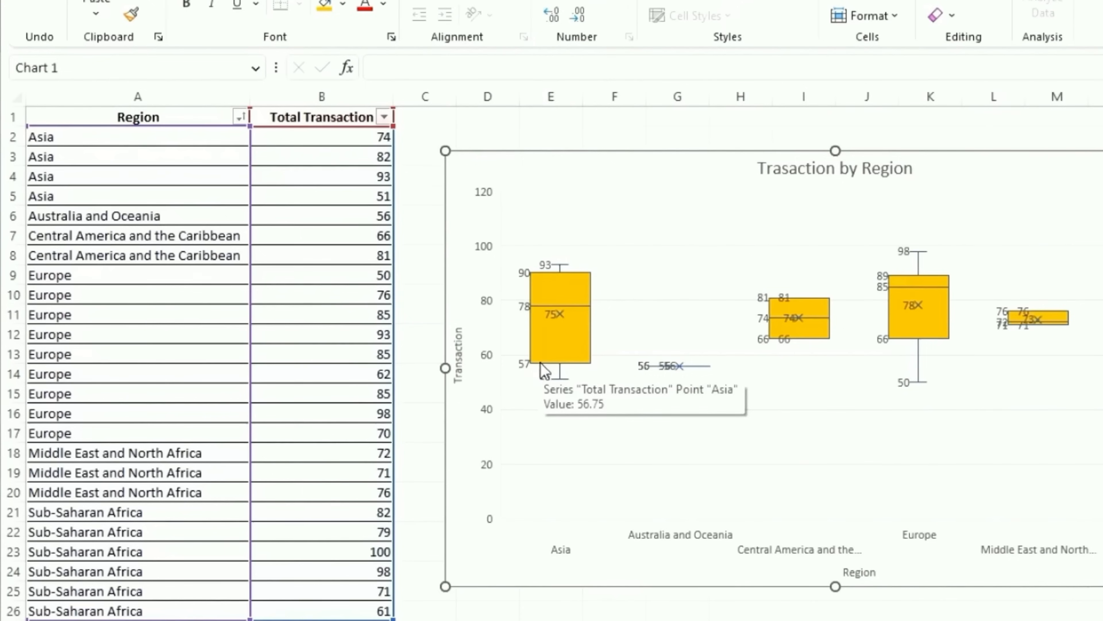
mouse_move(557, 319)
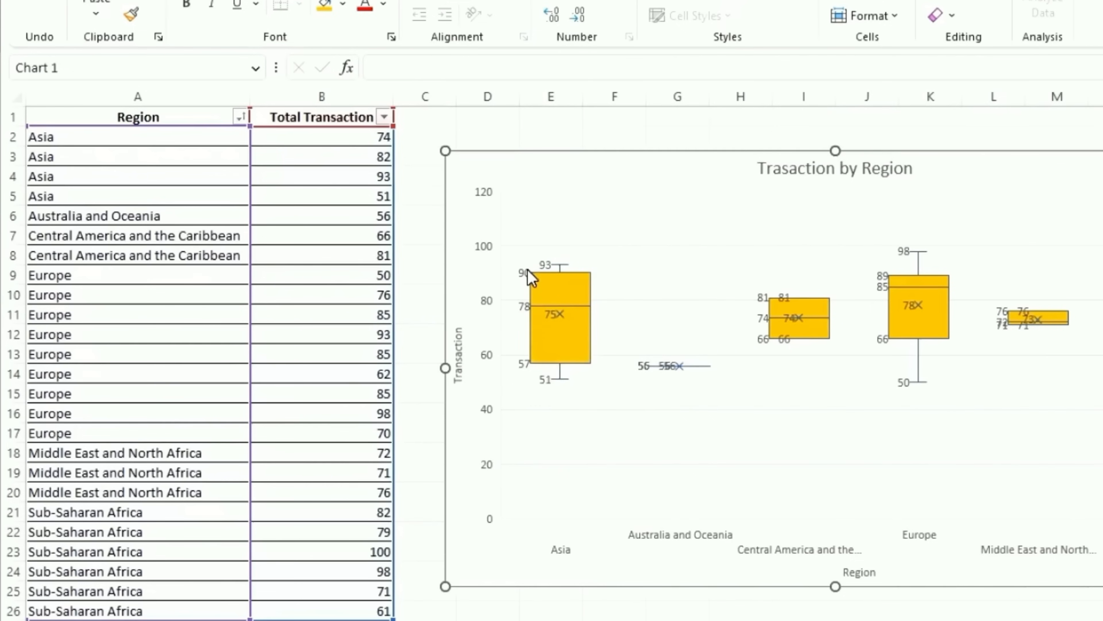
mouse_move(544, 285)
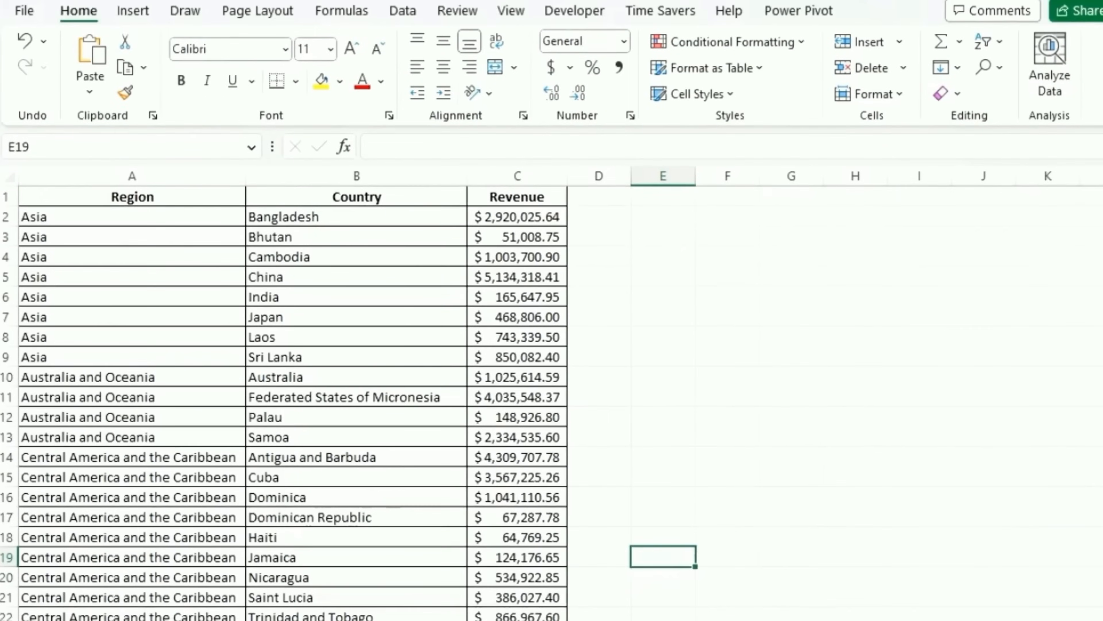
Look over the Region, Country and Revenue columns of the revenue table.
click(517, 197)
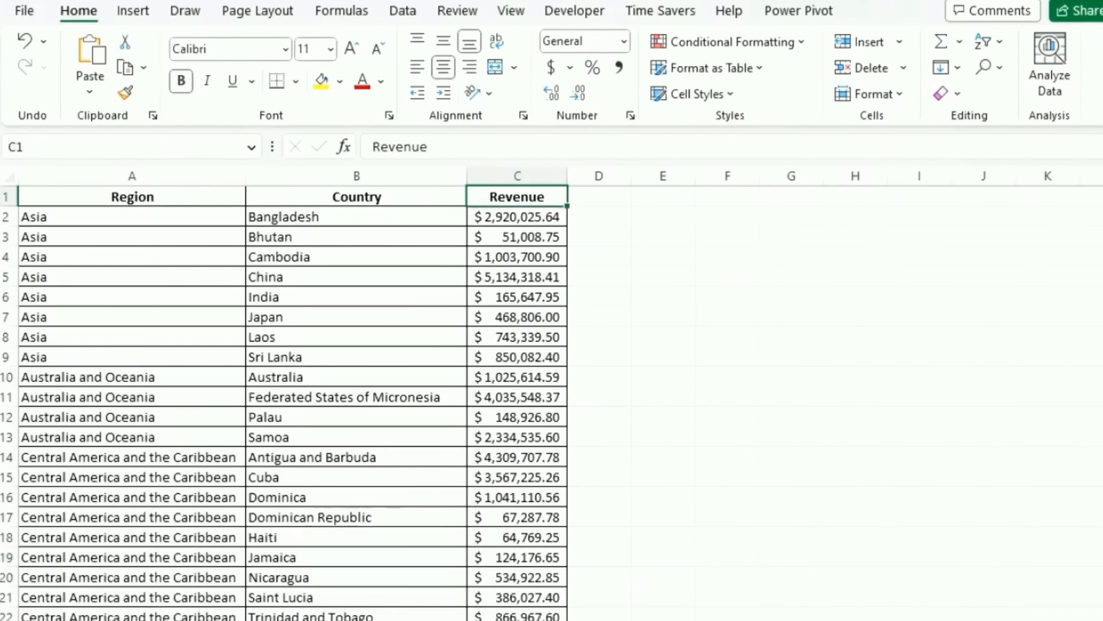
click(132, 175)
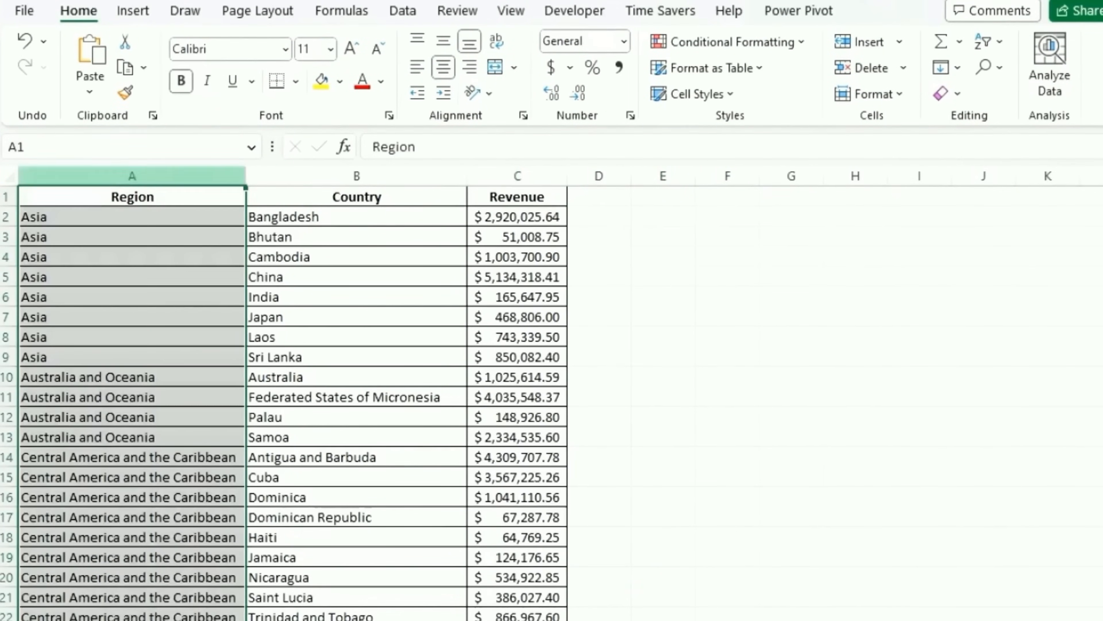
click(356, 175)
click(516, 197)
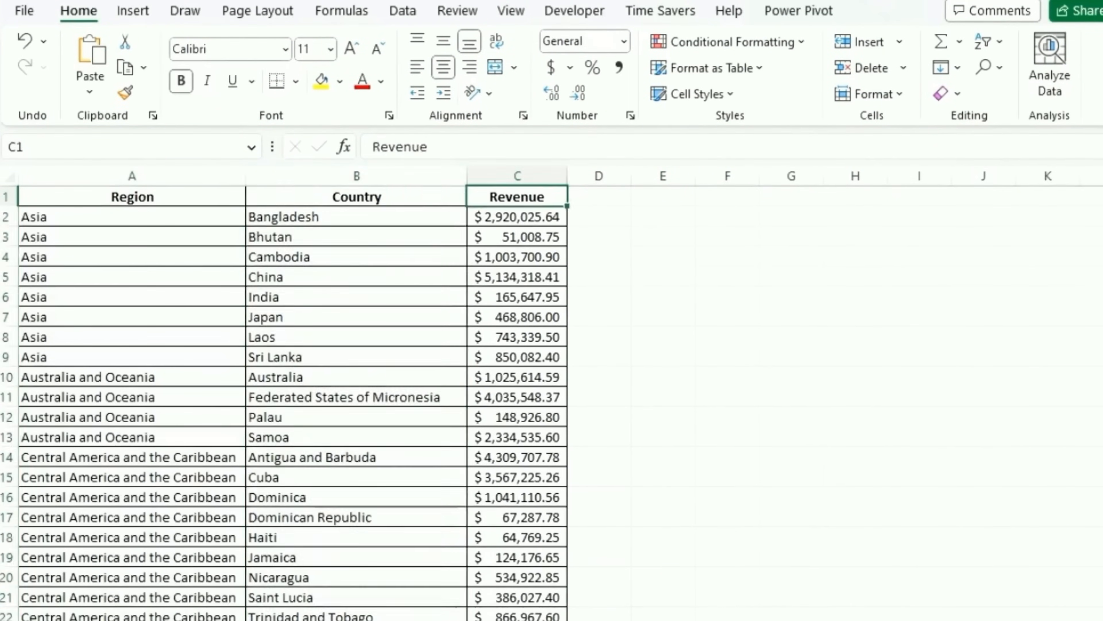
drag(517, 216, 517, 497)
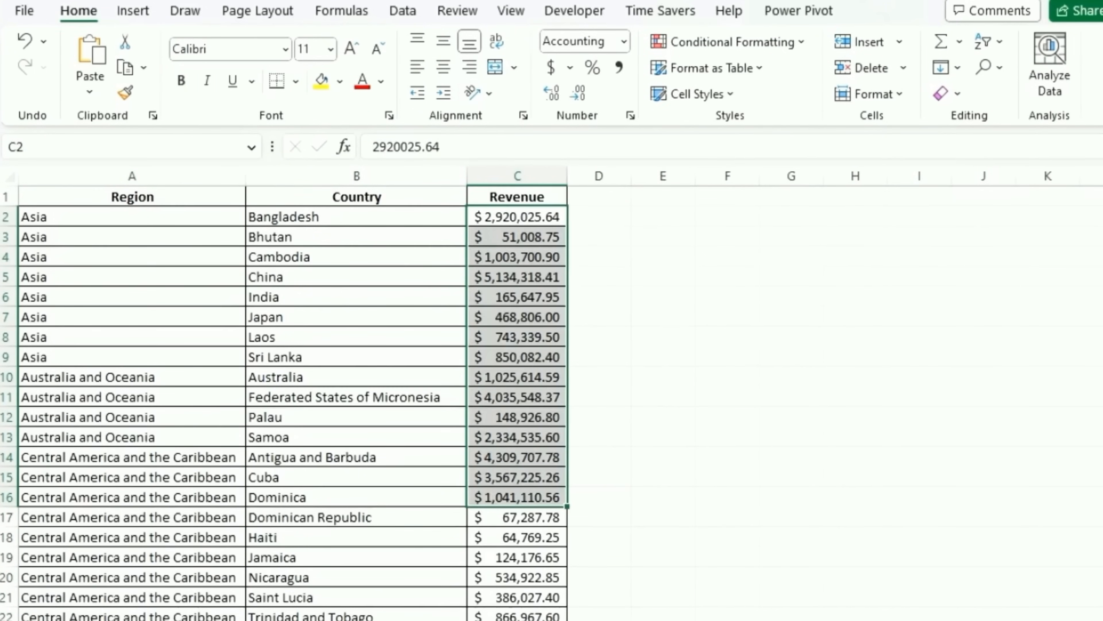
Insert a Treemap chart from the entire Region, Country and Revenue table.
click(356, 297)
key(ctrl+a)
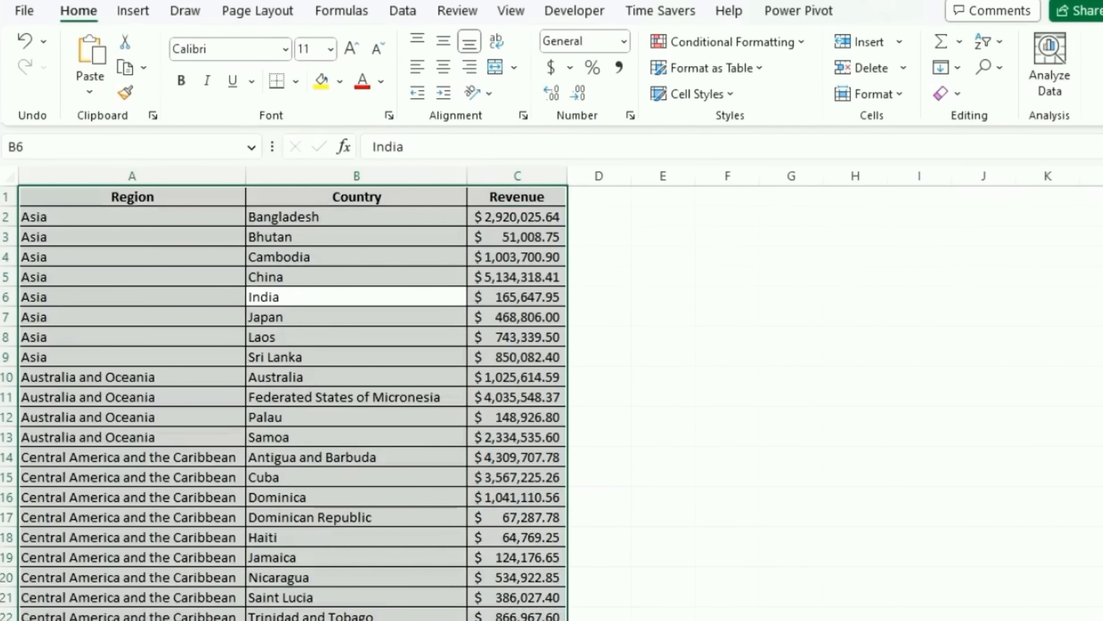
click(133, 11)
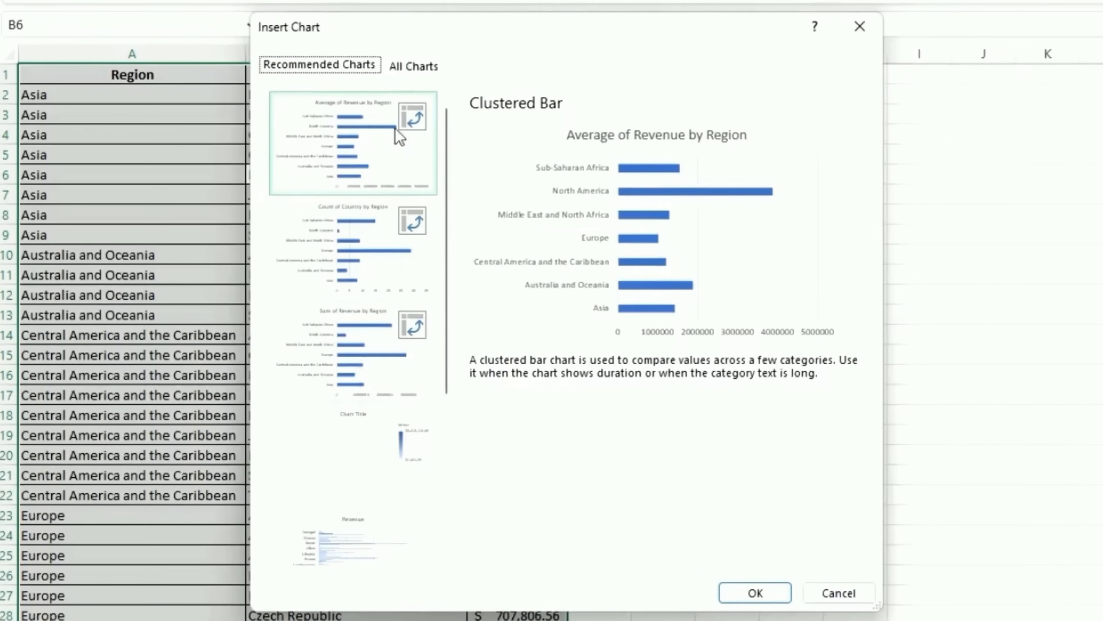
click(413, 170)
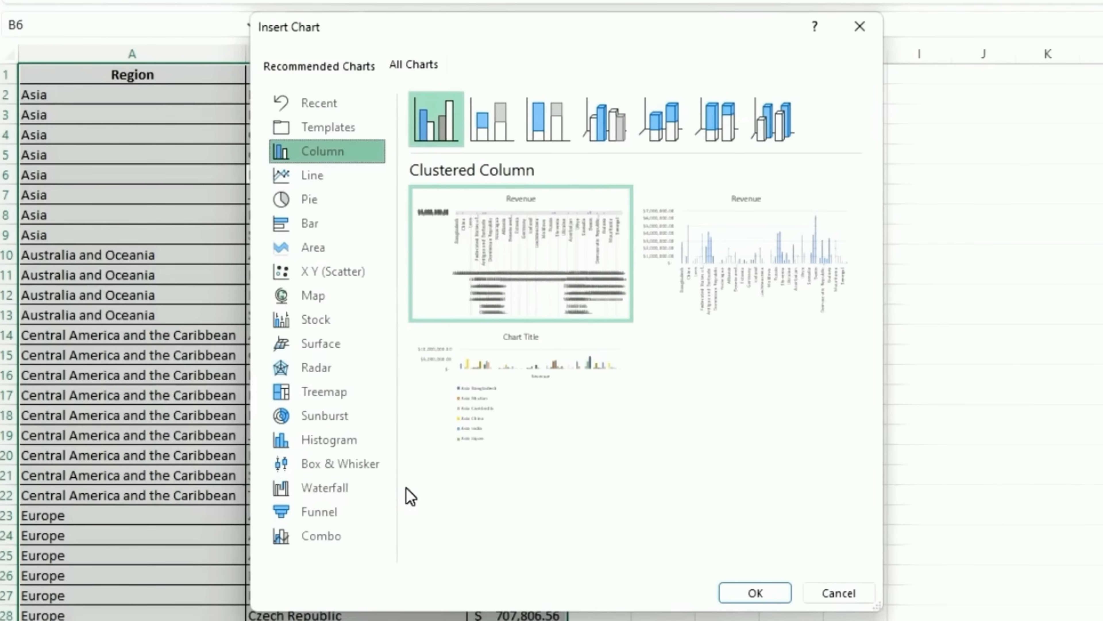
click(326, 391)
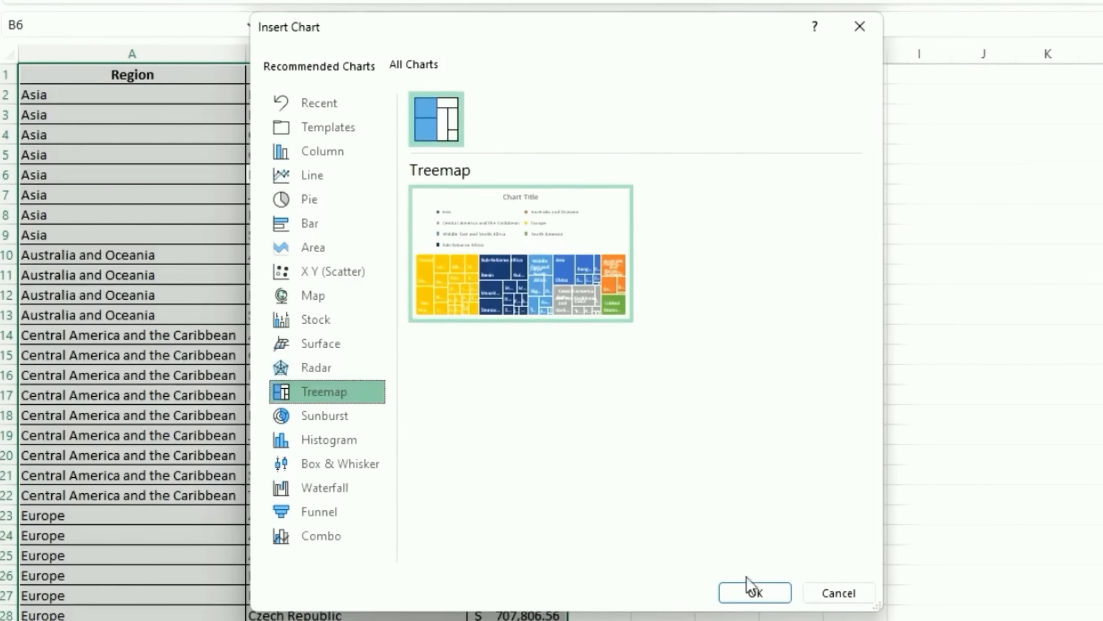
click(748, 587)
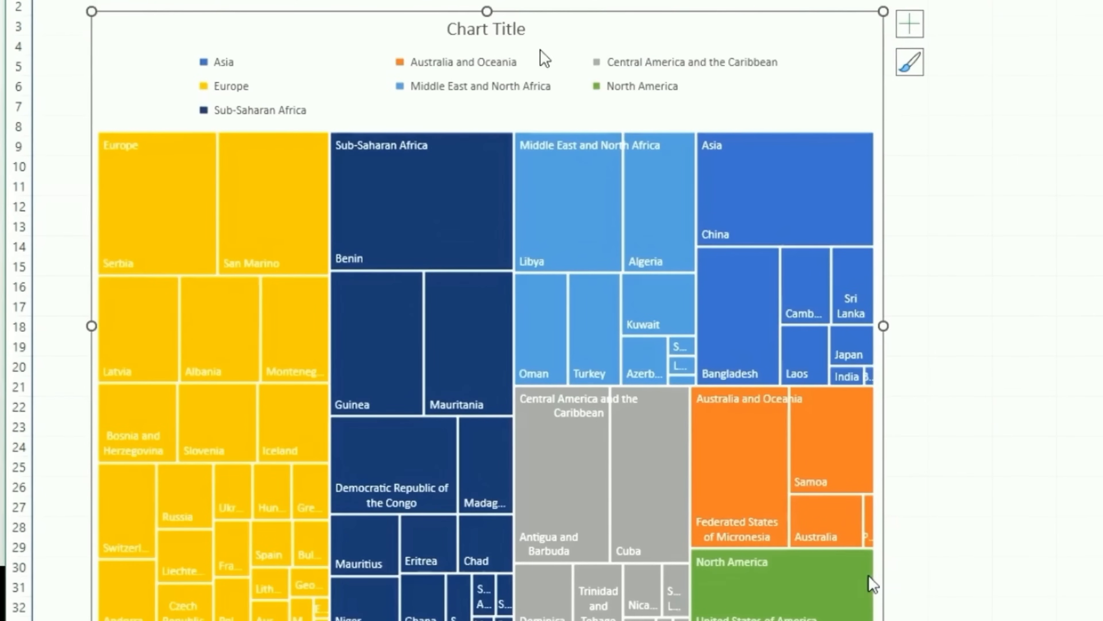
Change the treemap's title to "Sales by Country".
click(517, 32)
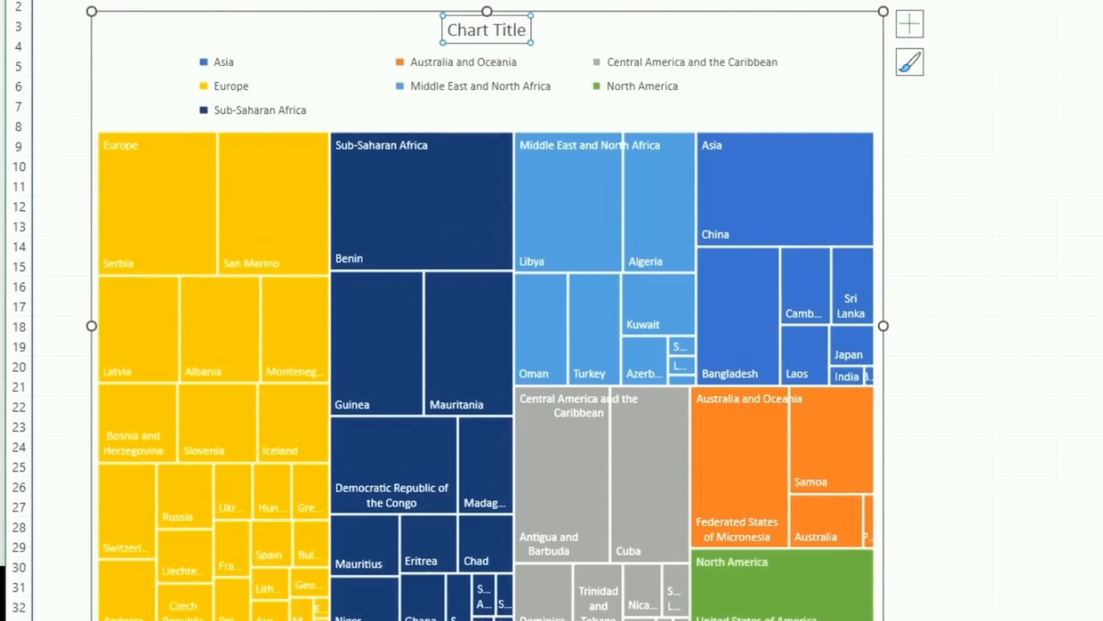
triple_click(487, 30)
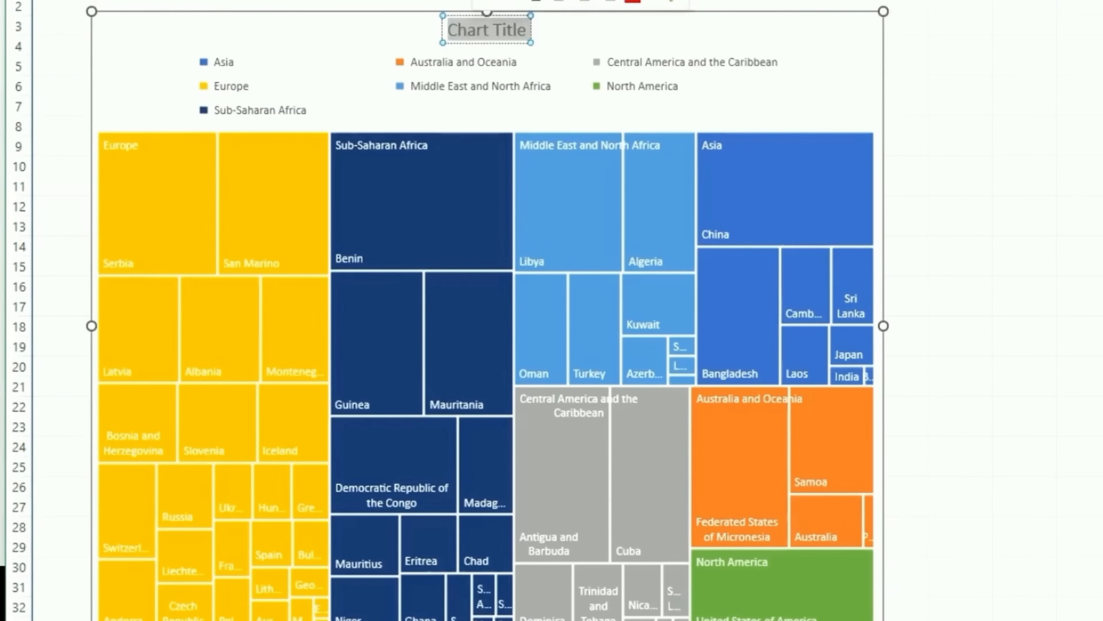
text(Sales)
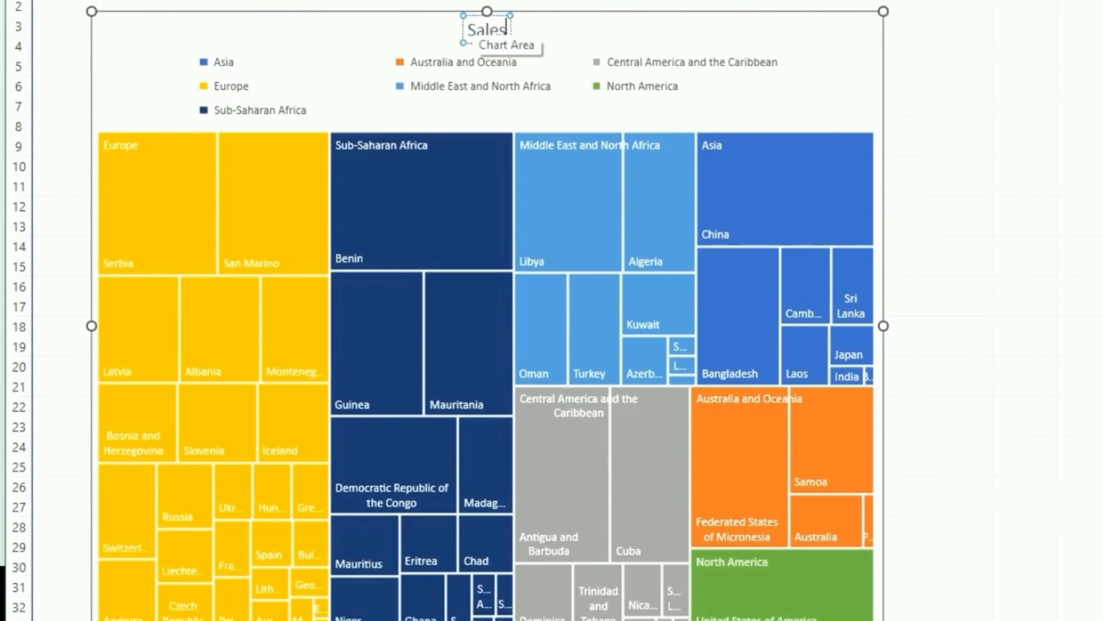
text( by Country)
Place the treemap's legend below the plot and widen the chart.
click(717, 61)
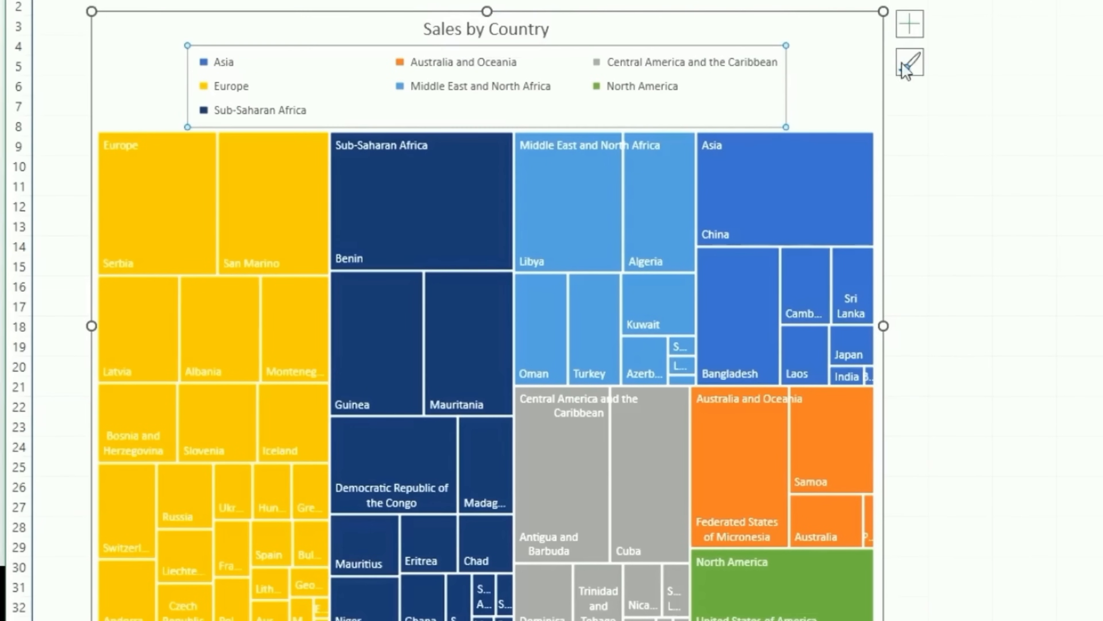
click(907, 28)
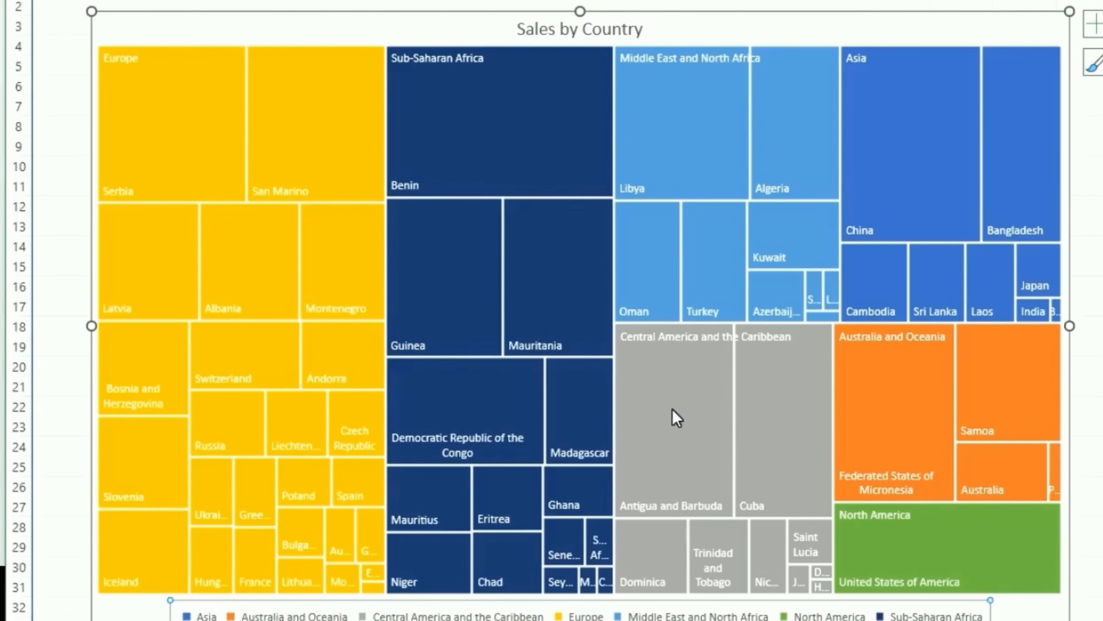
mouse_move(673, 411)
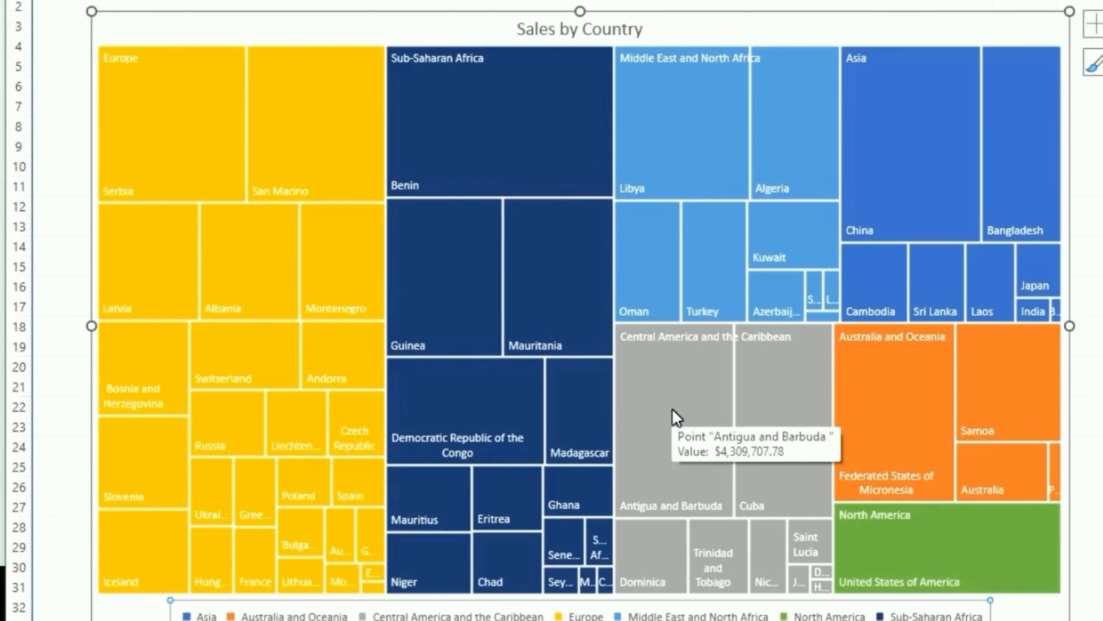
mouse_move(145, 148)
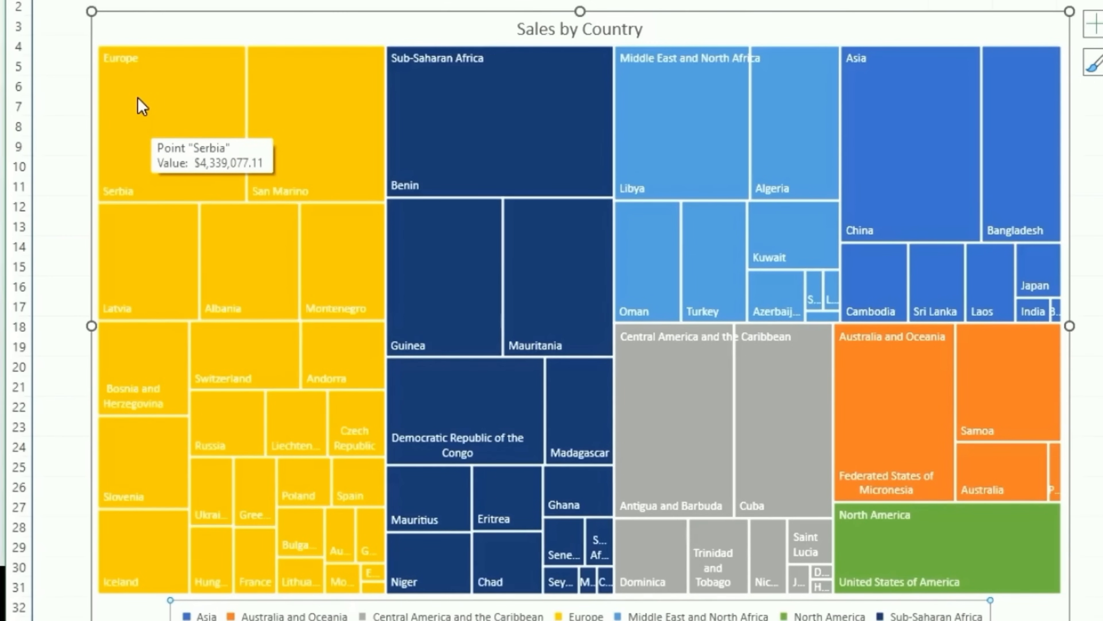
mouse_move(504, 153)
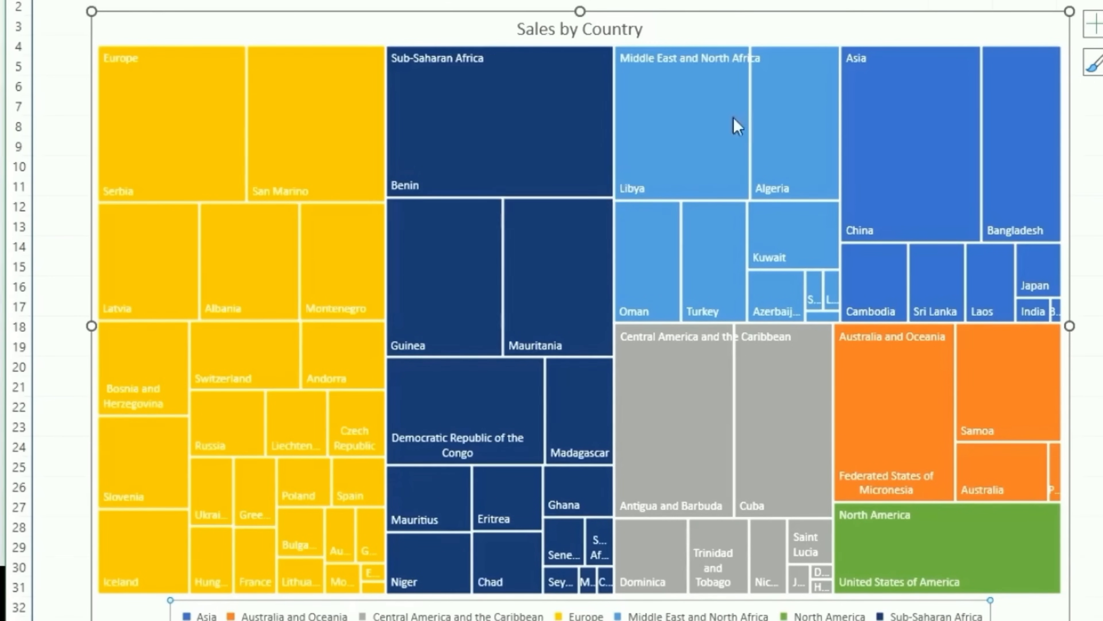
mouse_move(707, 127)
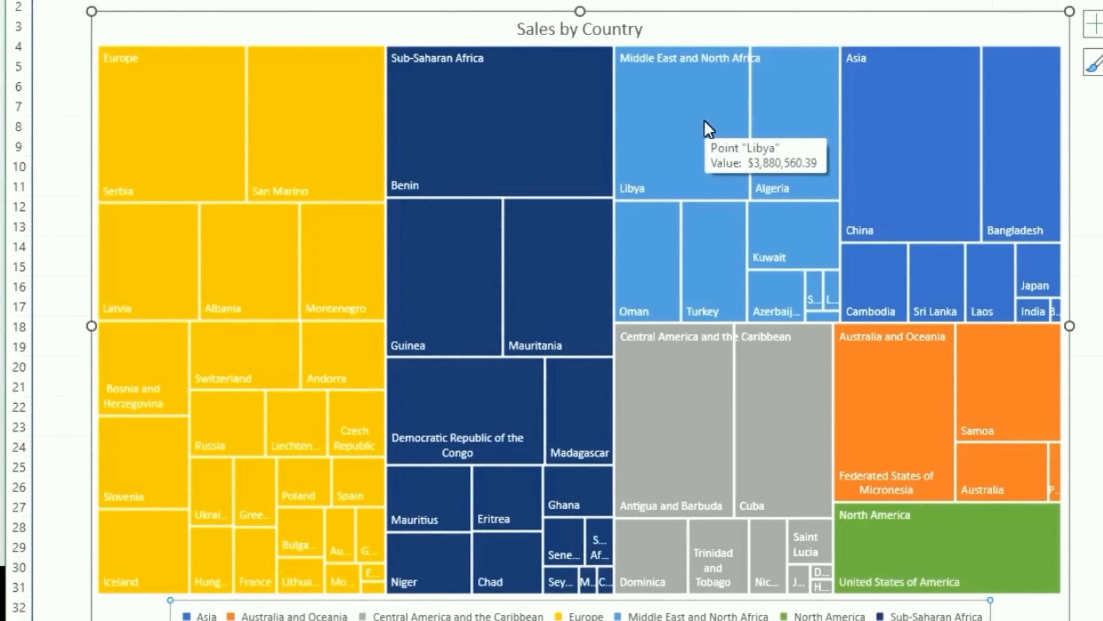
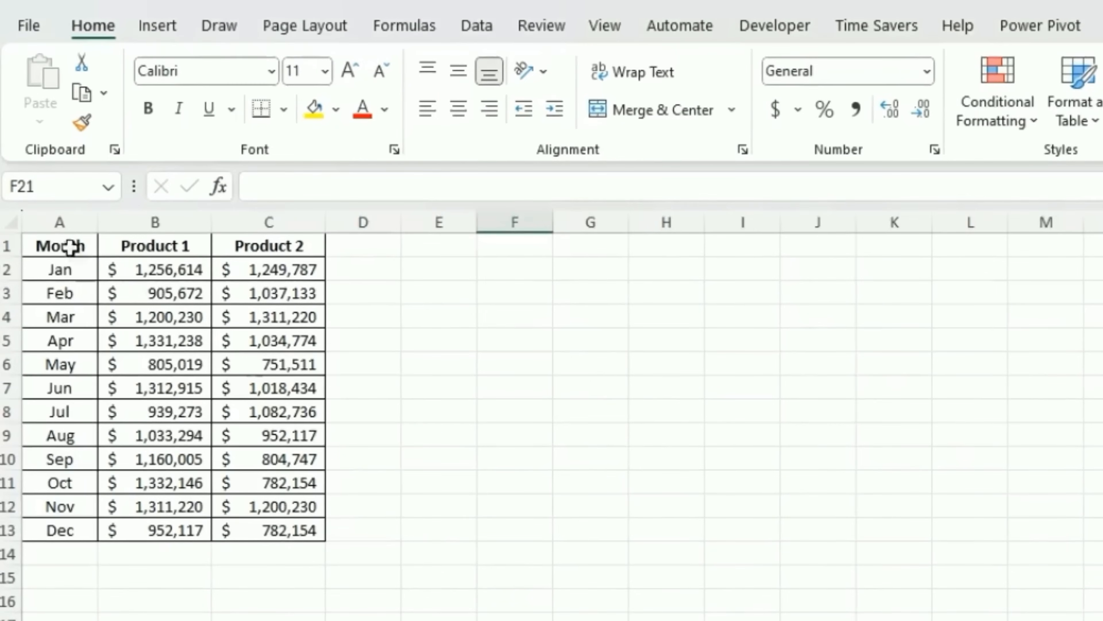
Select the monthly product table A1:C13 and review the SalesData named range's definition in the Name Manager.
drag(48, 162, 97, 226)
drag(146, 342, 304, 528)
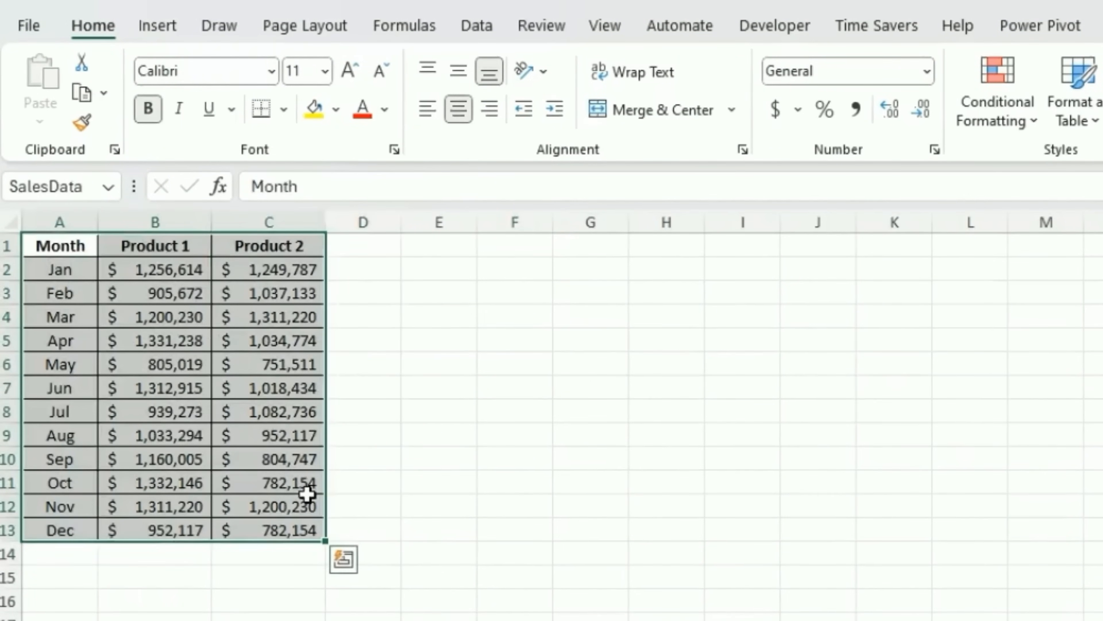
click(404, 26)
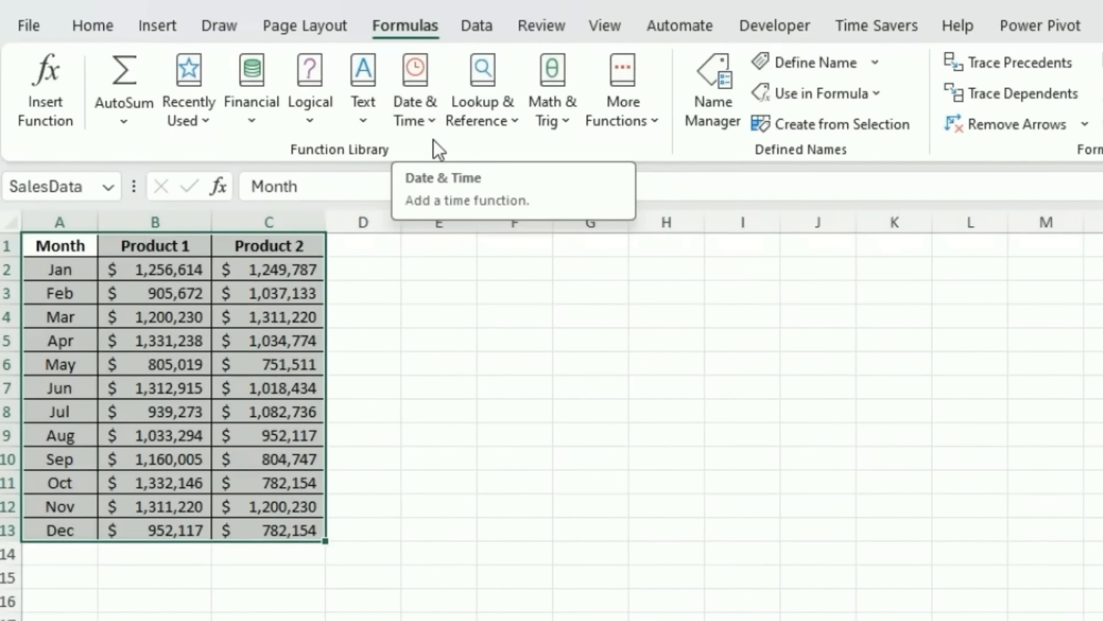
click(689, 122)
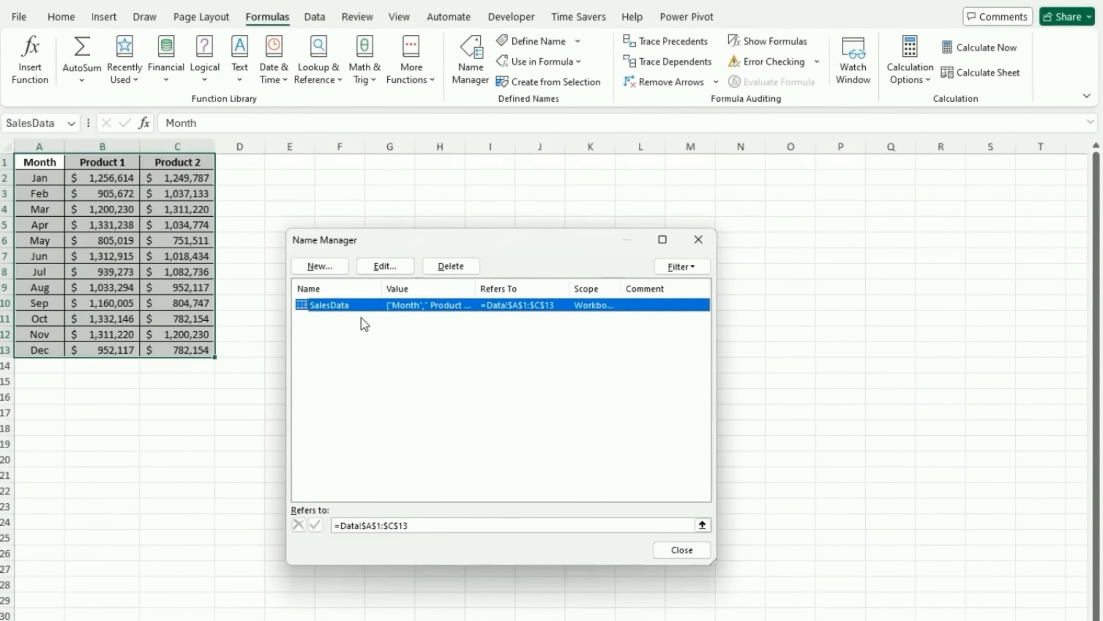
click(383, 266)
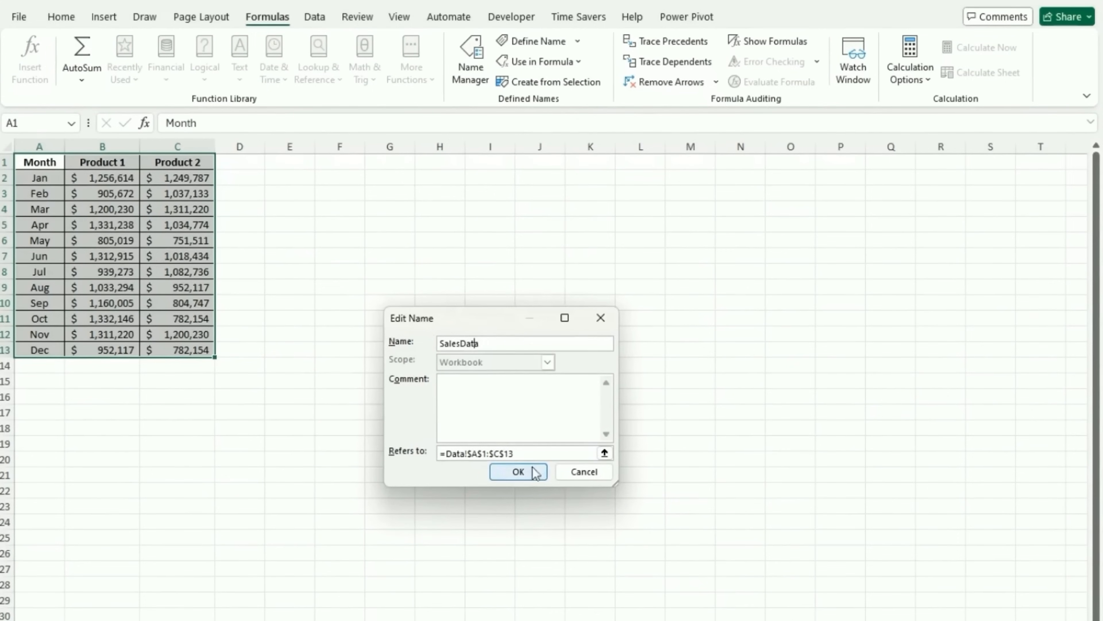
click(519, 471)
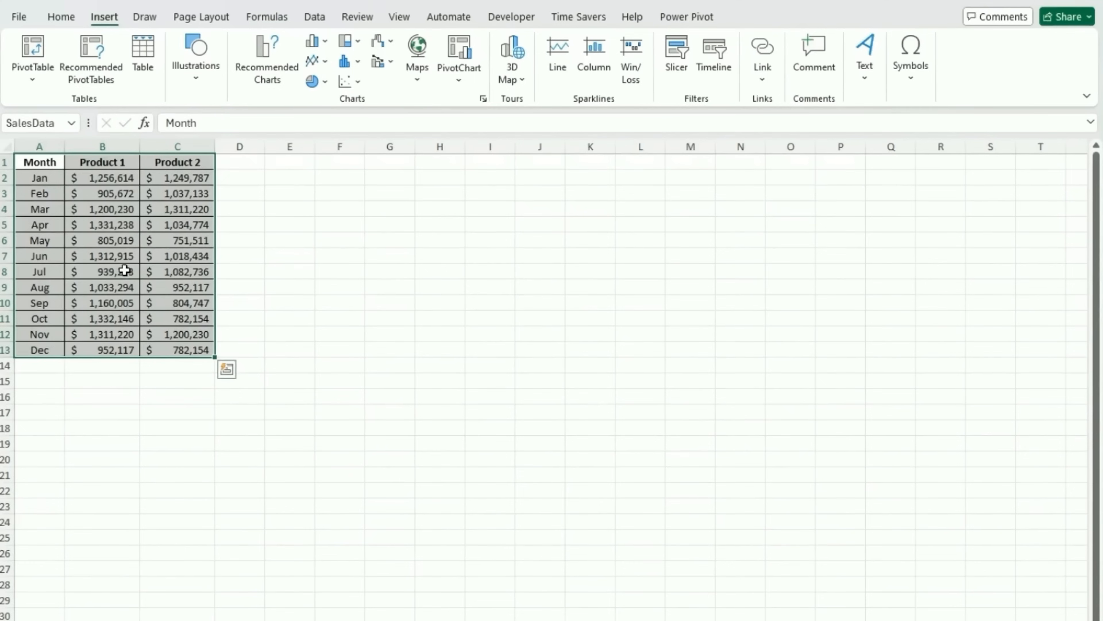
Insert a 2-D clustered column chart from the SalesData range, enlarge it and place it beside the table.
click(316, 42)
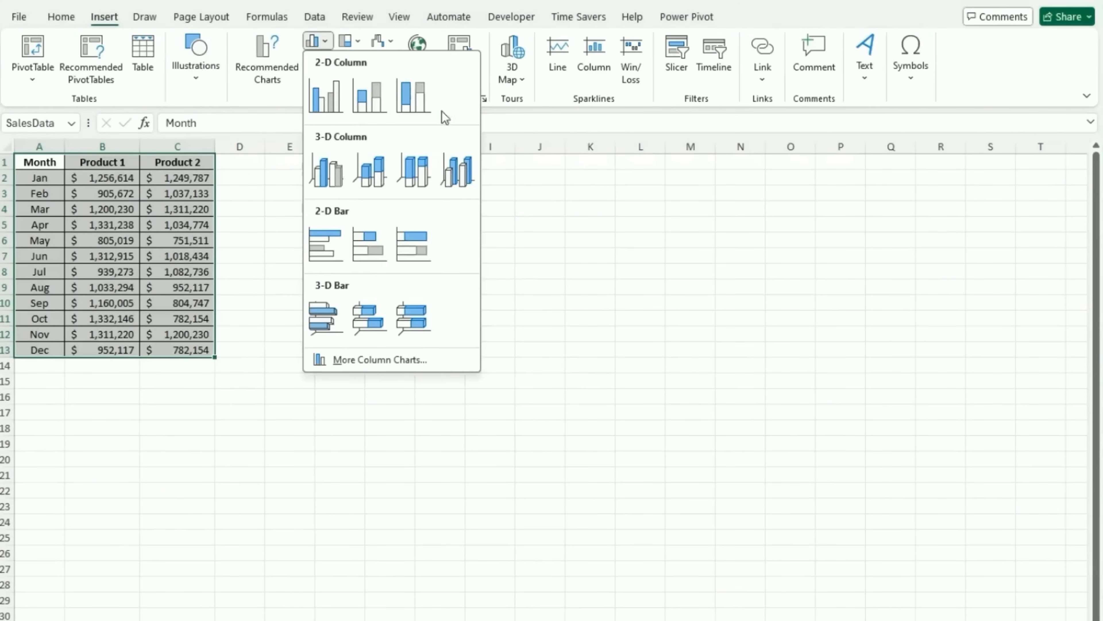
click(322, 96)
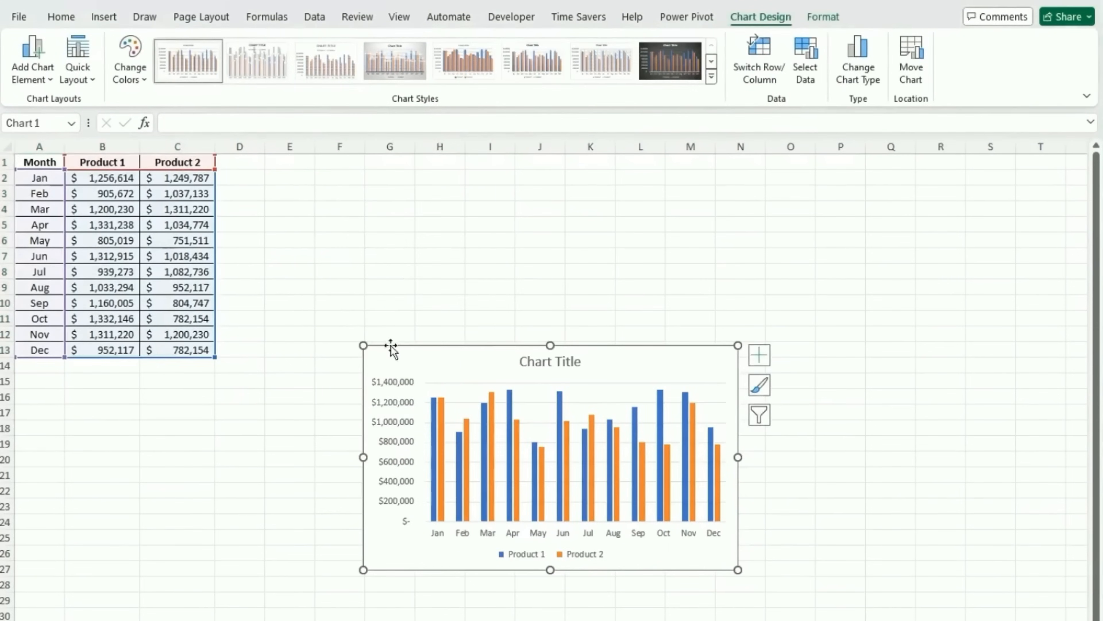
drag(393, 300, 410, 164)
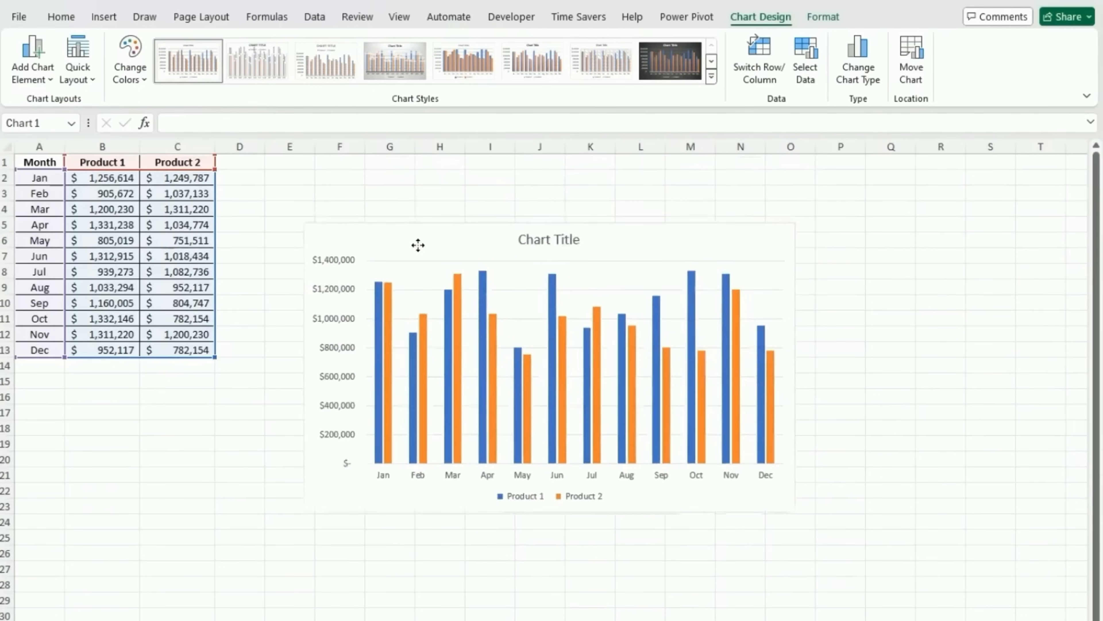
drag(419, 244, 415, 186)
click(415, 186)
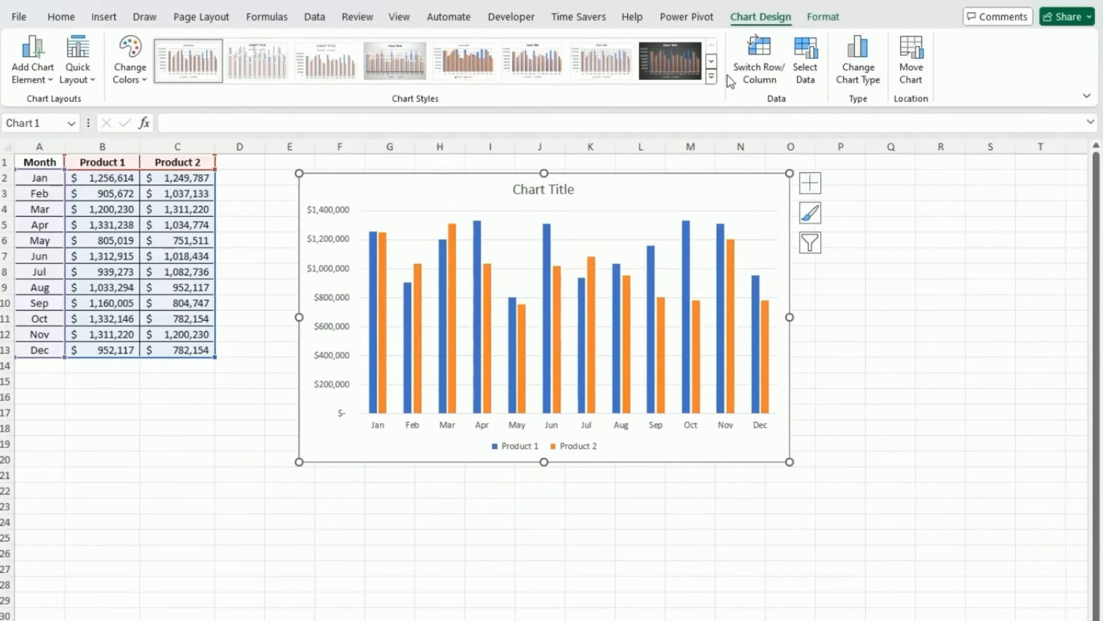
Add axis titles to both axes of the monthly sales column chart.
click(715, 81)
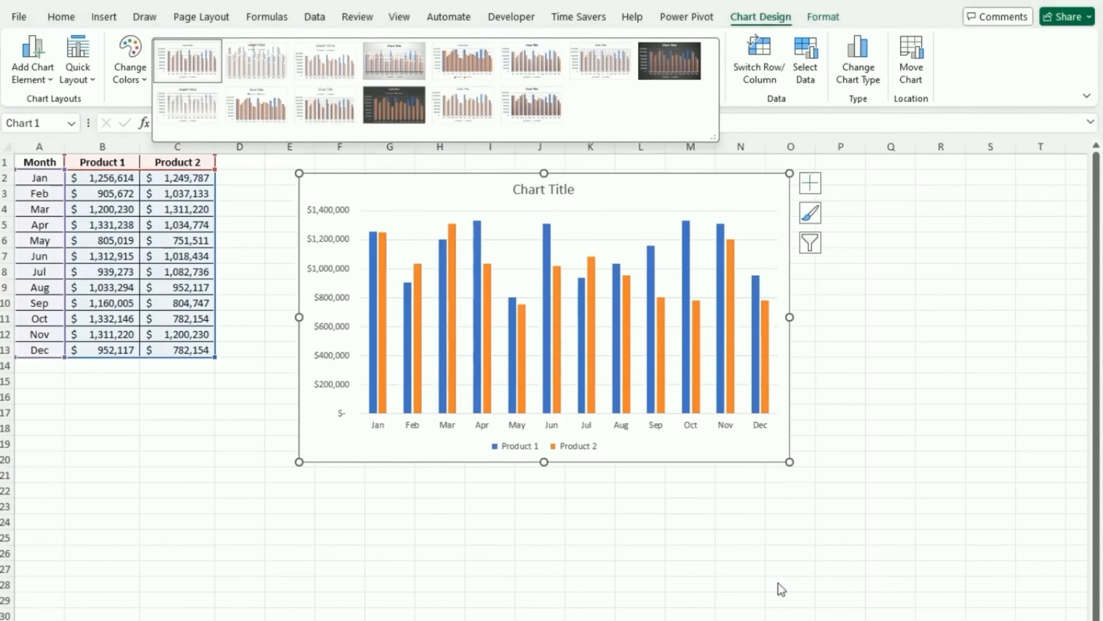
key(Escape)
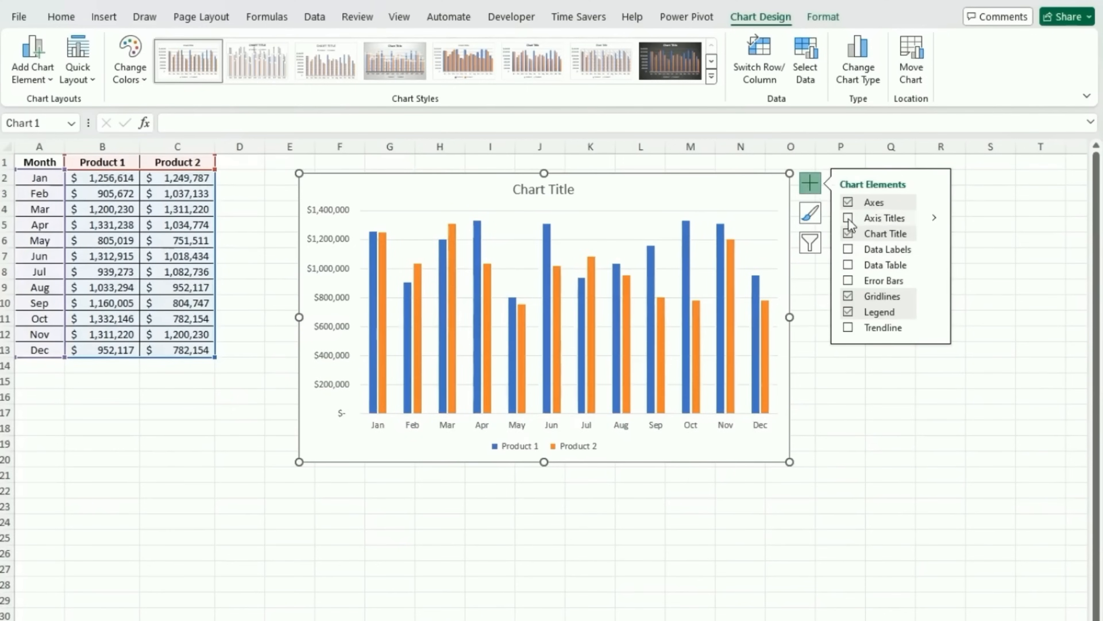
click(848, 218)
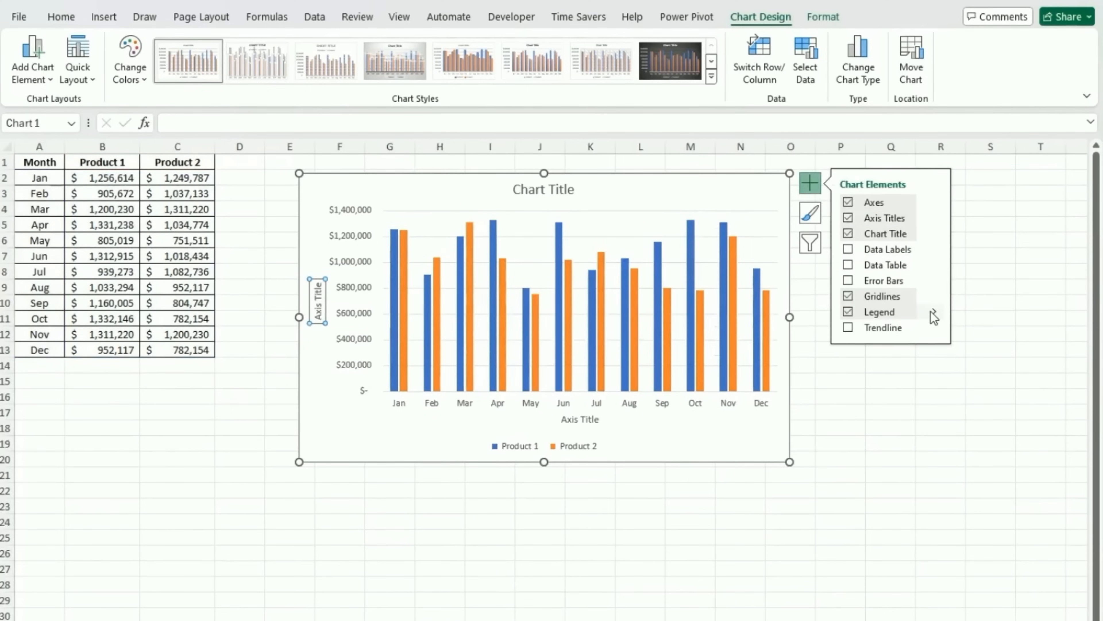
Move the column chart's legend above the plot and remove the gridlines.
click(937, 309)
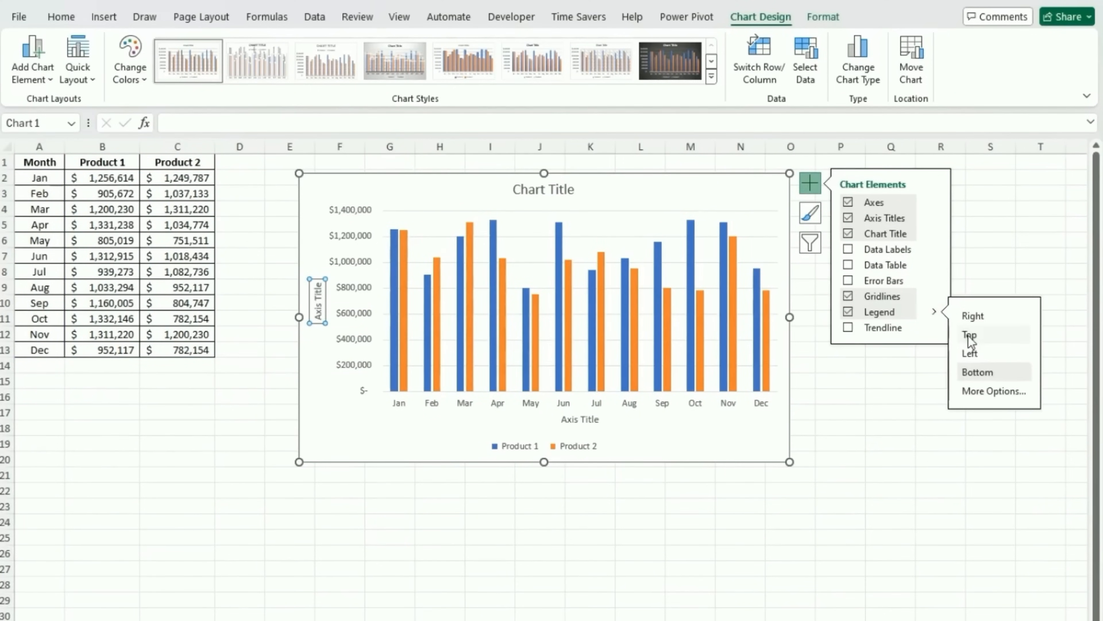
click(969, 335)
click(889, 297)
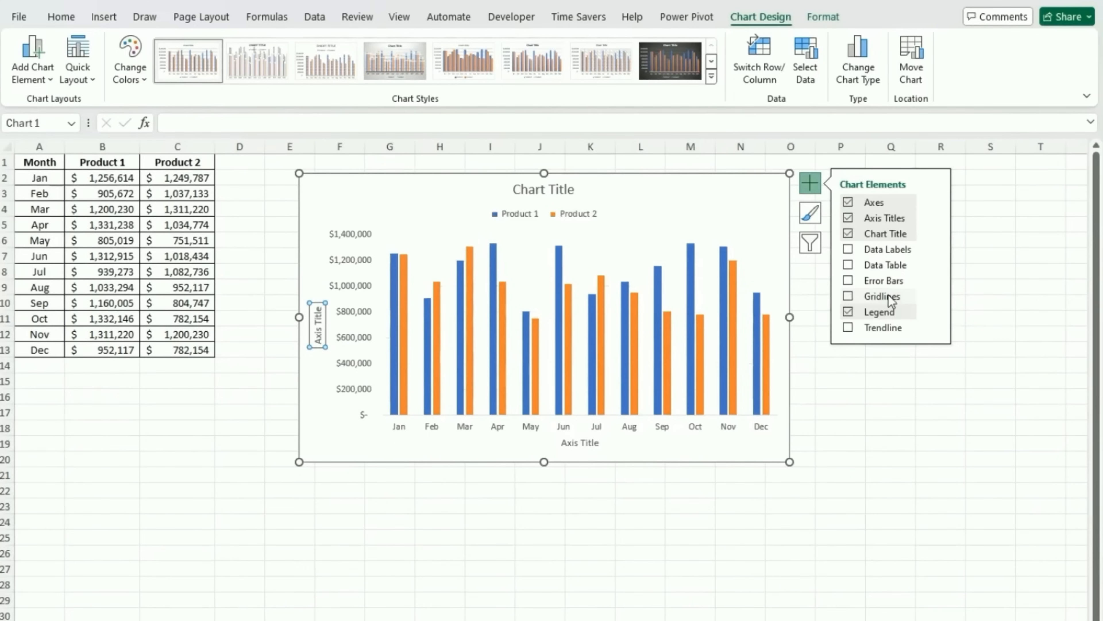
Change the column chart's title to "Monthly Sales - Product 1 vs Product 2".
click(548, 192)
triple_click(550, 191)
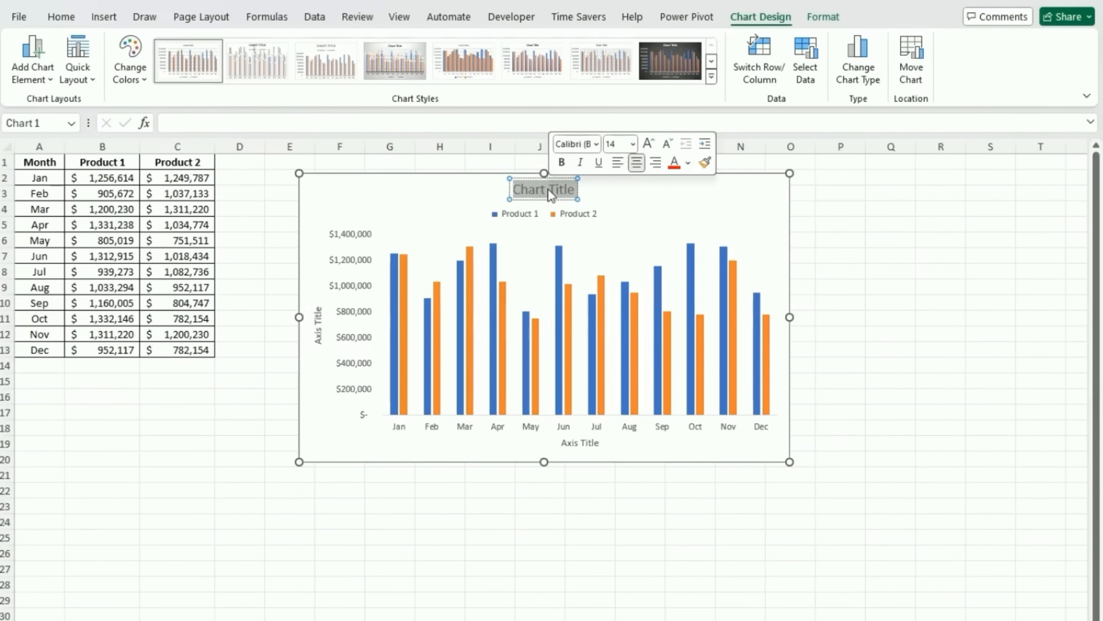
text(Monthly Sales - Product 1 vs Product 2)
Title the chart's vertical axis "Revenue" and its horizontal axis "Month".
click(316, 318)
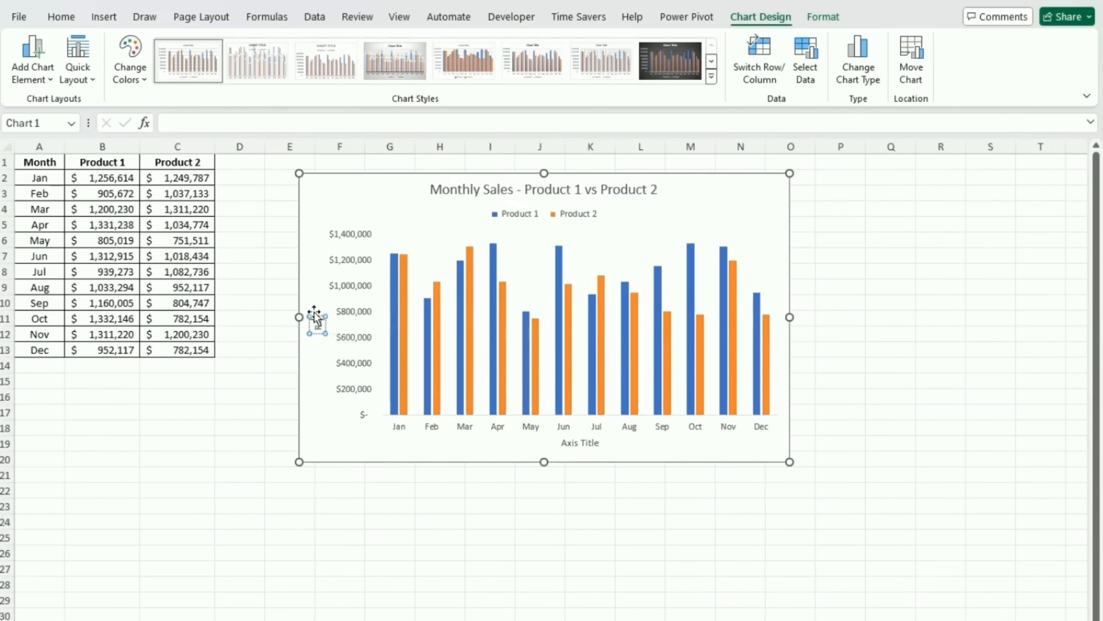
text(Revenue)
double_click(572, 442)
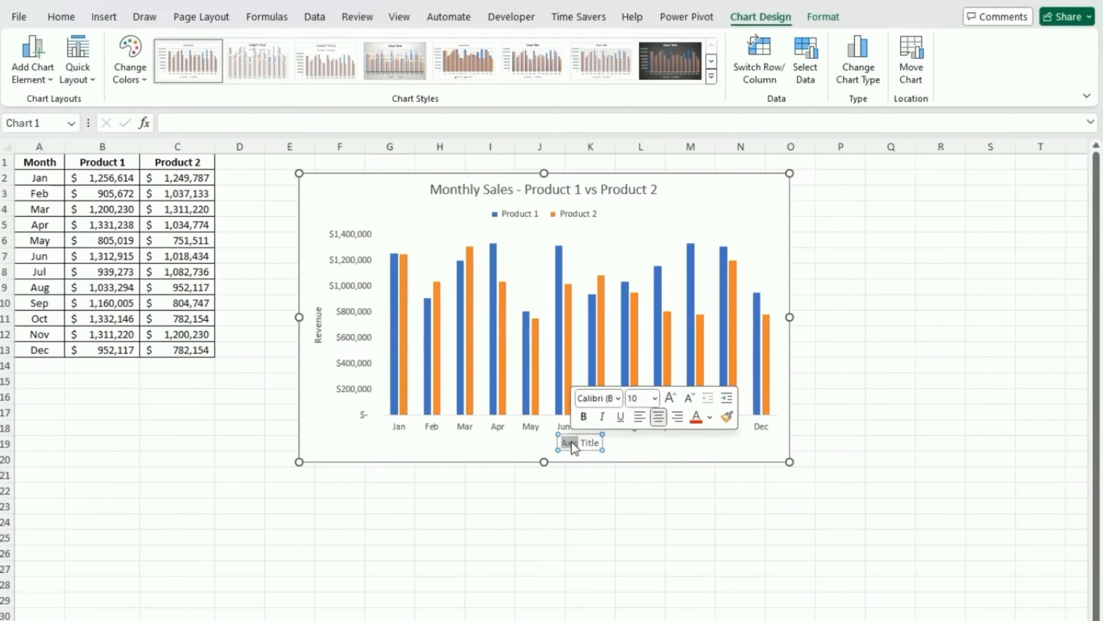
key(ctrl+a)
text(Month)
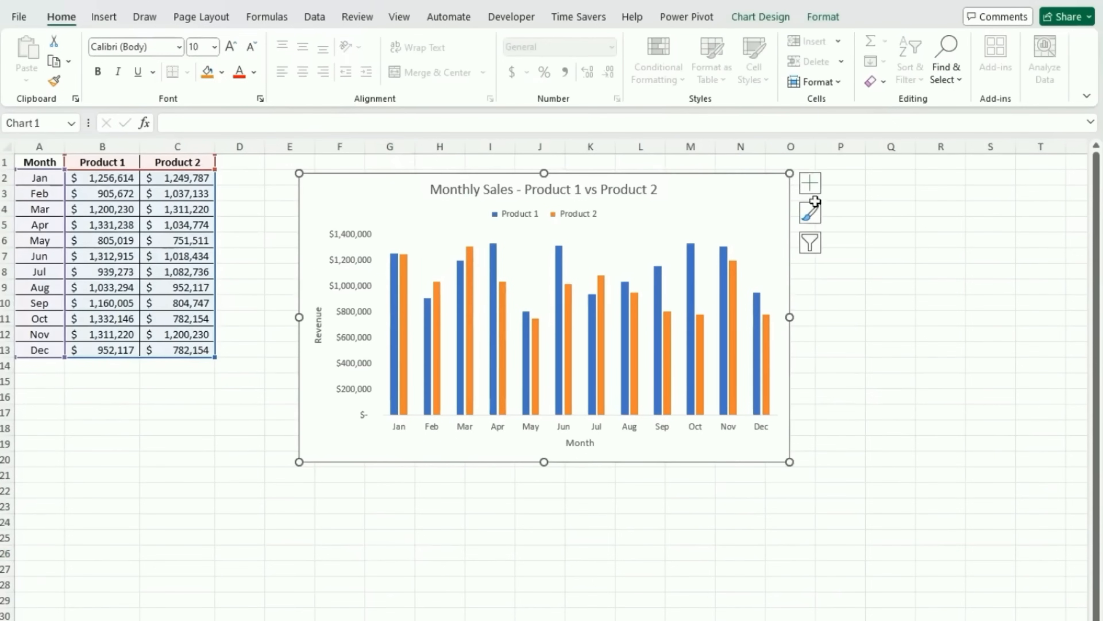
Show data labels on the columns and widen the chart to about column S.
click(811, 182)
click(848, 249)
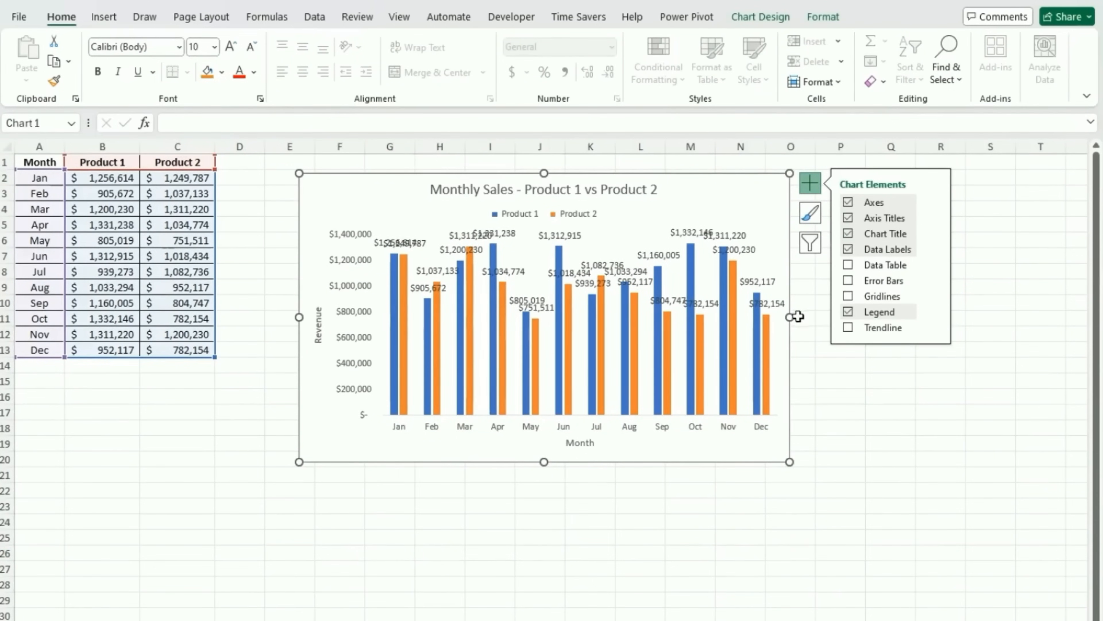
drag(798, 317, 1010, 319)
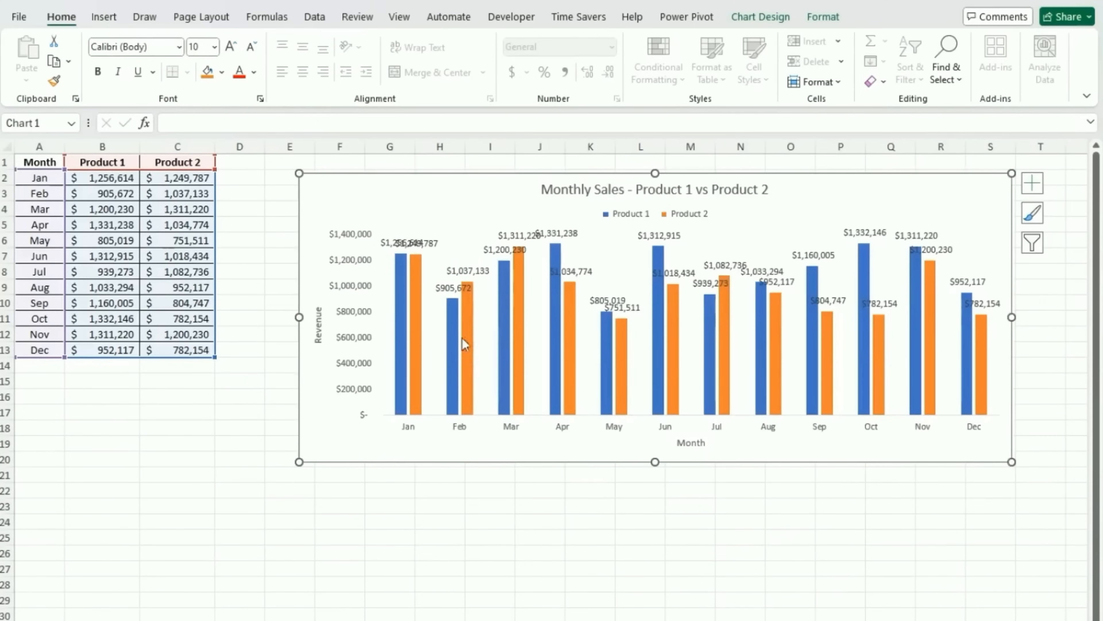
Shift the chart over the source table's edge and replace its data labels with a data table.
drag(430, 228, 330, 270)
click(931, 225)
click(970, 291)
click(970, 307)
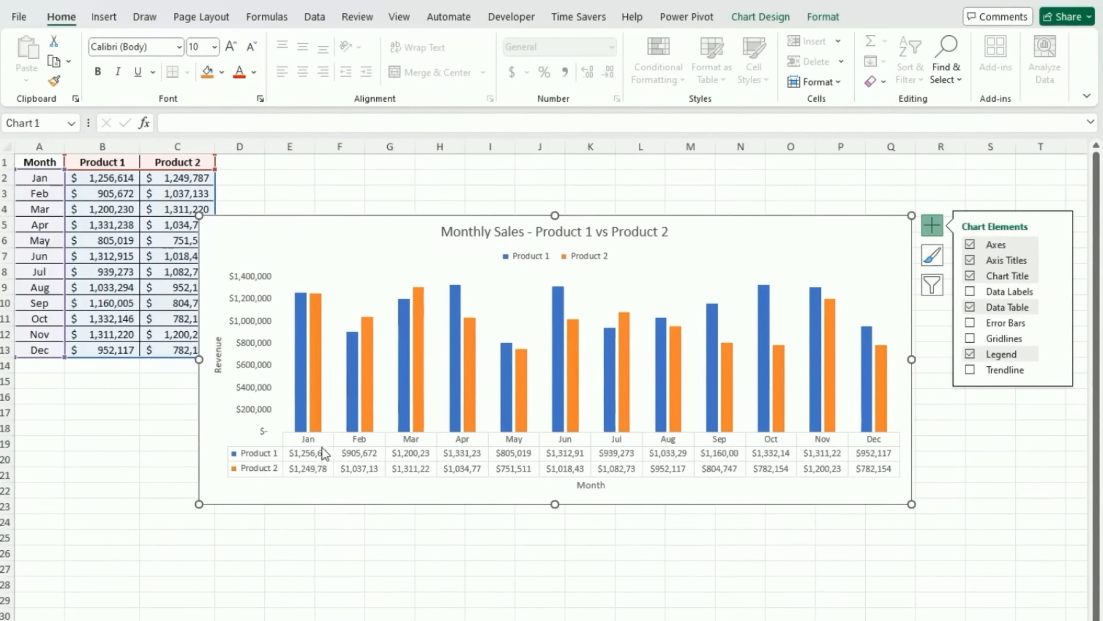
Nudge the chart up and to the right, and turn its gridlines back on.
drag(368, 238, 382, 224)
click(947, 211)
click(985, 325)
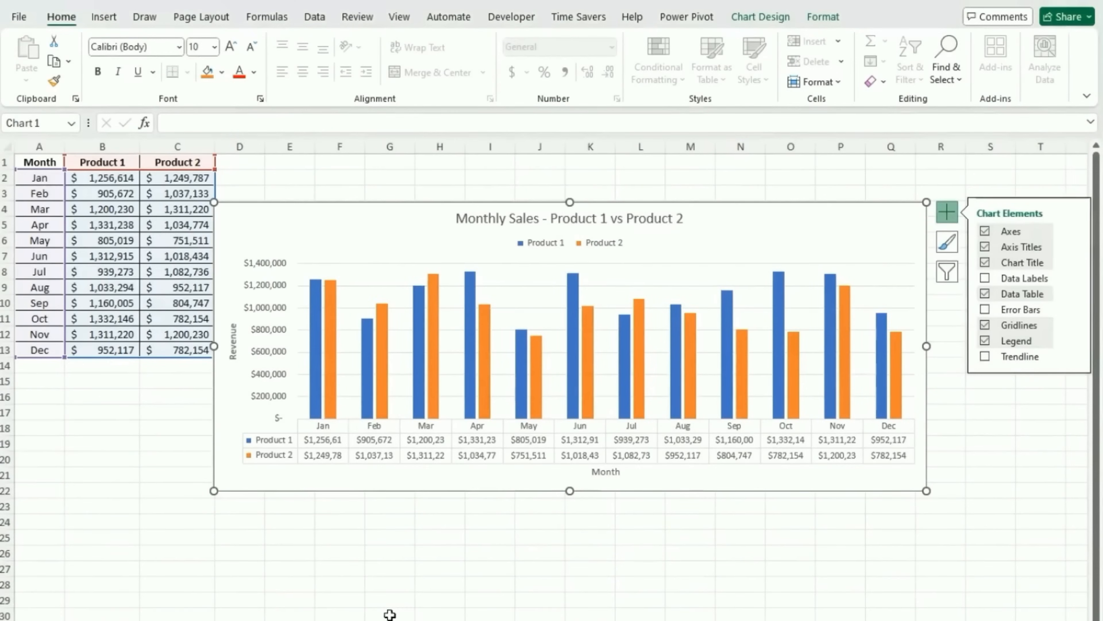
Try moving the chart title left of centre within the chart, and undo the move.
click(538, 217)
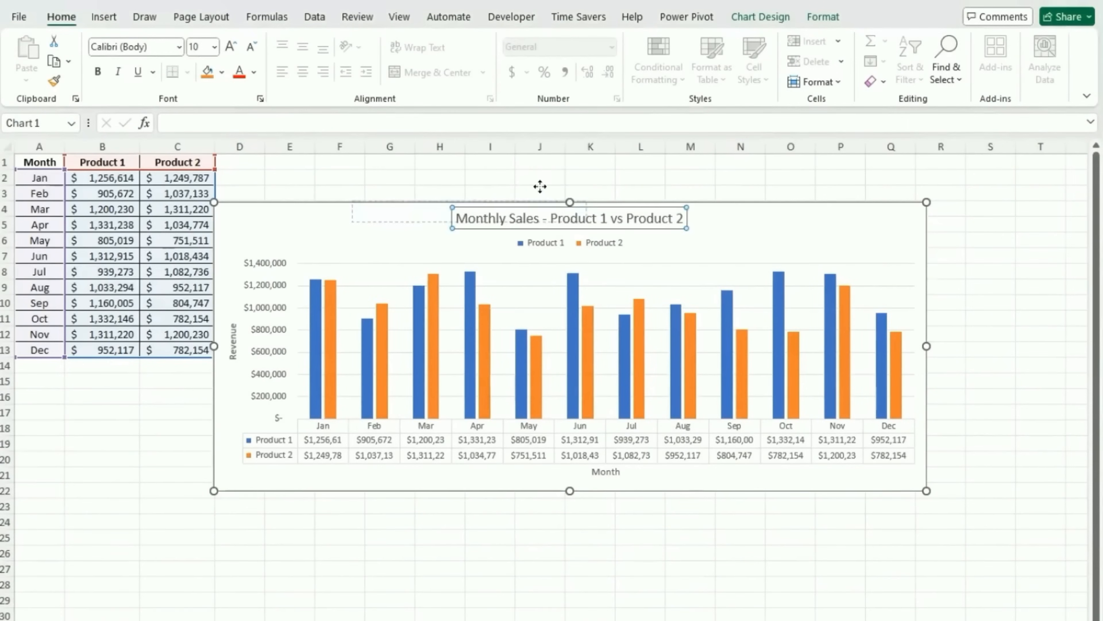
drag(478, 217, 375, 217)
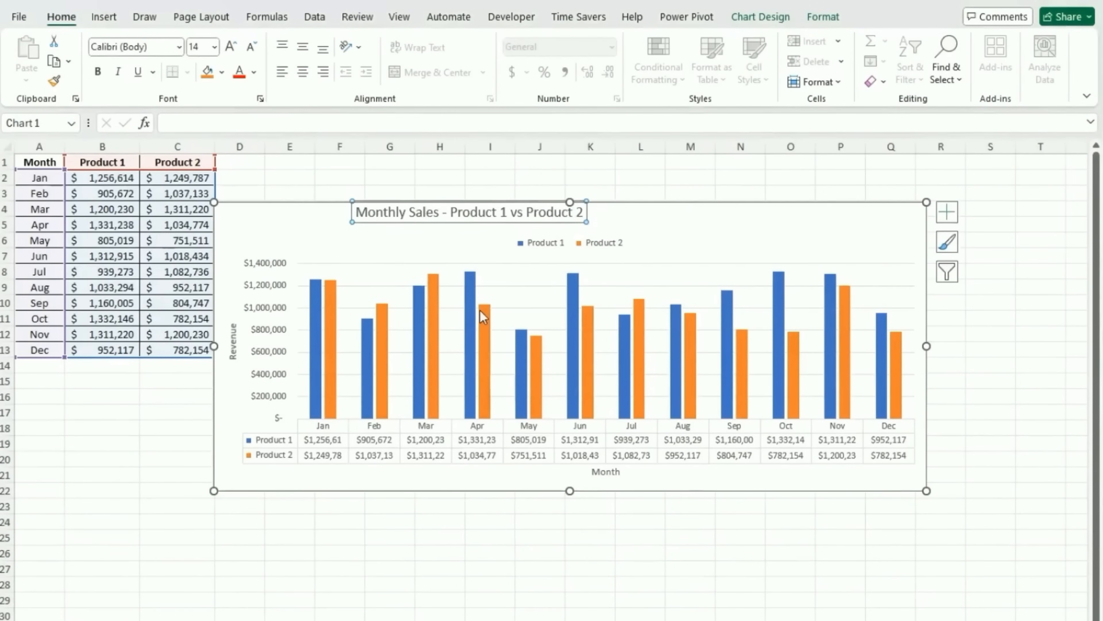
key(ctrl+z)
Move the chart aside and preview the available chart styles and colour palettes without applying any.
drag(803, 229, 702, 222)
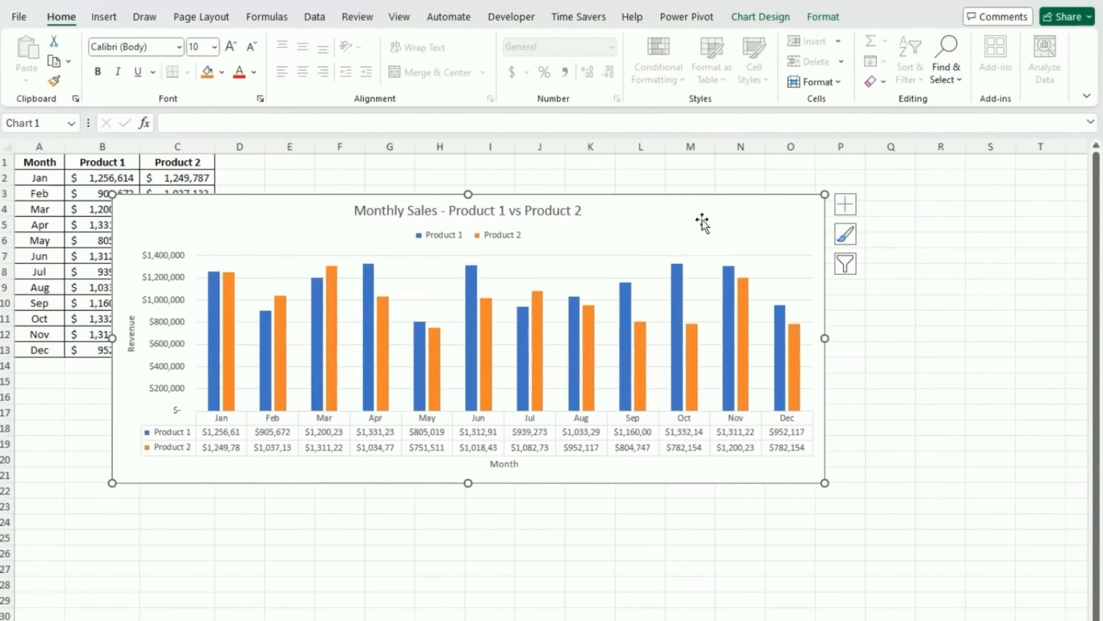
click(850, 234)
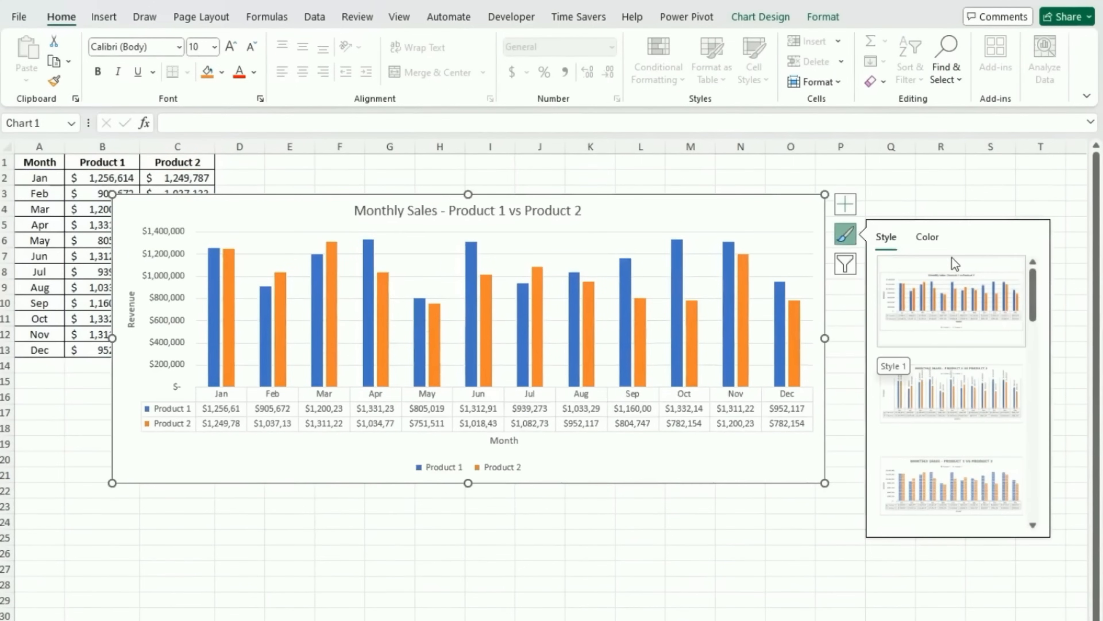
click(927, 237)
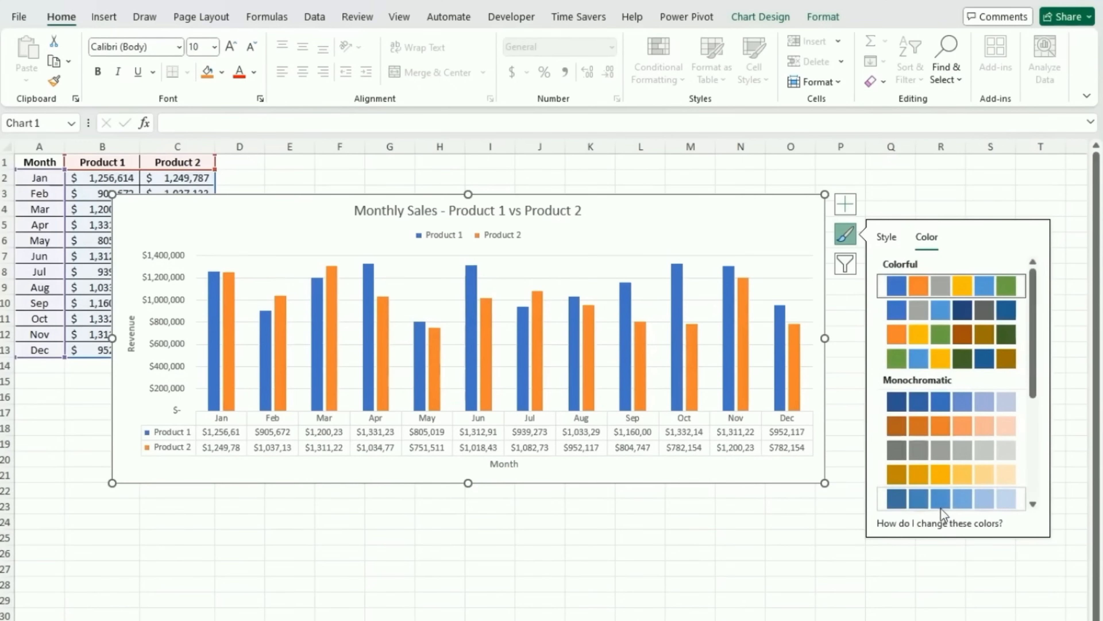
scroll(946, 499, down, 5)
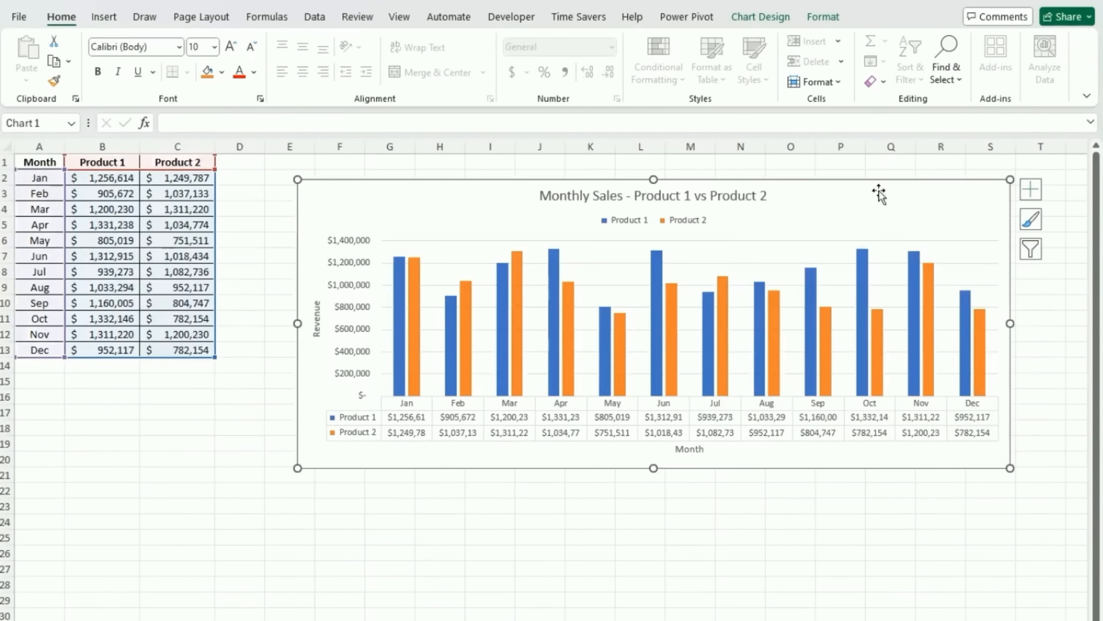
click(602, 613)
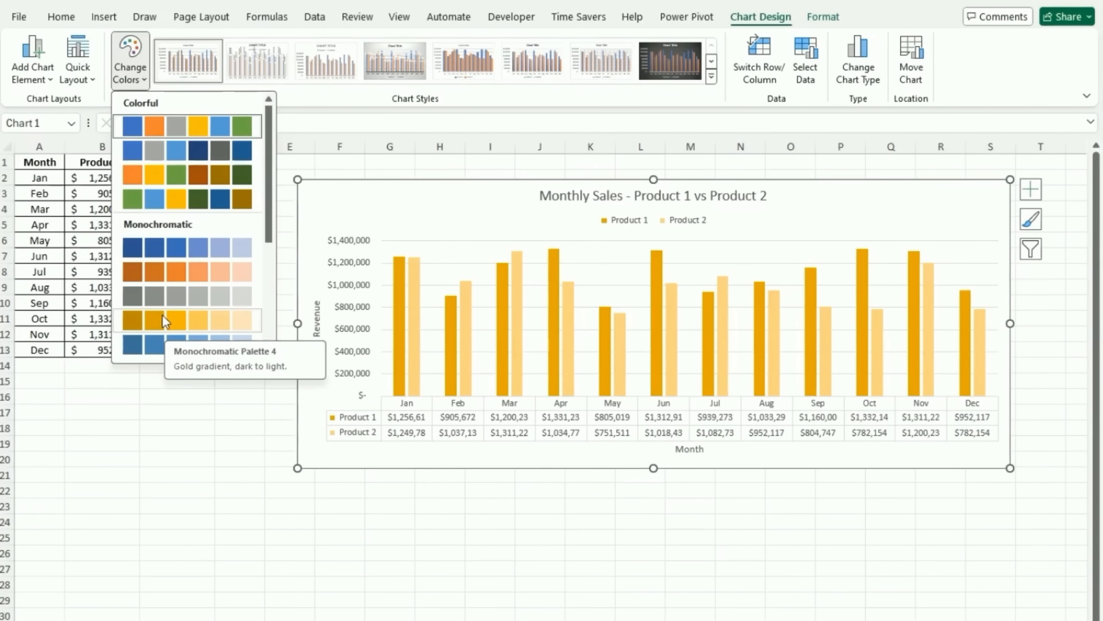
click(487, 233)
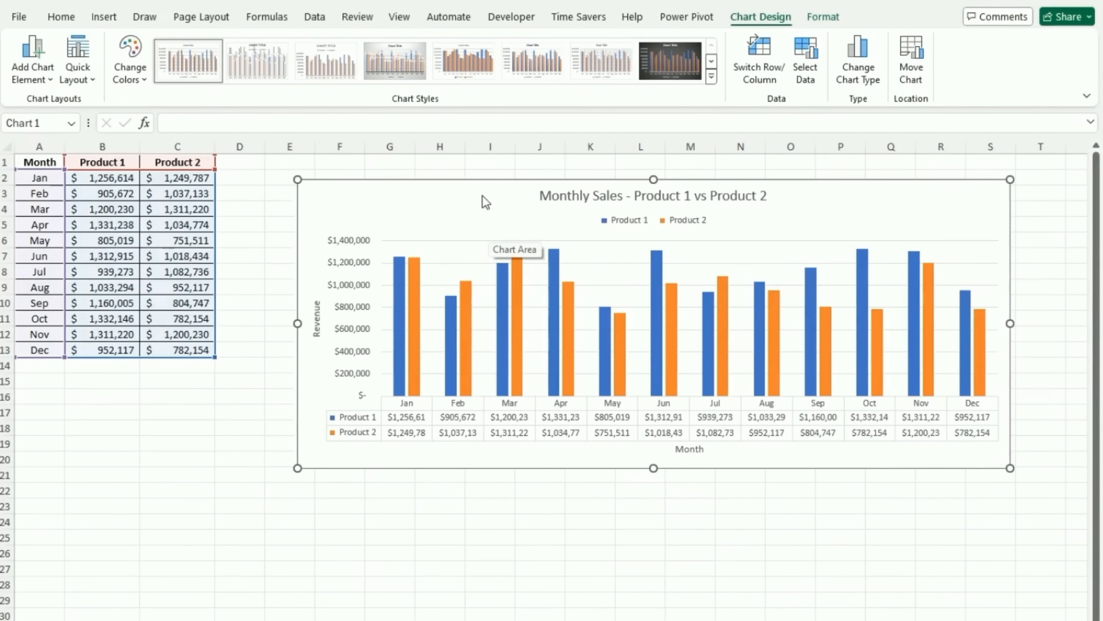
Select the Product 1 columns in the chart and fill them with black.
click(617, 221)
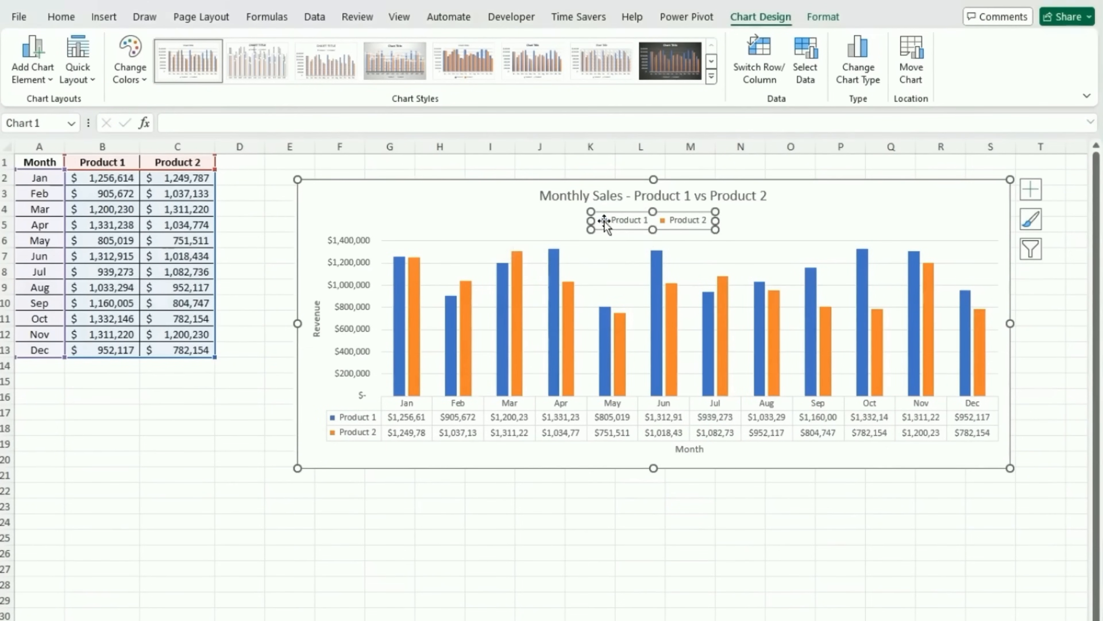
click(630, 221)
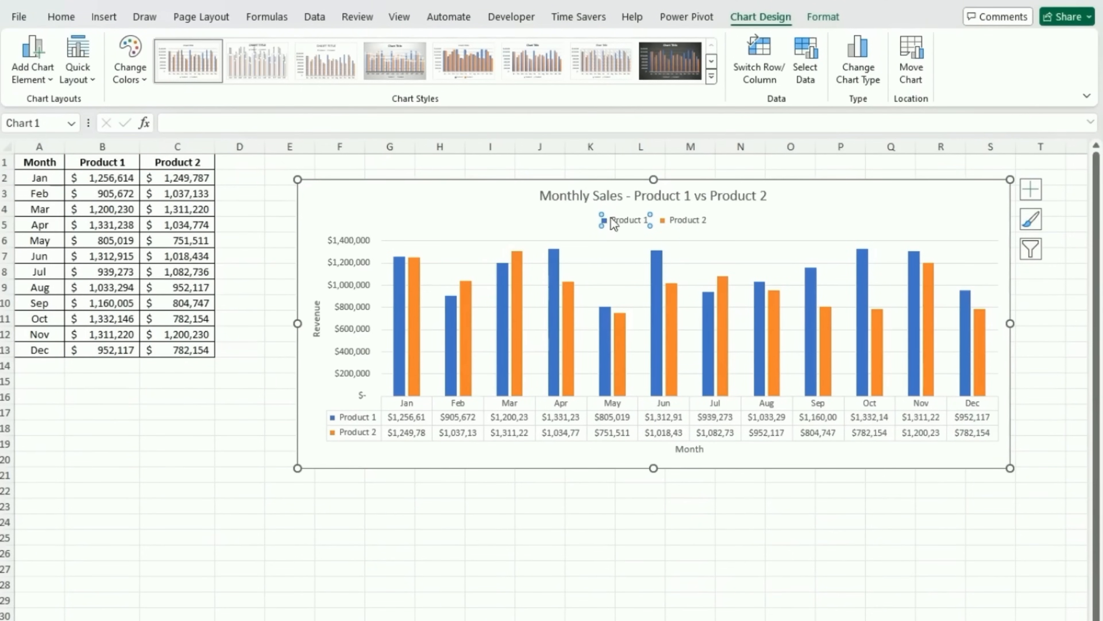
click(404, 302)
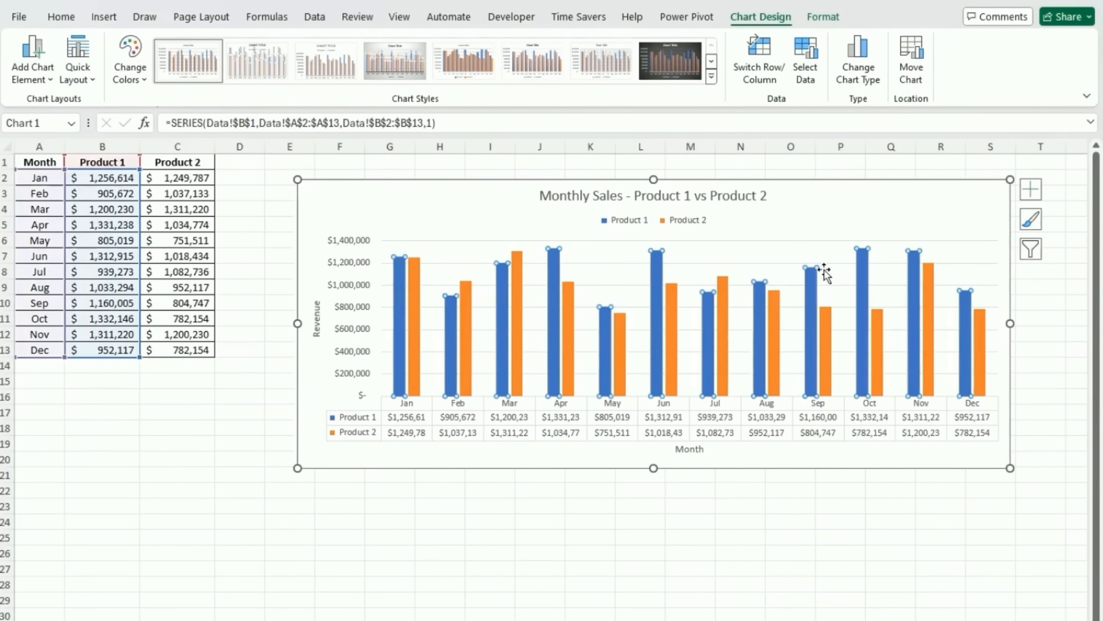
click(61, 16)
click(221, 72)
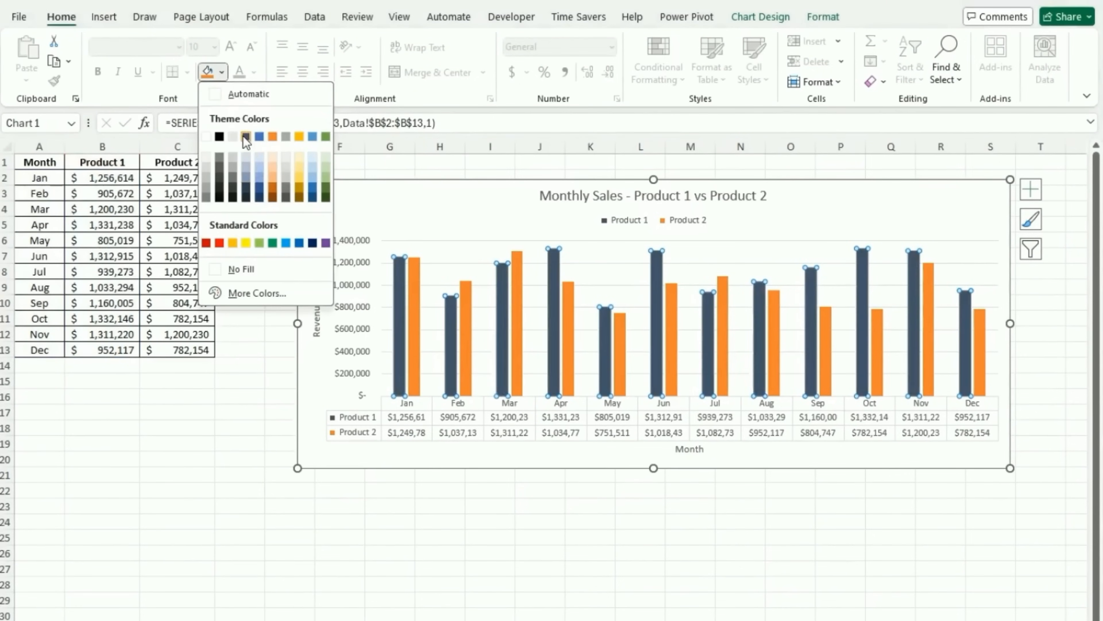
click(219, 136)
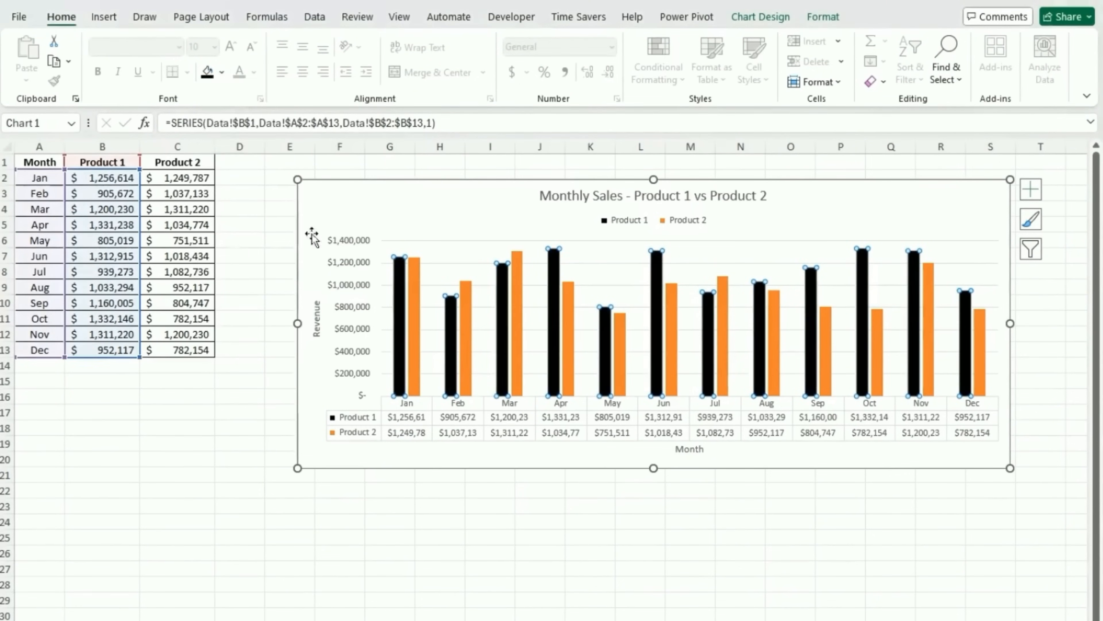
Select the Product 2 columns in the chart and fill them with light gray.
click(418, 269)
click(208, 72)
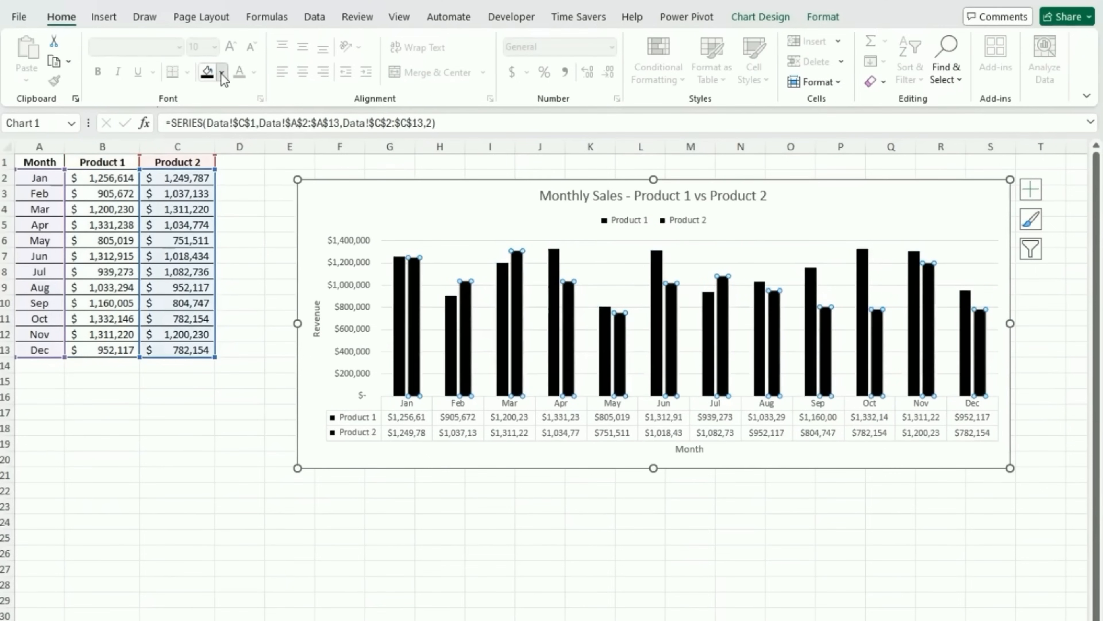
click(221, 72)
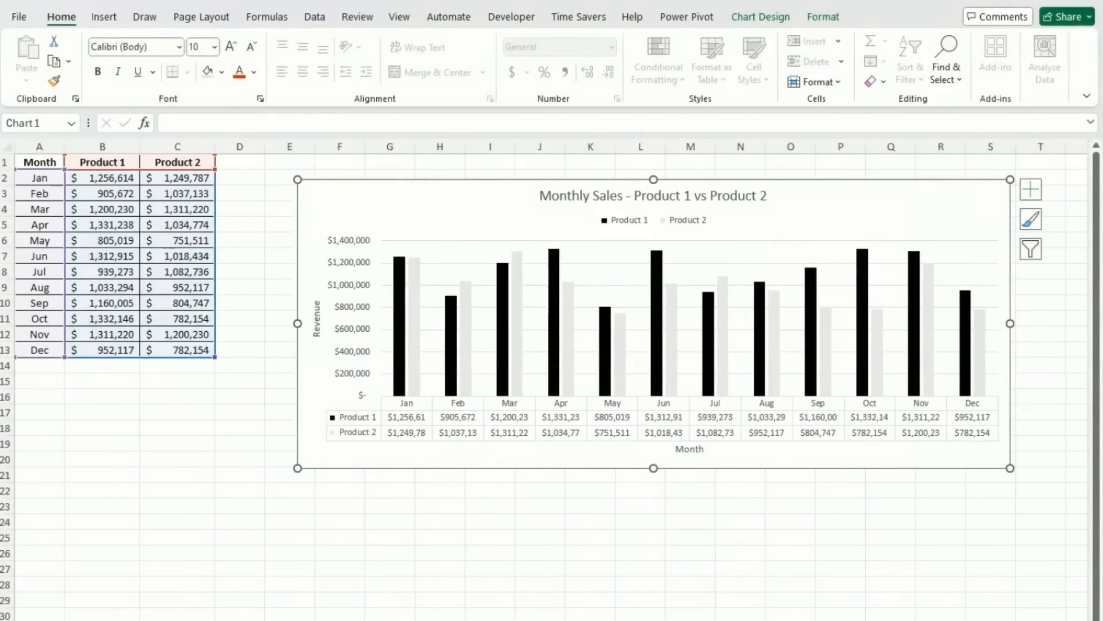
Convert the chart to a combo with Product 1 as clustered columns and Product 2 as a line on the secondary axis.
click(760, 17)
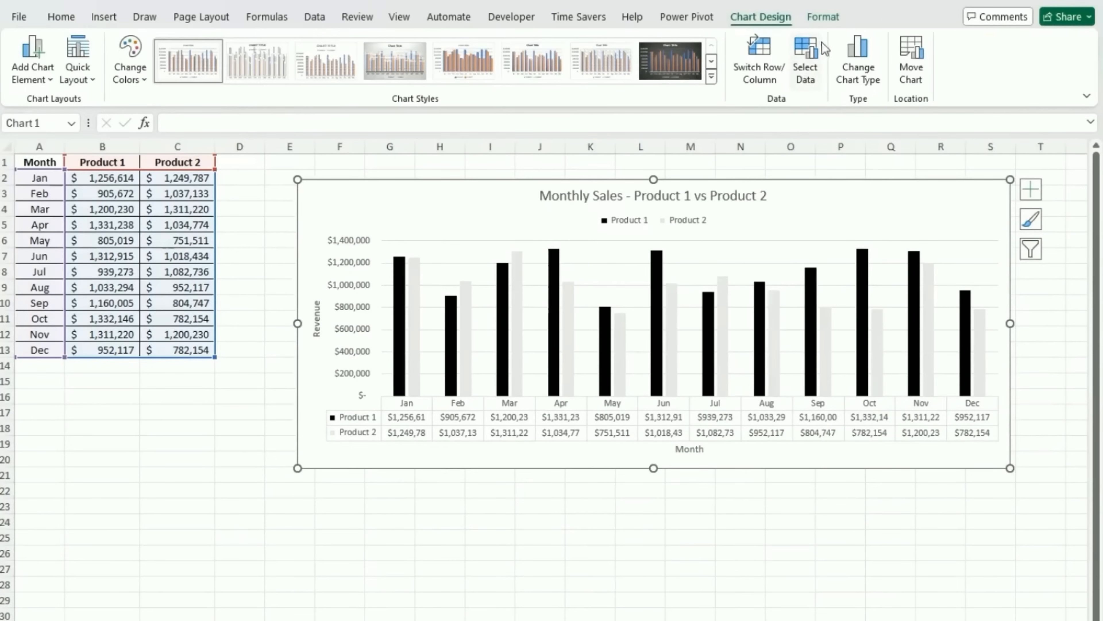
click(859, 70)
click(343, 566)
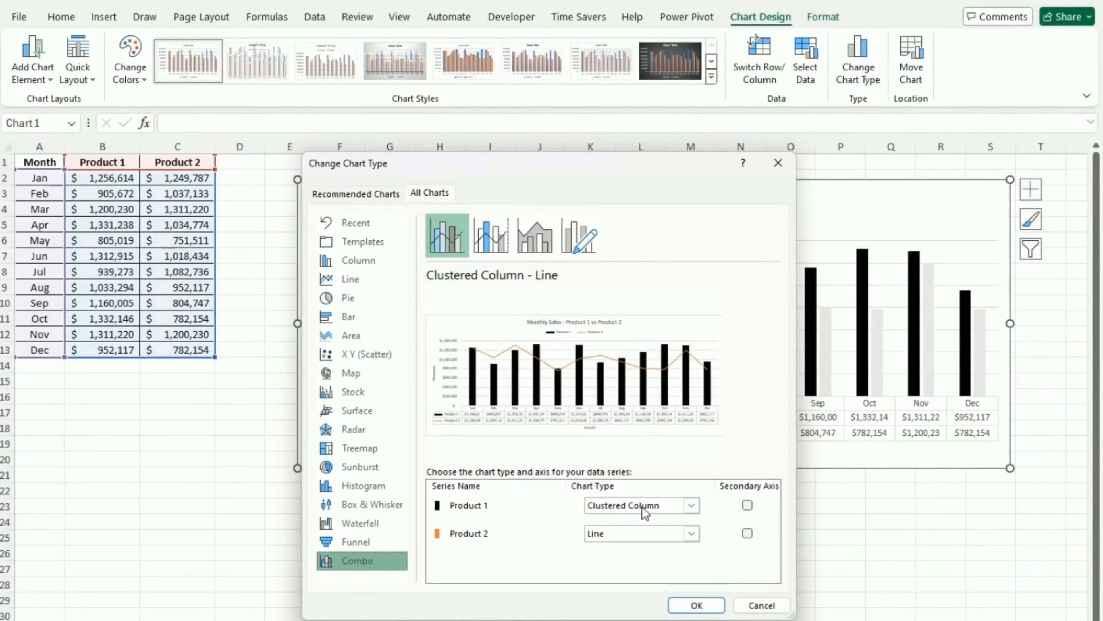
click(747, 533)
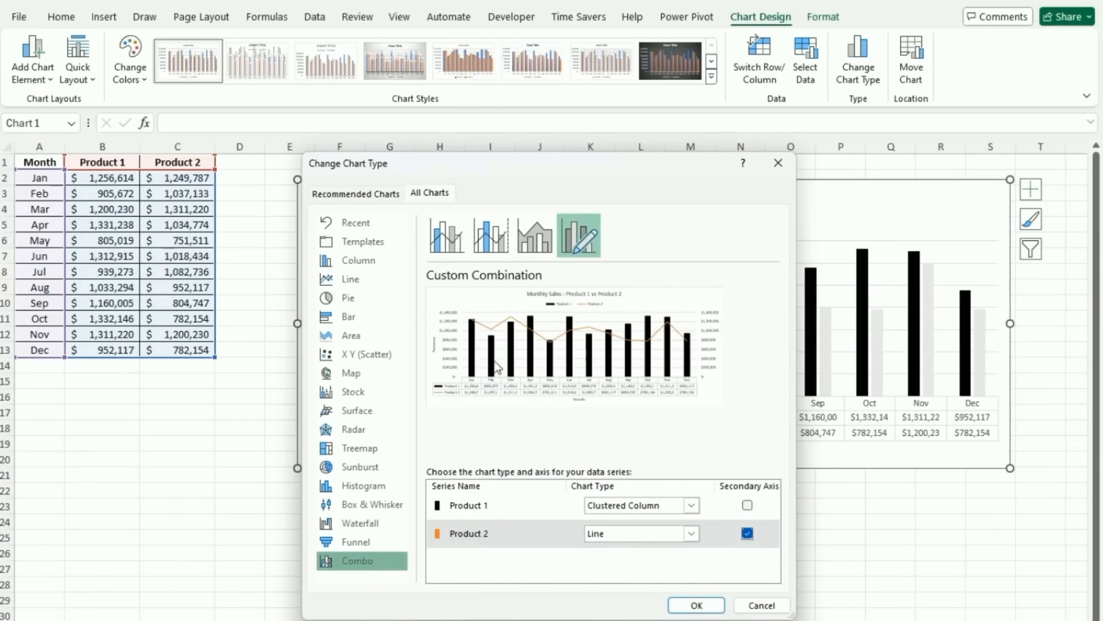
click(675, 602)
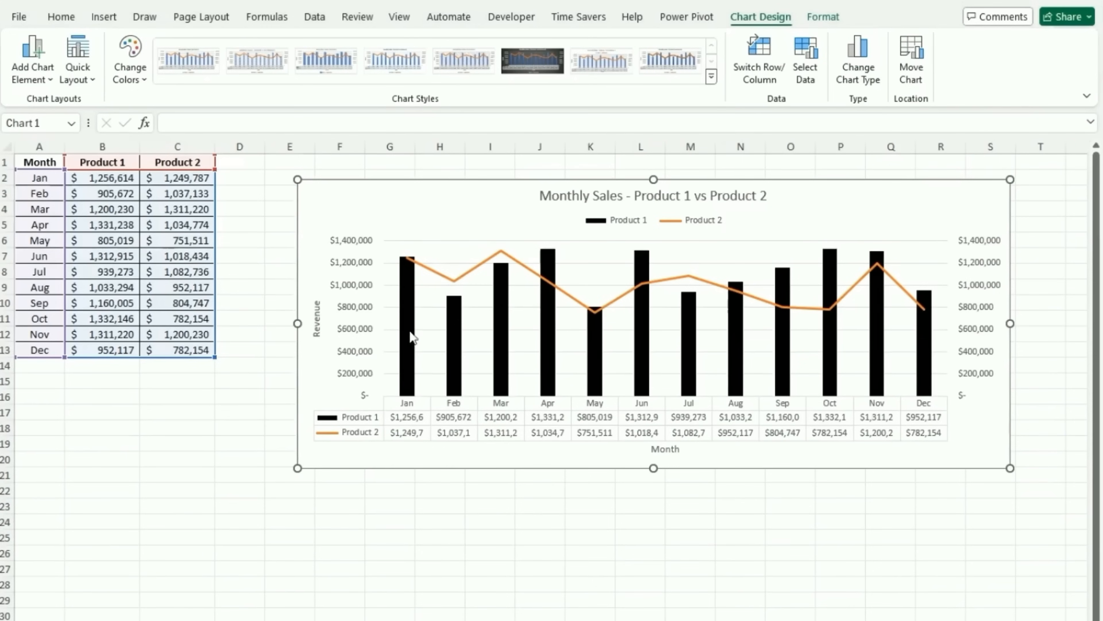
Fill the chart's Product 1 columns with light gold and set the Product 2 line's outline to black.
click(407, 324)
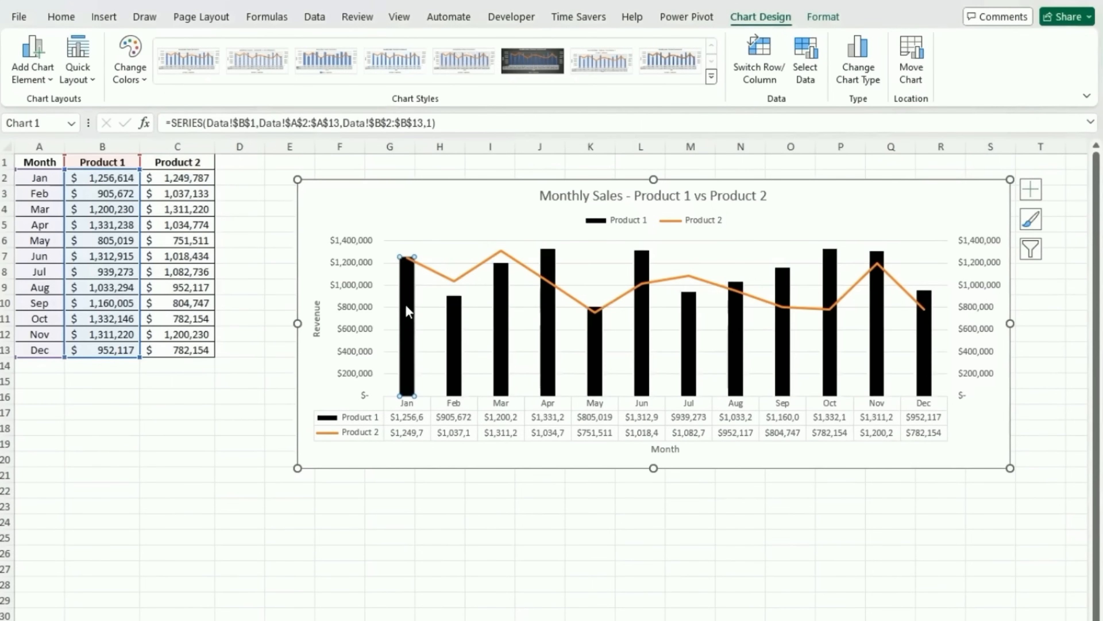
click(460, 276)
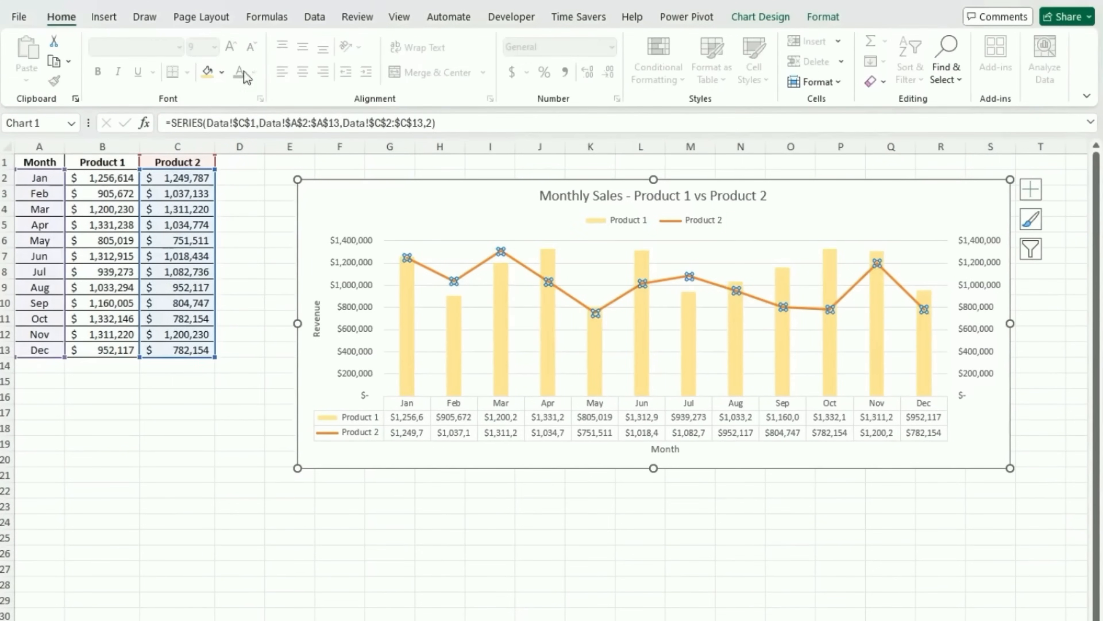
click(824, 18)
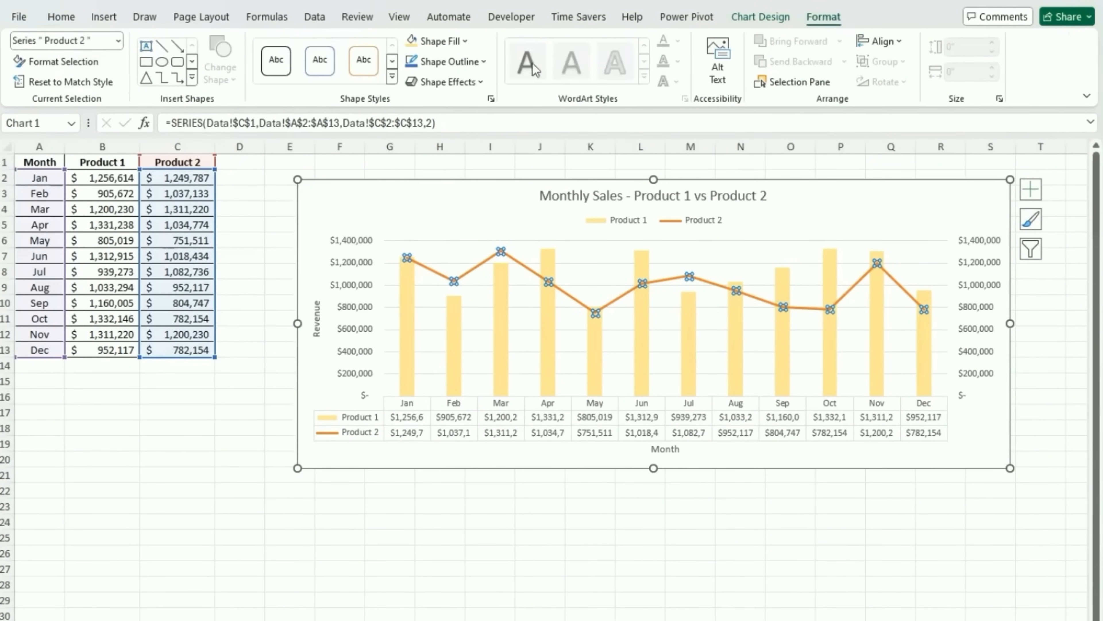
click(450, 62)
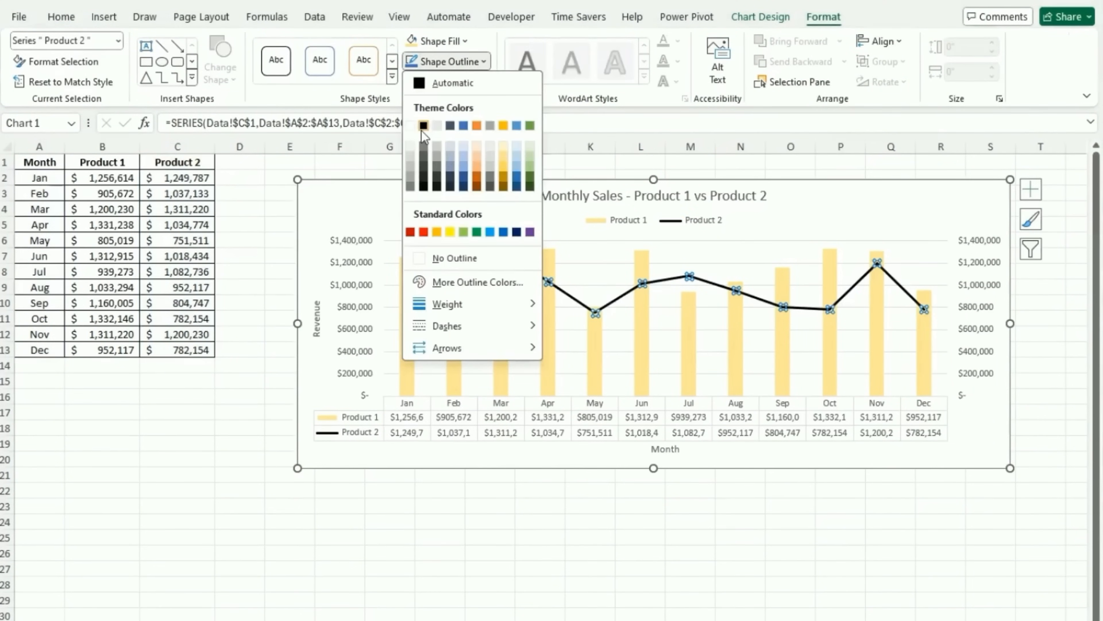
click(423, 127)
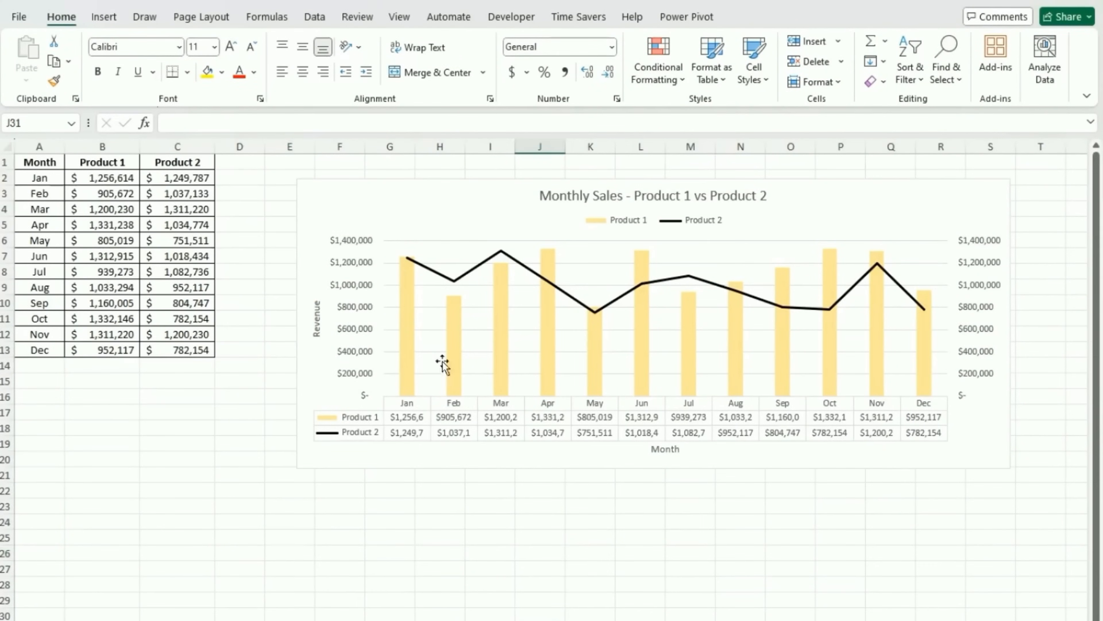
Add a linear trendline based on the Product 1 series to the chart.
click(989, 201)
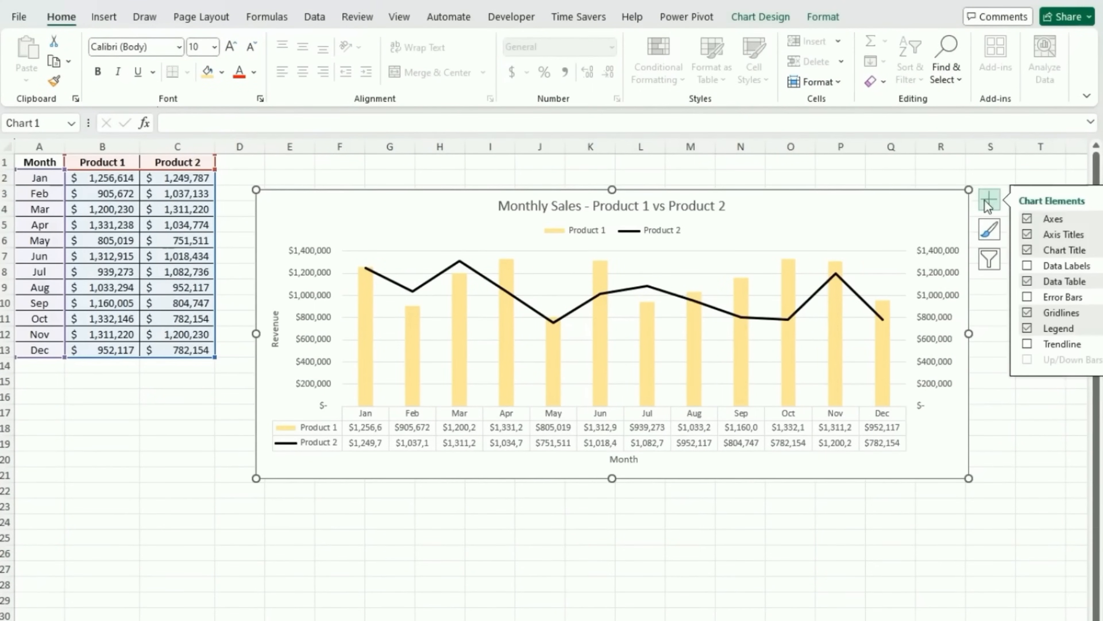
click(1091, 348)
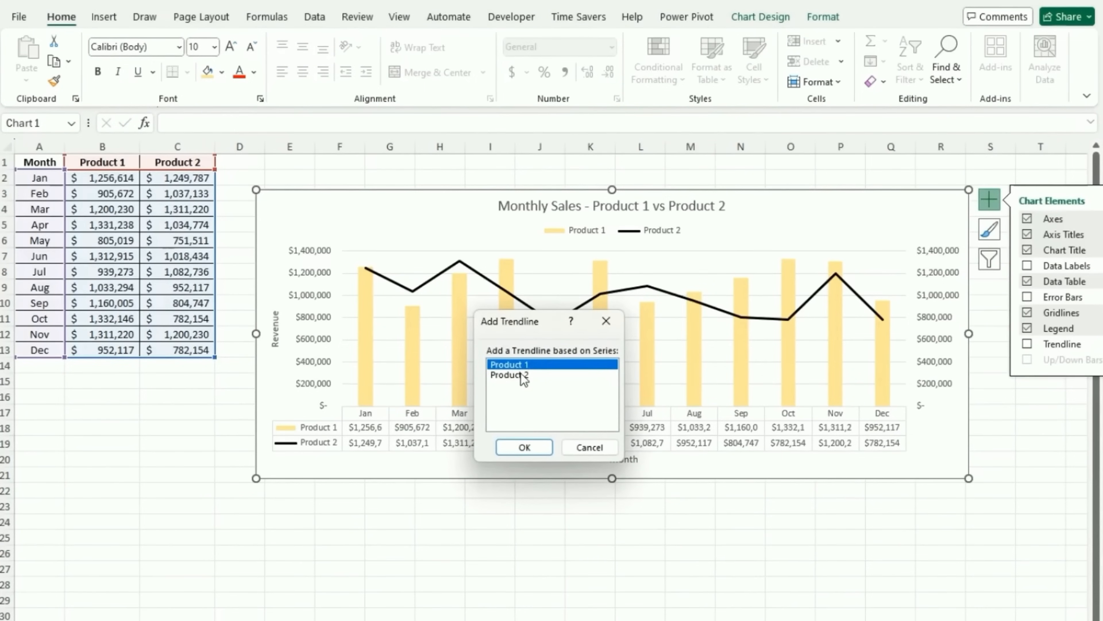
click(524, 447)
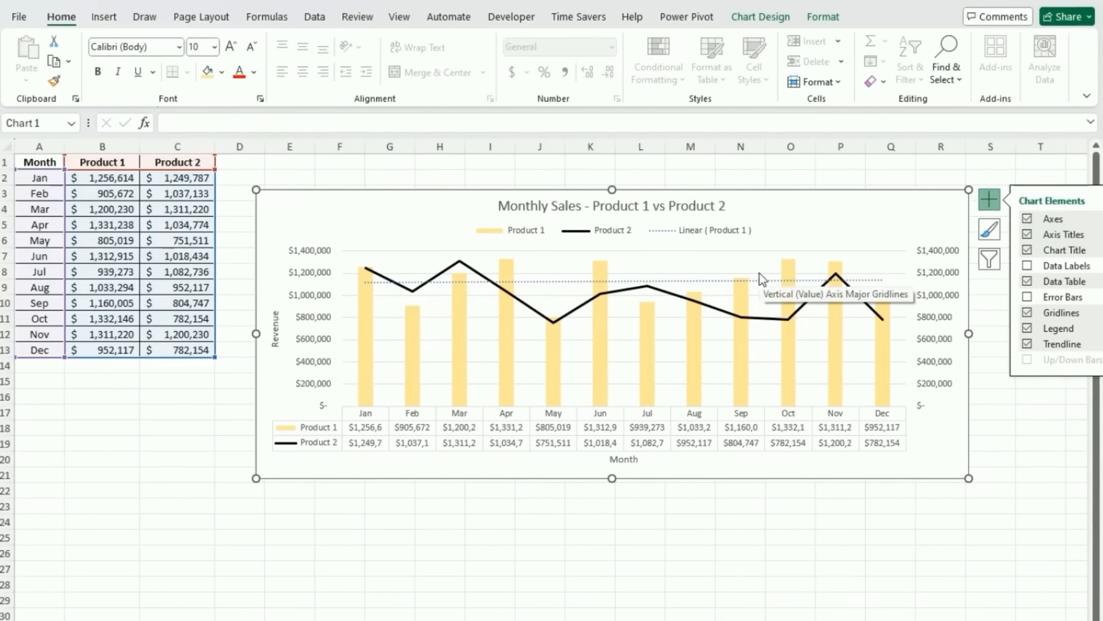
Try the exponential, logarithmic, polynomial and power types on the Product 1 trendline, then return it to linear.
click(445, 281)
right_click(445, 281)
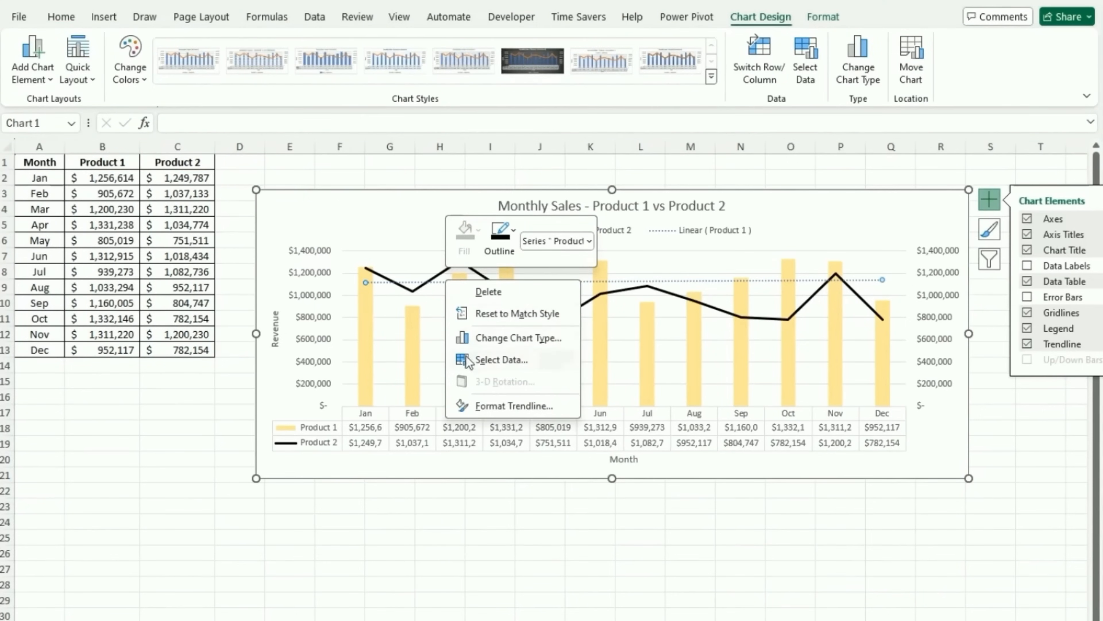
click(498, 409)
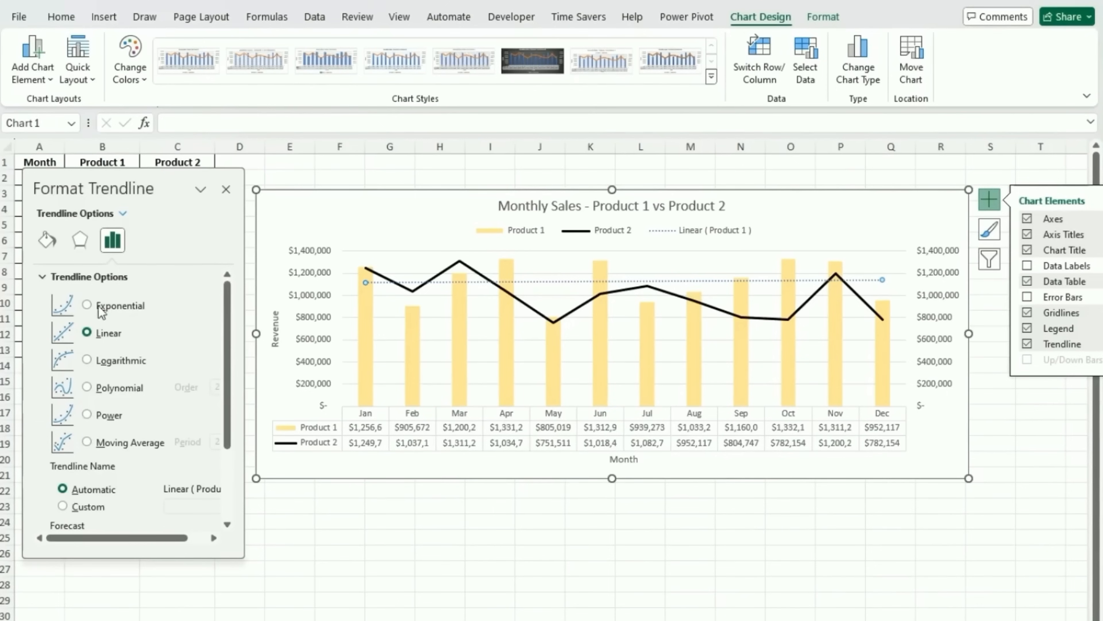
drag(120, 185, 121, 191)
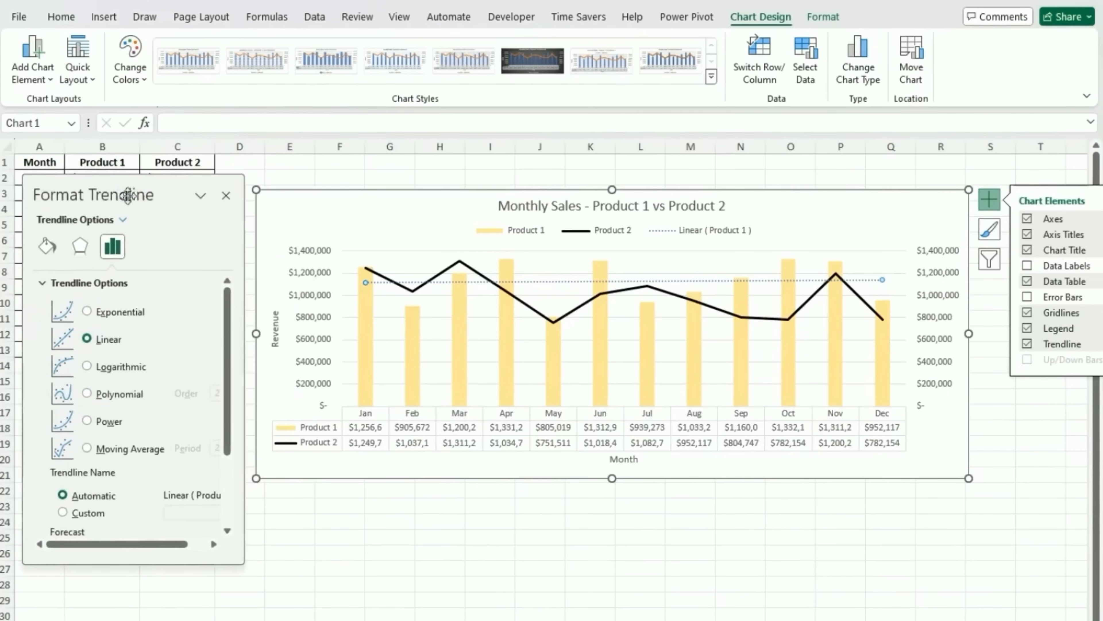
click(94, 314)
click(97, 367)
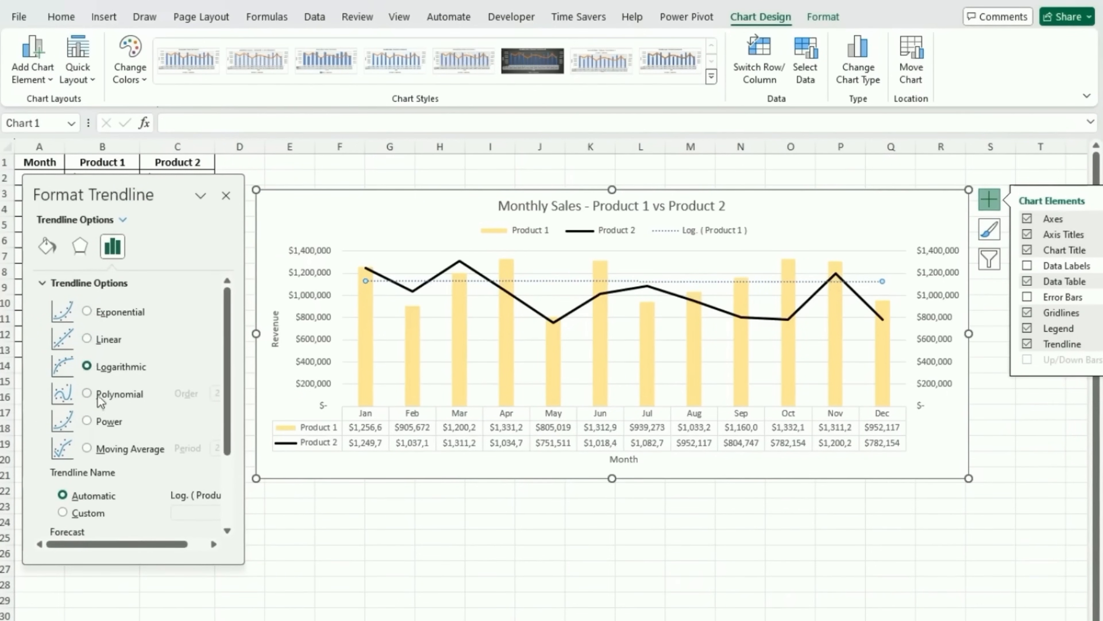
click(98, 396)
click(94, 422)
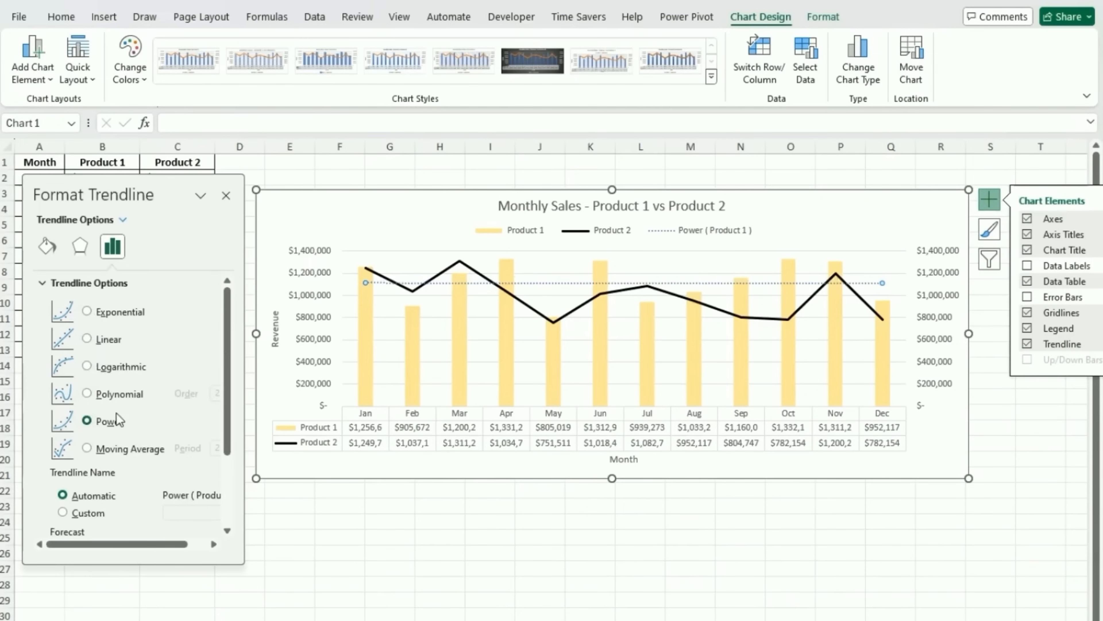
click(106, 341)
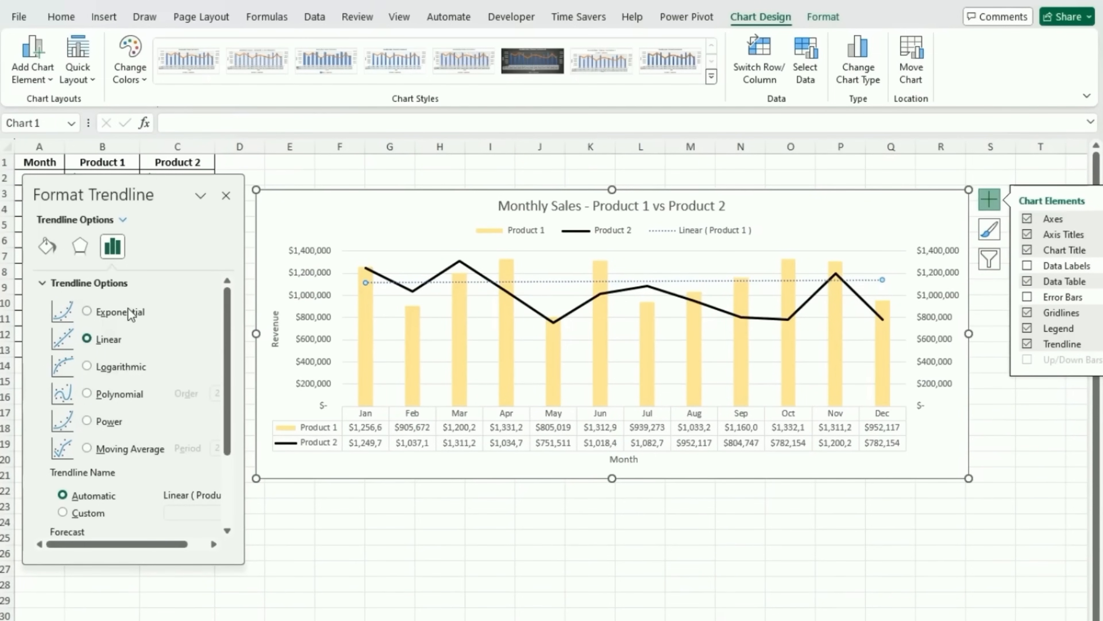
click(225, 197)
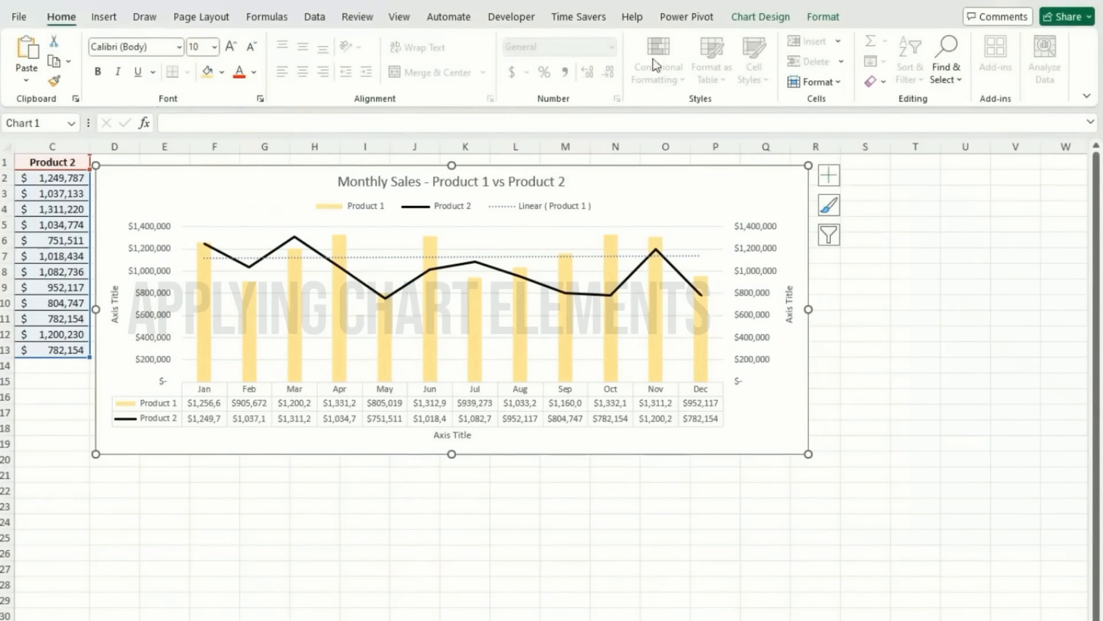
click(758, 18)
click(32, 65)
mouse_move(50, 102)
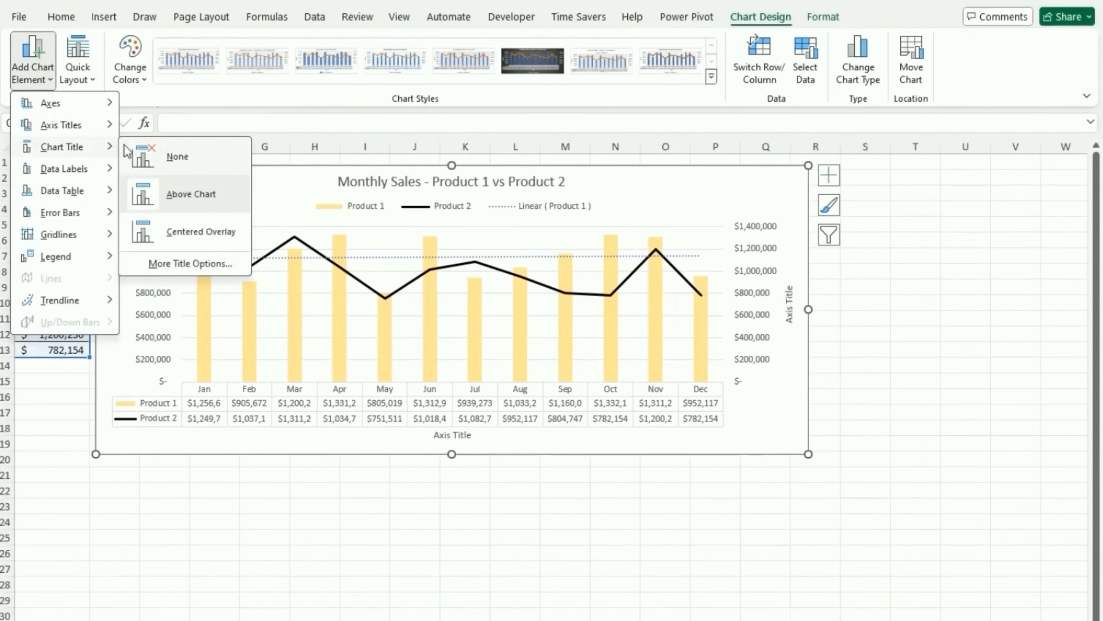
mouse_move(99, 174)
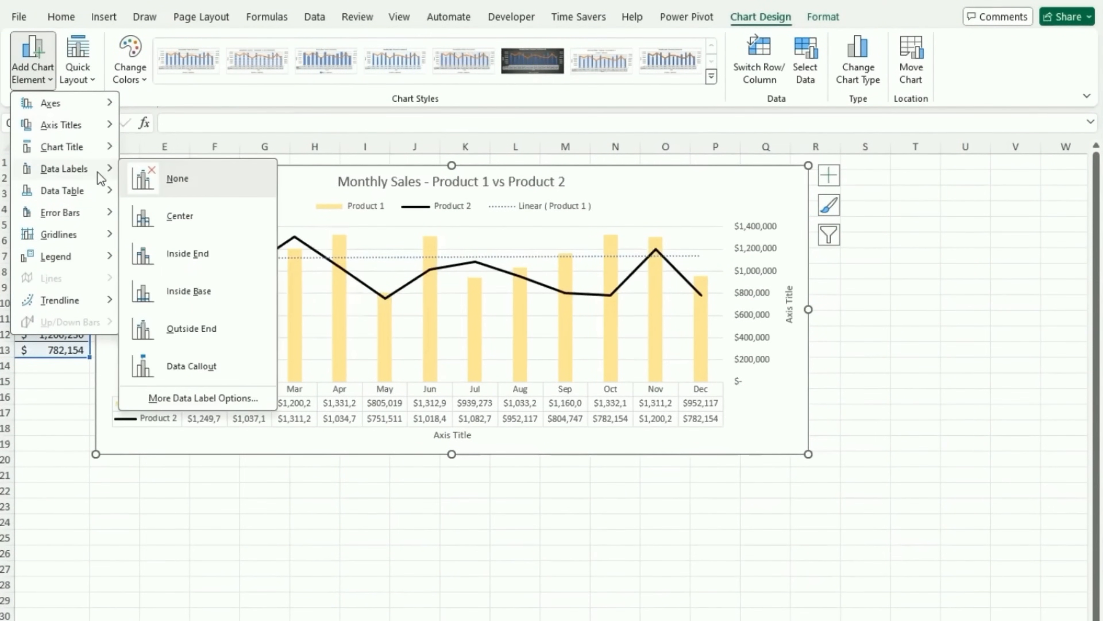
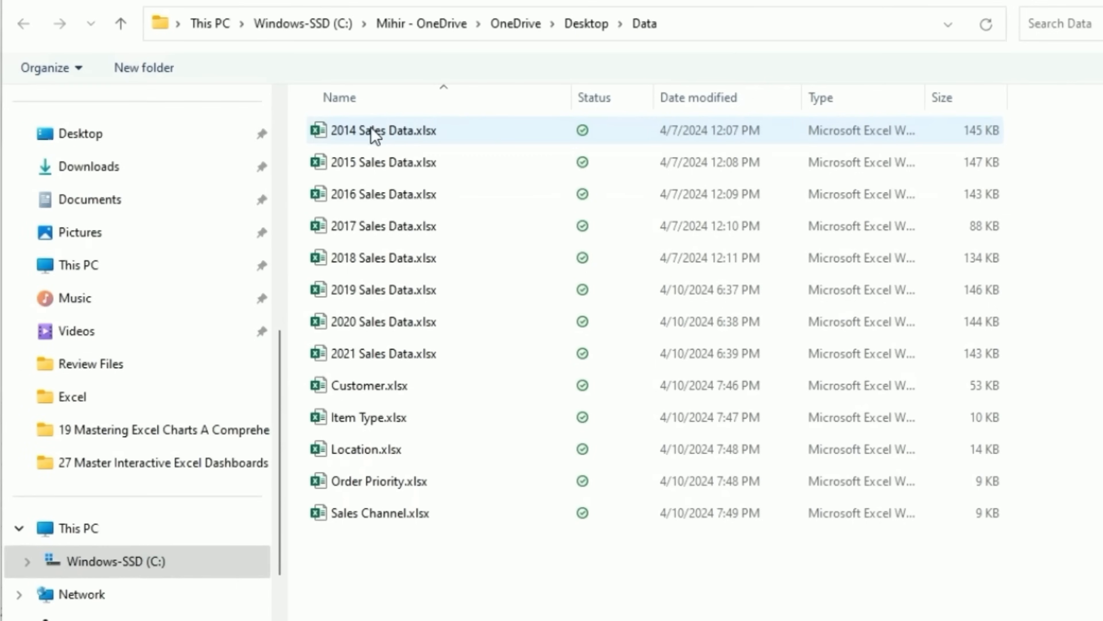
Import Sheet1 from 2014 Sales Data.xlsx into the Power Query Editor and arrange the editor window so it is fully visible.
click(370, 131)
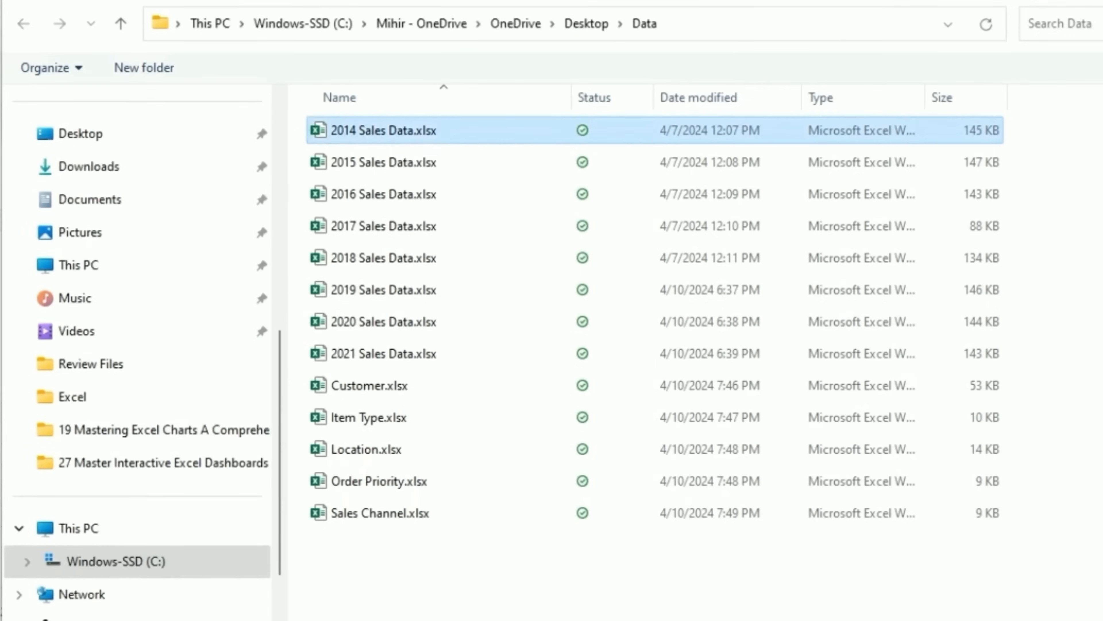
click(1056, 617)
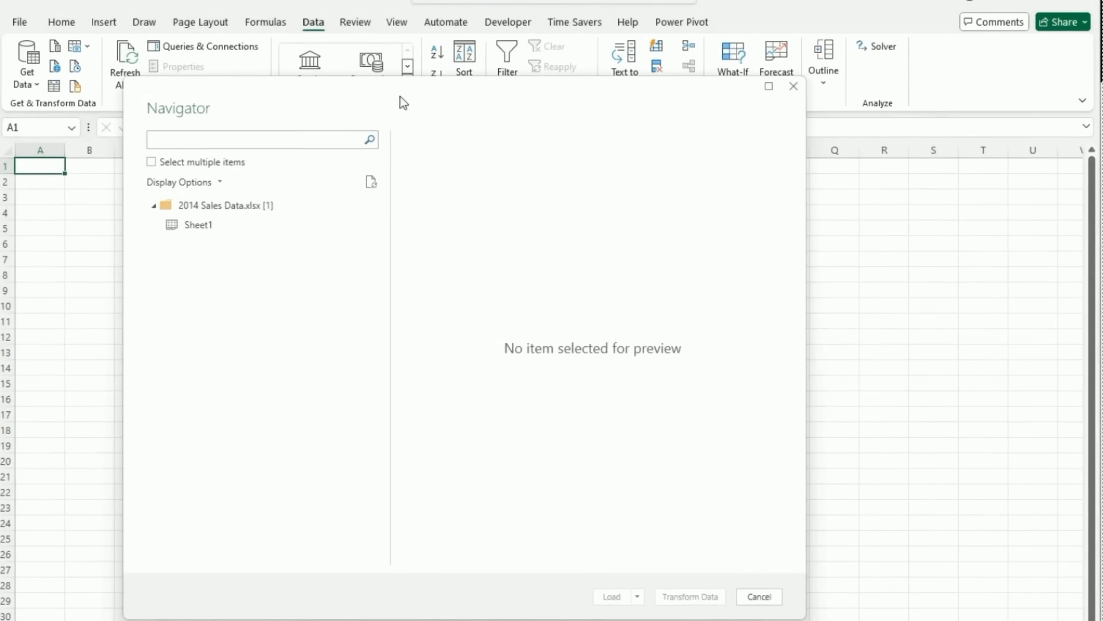
click(216, 229)
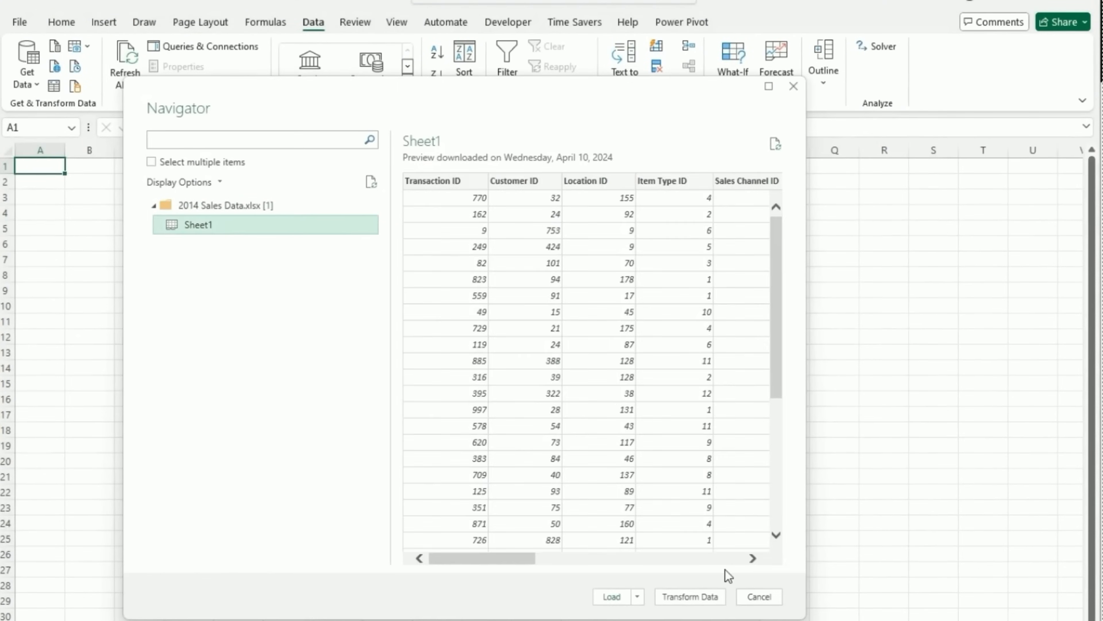
click(612, 596)
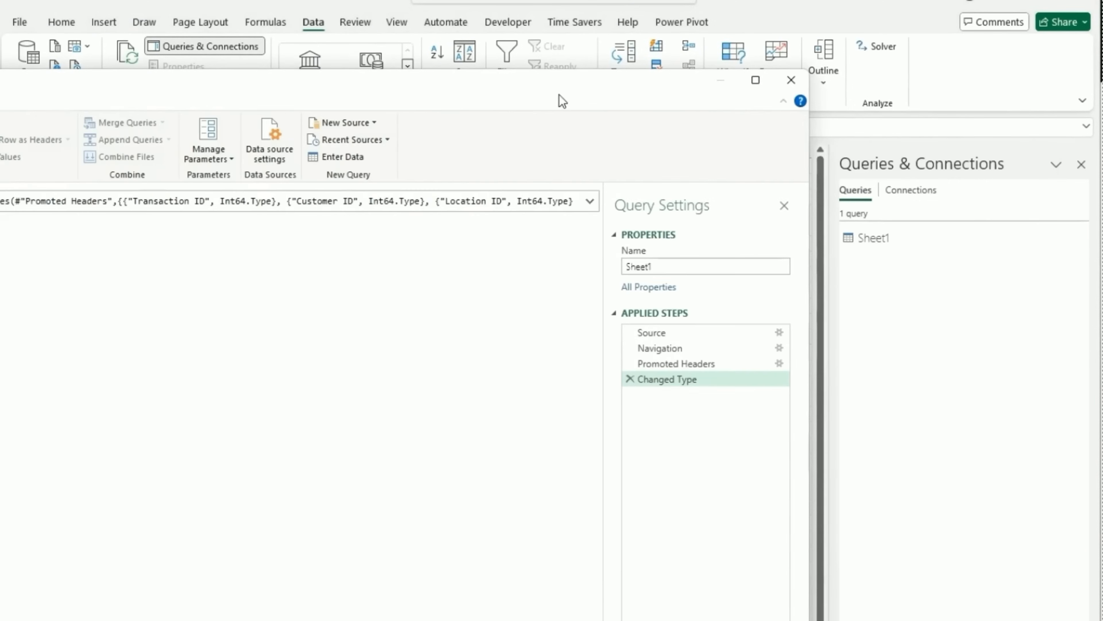
drag(561, 83, 795, 57)
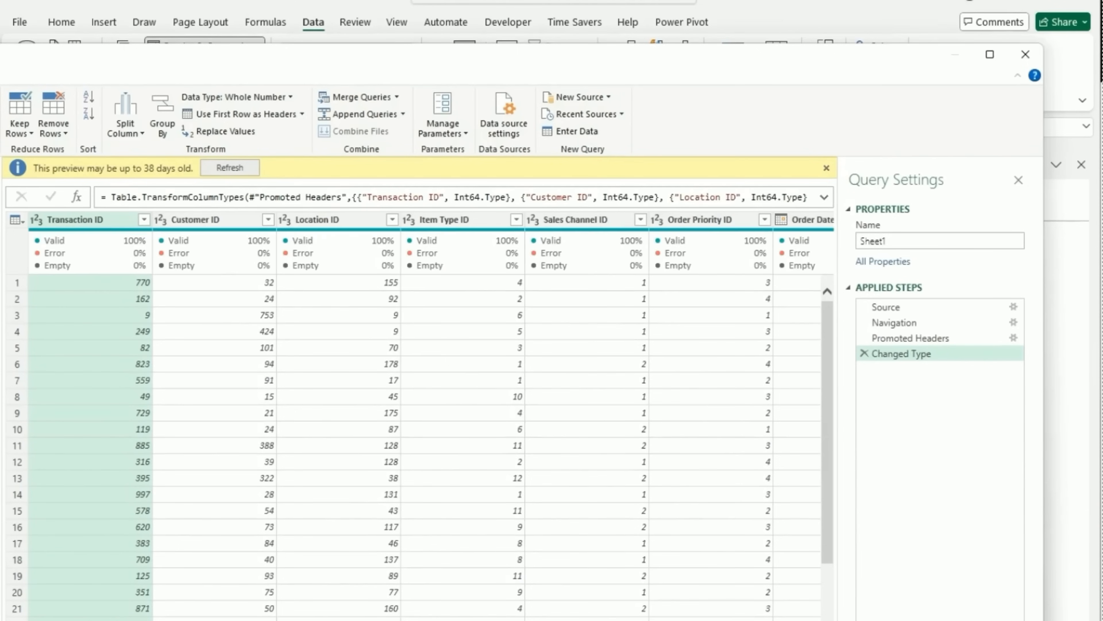
drag(174, 256, 58, 246)
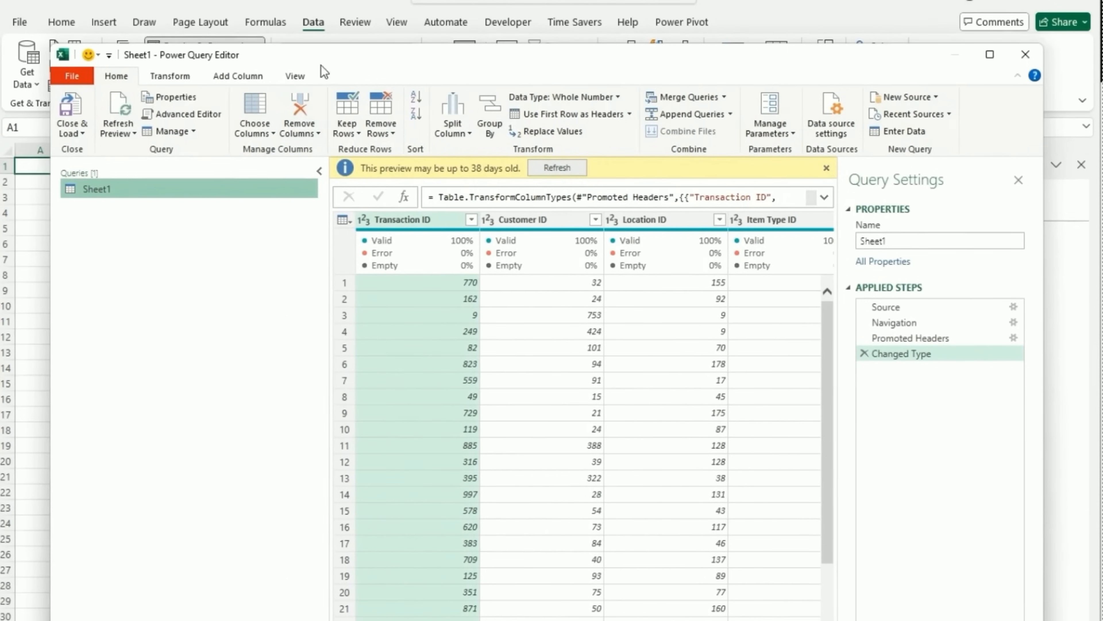
drag(342, 65, 309, 34)
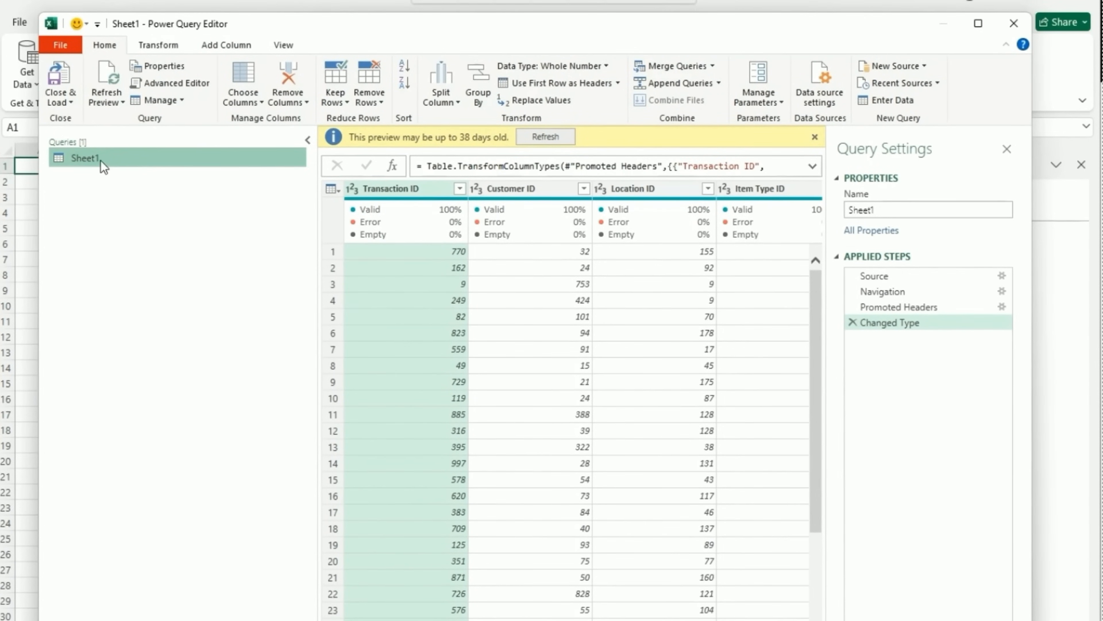
Rename the Sheet1 query as 2014 Sales Data.
right_click(97, 162)
click(136, 220)
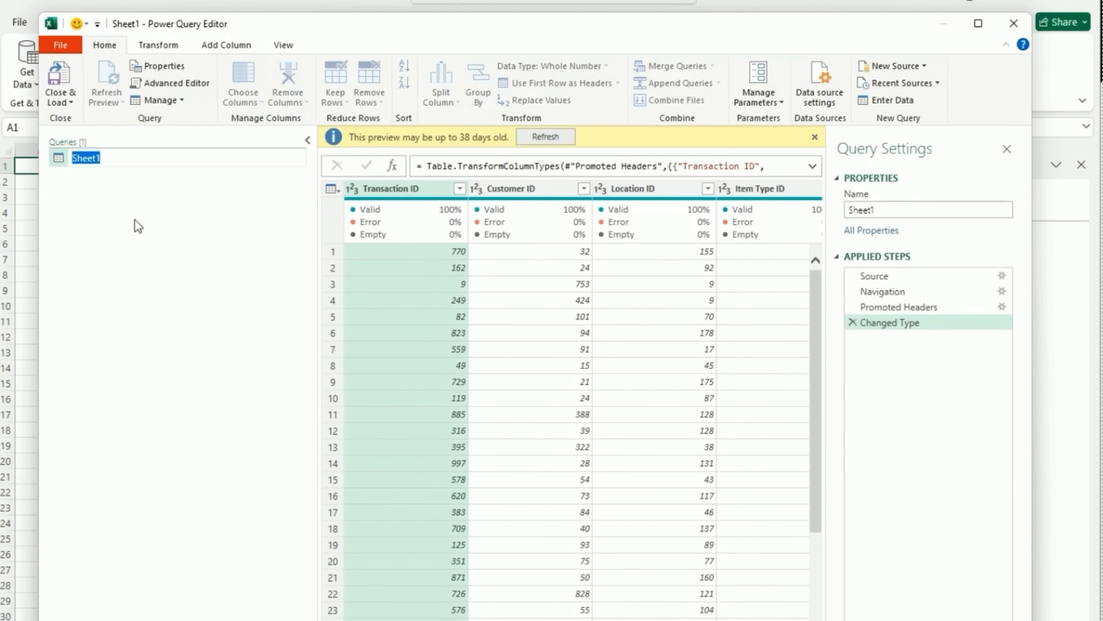
text(2014 Sales R)
key(BackSpace)
text(Data)
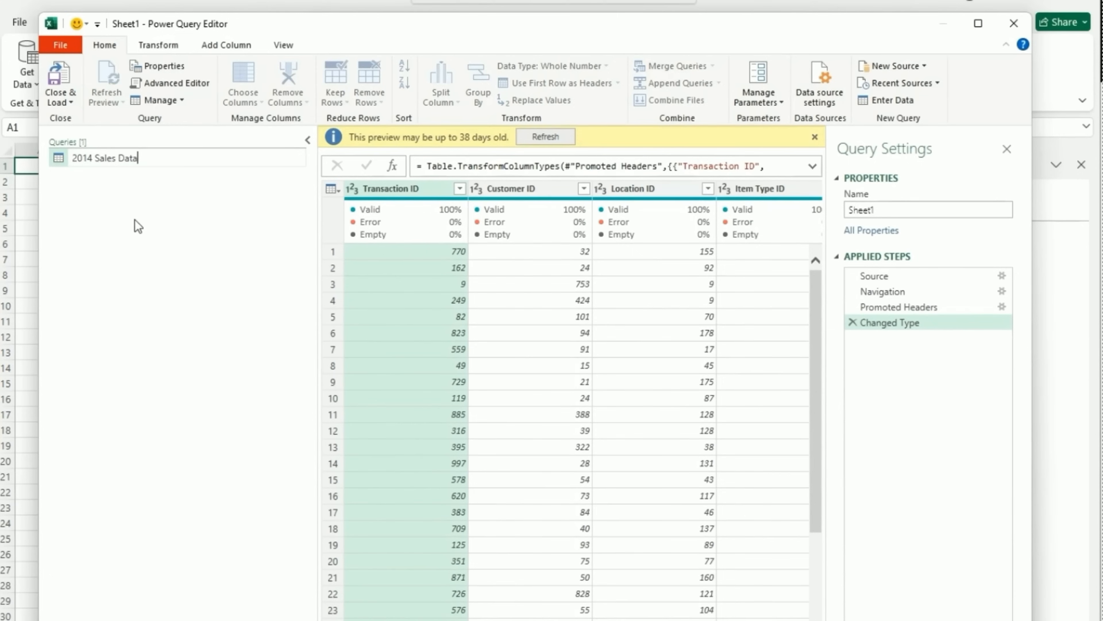
key(Return)
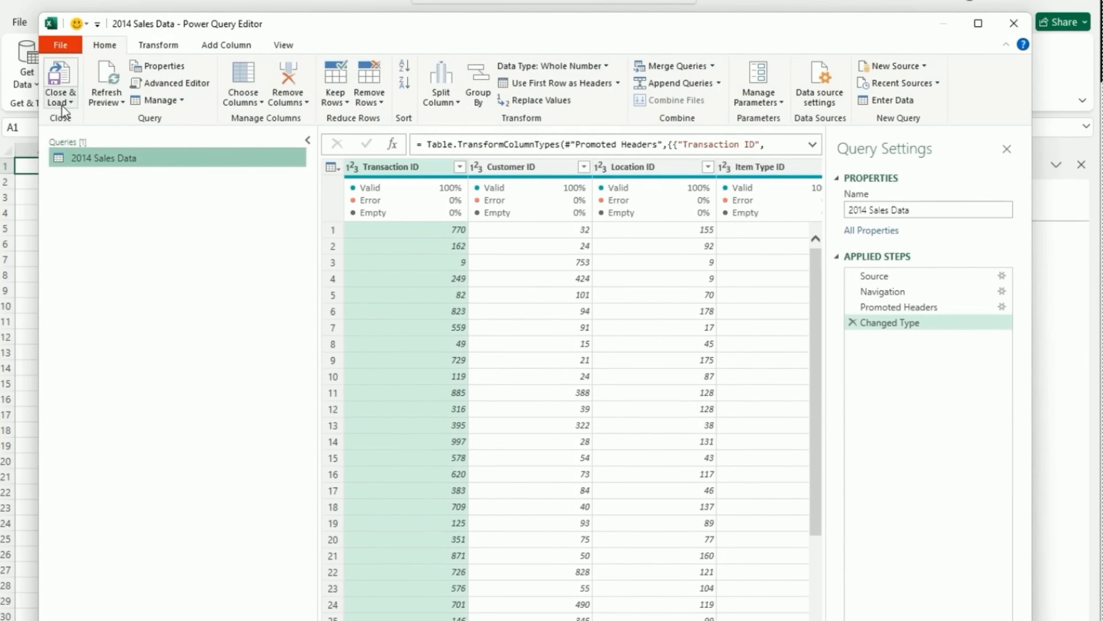
Close the query editor and load the 2014 Sales Data query as a connection only.
click(62, 106)
click(80, 136)
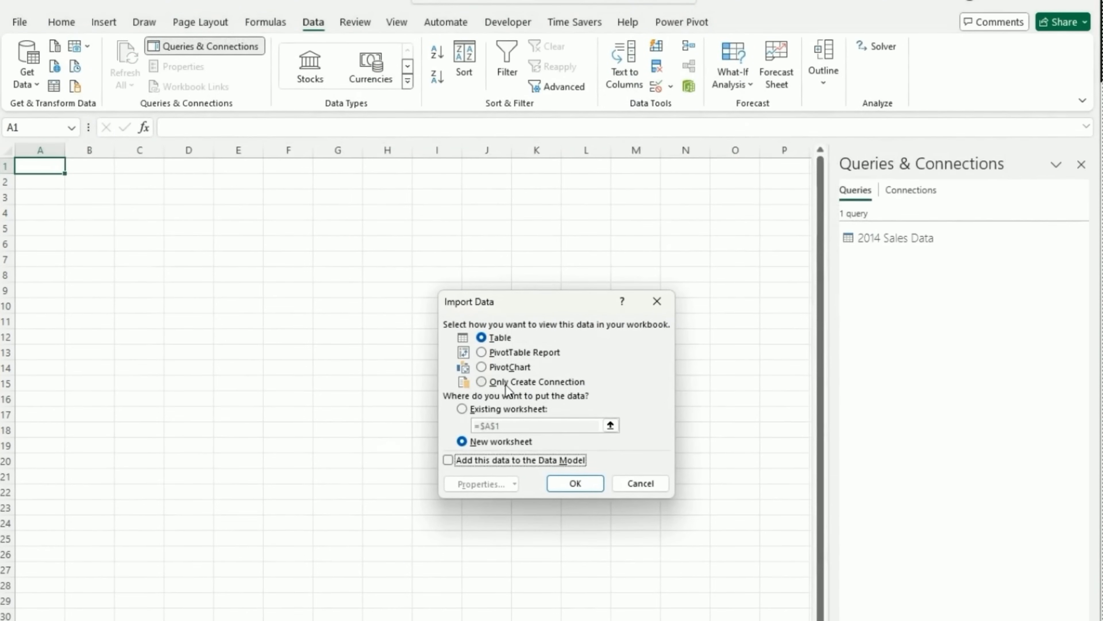
click(506, 385)
click(574, 482)
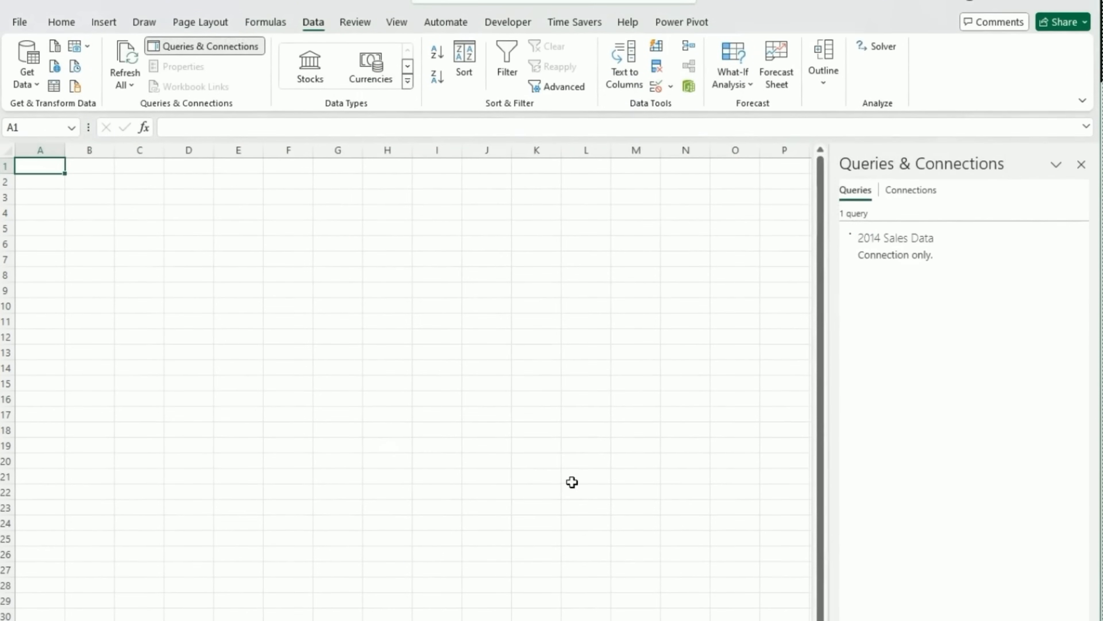
click(311, 272)
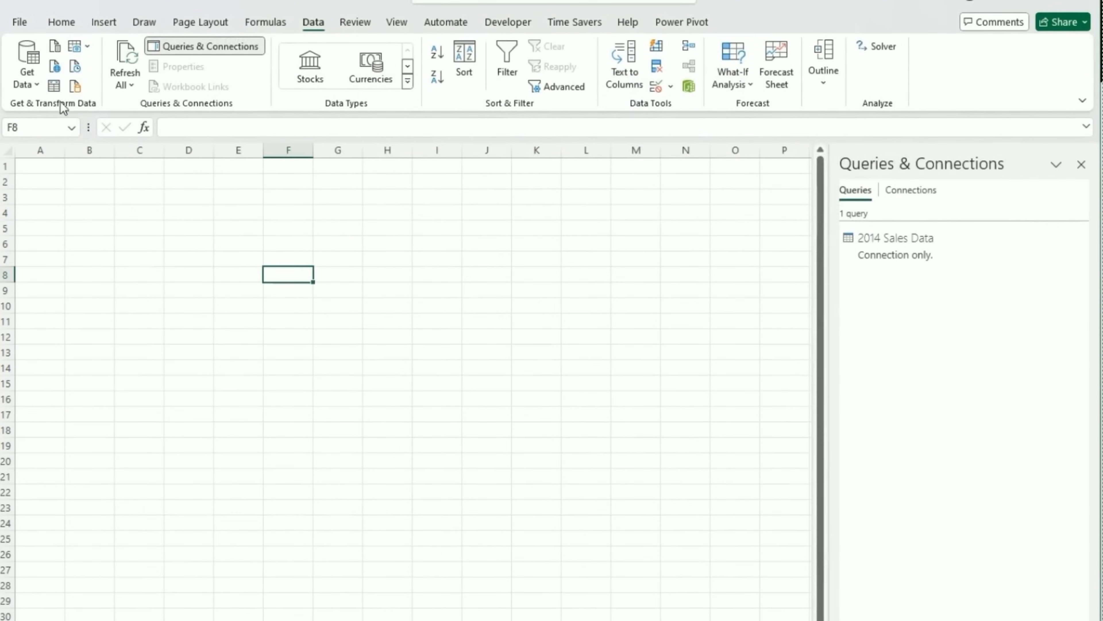
Import Sheet1 from 2015 Sales Data.xlsx into the Power Query Editor for transformation.
click(28, 82)
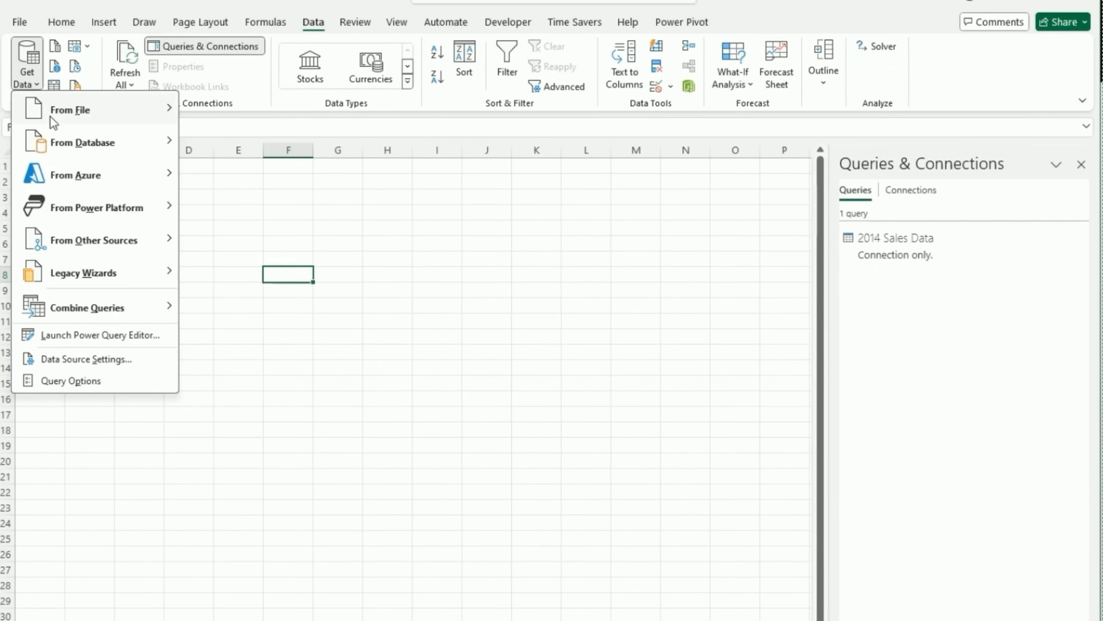
mouse_move(115, 114)
click(244, 109)
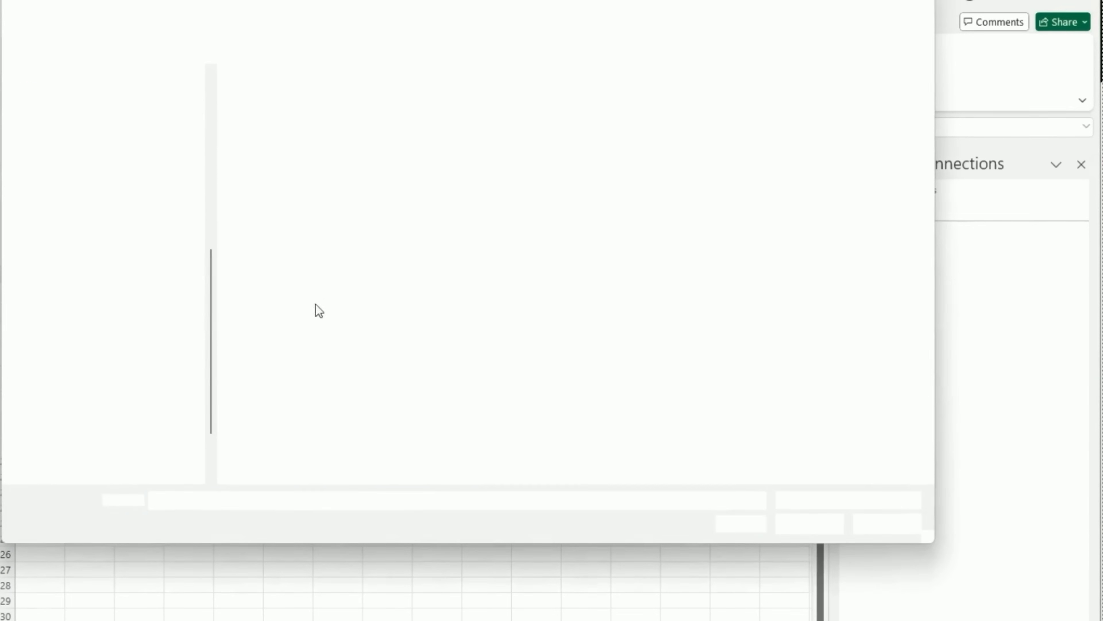
click(280, 129)
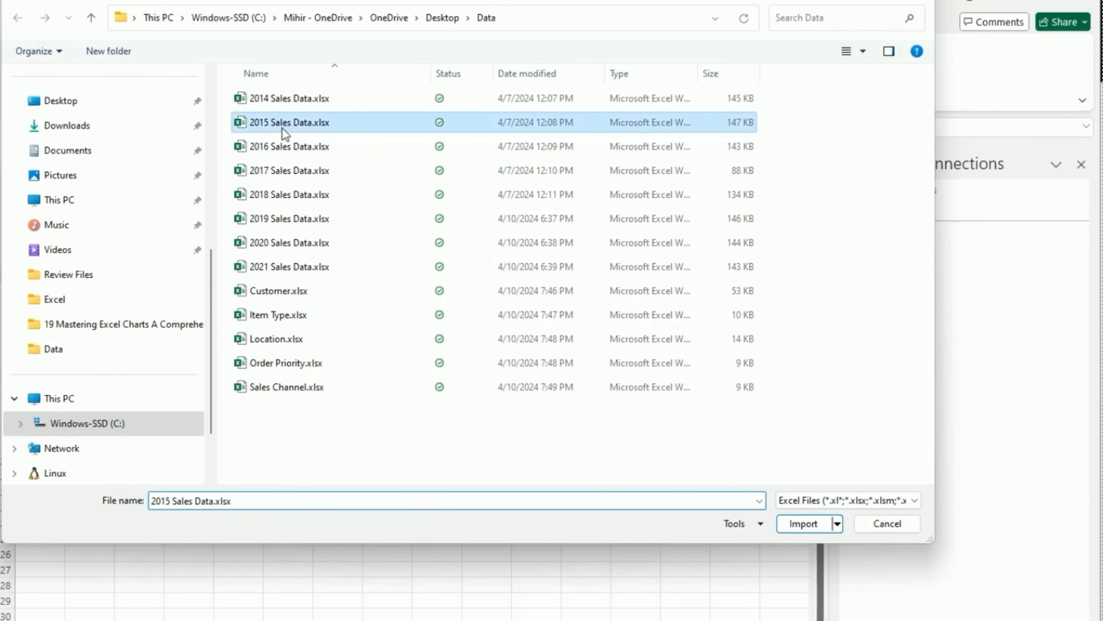
click(808, 524)
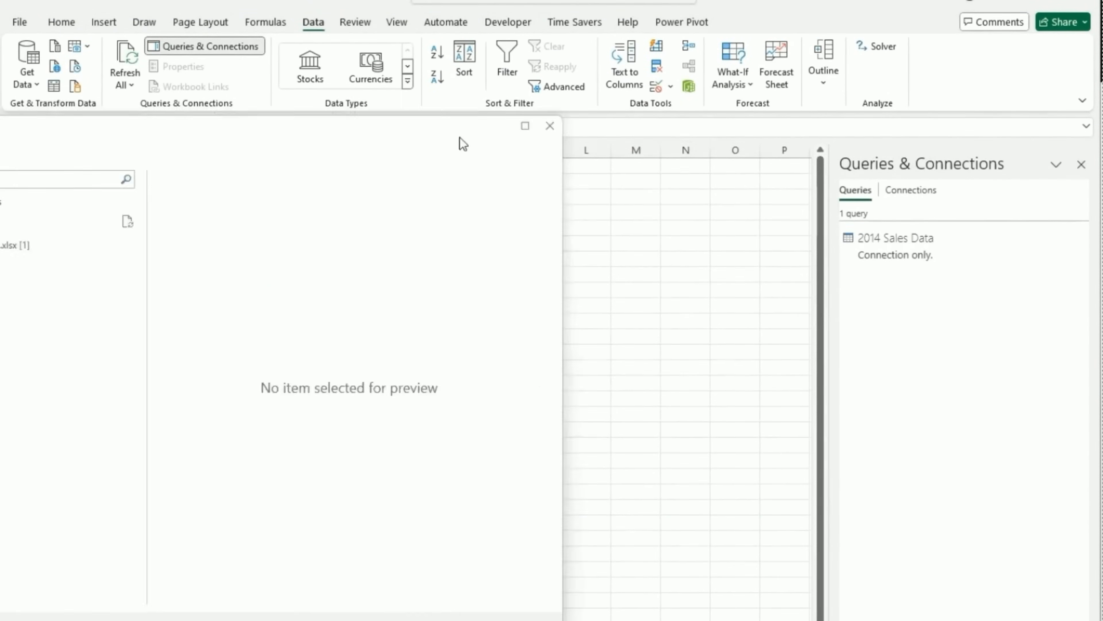
click(234, 247)
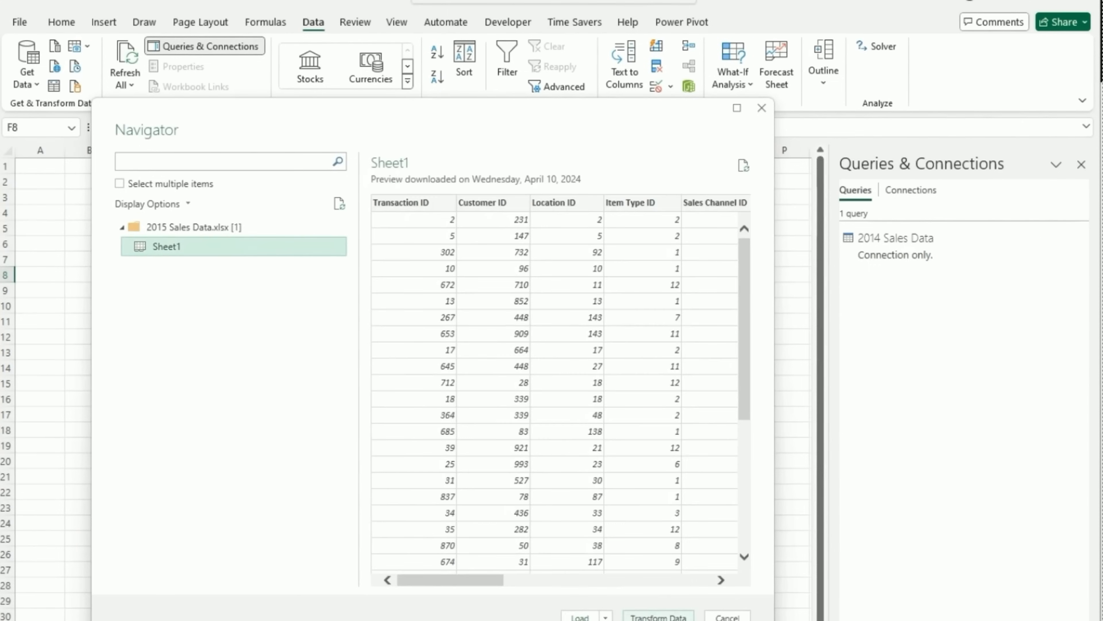
click(664, 616)
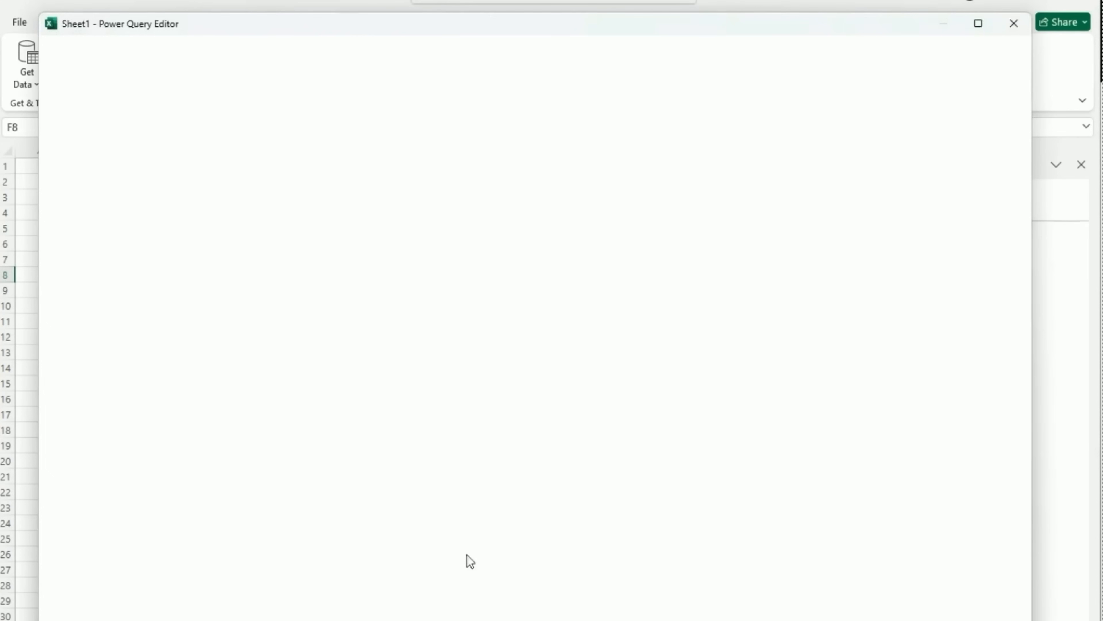
Rename the newly imported Sheet1 query as 2015 Sales Data.
right_click(100, 177)
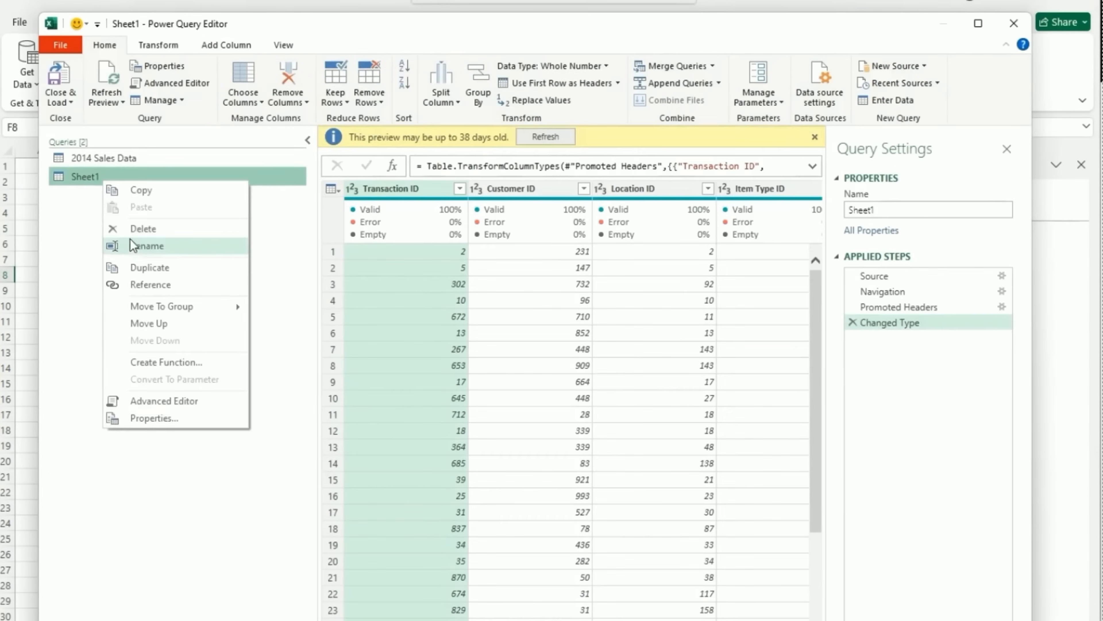
click(140, 244)
text(2015)
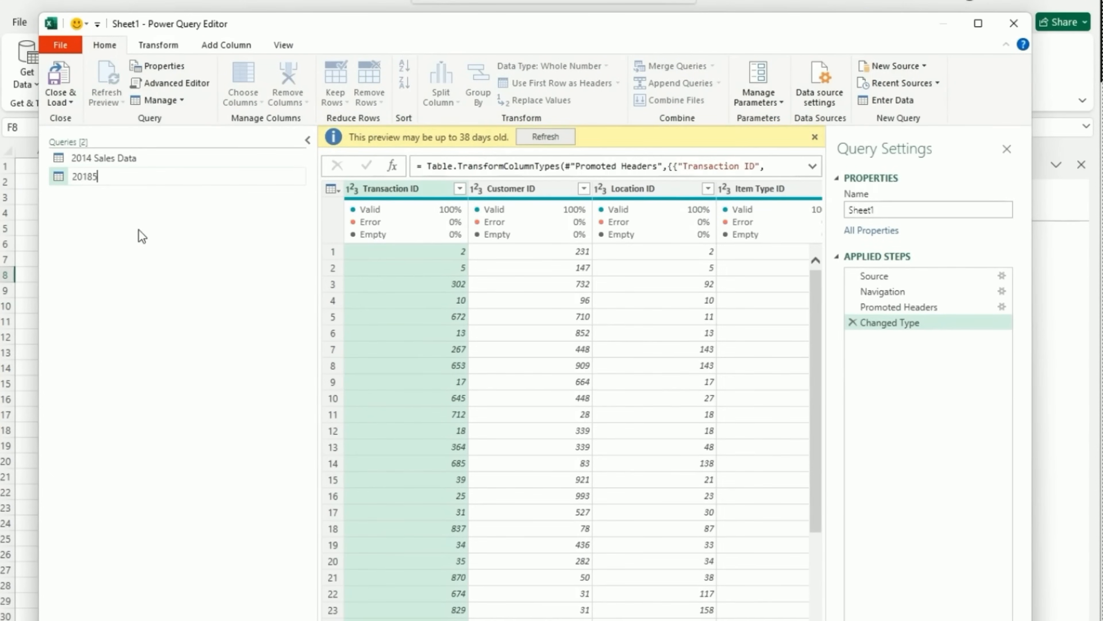
key(BackSpace)
text(5 Sales Data)
key(Return)
Close the query editor and load the 2015 Sales Data query as a connection only.
click(71, 106)
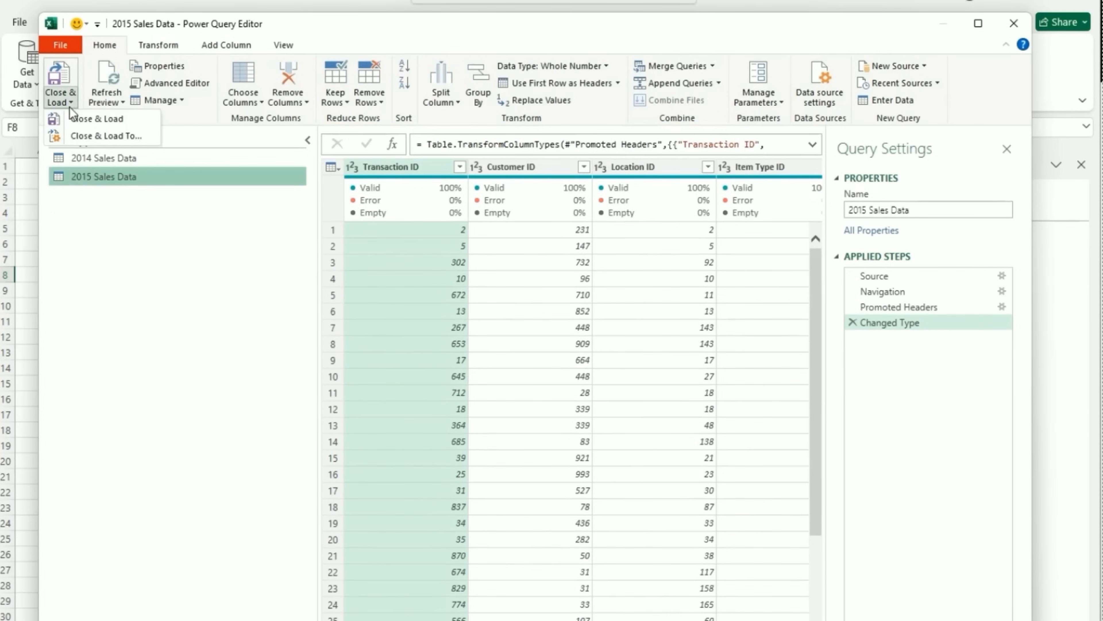
click(116, 136)
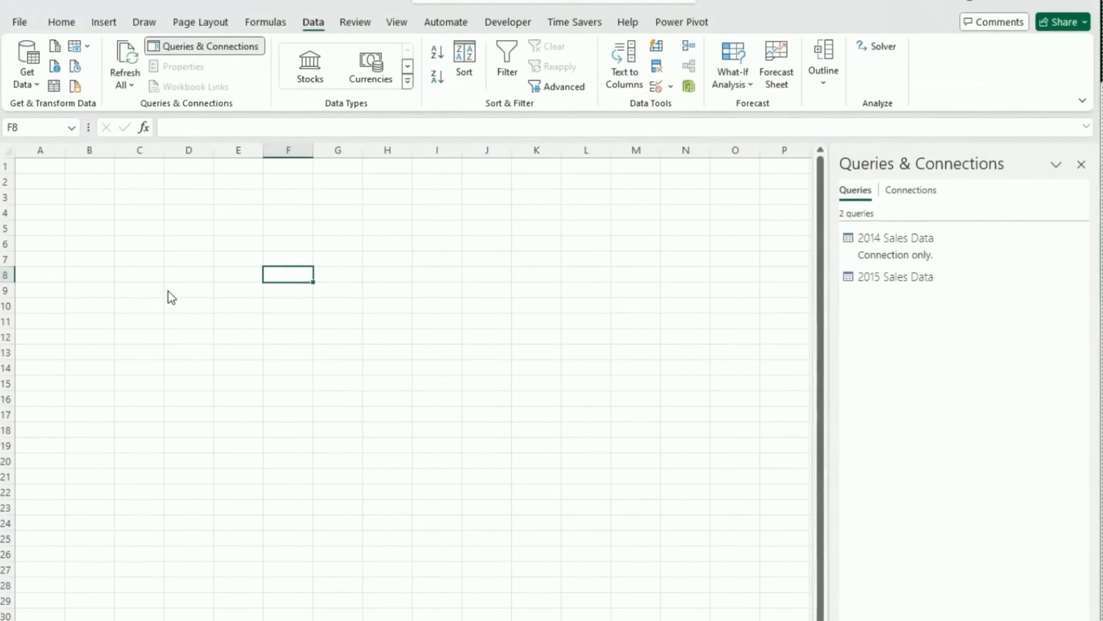
click(499, 386)
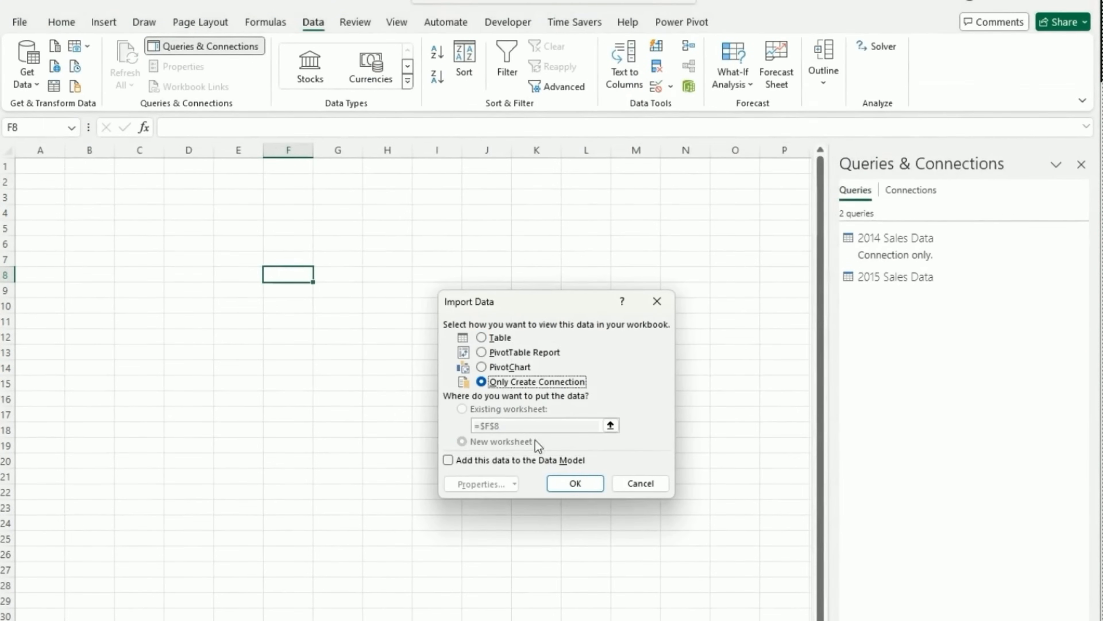
click(590, 484)
Import Sheet1 from 2016 Sales Data.xlsx into the Power Query Editor for transformation.
click(27, 72)
mouse_move(163, 113)
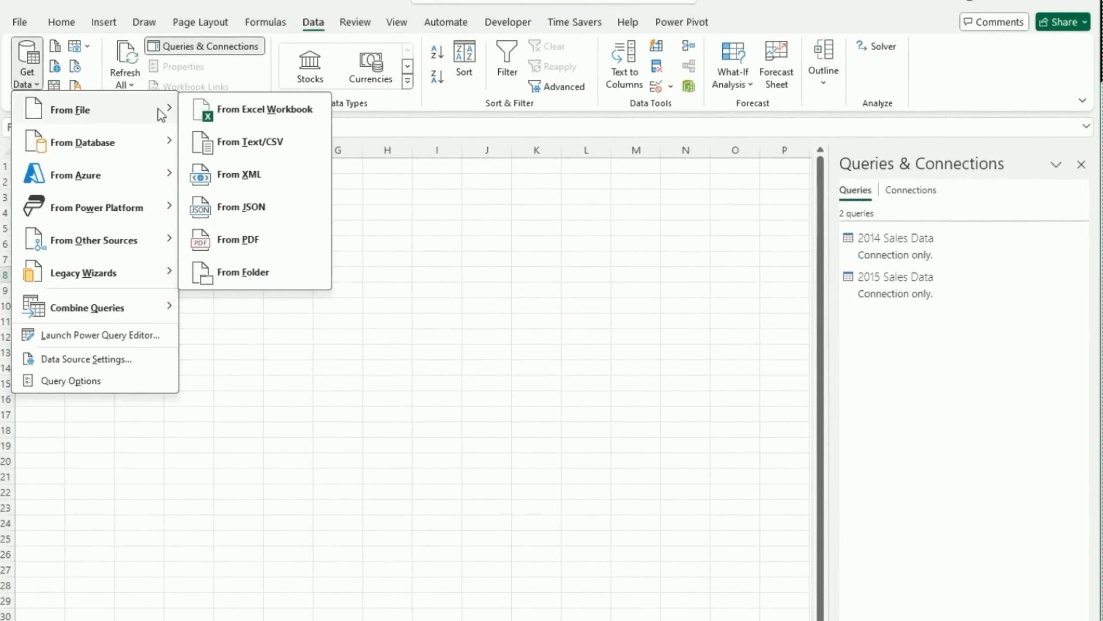
click(267, 112)
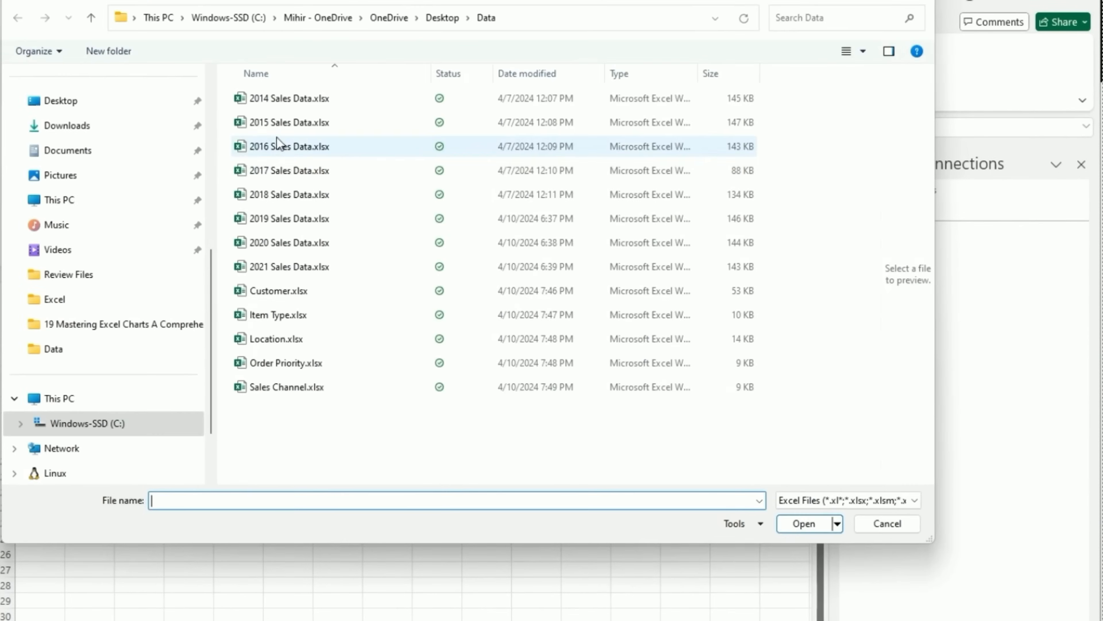
click(280, 147)
click(806, 529)
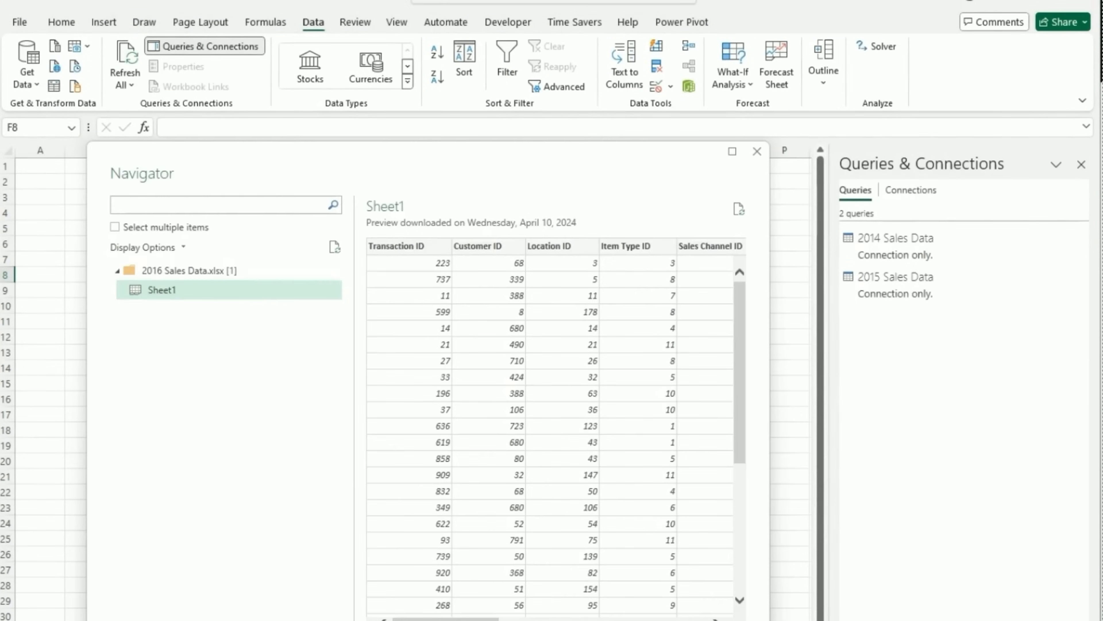
click(640, 611)
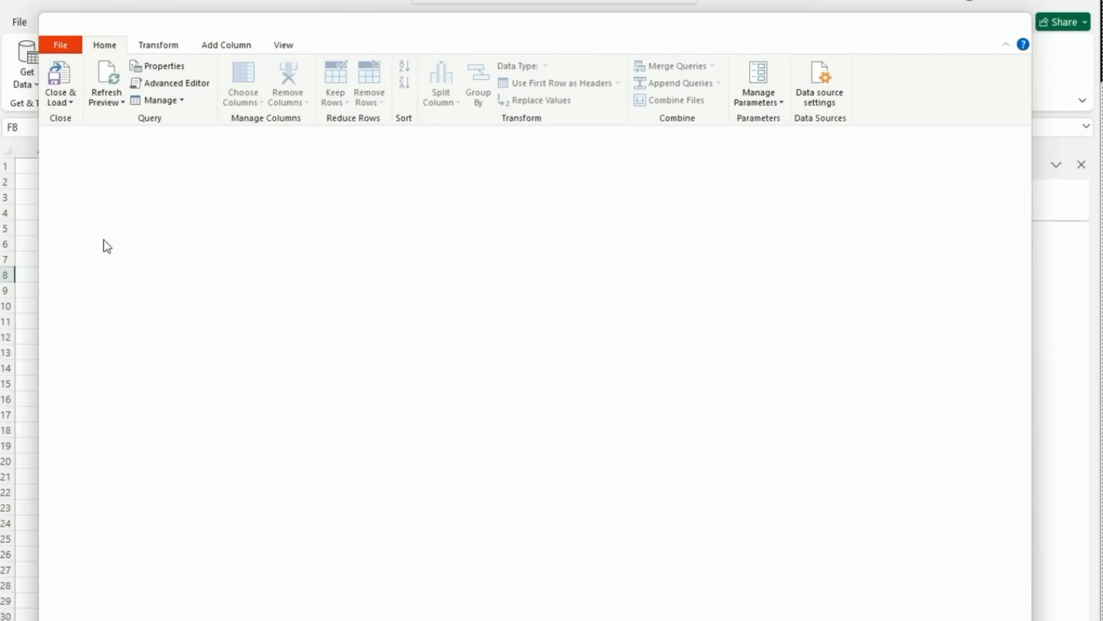
Rename the newly imported Sheet1 query as 2016 Sales Data.
right_click(101, 196)
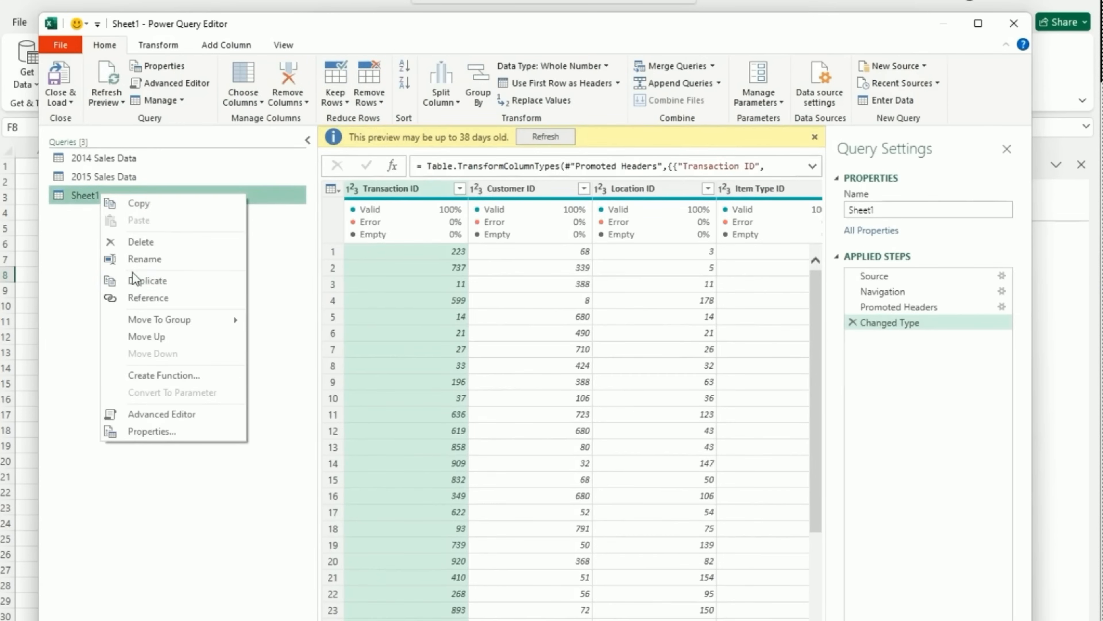
click(134, 261)
text(2016 )
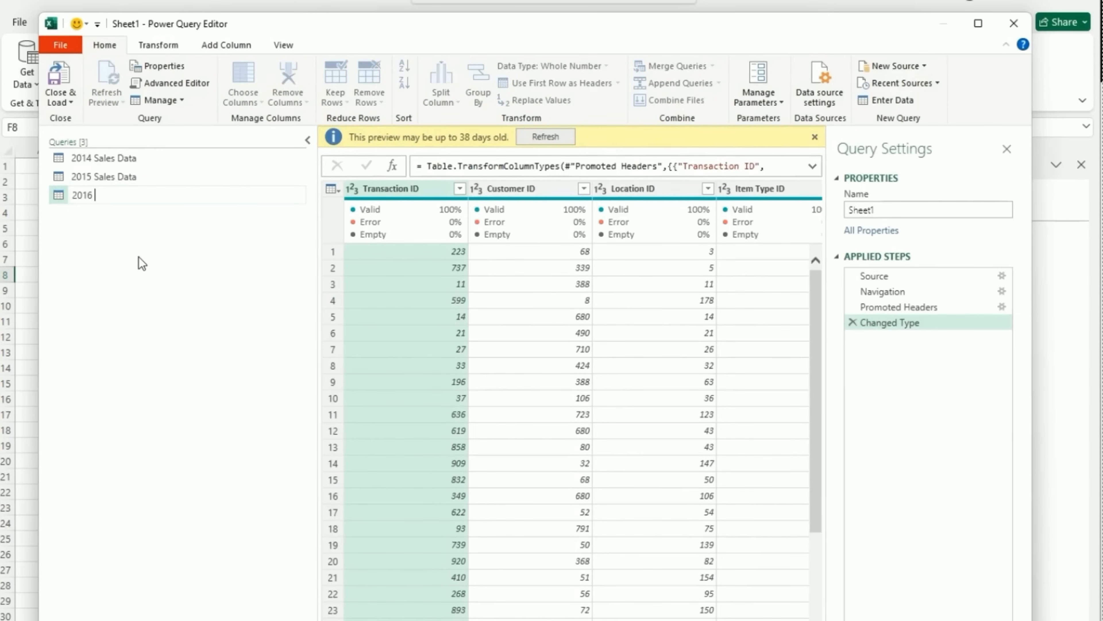
text(Sales Data)
key(Return)
Close the query editor and load the 2016 Sales Data query as a connection only.
click(60, 101)
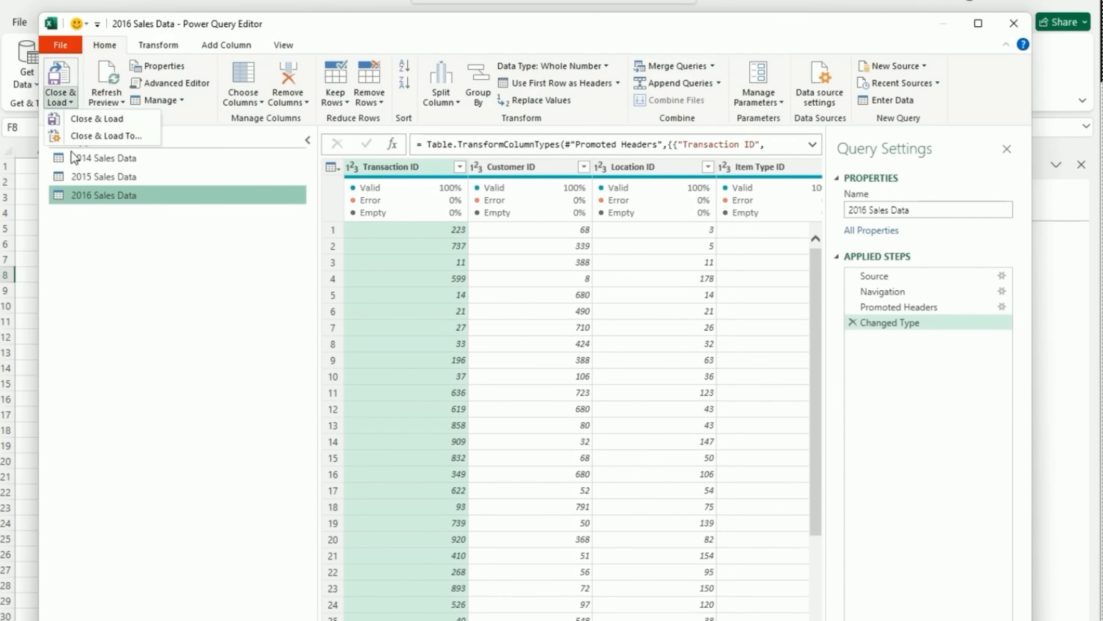
click(73, 138)
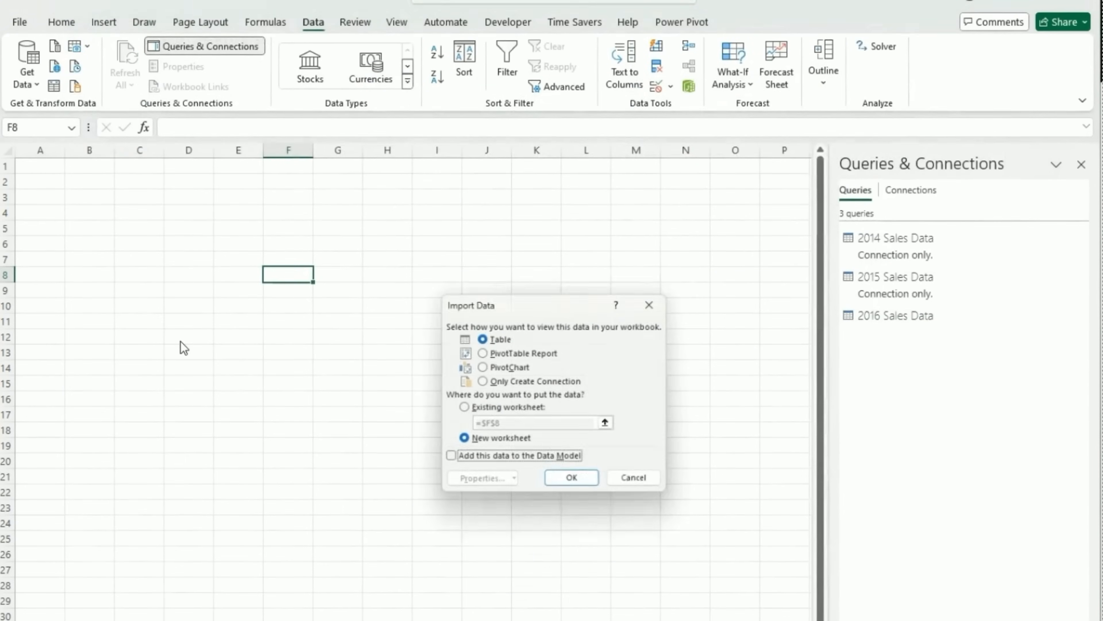
click(500, 382)
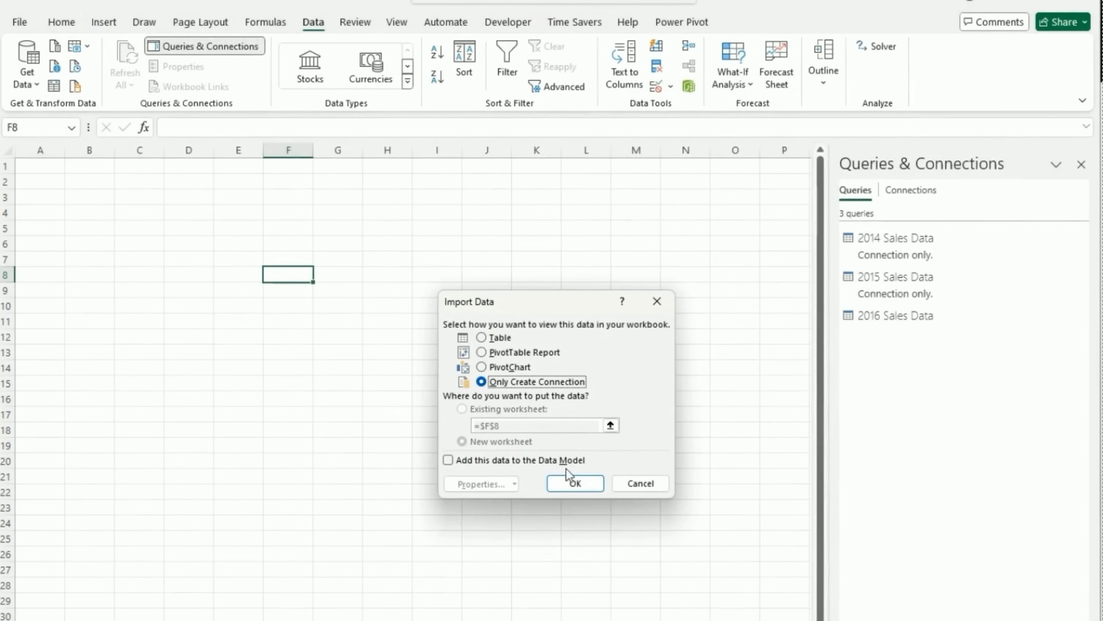
click(575, 483)
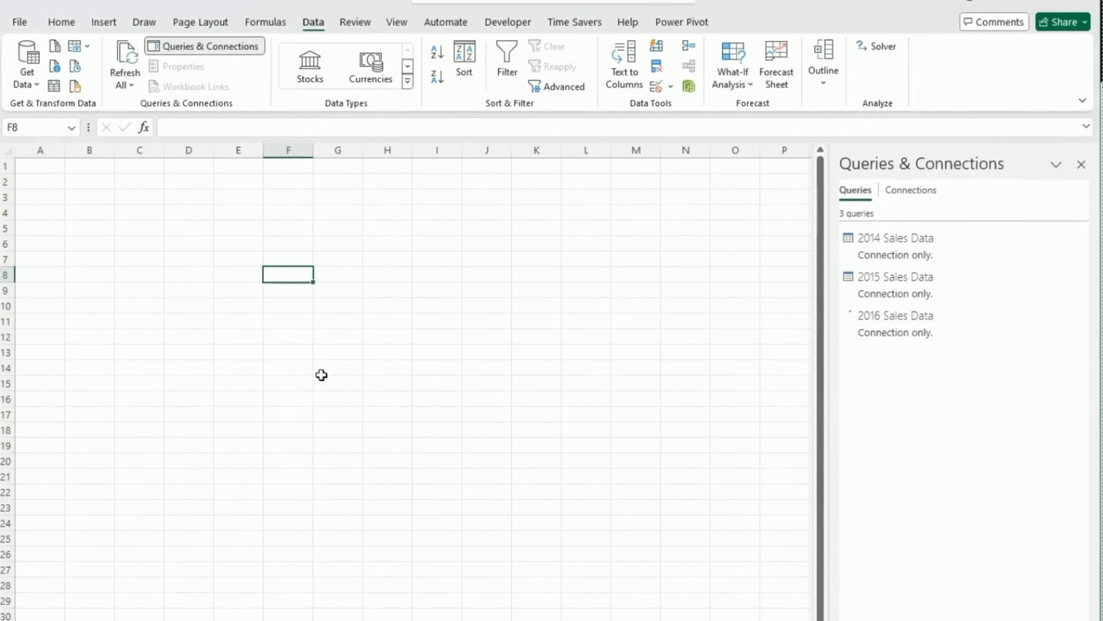
Import Sheet1 from 2017 Sales Data.xlsx into the Power Query Editor for transformation.
click(26, 91)
mouse_move(56, 108)
click(259, 117)
click(286, 170)
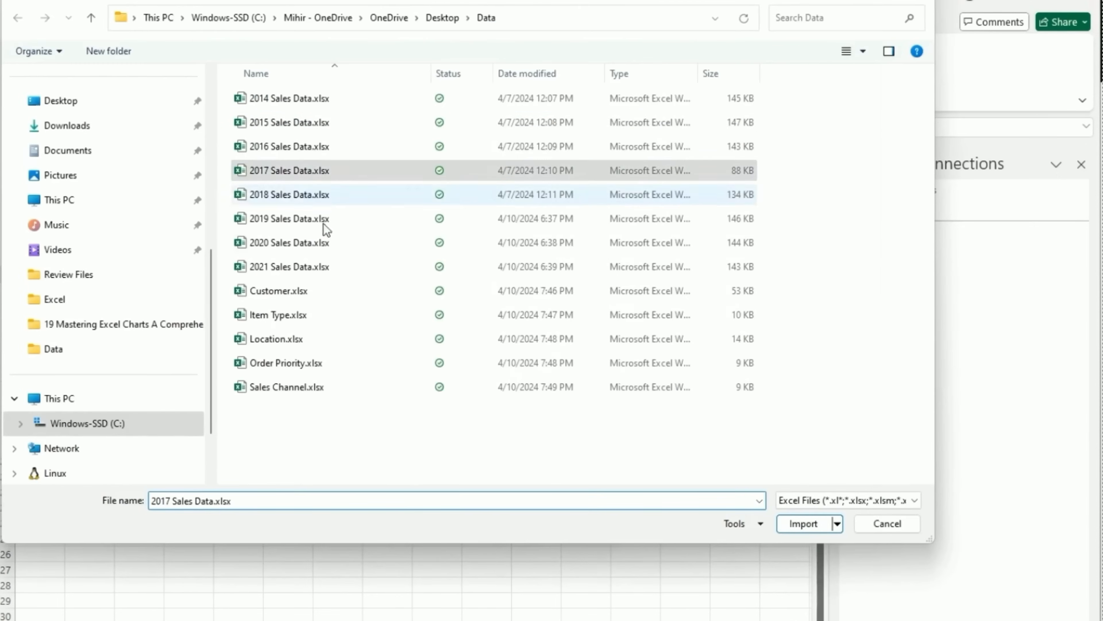
click(798, 523)
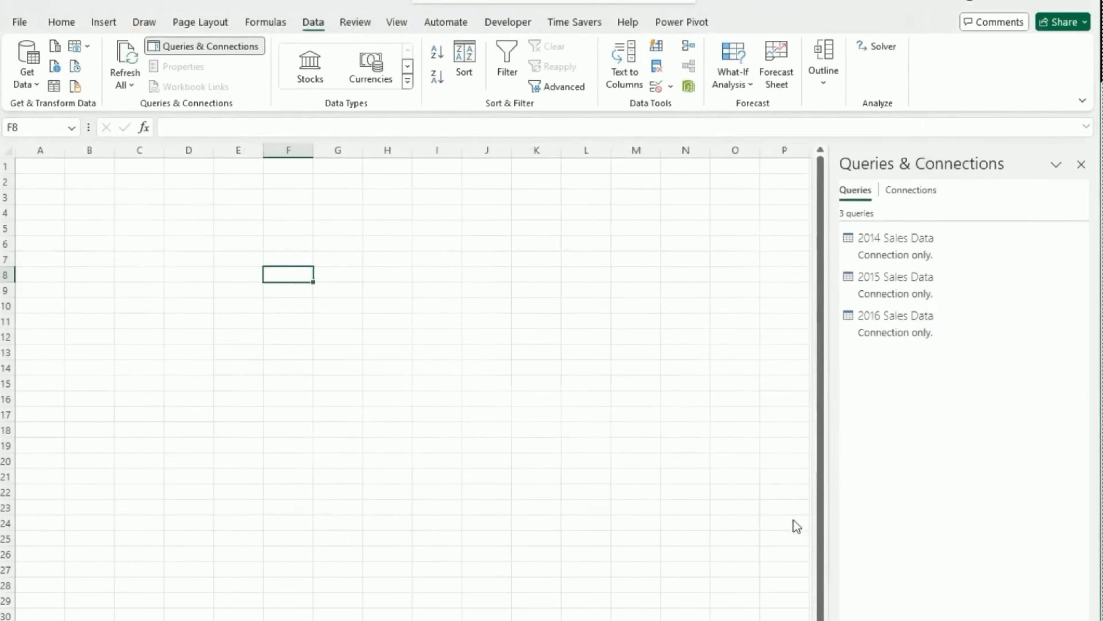
click(665, 617)
Rename the newly imported Sheet1 query as 2017 Sales Data.
key(F2)
text(2017 S)
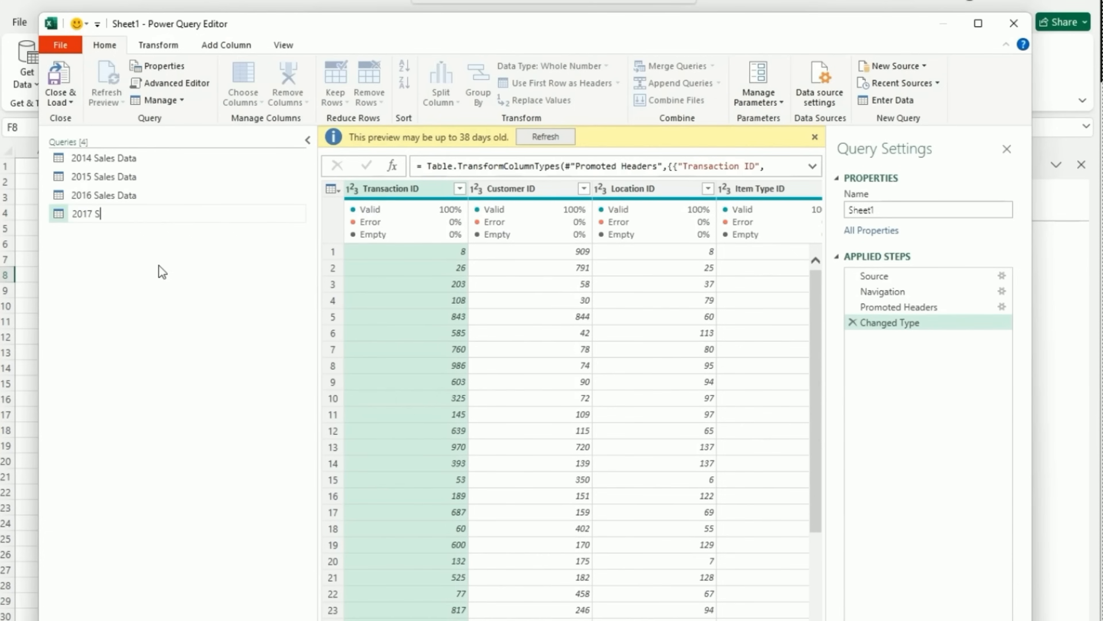
text(a;es Data)
key(BackSpace)
key(BackSpace)
key(BackSpace)
key(BackSpace)
key(BackSpace)
key(BackSpace)
key(BackSpace)
key(BackSpace)
text(les Data)
key(Return)
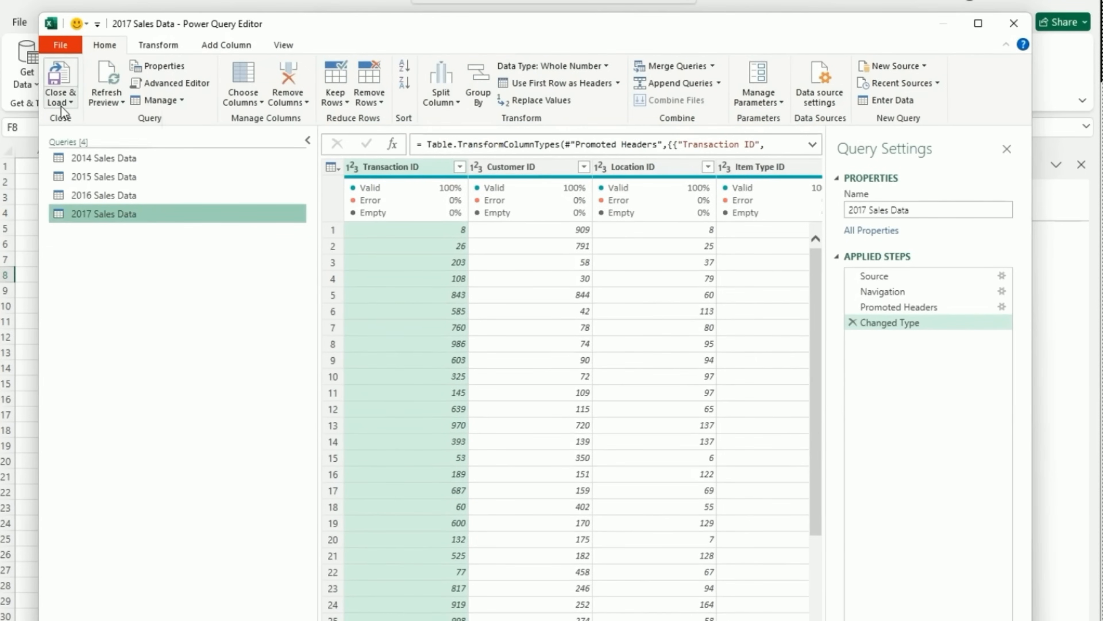
Close the query editor and load the 2017 Sales Data query as a connection only.
click(61, 106)
click(78, 137)
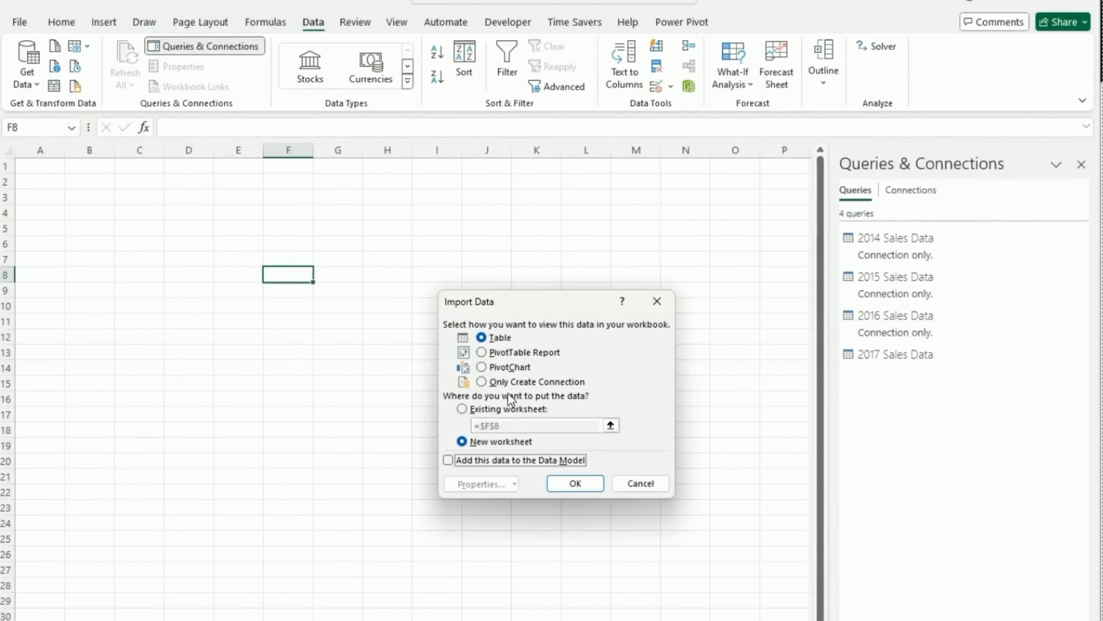
click(510, 384)
click(574, 484)
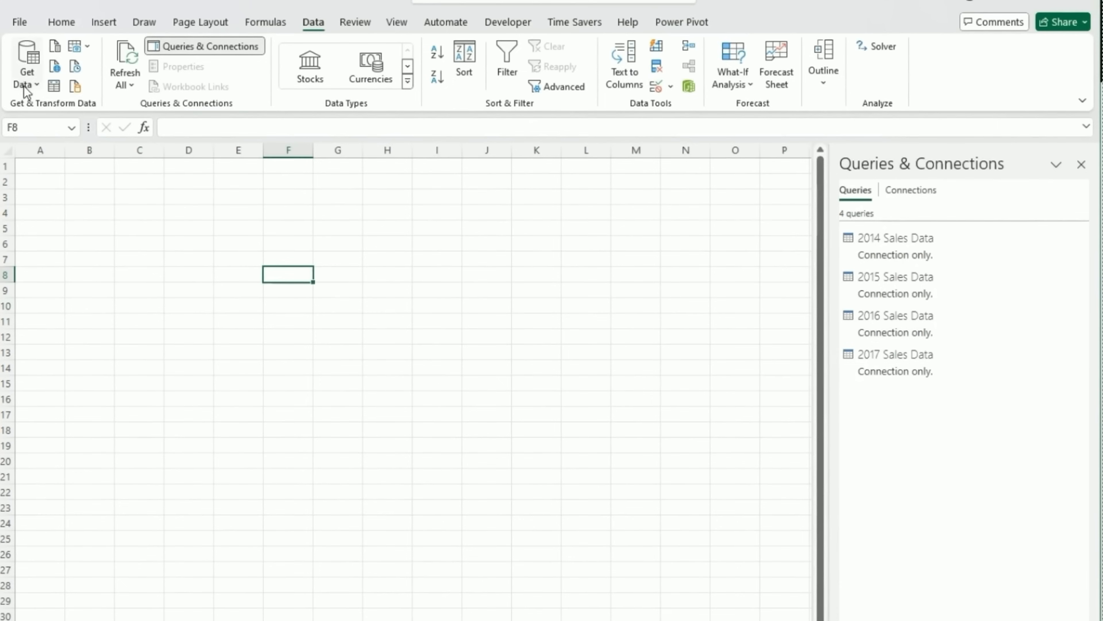
Import Sheet1 from 2018 Sales Data.xlsx into the Power Query Editor for transformation.
click(27, 76)
mouse_move(61, 111)
click(246, 115)
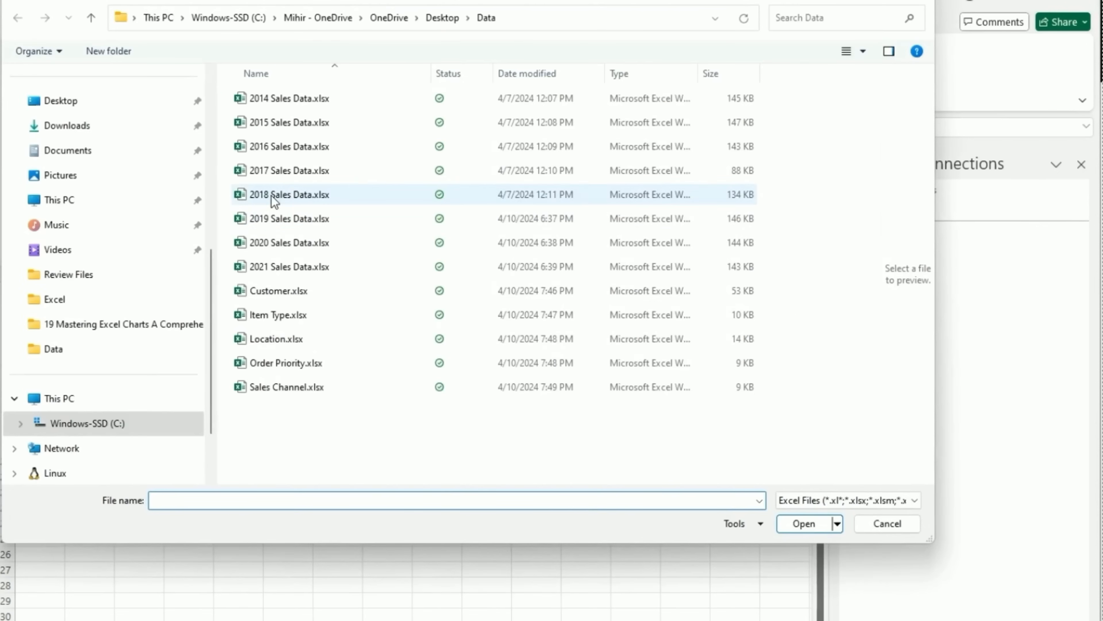
click(274, 201)
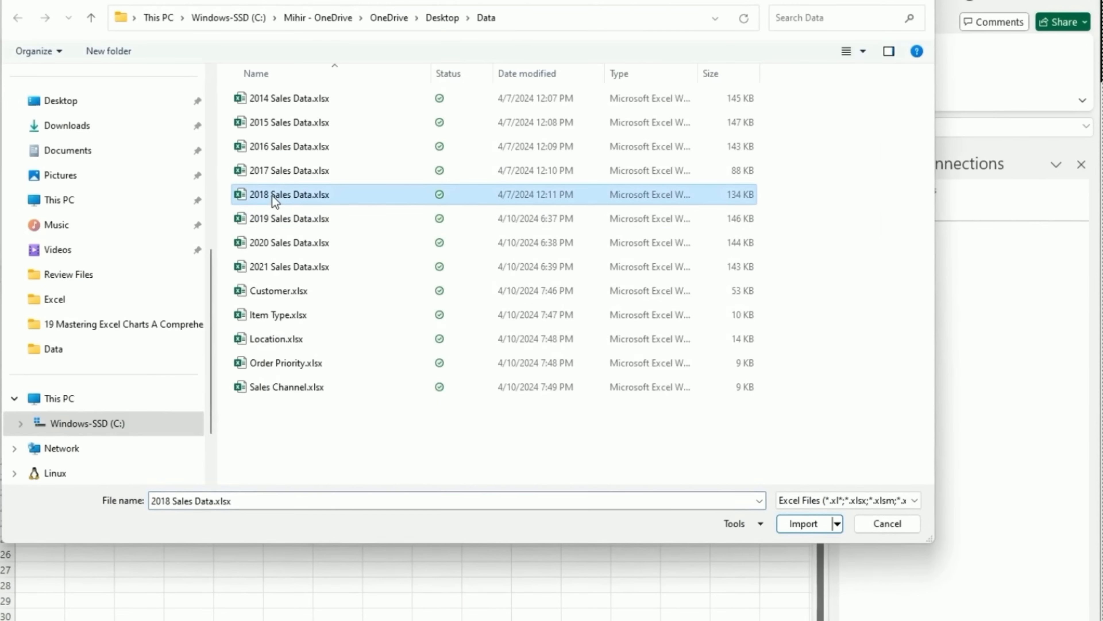
click(802, 524)
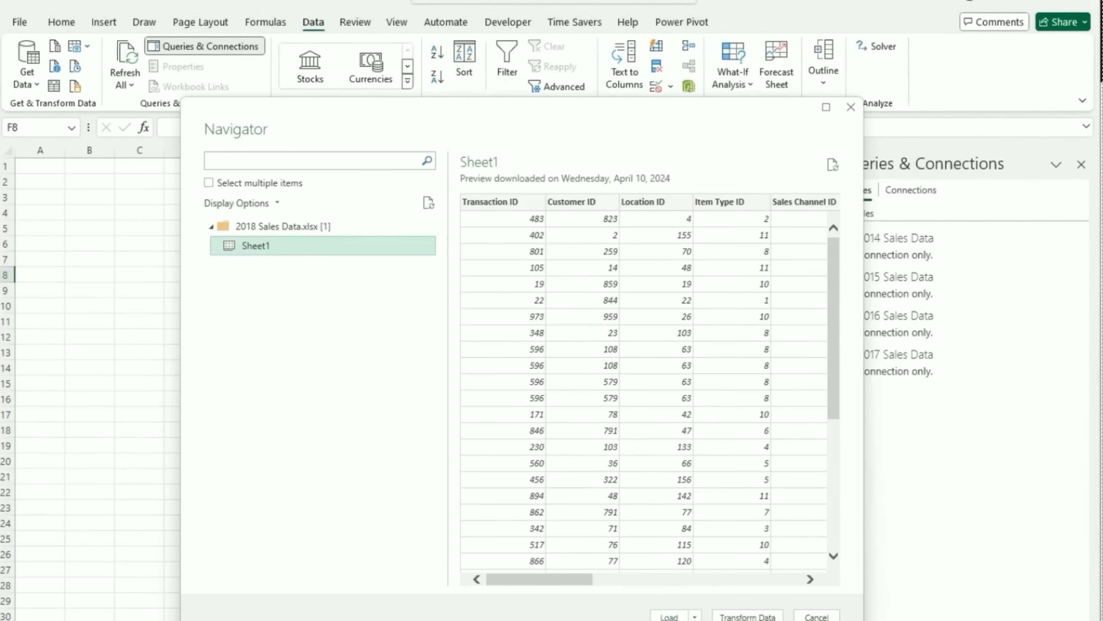
click(748, 617)
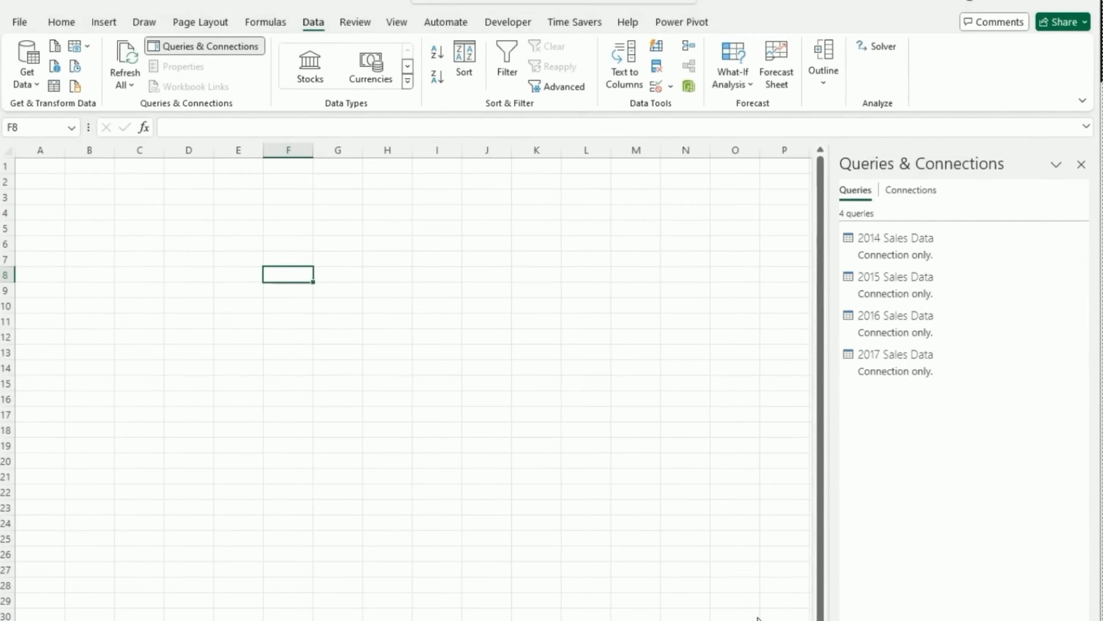
Rename the newly imported Sheet1 query as 2018 Sales Data.
right_click(152, 232)
click(144, 291)
text(2018 Sa;e)
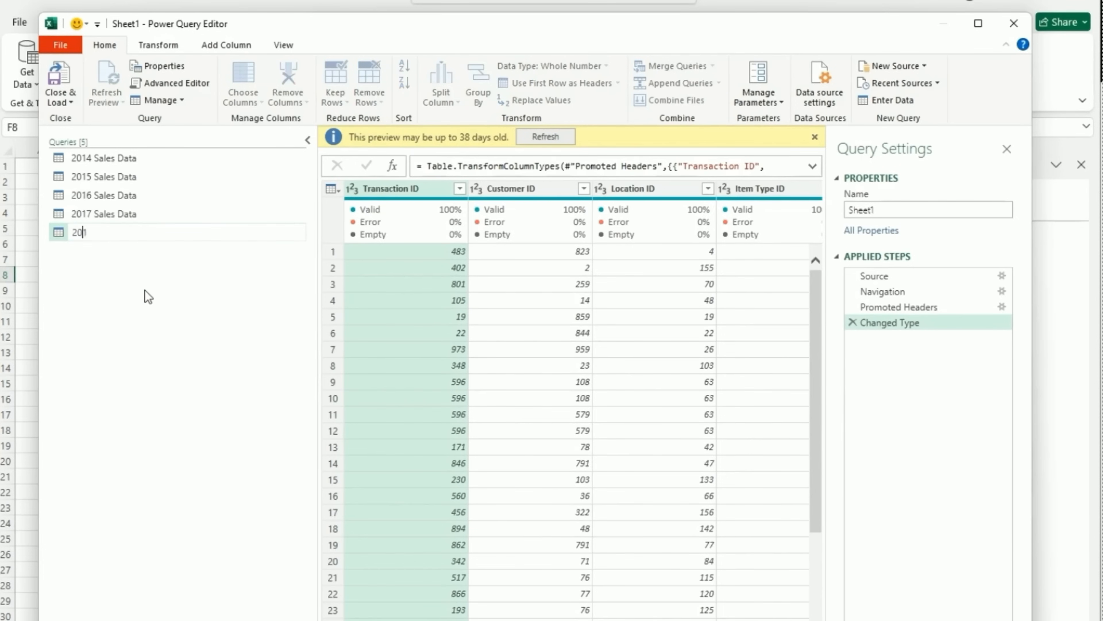
key(BackSpace)
key(BackSpace)
key(BackSpace)
text(ales Data)
key(Return)
Close the query editor and load the 2018 Sales Data query as a connection only.
click(73, 102)
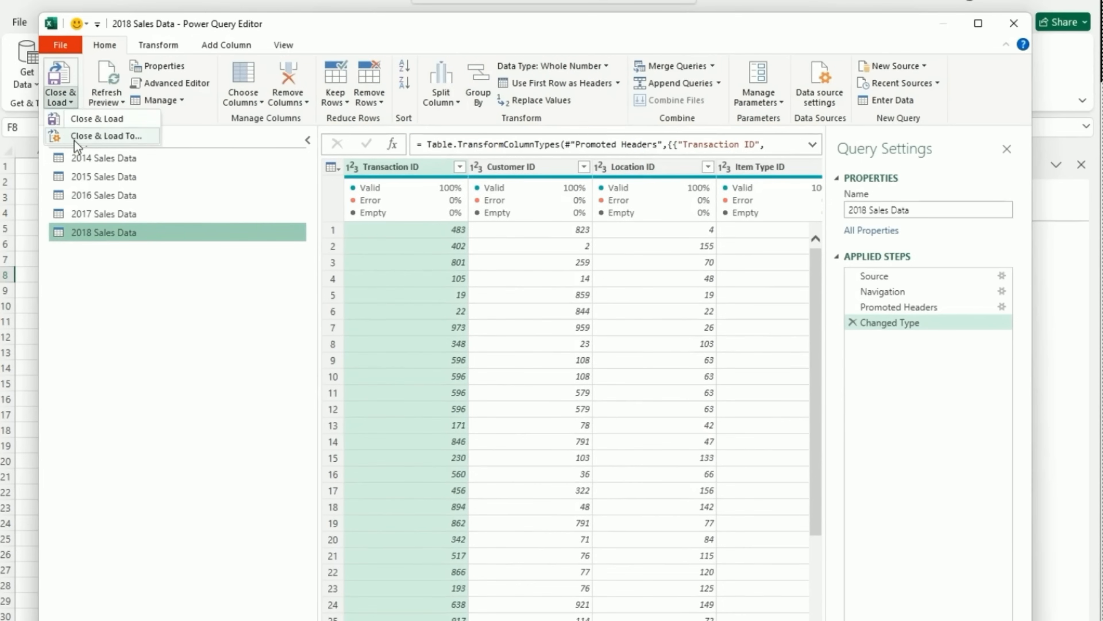
click(111, 135)
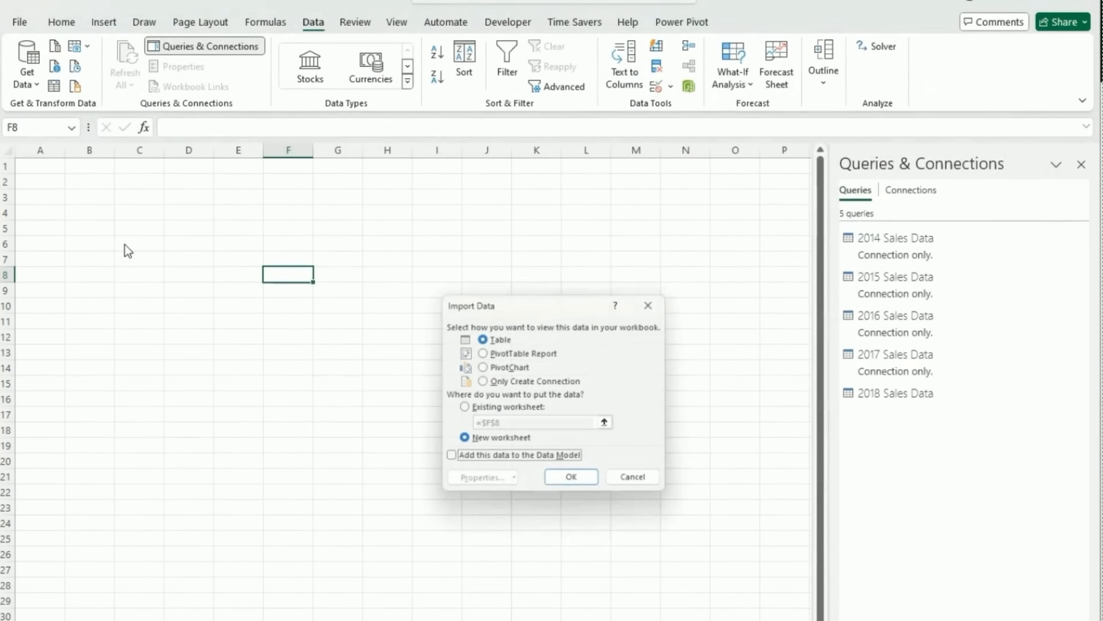
click(501, 382)
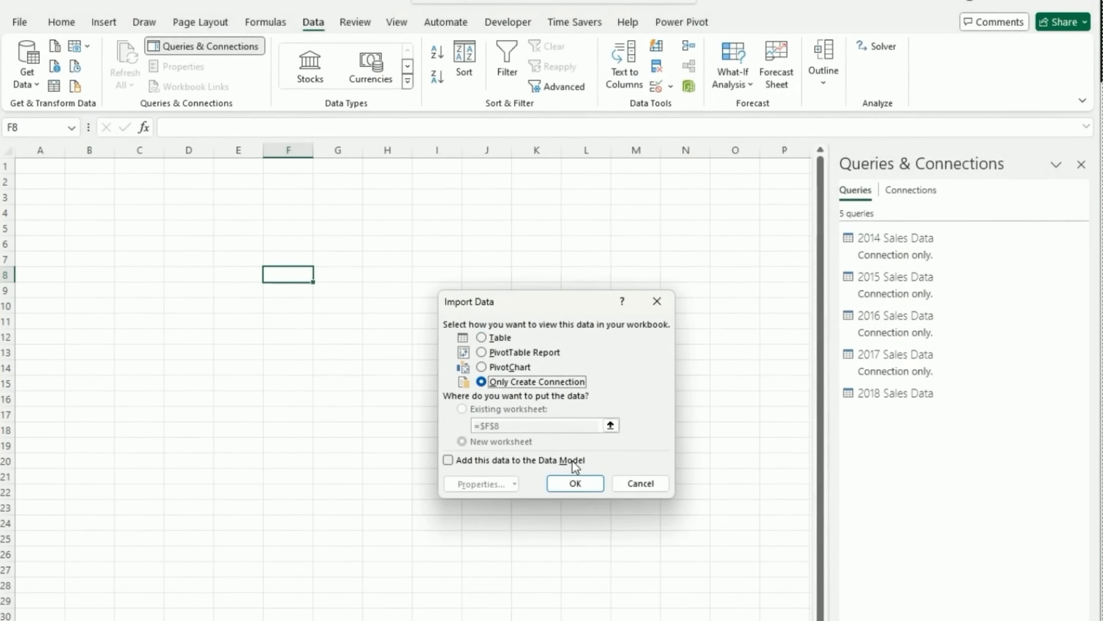
click(575, 482)
Import Sheet1 from 2019 Sales Data.xlsx into the Power Query Editor for transformation.
click(27, 87)
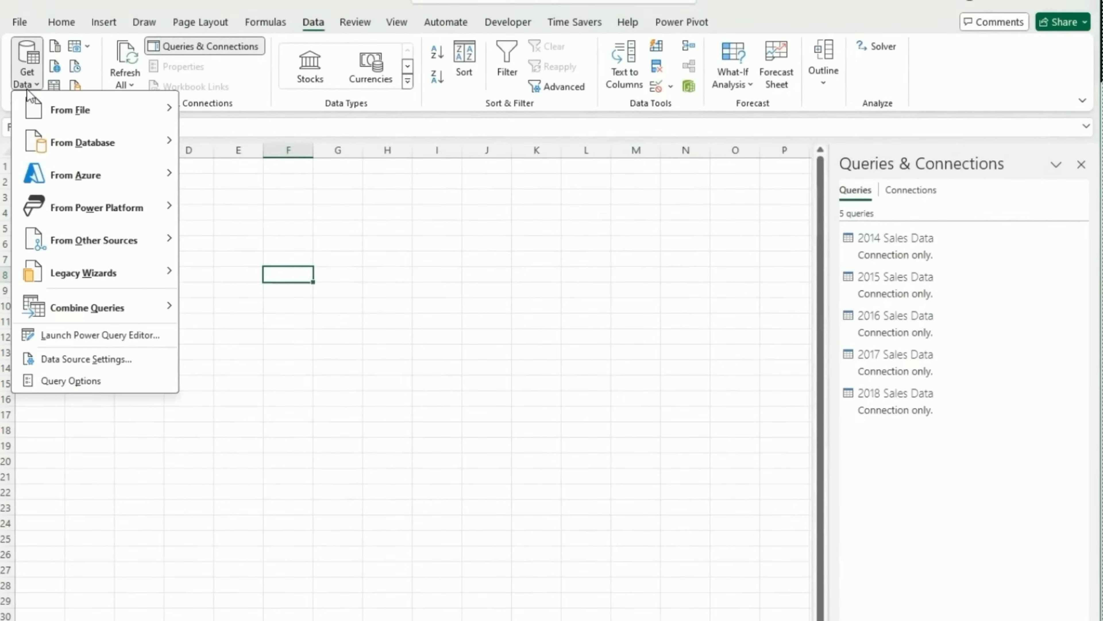
mouse_move(45, 112)
click(240, 111)
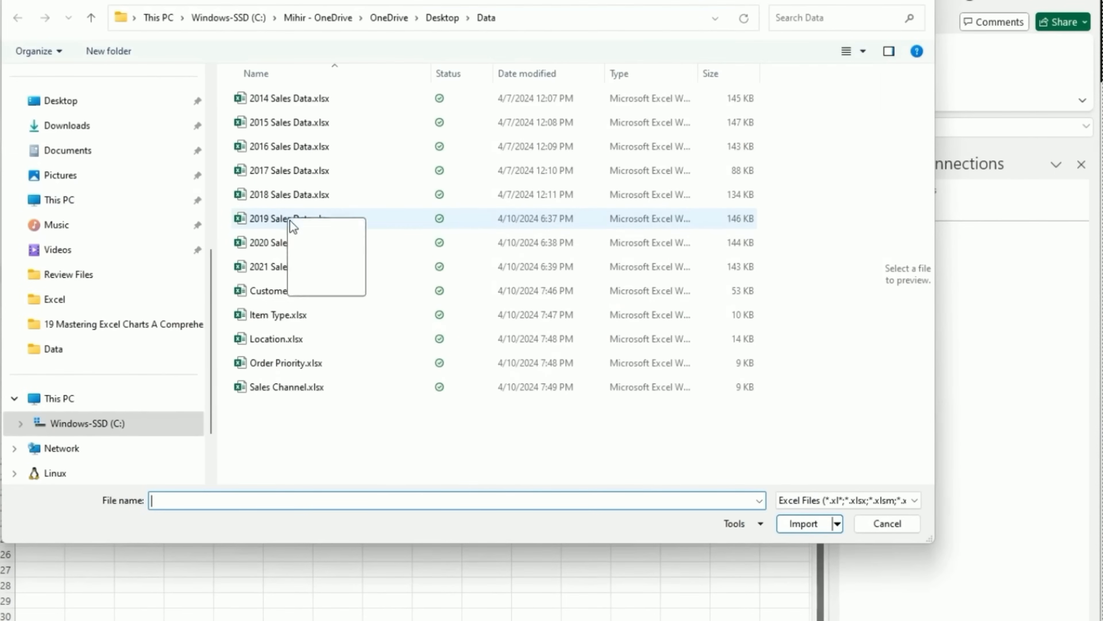
click(291, 222)
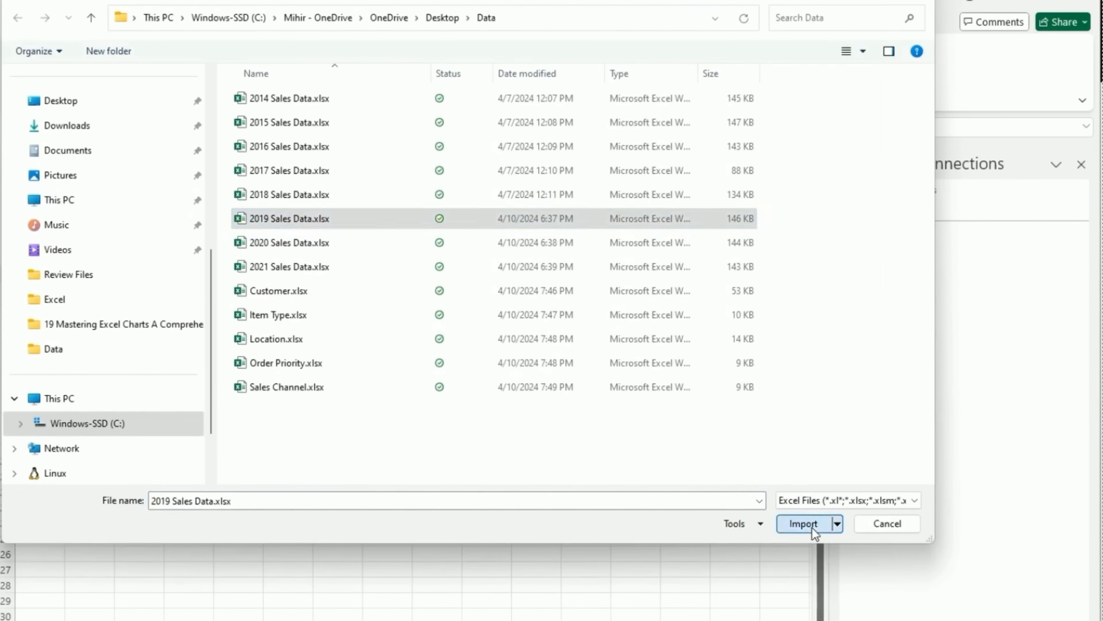
click(803, 525)
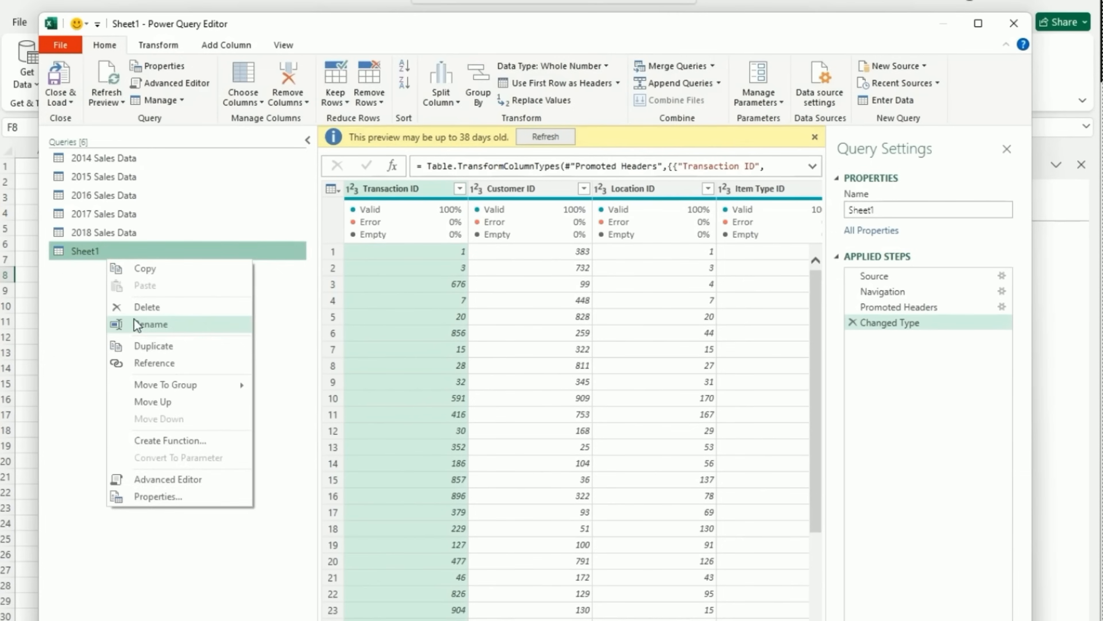
Rename the newly imported Sheet1 query as 2019 Sales Data.
click(133, 326)
text(2019 Sa)
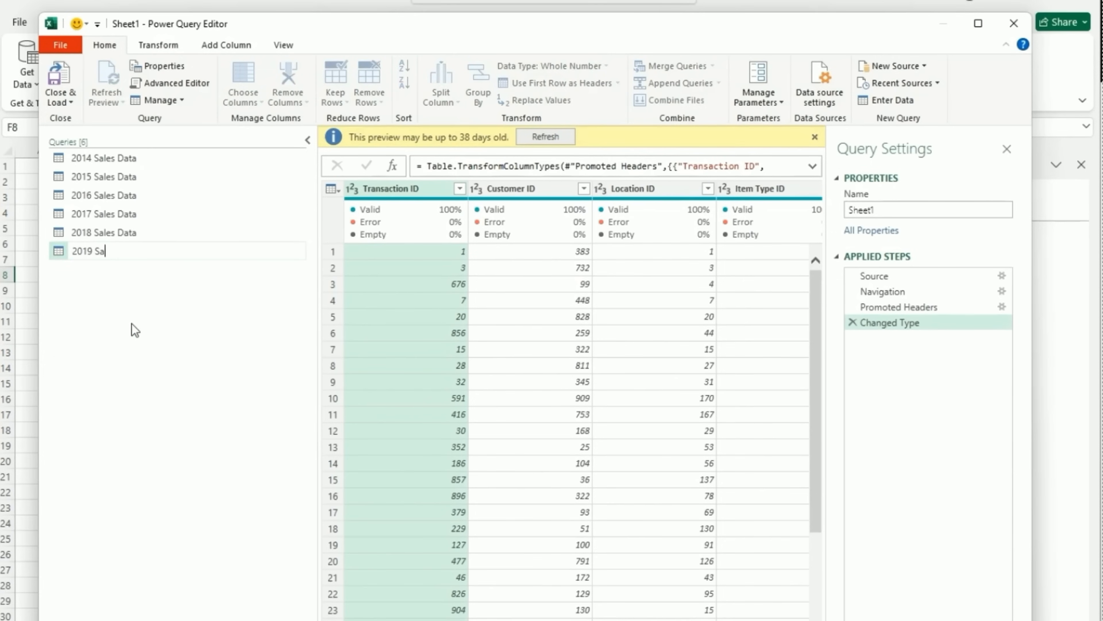
text(les Data)
key(Return)
Close the query editor and load the 2019 Sales Data query as a connection only.
click(63, 99)
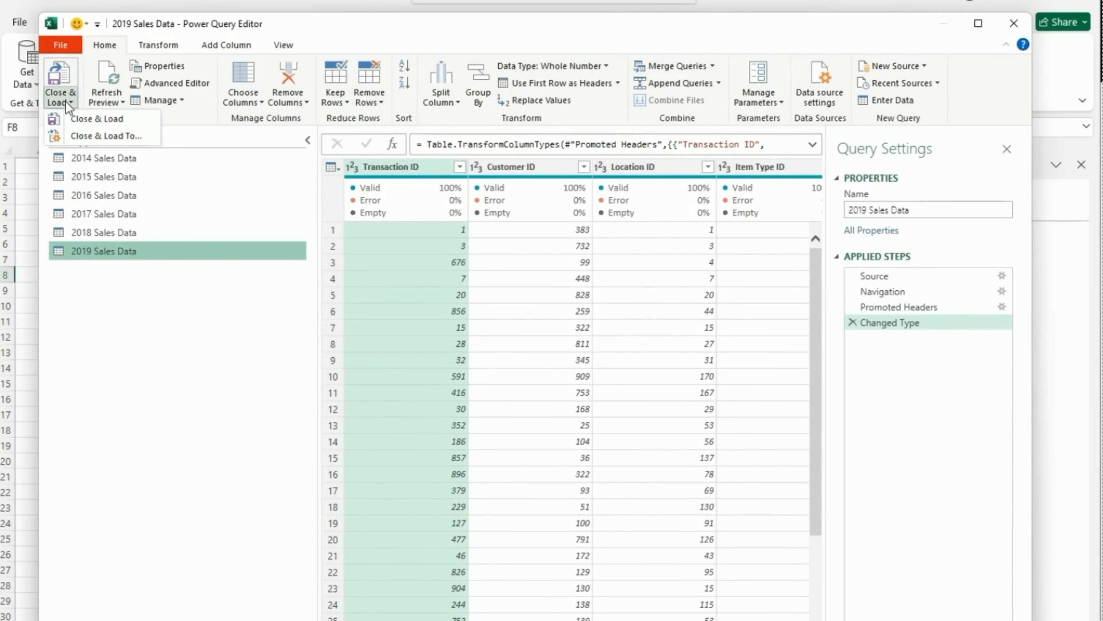
click(79, 132)
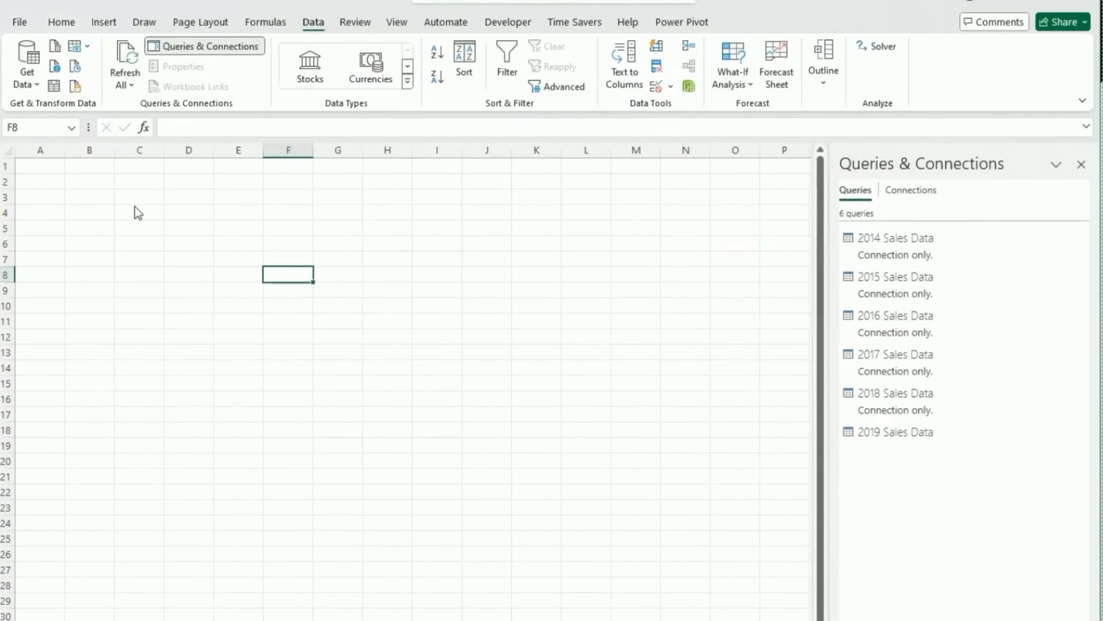
click(537, 383)
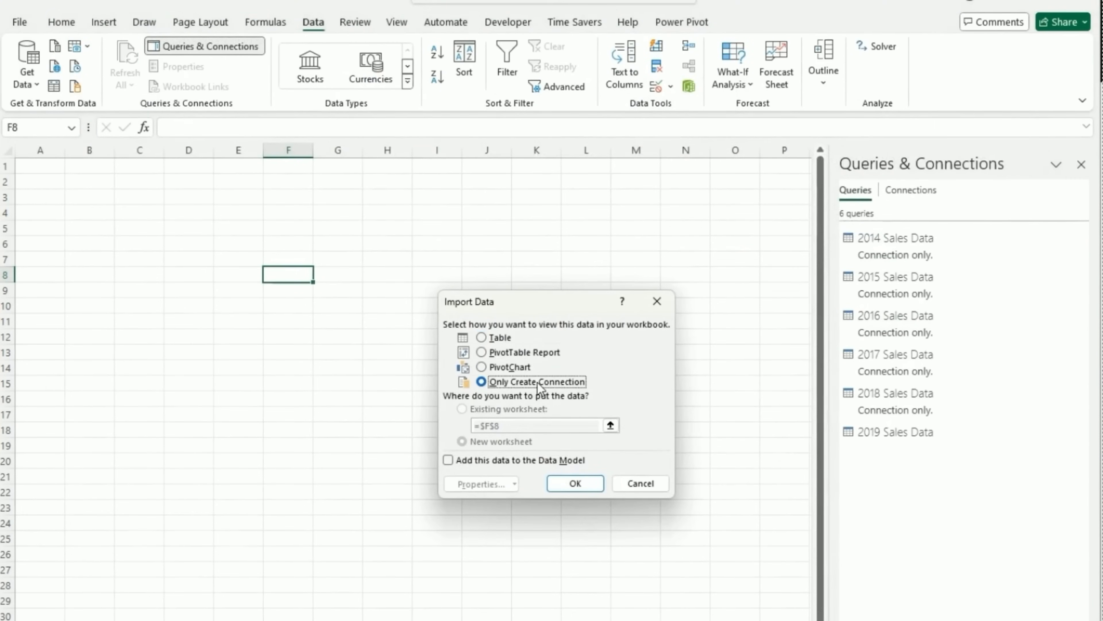
click(568, 483)
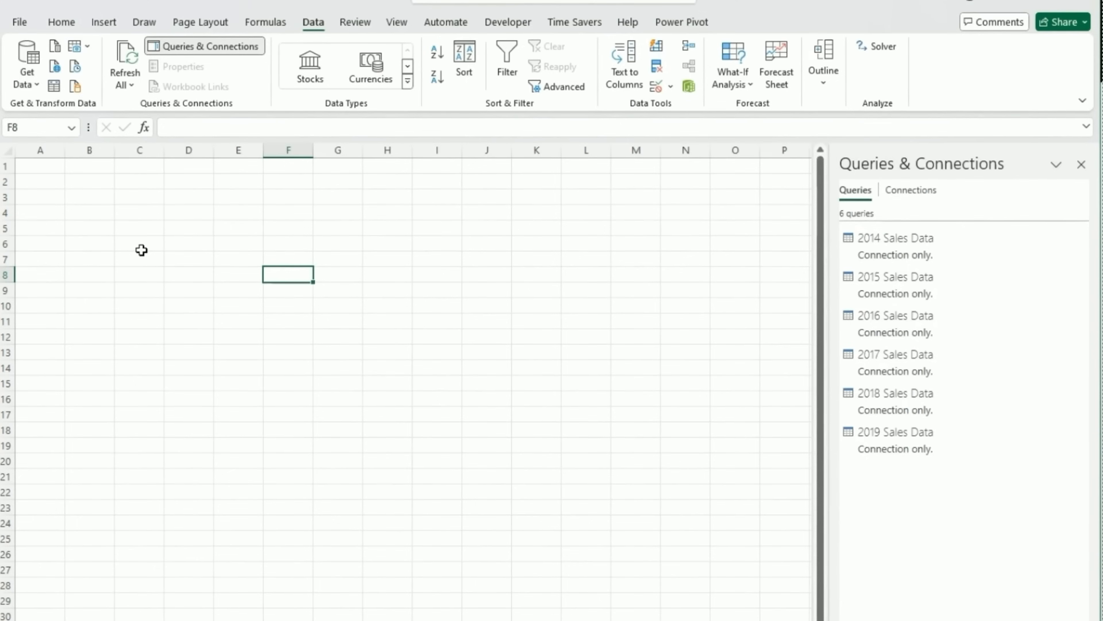
Import Sheet1 from 2020 Sales Data.xlsx into the Power Query Editor for transformation.
click(36, 85)
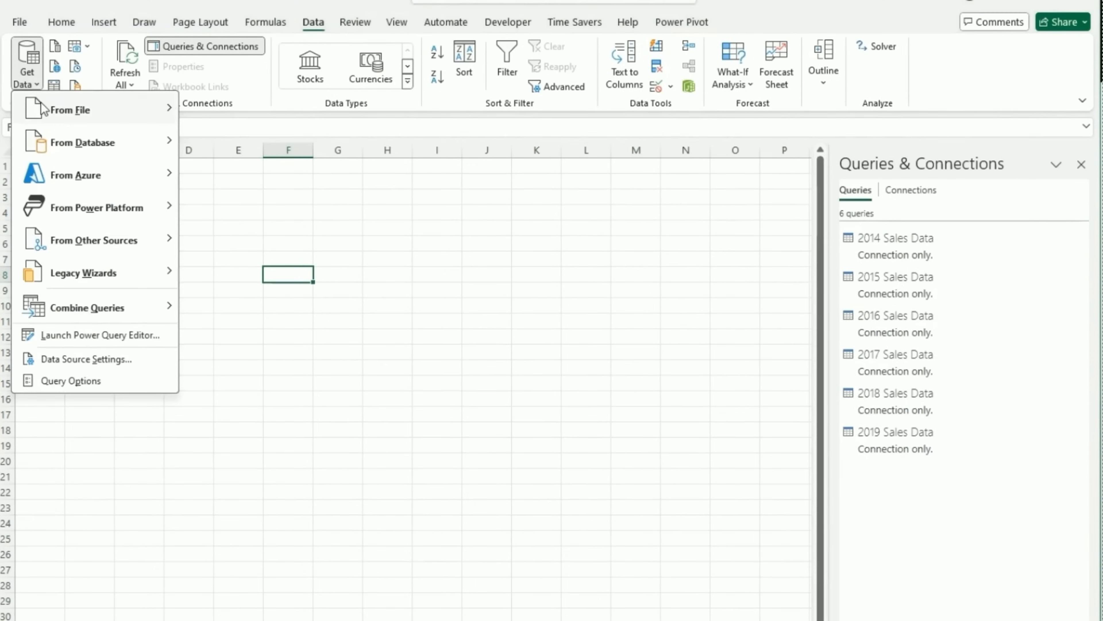
mouse_move(45, 110)
click(220, 109)
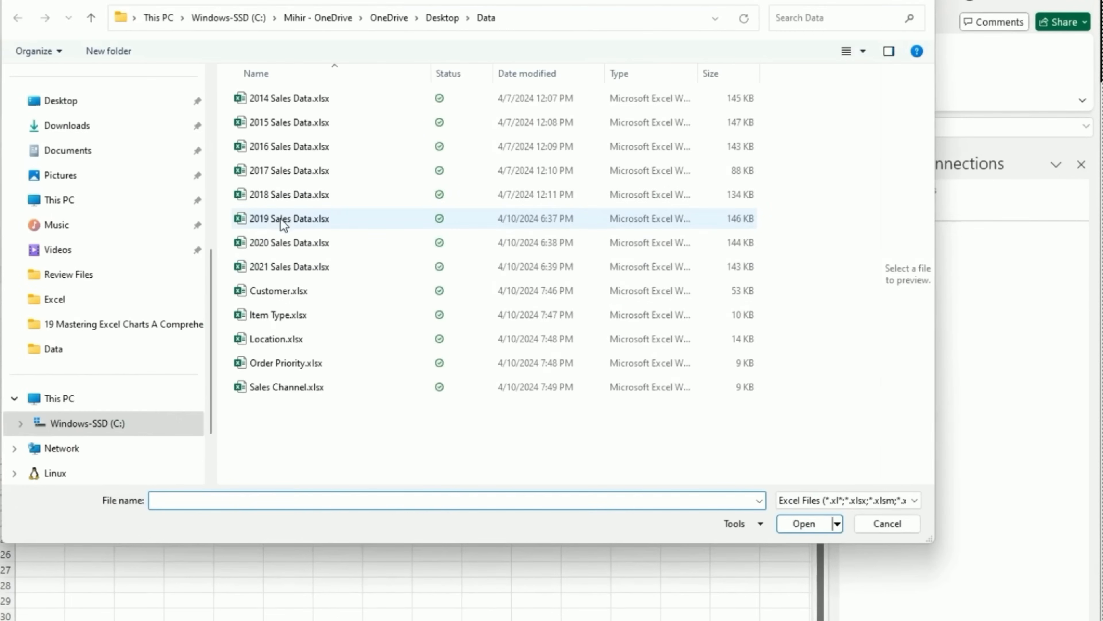
click(283, 243)
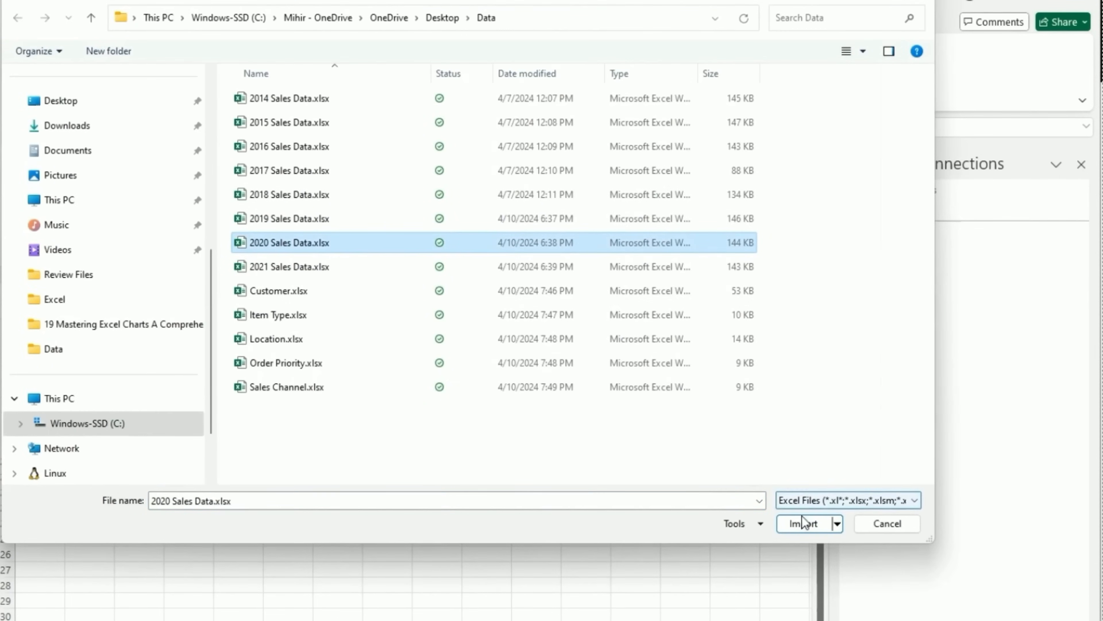
click(804, 523)
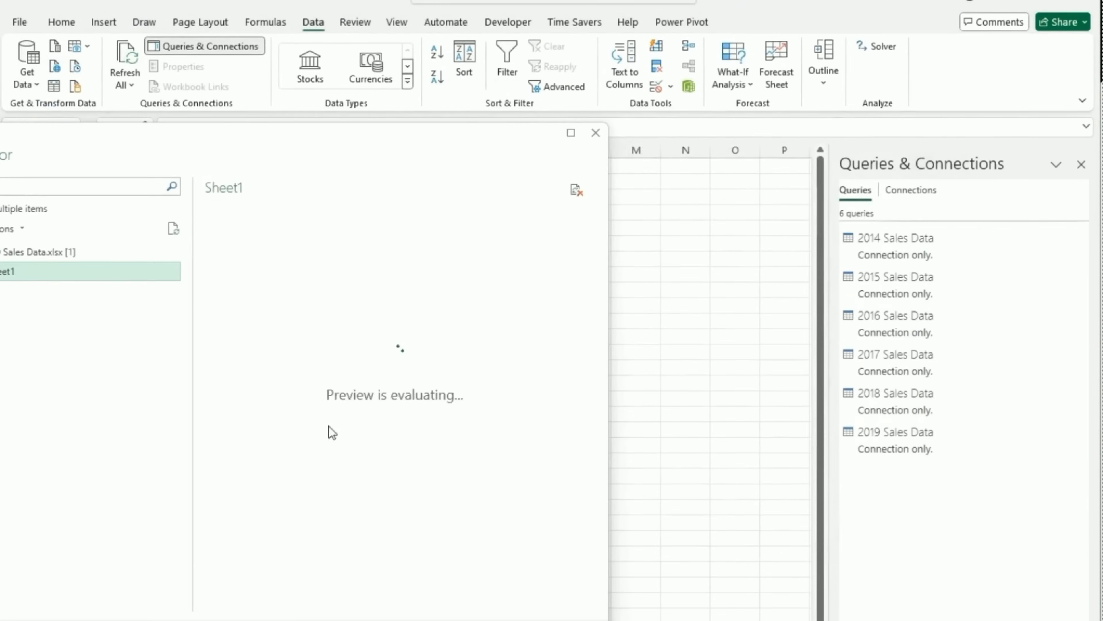
drag(409, 143, 566, 144)
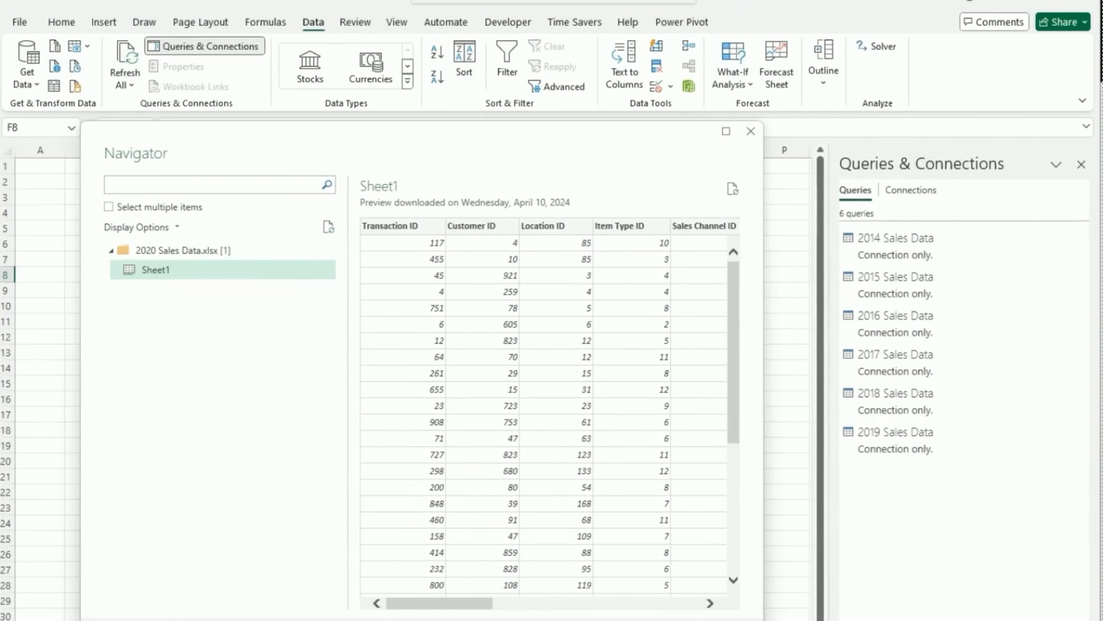
key(Escape)
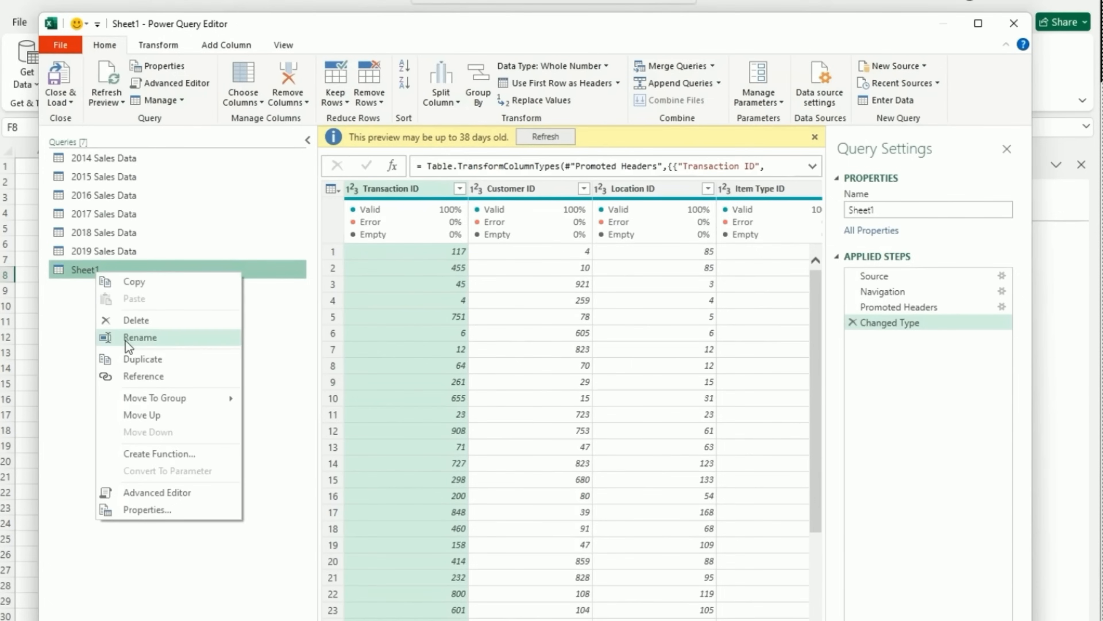
Rename the newly imported Sheet1 query as 2020 Sales Data.
click(124, 339)
text(2)
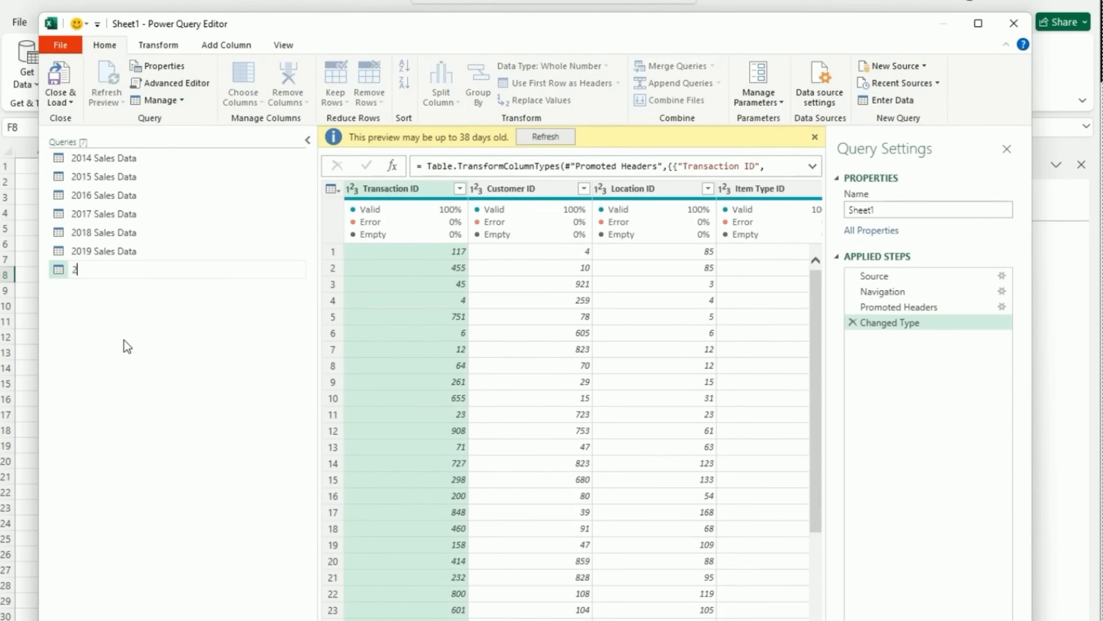
text(020 Sales Data)
key(Return)
Close the query editor and load the 2020 Sales Data query as a connection only.
click(61, 102)
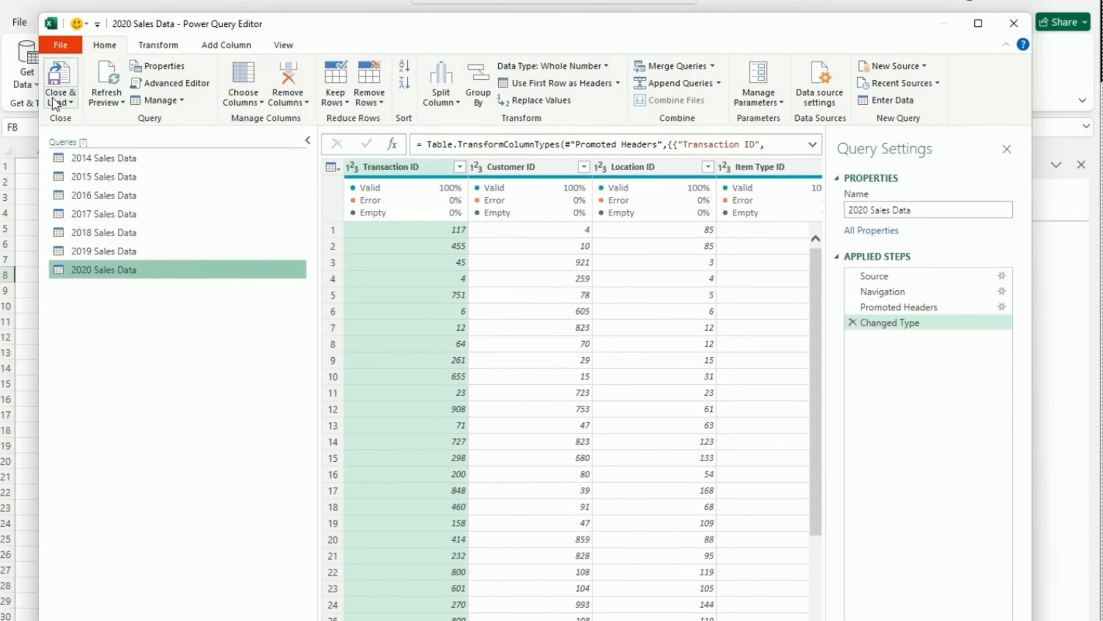
click(87, 134)
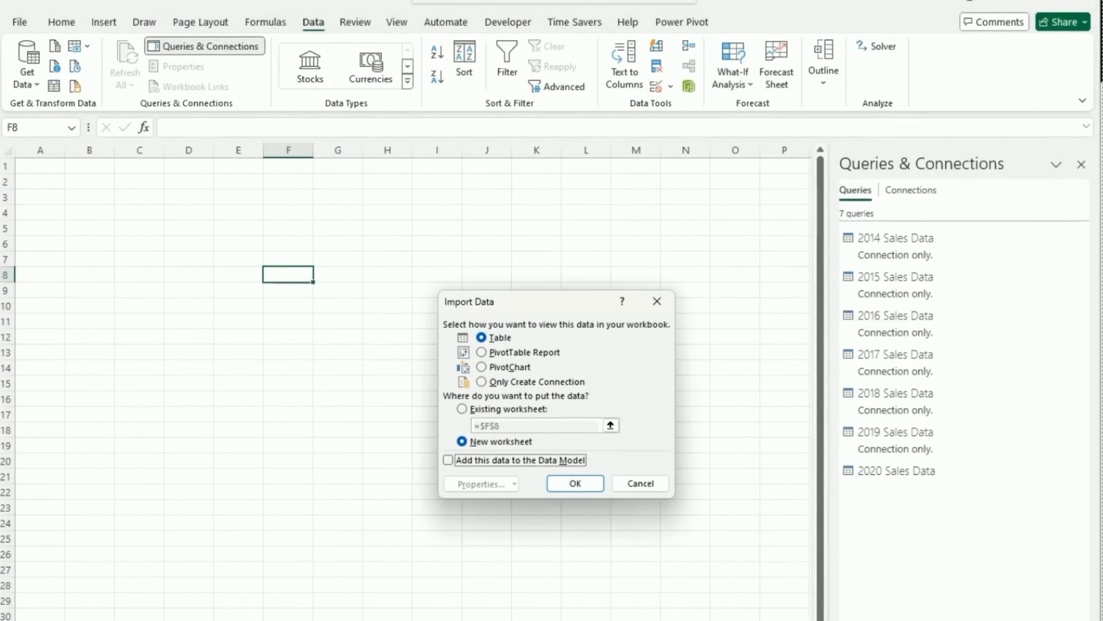
click(504, 381)
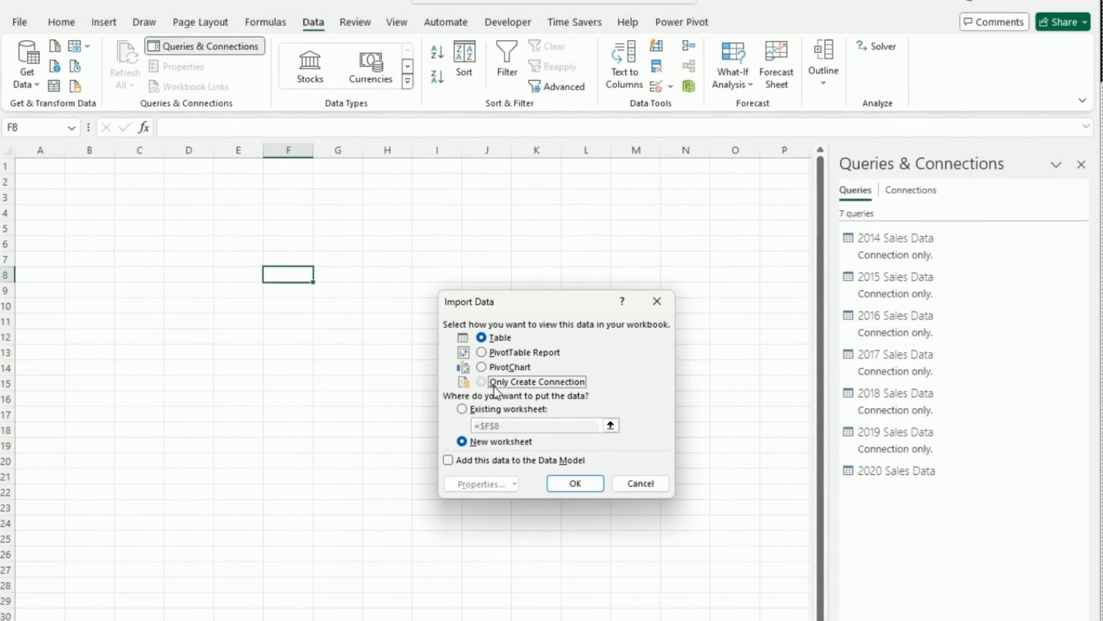
click(575, 483)
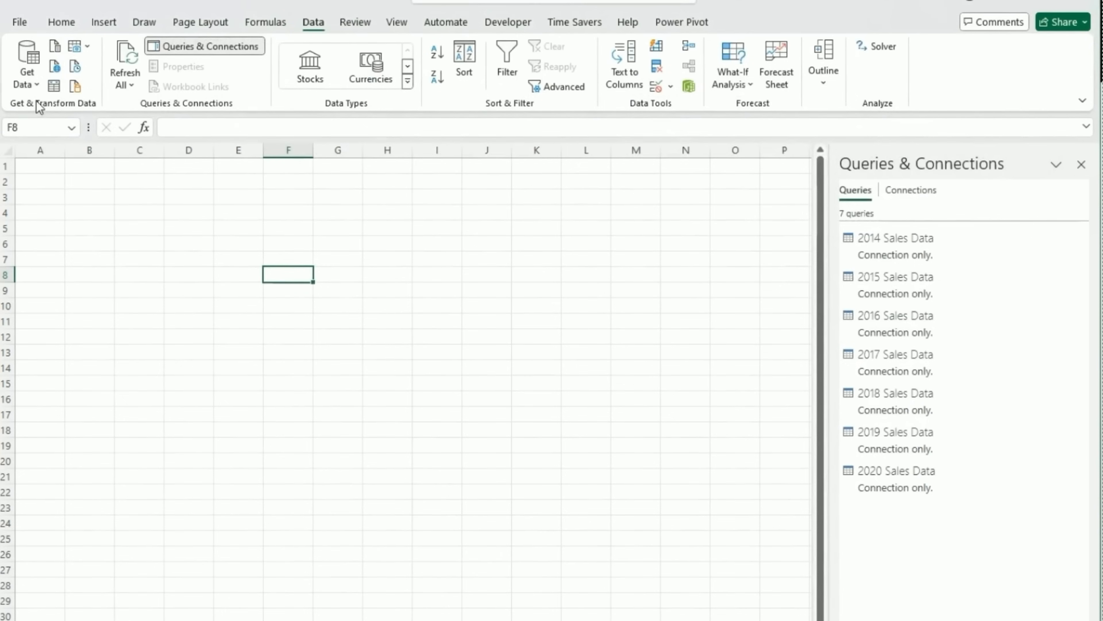
Import Sheet1 from 2021 Sales Data.xlsx into the Power Query Editor for transformation.
click(35, 81)
mouse_move(38, 108)
click(234, 118)
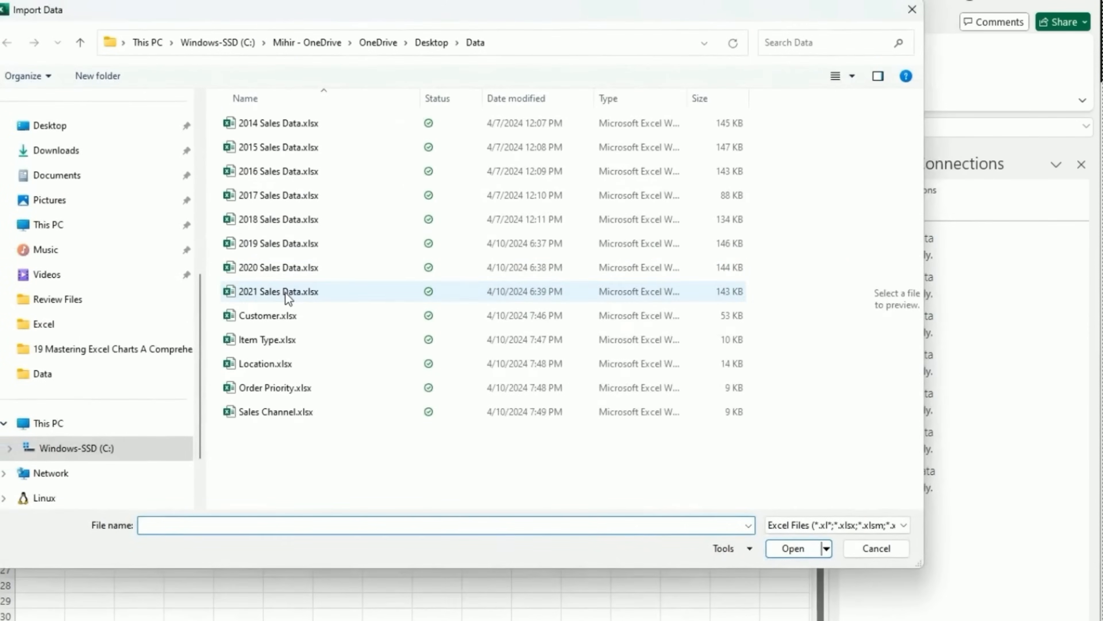
click(286, 292)
click(793, 549)
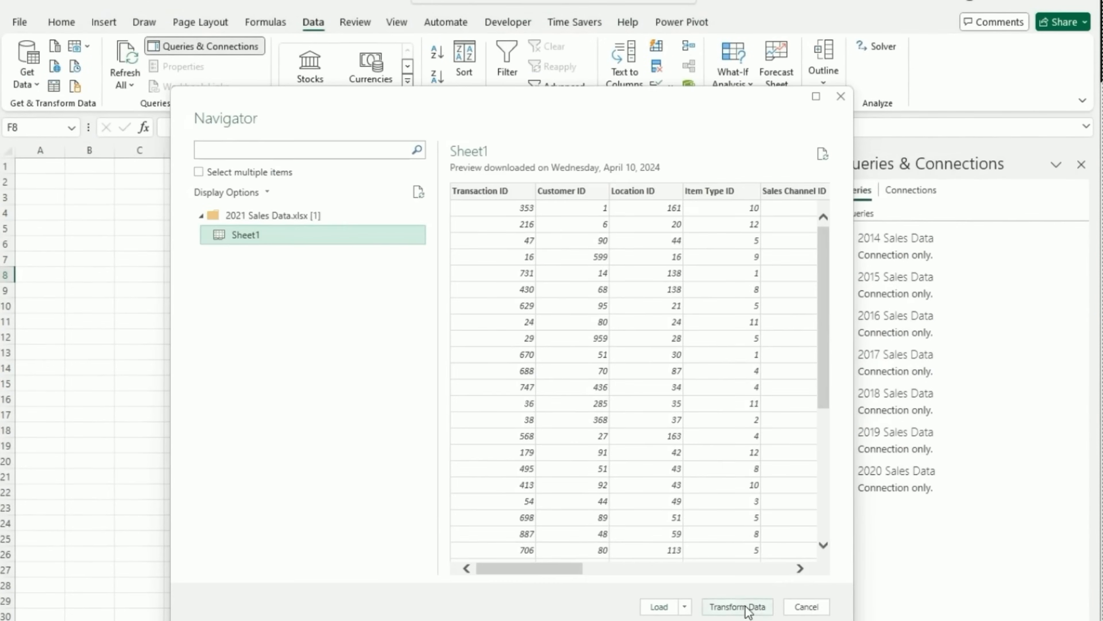
click(748, 610)
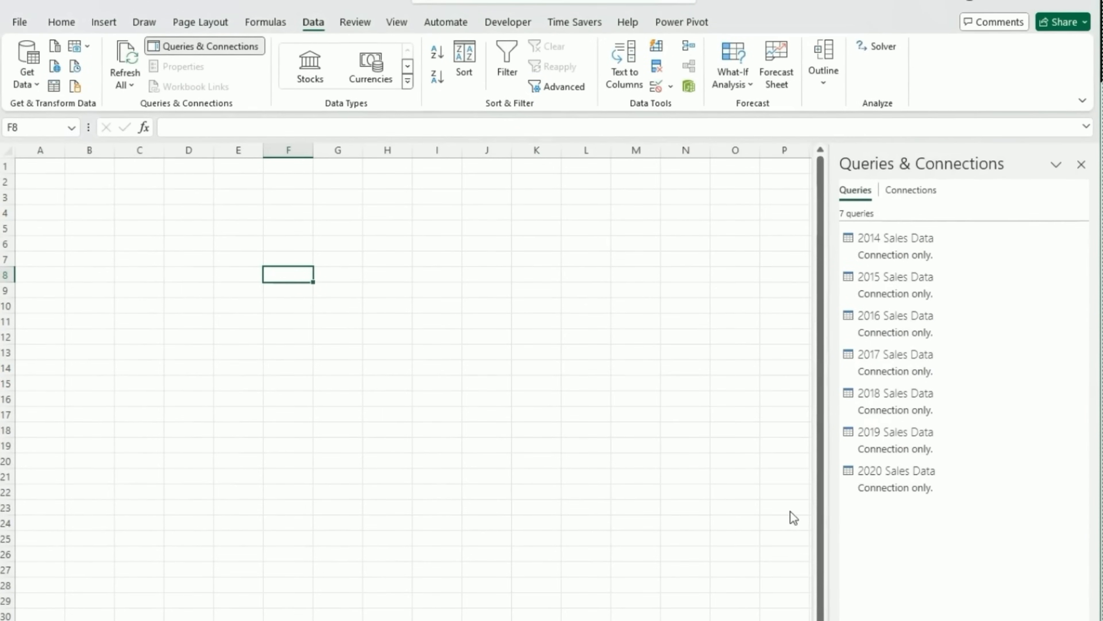
Rename the newly imported Sheet1 query as 2021 Sales Data.
text(2021)
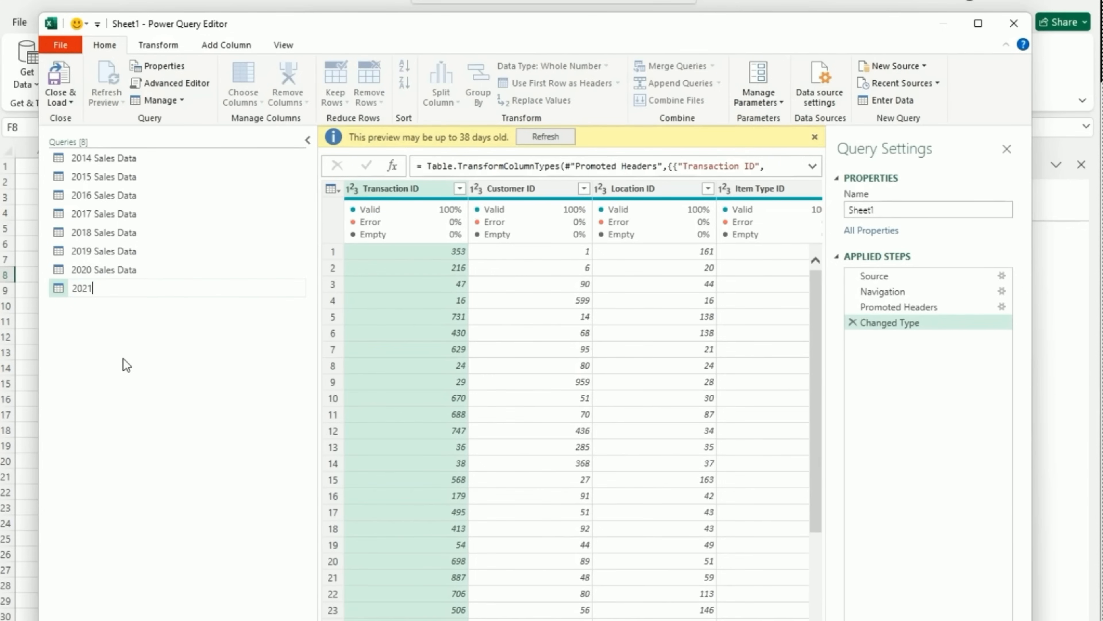
text( SAles Dat)
text(a)
key(Return)
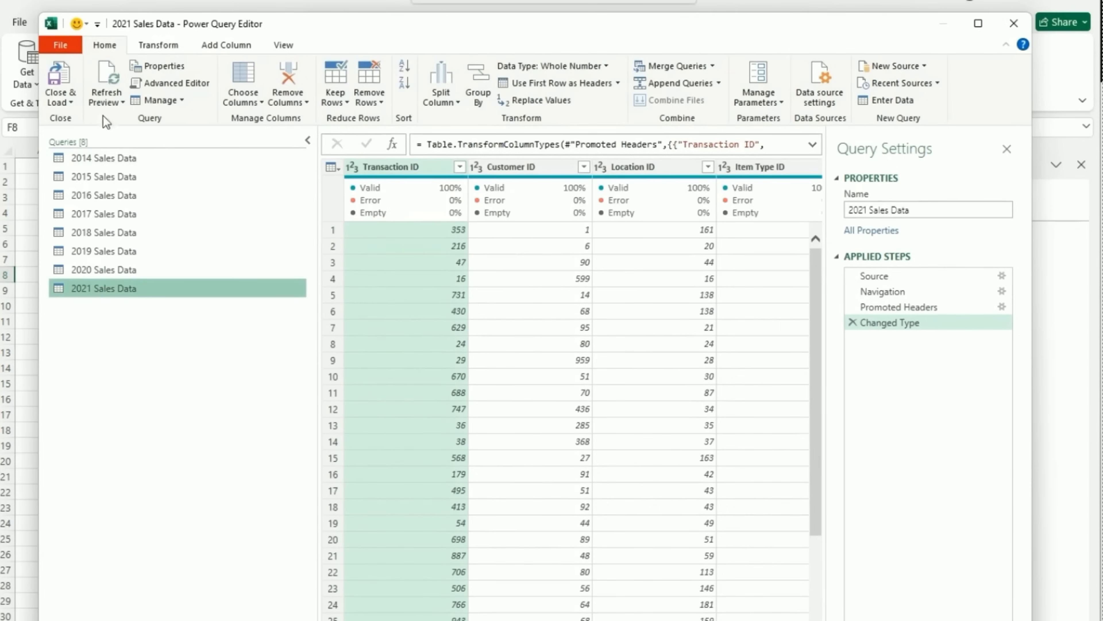
Close the query editor and load the 2021 Sales Data query as a connection only.
click(60, 101)
click(83, 143)
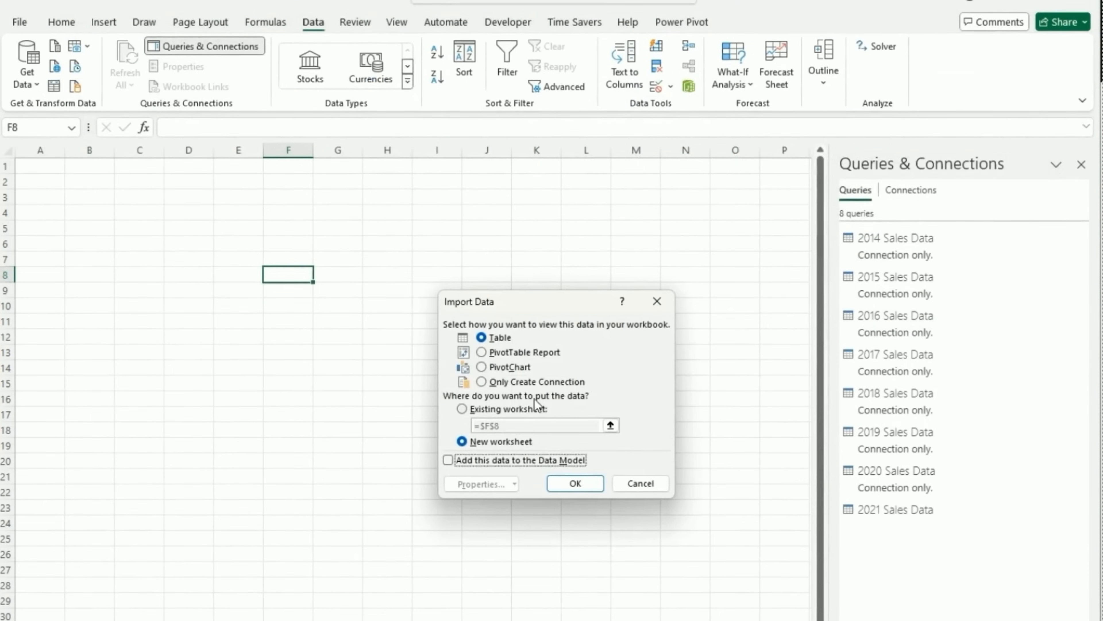
click(537, 381)
click(575, 483)
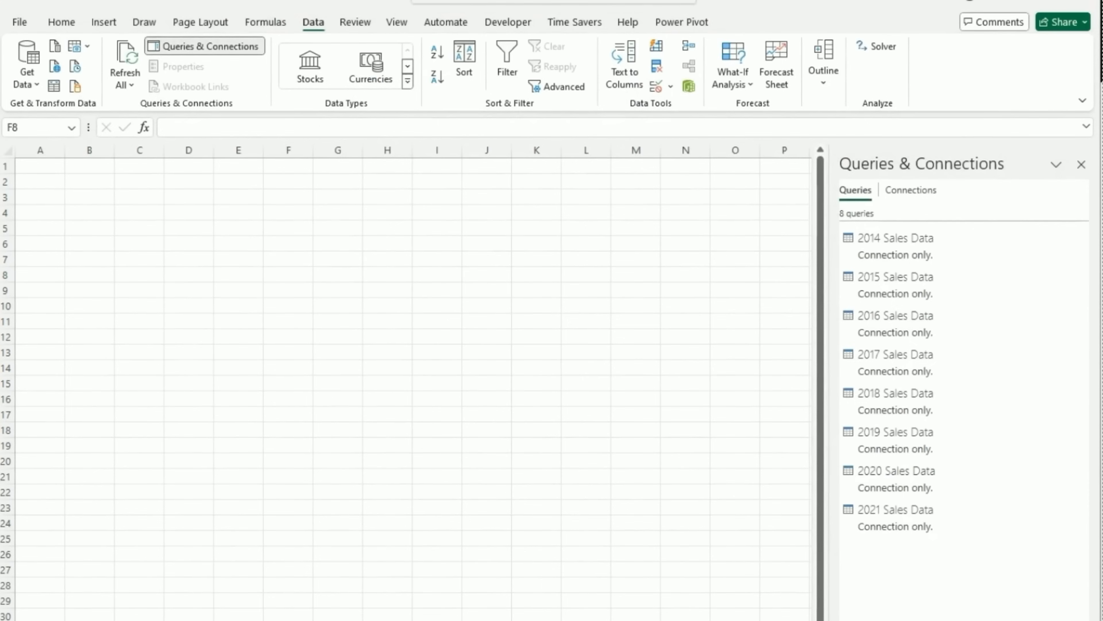
Import Sheet1 from Customer.xlsx into the Power Query Editor for transformation.
click(32, 84)
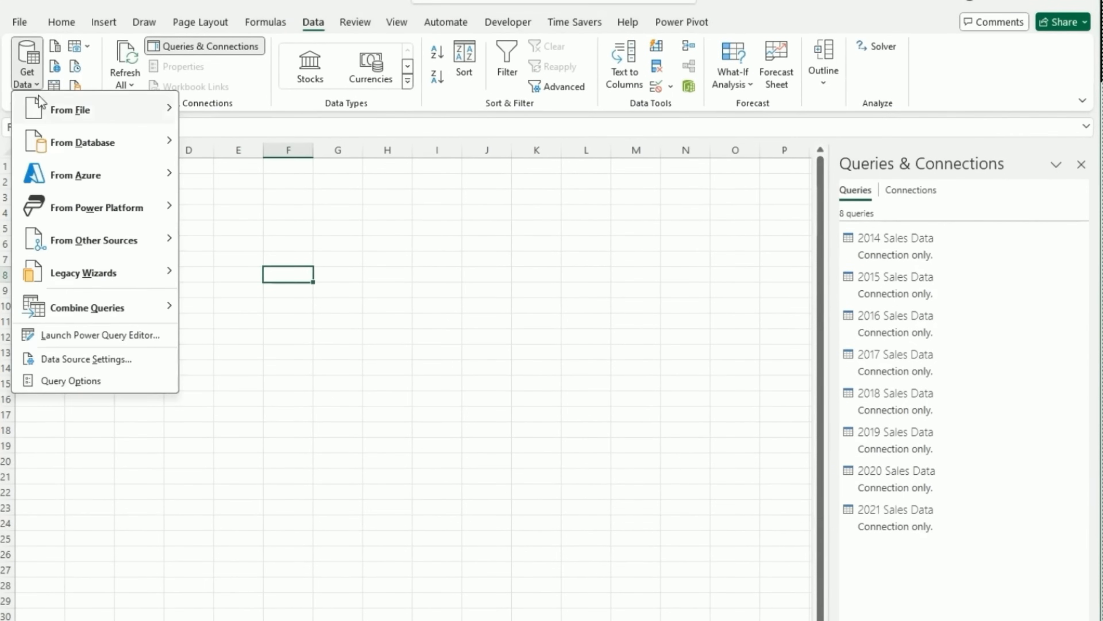
mouse_move(69, 109)
click(233, 109)
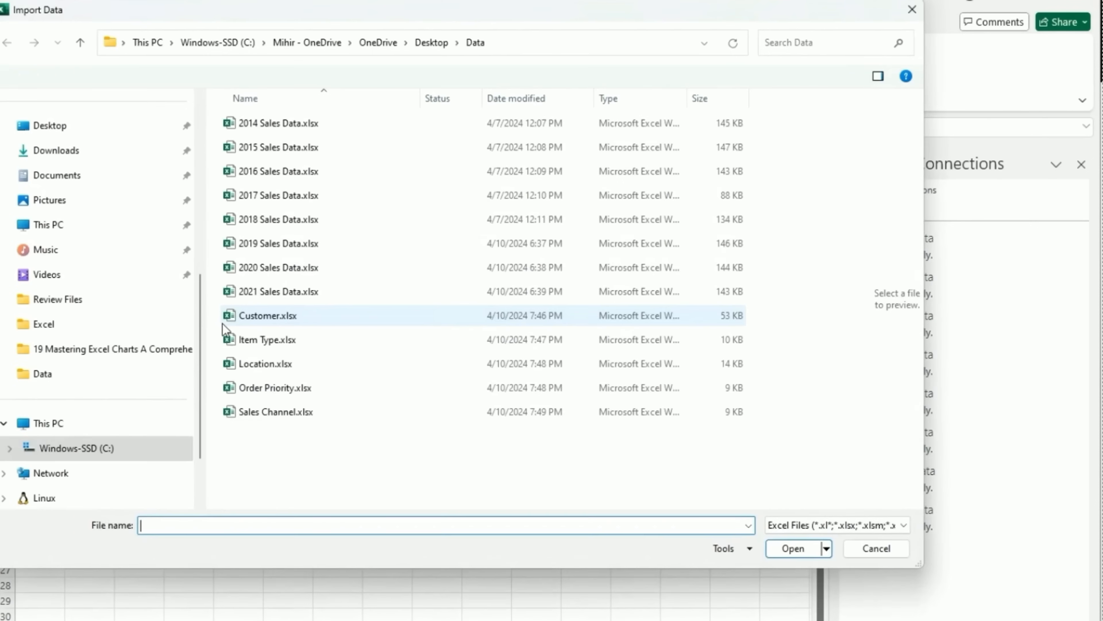
click(423, 315)
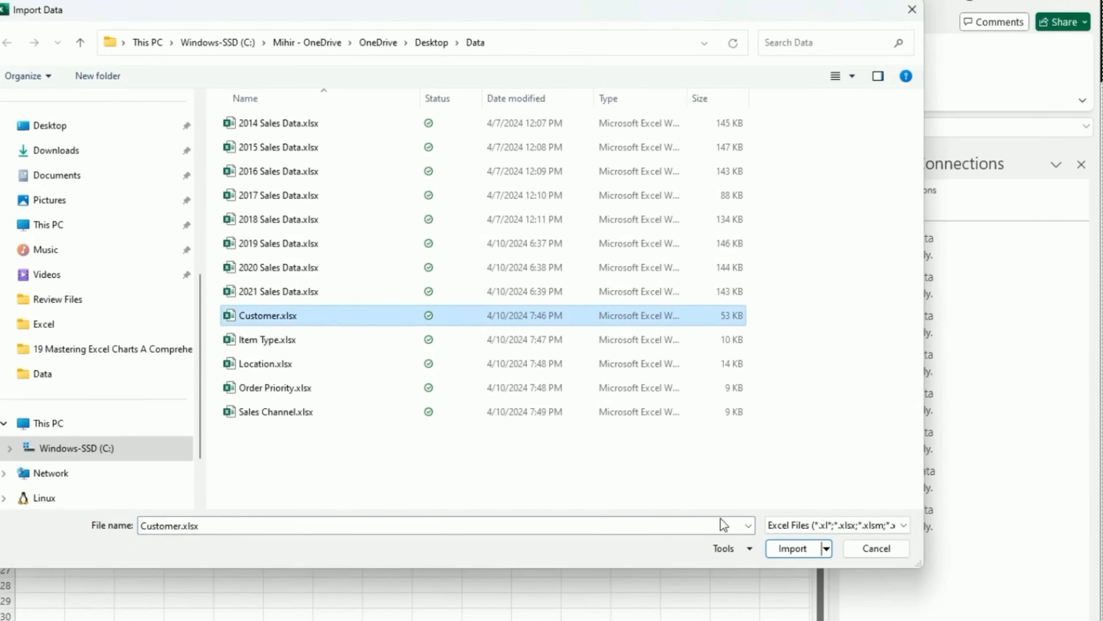
click(794, 548)
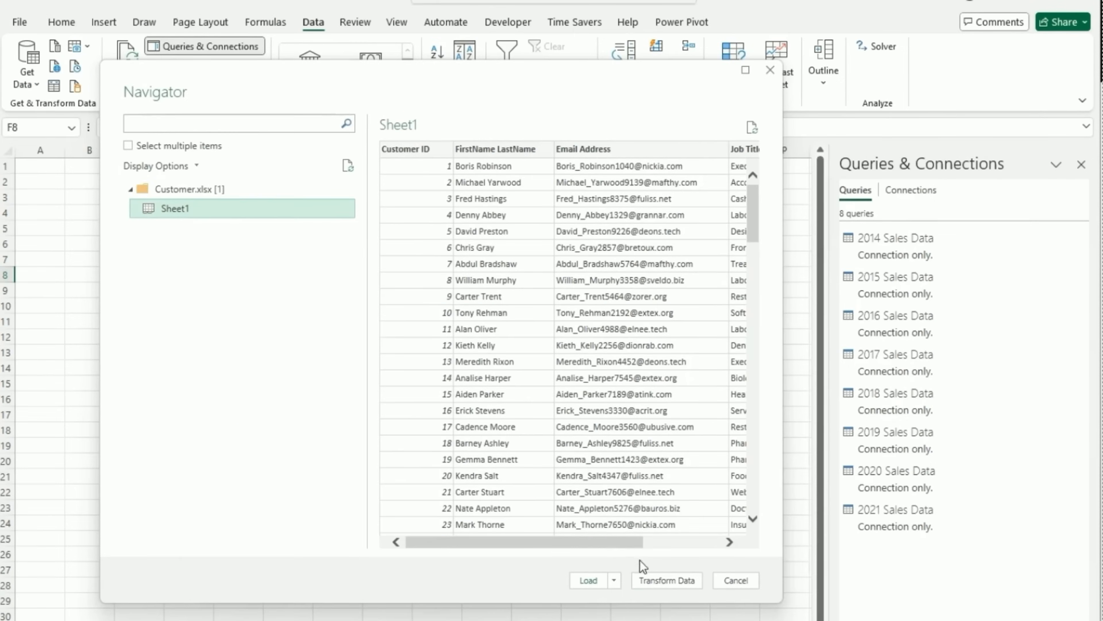
click(657, 582)
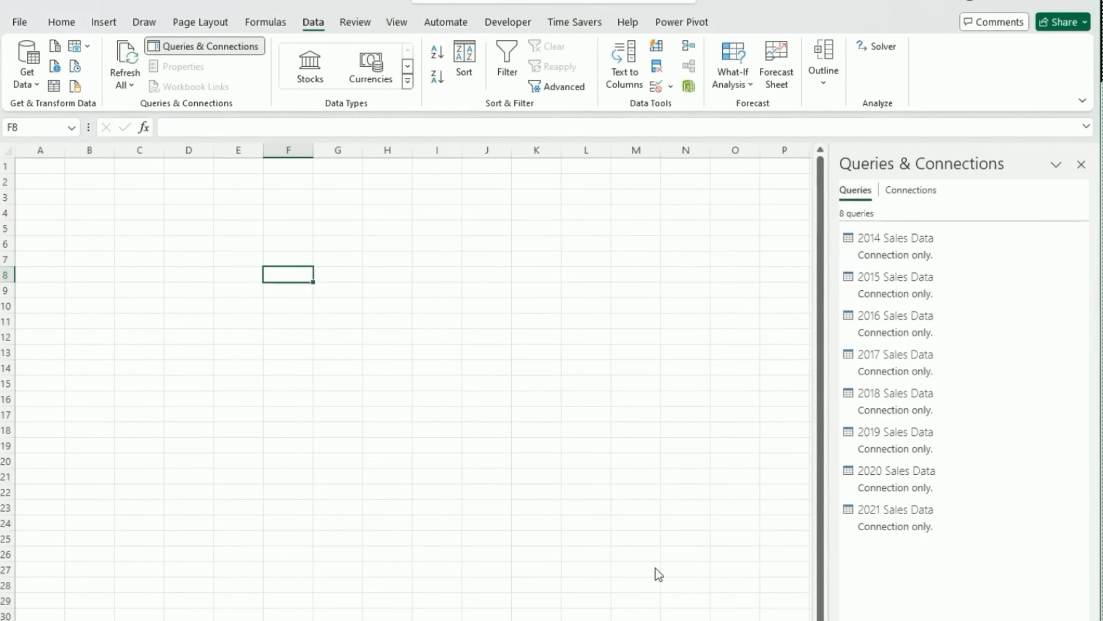
Rename the imported customer query as DimCustomer and load it as a connection only.
right_click(150, 306)
click(182, 363)
text(DimCustomer)
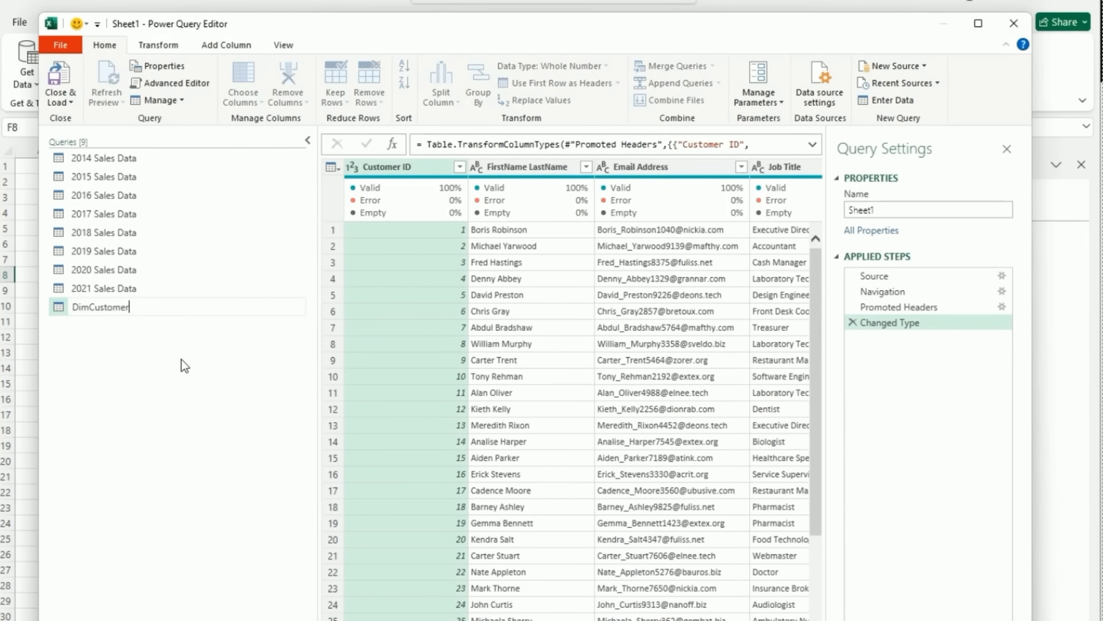
key(Return)
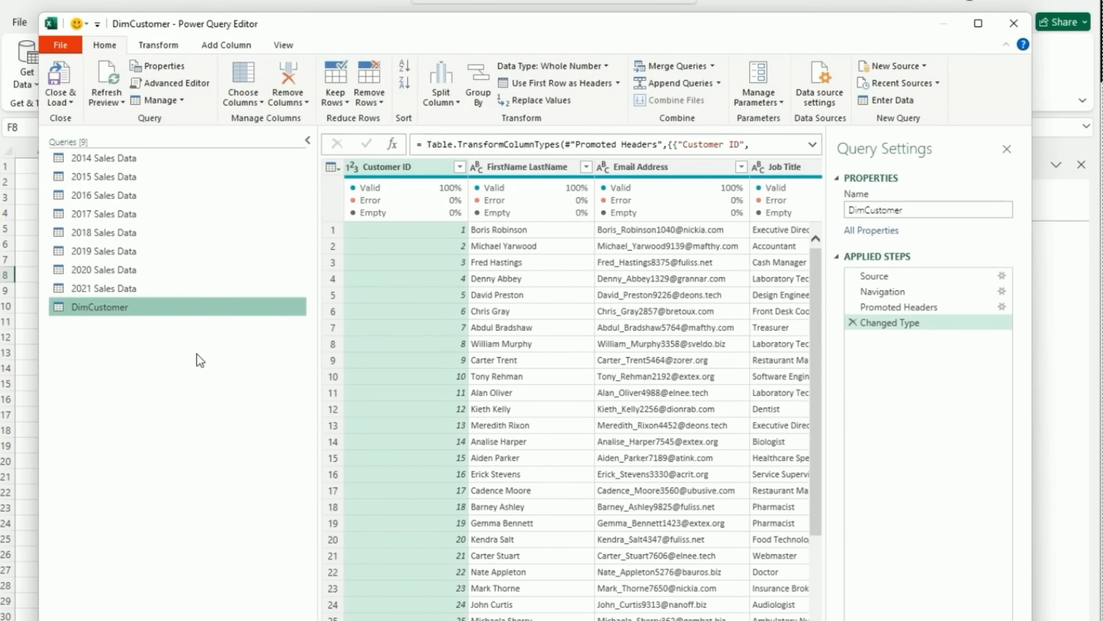
click(61, 80)
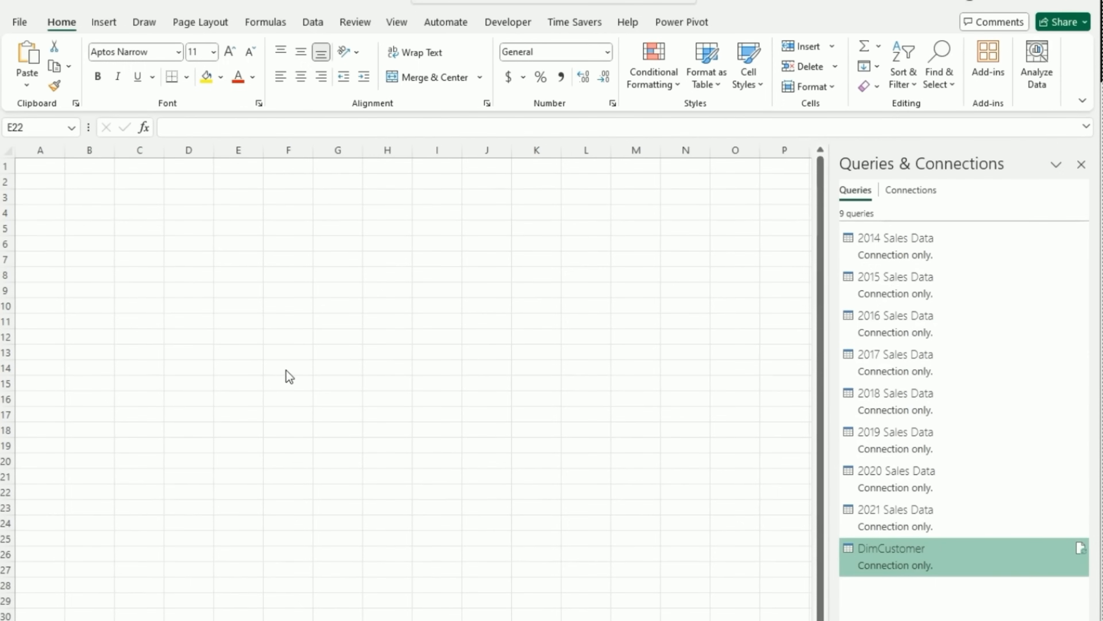
Import Sheet1 from Item Type.xlsx into the Power Query Editor for transformation.
click(313, 22)
click(27, 65)
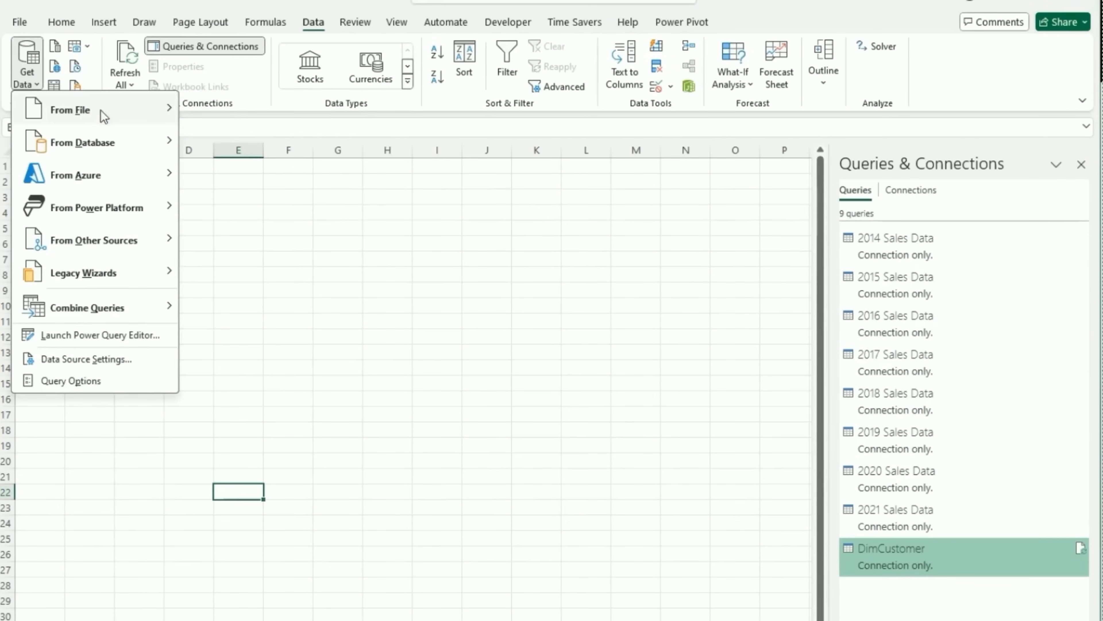
mouse_move(100, 110)
click(216, 113)
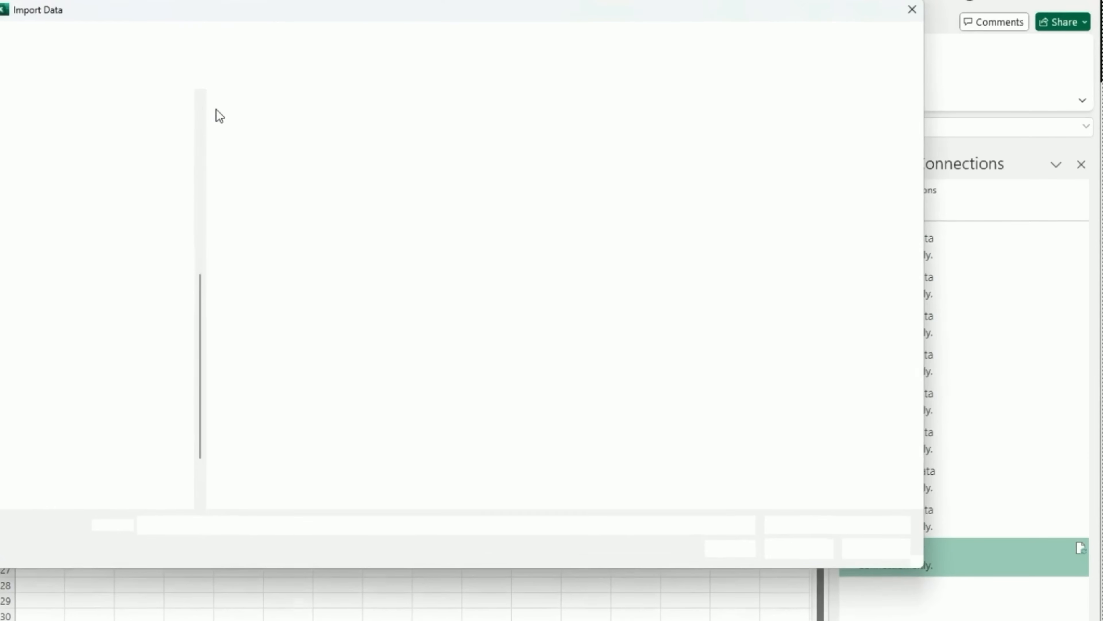
click(300, 340)
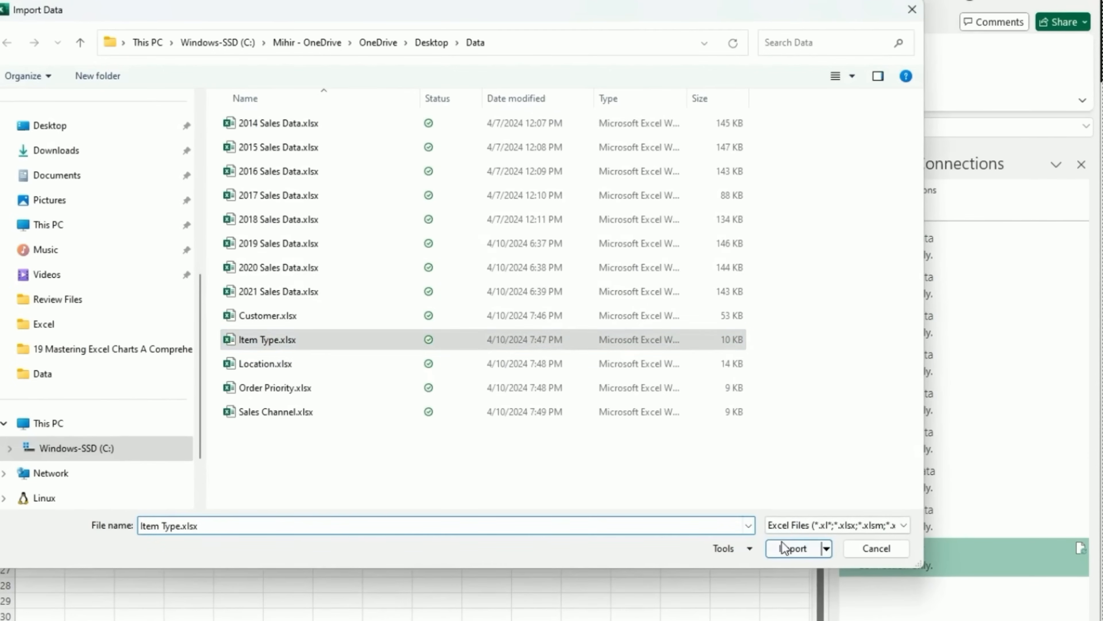
click(793, 548)
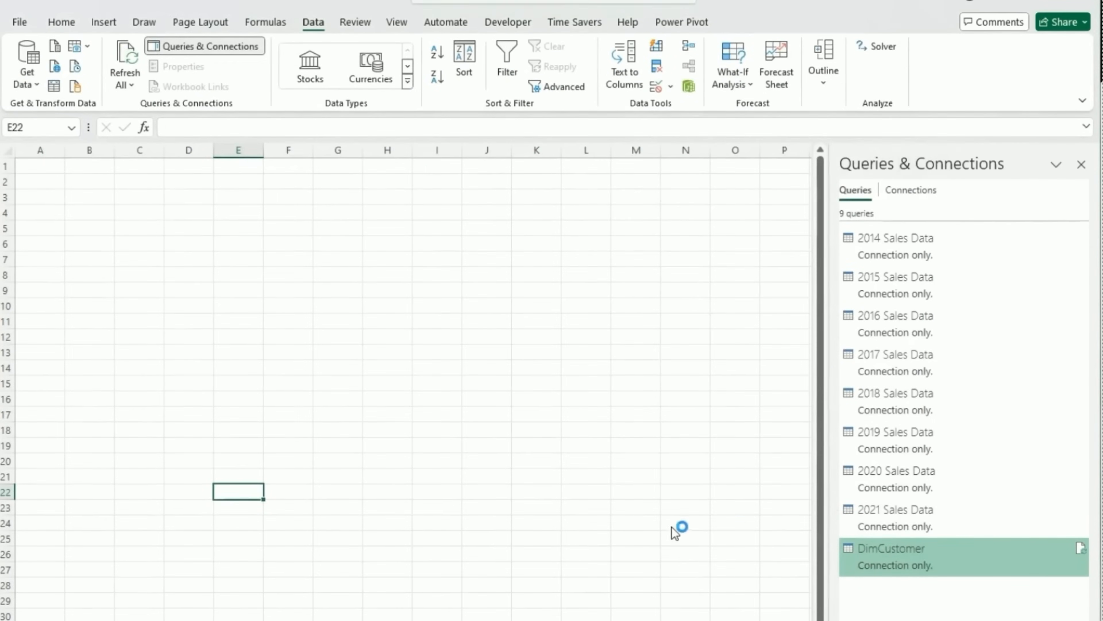
click(628, 610)
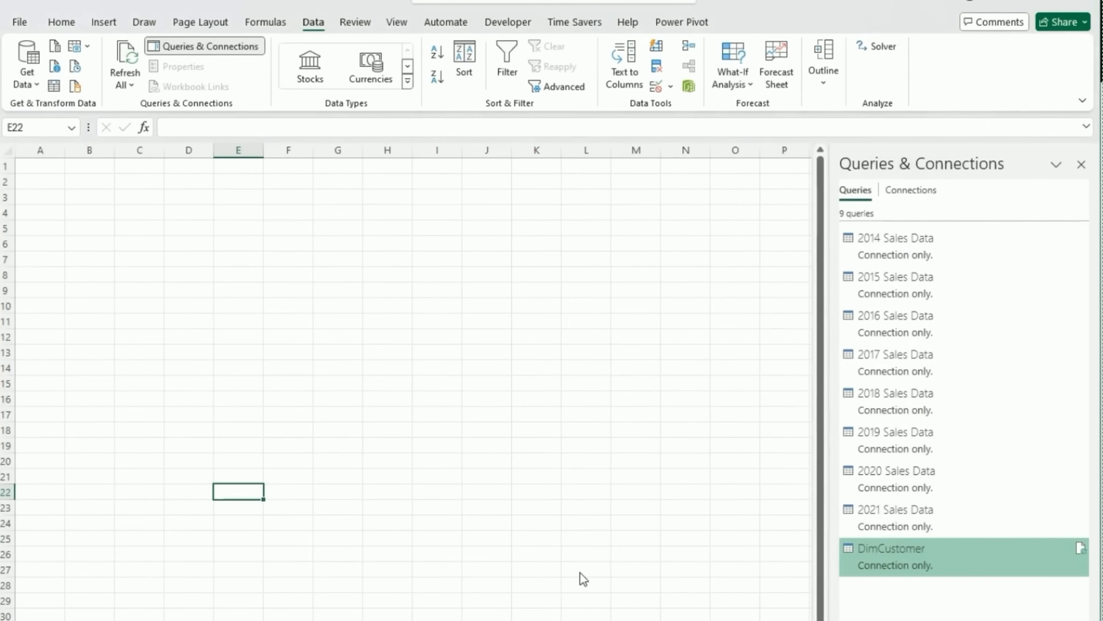
Rename the new Sheet1 query as DimItemType and load it as a connection only.
right_click(153, 326)
click(153, 394)
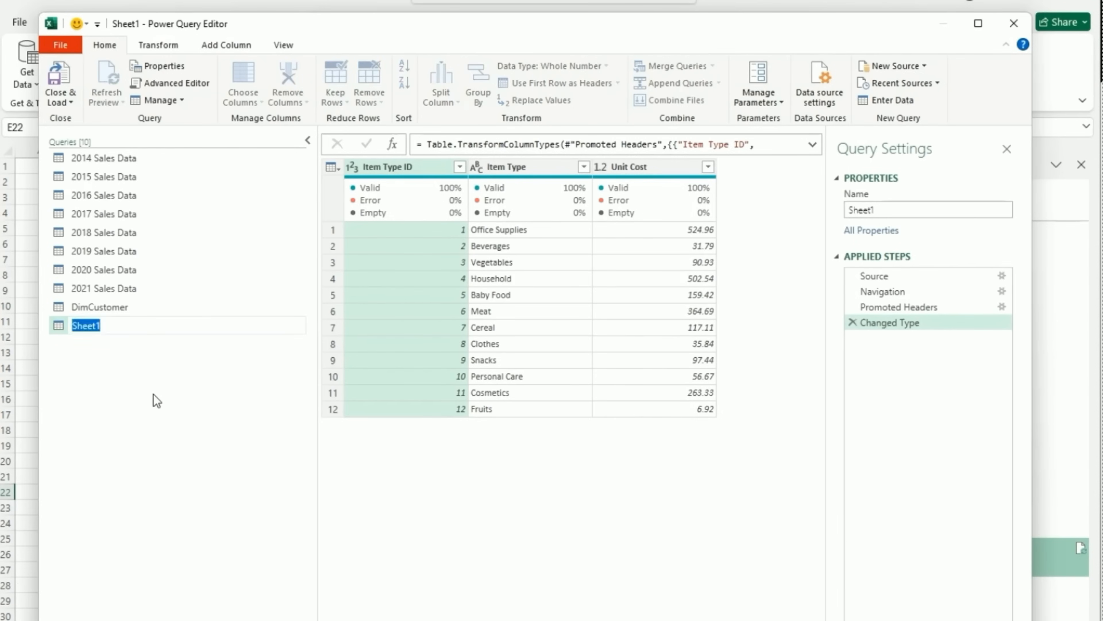
text(DimItemType)
key(Return)
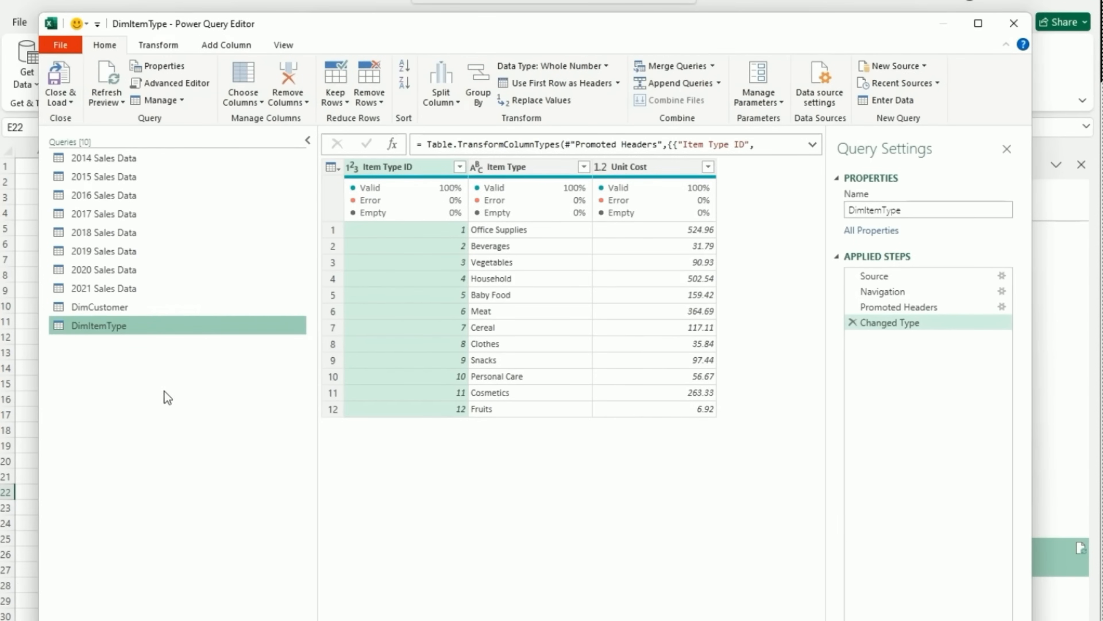
click(61, 99)
click(102, 136)
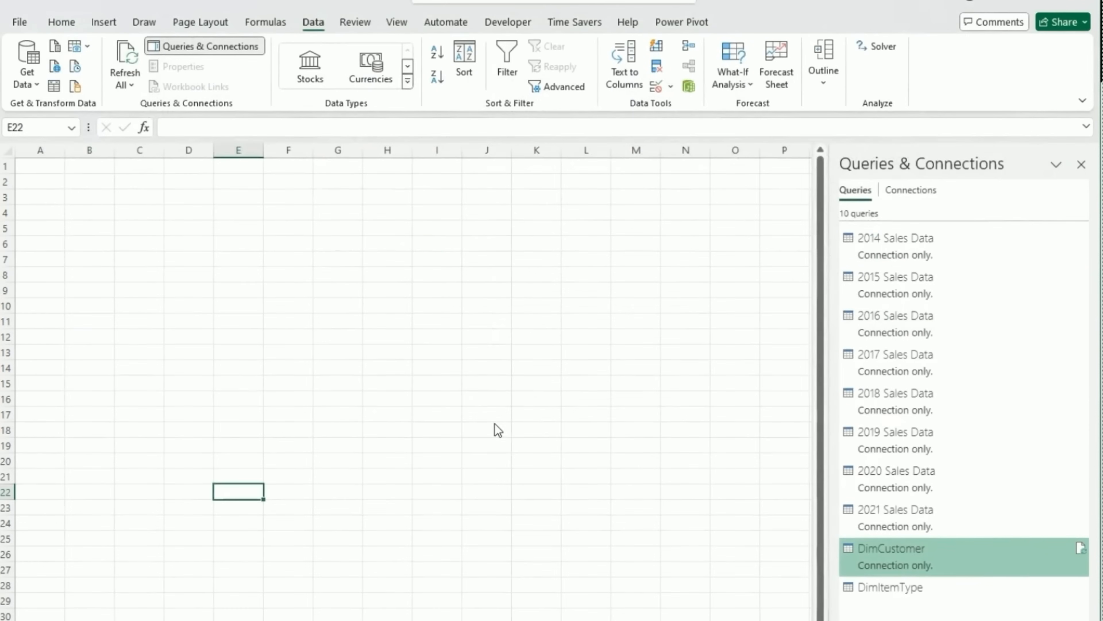
click(570, 483)
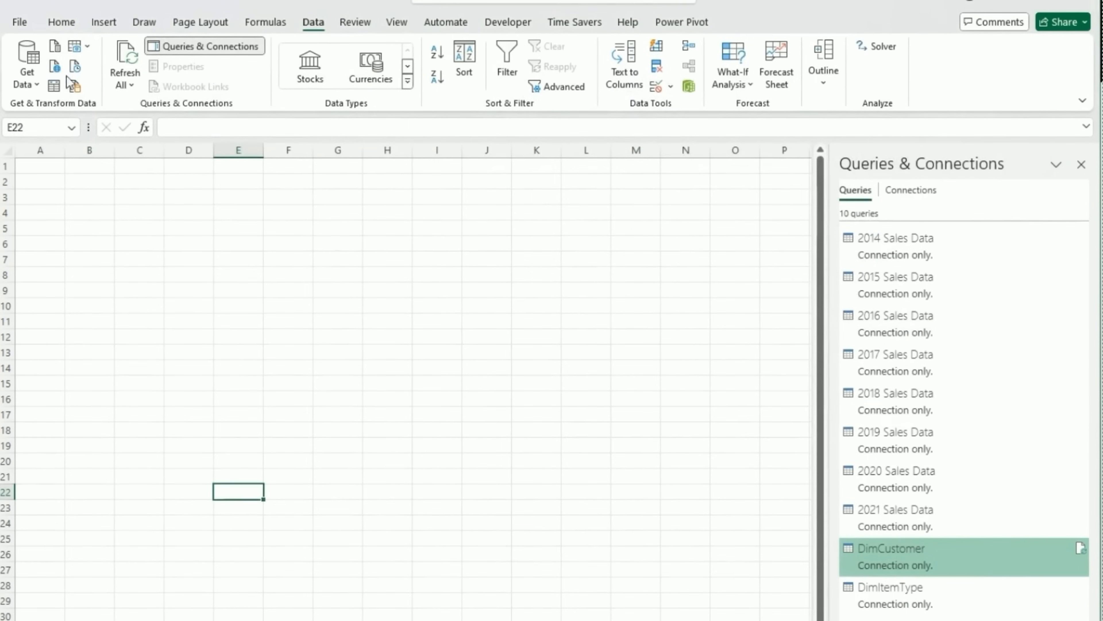
Import Sheet1 from Location.xlsx into the Power Query Editor for transformation.
click(38, 83)
mouse_move(120, 113)
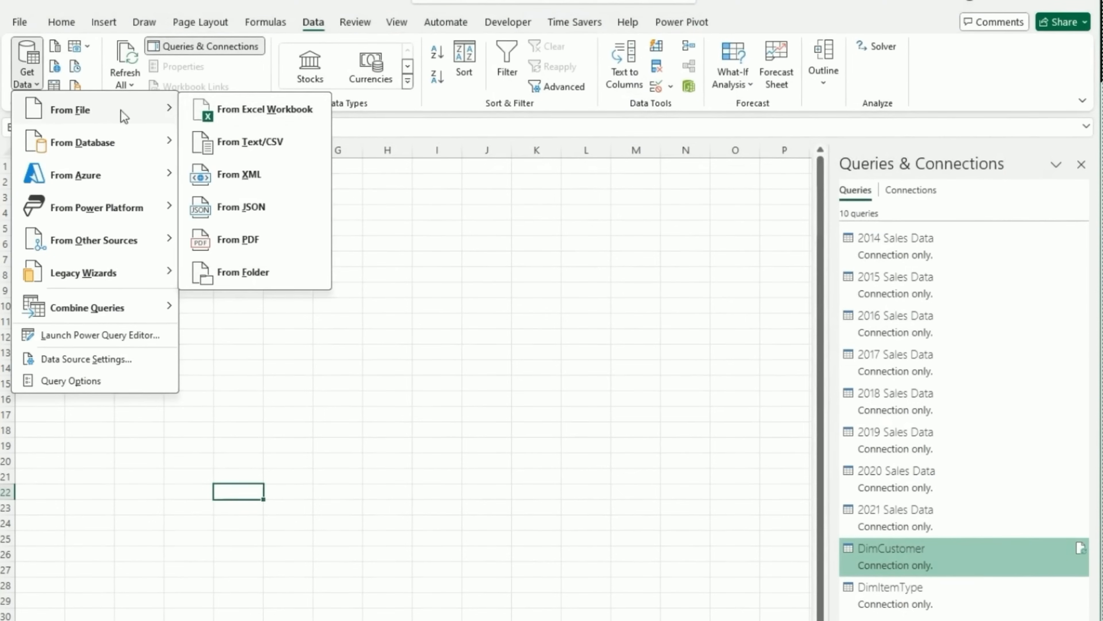
click(234, 115)
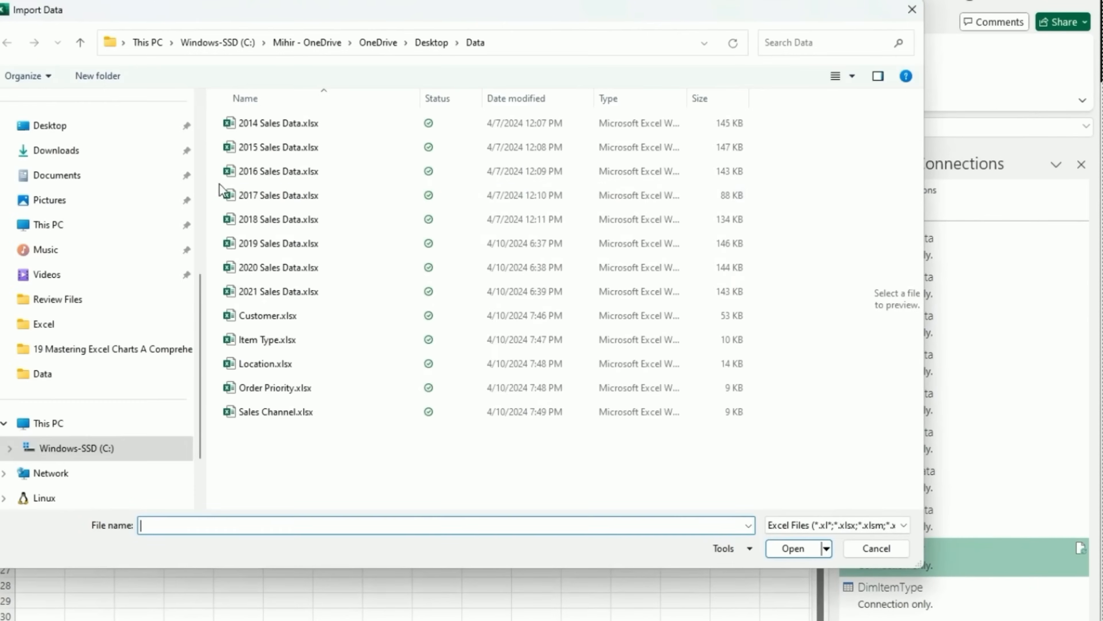
click(284, 368)
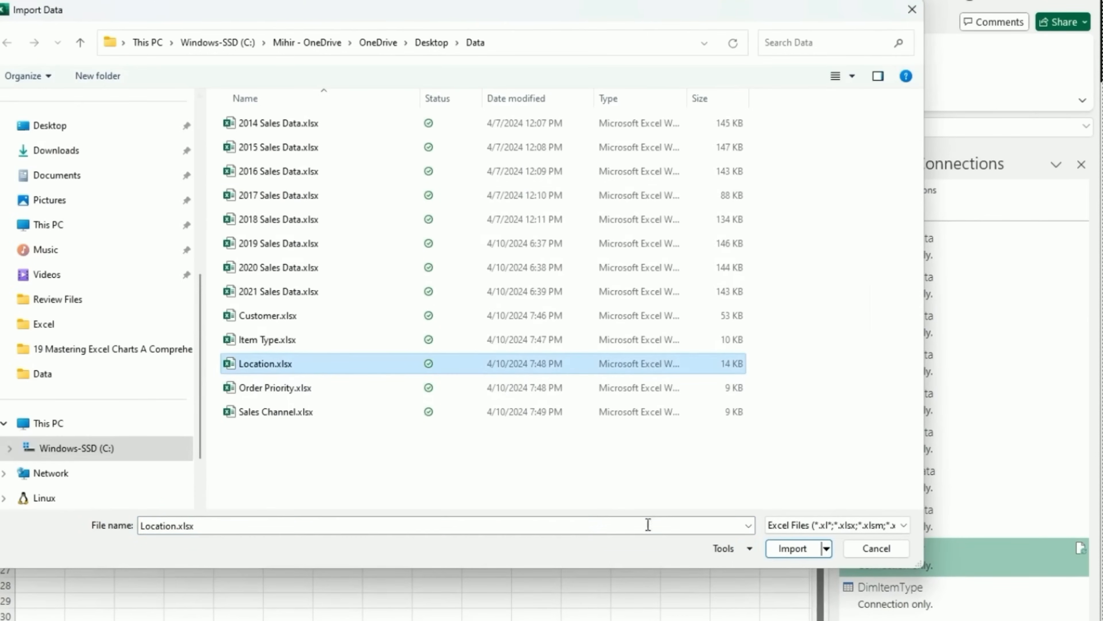
click(769, 555)
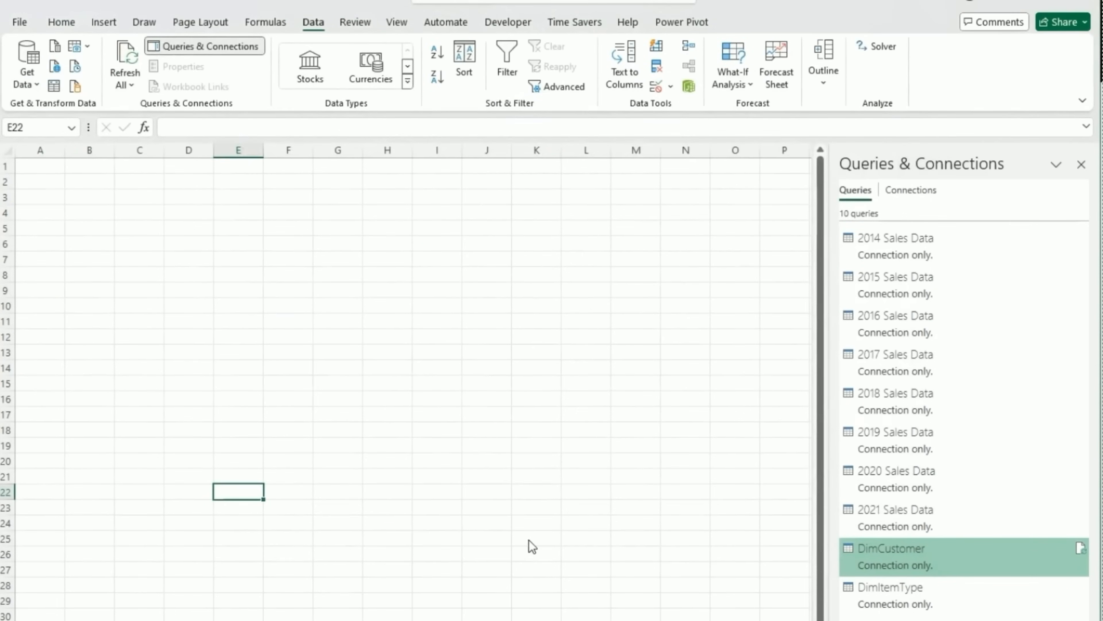
click(723, 594)
Rename the new Sheet1 query as DimLocation and load it as a connection only.
right_click(87, 342)
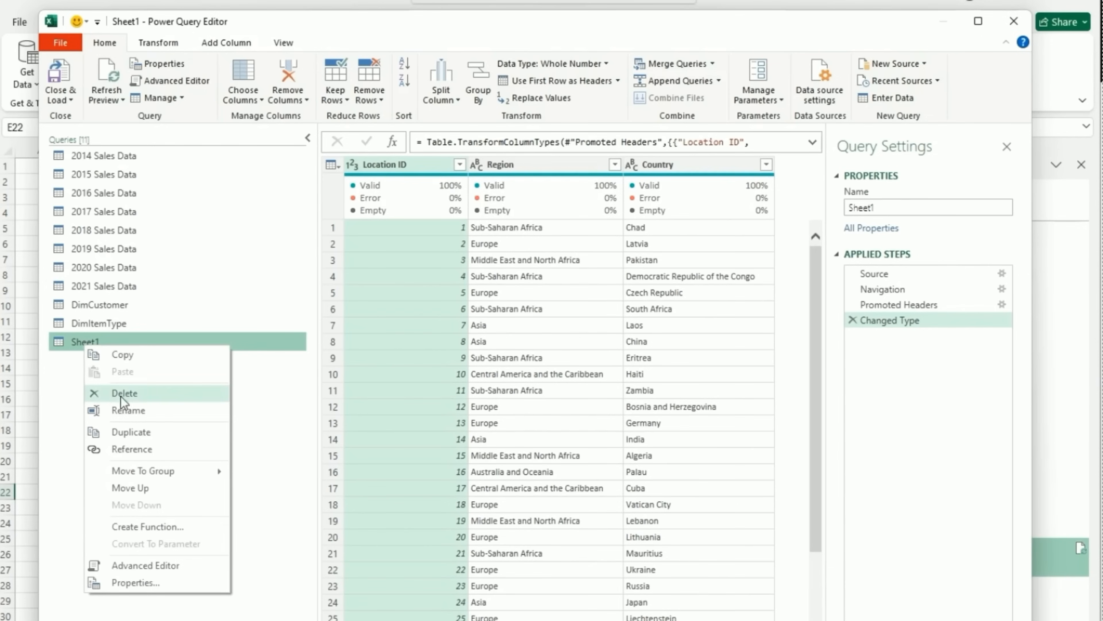
click(122, 408)
text(Di)
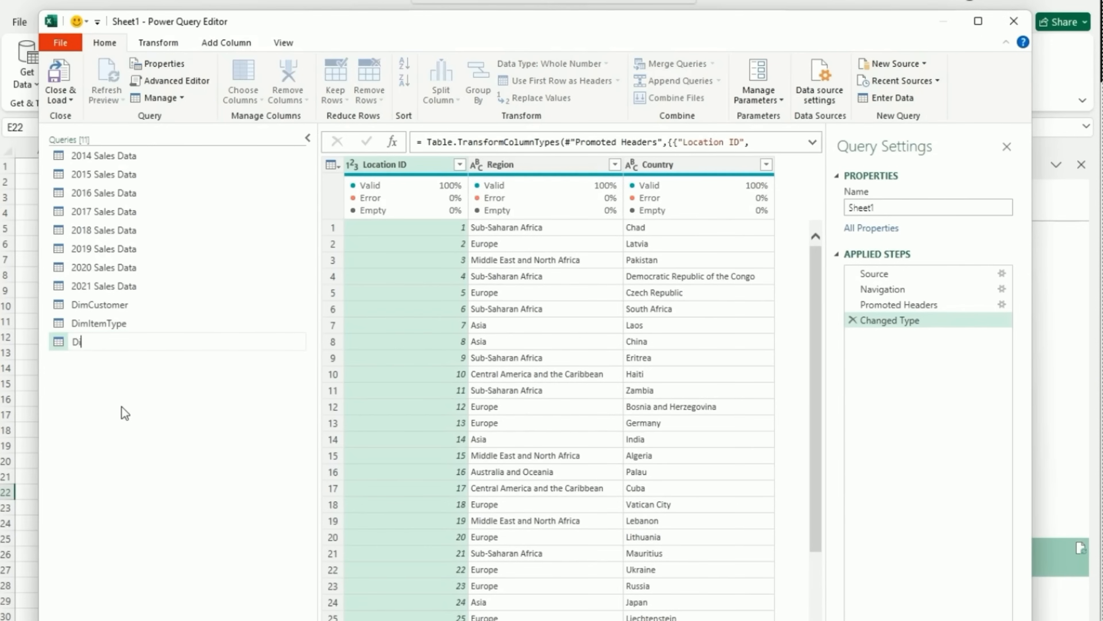
text(mLocation)
key(Return)
click(70, 101)
click(77, 135)
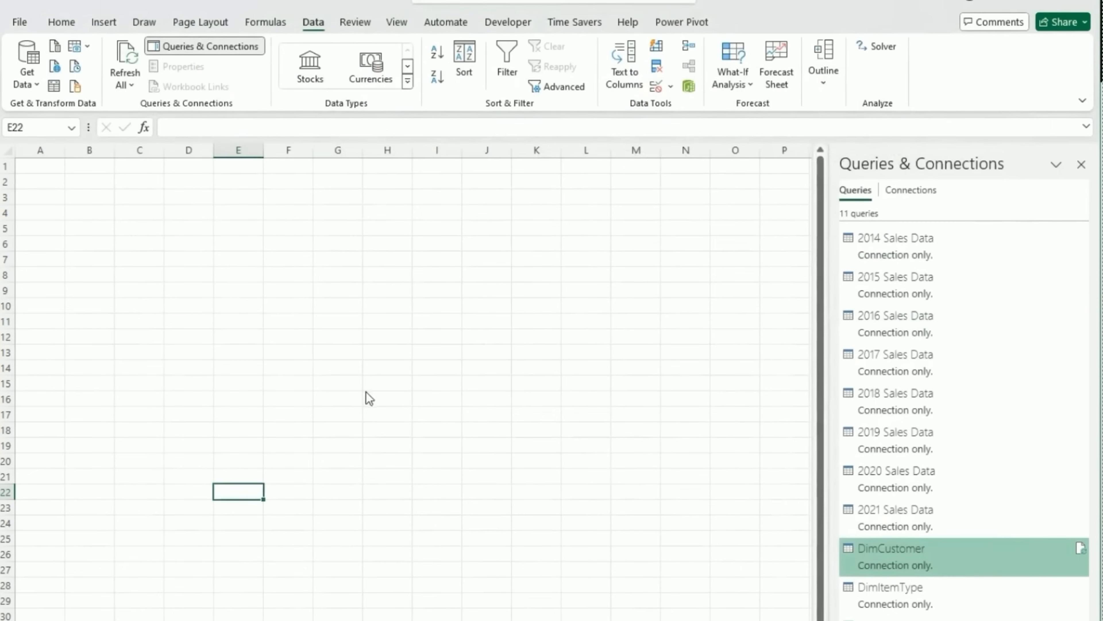
click(579, 484)
Import Sheet1 from Order Priority.xlsx into the Power Query Editor for transformation.
click(19, 83)
mouse_move(30, 99)
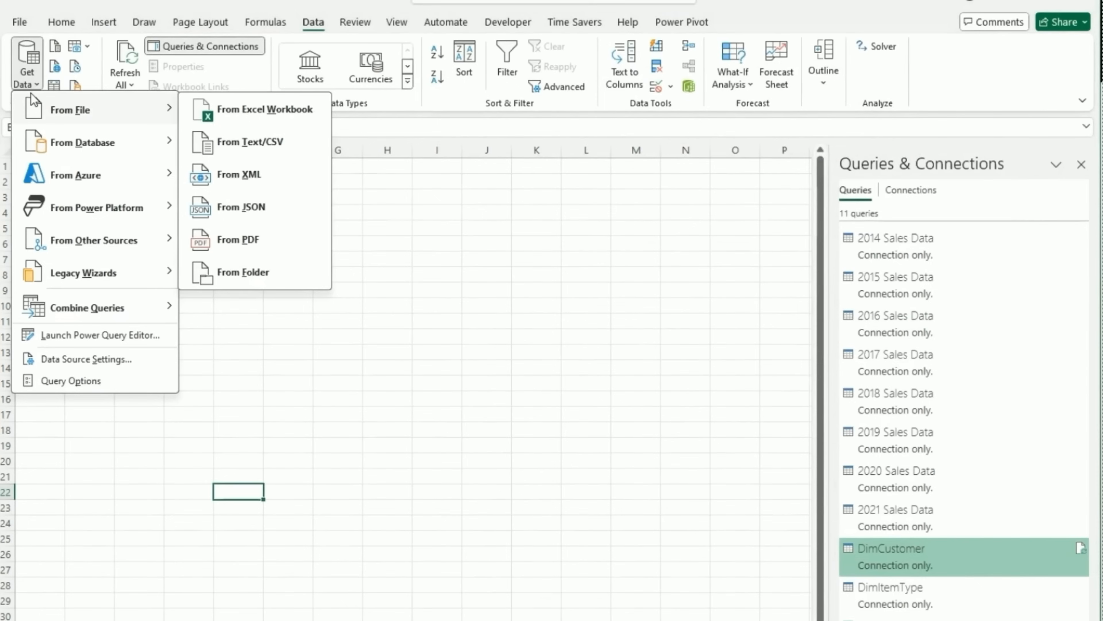
click(276, 117)
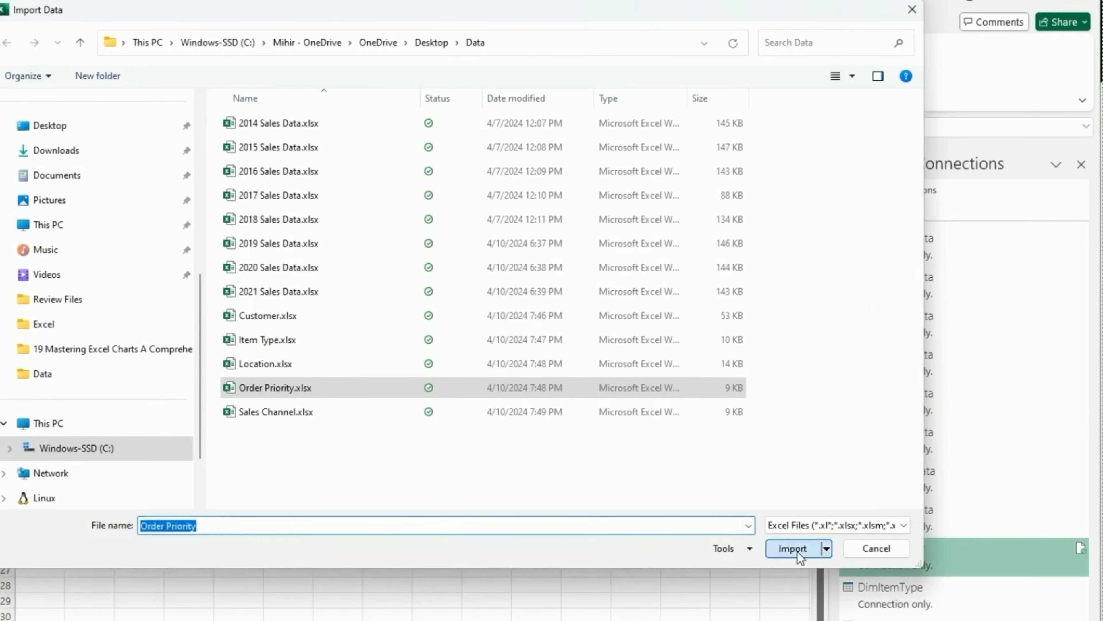
click(798, 555)
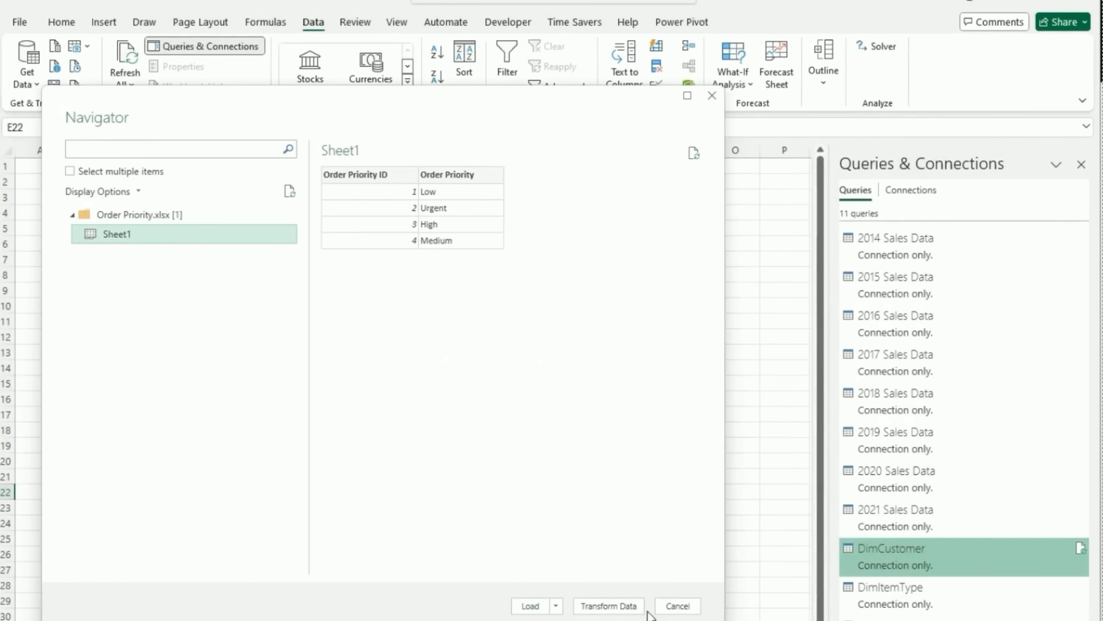
click(626, 605)
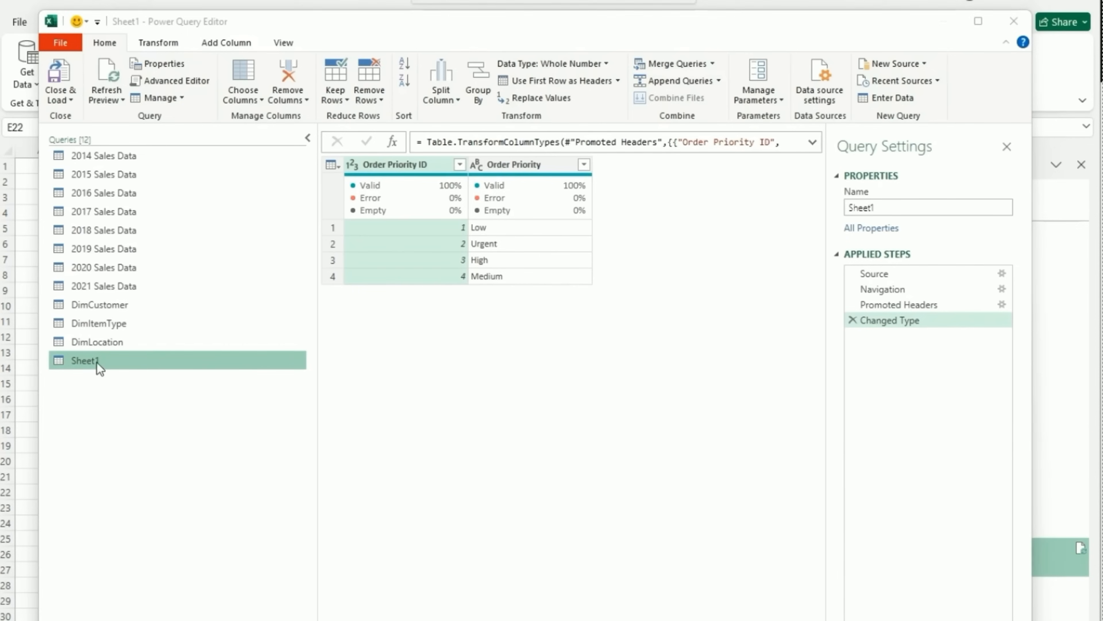
Rename the new Sheet1 query as DimOrderPriority and load it as a connection only.
right_click(97, 363)
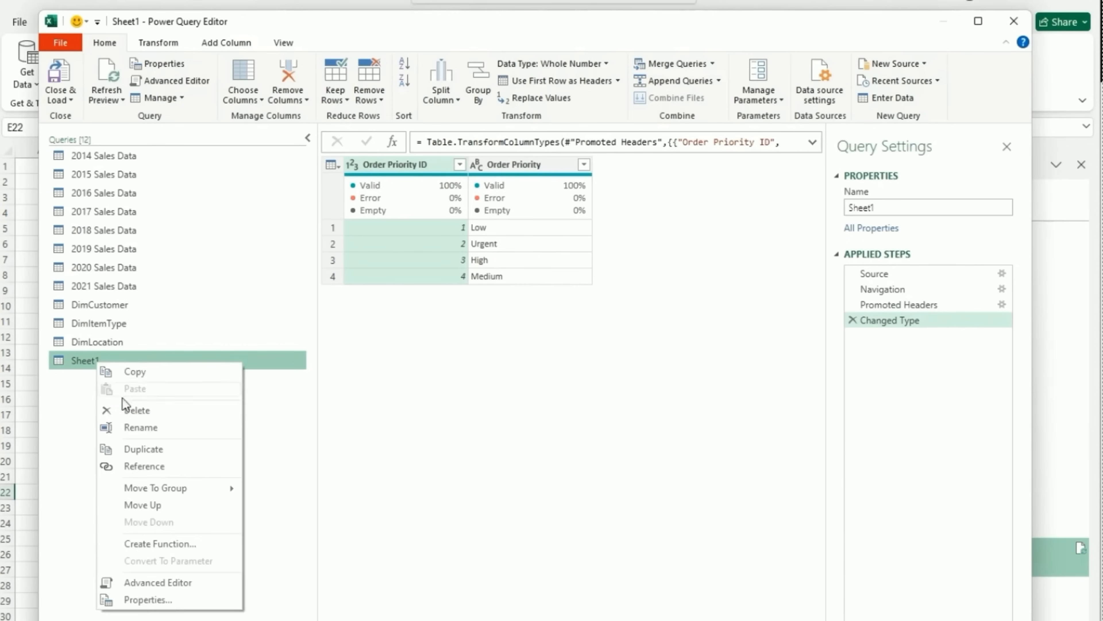
click(125, 421)
text(DimOrderPi)
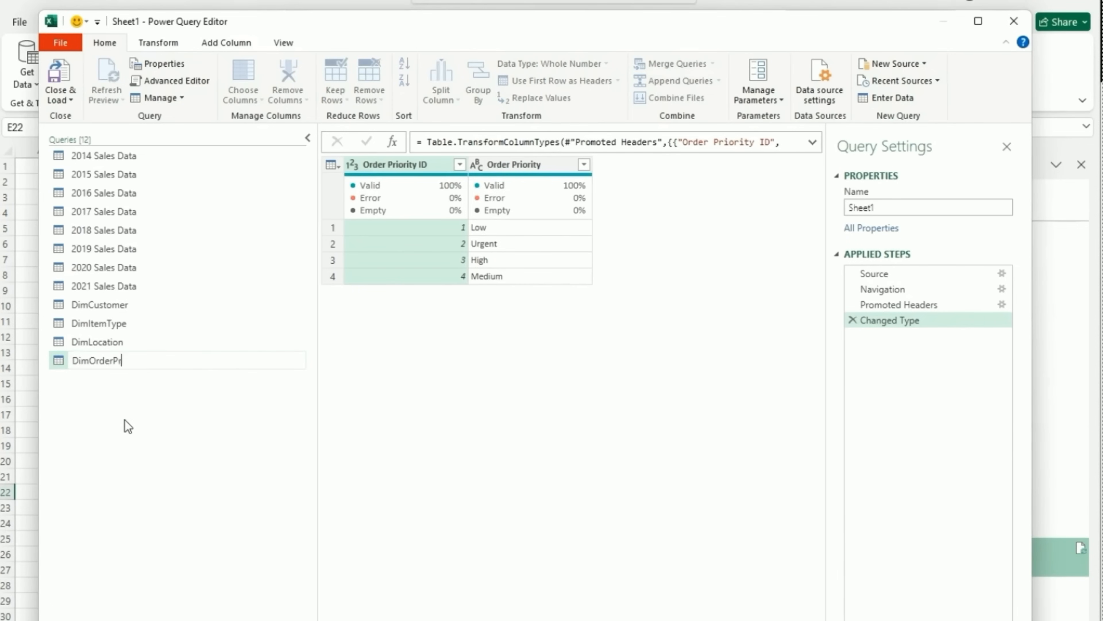
text(iority)
key(Return)
click(67, 100)
click(90, 130)
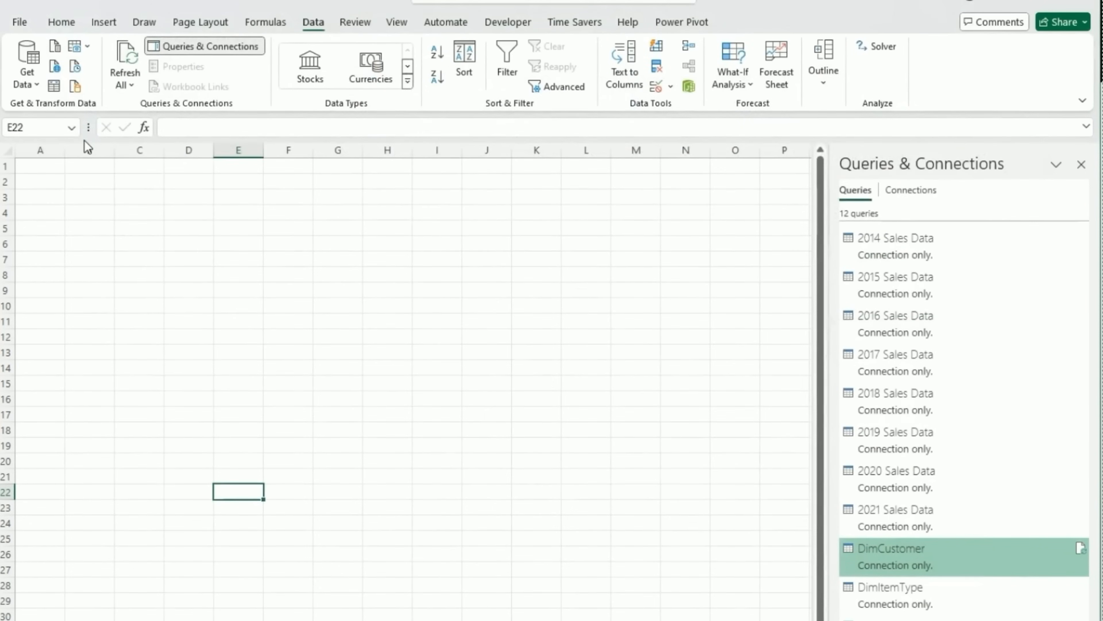
click(521, 382)
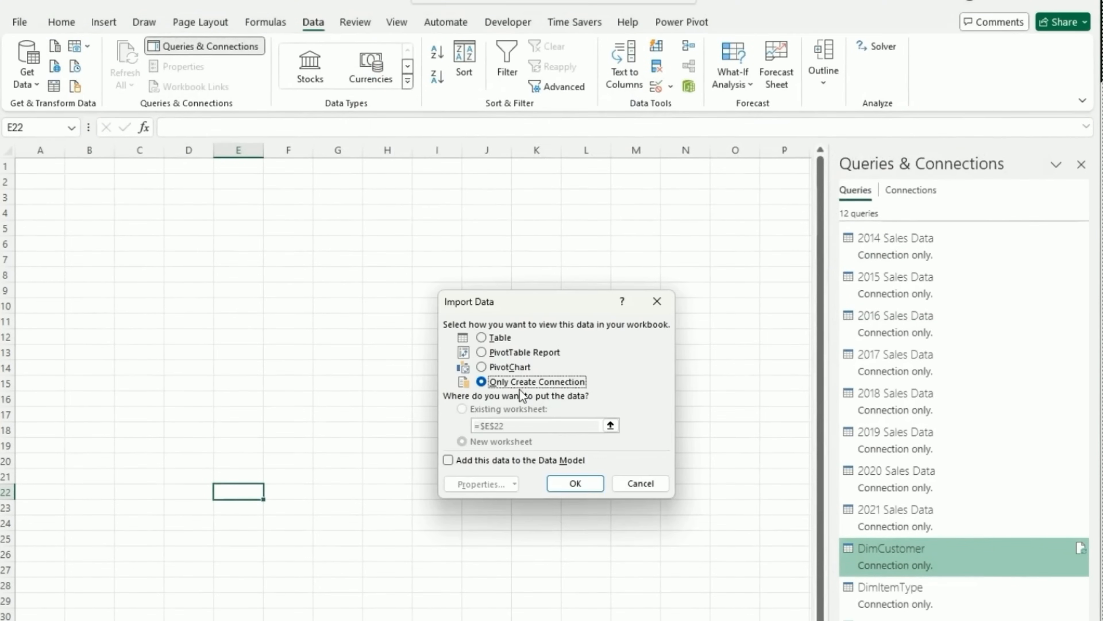
click(577, 482)
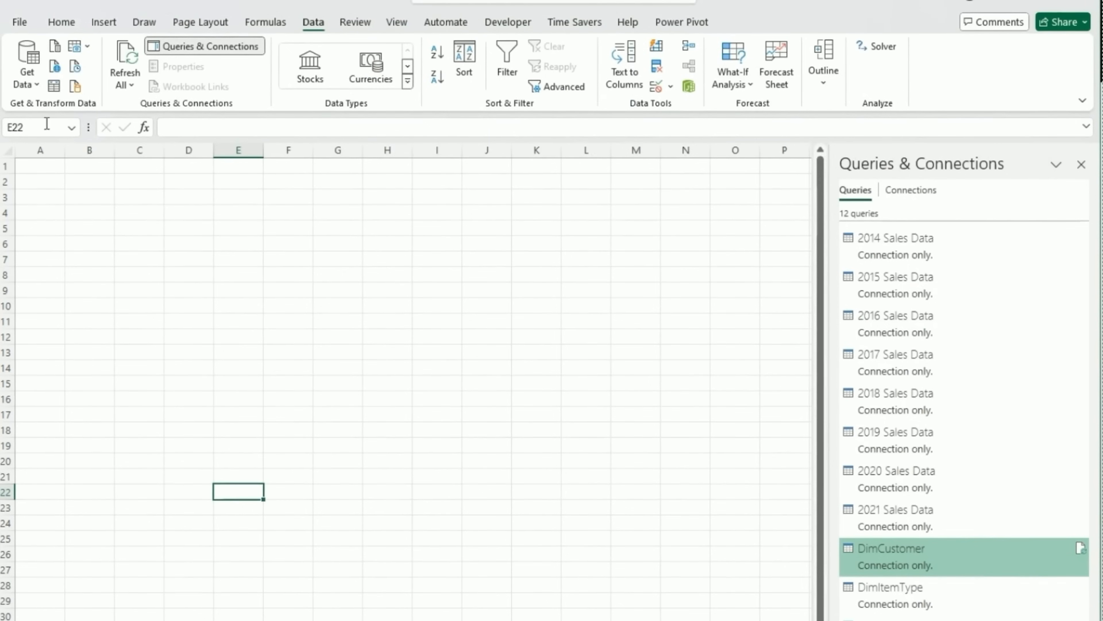
Import Sheet1 from Sales Channel.xlsx into the Power Query Editor for transformation.
click(27, 74)
mouse_move(48, 111)
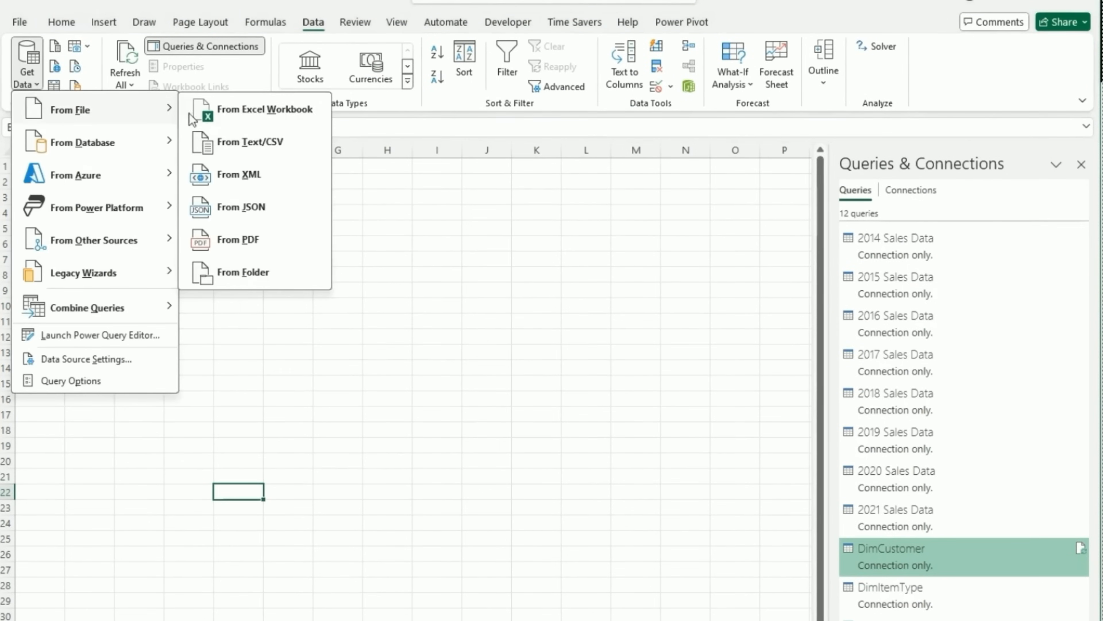
click(256, 110)
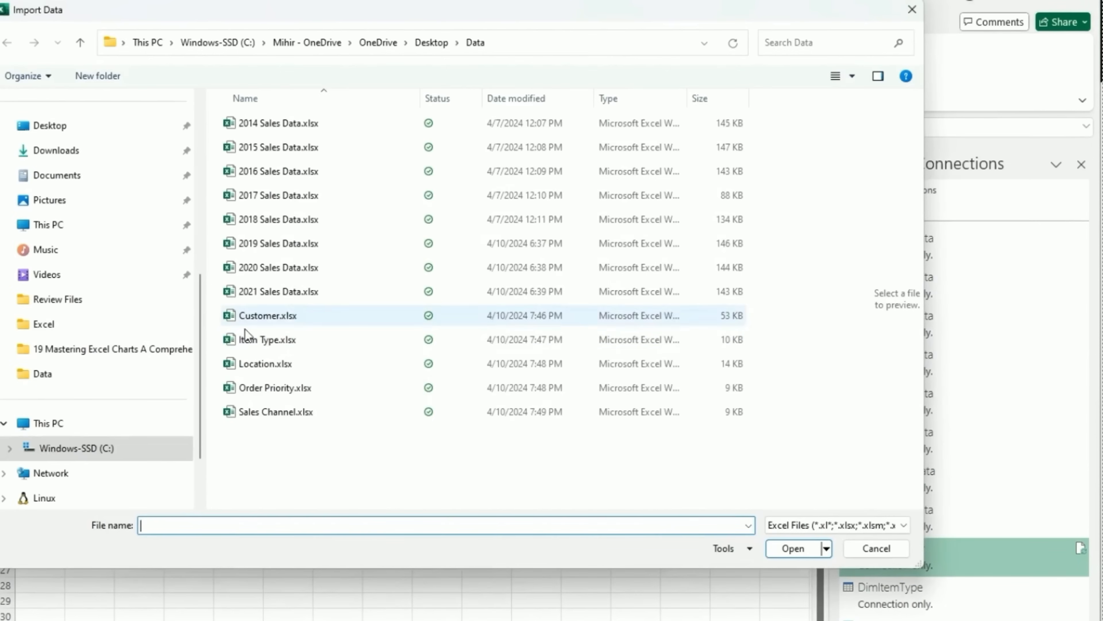
click(259, 413)
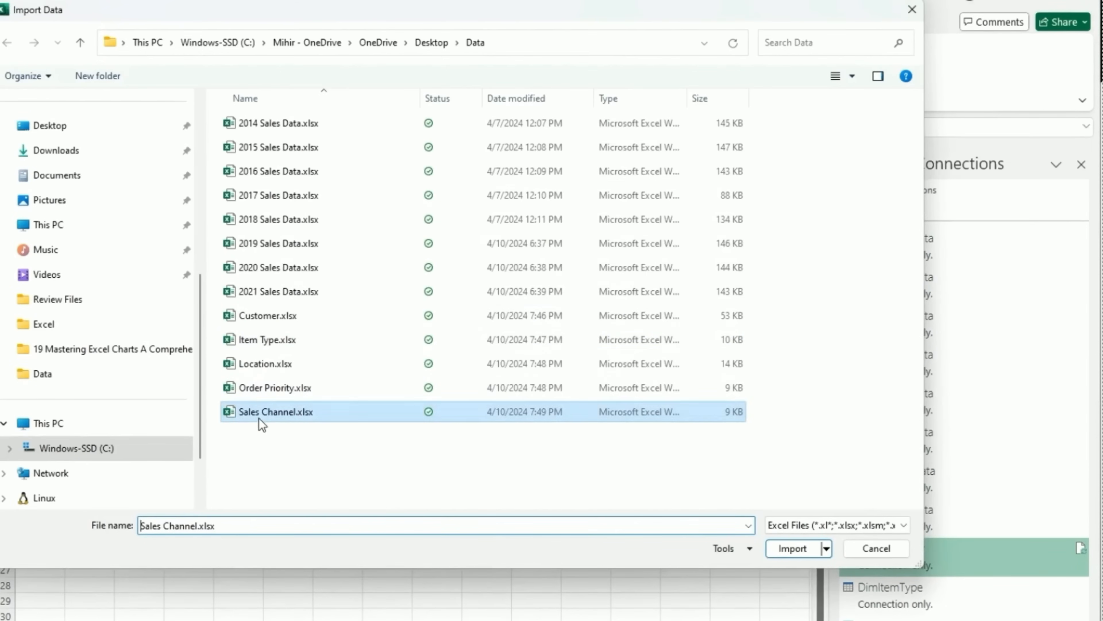
click(797, 548)
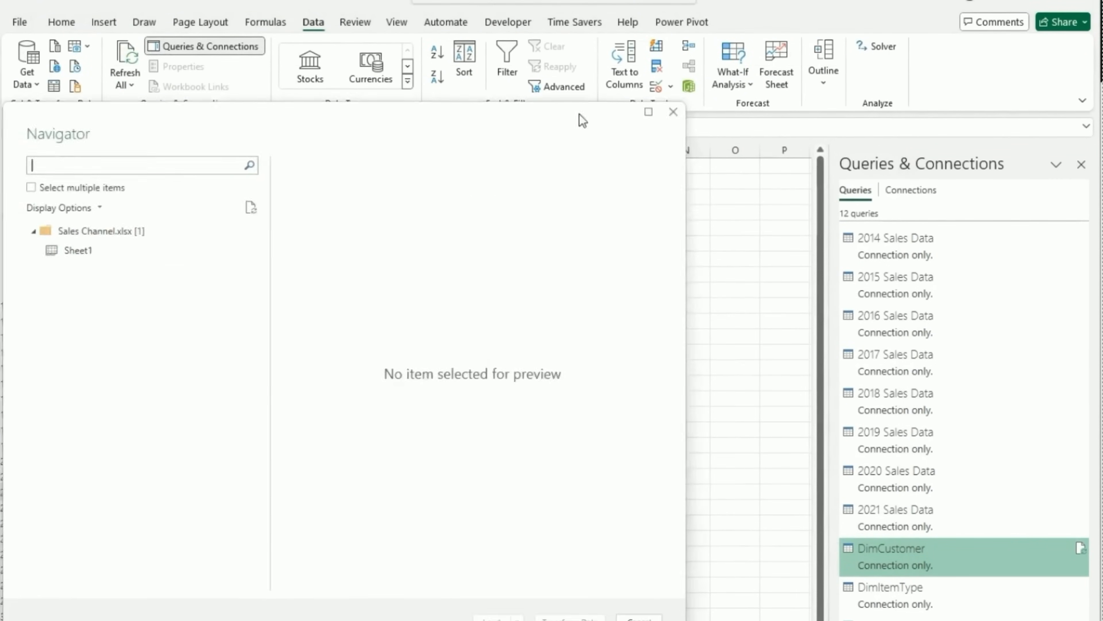
click(236, 255)
right_click(236, 255)
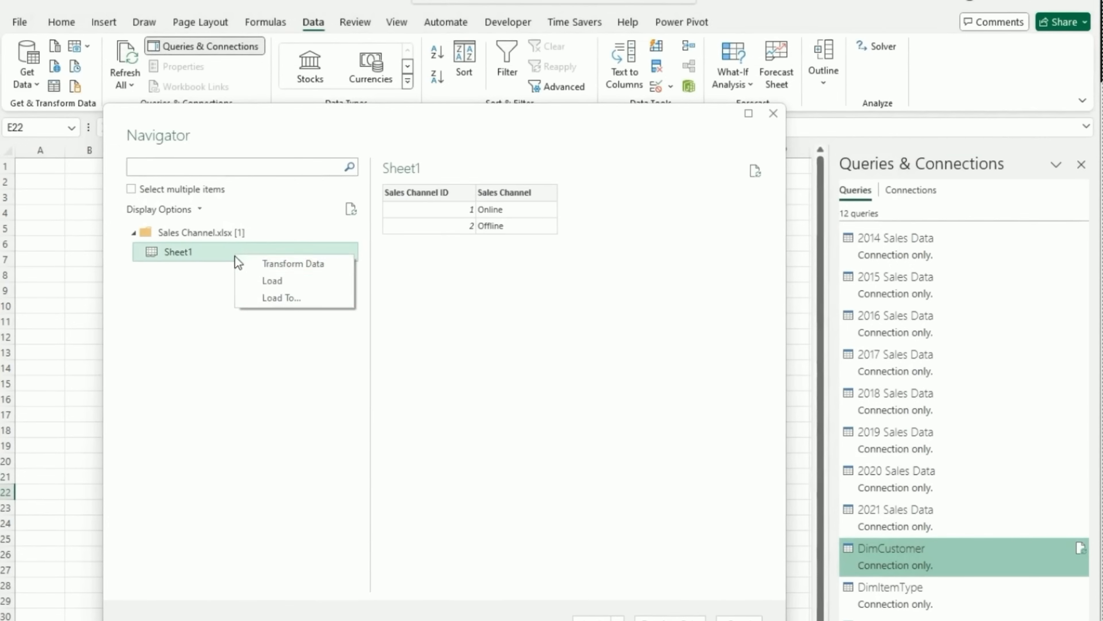
click(188, 255)
right_click(187, 255)
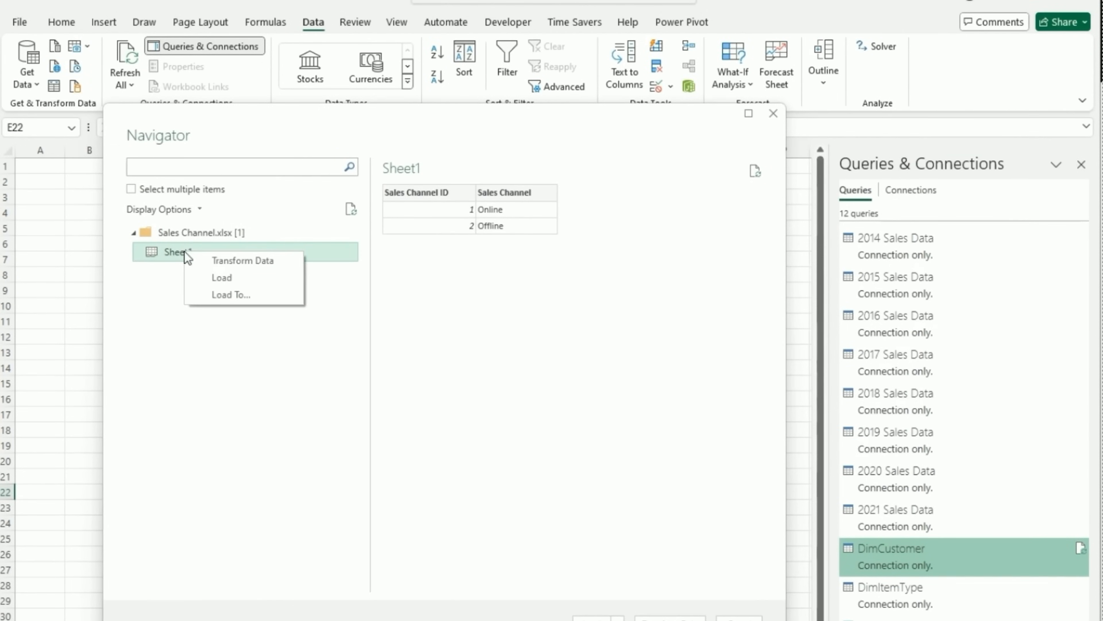
click(180, 260)
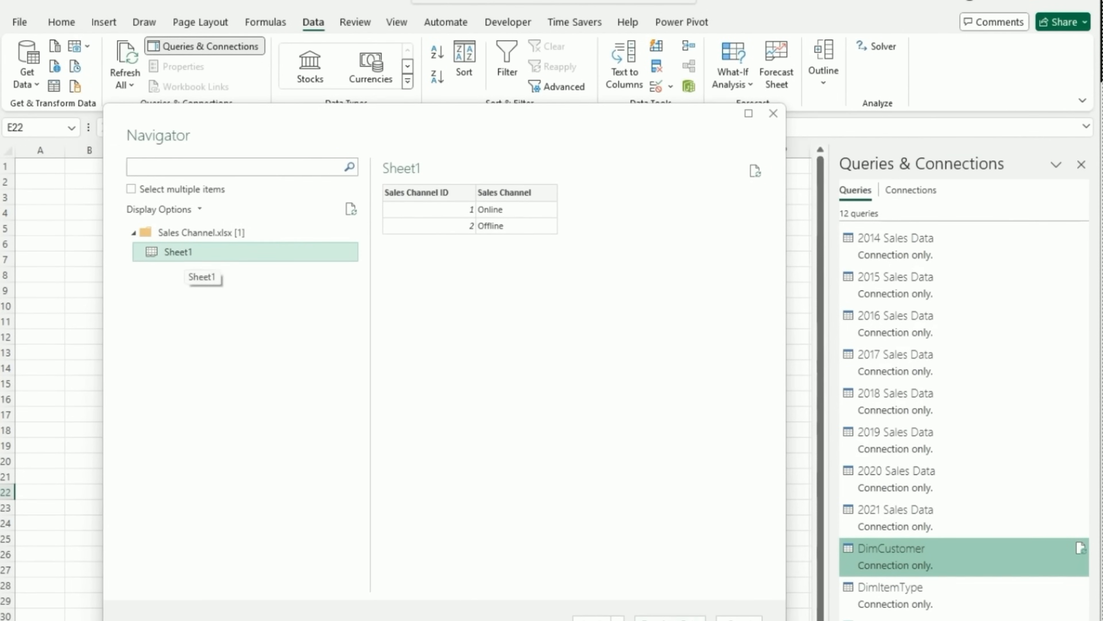
key(Return)
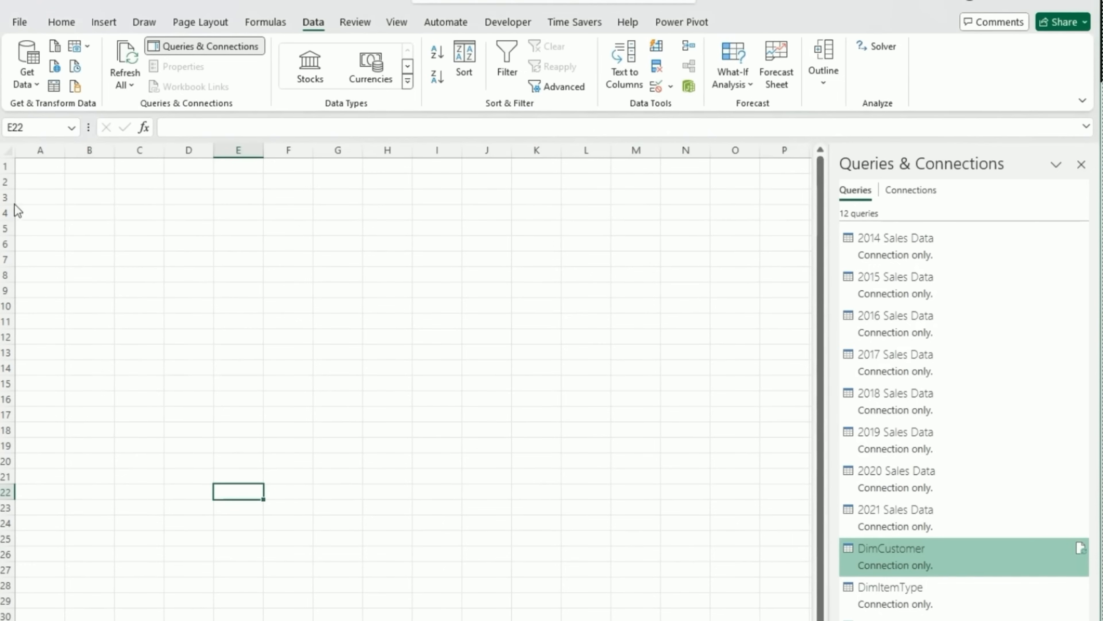
key(alt+F12)
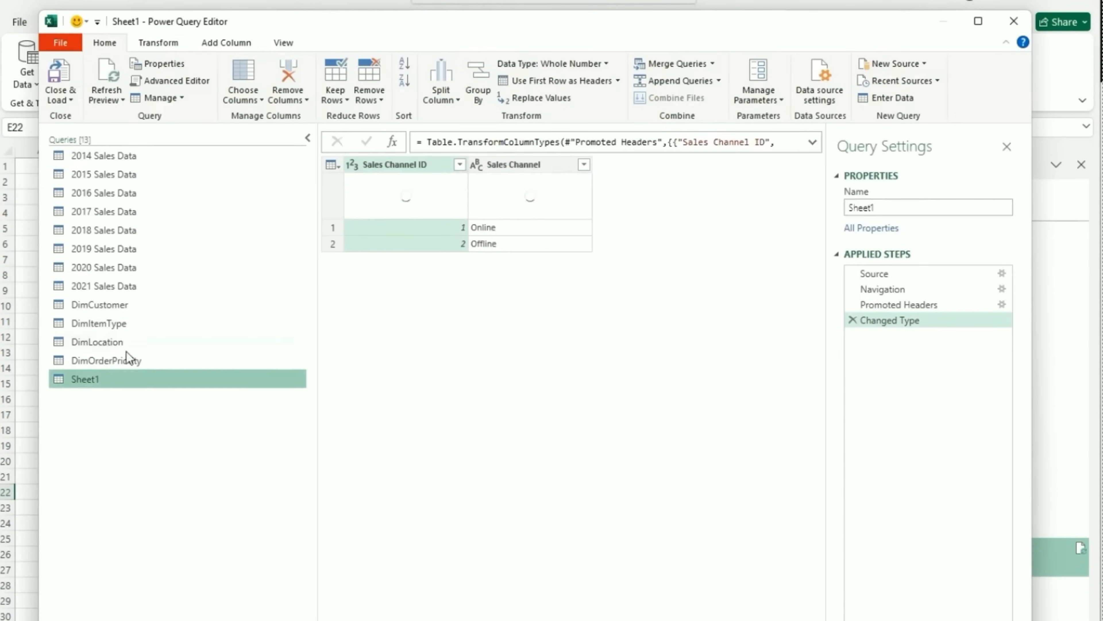
Rename the new Sheet1 query as DimSalesChannel and load it as a connection only.
right_click(96, 383)
click(140, 448)
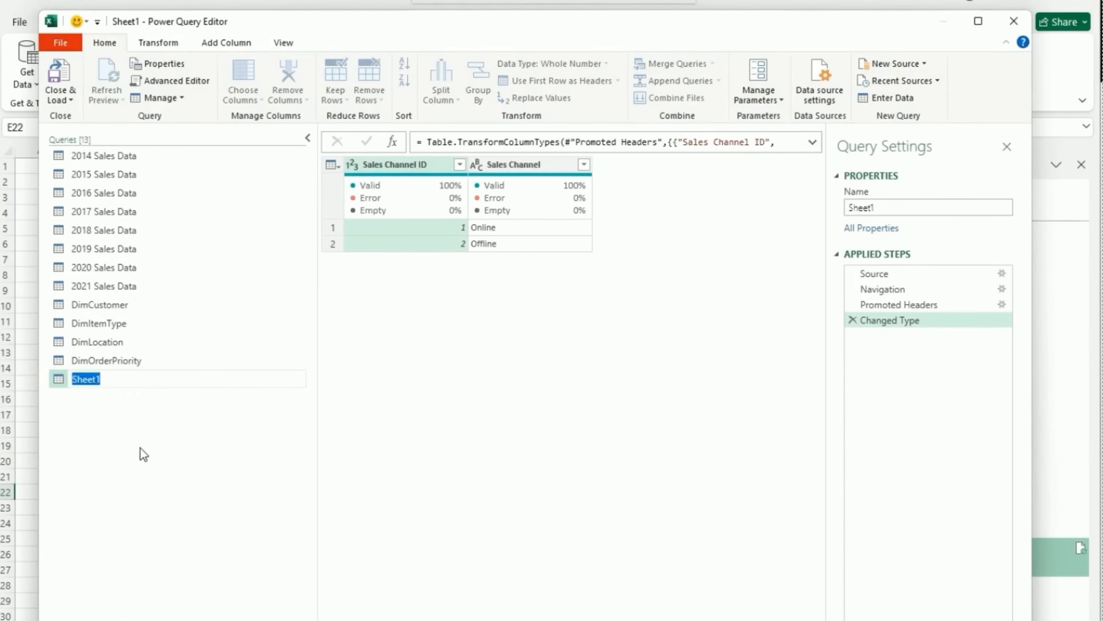
text(DimSalesChannel)
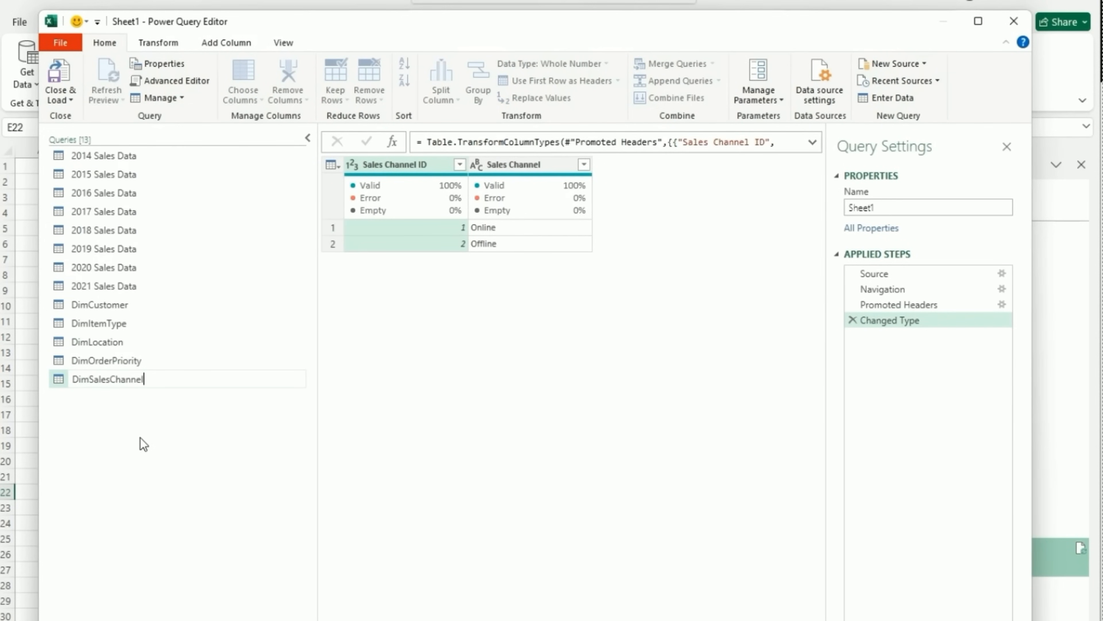
key(Return)
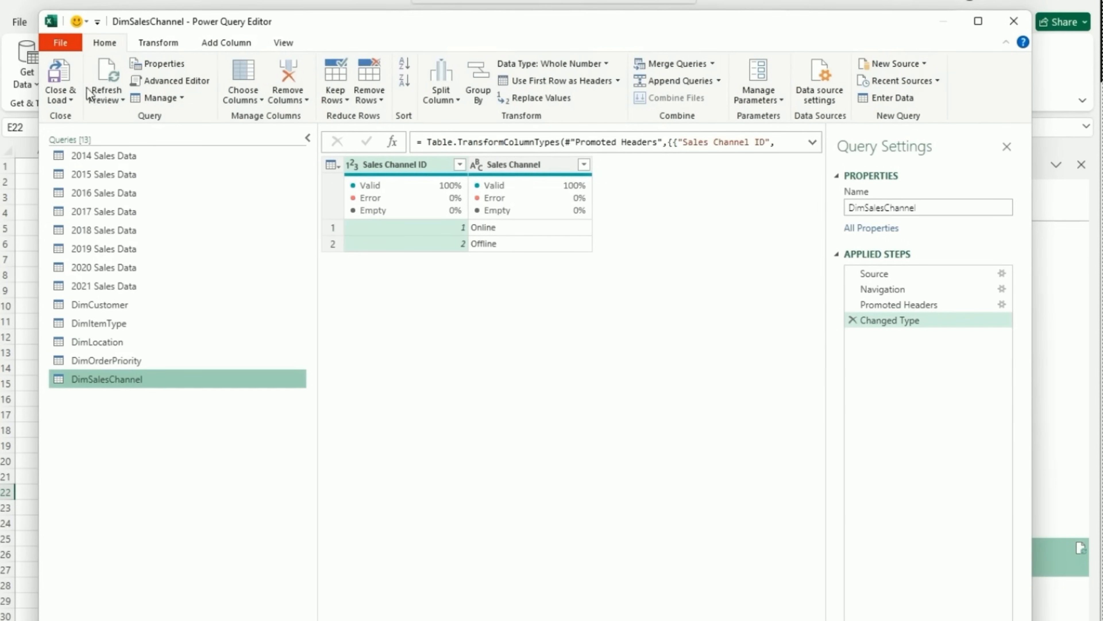
click(54, 104)
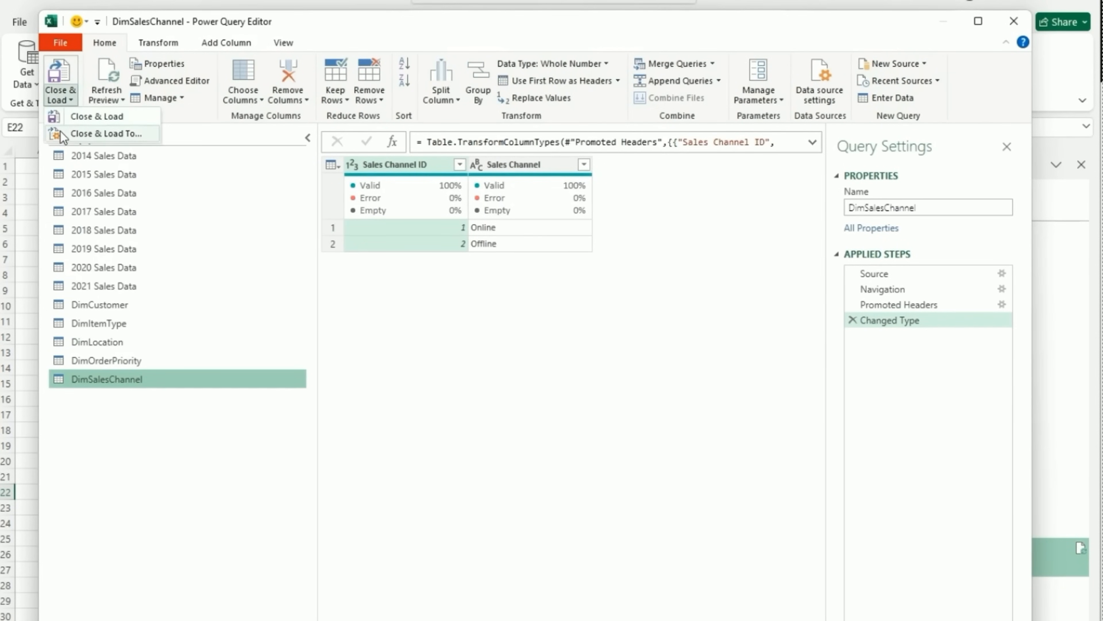
click(63, 135)
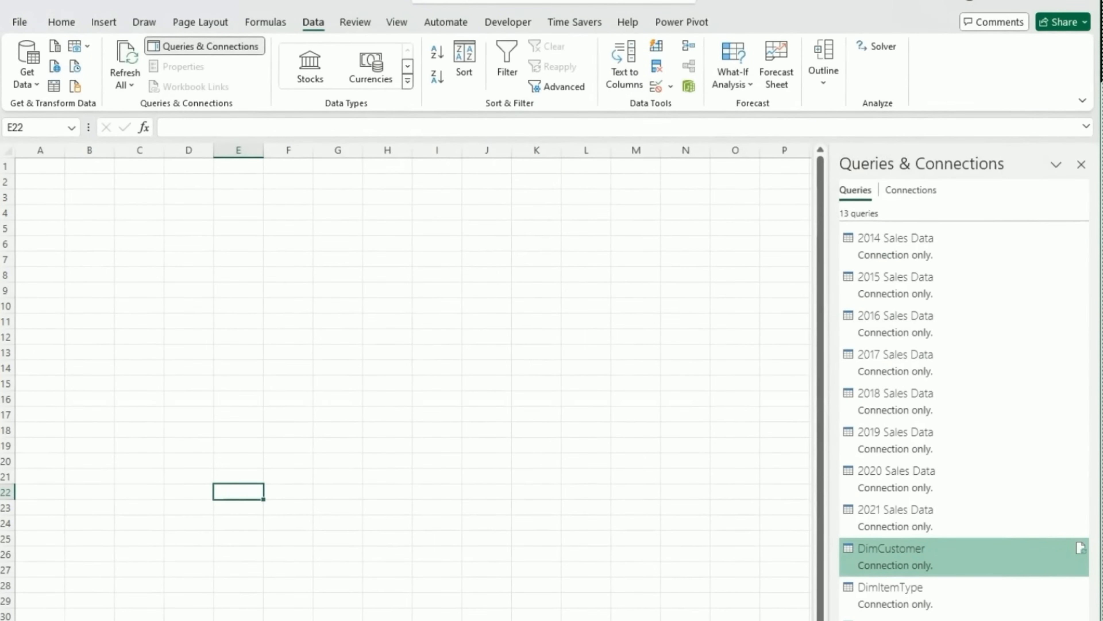
click(594, 484)
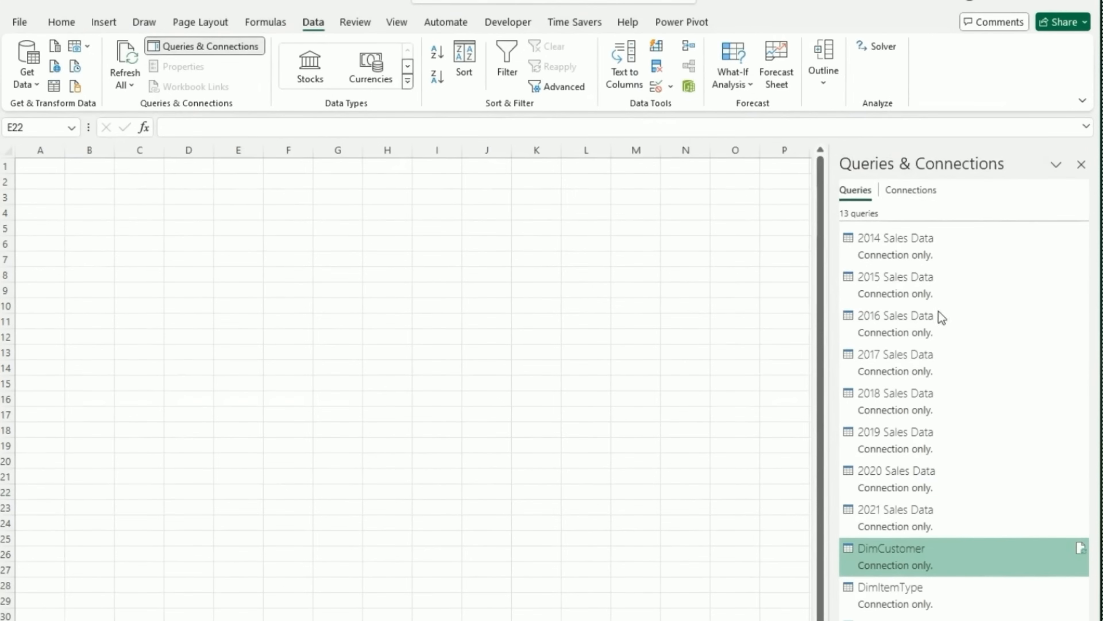
Launch the Power Query Editor to work on the yearly Sales Data queries from 2014 to 2021.
click(909, 252)
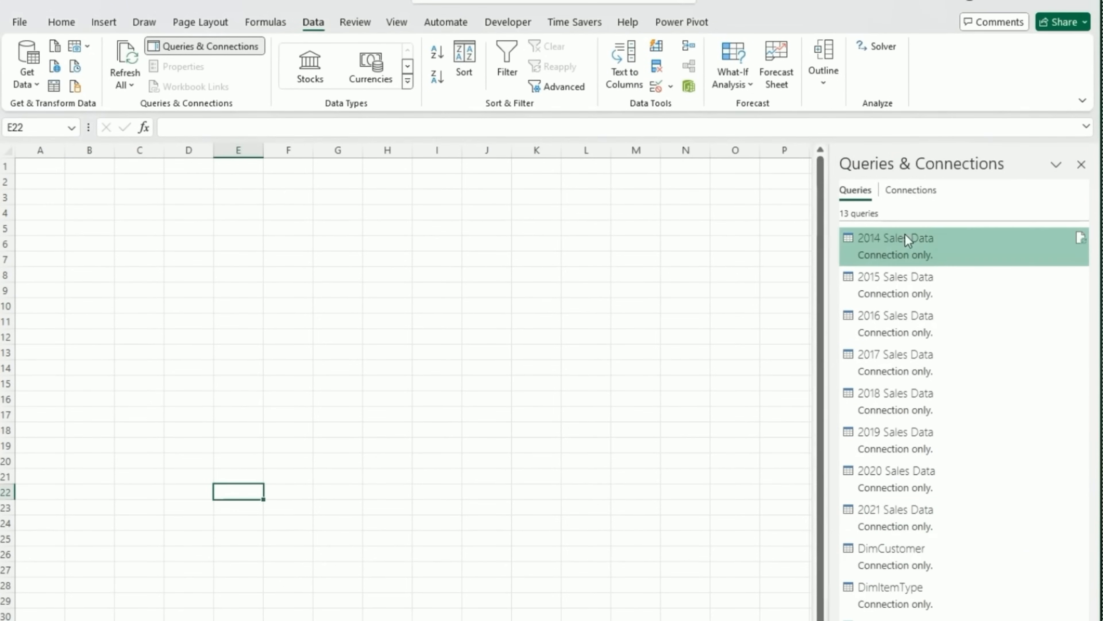
click(897, 518)
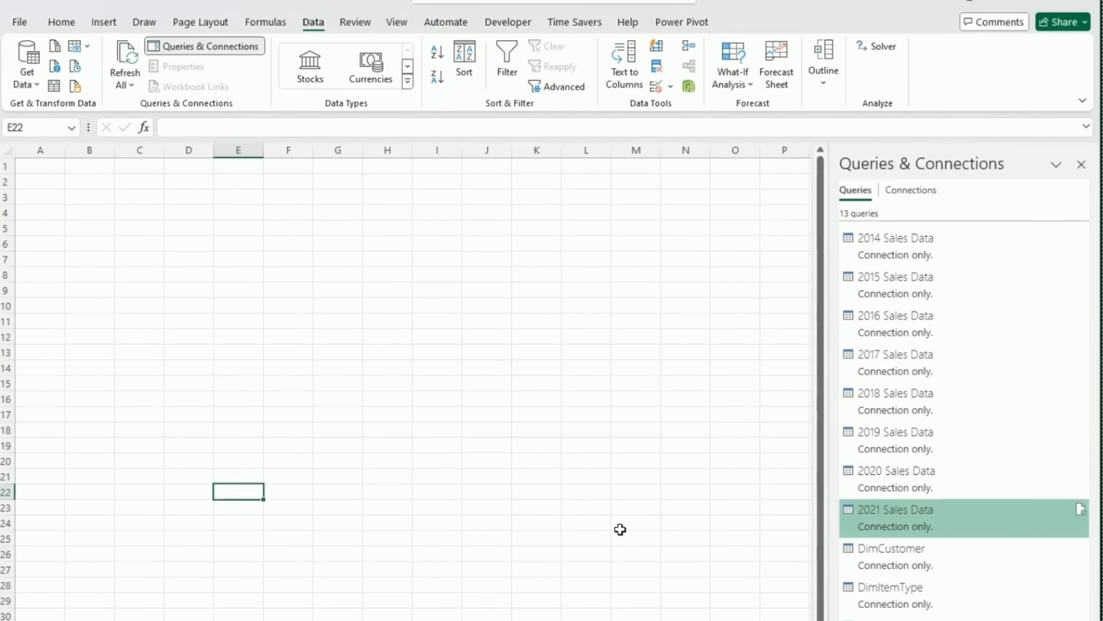
click(26, 82)
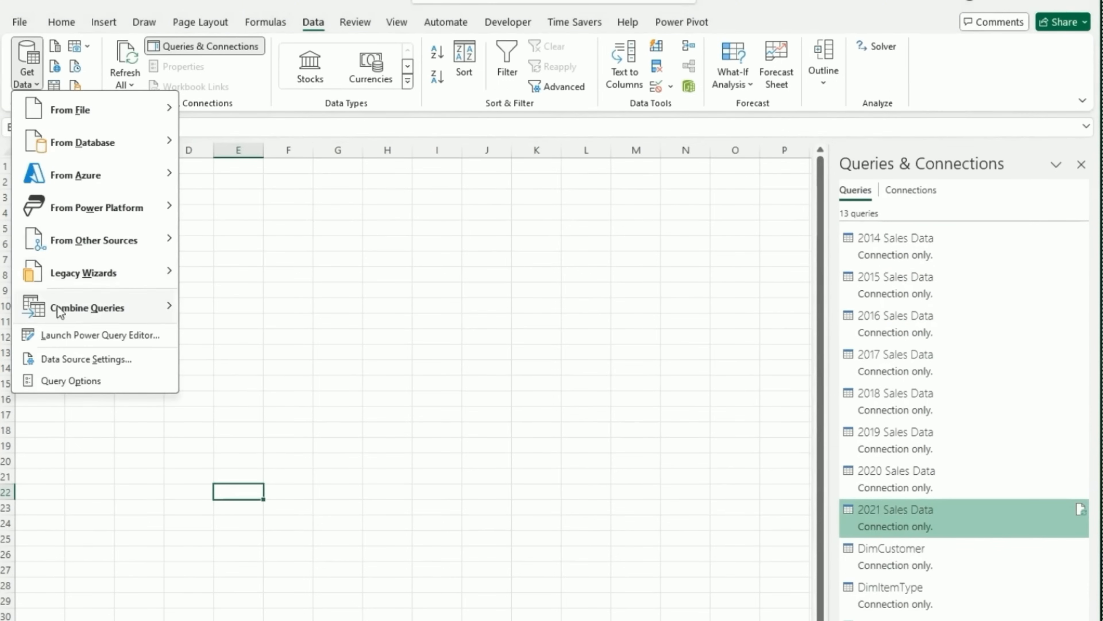
click(72, 337)
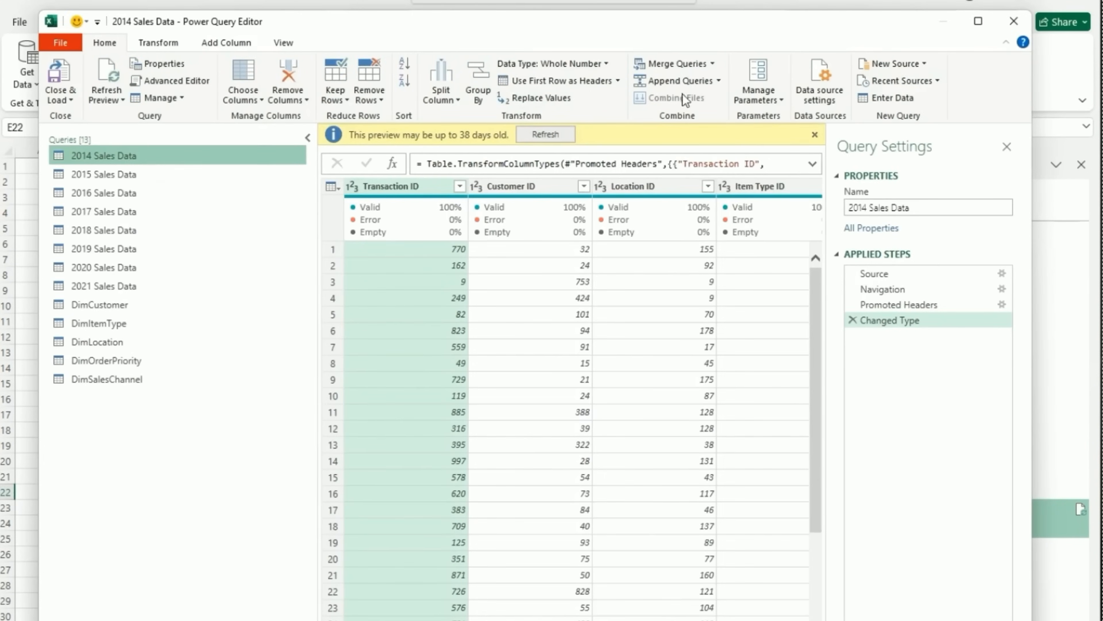
Append the 2014 Sales Data through 2021 Sales Data queries as one new query, using the three or more tables option.
click(718, 82)
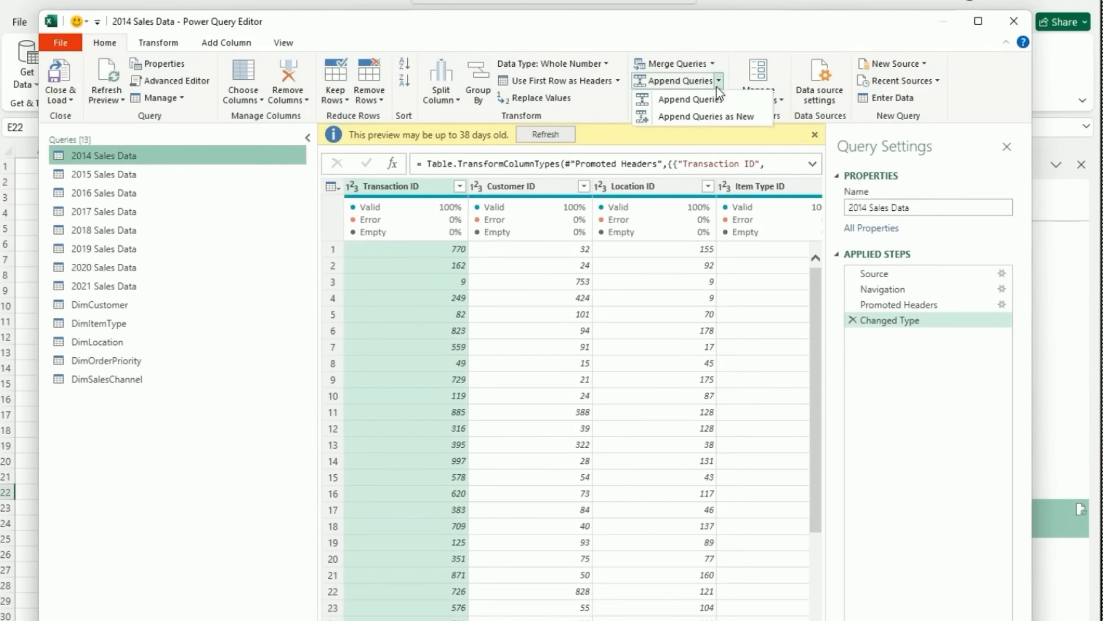
click(720, 118)
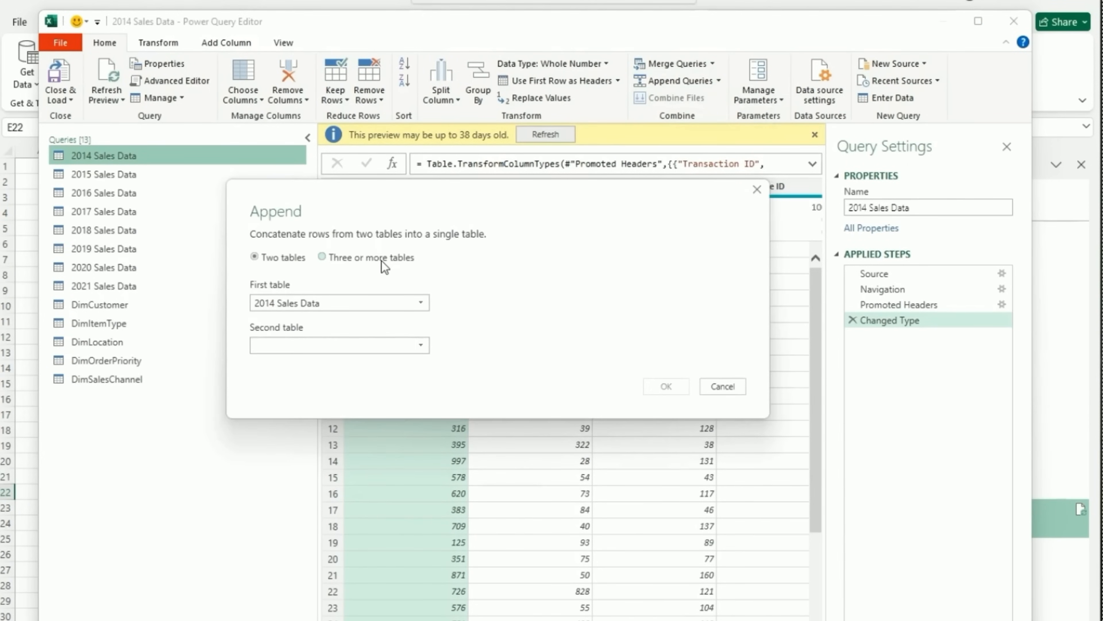
click(326, 256)
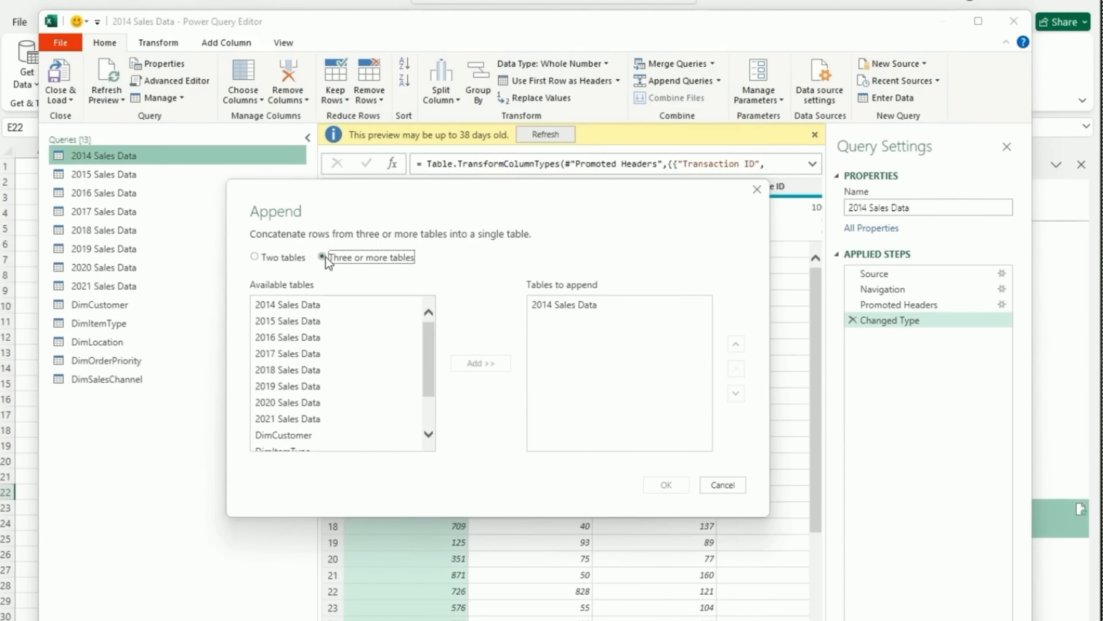
click(346, 321)
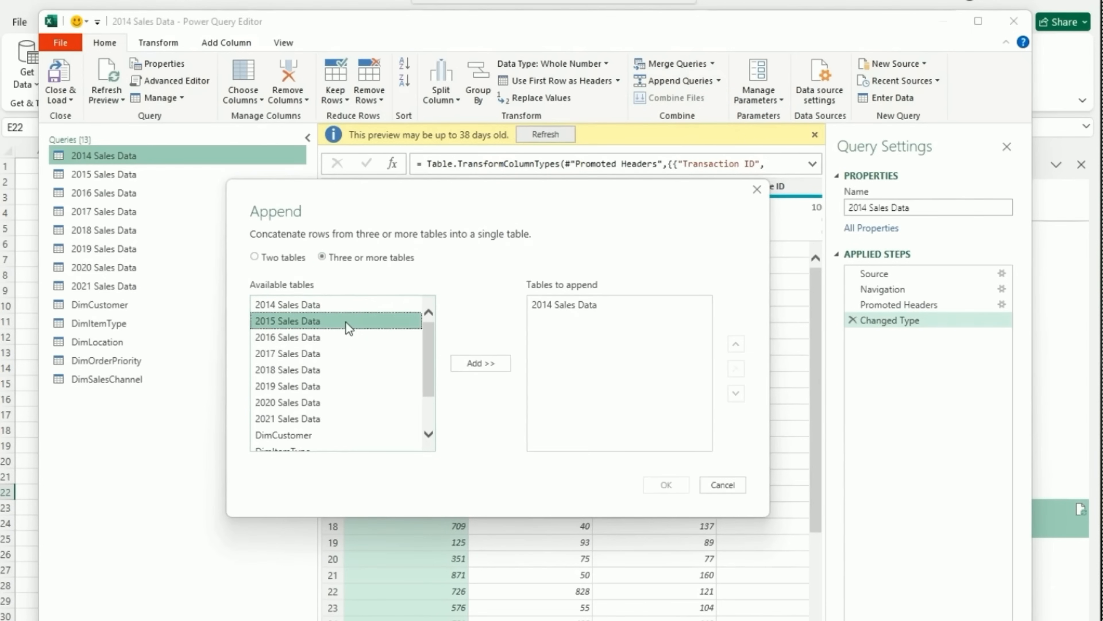
shift+click(334, 418)
click(477, 365)
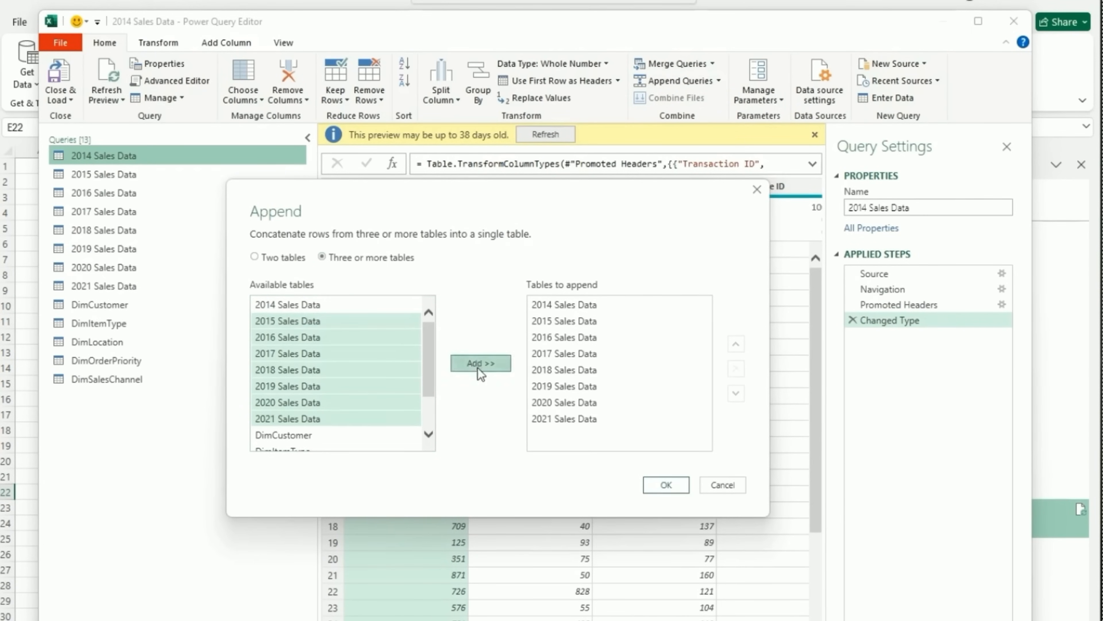
click(665, 484)
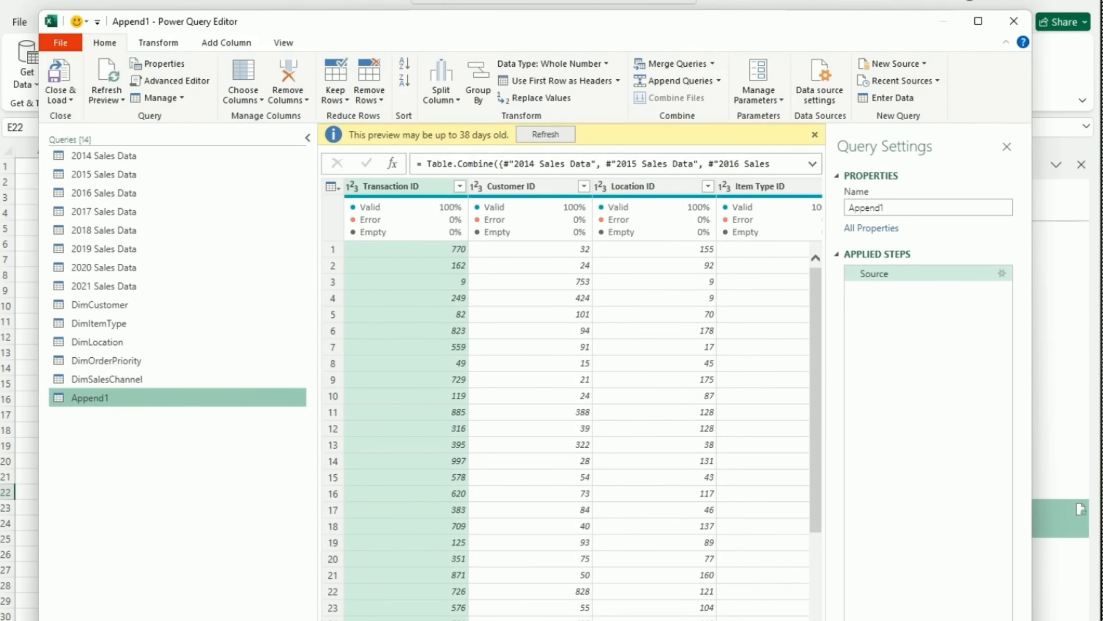
Rename the appended query as FactSalesTransaction.
right_click(146, 397)
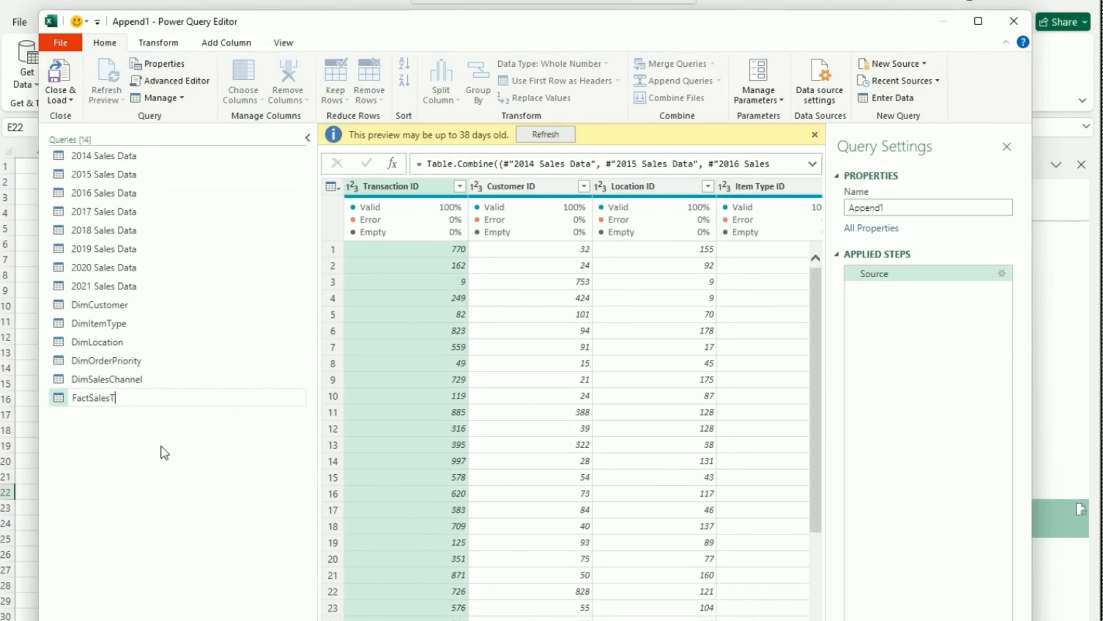
text(Transaction)
key(Return)
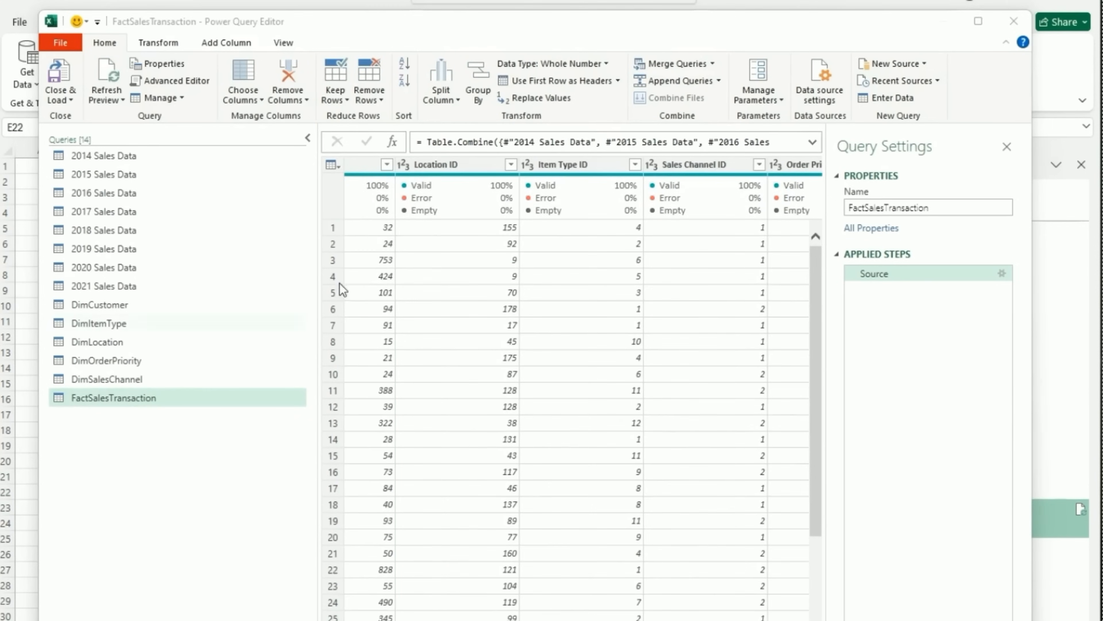
Select all columns of the FactSalesTransaction query and remove duplicate rows.
click(249, 101)
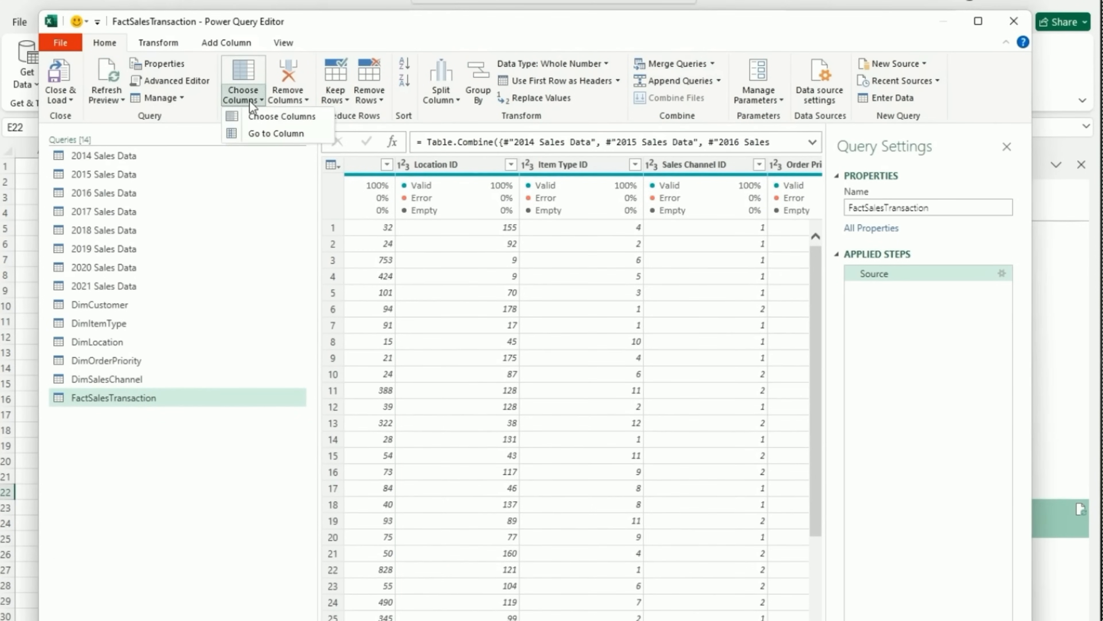
click(270, 117)
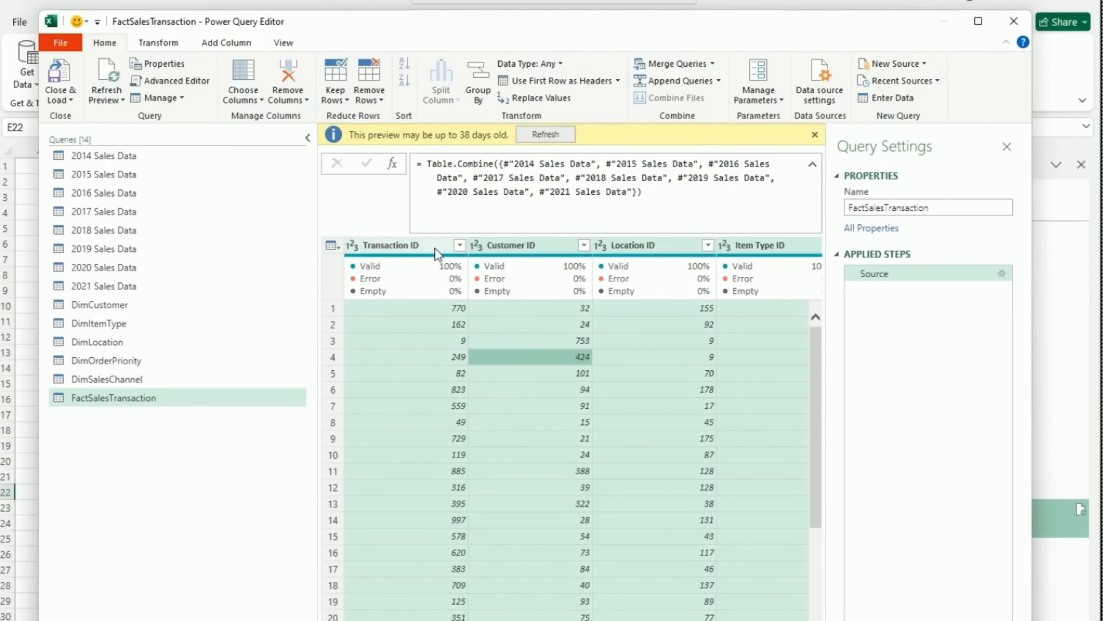
right_click(399, 247)
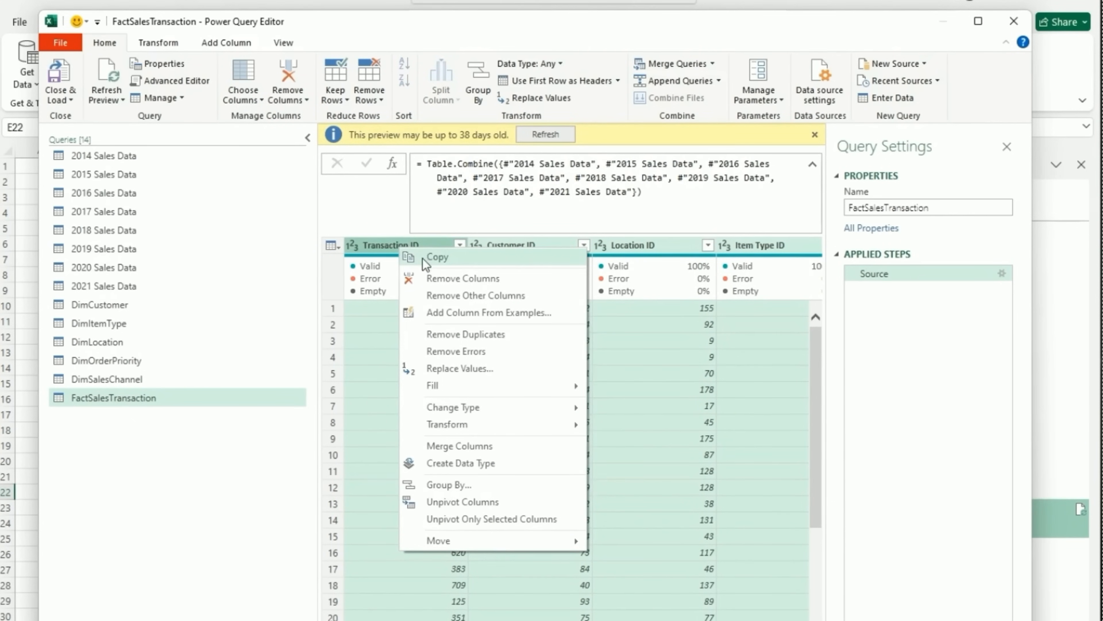
click(454, 334)
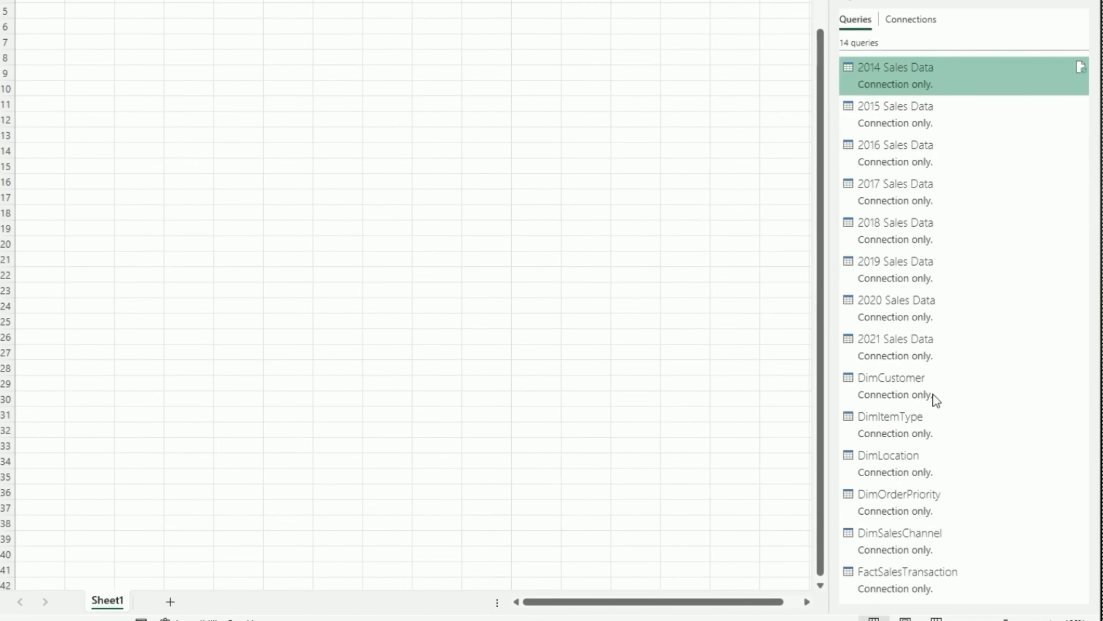
Change the DimCustomer query's load settings to add it to the Data Model, keeping Only Create Connection.
right_click(930, 386)
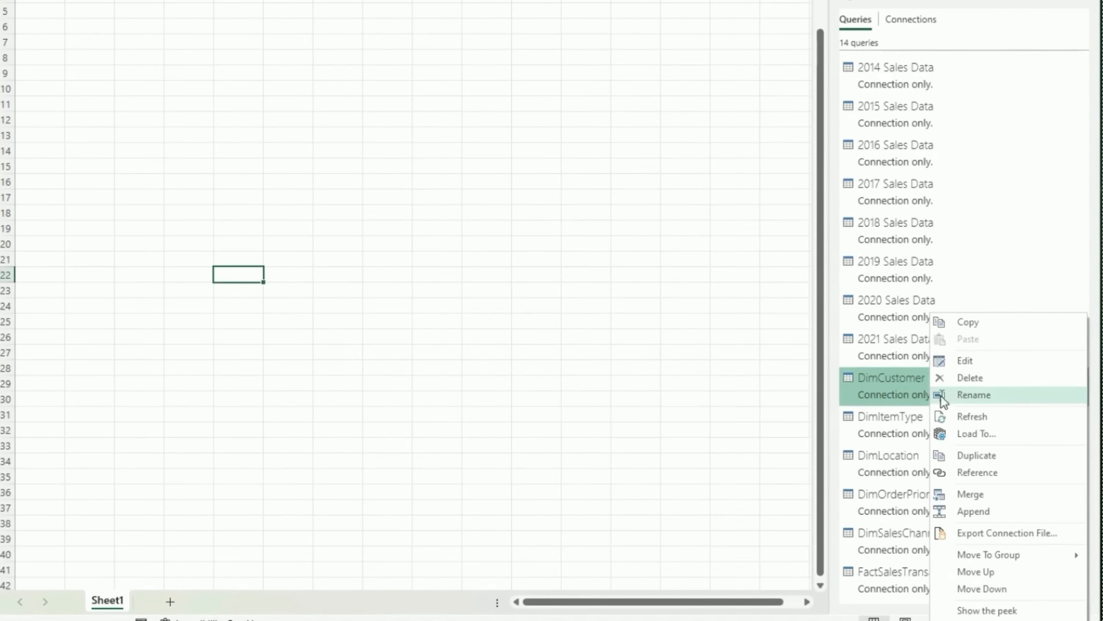
click(962, 435)
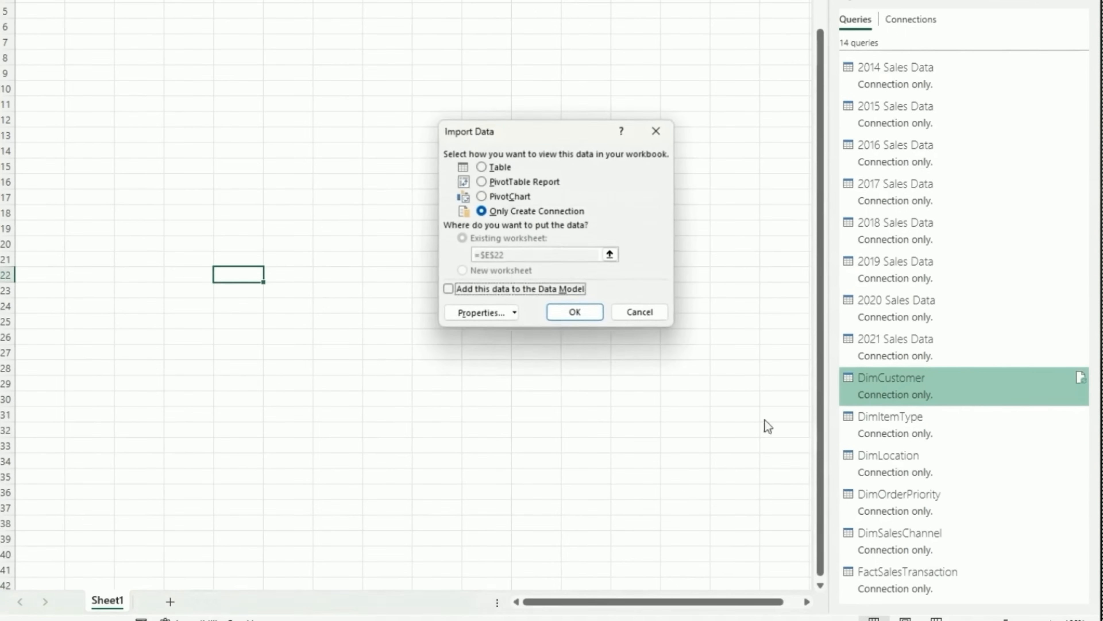
click(509, 293)
click(572, 311)
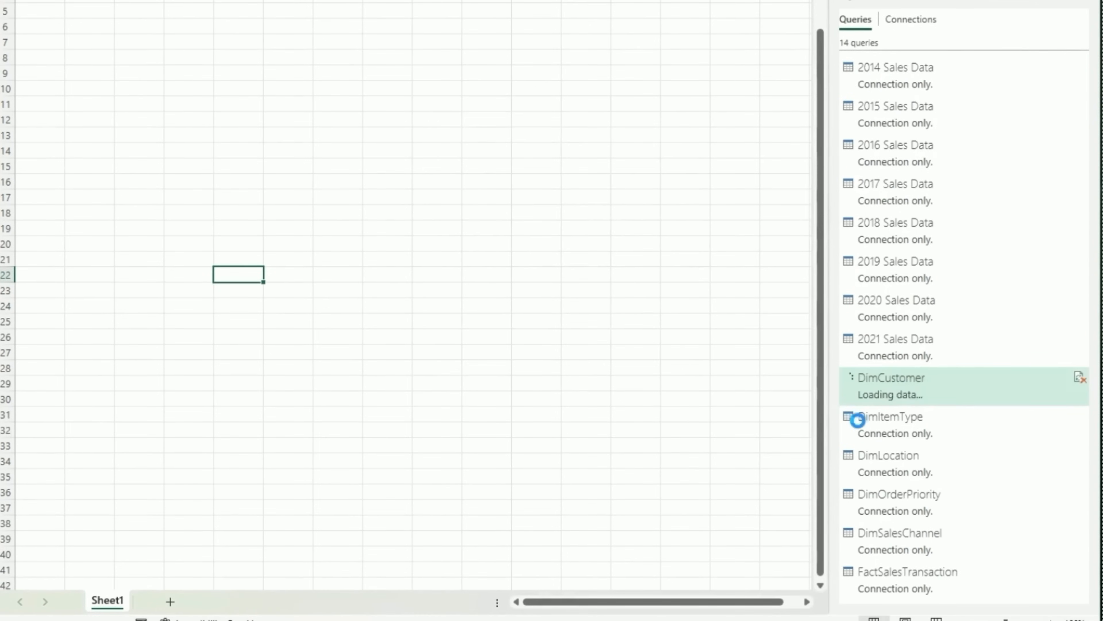
Change the DimItemType query's load settings to add it to the Data Model, keeping Only Create Connection.
right_click(886, 424)
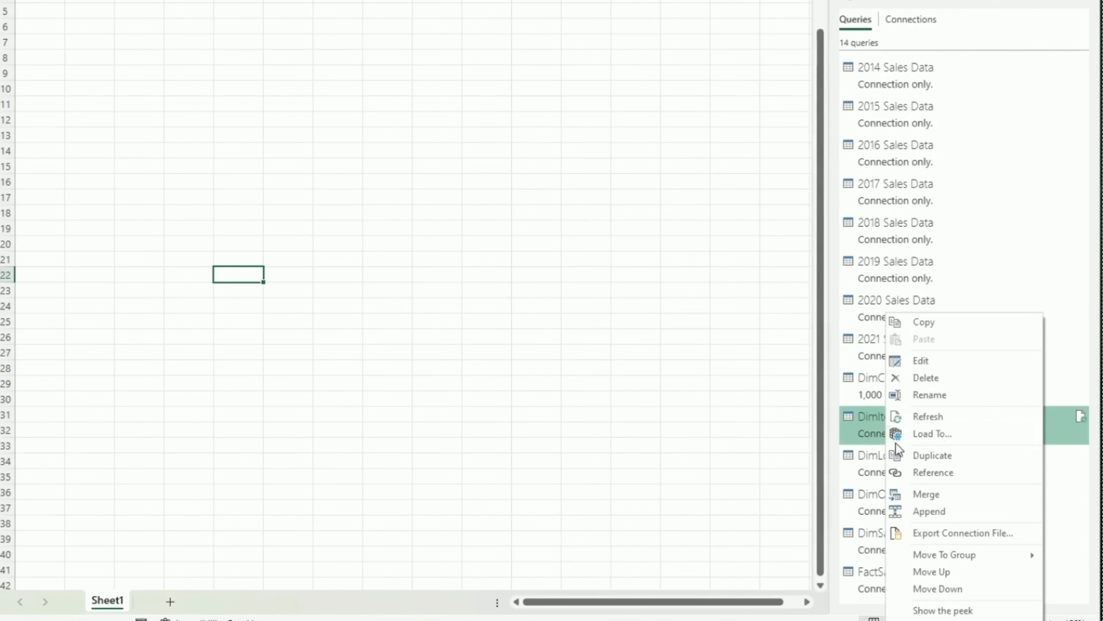
click(900, 434)
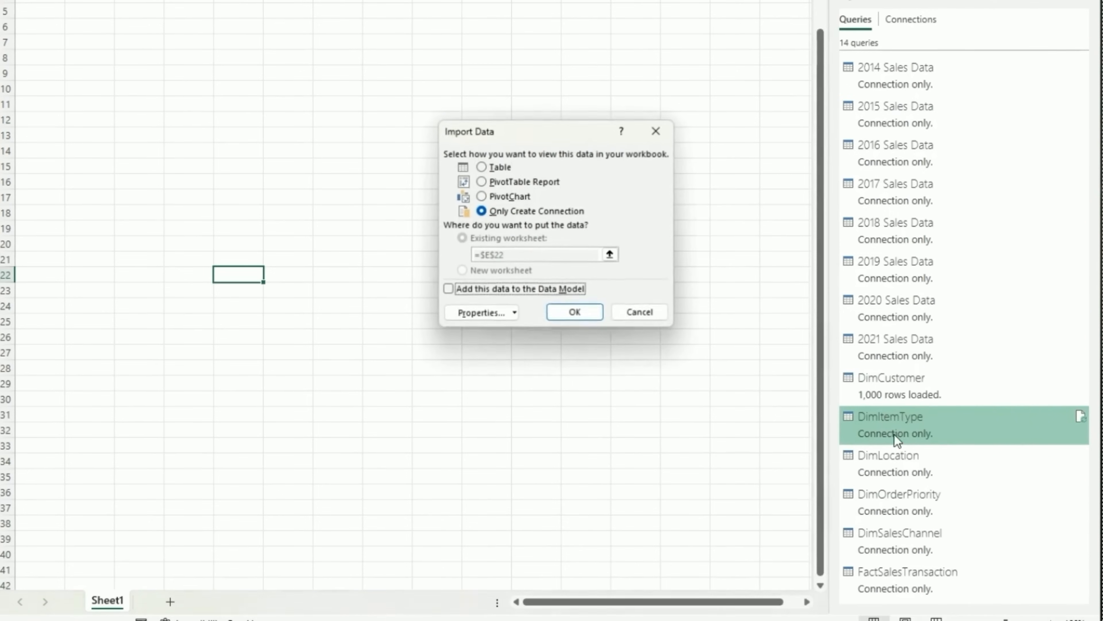
click(540, 292)
click(576, 313)
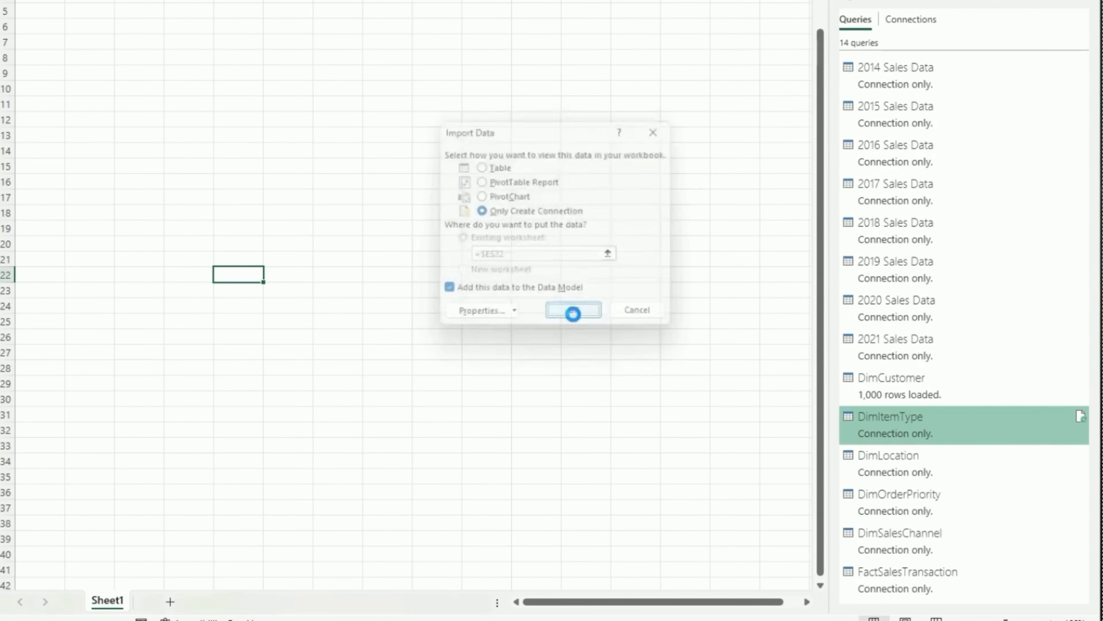
Change the DimLocation query's load settings to add its data to the Data Model.
right_click(918, 457)
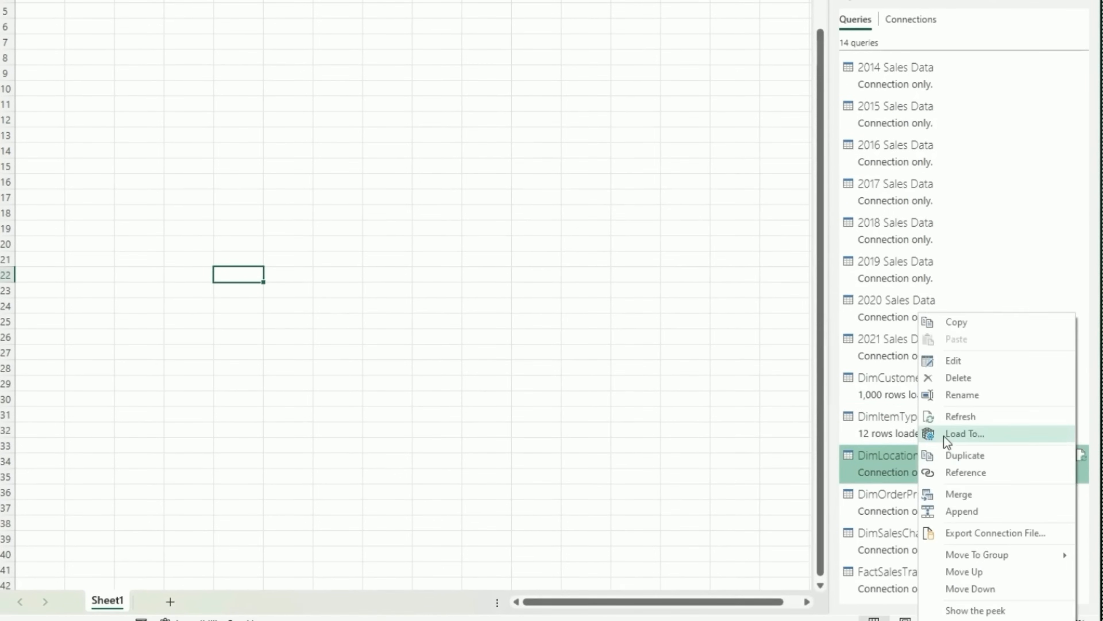
click(943, 436)
click(534, 287)
click(573, 313)
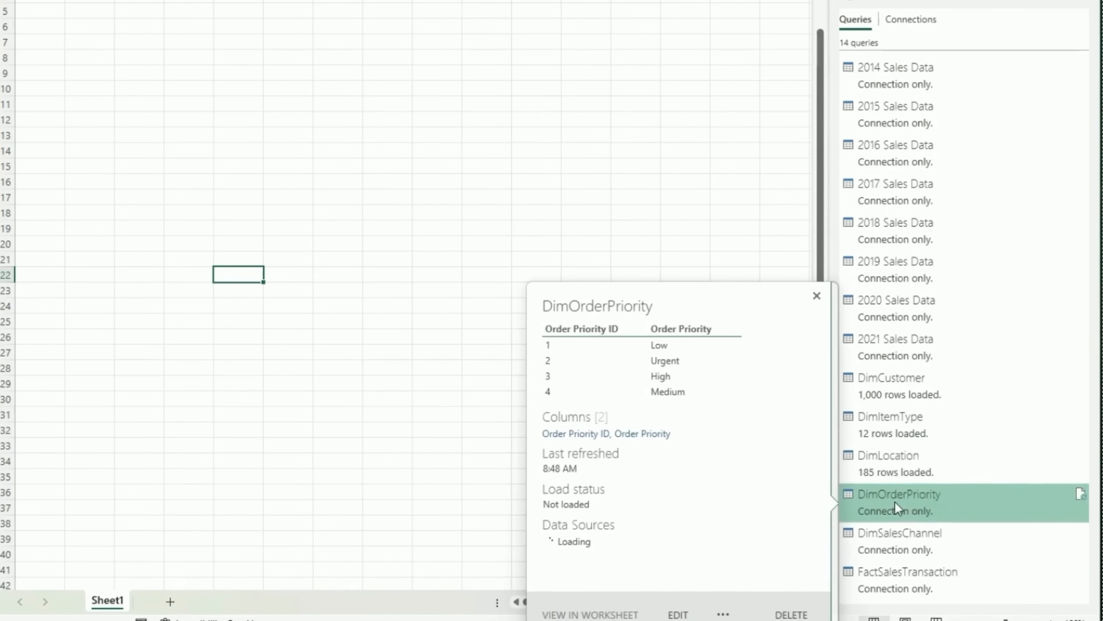
Change the DimOrderPriority query's load settings to add it to the Data Model, keeping Only Create Connection.
right_click(895, 501)
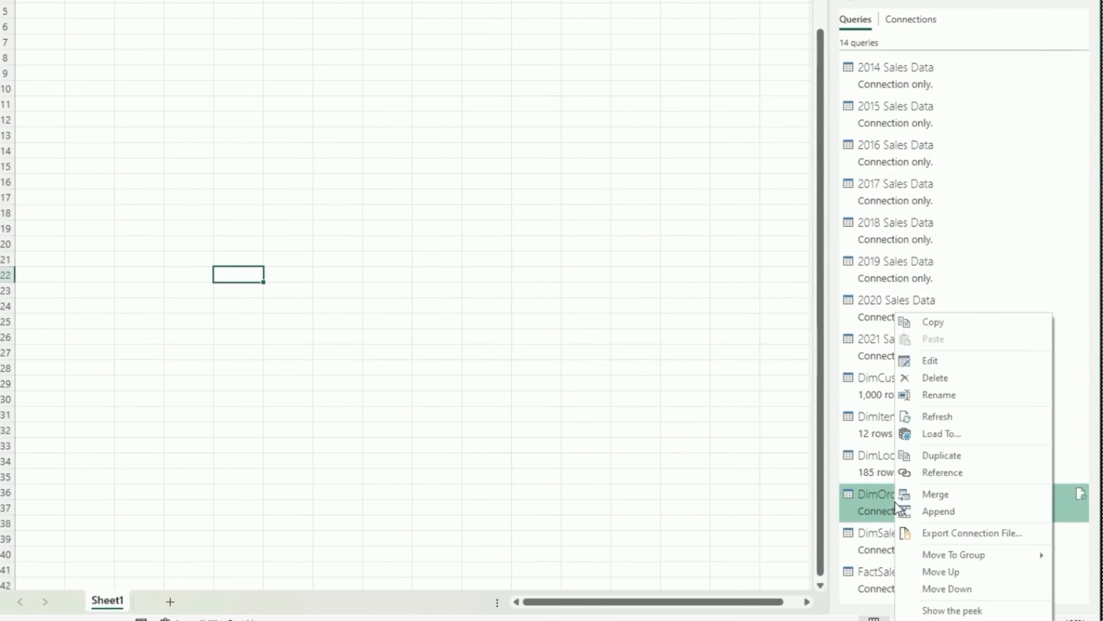
click(948, 437)
click(566, 289)
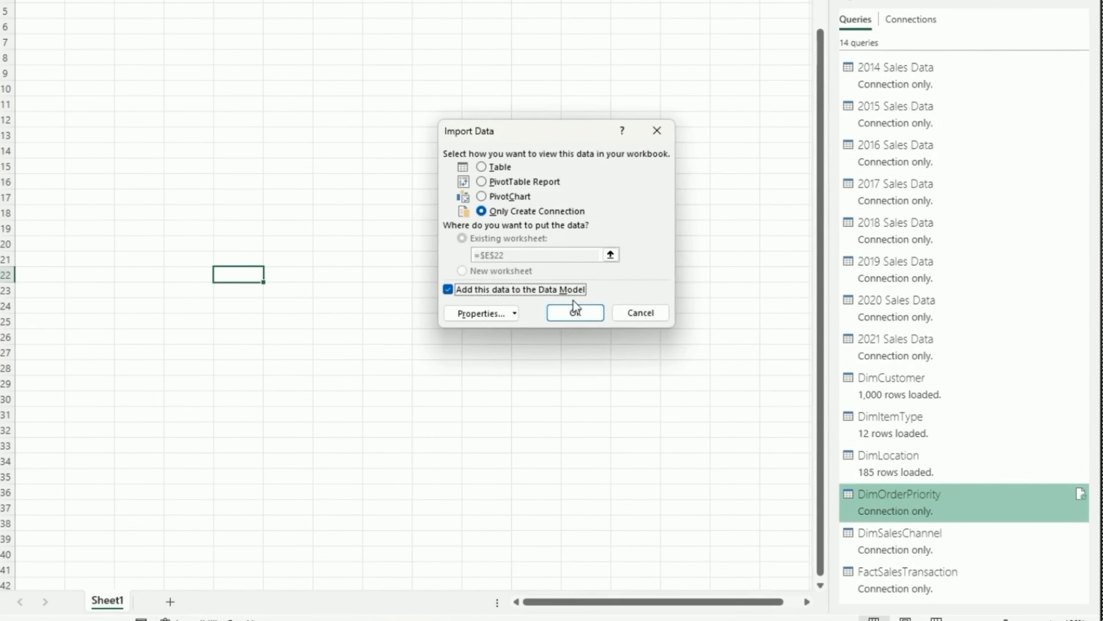
click(577, 314)
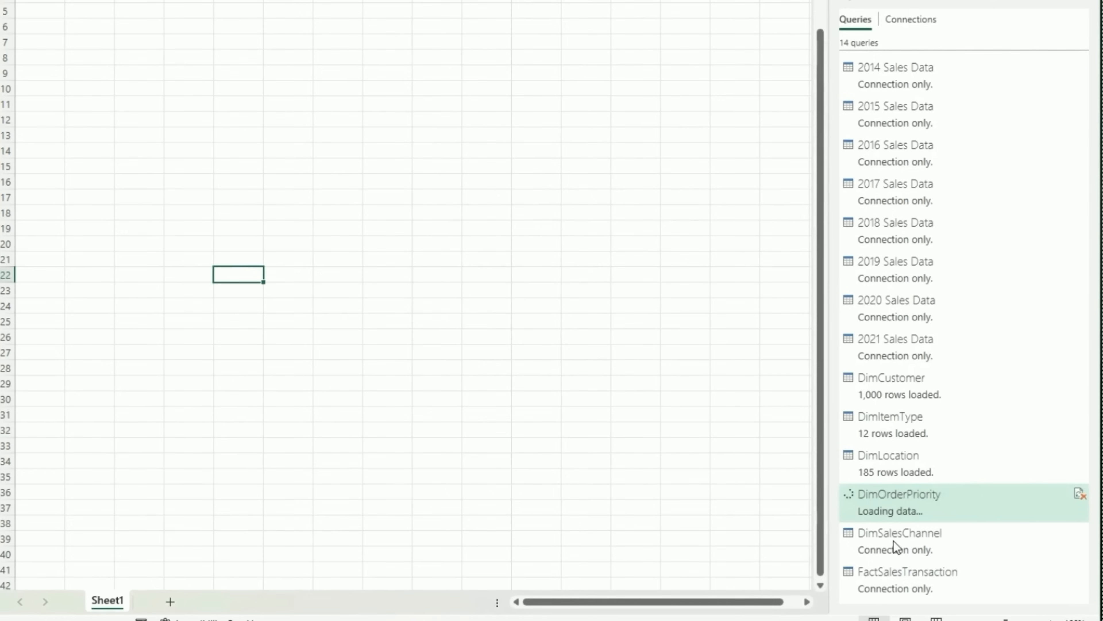
Change the DimSalesChannel query's load settings to add it to the Data Model, keeping Only Create Connection.
right_click(894, 540)
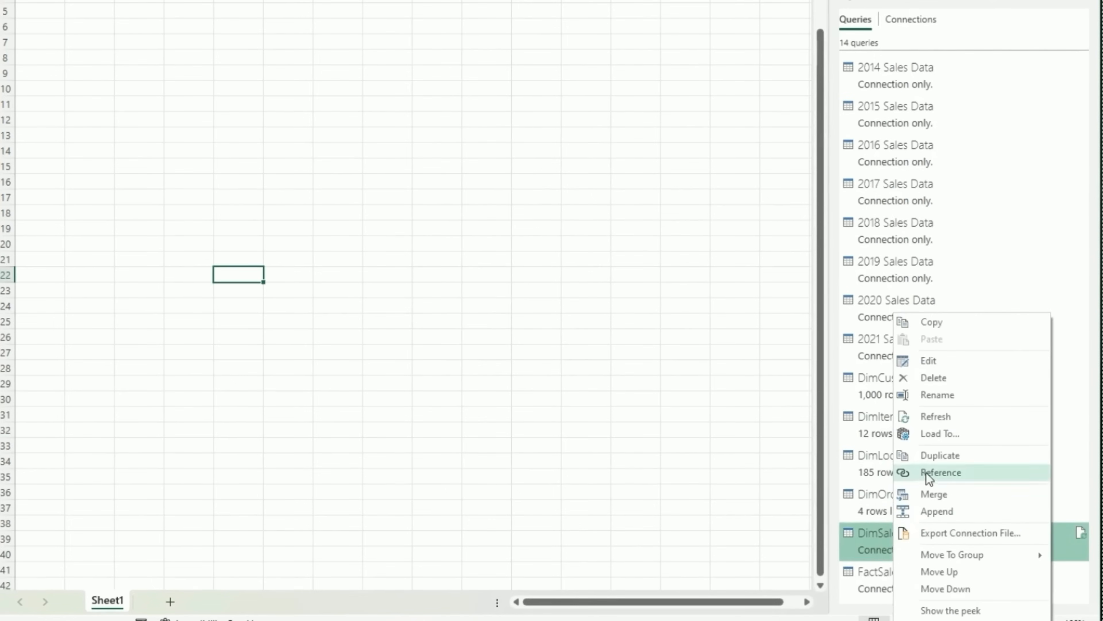
click(936, 435)
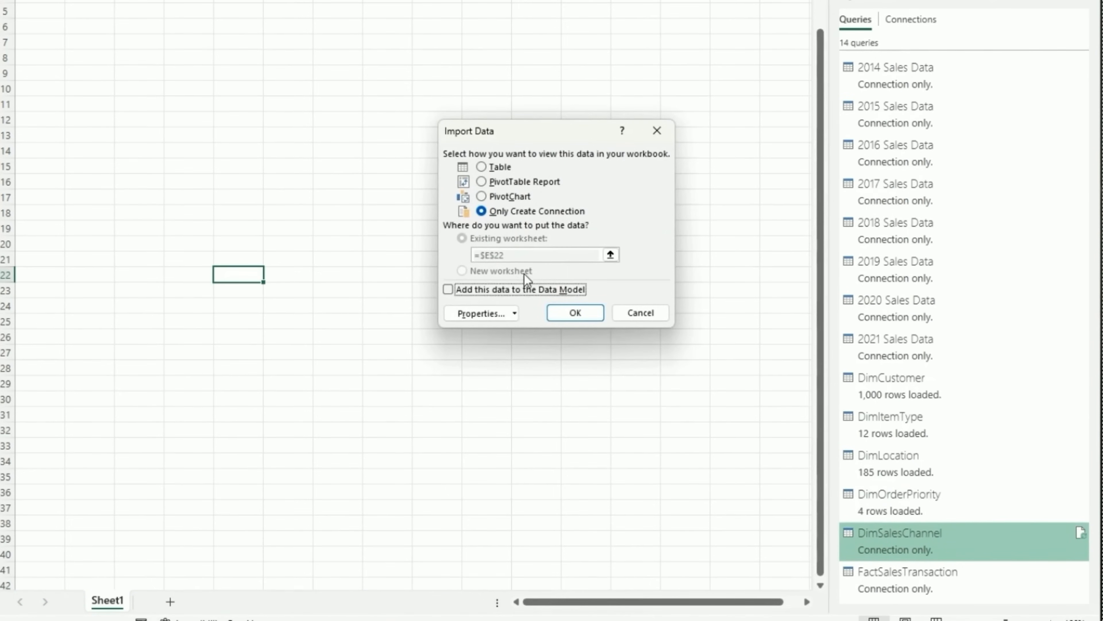
click(521, 286)
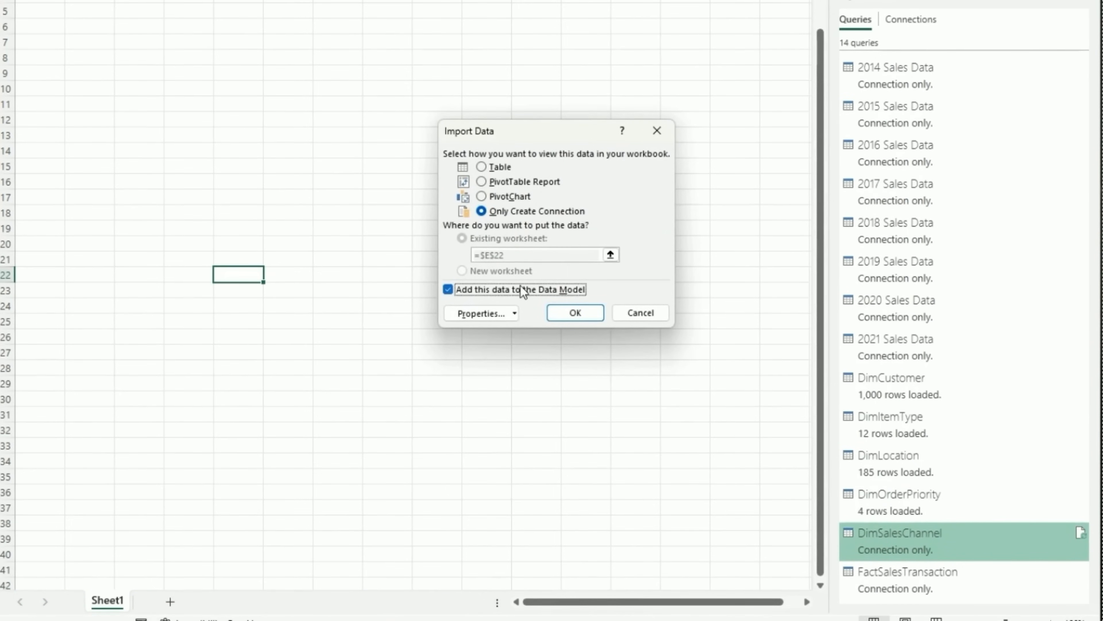
click(582, 316)
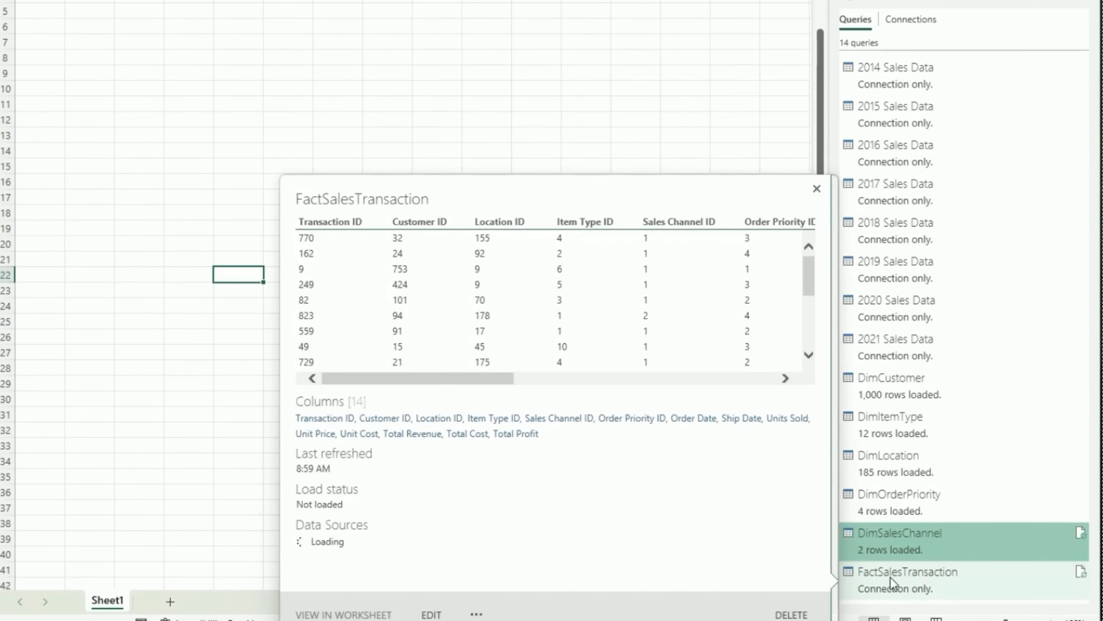
Change the FactSalesTransaction query's load settings to add it to the Data Model, keeping Only Create Connection.
right_click(890, 578)
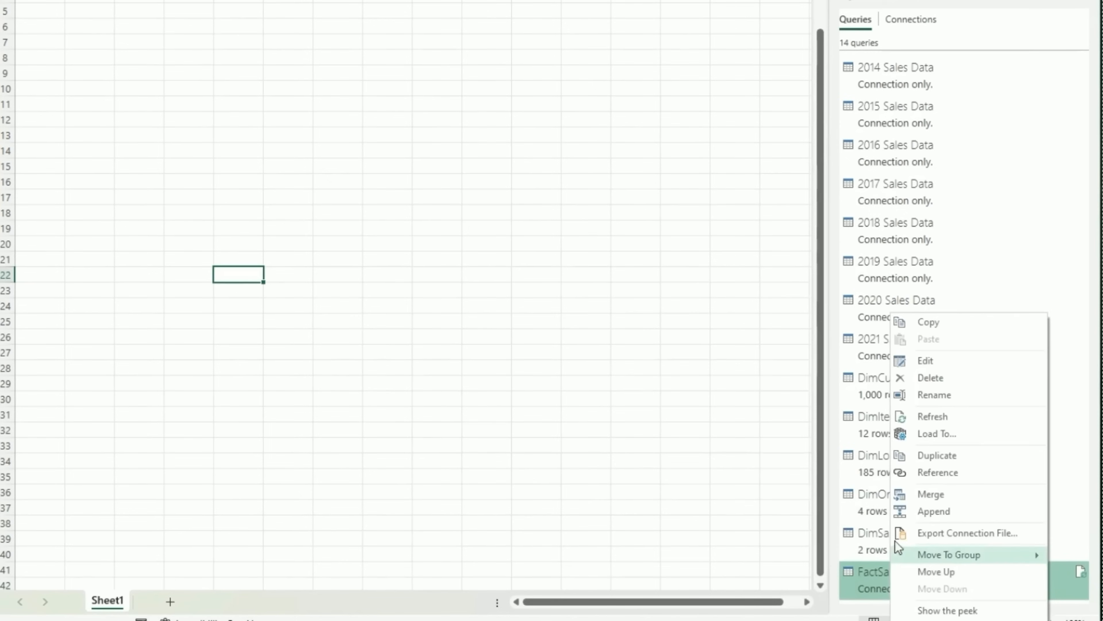
click(929, 435)
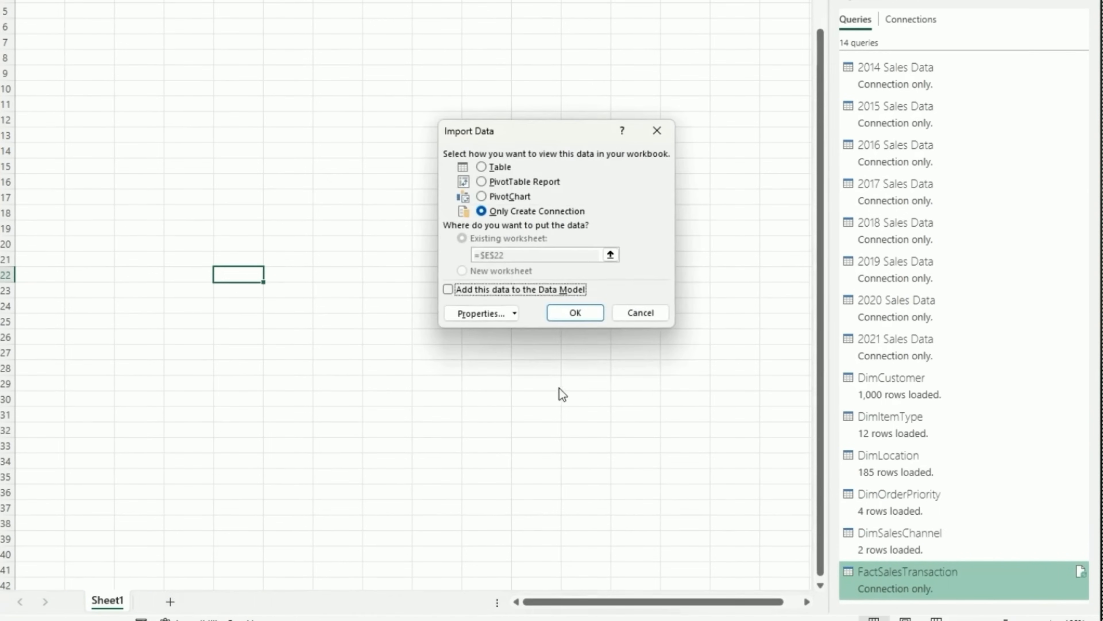
click(513, 291)
click(571, 312)
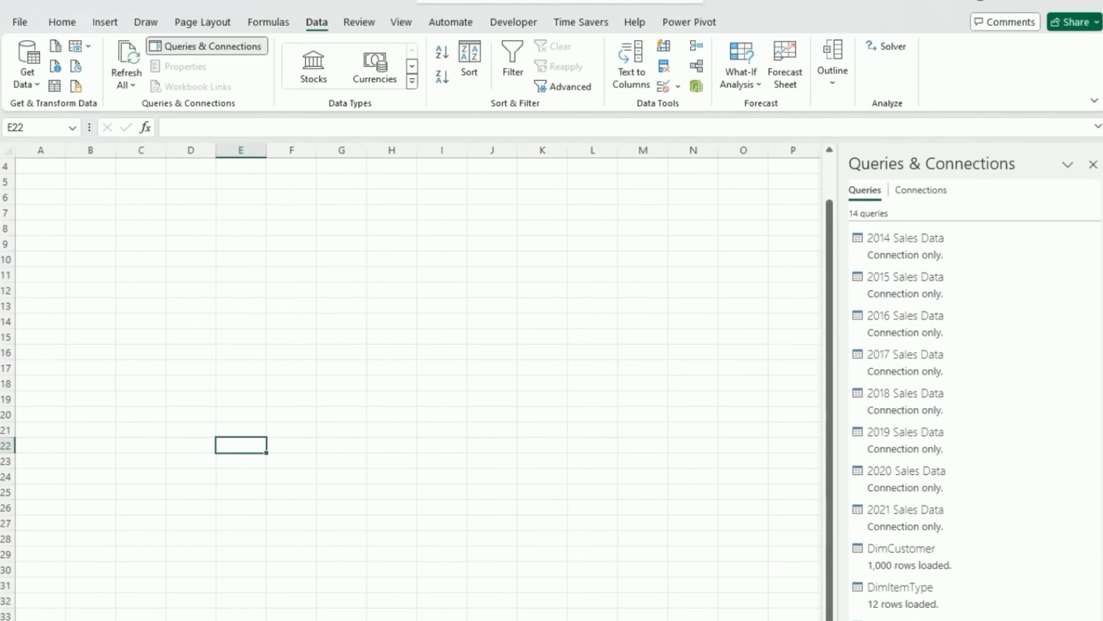
Check in Excel's COM Add-ins list whether Microsoft Power Pivot for Excel is enabled.
click(159, 311)
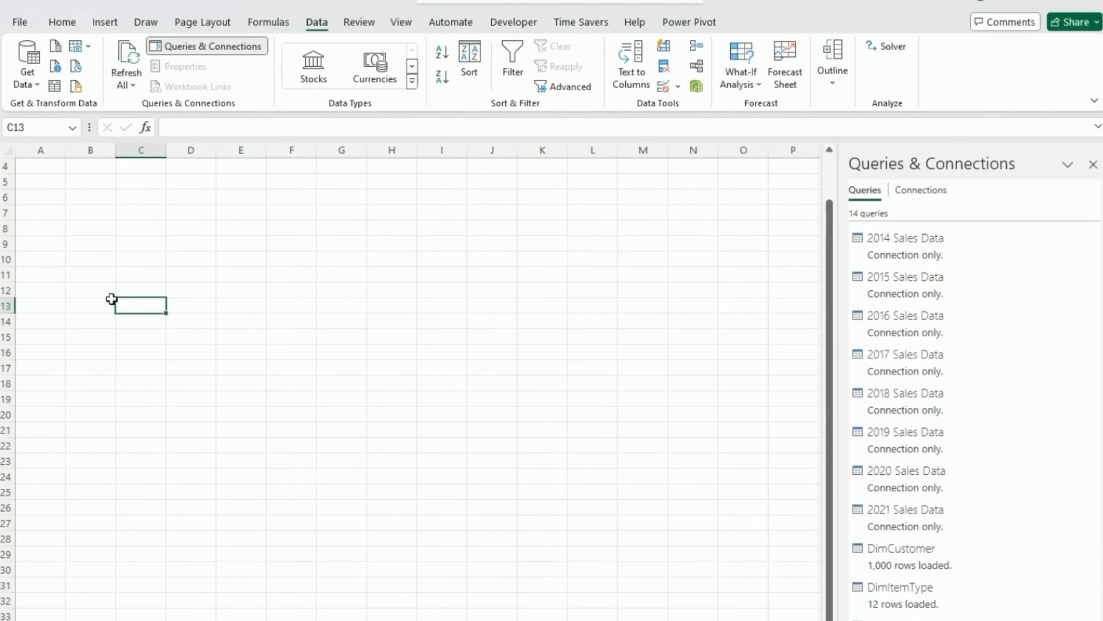
click(30, 26)
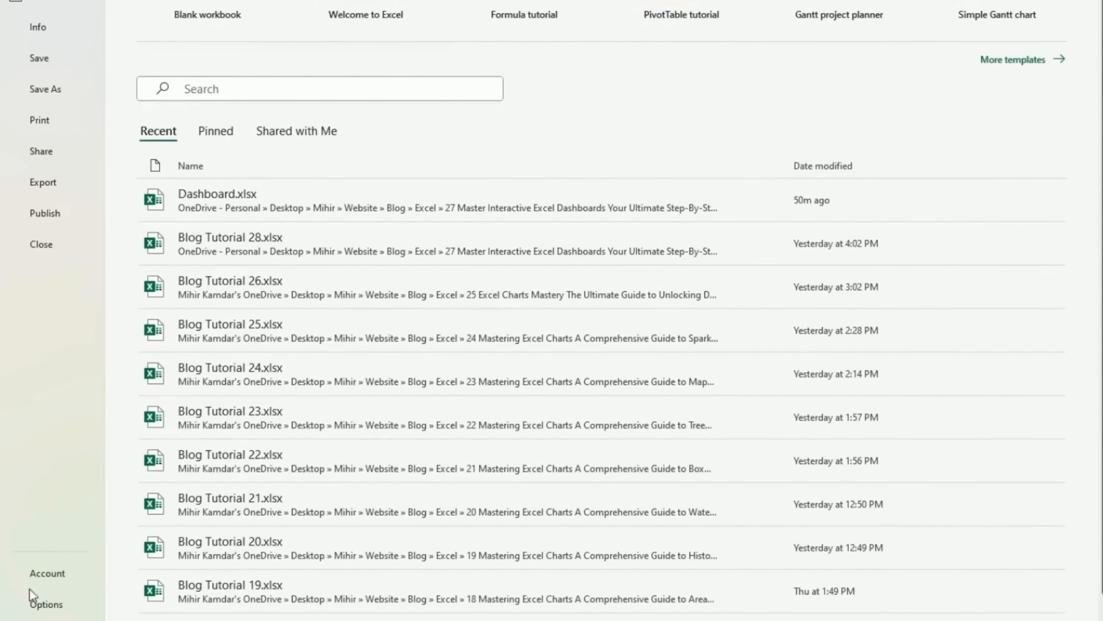
click(39, 604)
click(269, 236)
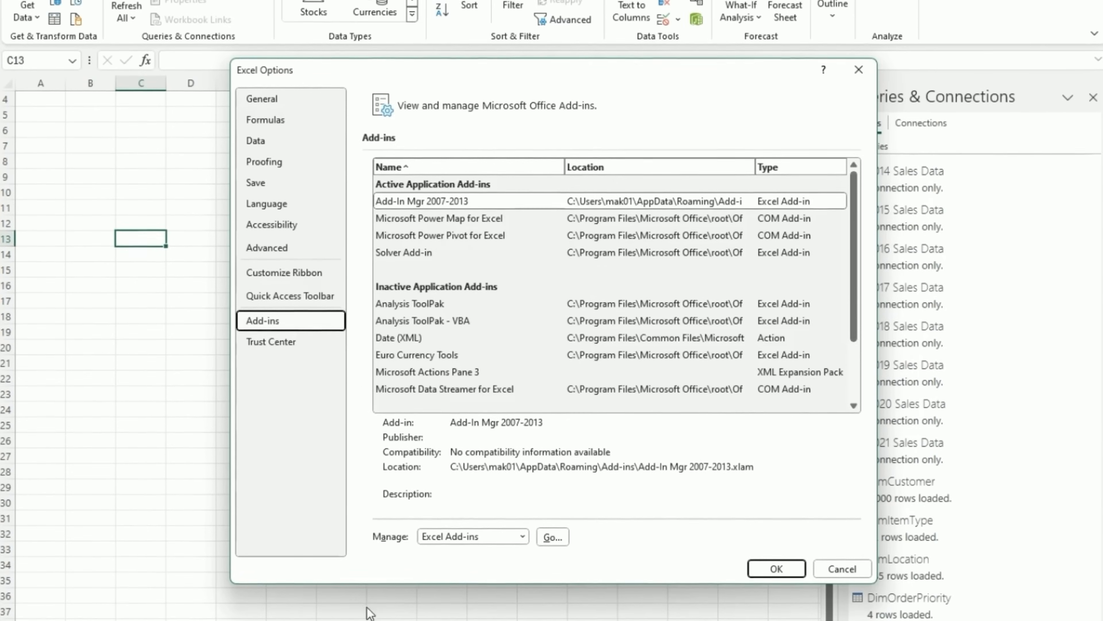
click(452, 536)
click(454, 567)
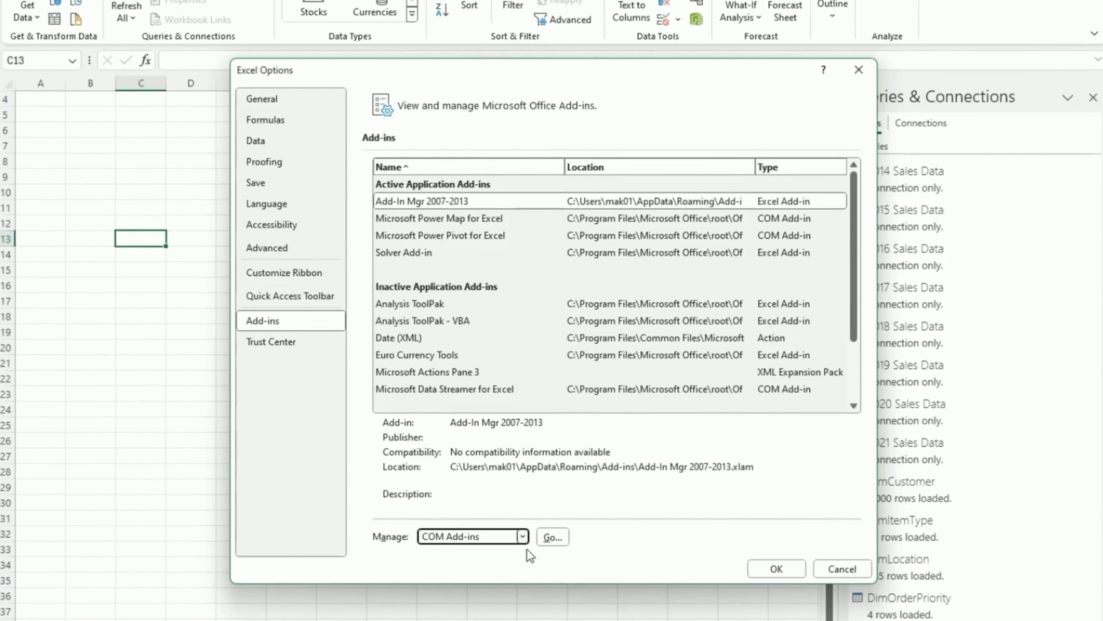
click(552, 537)
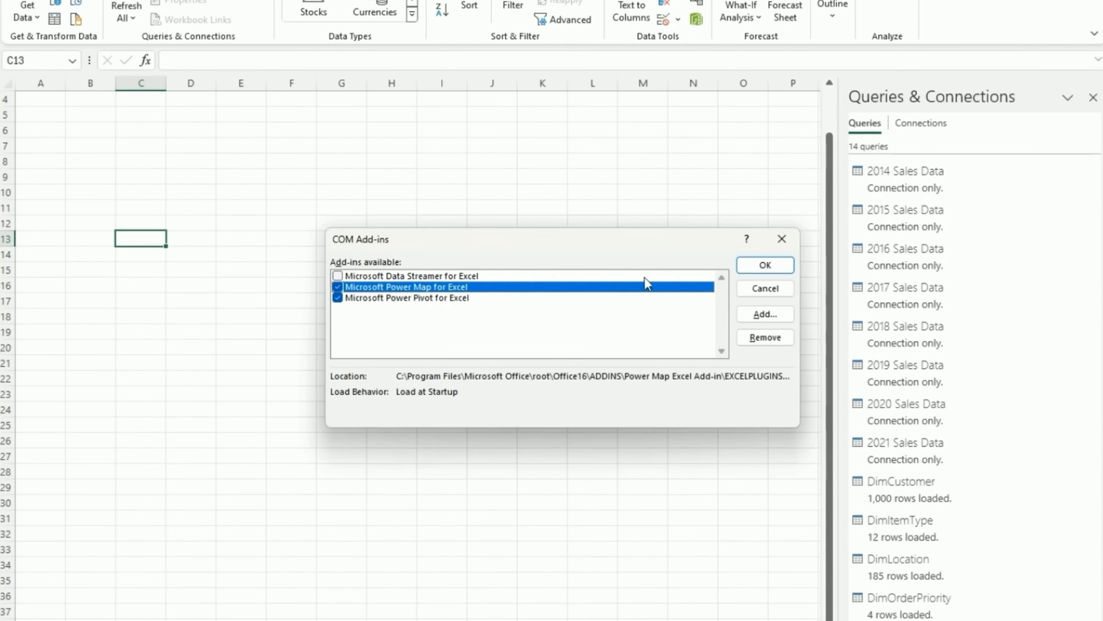
click(754, 265)
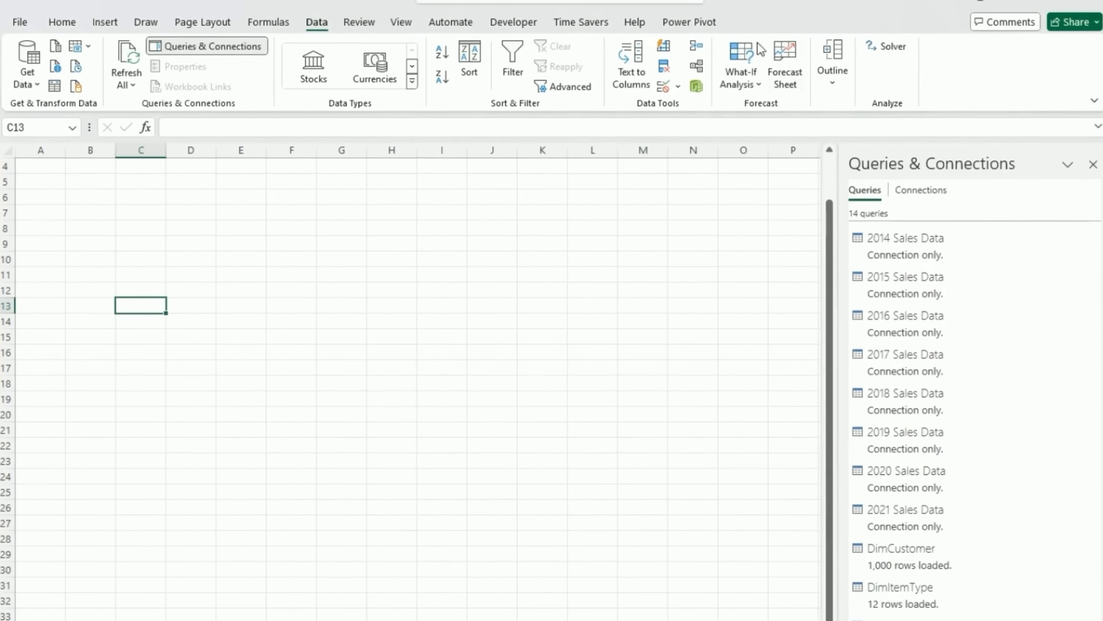
Open the Data Model in Power Pivot and show its tables in Diagram View.
click(707, 24)
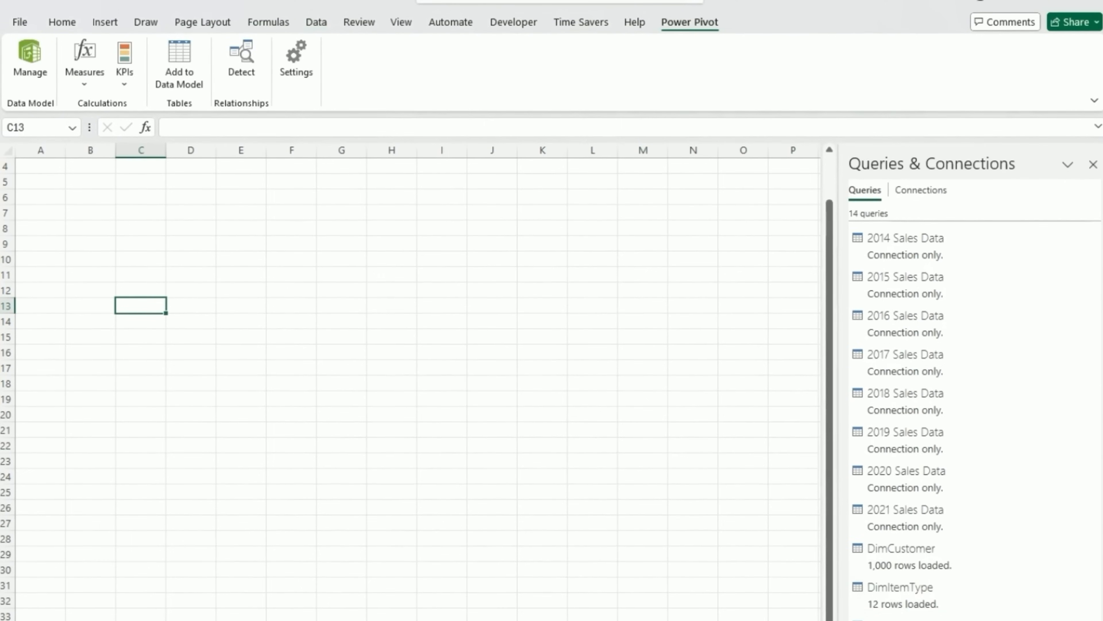
click(35, 65)
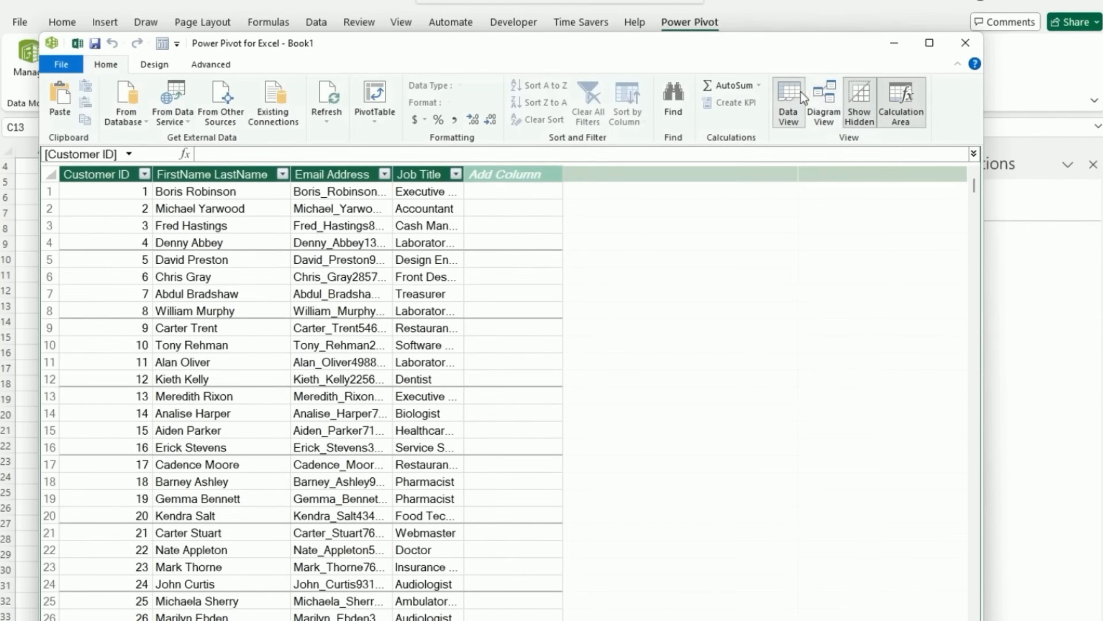
click(823, 101)
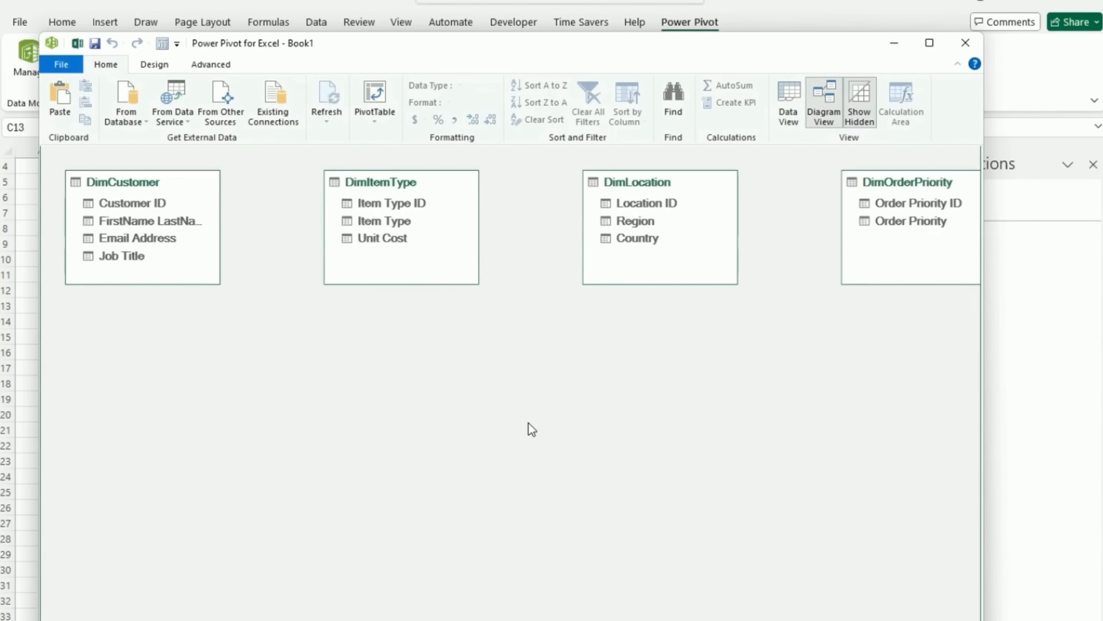
ctrl+scroll(528, 423, down, 3)
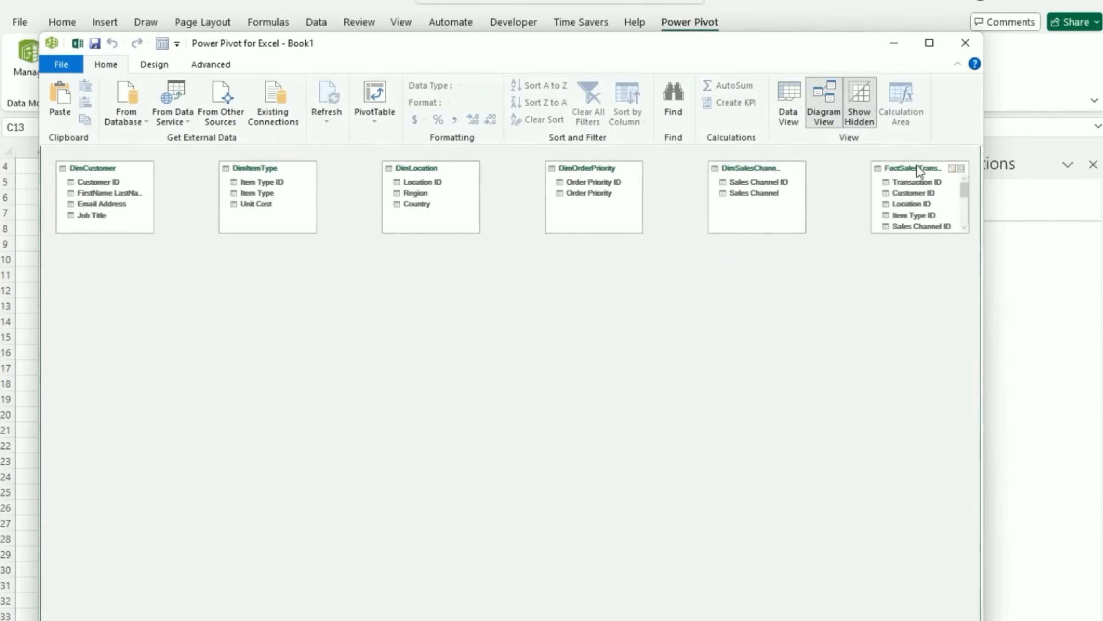
Enlarge FactSalesTransaction to show all fields and arrange the tables around it: DimItemType and DimCustomer left, DimLocation and DimOrderPriority right, DimSalesChannel below.
drag(911, 168, 367, 279)
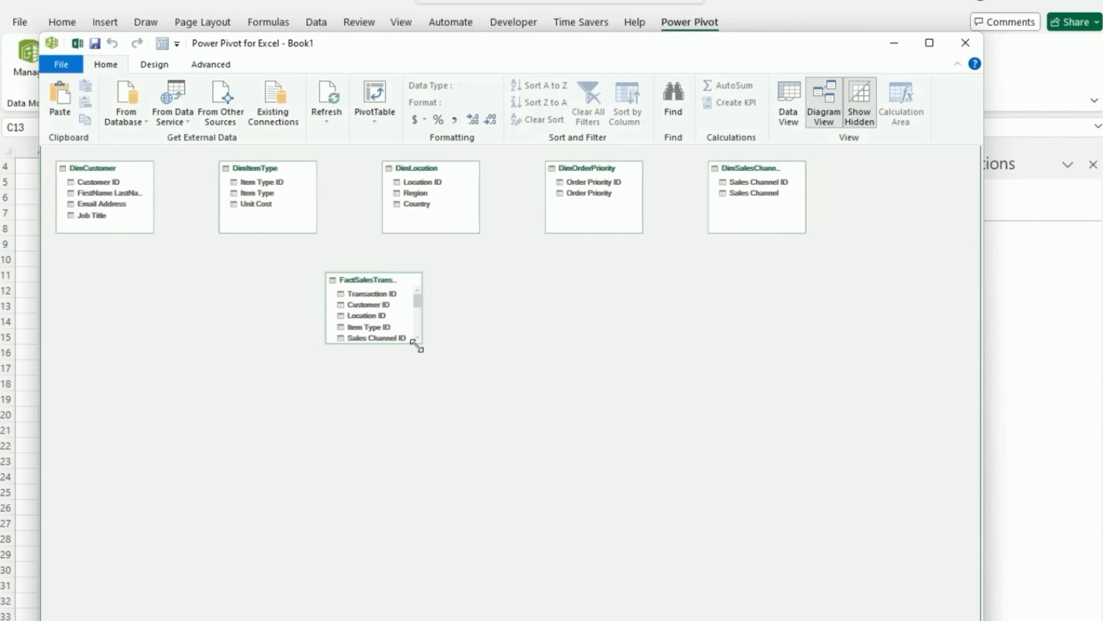
drag(417, 345, 449, 461)
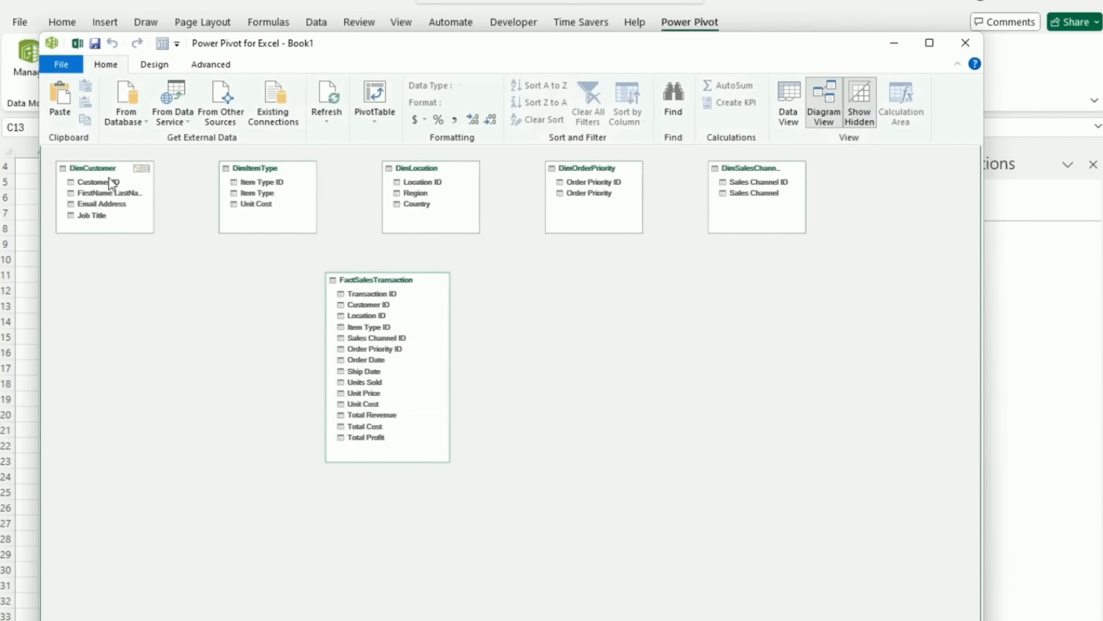
drag(98, 169, 220, 416)
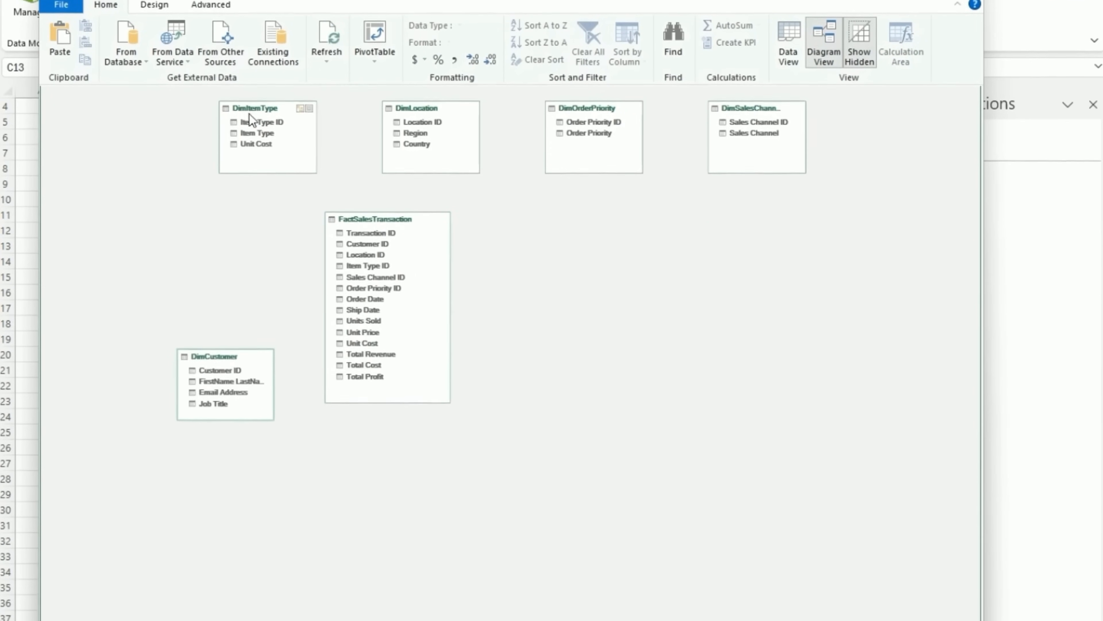
drag(235, 159, 208, 267)
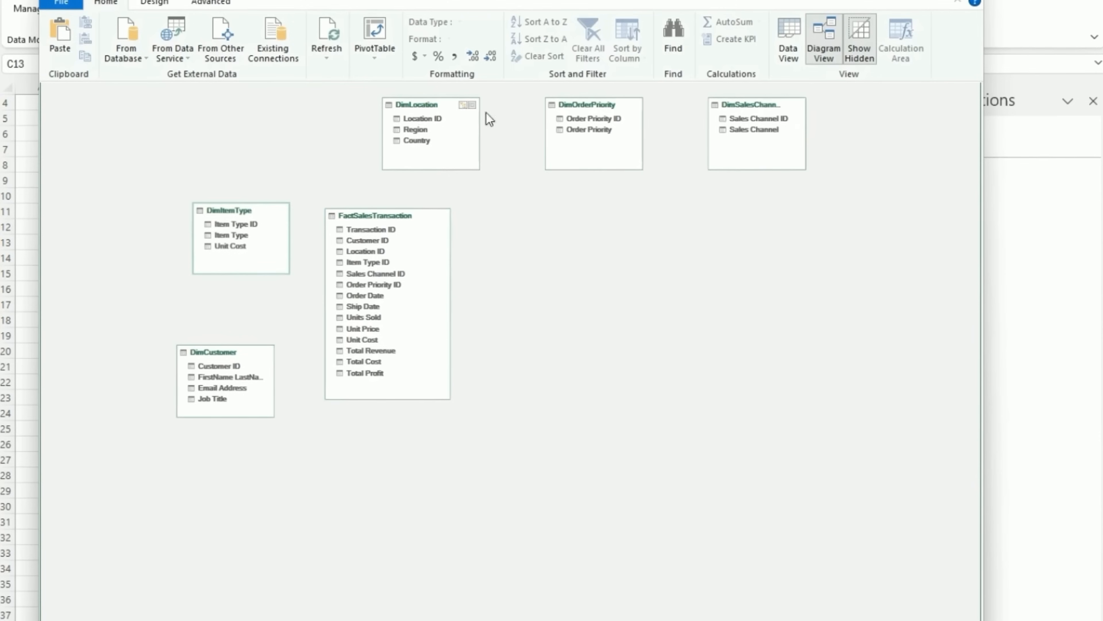
drag(599, 105, 572, 284)
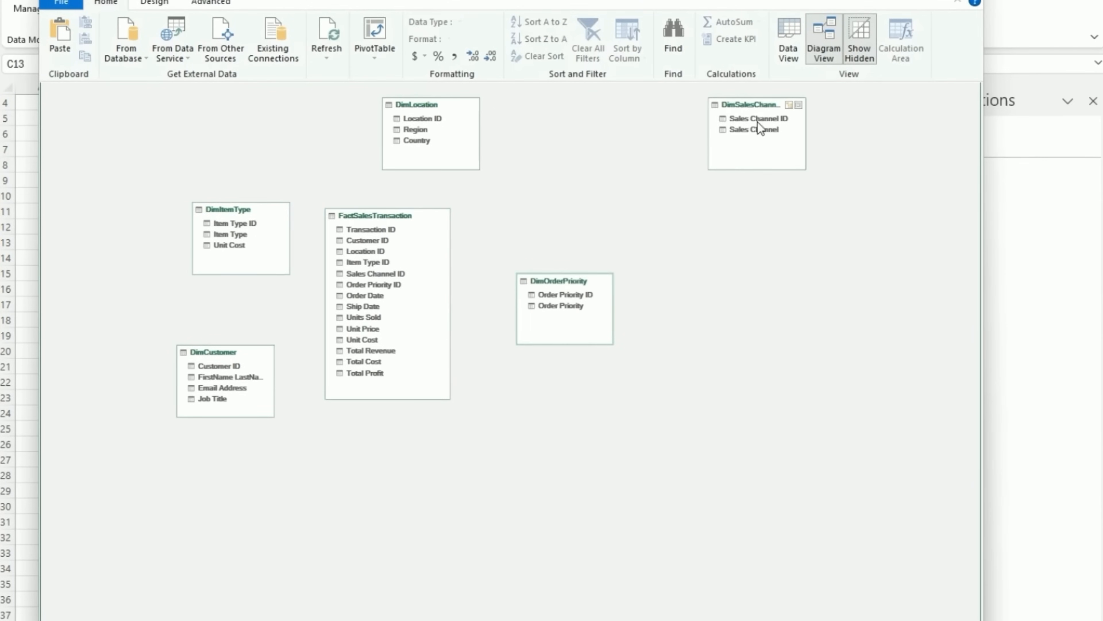
drag(759, 108, 474, 486)
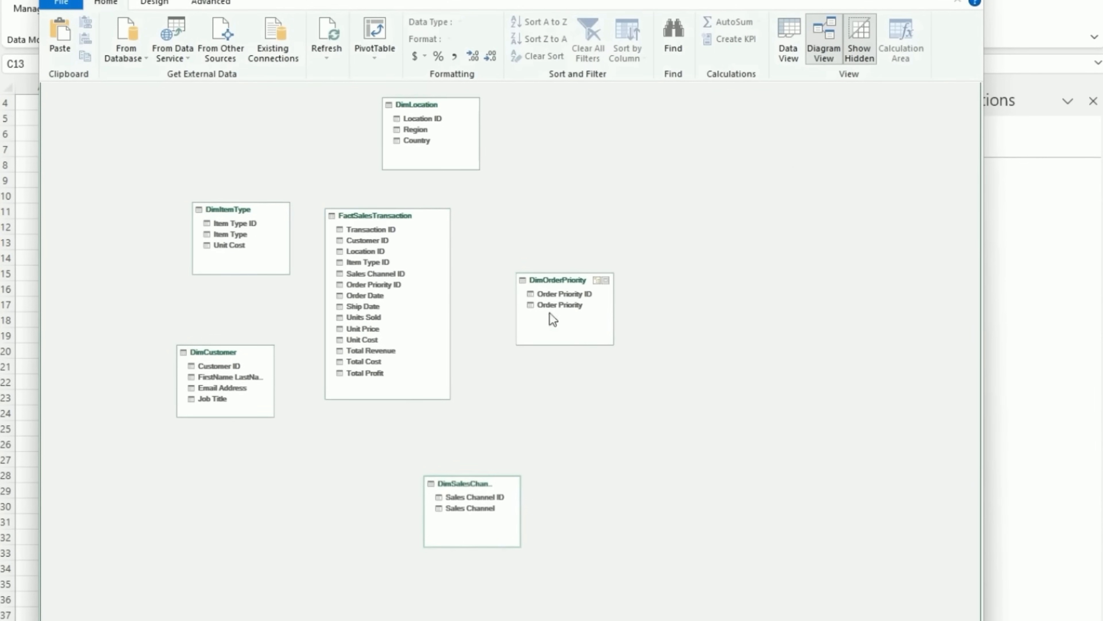
drag(545, 293, 543, 296)
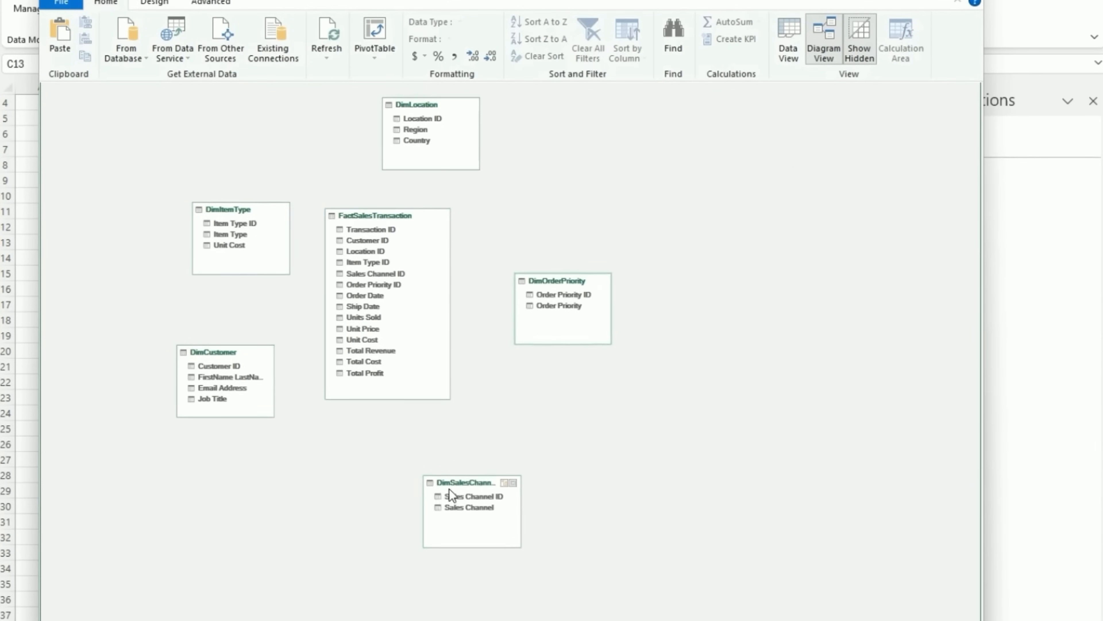
drag(451, 492, 415, 478)
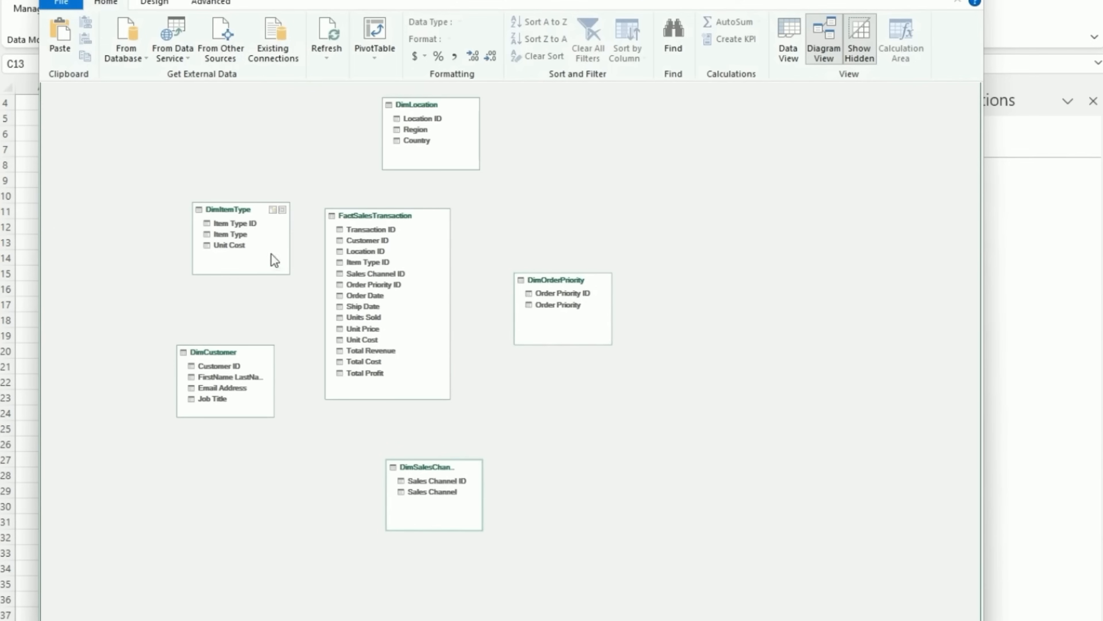
drag(436, 108, 498, 139)
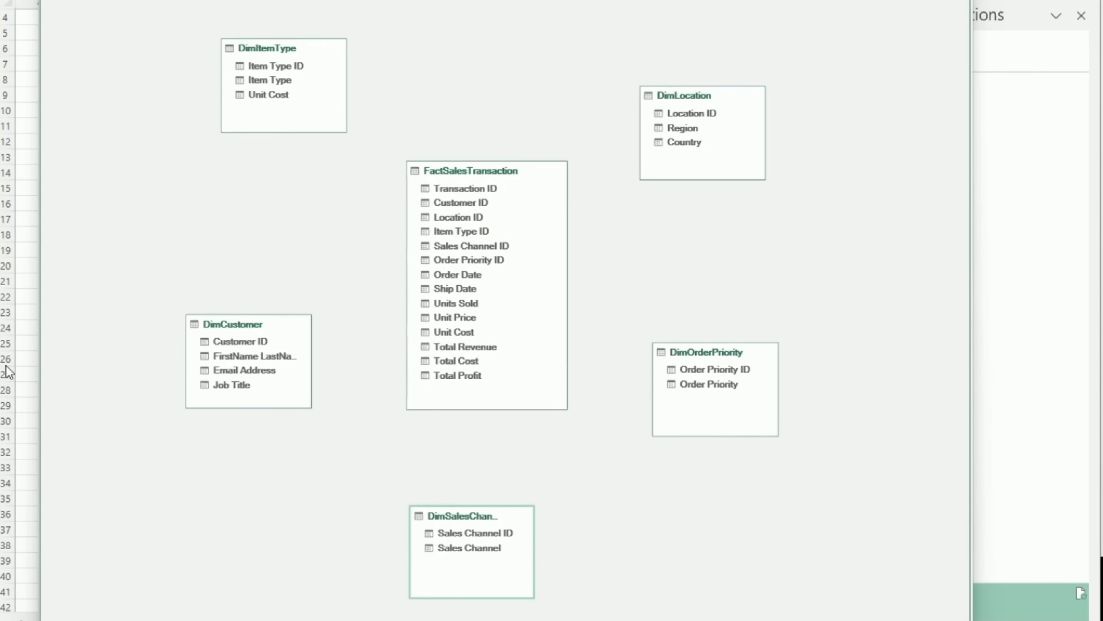
Relate FactSalesTransaction's Customer ID to DimCustomer's Customer ID and reposition DimCustomer to check the connecting line.
click(473, 206)
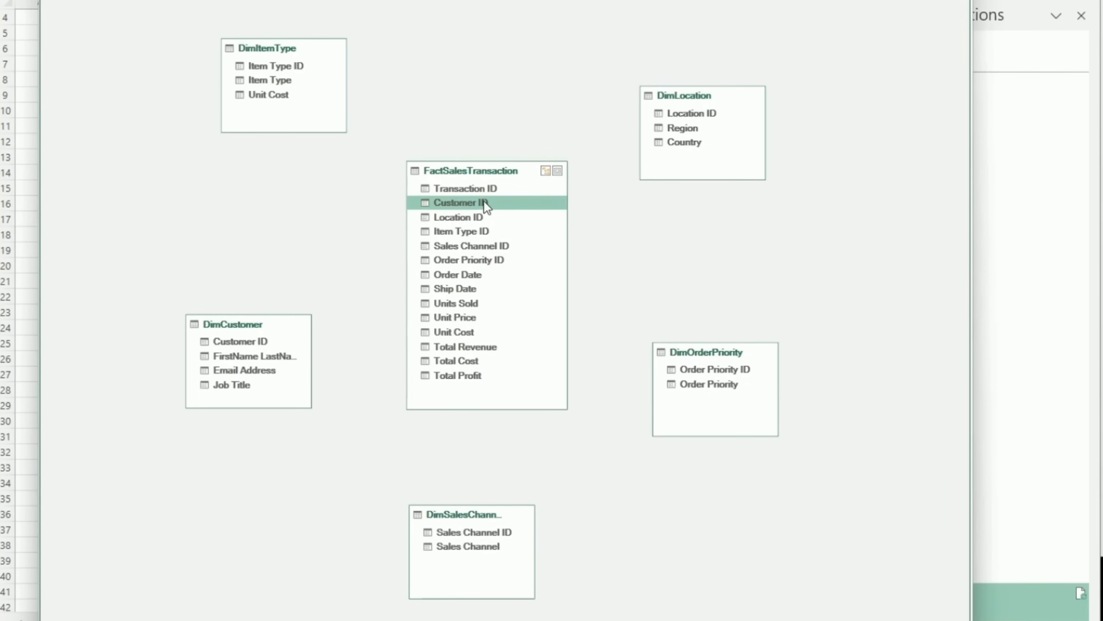
drag(430, 208, 220, 286)
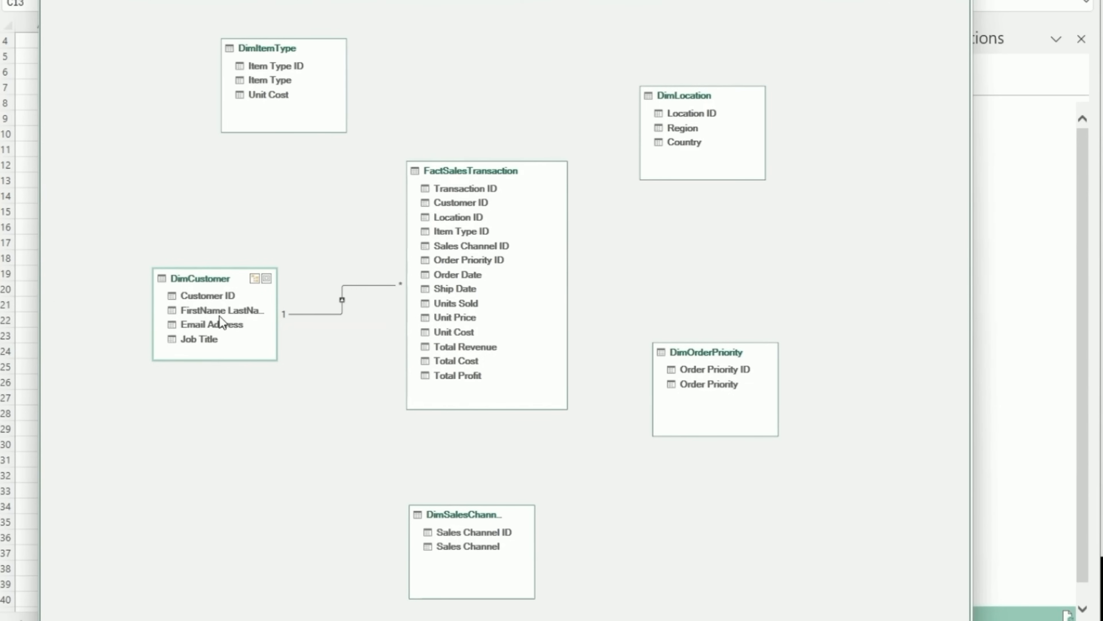
drag(221, 277, 227, 289)
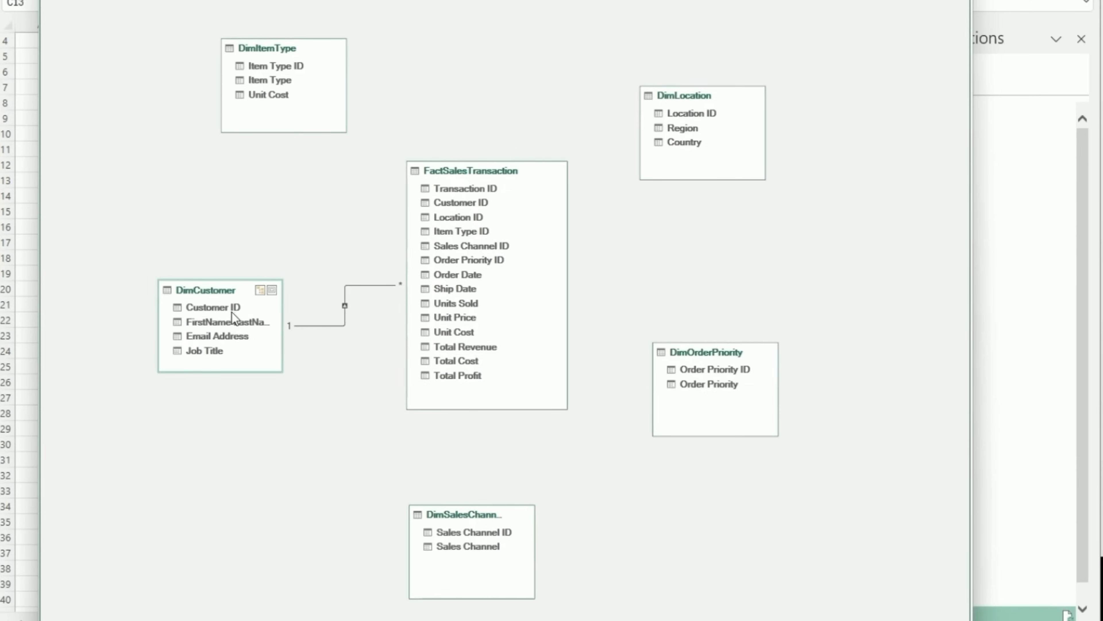
click(314, 327)
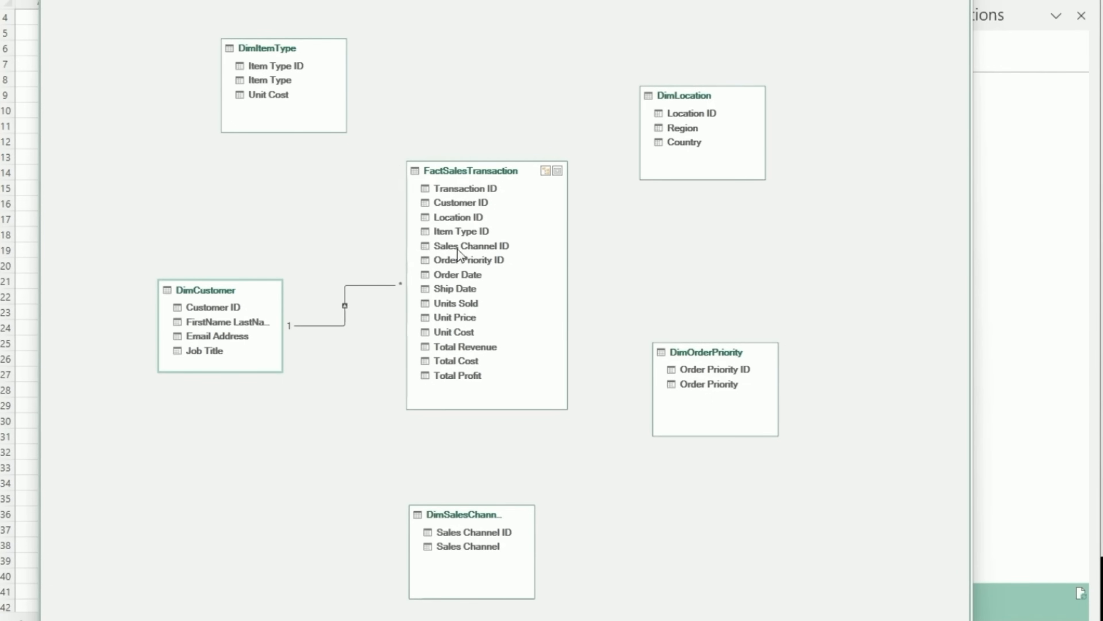
Relate FactSalesTransaction's Item Type ID, Location ID, Order Priority ID and Sales Channel ID to the matching ID fields in their dimension tables.
drag(480, 231, 299, 66)
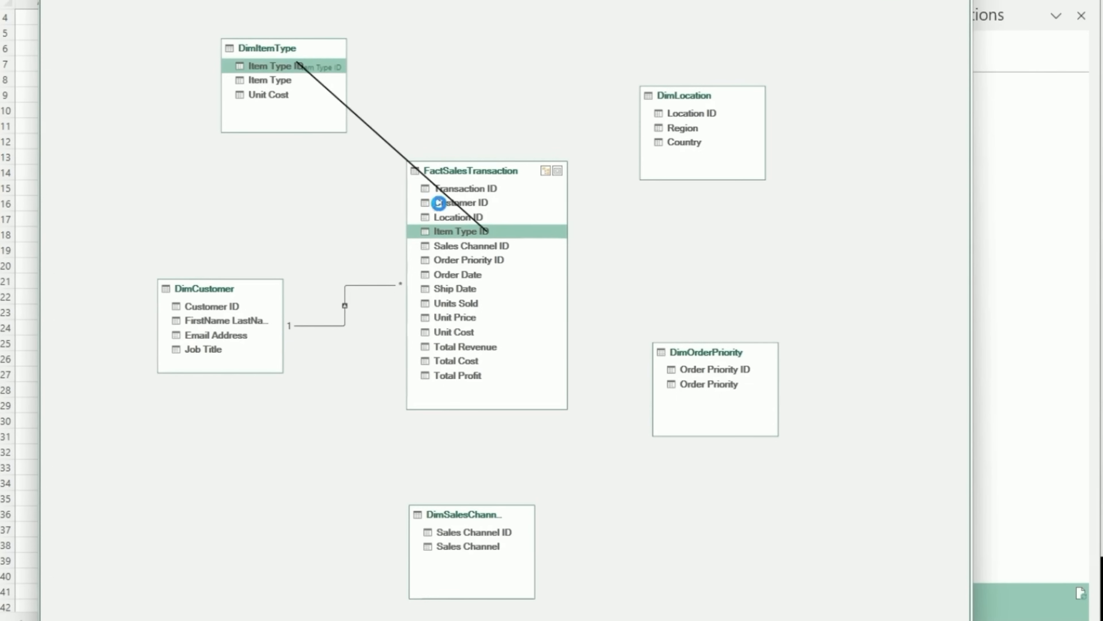
drag(472, 216, 677, 115)
drag(478, 260, 683, 373)
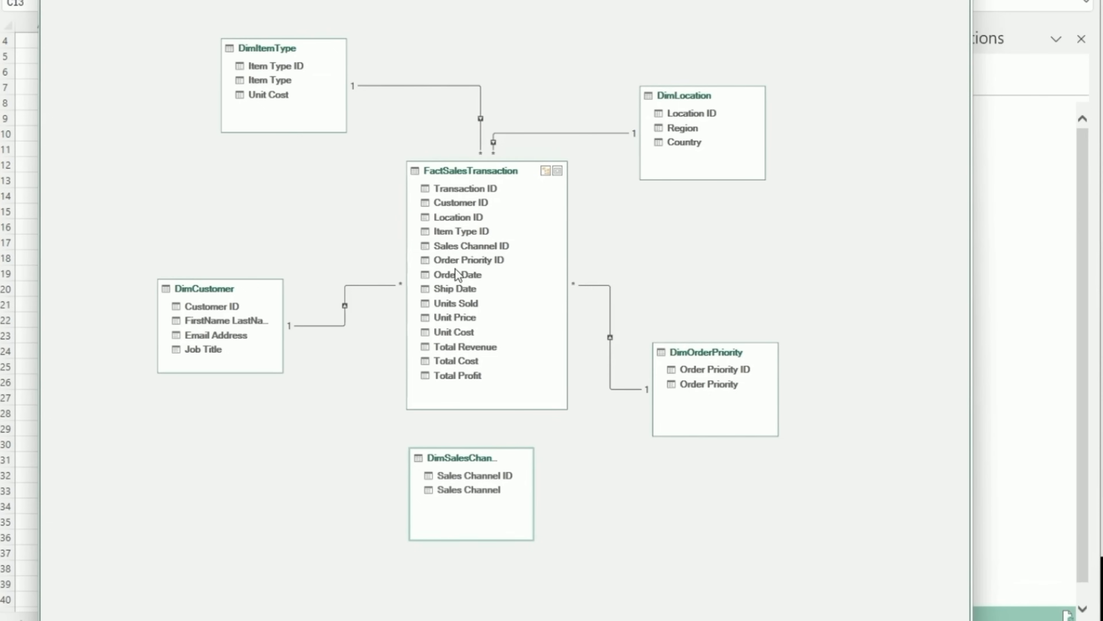
drag(458, 248, 464, 477)
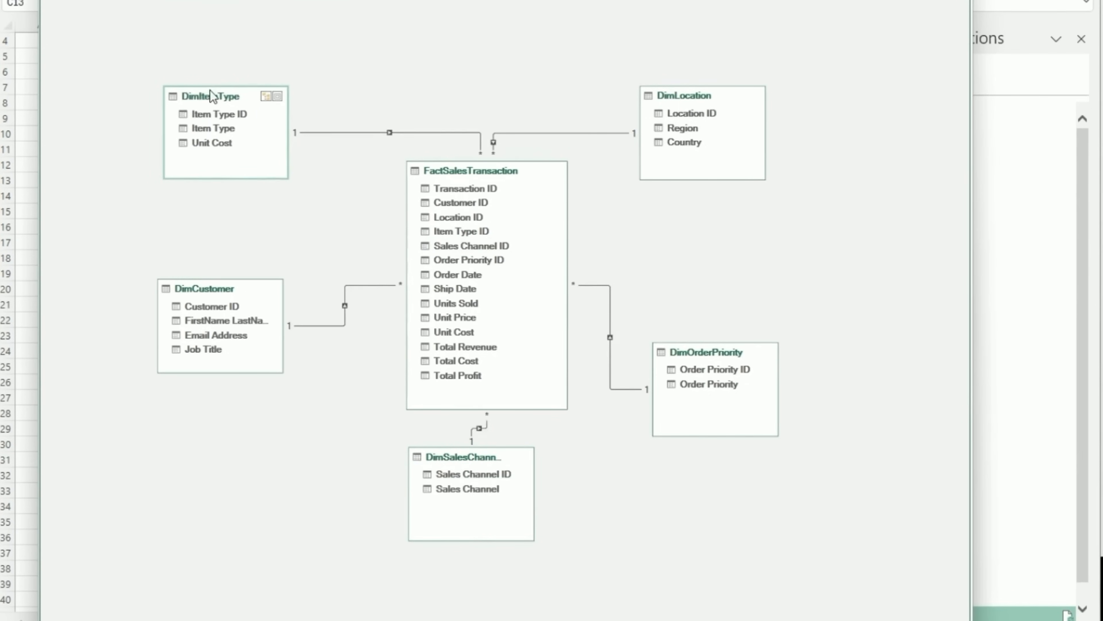
Reposition DimItemType, DimLocation, DimOrderPriority and DimCustomer evenly around FactSalesTransaction to tidy the star schema.
drag(212, 97, 251, 63)
drag(731, 130, 731, 101)
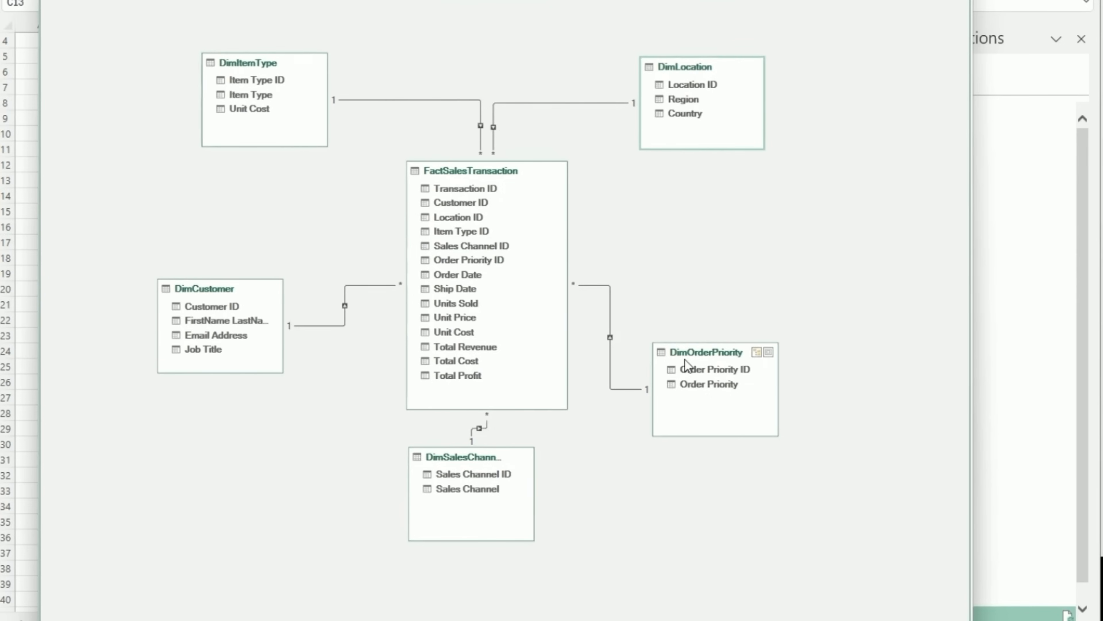
drag(692, 353, 688, 309)
drag(199, 290, 227, 274)
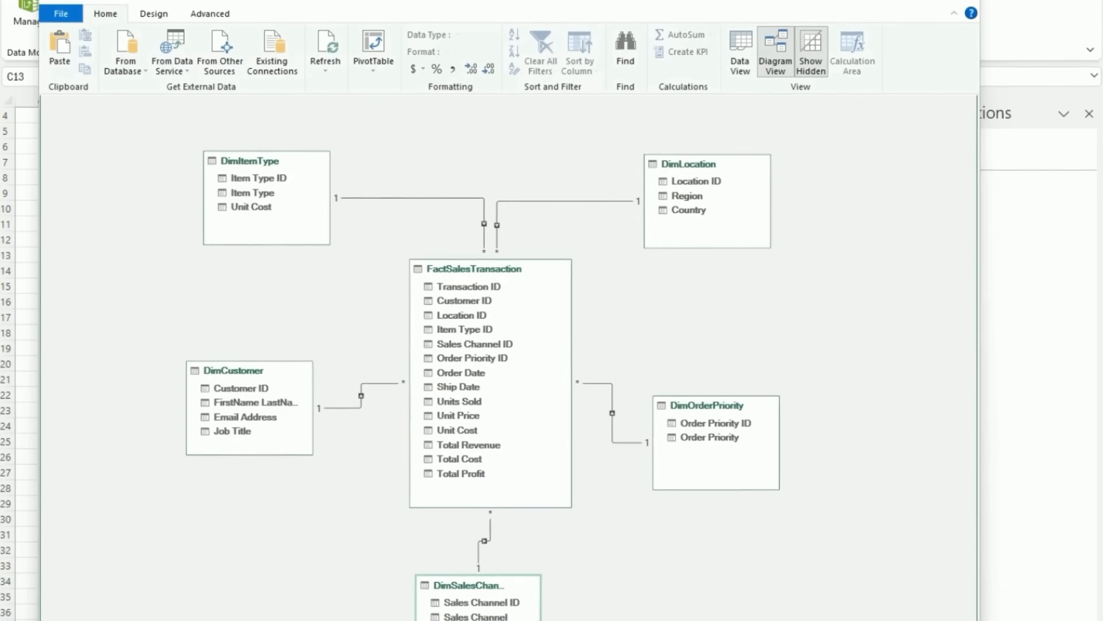
Show FactSalesTransaction in Data View and add the measure Revenue:=SUM([Total Revenue]) in the calculation area below Sales Channel ID.
click(742, 104)
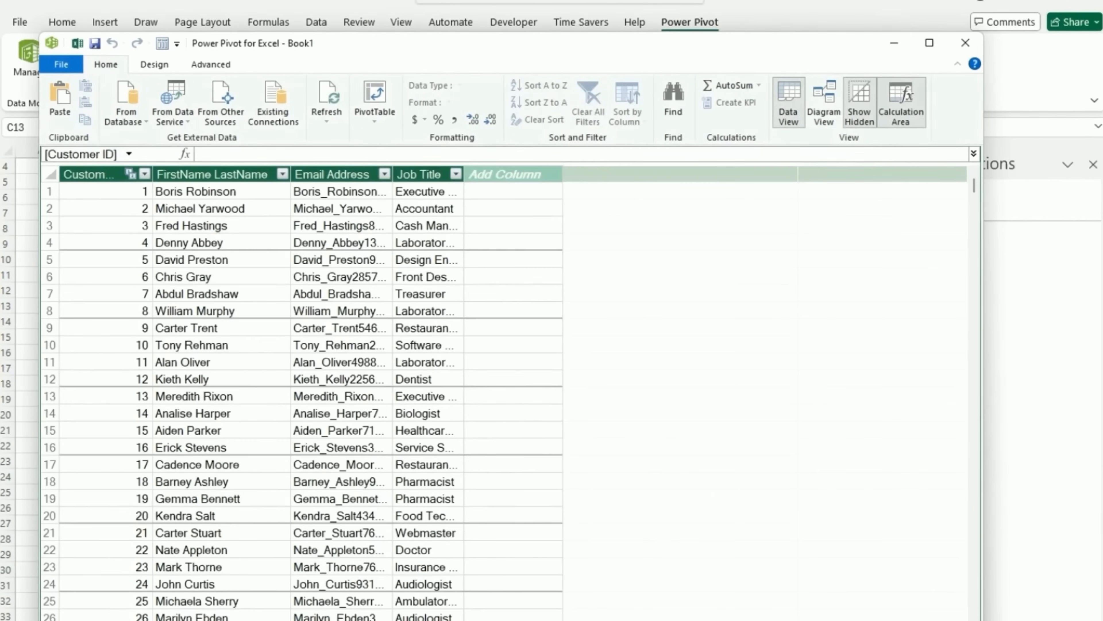
click(454, 617)
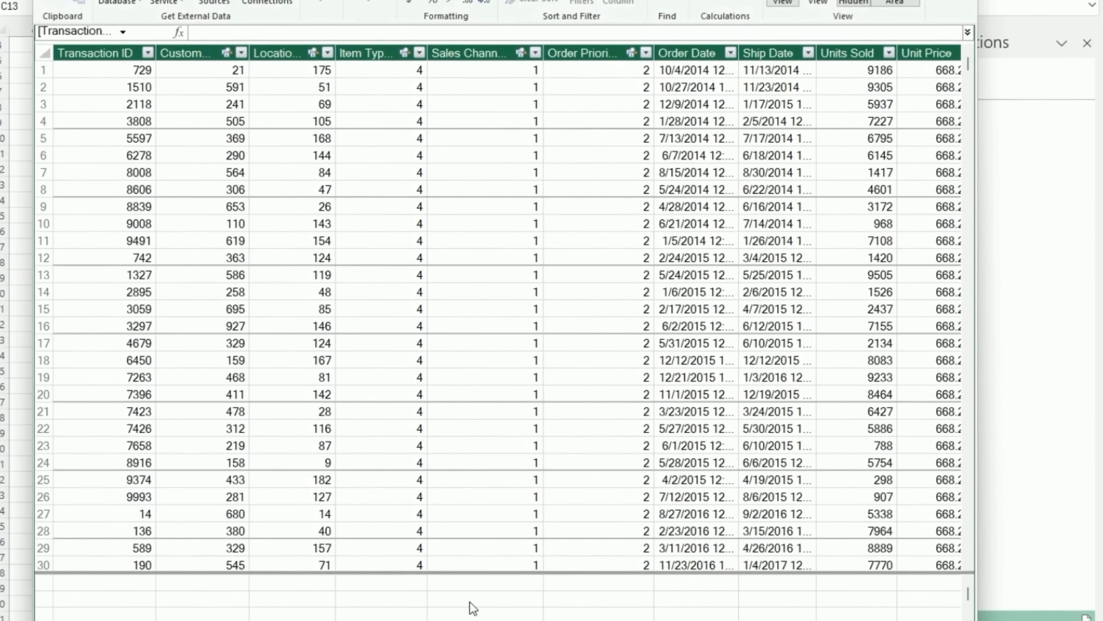
click(469, 602)
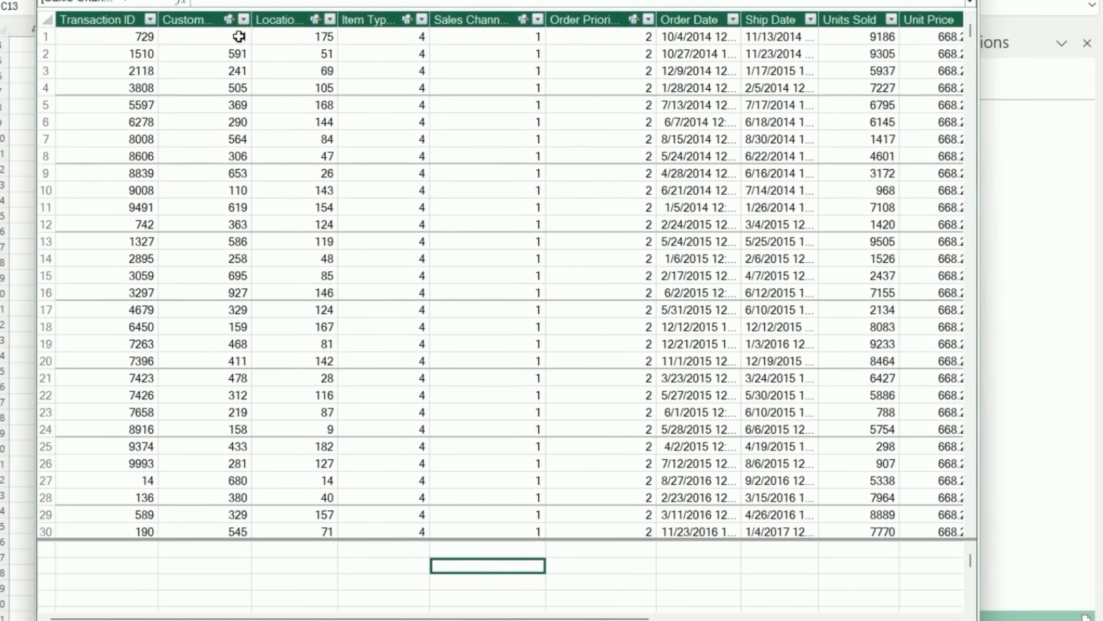
click(233, 4)
text(Re)
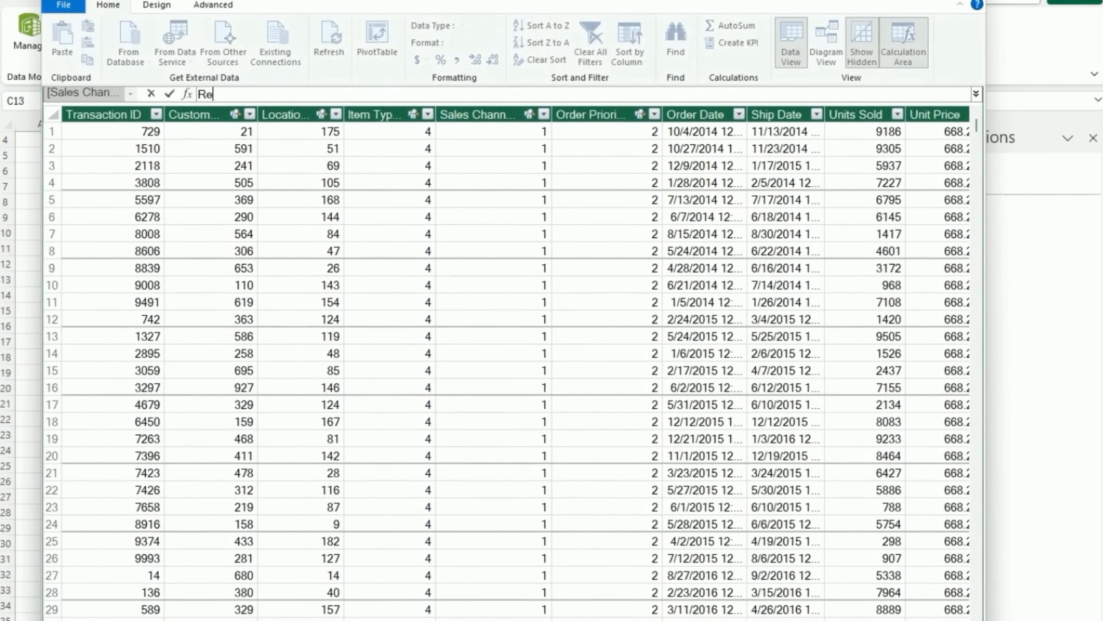
text(venue: SUM([Total Revenue)
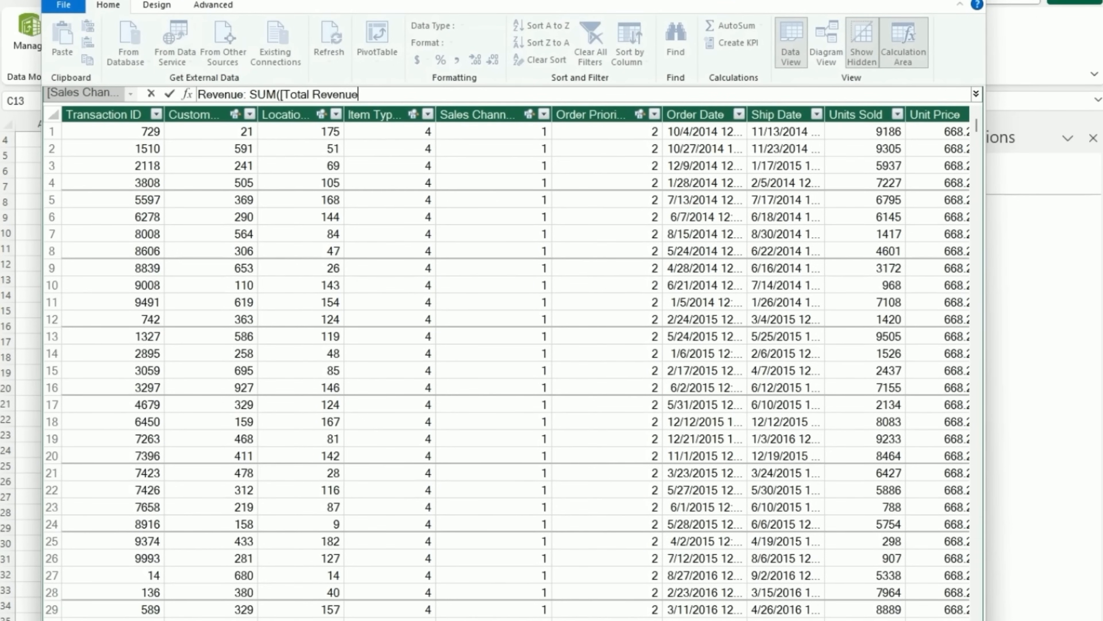
text(]))
click(247, 94)
text(=)
key(Return)
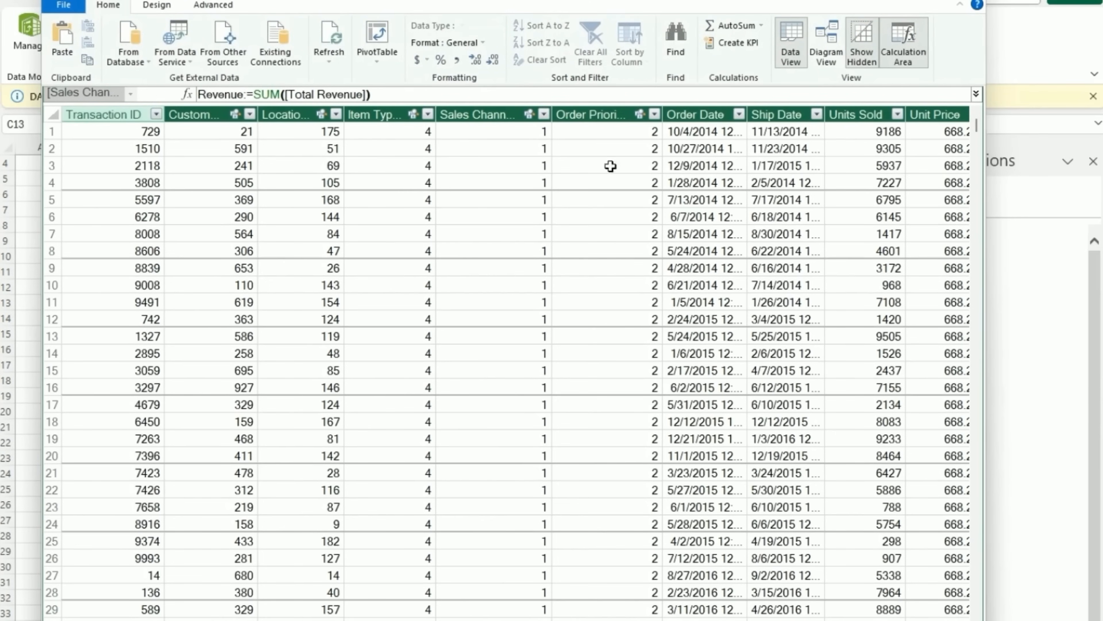
Widen the Sales Channel ID column and format the Revenue measure as $ English (United States) currency without decimals.
double_click(552, 114)
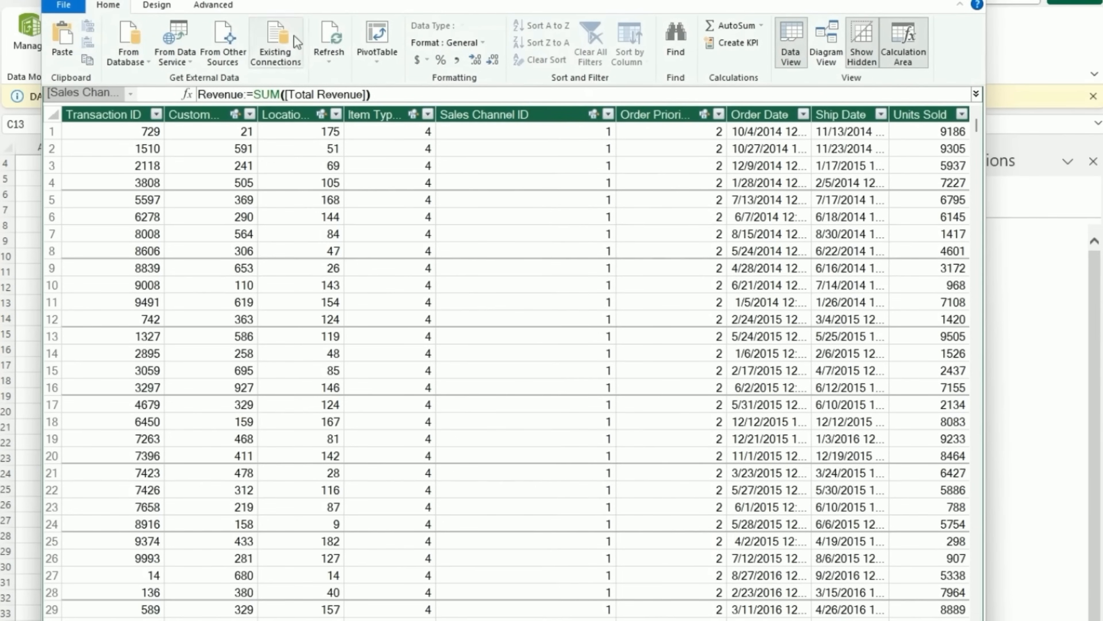
click(417, 60)
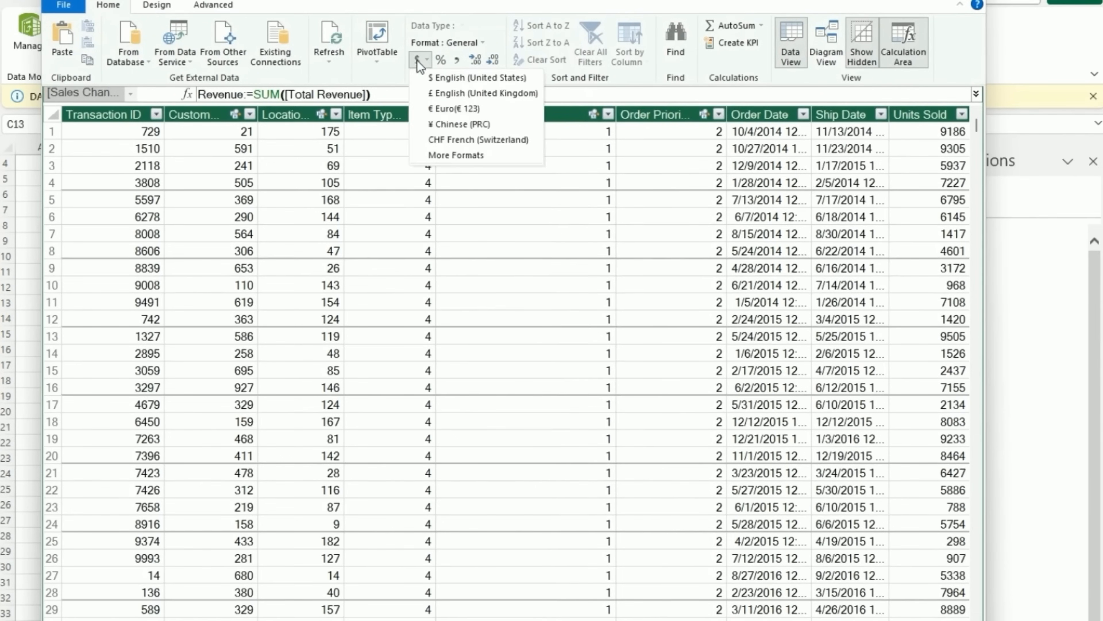
click(435, 82)
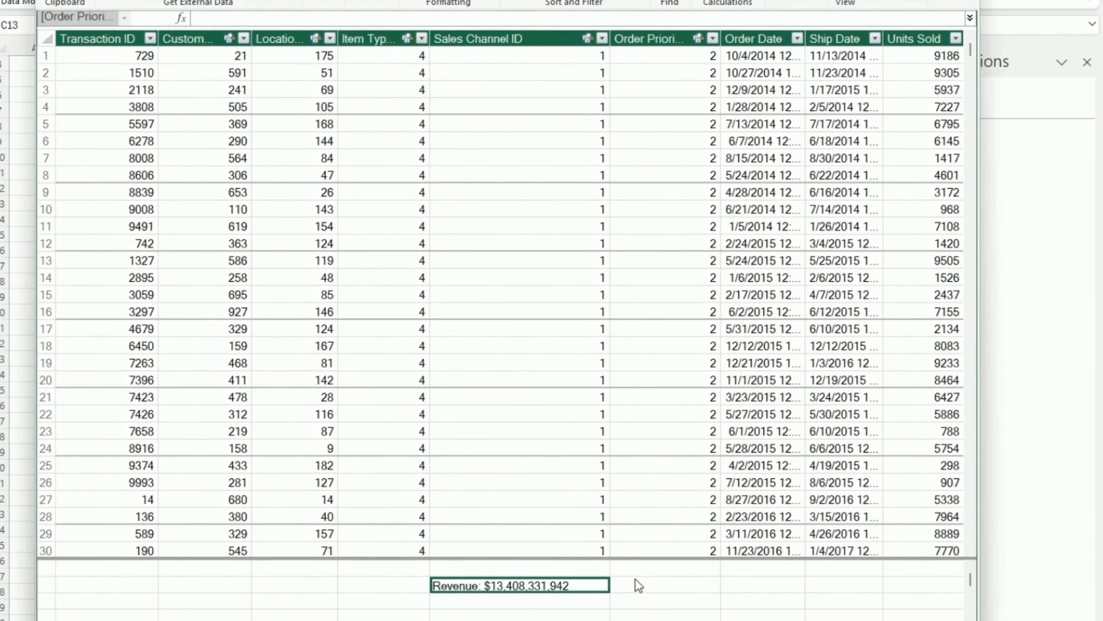
Add the measure Number of Orders:=COUNT(FactSalesTransaction[Transaction ID]) in the calculation area cell beside Revenue, below Order Priority ID.
click(635, 585)
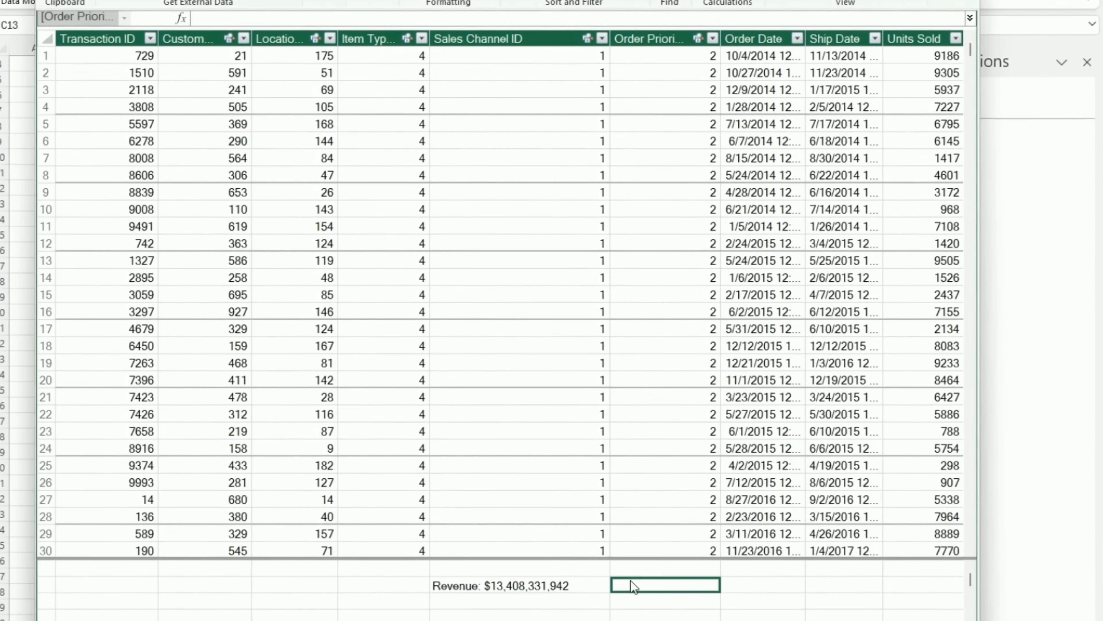
double_click(636, 585)
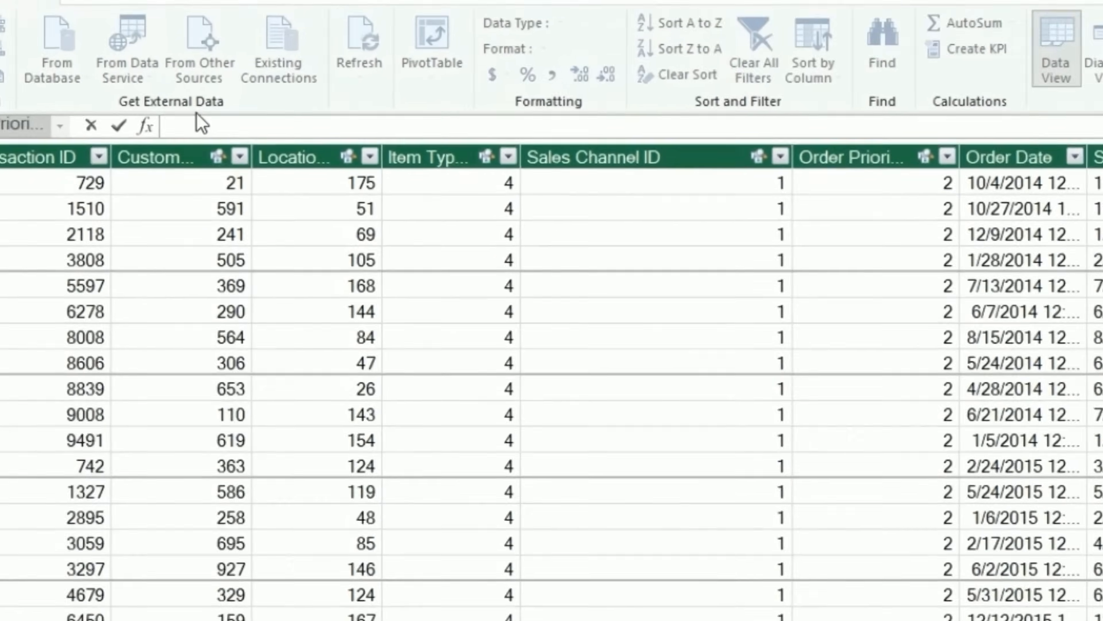
text(Number)
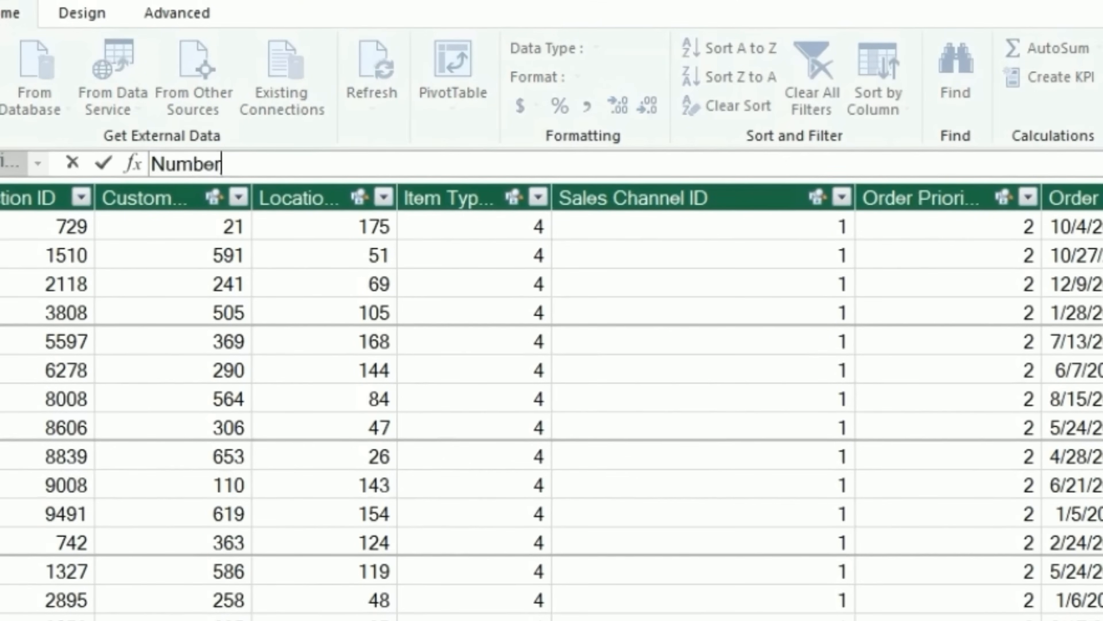
text( of Orders:)
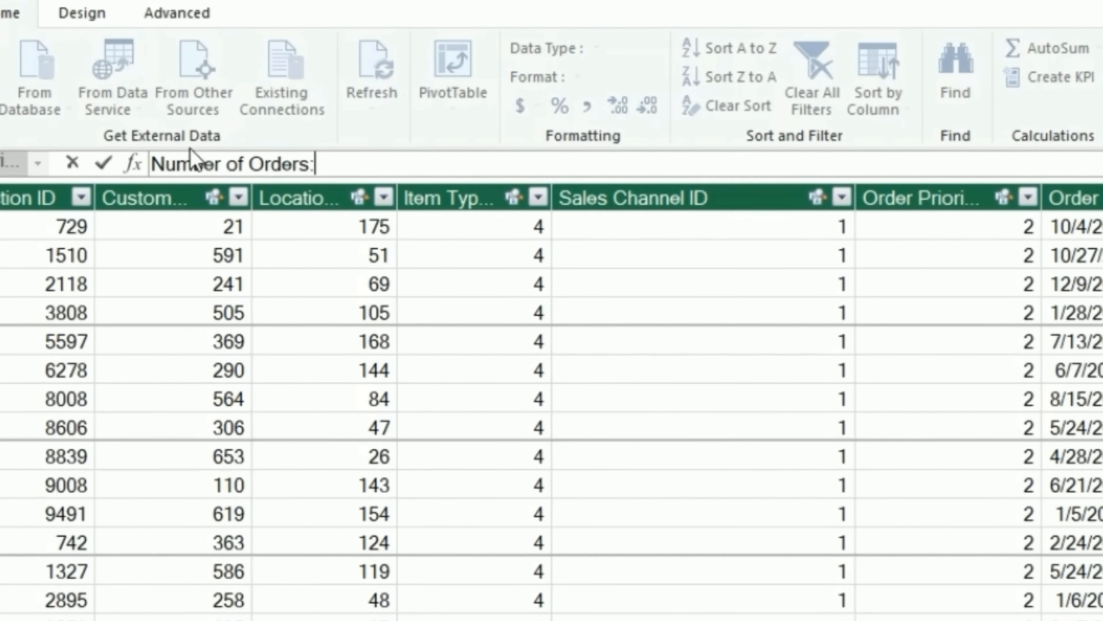
text(=)
text(COUNT(TRA)
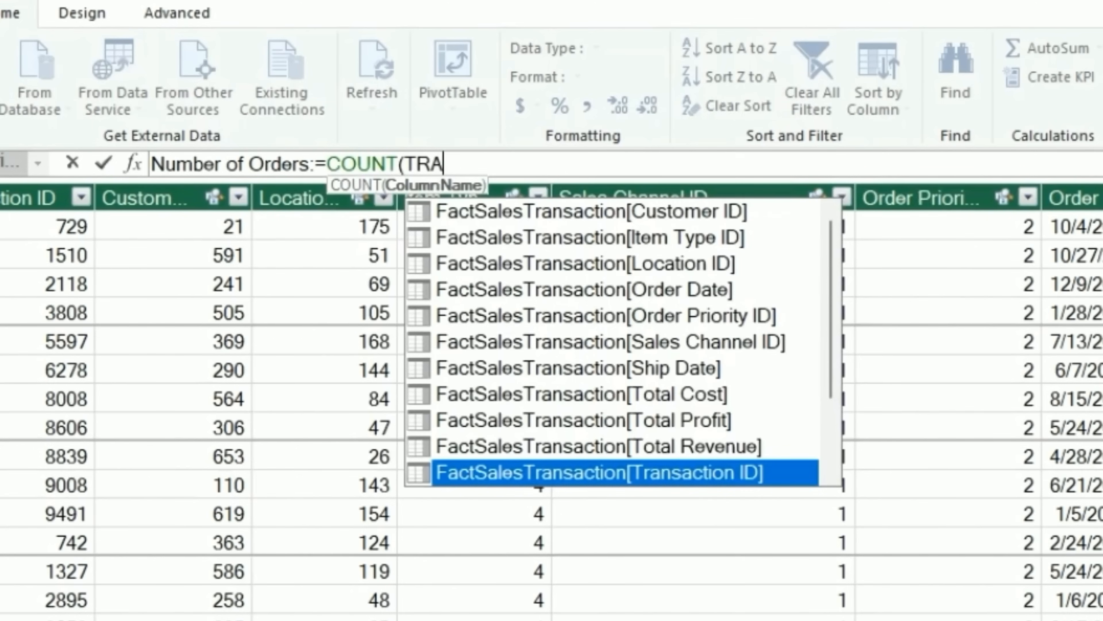
key(Tab)
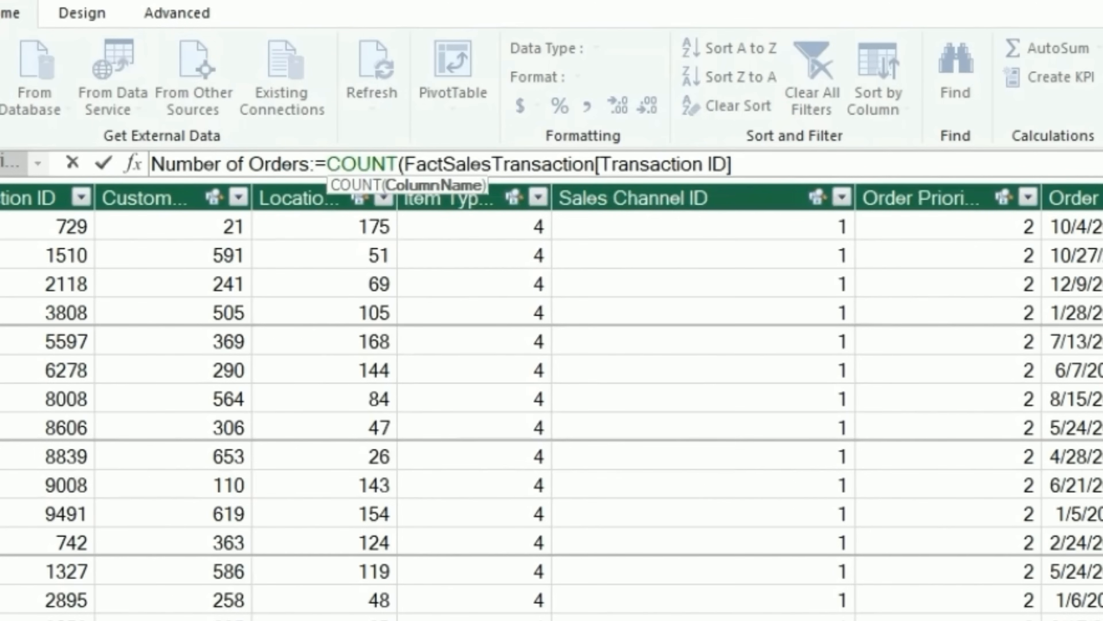
text())
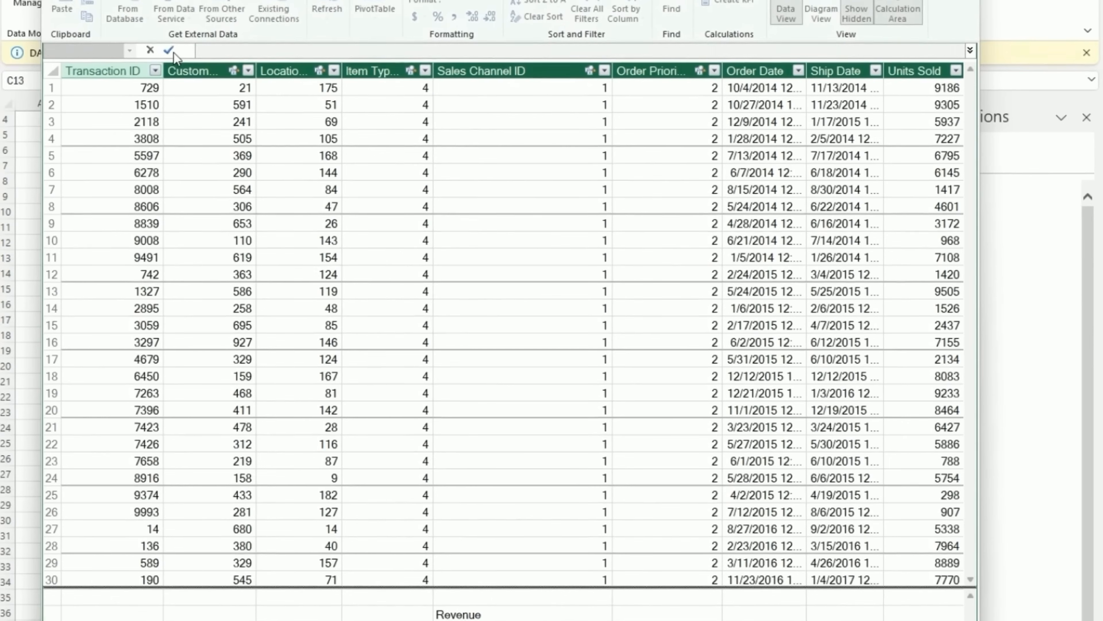
click(126, 126)
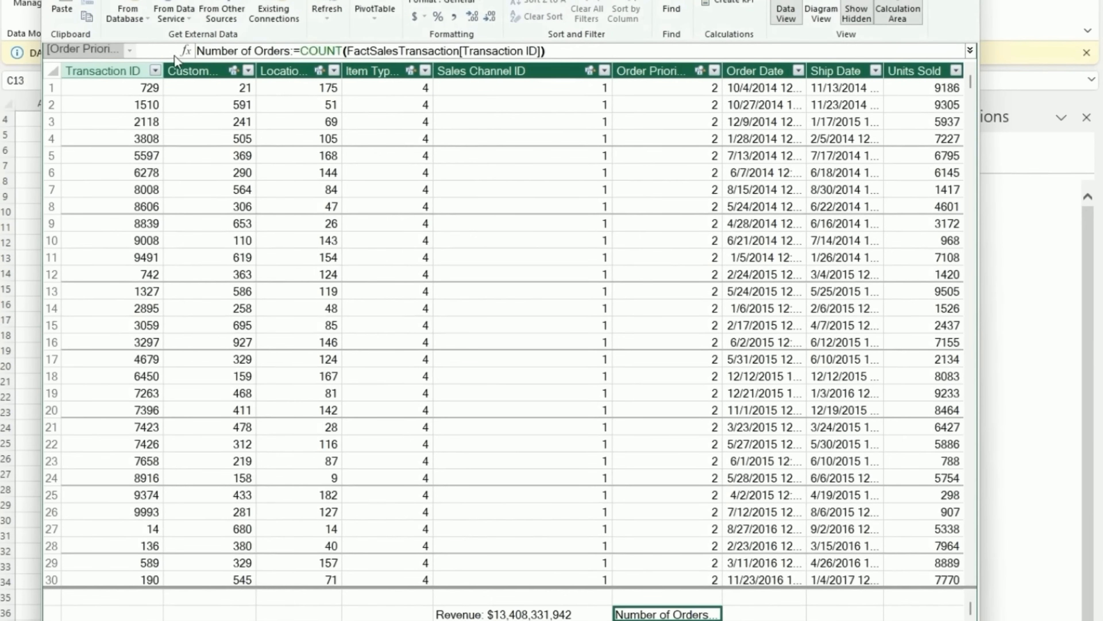
Widen the Order Priority ID column and format the Number of Orders measure with a thousands separator and no decimals.
drag(723, 73, 828, 74)
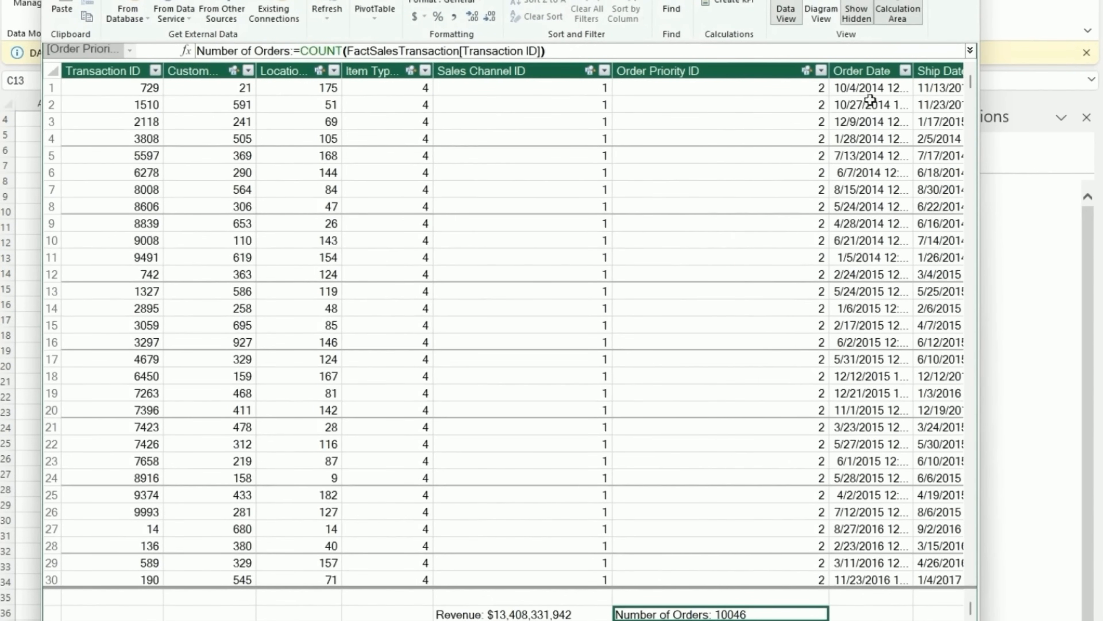
click(453, 18)
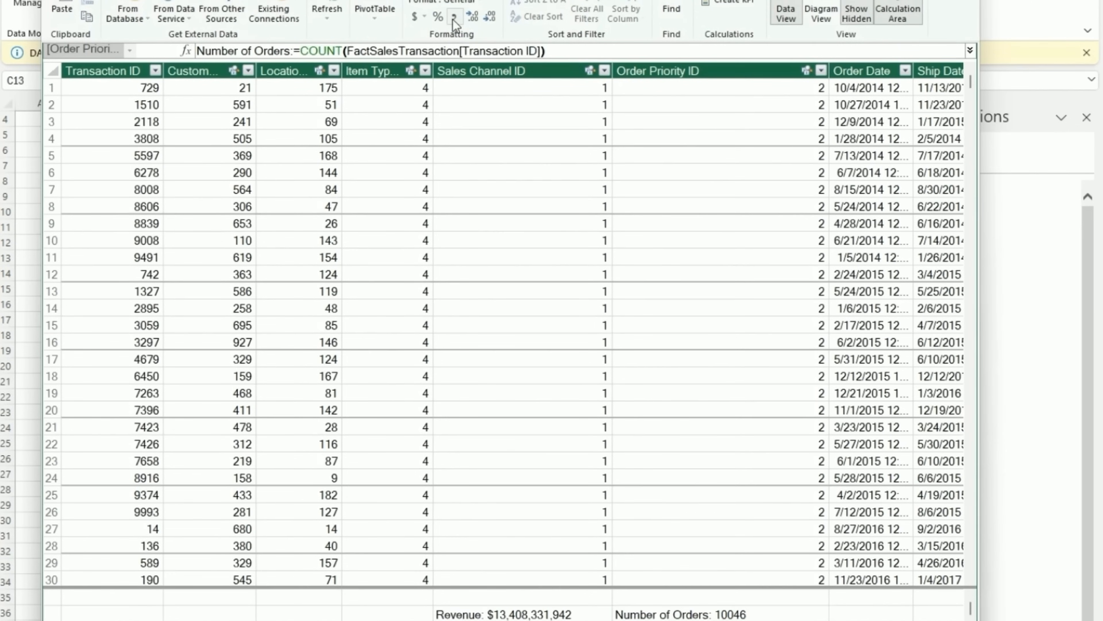
click(494, 16)
click(493, 16)
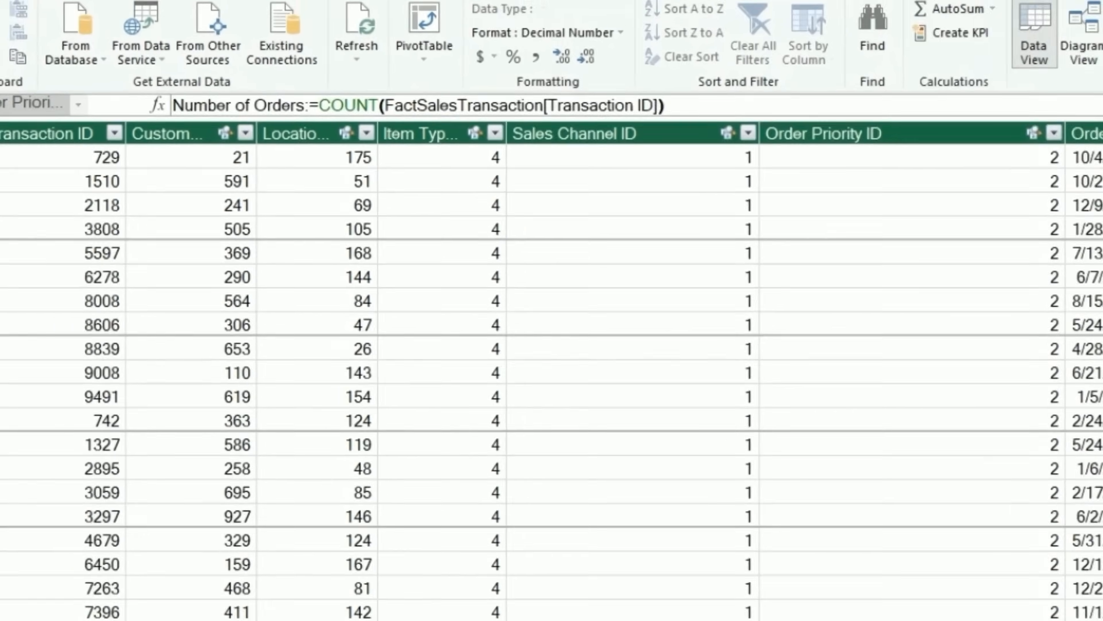
Add the measure Average Revenue Per Order:=DIVIDE([Revenue], [Number of Orders]) in the calculation area cell directly below the Revenue measure.
click(321, 614)
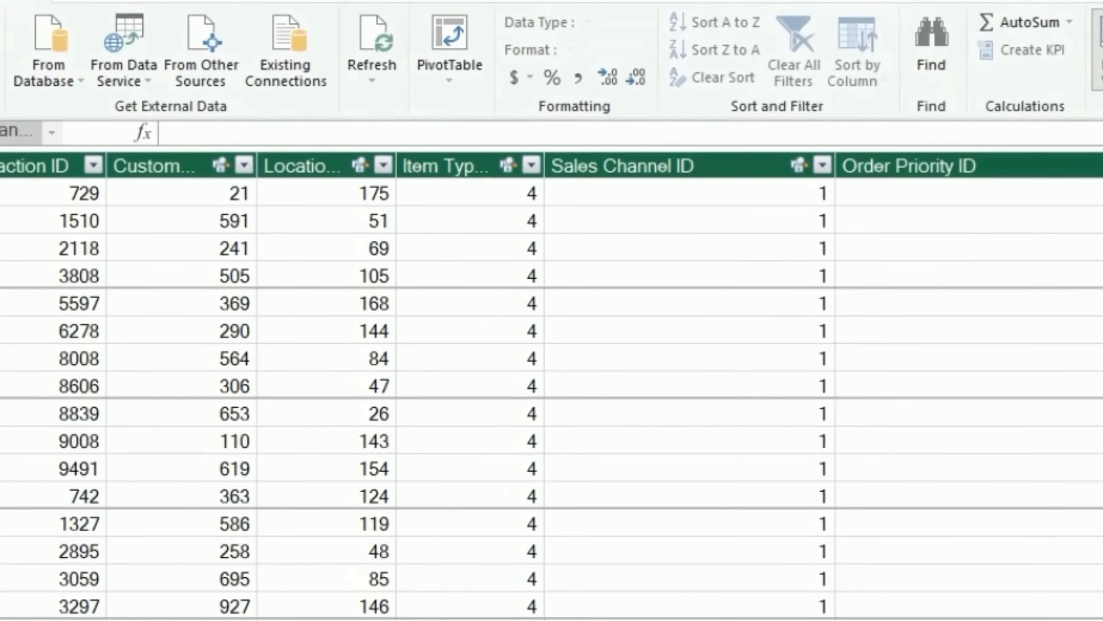
text(a)
key(BackSpace)
text(Ava)
key(BackSpace)
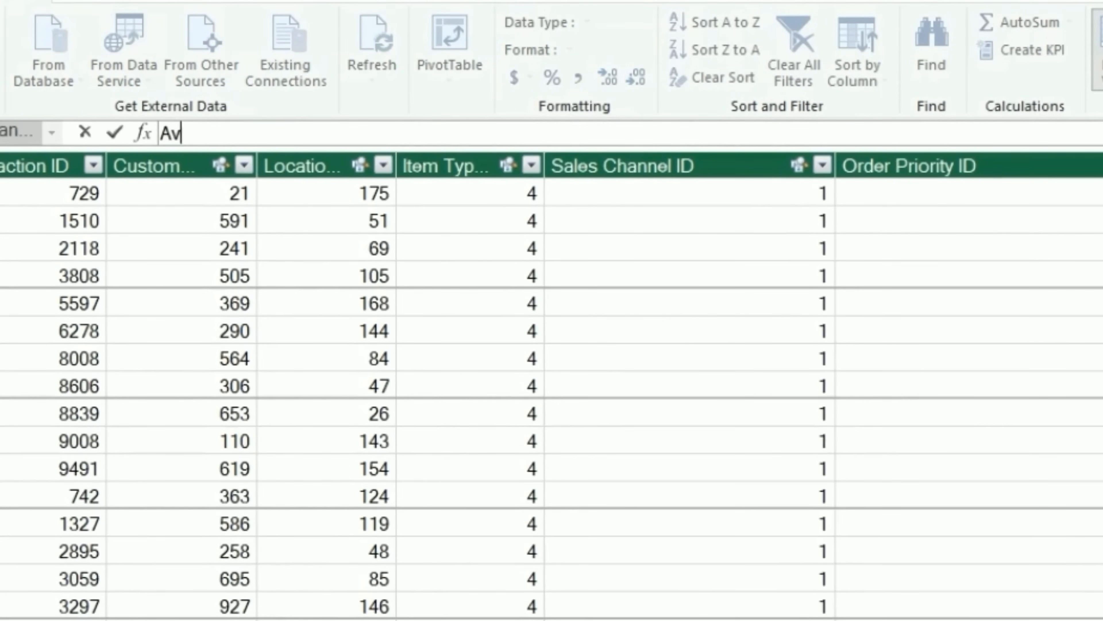
text(erage Revenue Per Order)
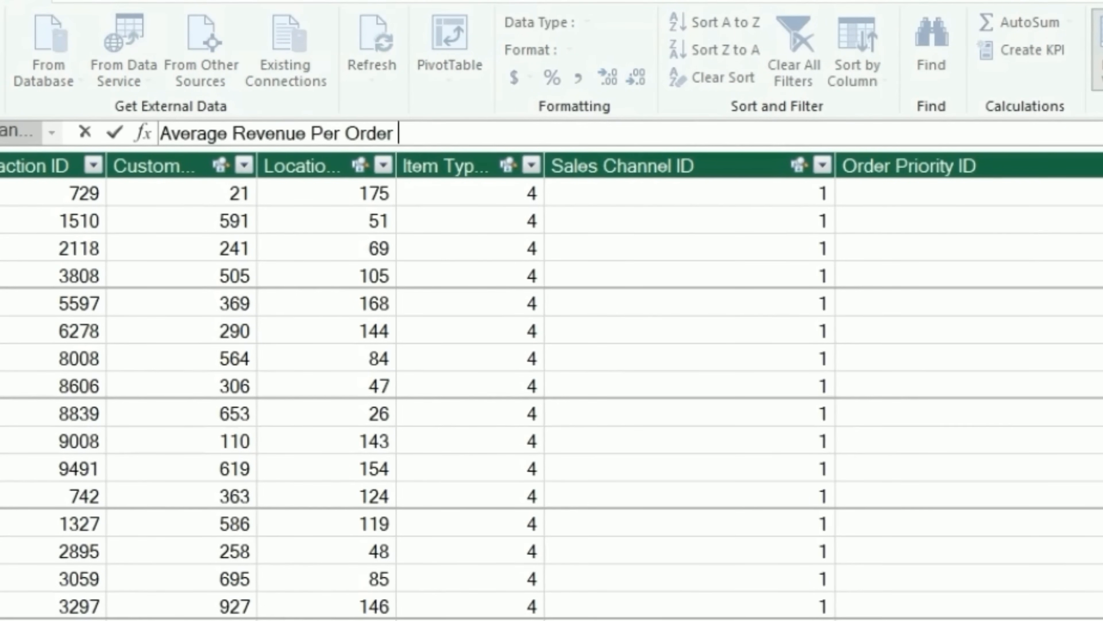
text(:= div)
key(Tab)
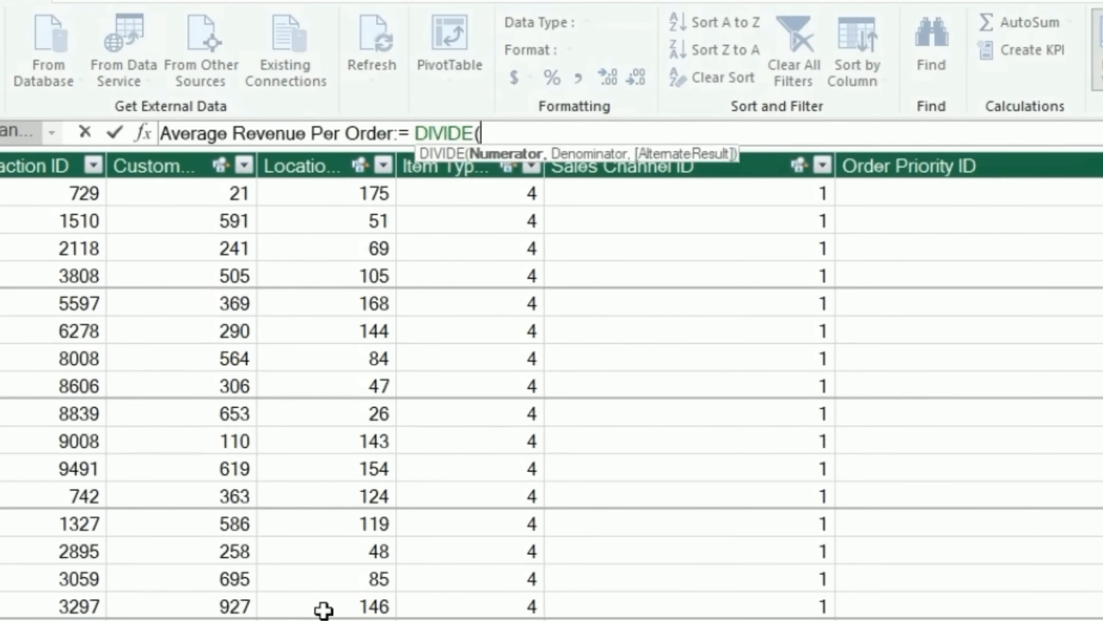
text(re)
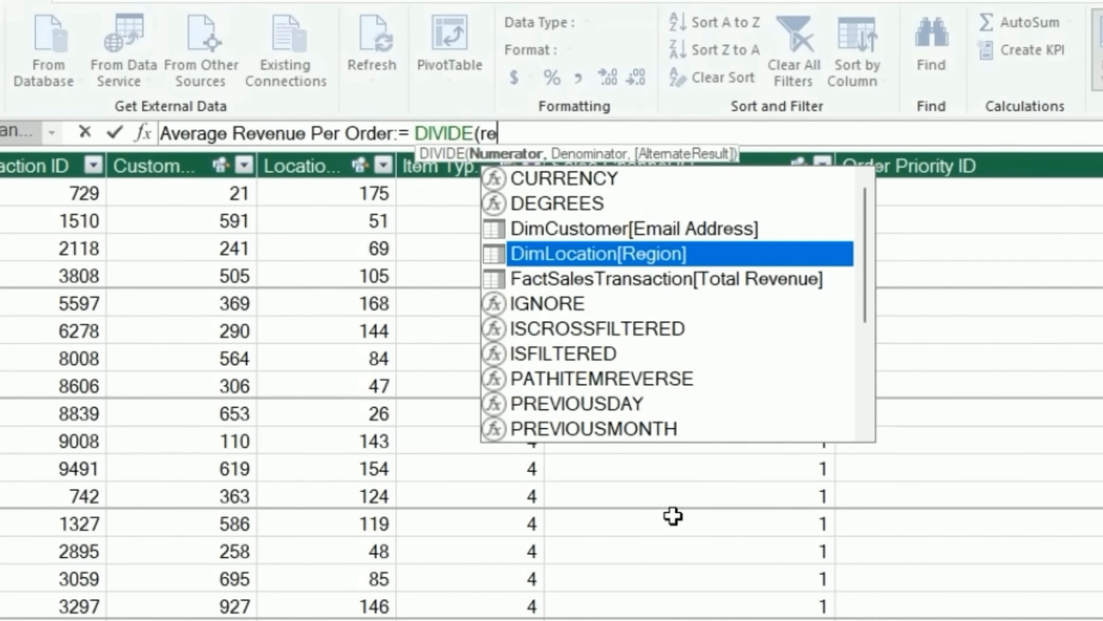
text(v)
key(Tab)
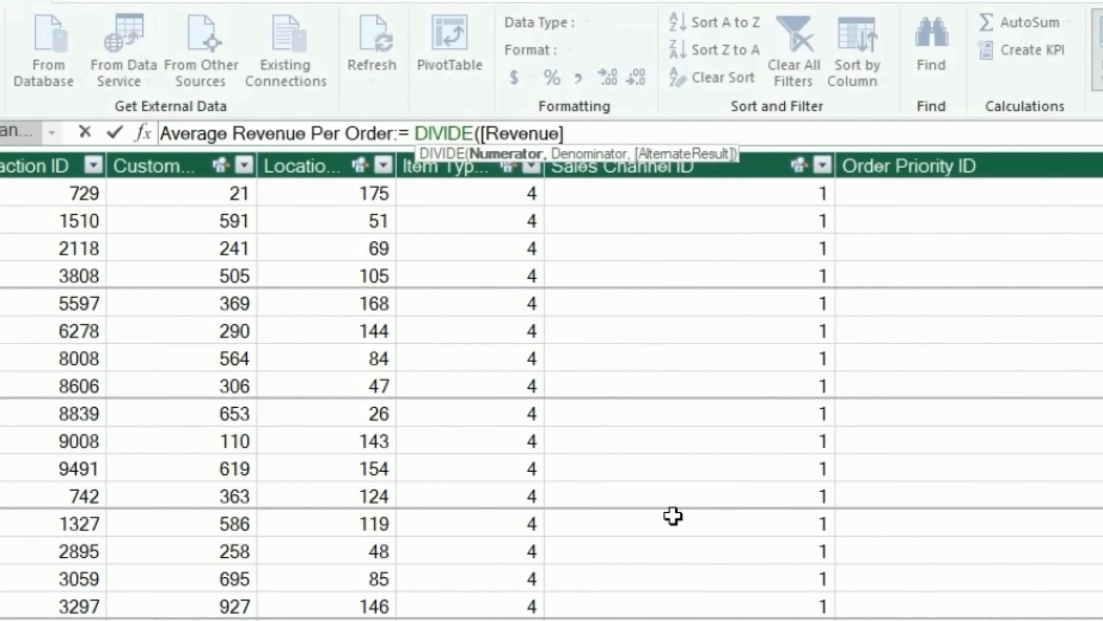
text(, [)
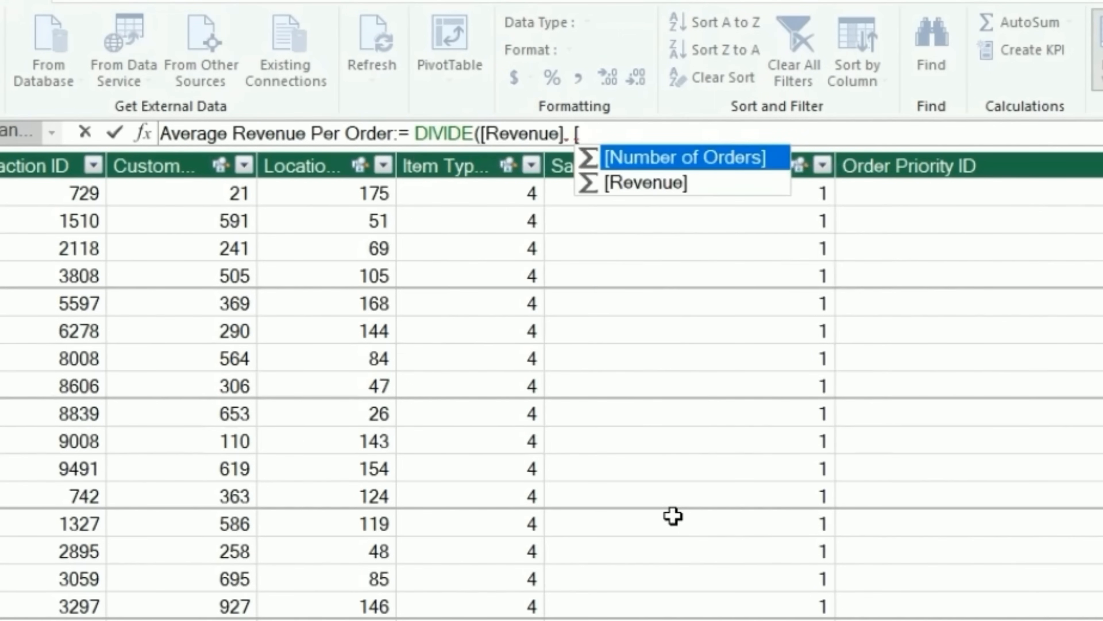
key(Tab)
text())
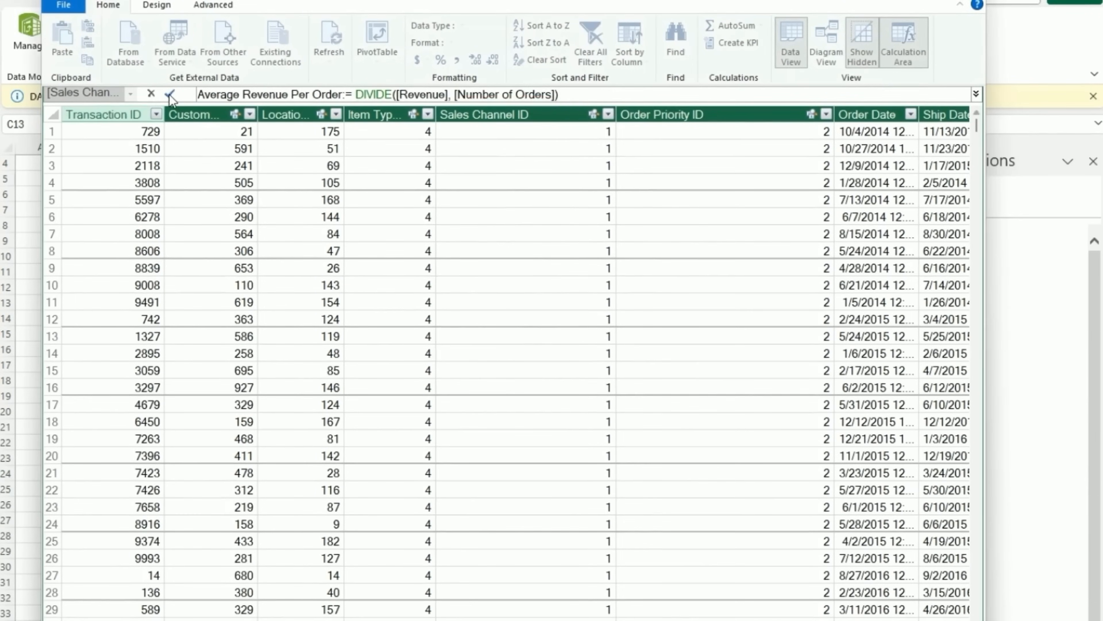
click(169, 94)
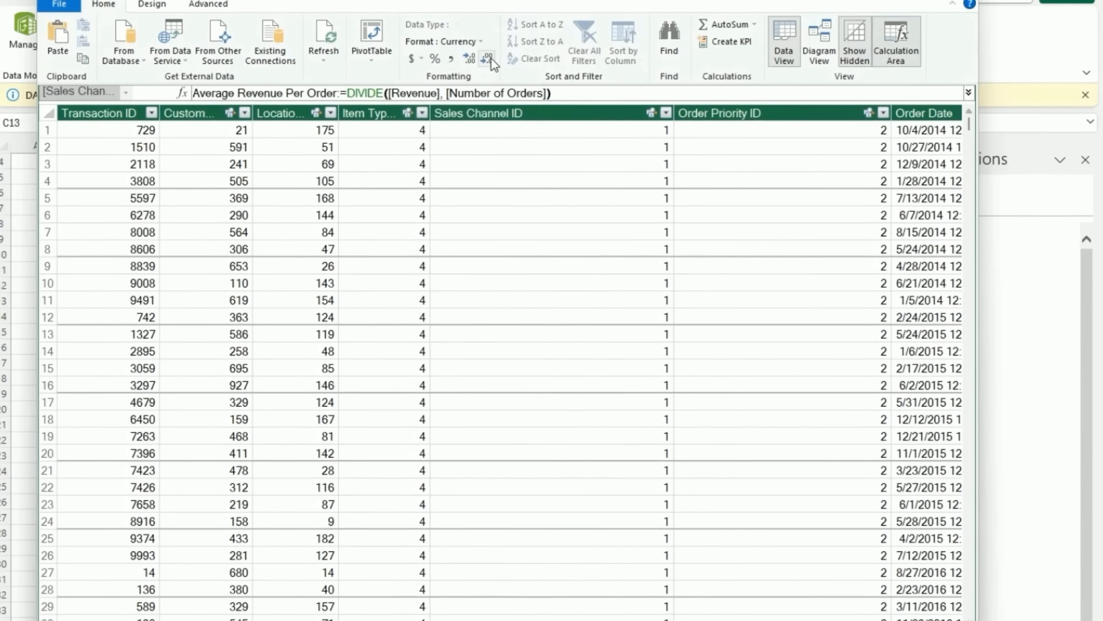
Format the Average Revenue Per Order measure as currency without decimals and review it alongside the Revenue measure.
click(491, 58)
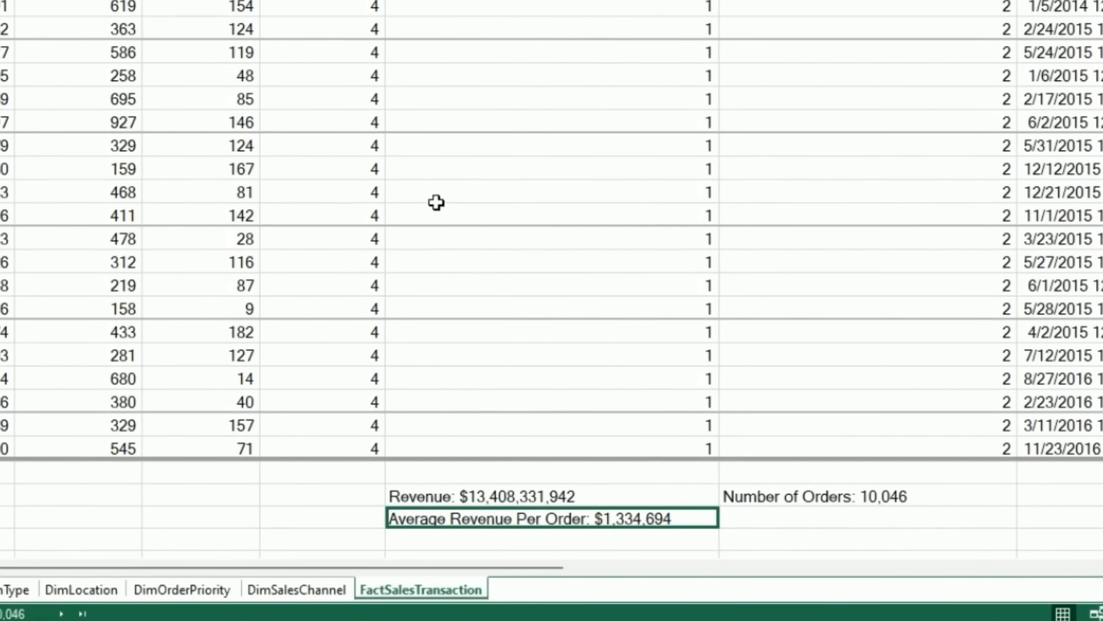
click(436, 495)
click(430, 520)
click(446, 499)
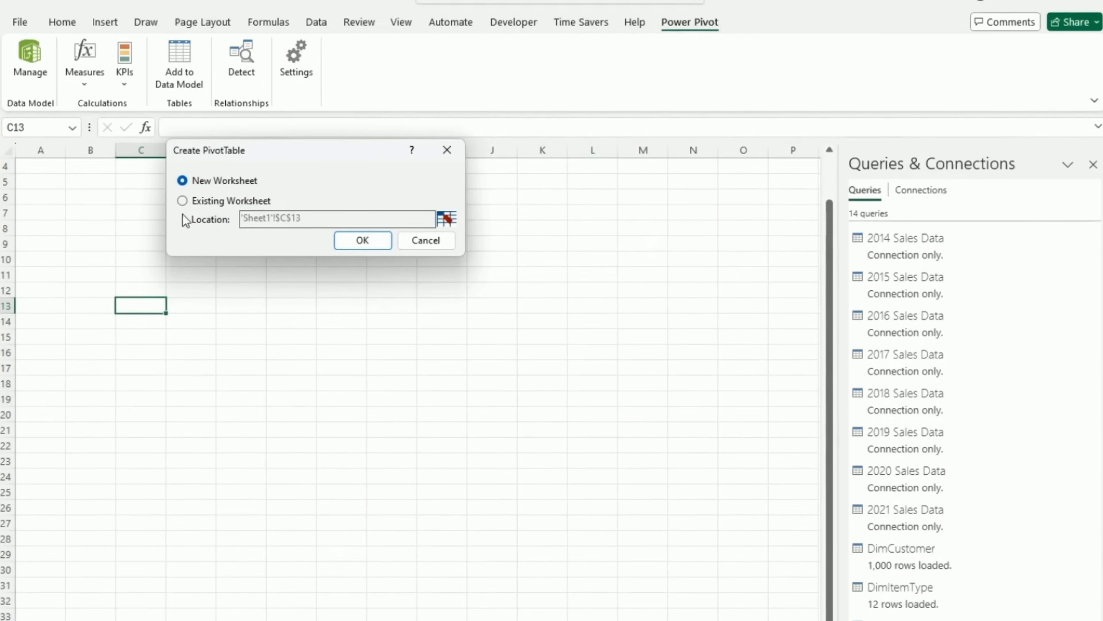
Create a PivotTable from the Data Model on the existing worksheet Sheet1, located at cell A1.
click(183, 200)
click(446, 218)
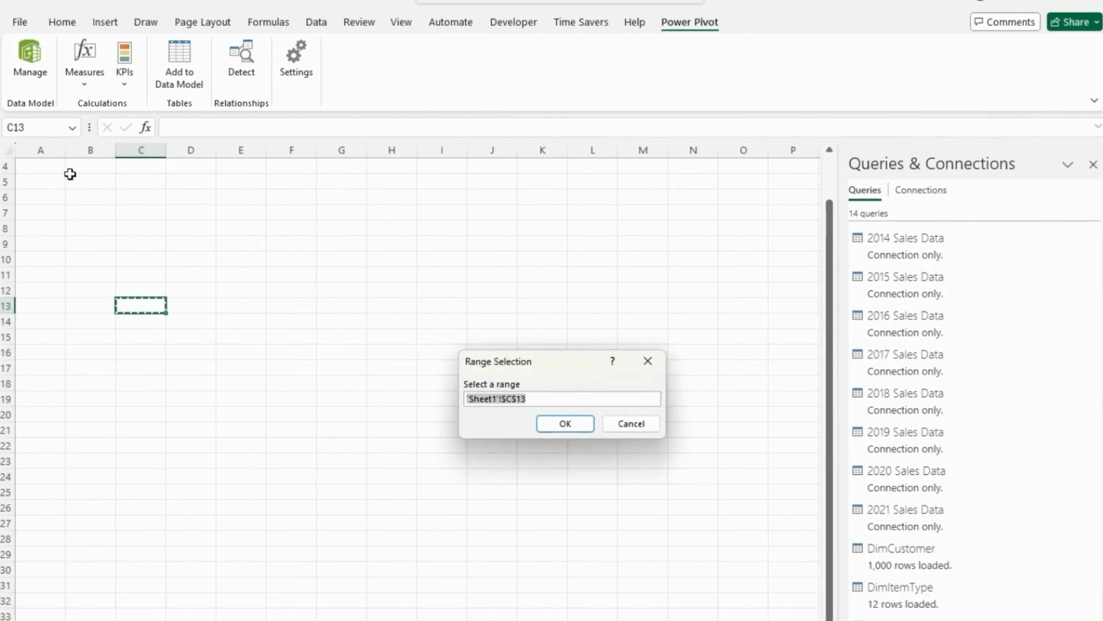
scroll(43, 200, up, 1)
click(41, 166)
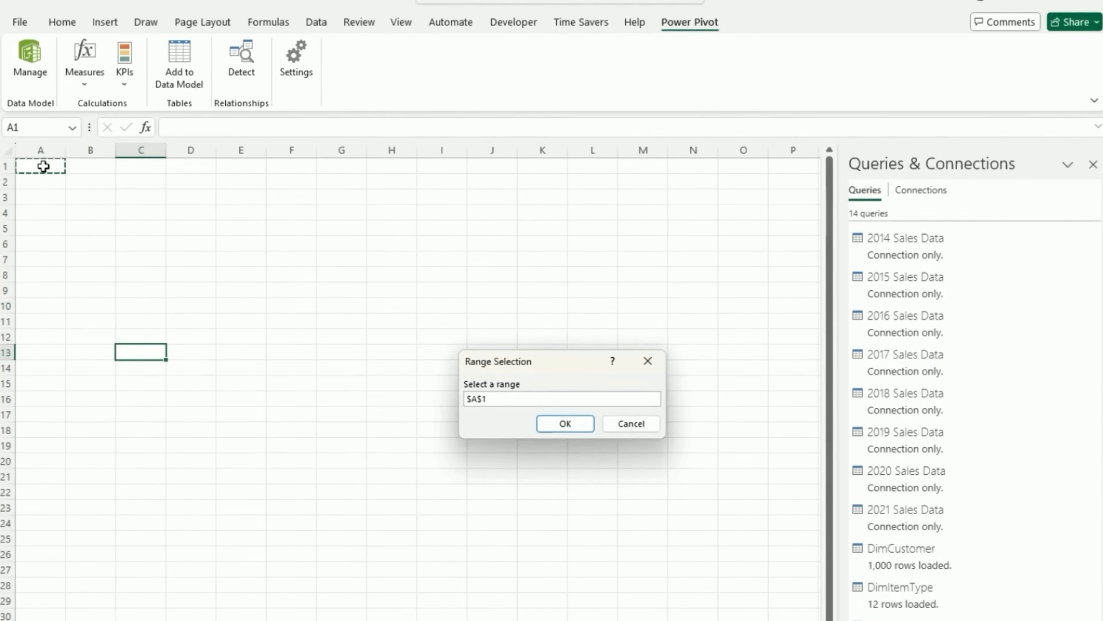
click(564, 423)
click(362, 240)
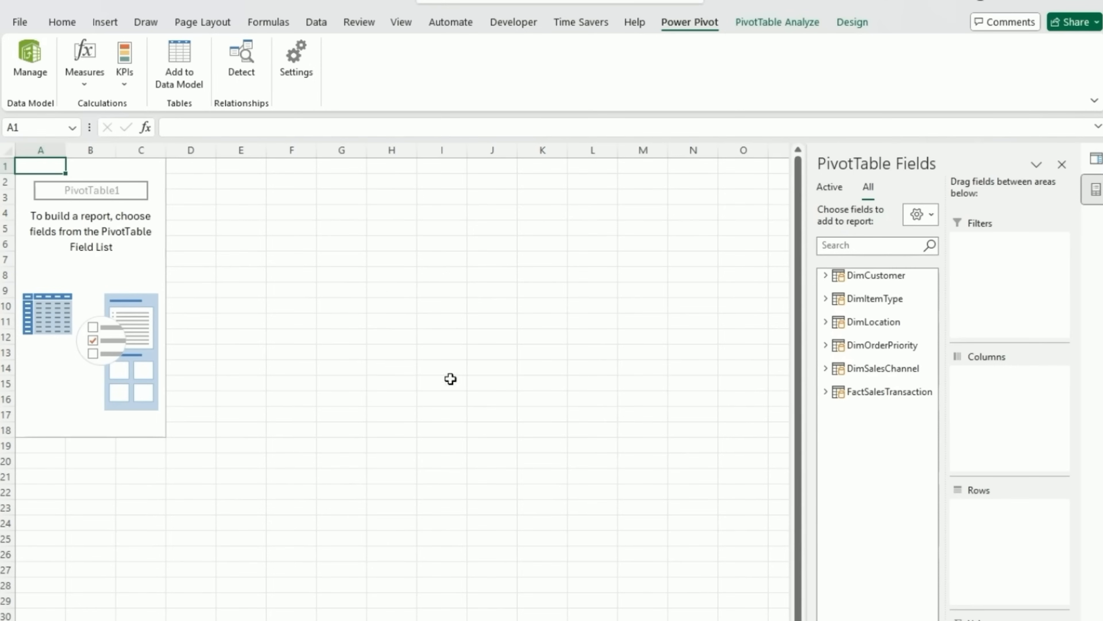
Widen the PivotTable field list and add the FactSalesTransaction measures Revenue, Number of Orders and Average Revenue Per Order as values.
drag(807, 394, 743, 389)
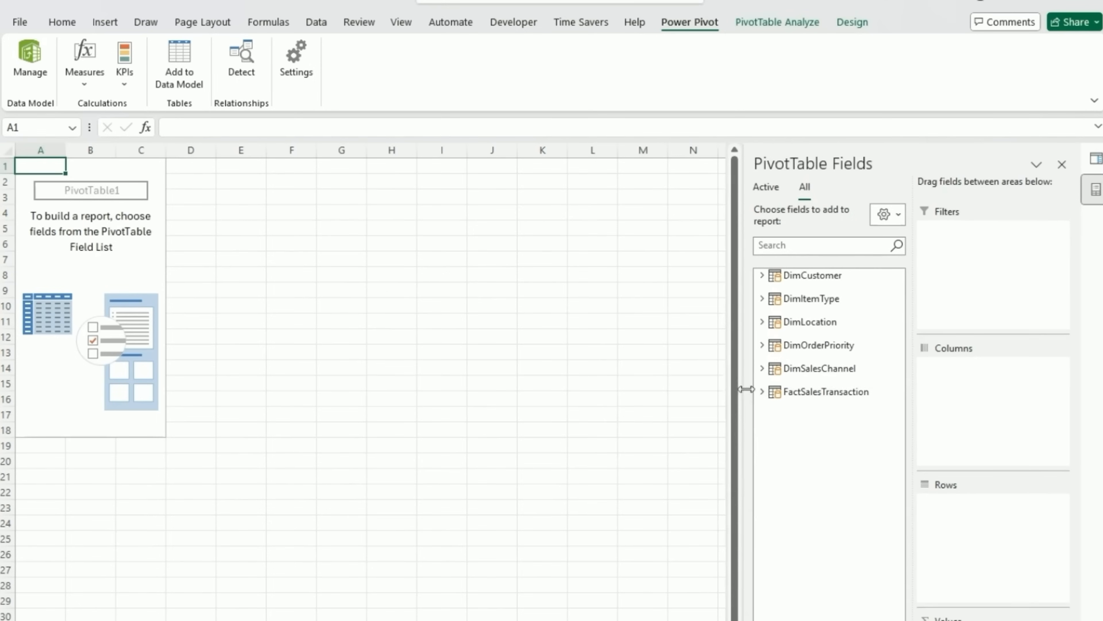
click(762, 391)
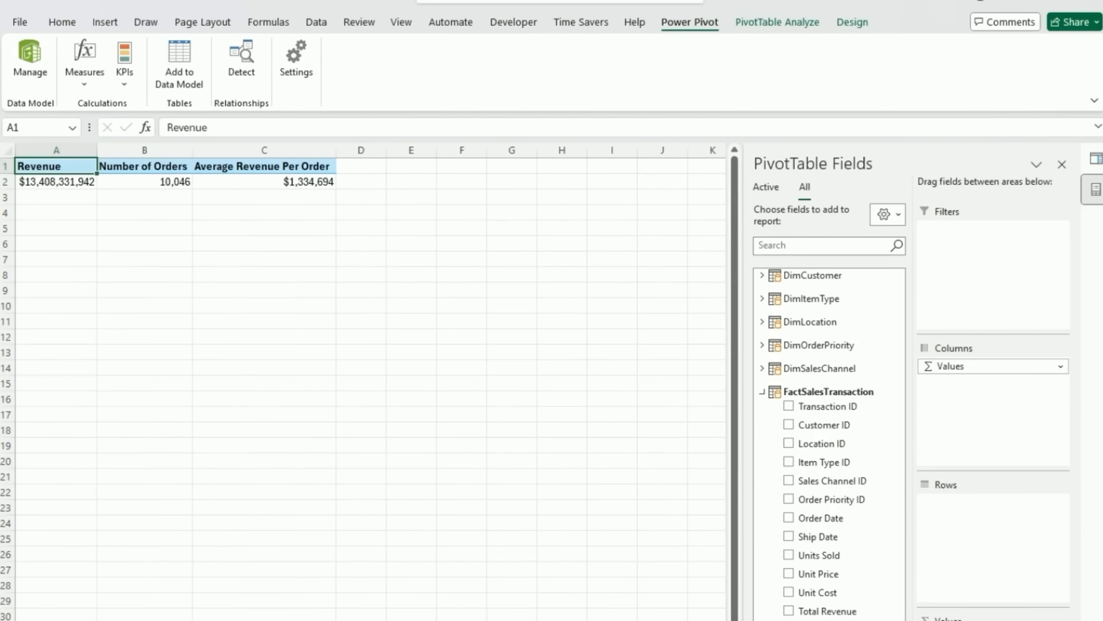
click(512, 383)
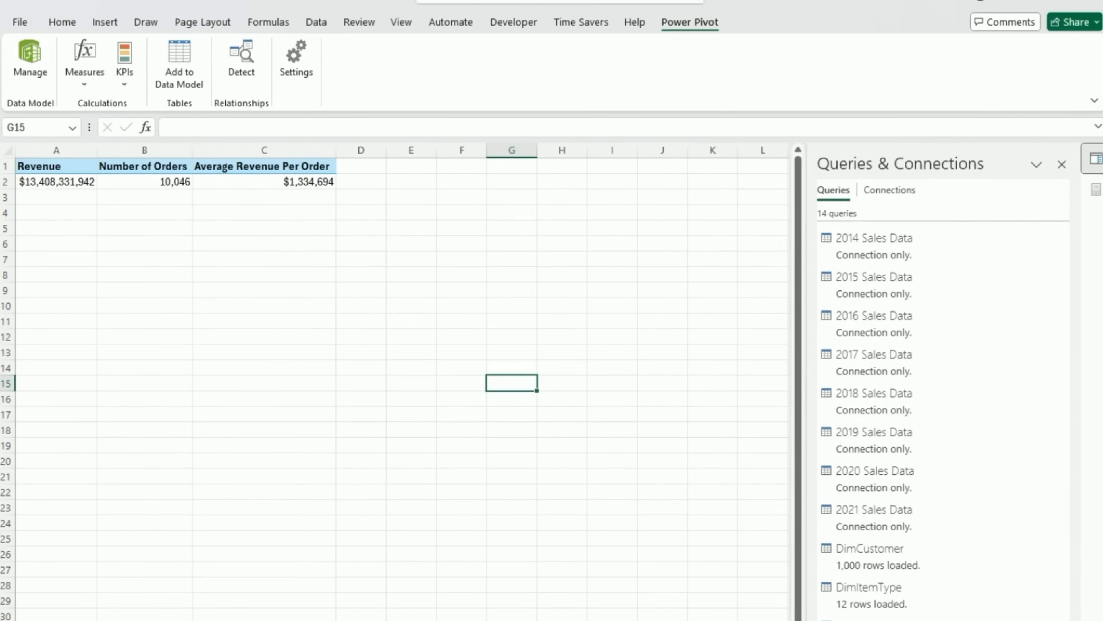
Insert a PivotTable from the Power Pivot data model at cell E1 of the existing worksheet.
click(29, 59)
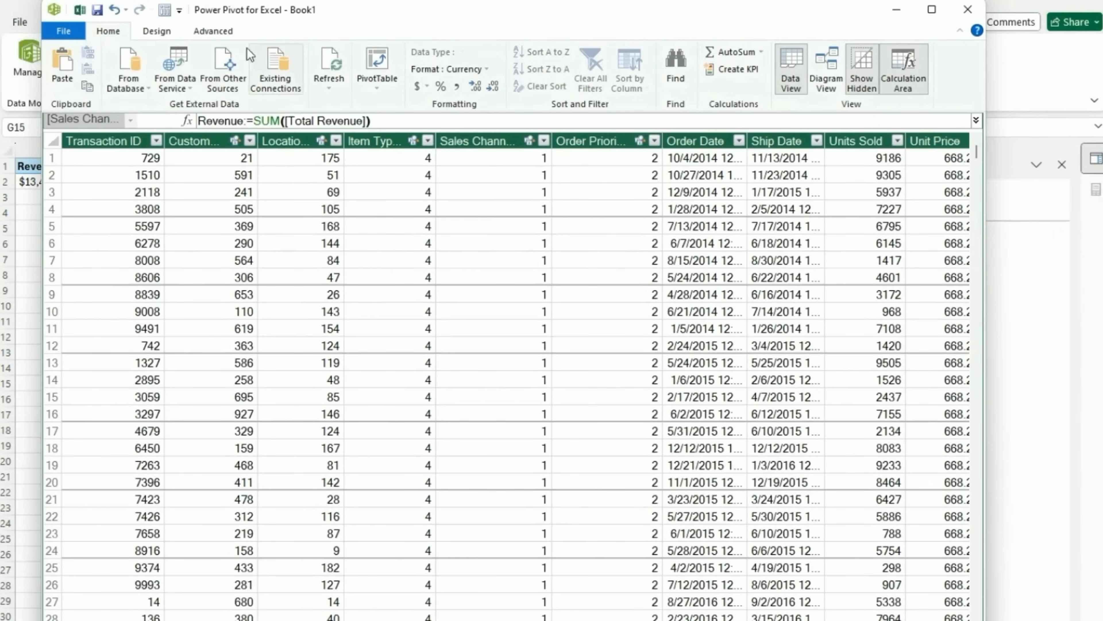
click(367, 89)
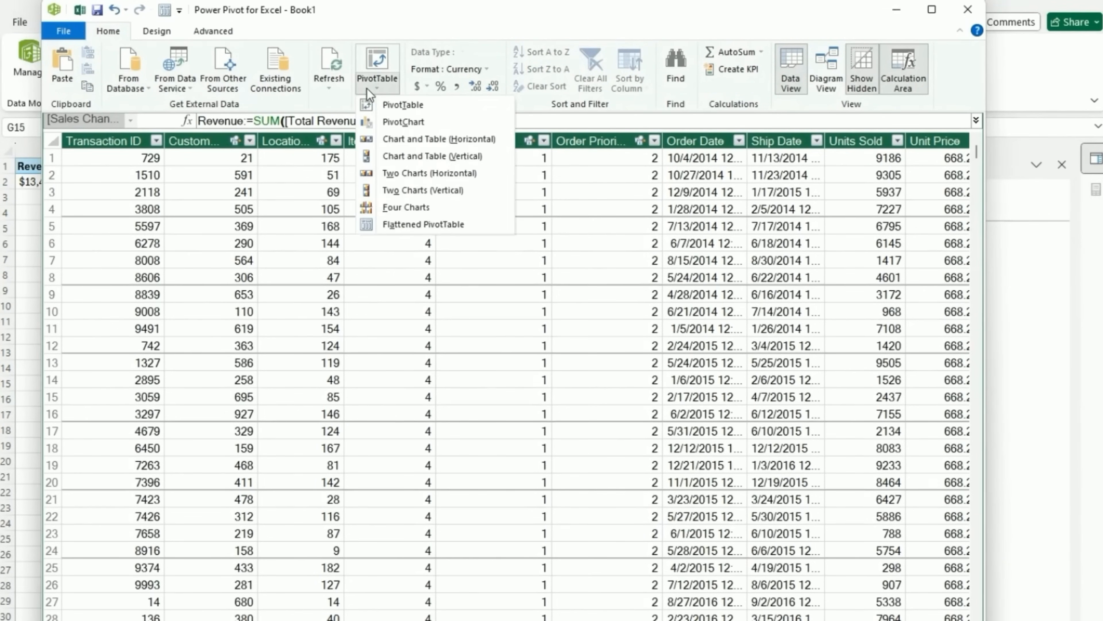
click(380, 107)
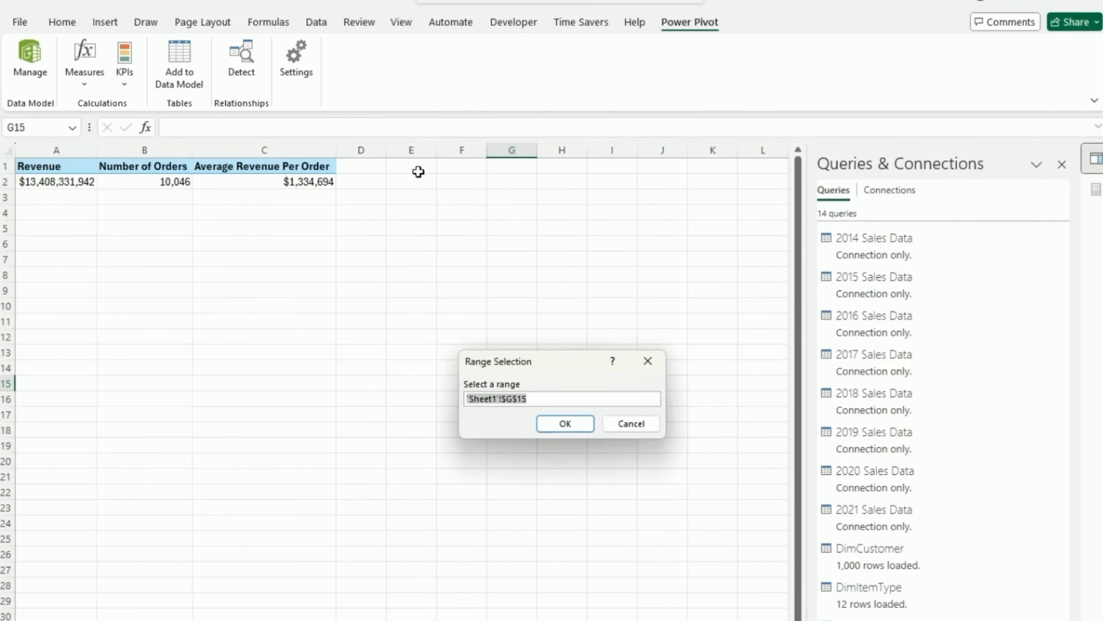
click(578, 425)
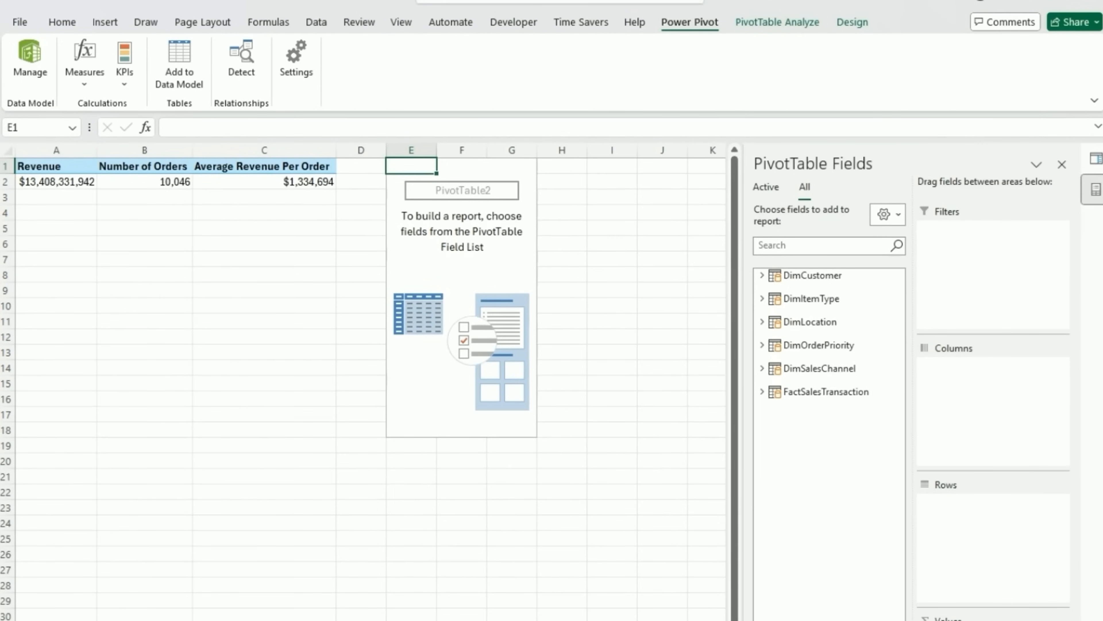
Search the PivotTable fields for "sa", then put Sales Channel in the rows and the Revenue measure in the values.
click(784, 247)
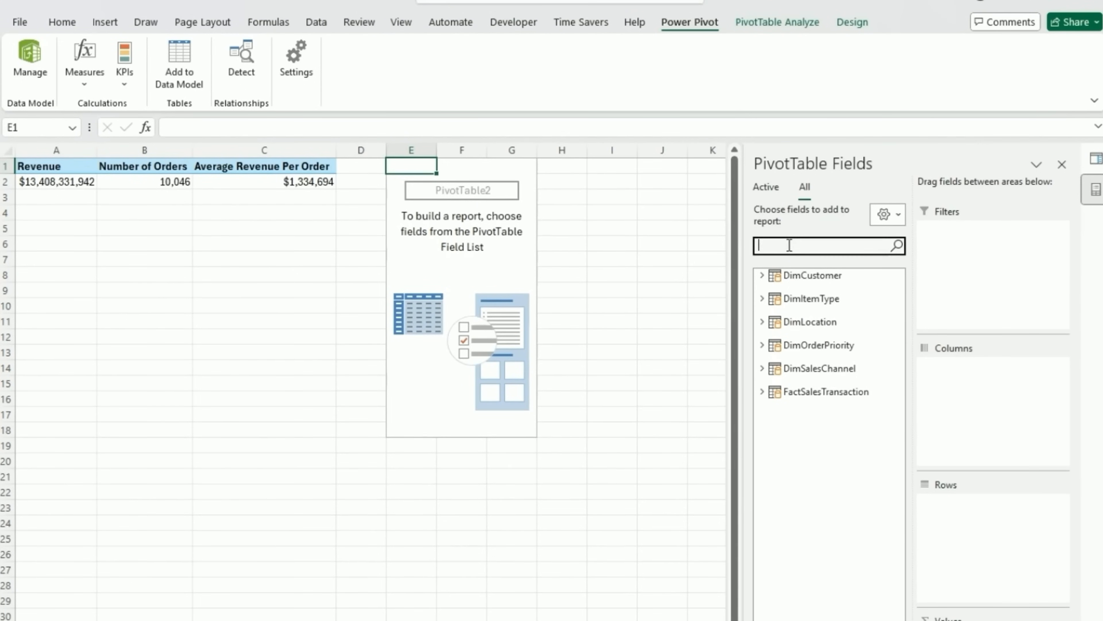
text(sa)
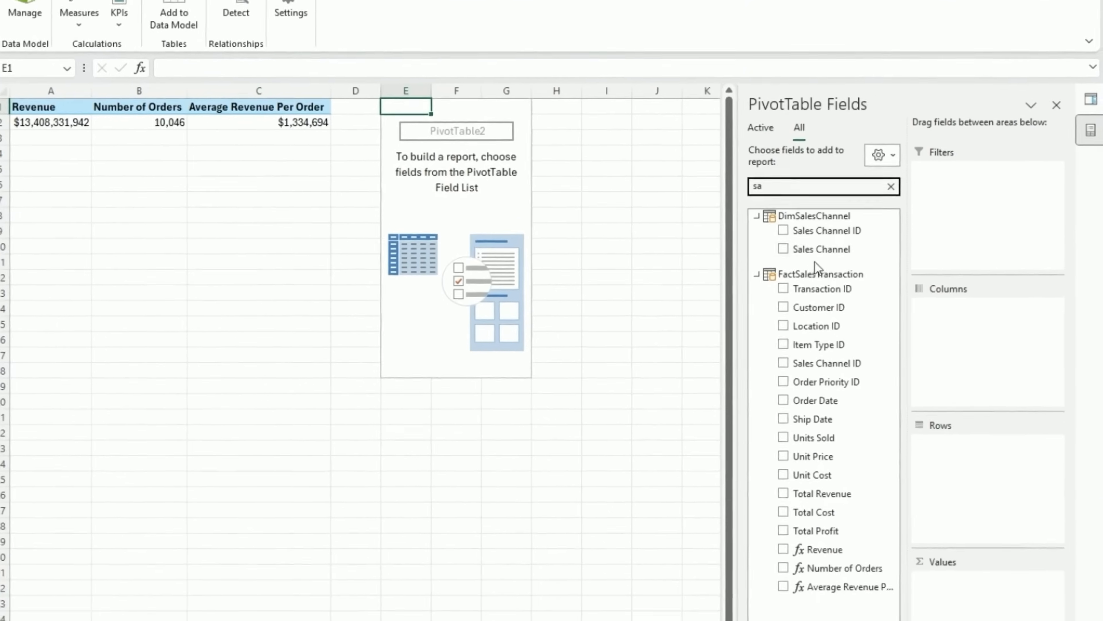
drag(812, 182, 944, 393)
drag(802, 475, 964, 513)
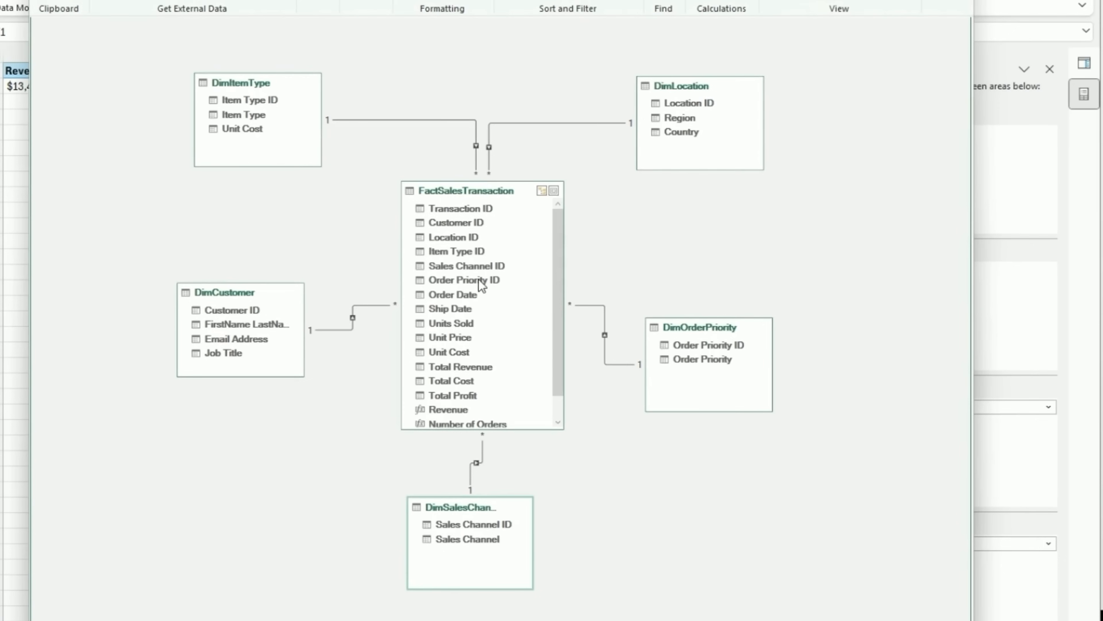
Examine the FactSalesTransaction fields and measures and the table's relationships to the dimension tables in the data model diagram.
scroll(480, 278, down, 1)
scroll(480, 276, up, 1)
scroll(482, 205, down, 1)
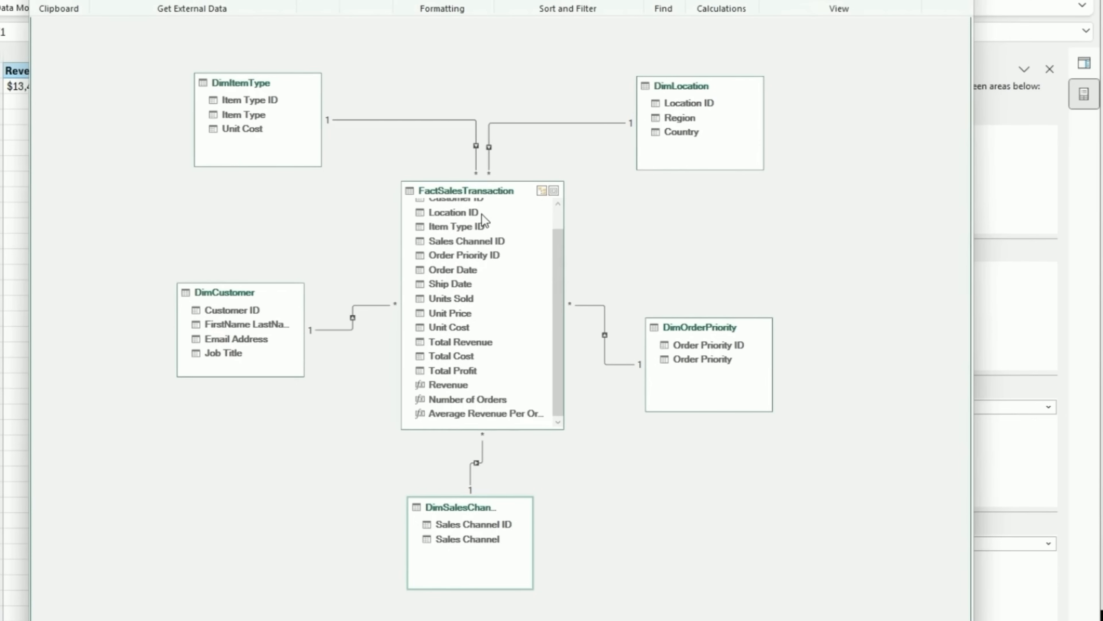
scroll(472, 258, up, 1)
click(473, 268)
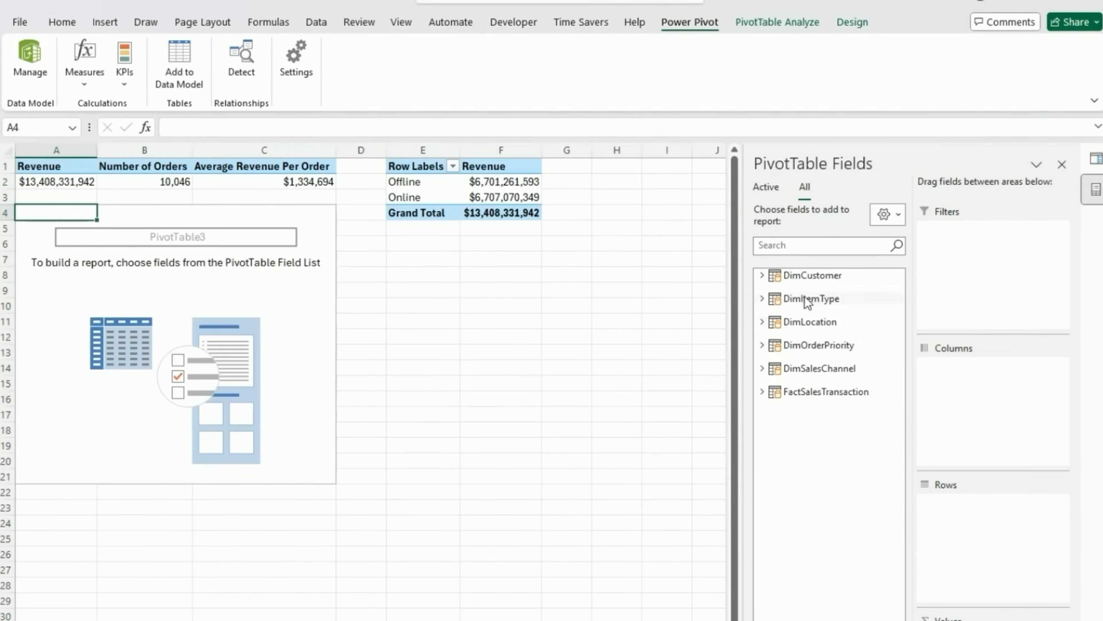
Build the PivotTable at A4 with Item Type from DimItemType as rows and the Revenue measure as values.
click(809, 300)
drag(847, 335, 975, 495)
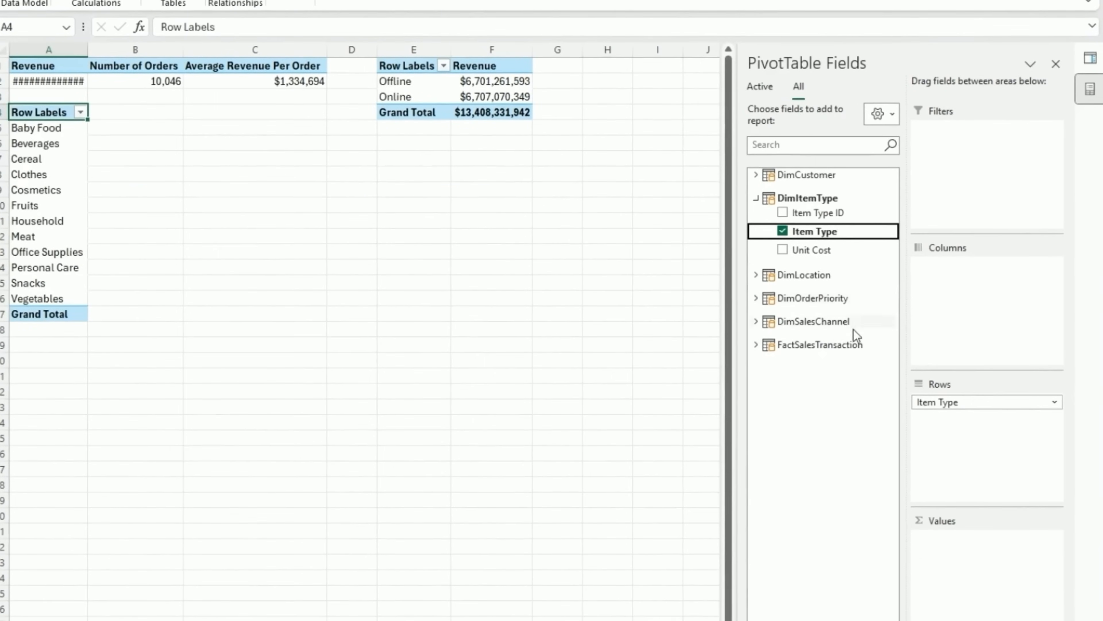
click(756, 344)
click(821, 611)
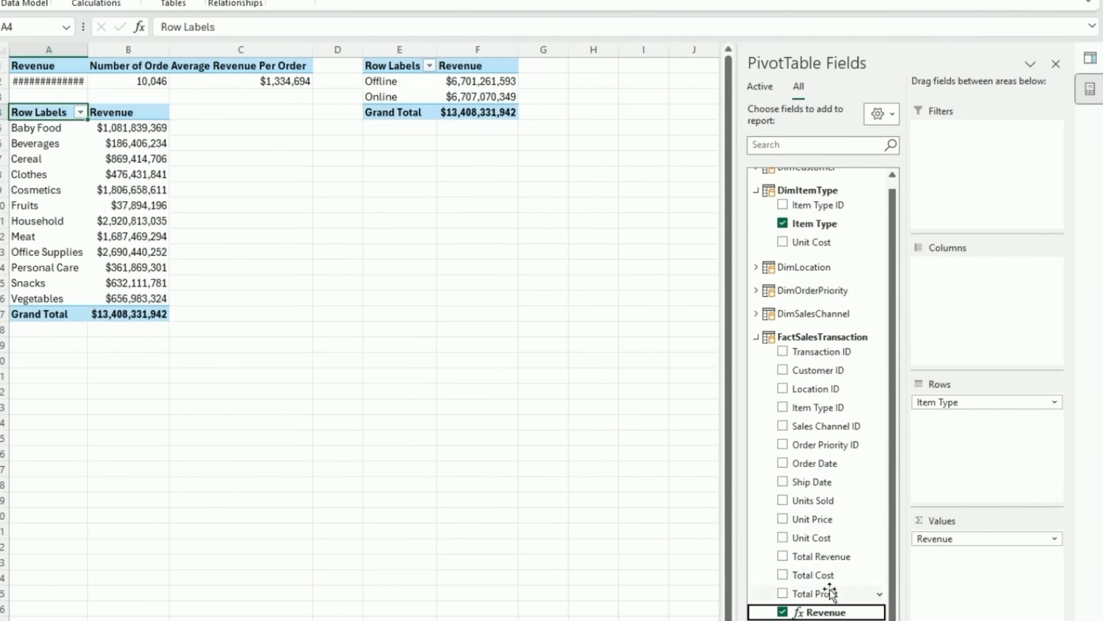
Widen column A so the revenue total in A2 fits in its cell.
click(80, 185)
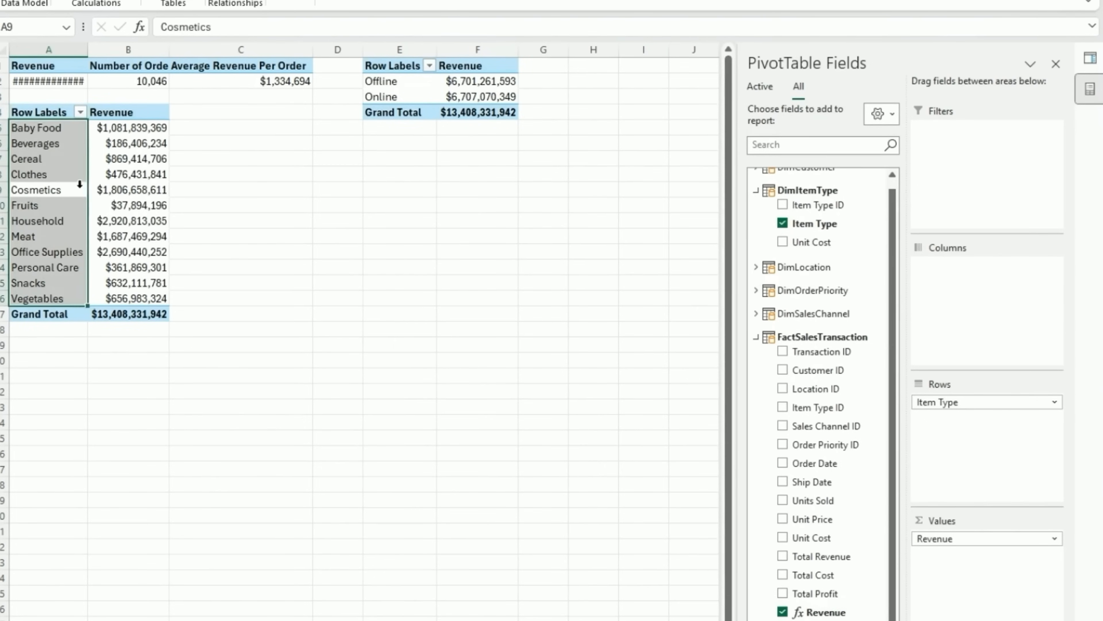
click(111, 185)
click(78, 82)
key(Right)
key(Right)
key(Right)
key(Right)
key(Right)
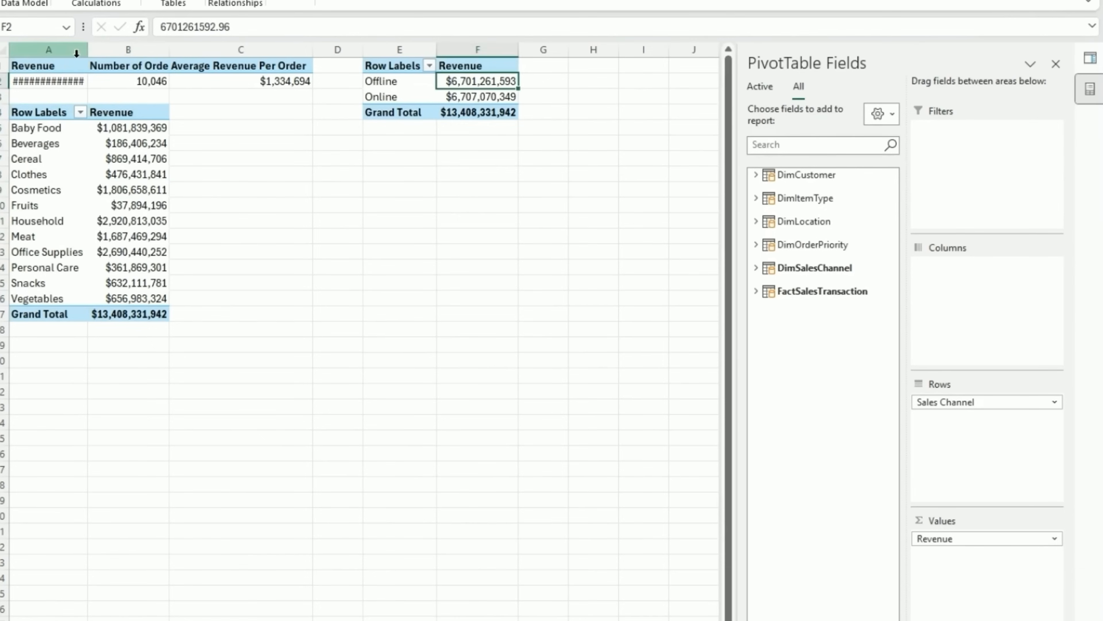
drag(87, 49, 113, 50)
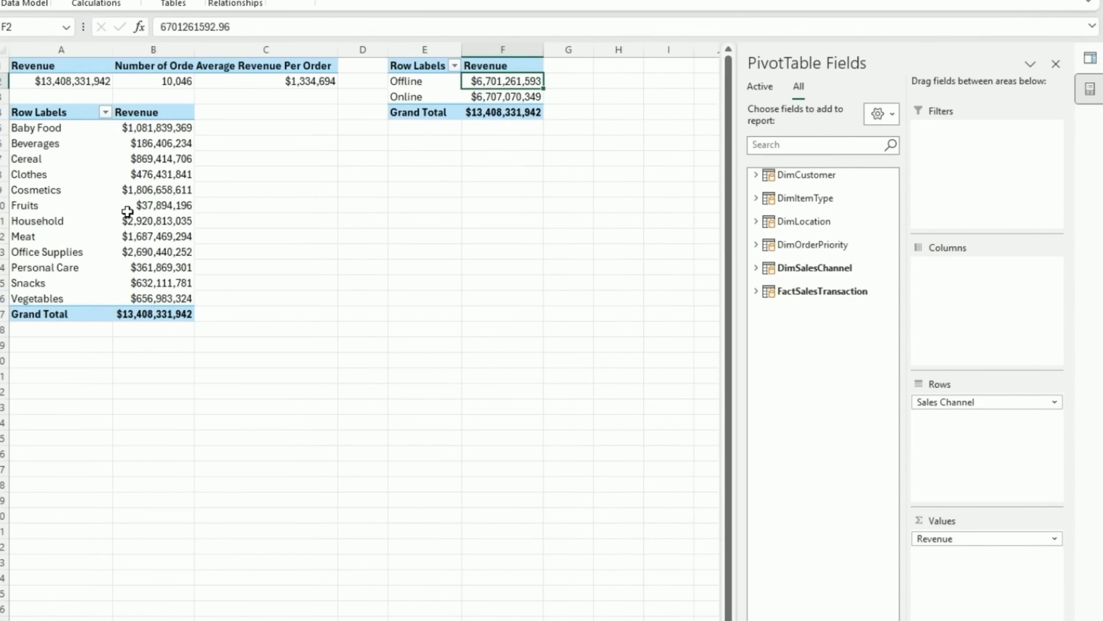
mouse_move(127, 211)
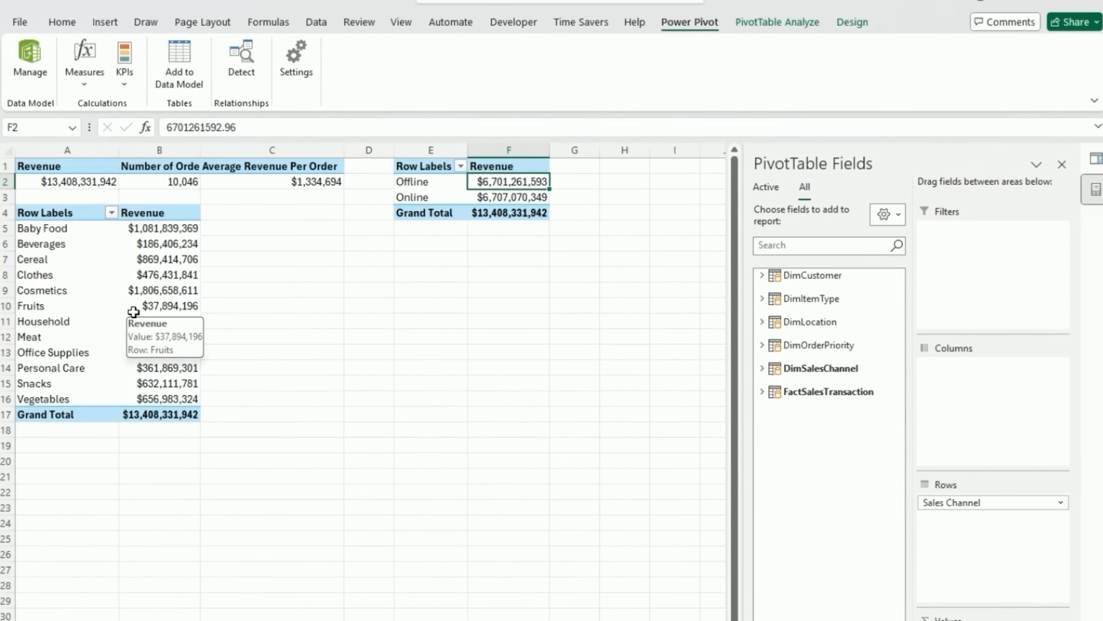
Insert another PivotTable from the data model at cell H1 of the existing worksheet.
click(30, 57)
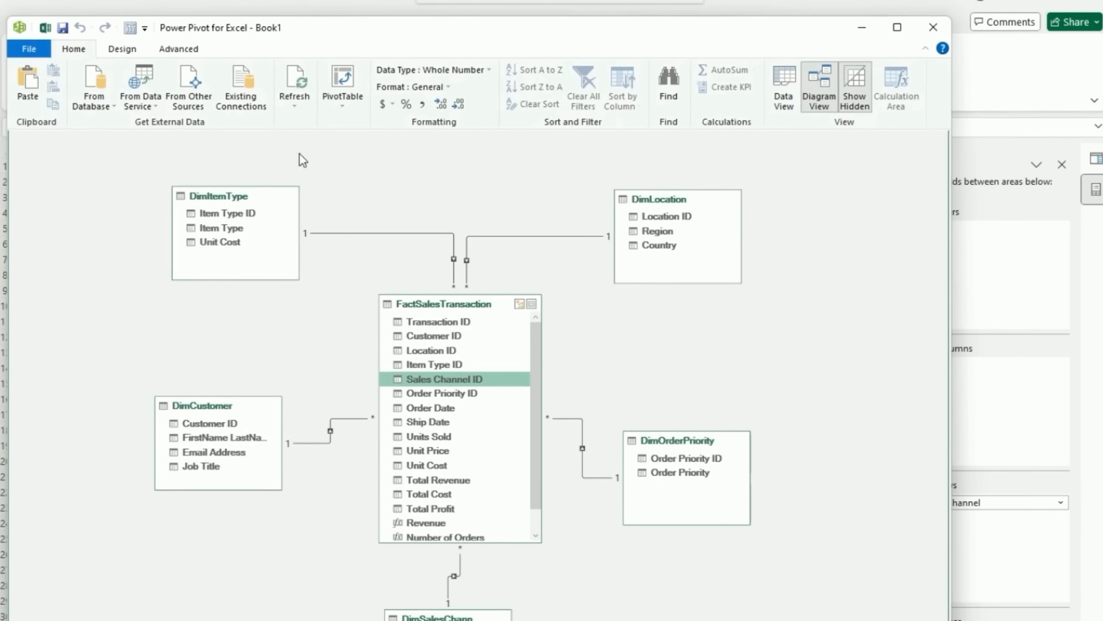
click(343, 106)
key(alt+Tab)
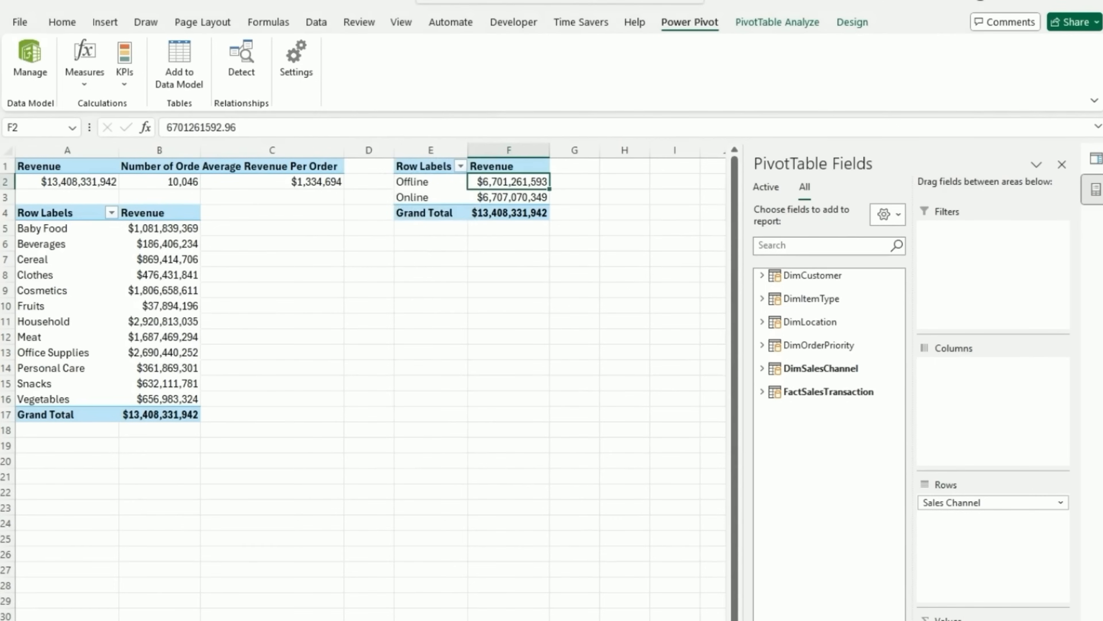
click(206, 332)
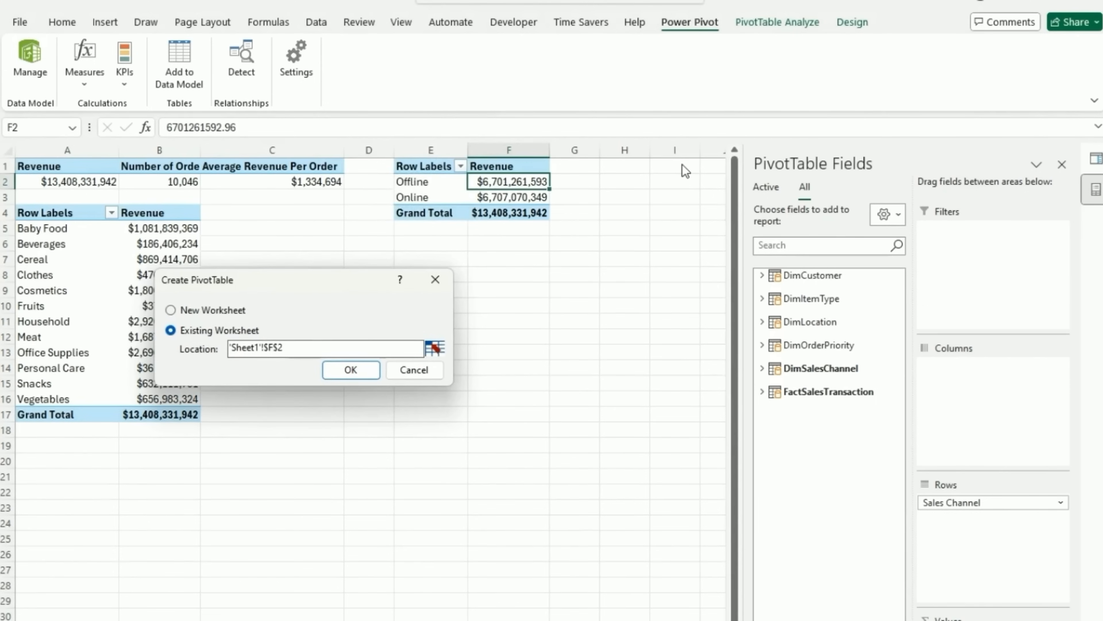
click(433, 348)
click(610, 165)
key(Return)
click(348, 371)
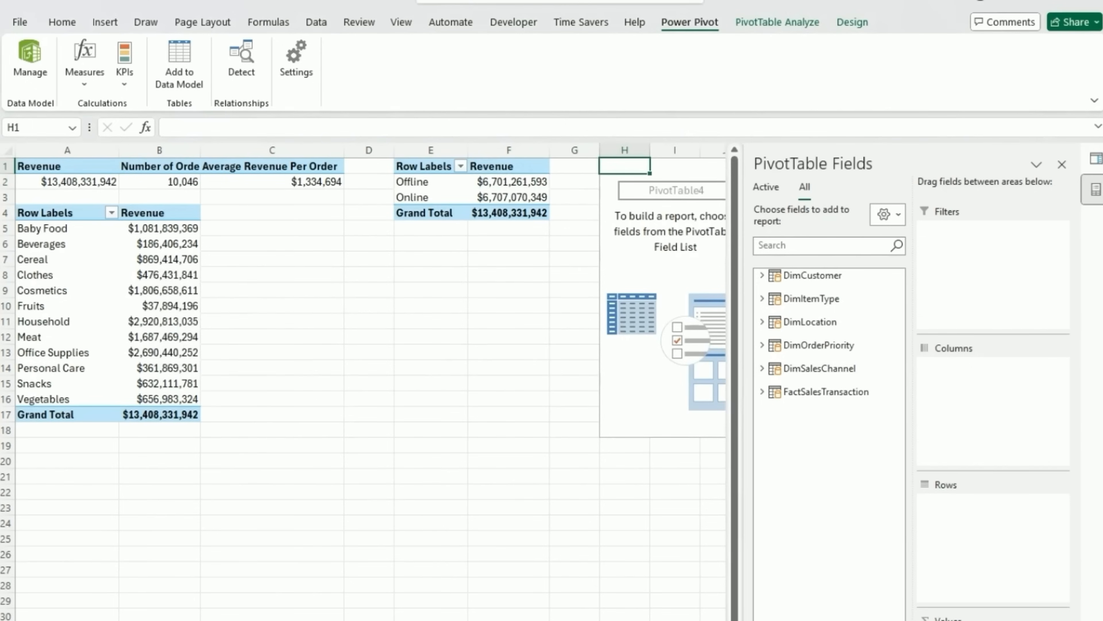
Put Order Priority in the rows and the Revenue measure in the values of the PivotTable at H1.
click(763, 345)
drag(828, 378, 1008, 571)
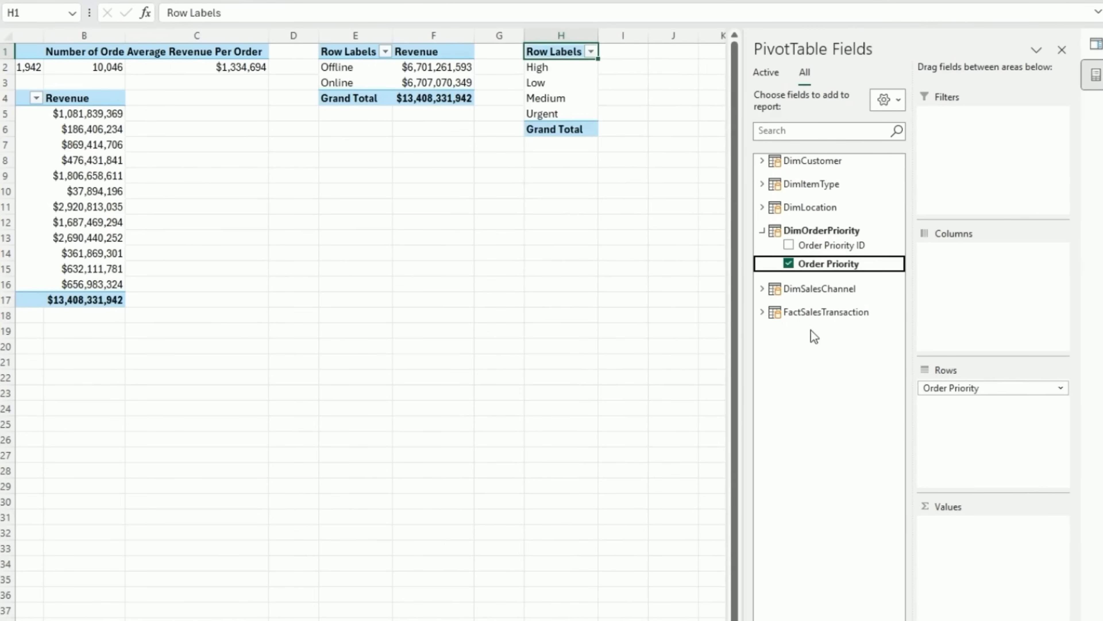
click(770, 313)
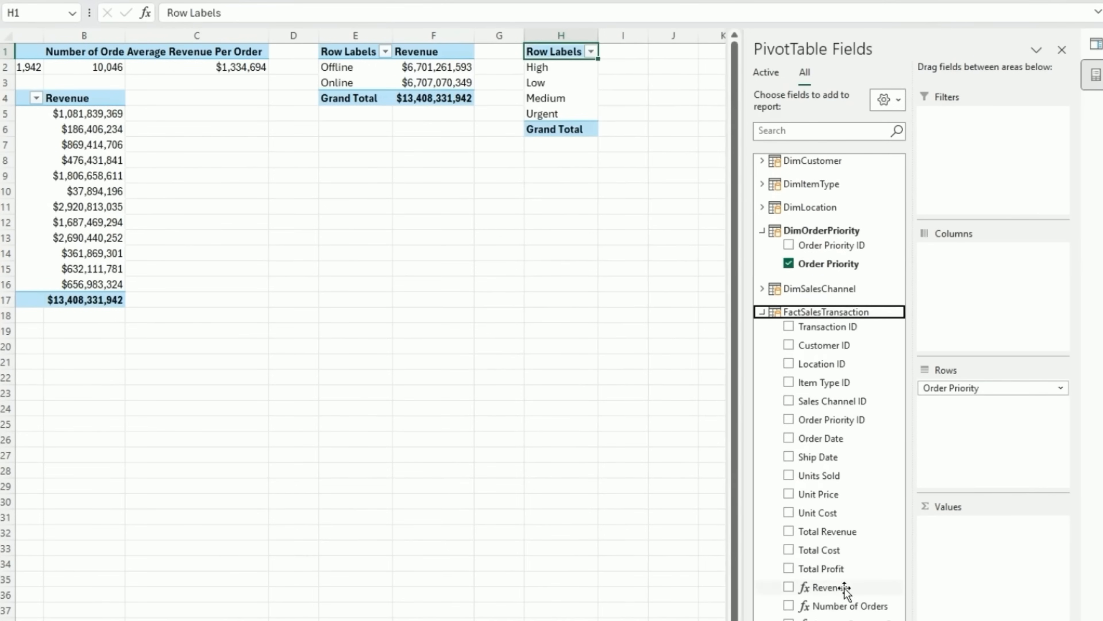
drag(845, 589, 973, 535)
click(688, 320)
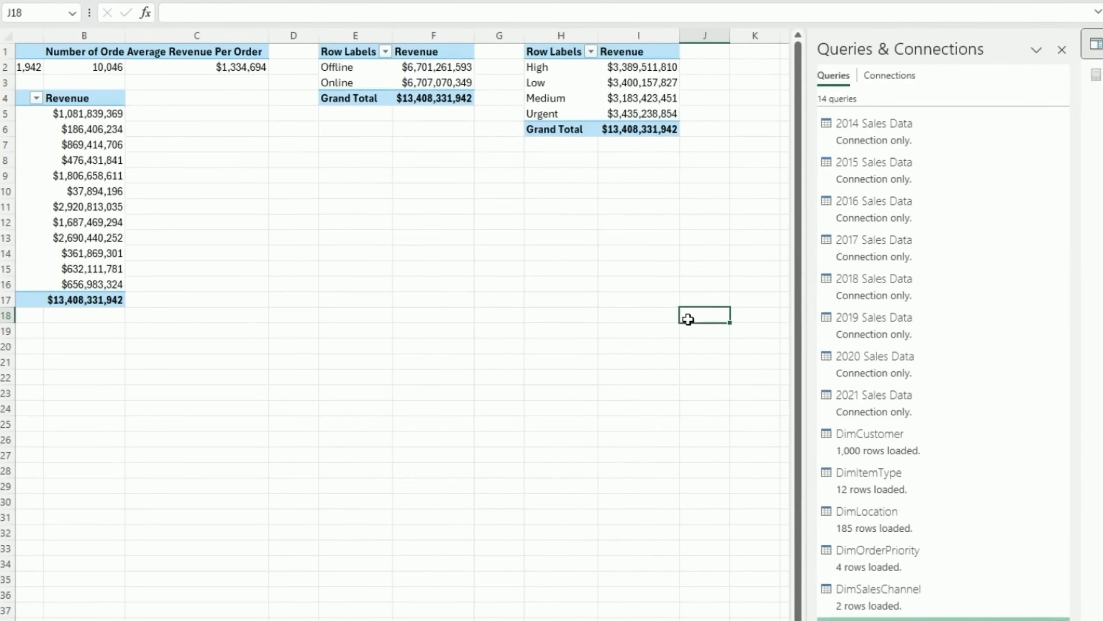
Rename the row label header in E1 as Sales Channel.
click(402, 49)
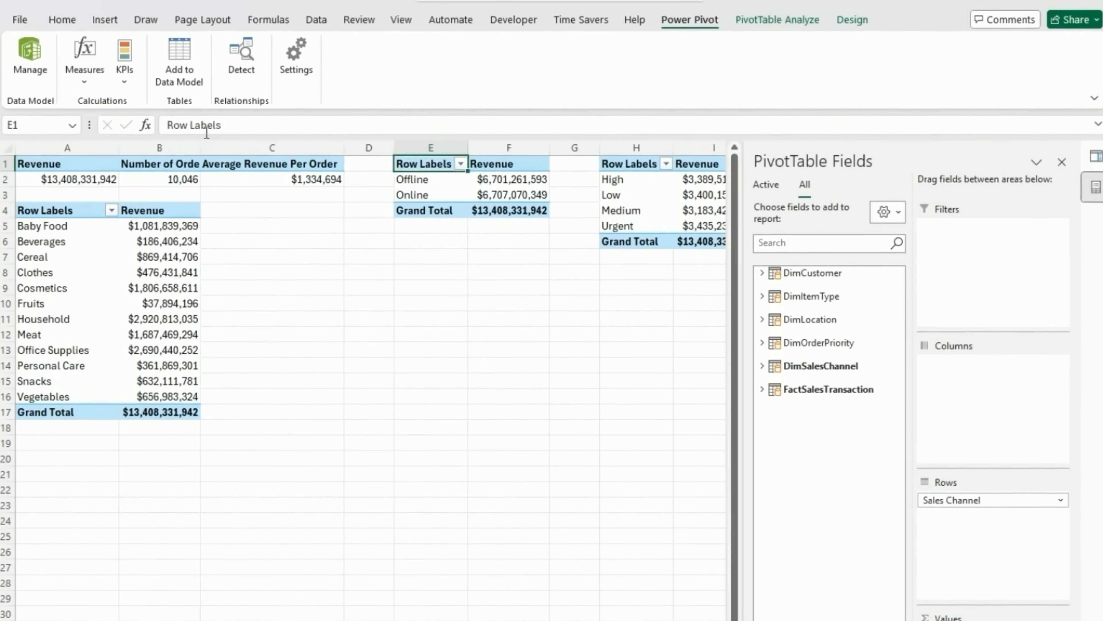
drag(207, 133, 60, 129)
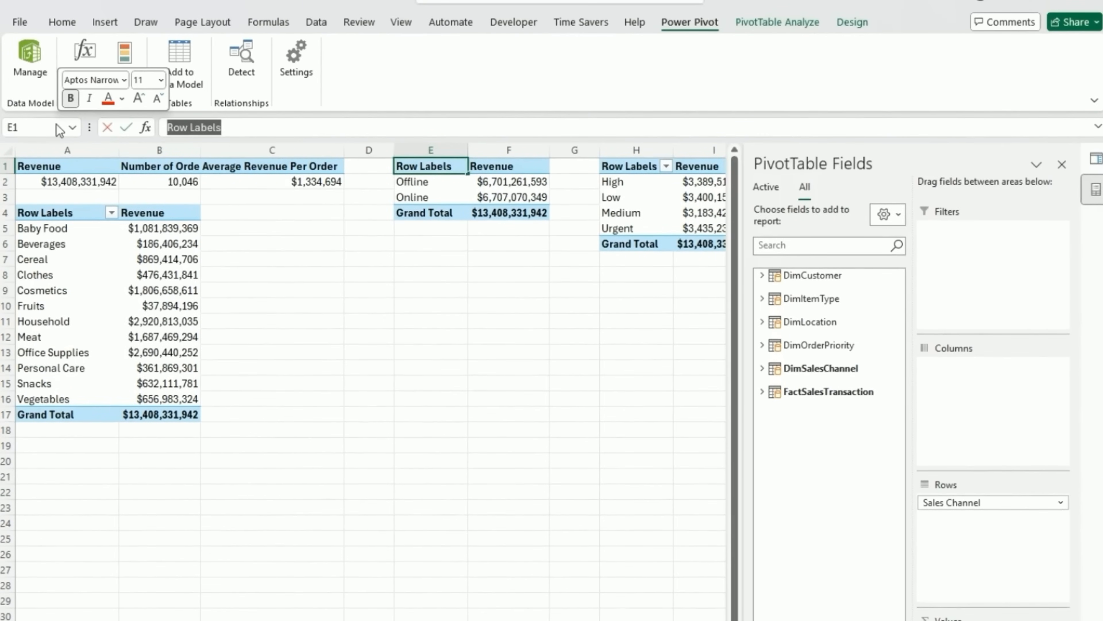
text(Sales Channe)
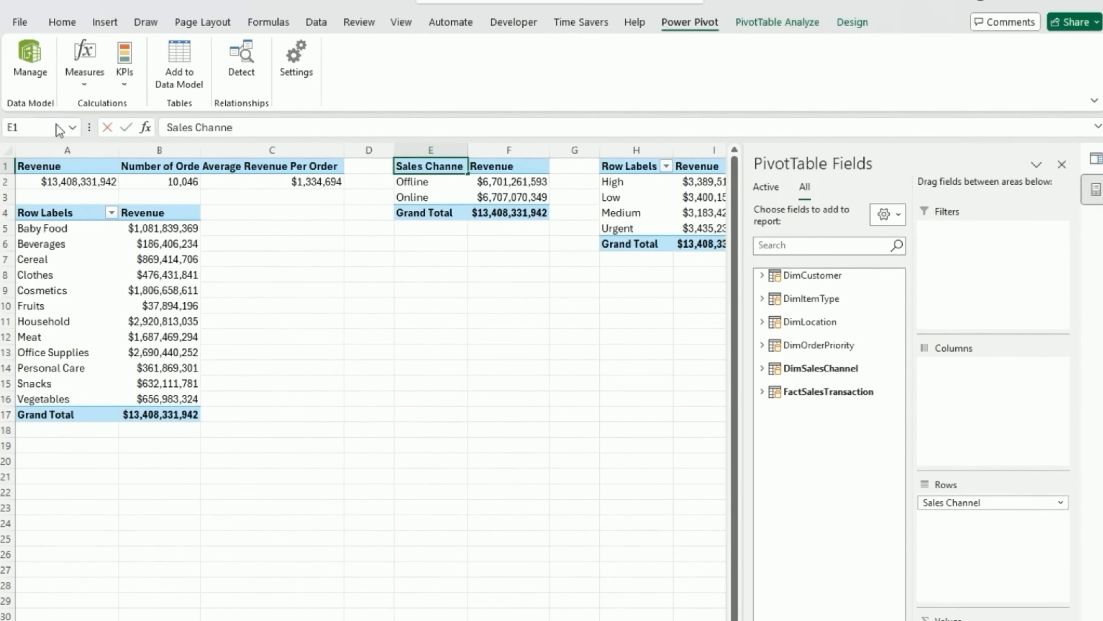
text(l)
click(513, 197)
Turn off grand totals for rows and columns in the Sales Channel PivotTable.
click(851, 21)
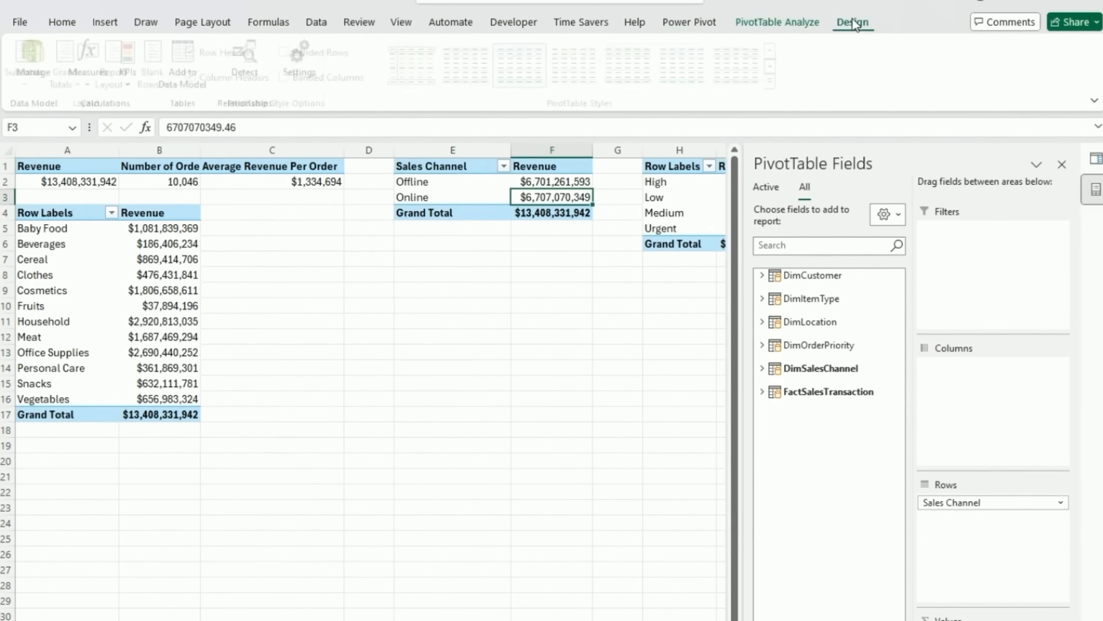
click(77, 82)
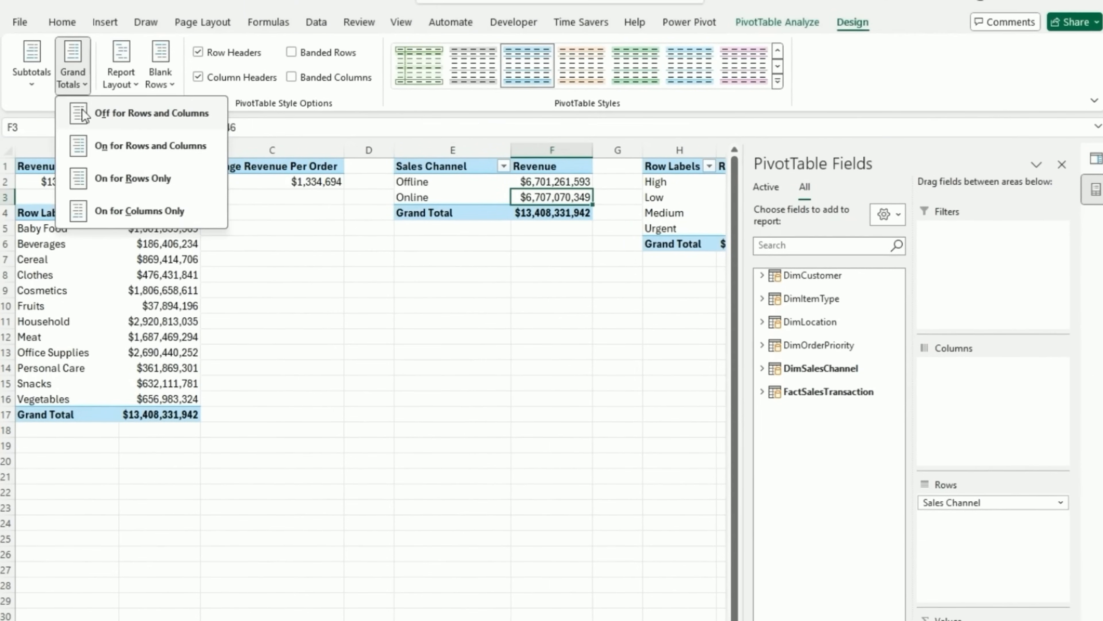
click(86, 122)
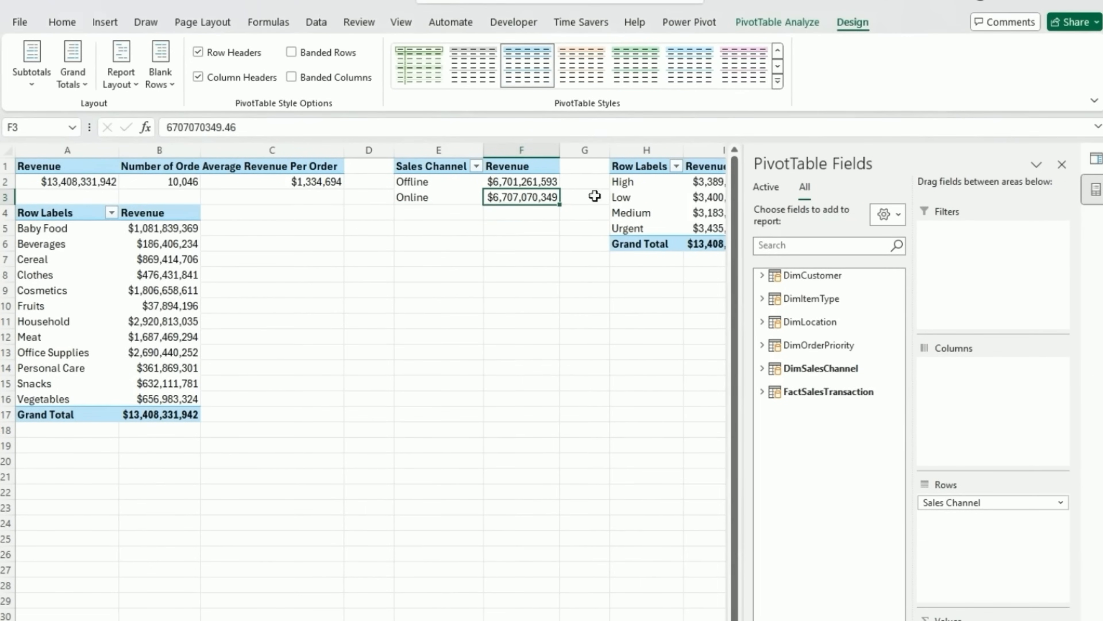
Rename the row label header in H1 as Order Priority.
click(661, 197)
click(643, 168)
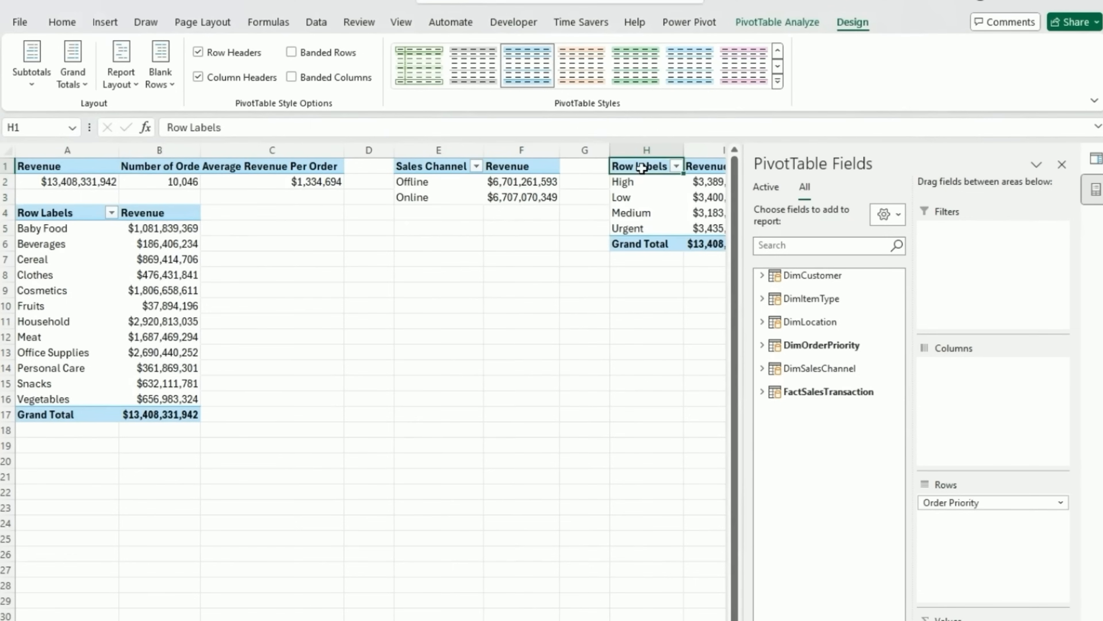
triple_click(250, 127)
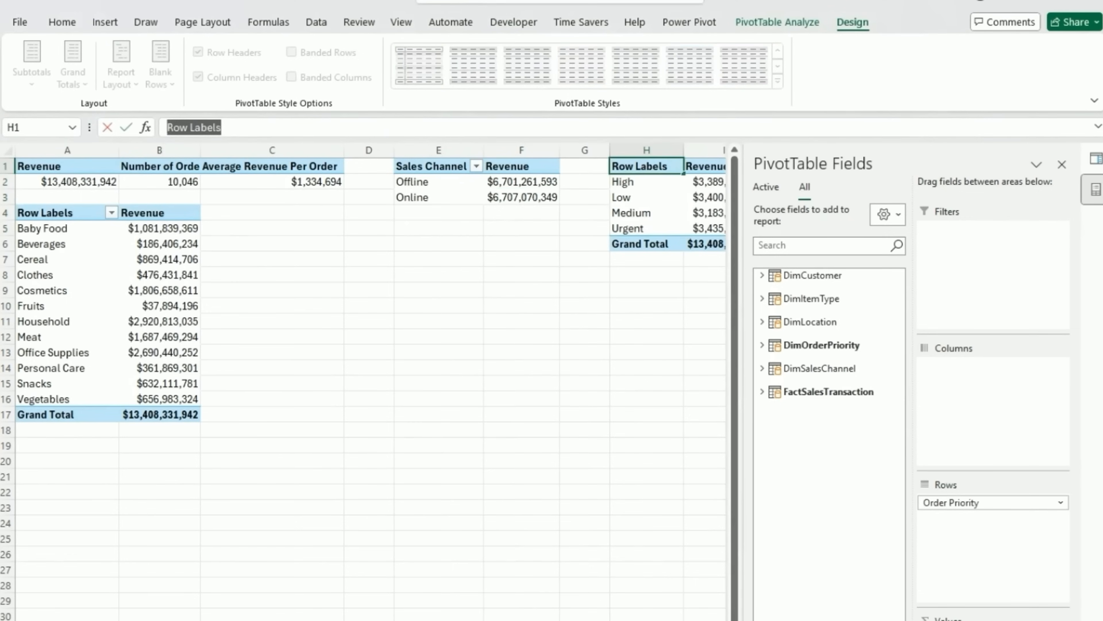
text(Order Priority)
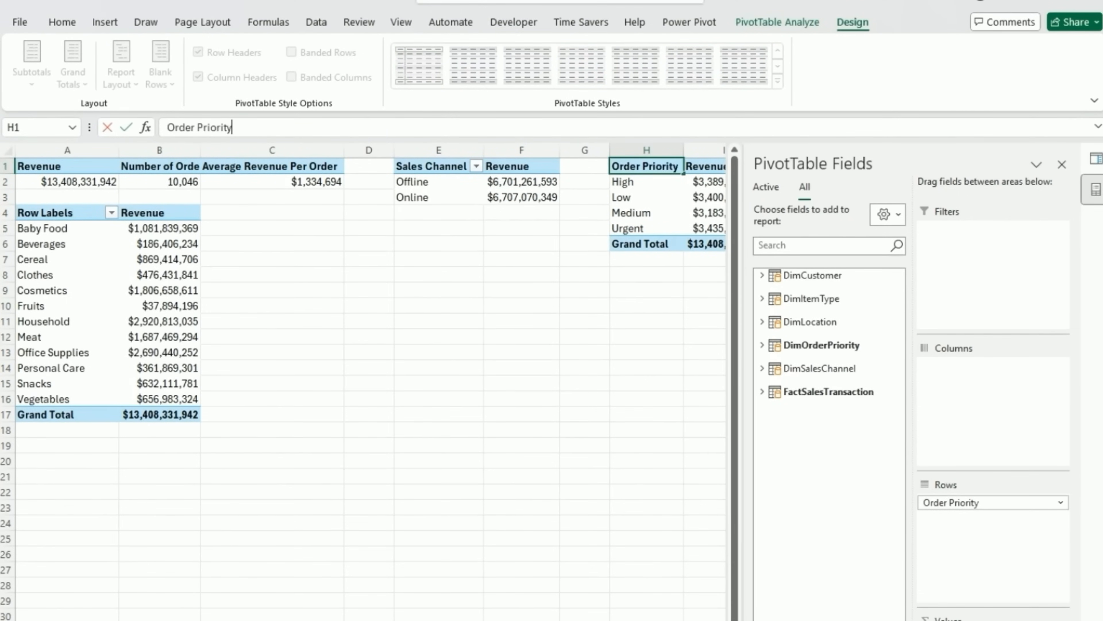
click(630, 228)
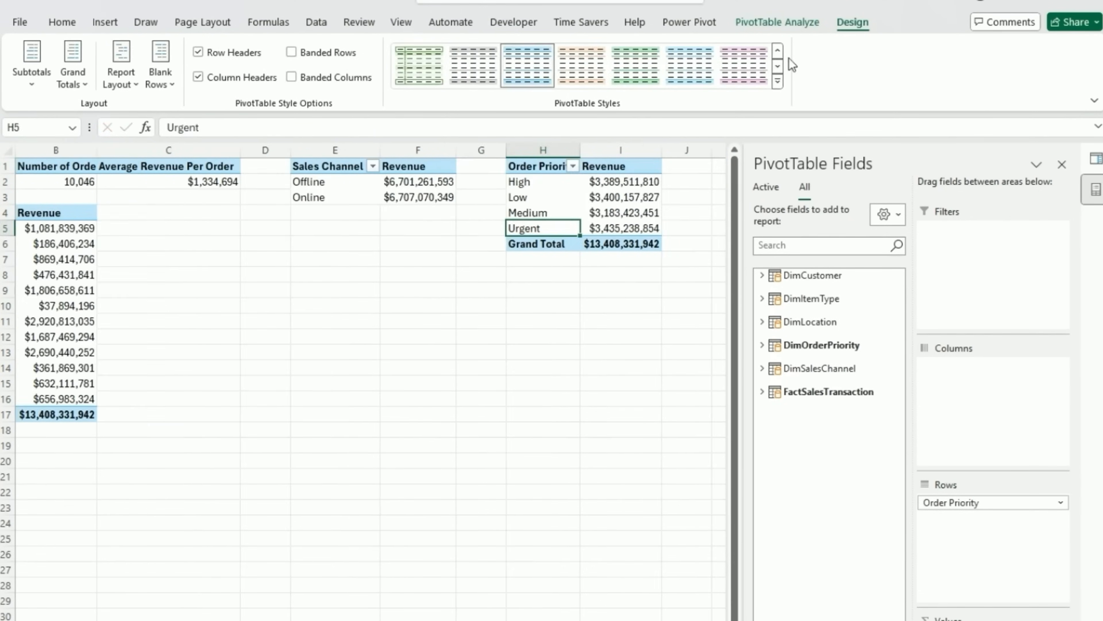
Turn off grand totals for rows and columns in the Order Priority PivotTable.
click(72, 72)
click(100, 112)
click(263, 400)
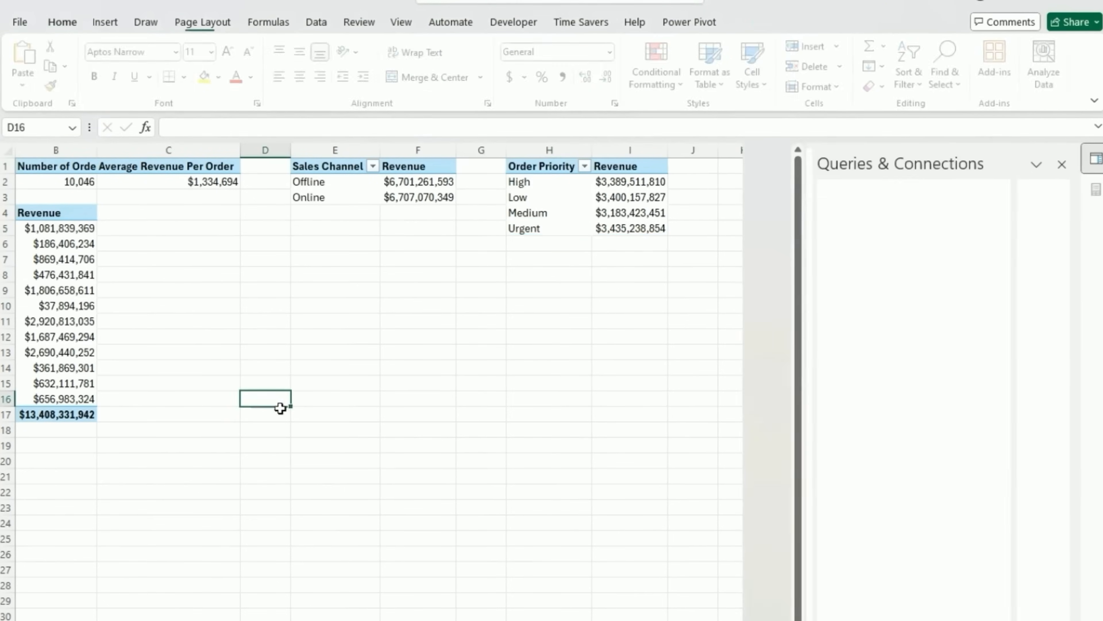
Rename the row label header in A4 as Item Type.
click(74, 322)
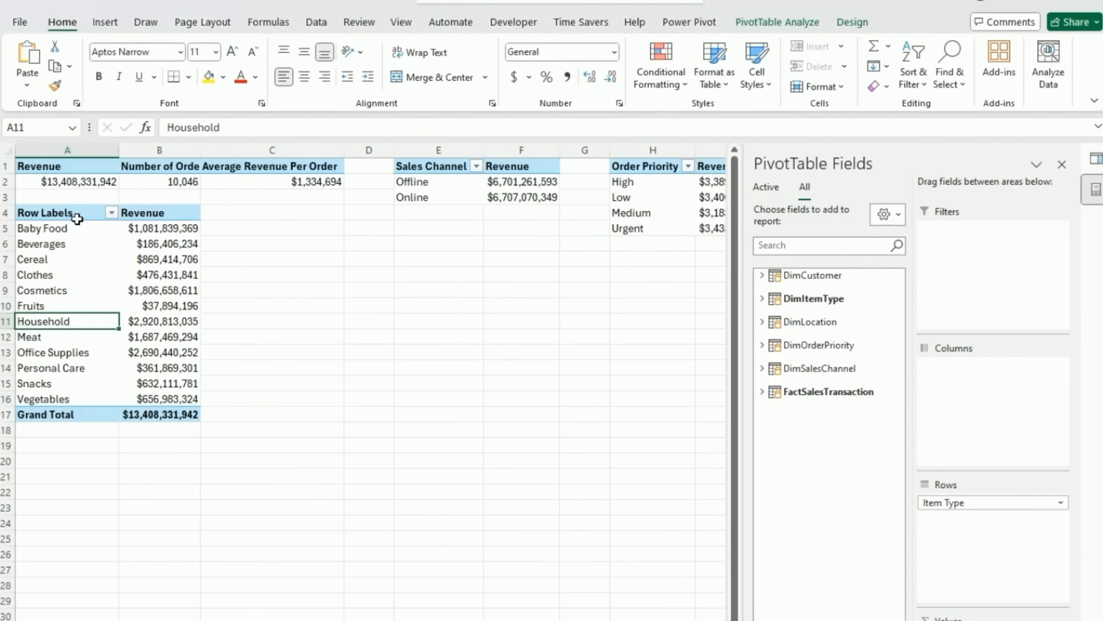
click(77, 217)
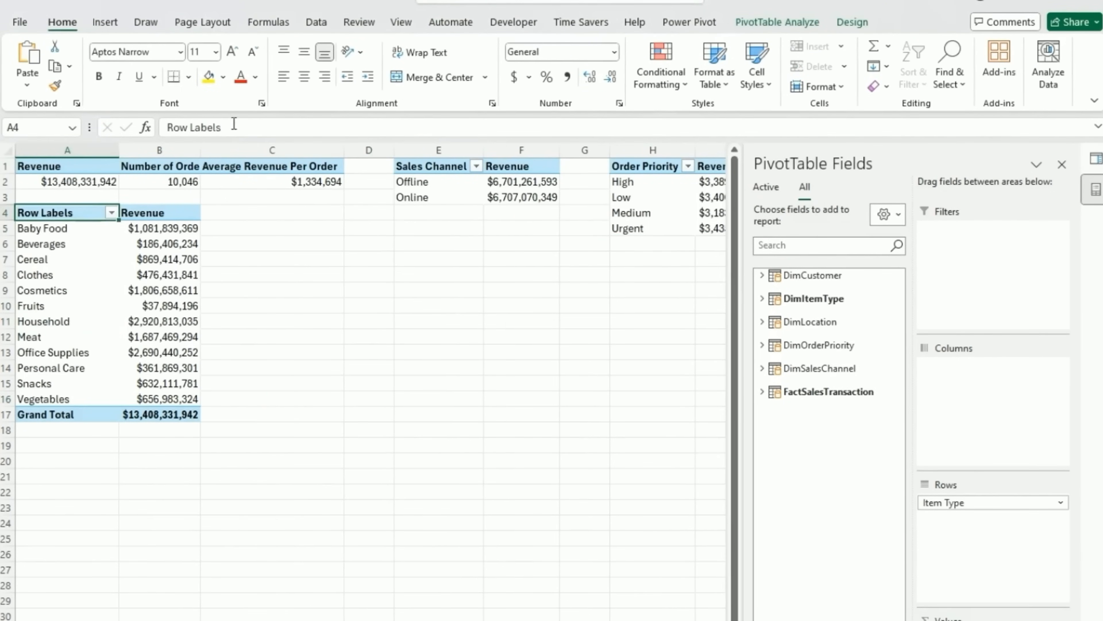
triple_click(234, 127)
text(Item Type)
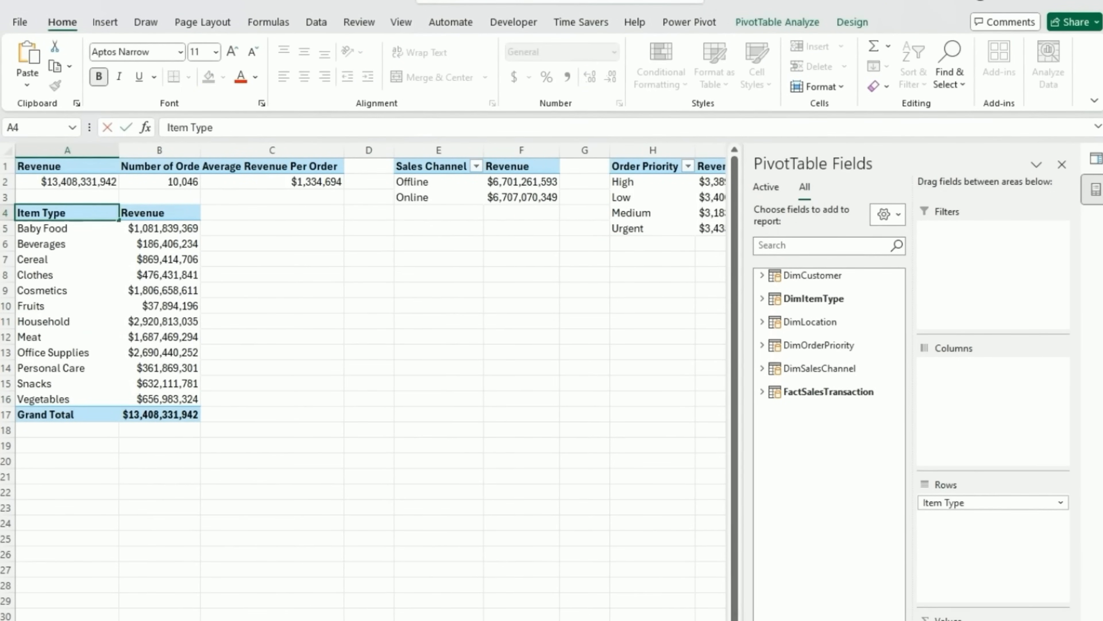
key(Tab)
Turn off grand totals for rows and columns in the Item Type PivotTable.
click(19, 259)
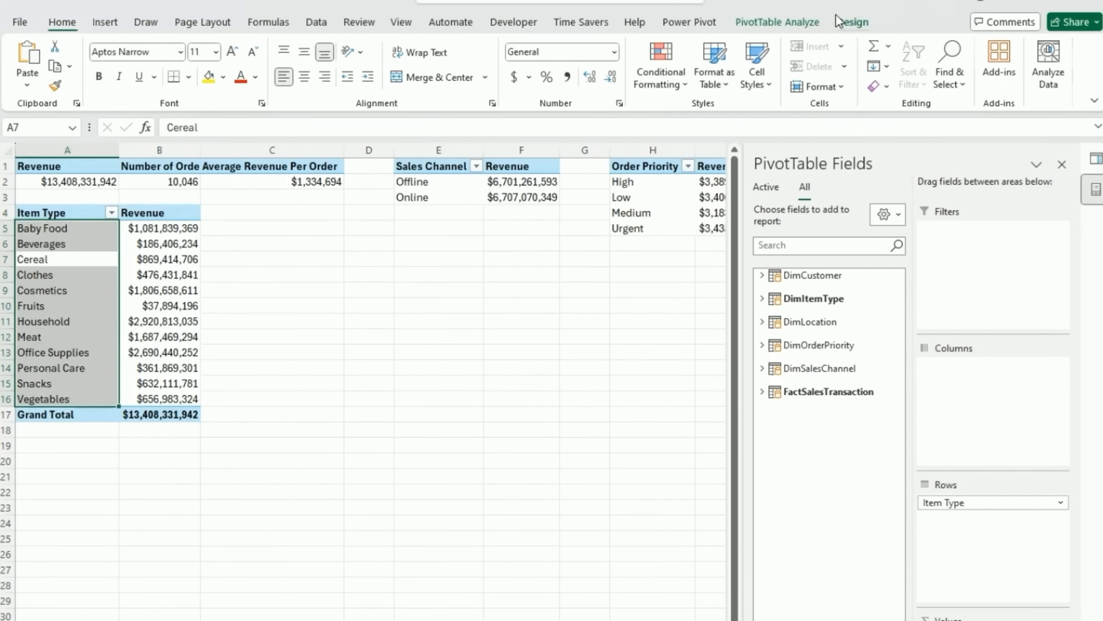
click(852, 22)
click(65, 93)
click(99, 113)
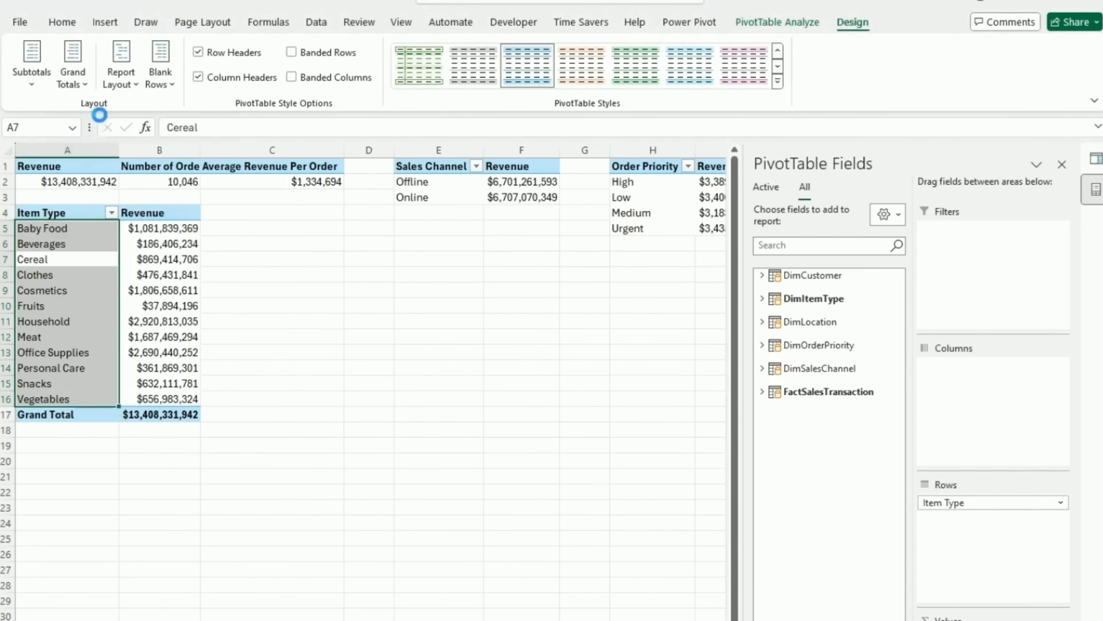
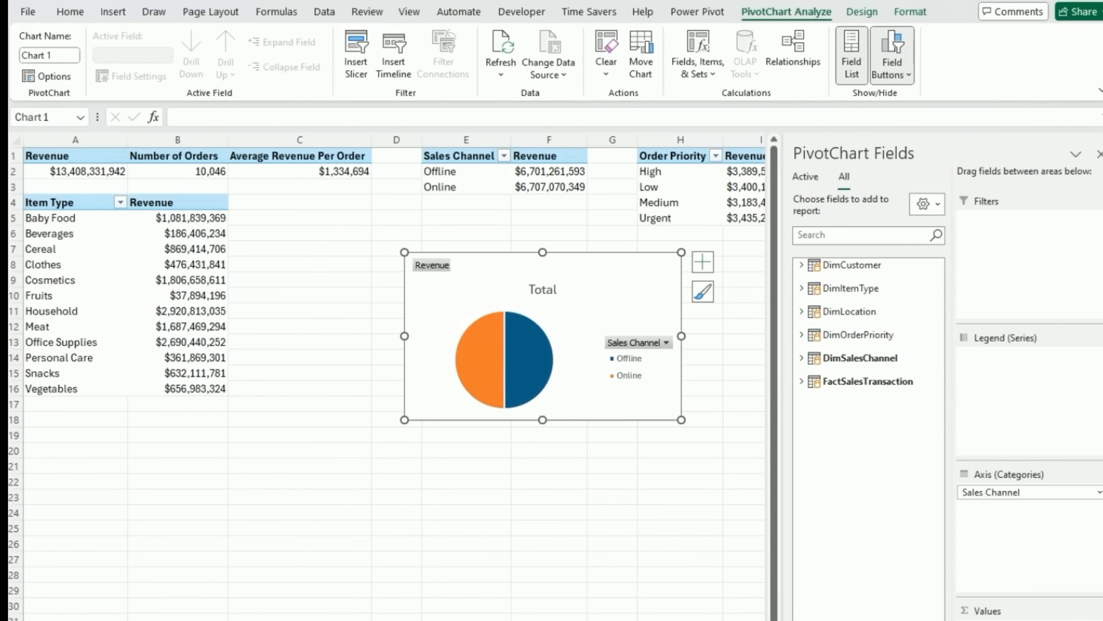
Insert a clustered column PivotChart from the Order Priority PivotTable and place it below the pie chart.
click(680, 186)
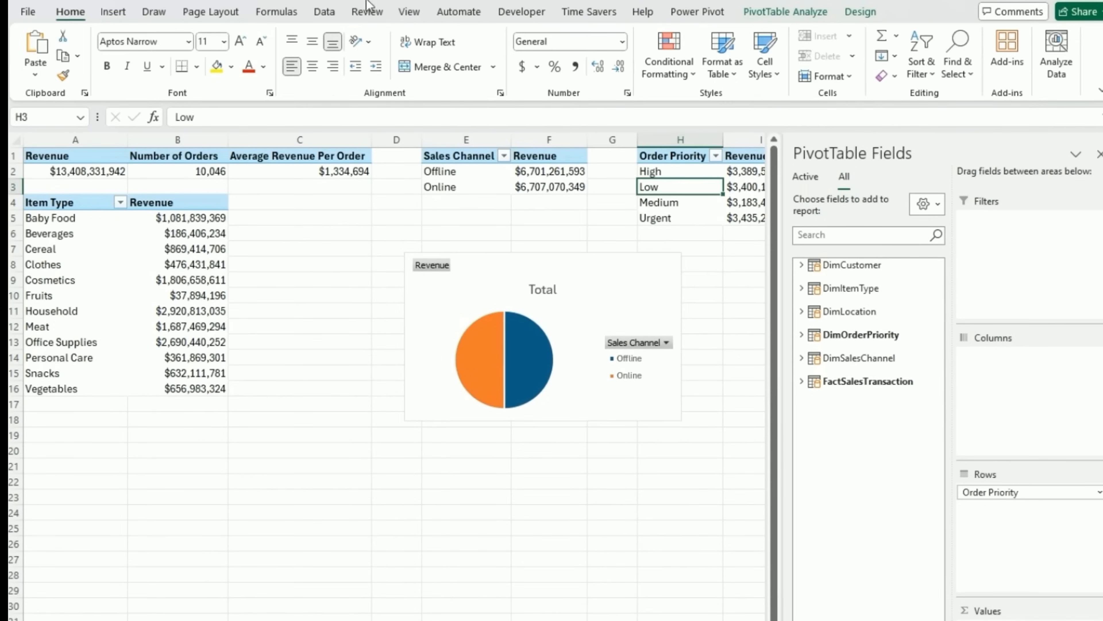
click(113, 12)
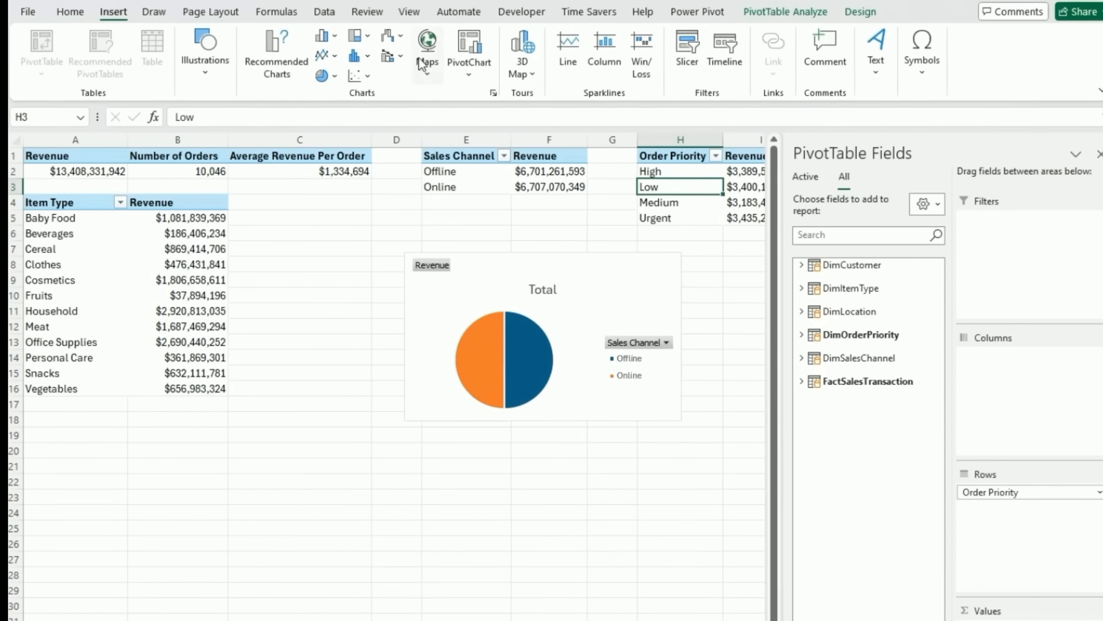
click(467, 50)
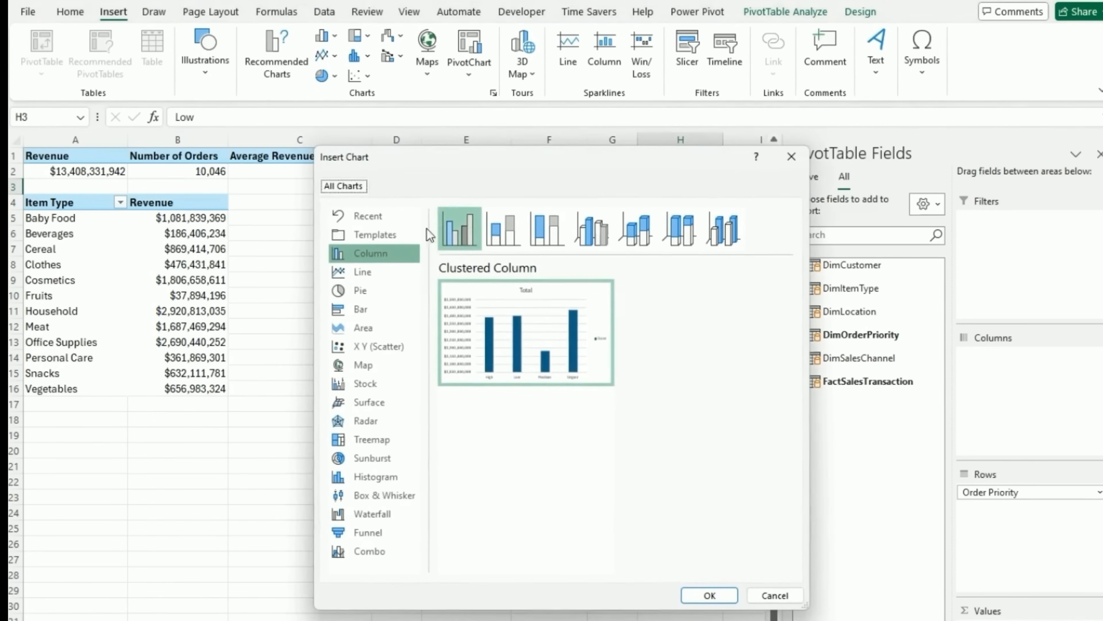
click(703, 587)
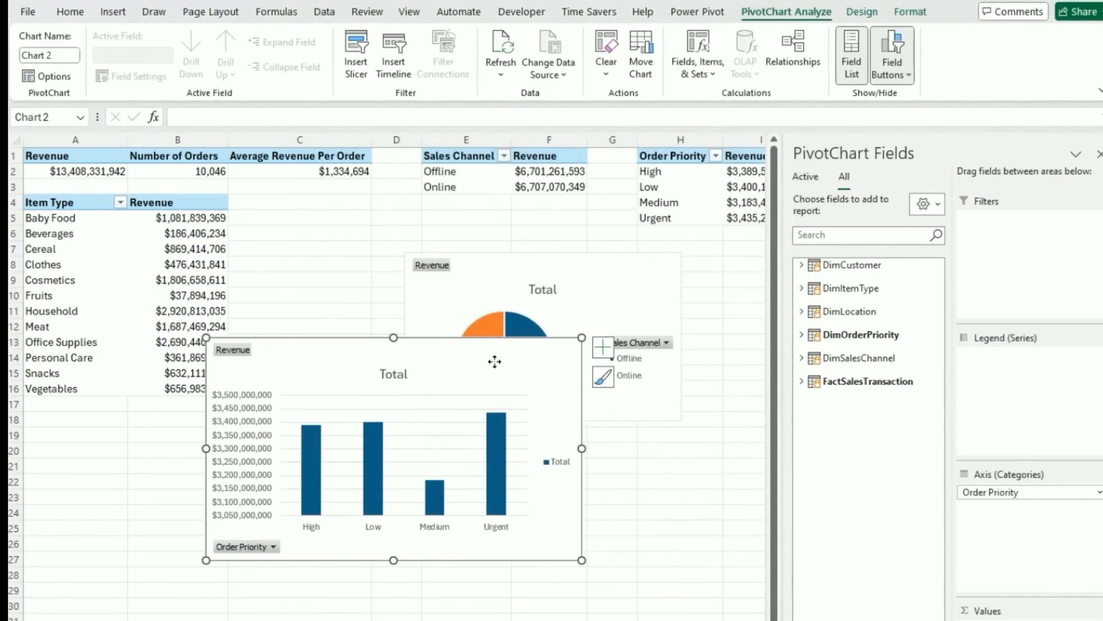
drag(492, 362, 676, 465)
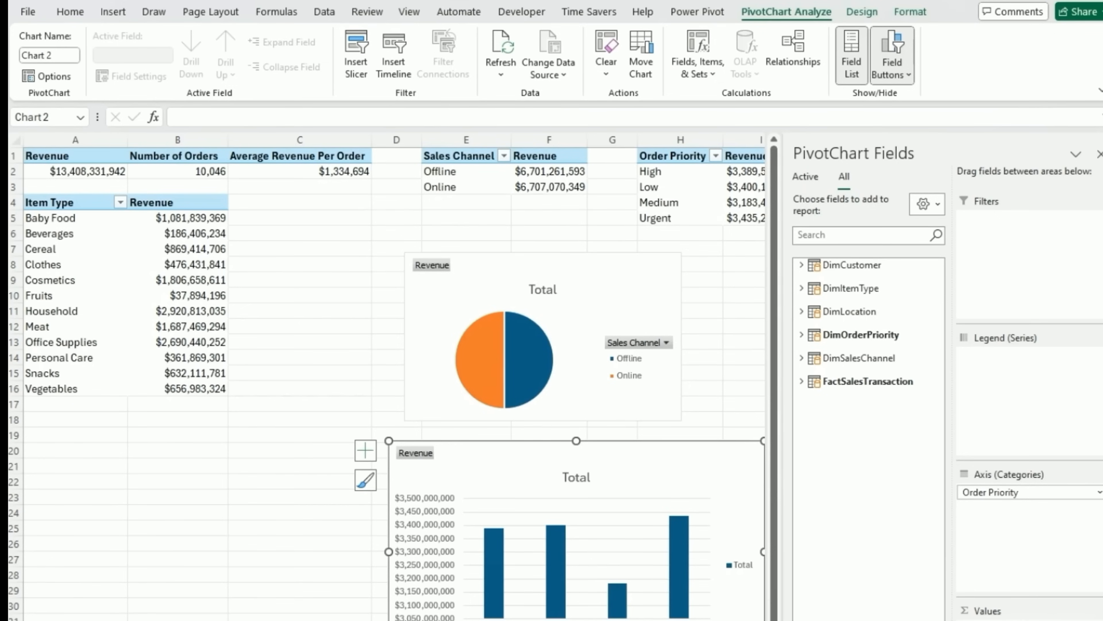
Insert a clustered bar PivotChart from the Item Type PivotTable.
click(124, 313)
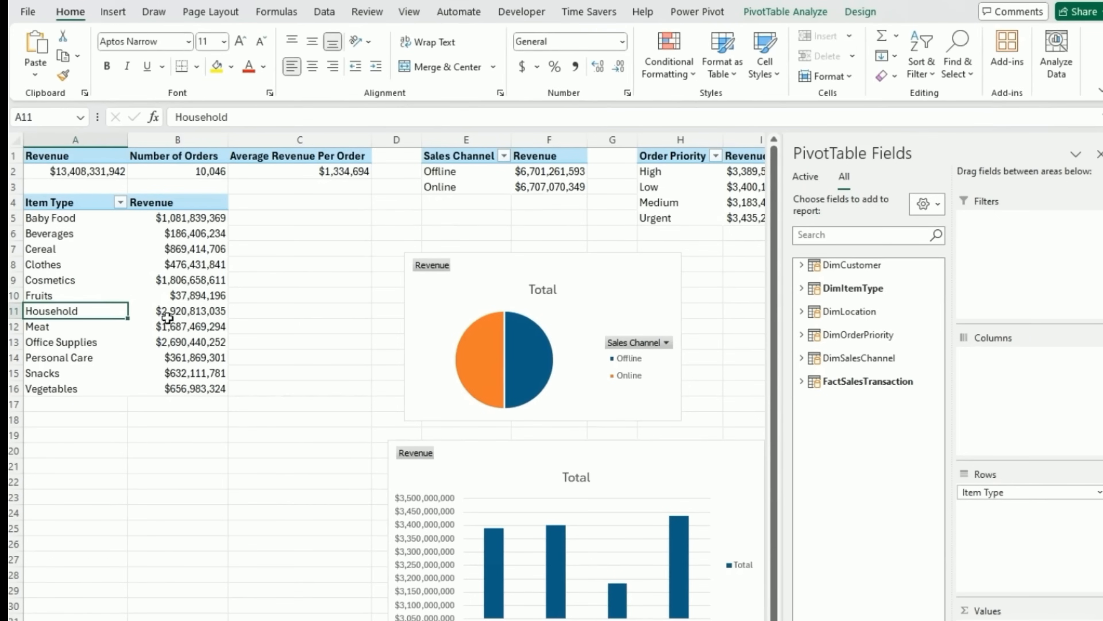
click(111, 12)
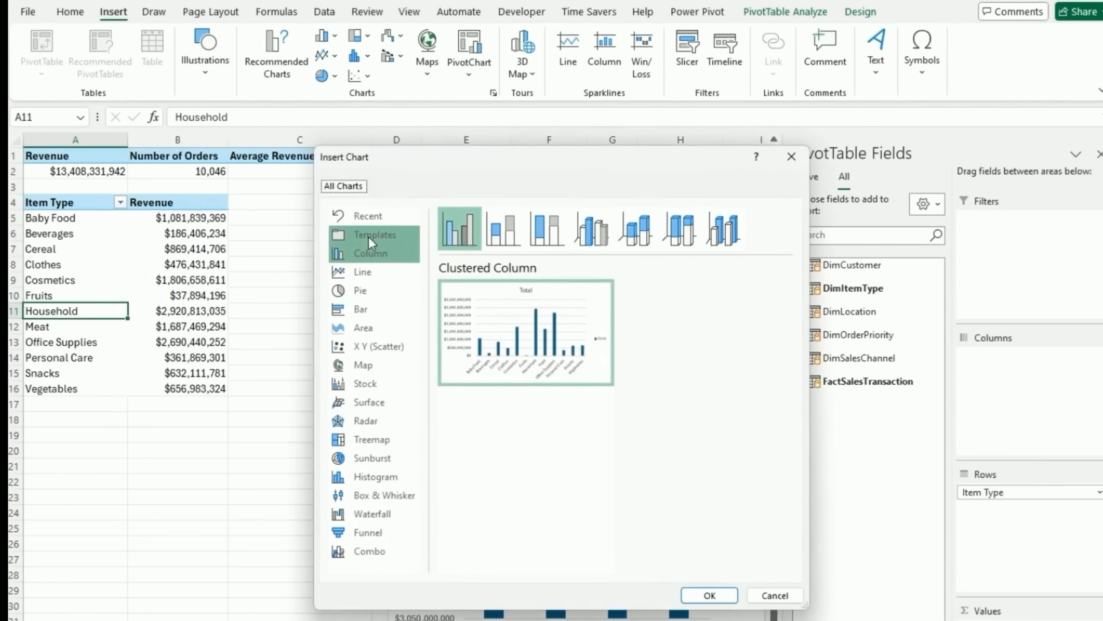
click(366, 311)
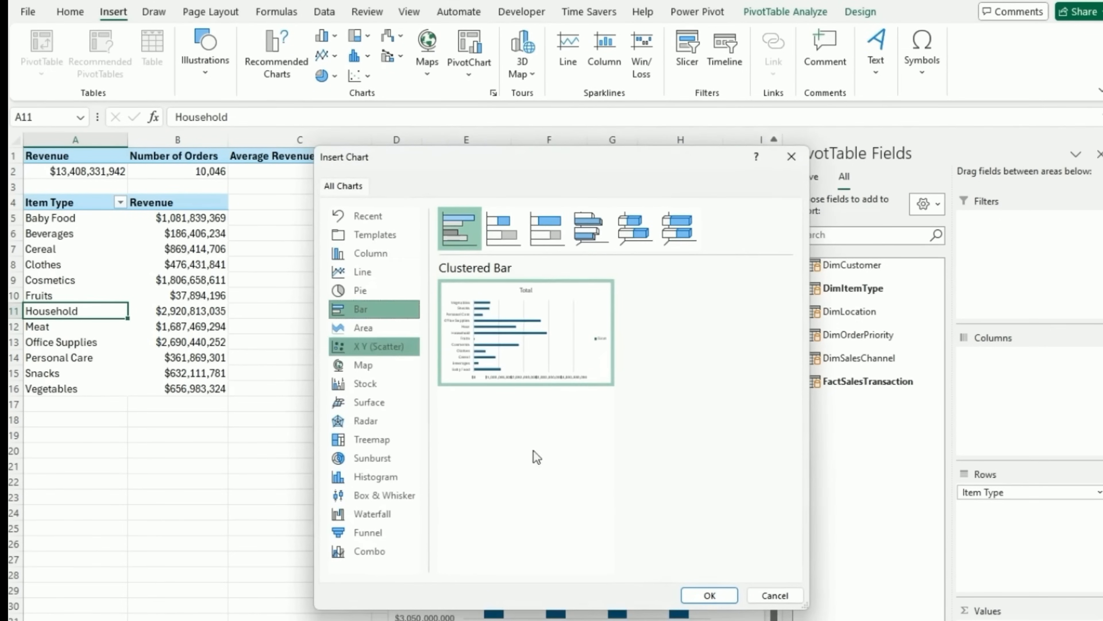
click(710, 596)
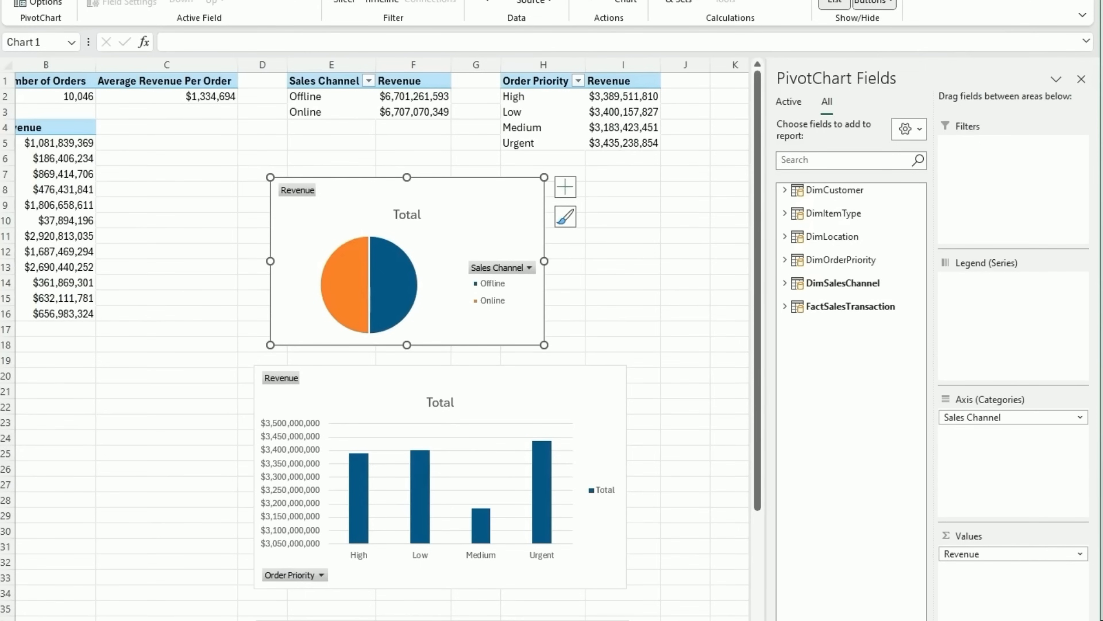
Hide all field buttons on the Sales Channel pie chart and add data labels to it.
right_click(282, 190)
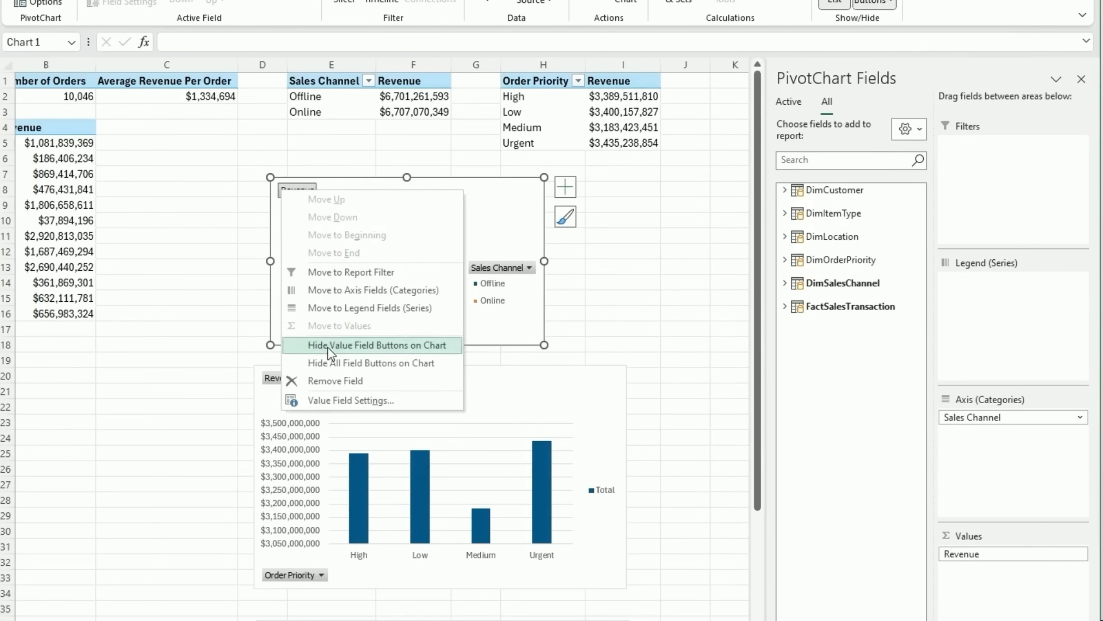
click(328, 358)
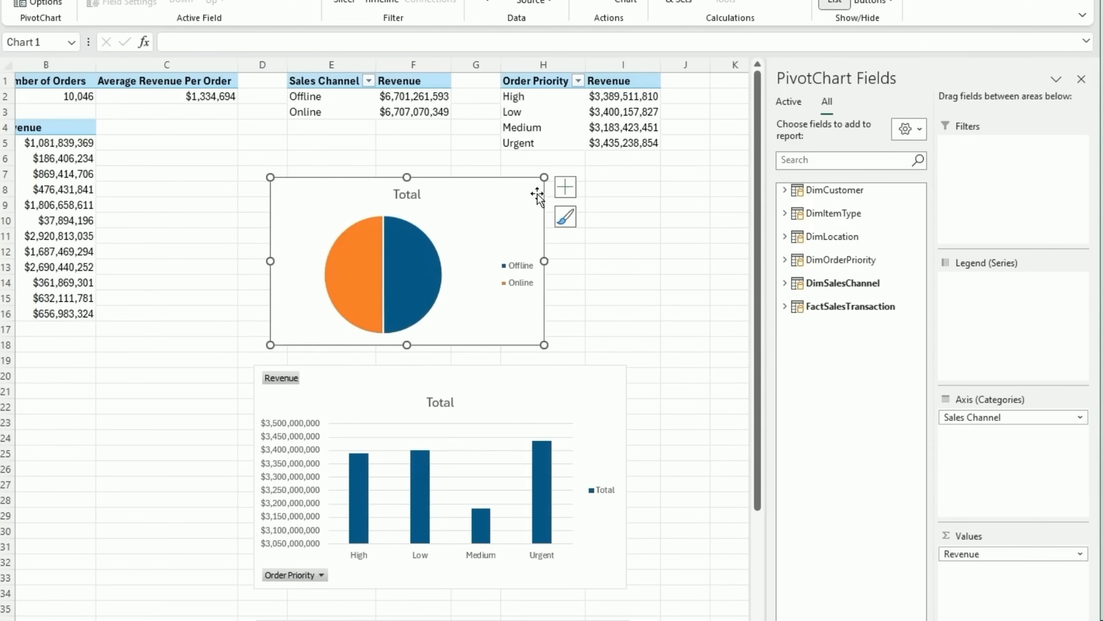
click(575, 187)
click(604, 222)
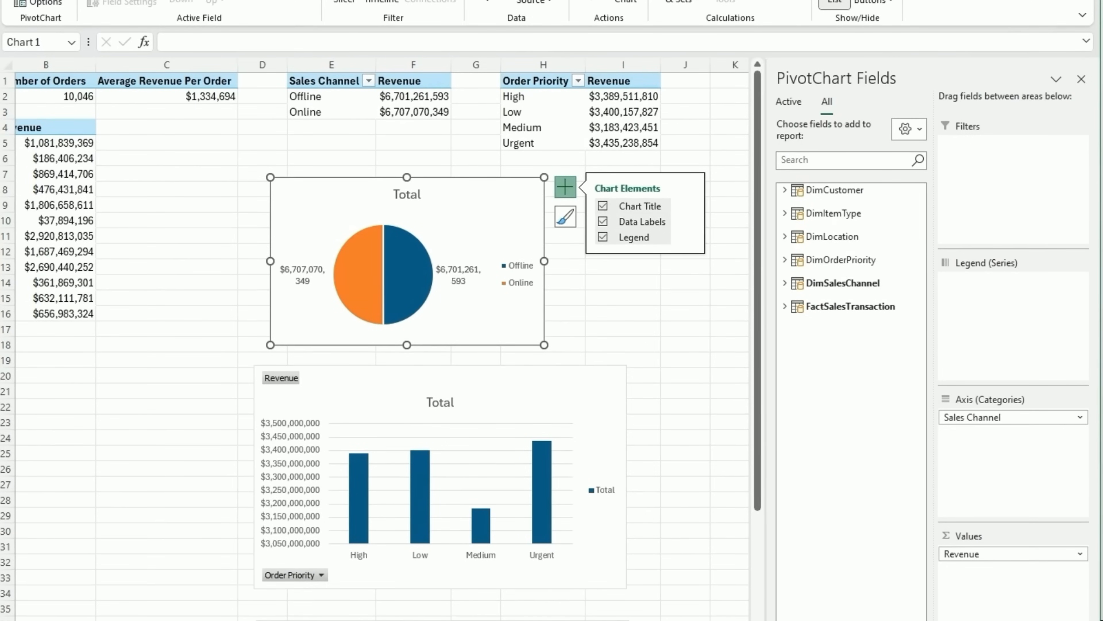
Change the pie chart's title to Sales Channel Distribution.
double_click(413, 193)
double_click(619, 195)
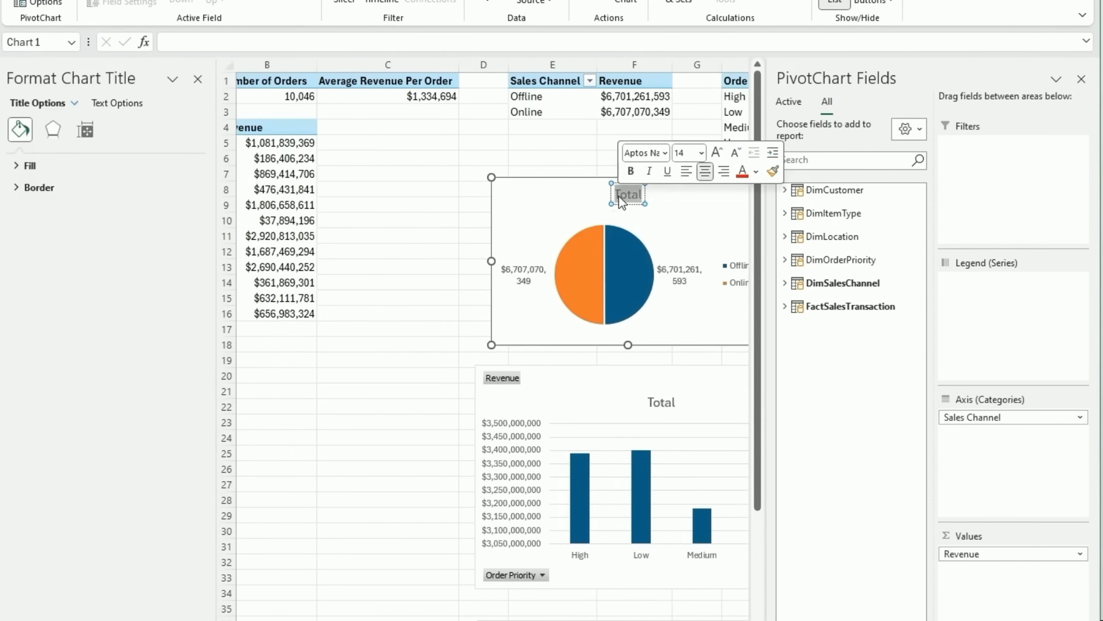
text(Sales)
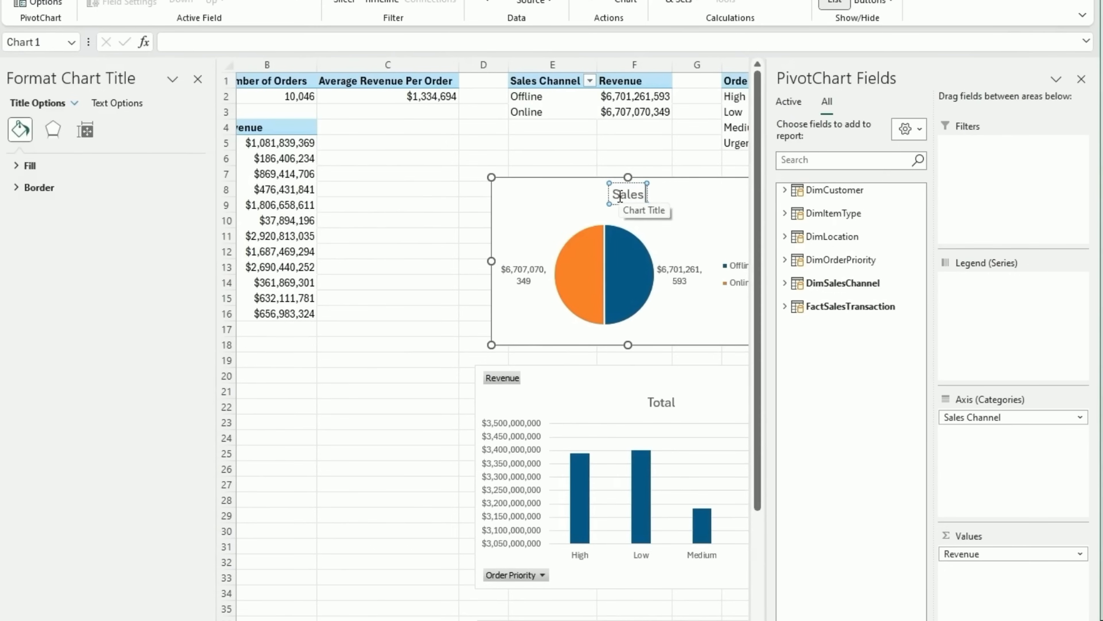
text( Channel Dist)
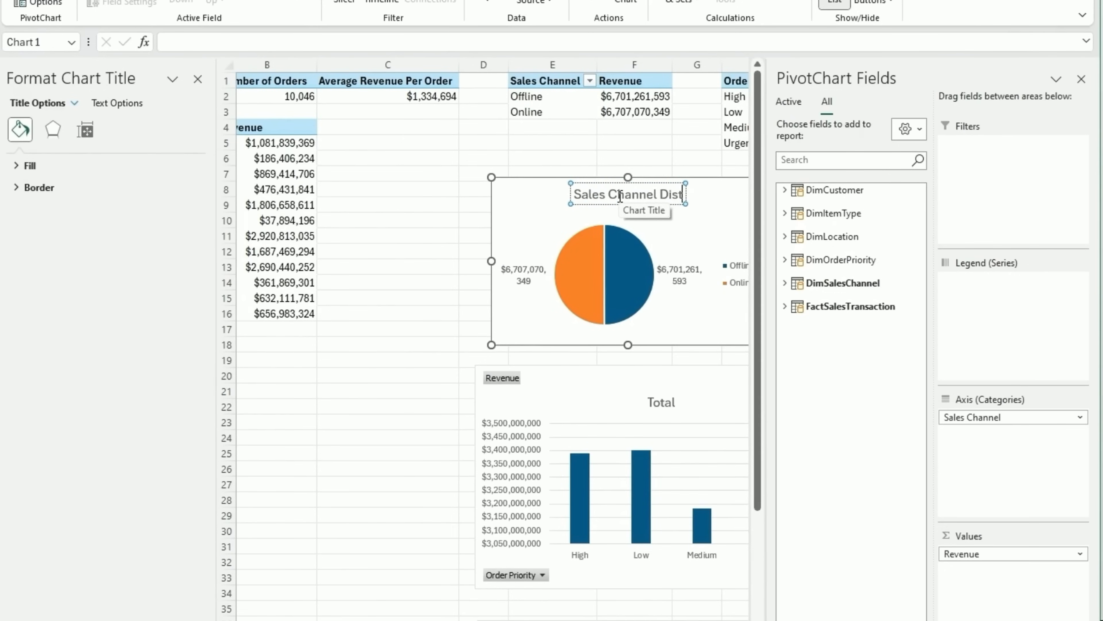
text(ribution)
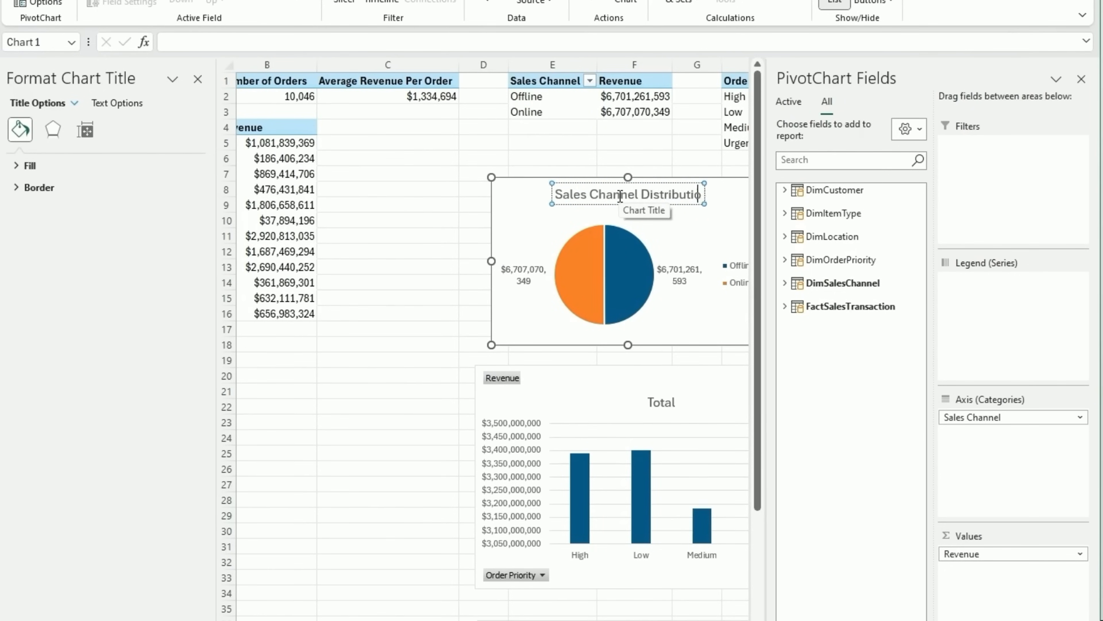
Show the percentage instead of the value in the pie chart's Online and Offline data labels.
click(512, 265)
click(526, 271)
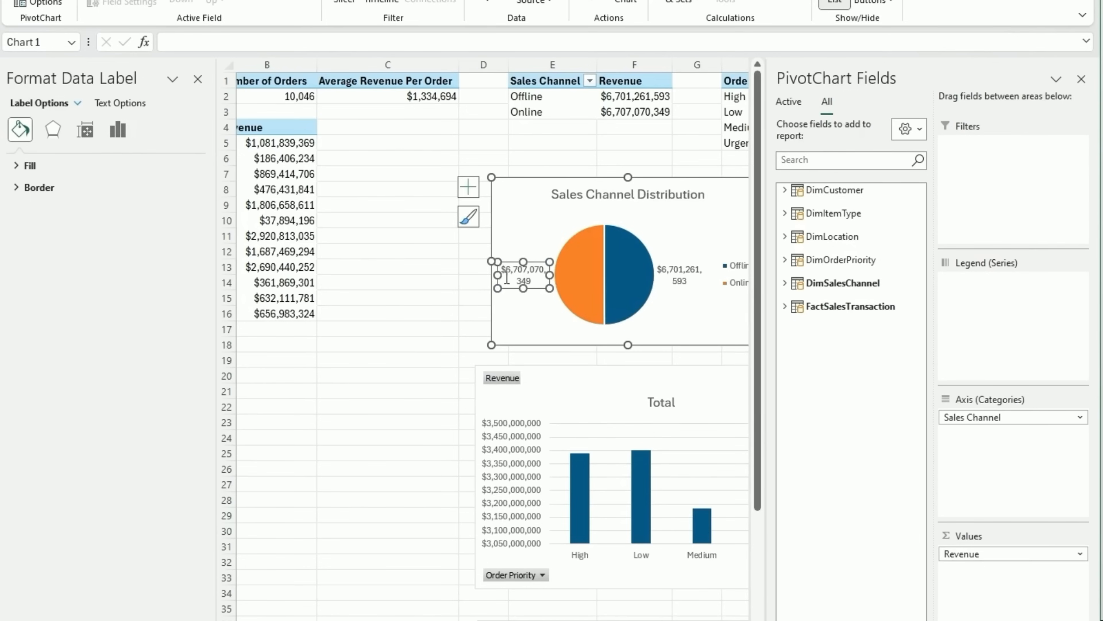
click(117, 129)
click(36, 244)
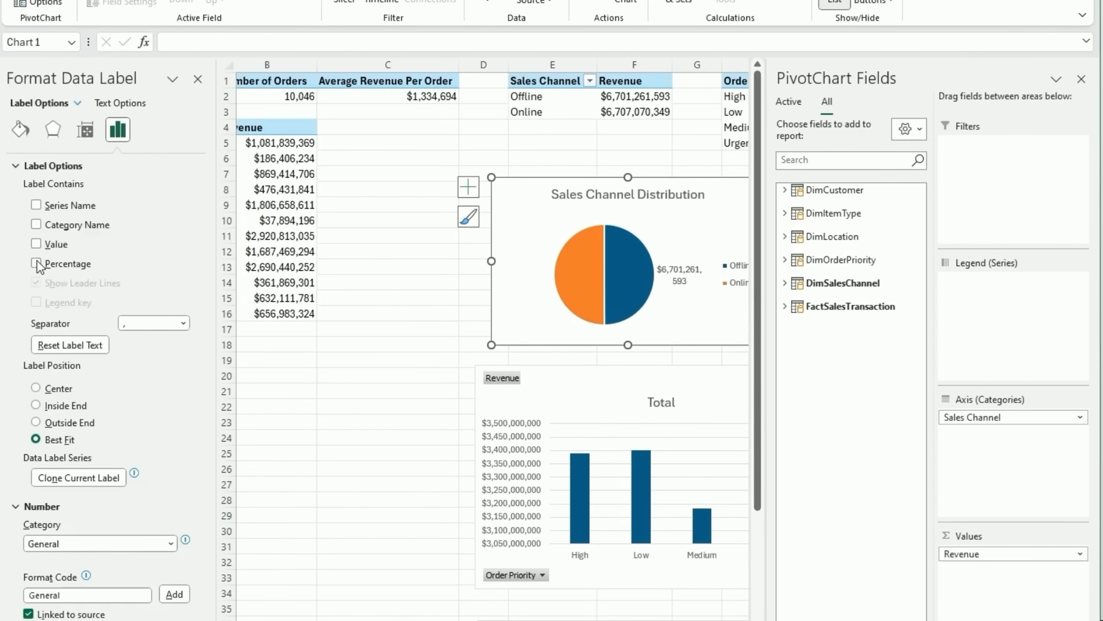
click(36, 263)
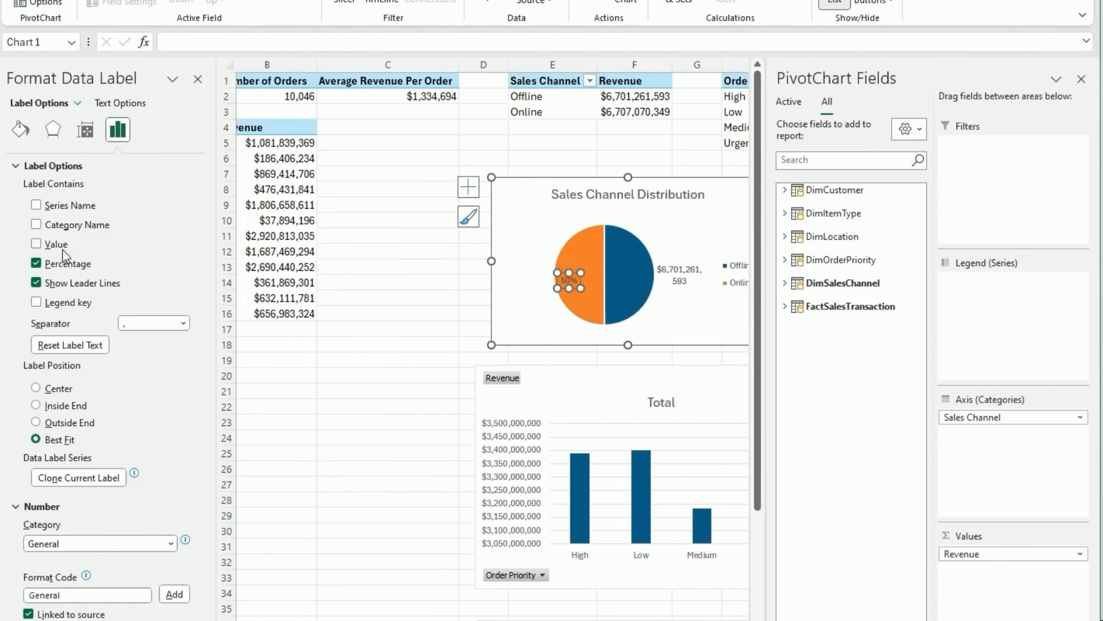
click(680, 274)
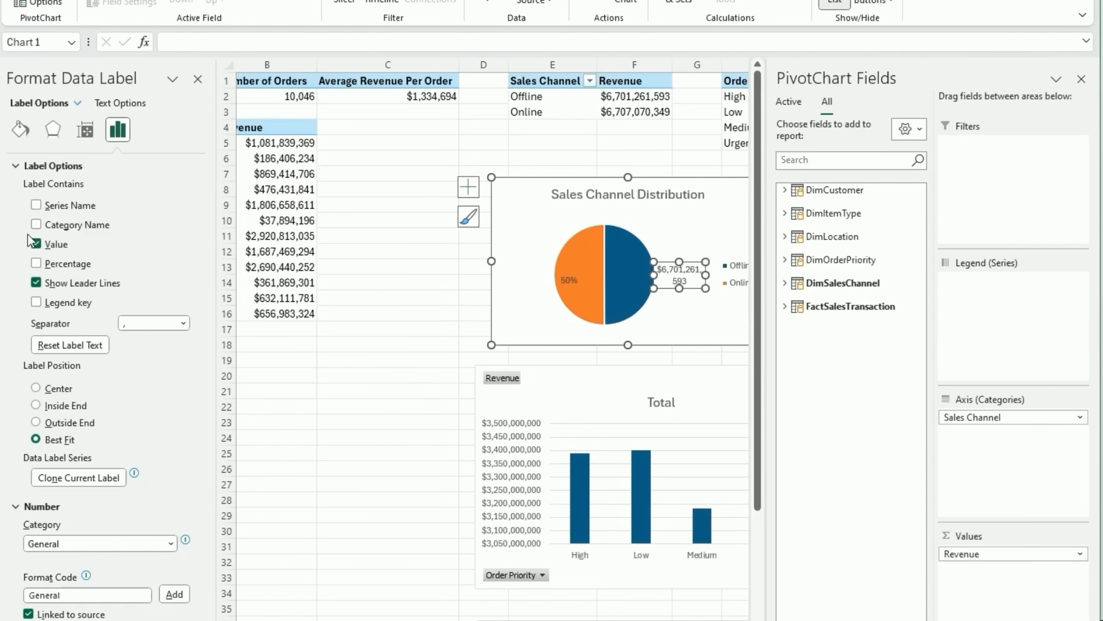
click(36, 244)
click(36, 263)
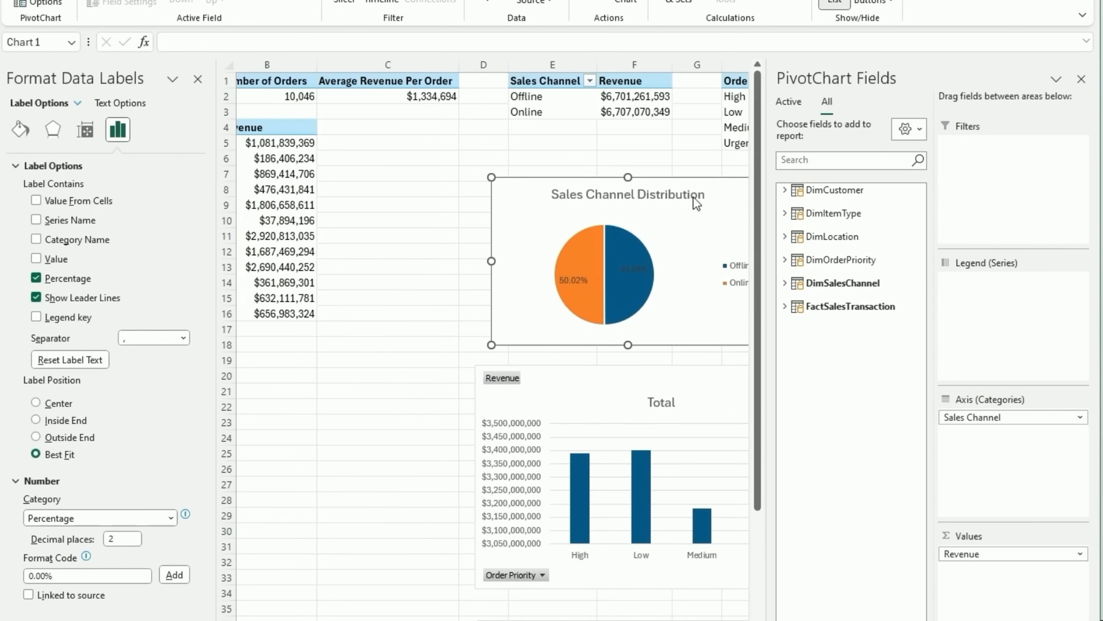
Move the Sales Channel Distribution chart over columns C to F and fill its Online slice with custom hex colour F0A500.
click(714, 186)
drag(713, 186, 609, 177)
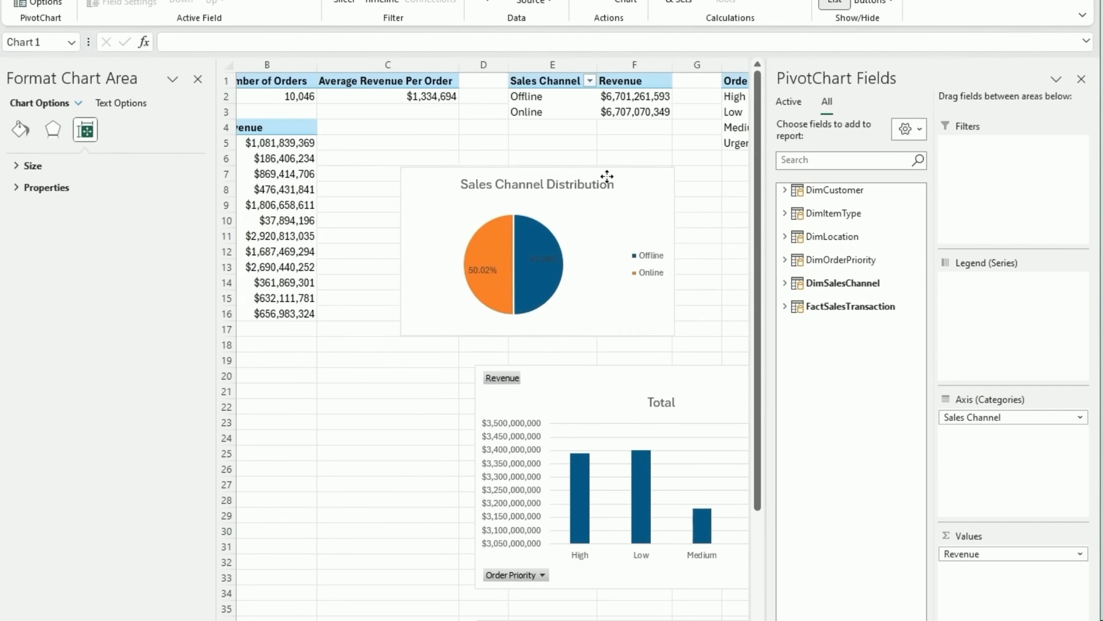
click(642, 274)
click(642, 275)
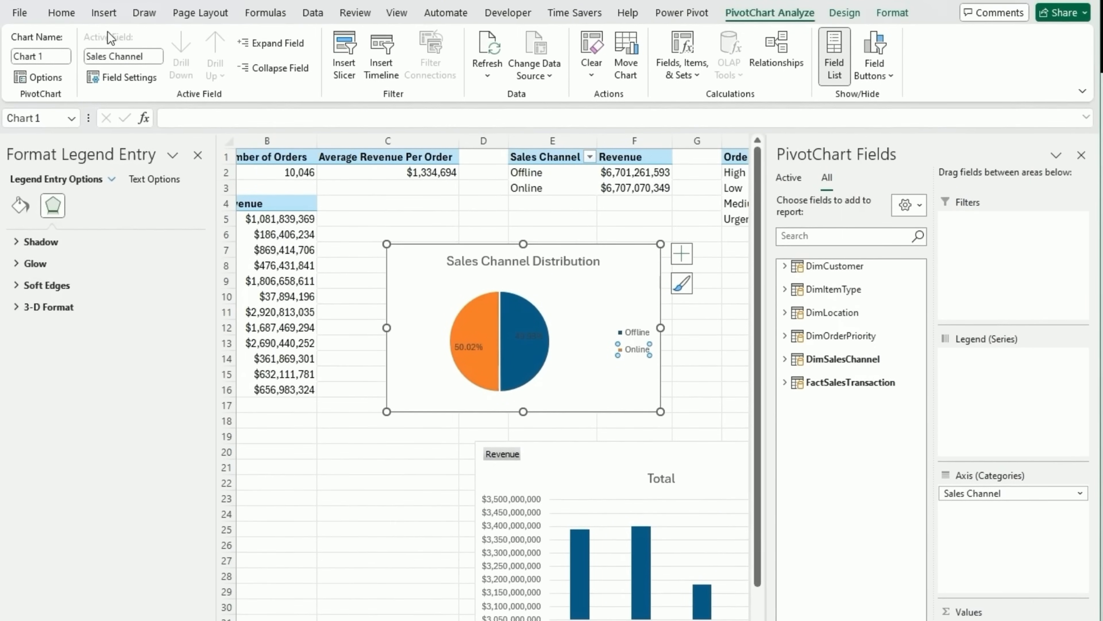
click(61, 13)
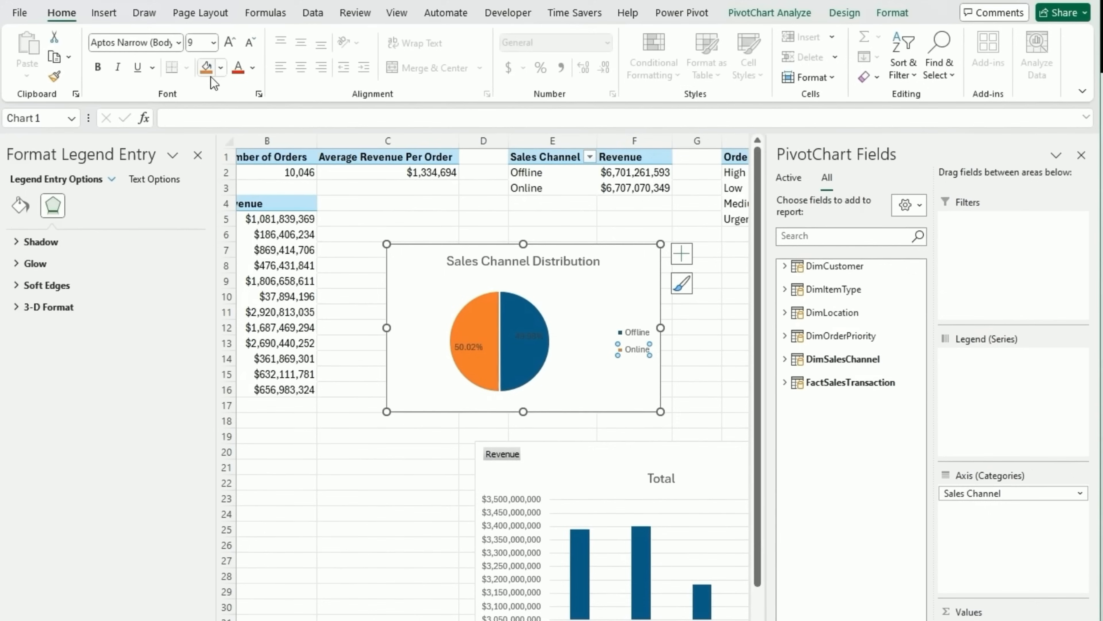
click(221, 69)
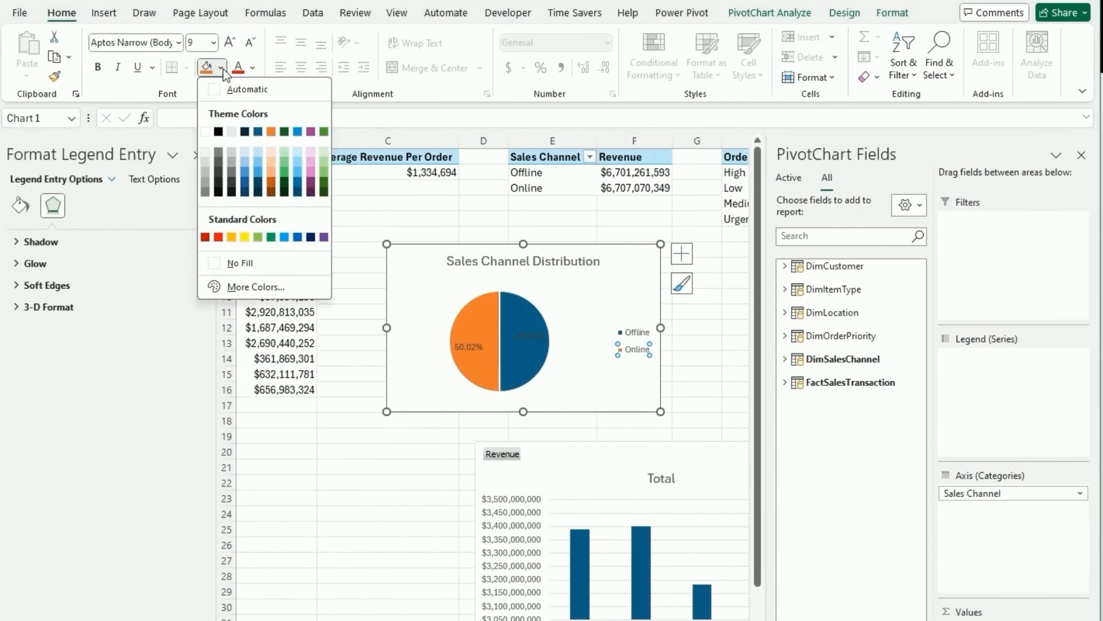
click(261, 290)
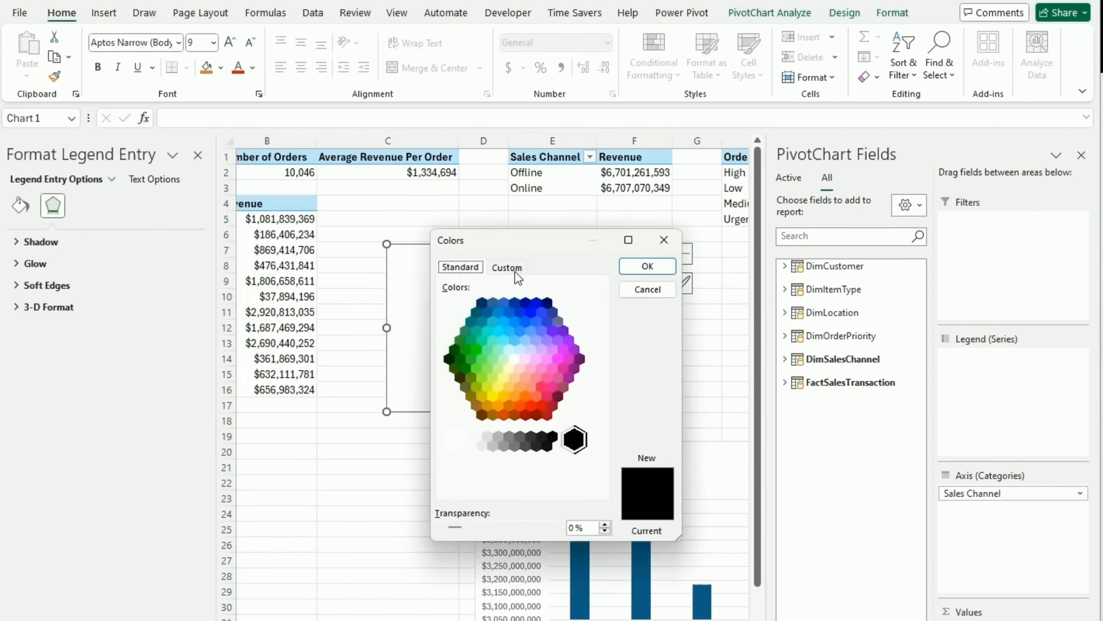
click(516, 269)
click(529, 486)
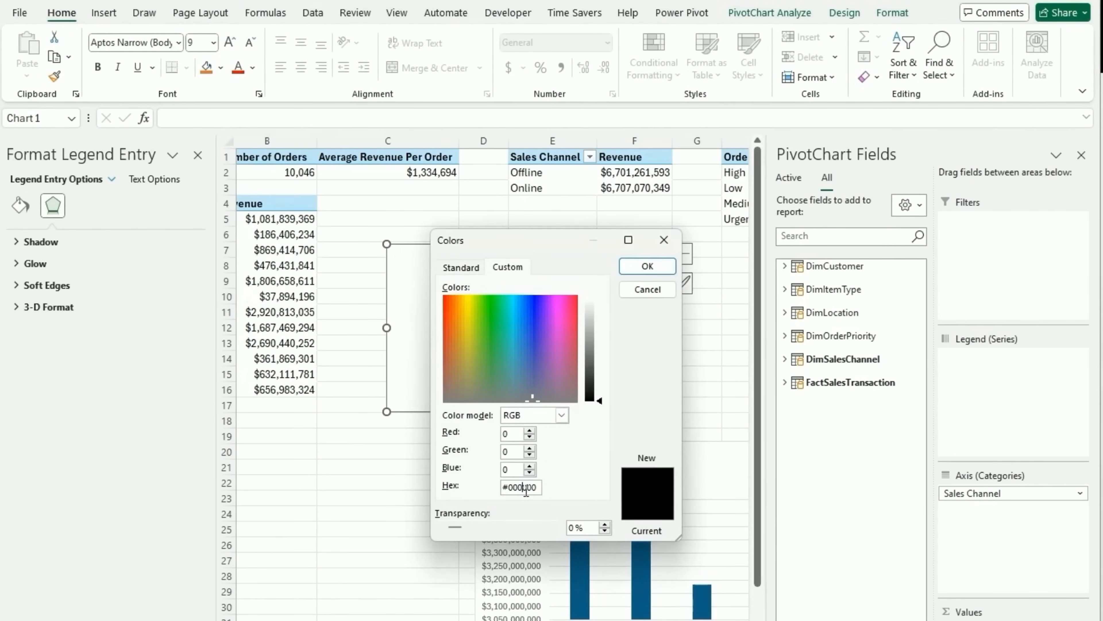
double_click(526, 488)
text(f0a500)
click(647, 267)
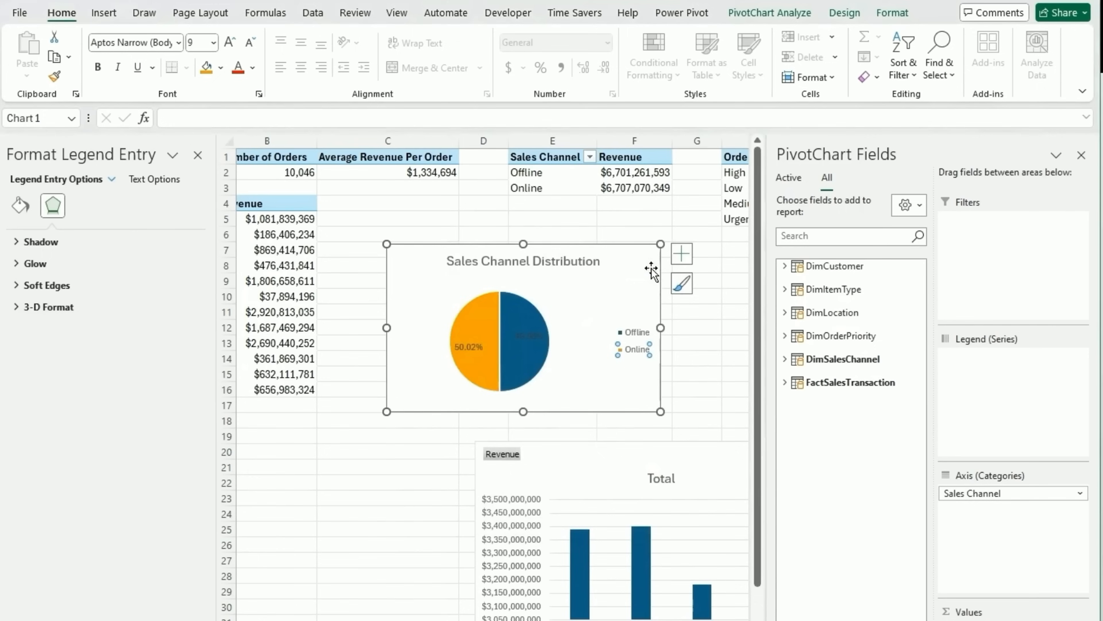
Fill the Offline slice of the Sales Channel Distribution pie with custom hex colour 191919.
click(518, 308)
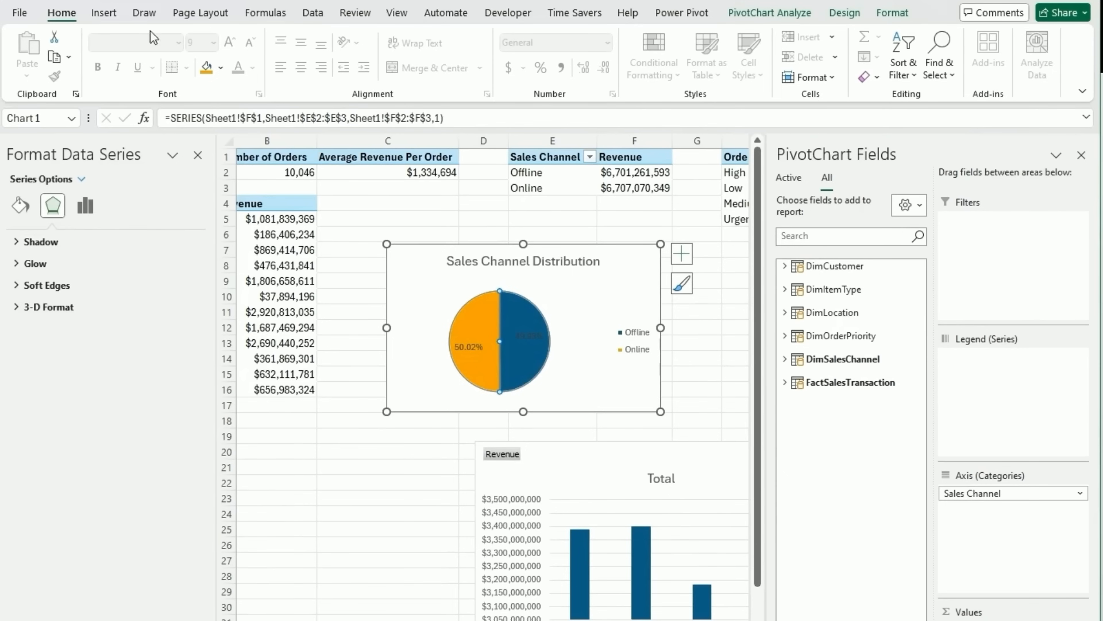
click(220, 68)
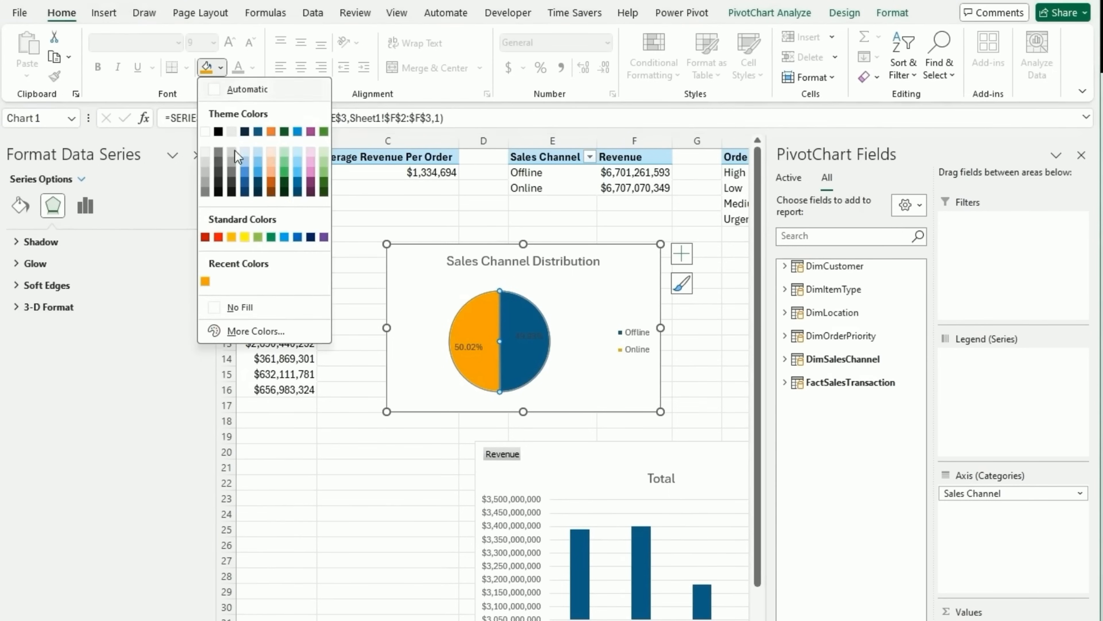
click(257, 336)
click(507, 267)
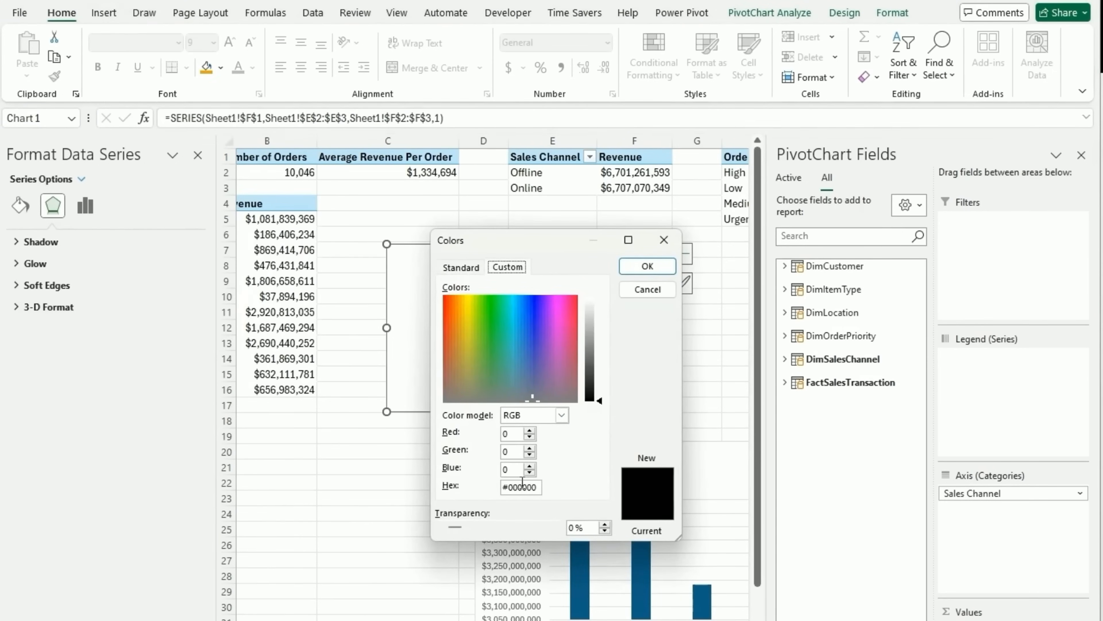
drag(509, 487, 581, 490)
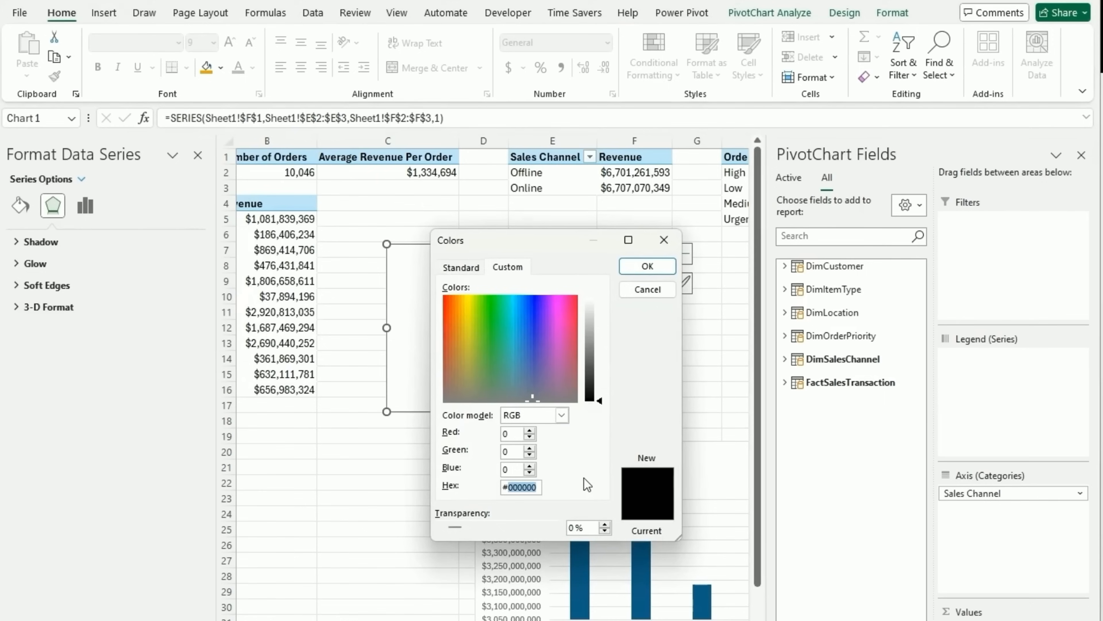
text(191919)
click(647, 266)
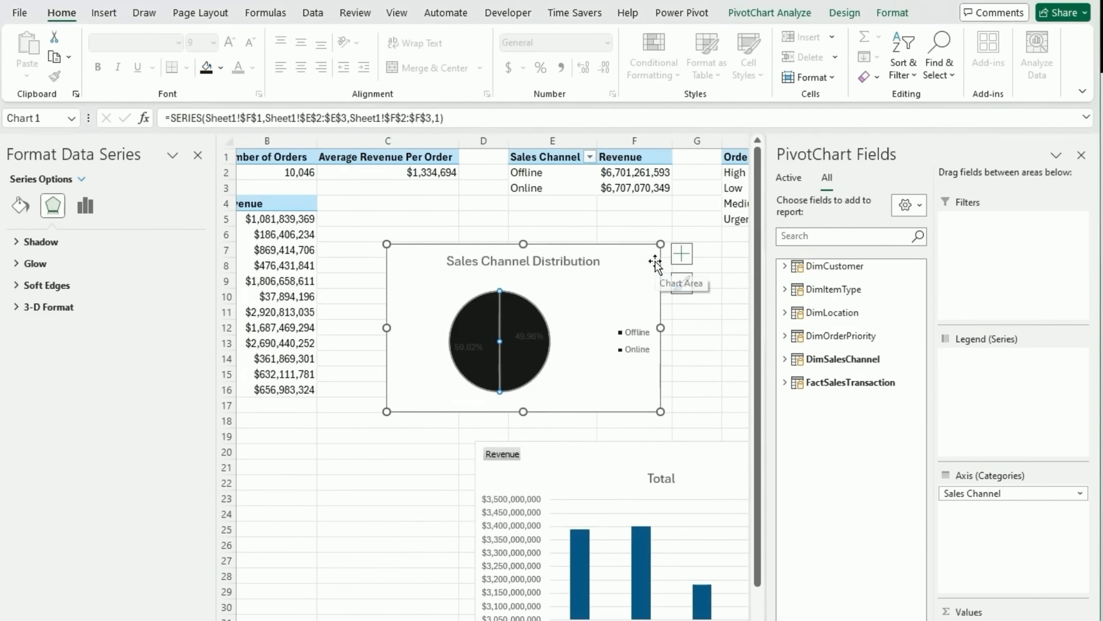
click(396, 488)
click(505, 342)
key(ctrl+z)
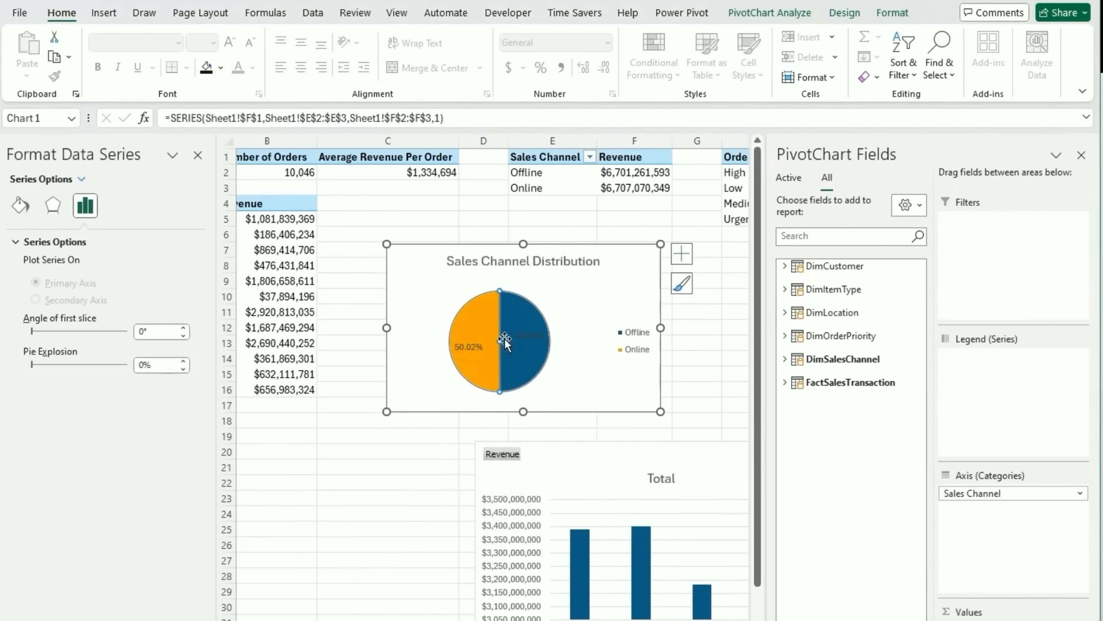
click(505, 342)
key(ctrl+y)
Make the Offline slice's percentage data label bold and white.
click(527, 335)
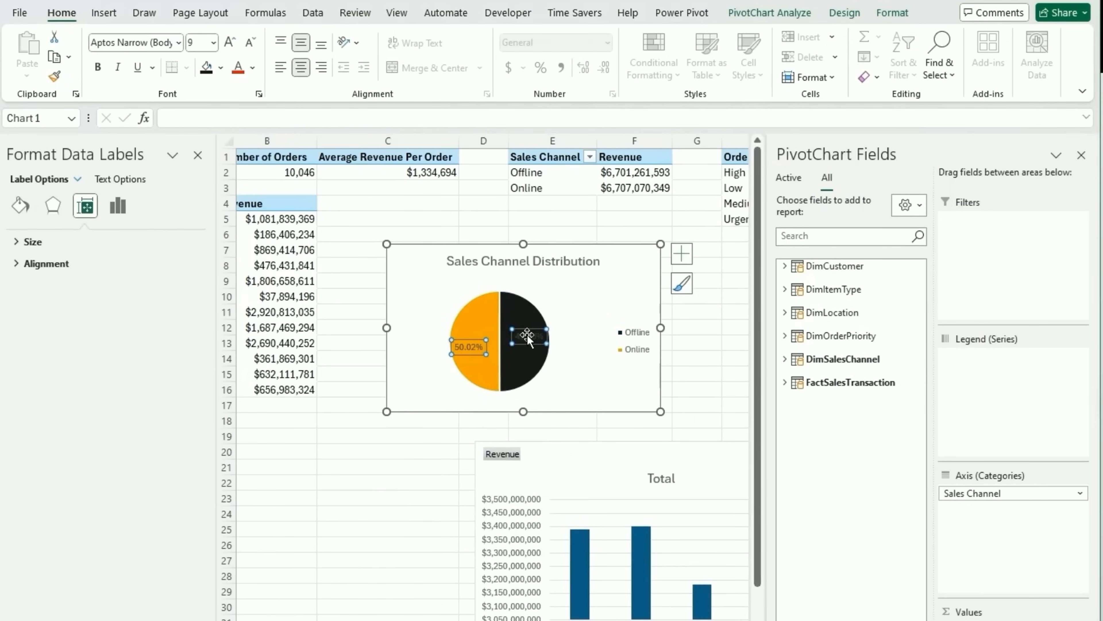
click(528, 334)
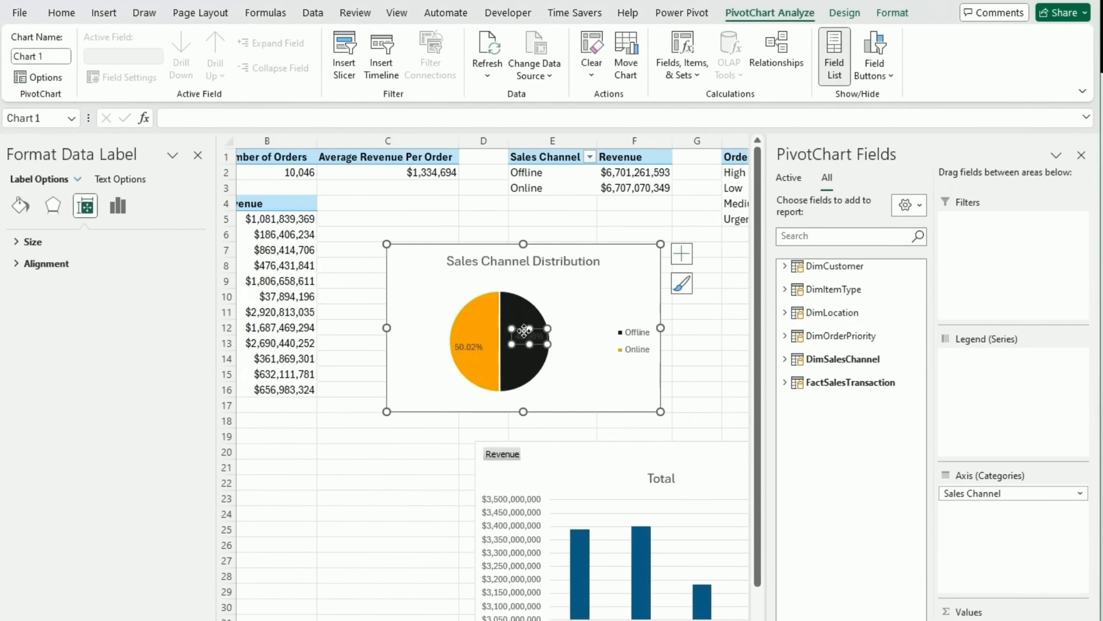
click(387, 481)
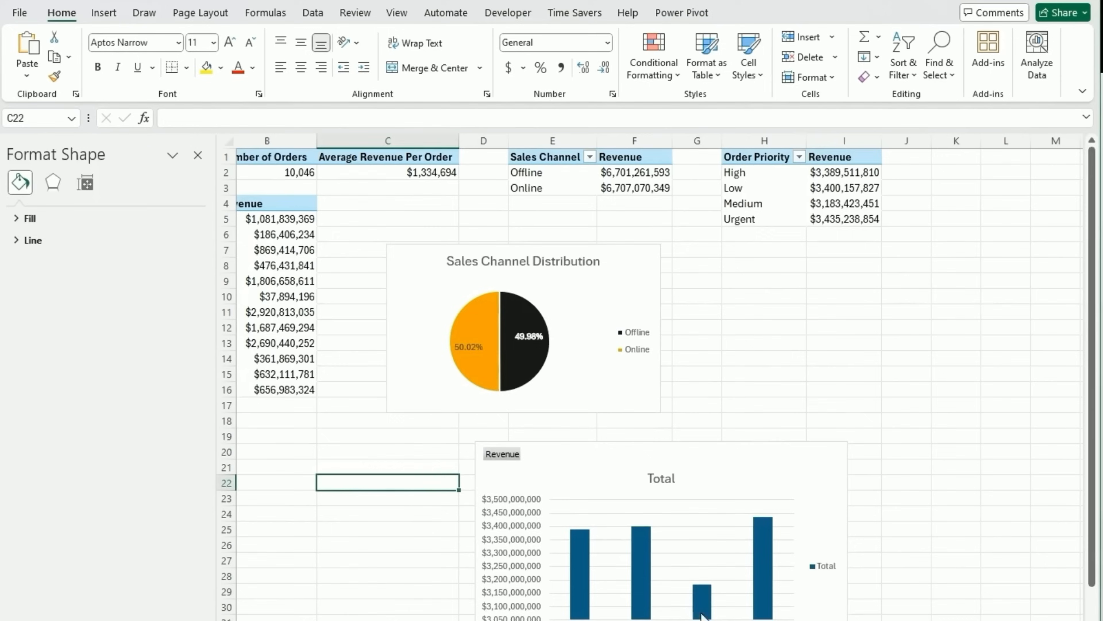
Move the order priority column chart beneath the Sales Channel Distribution chart, spanning rows 19 to 33.
click(636, 455)
drag(636, 456, 516, 450)
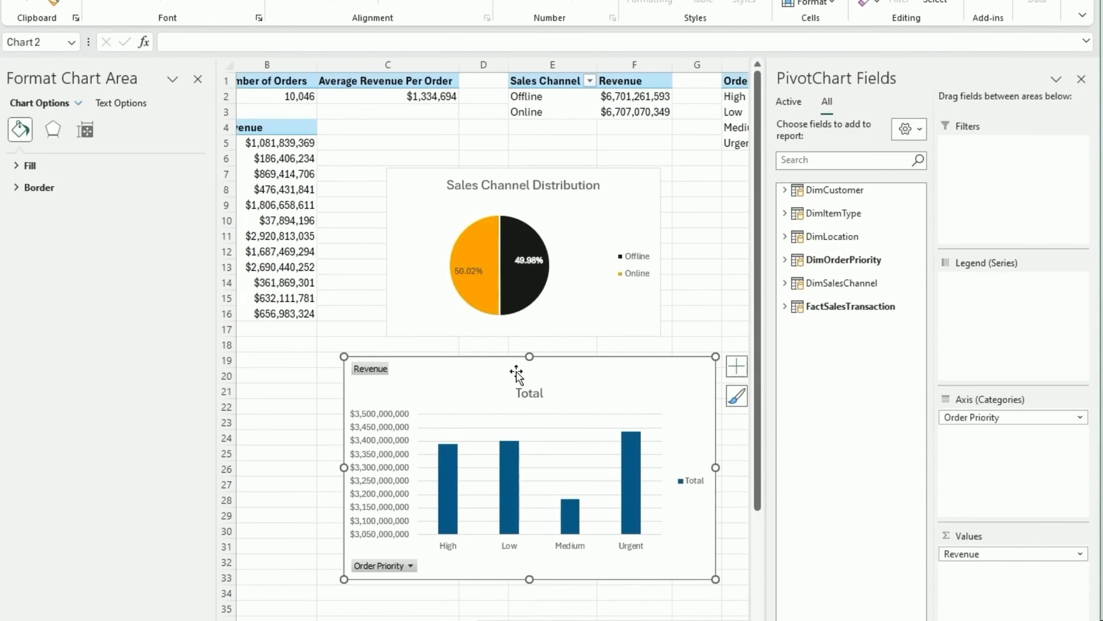
drag(516, 374, 526, 372)
Add axis titles to the order priority column chart and remove its legend.
scroll(734, 367, right, 2)
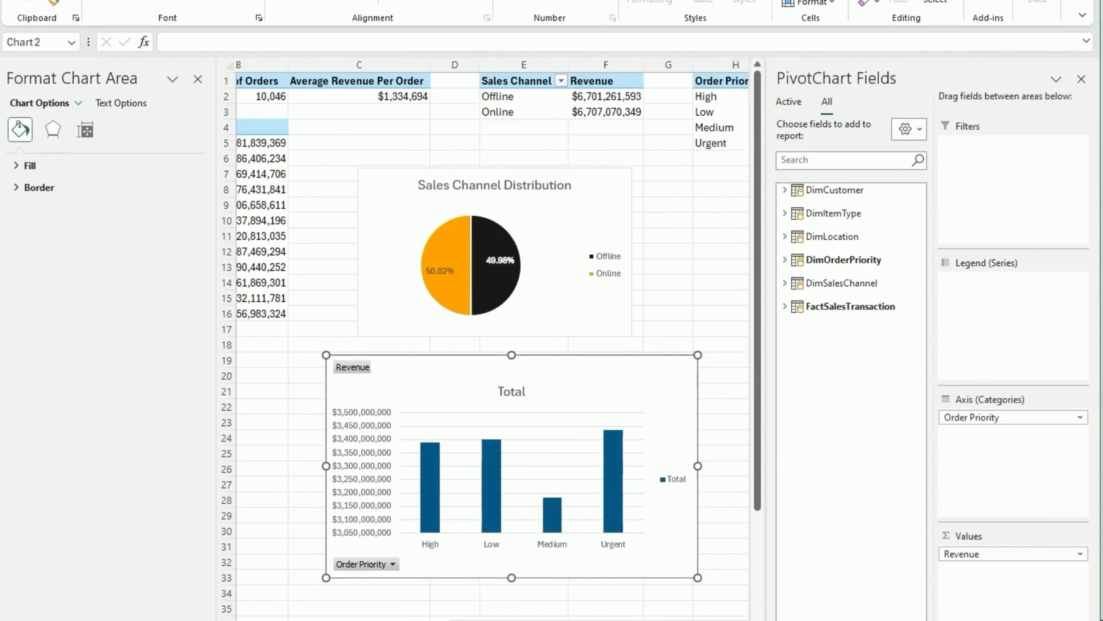
scroll(646, 371, right, 4)
click(645, 367)
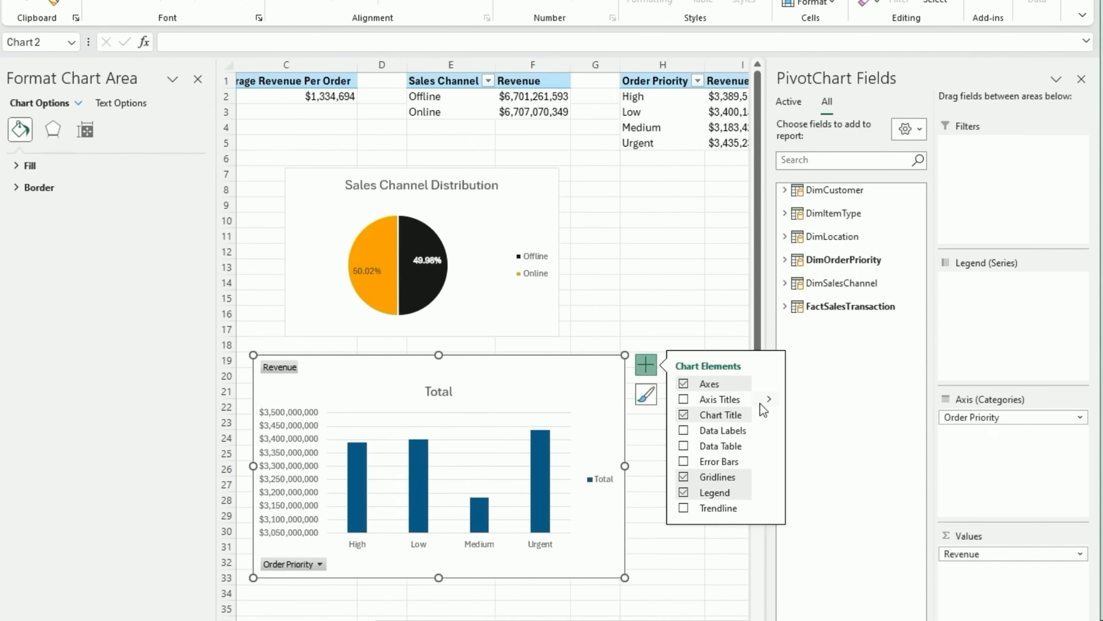
click(684, 399)
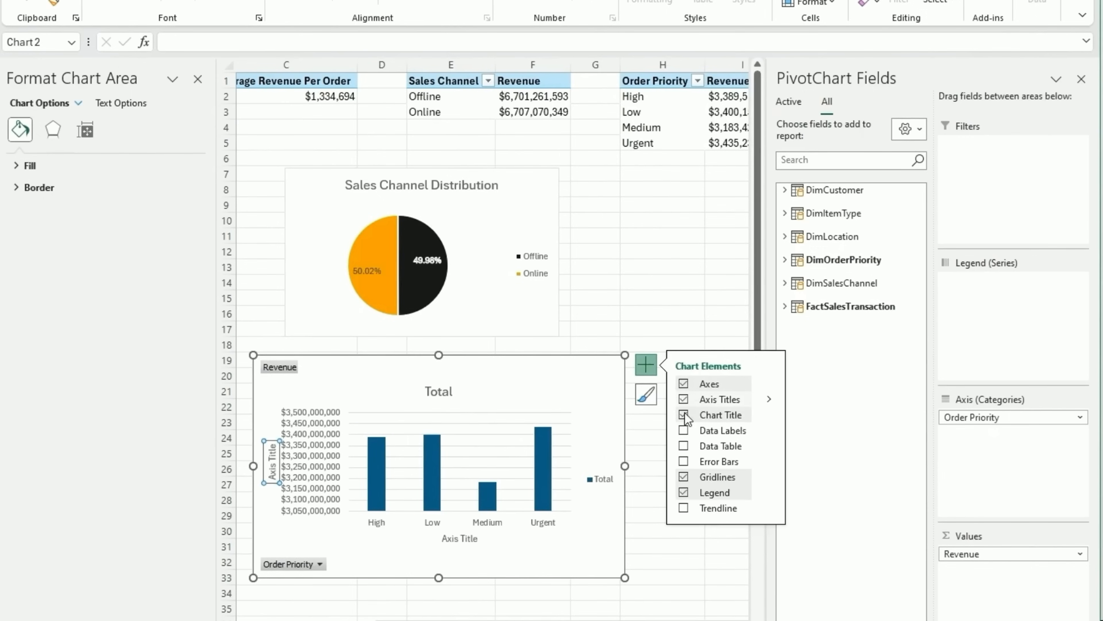
click(683, 508)
click(683, 508)
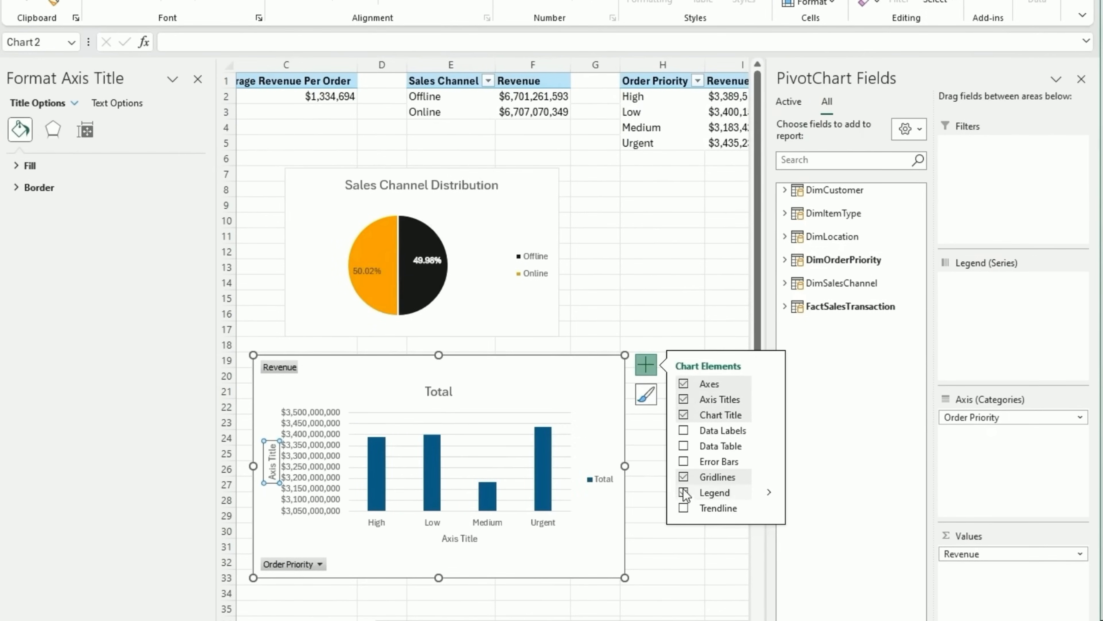
click(684, 492)
Hide all field buttons on the order priority chart and change its title to Revenue by Order Priority.
right_click(280, 367)
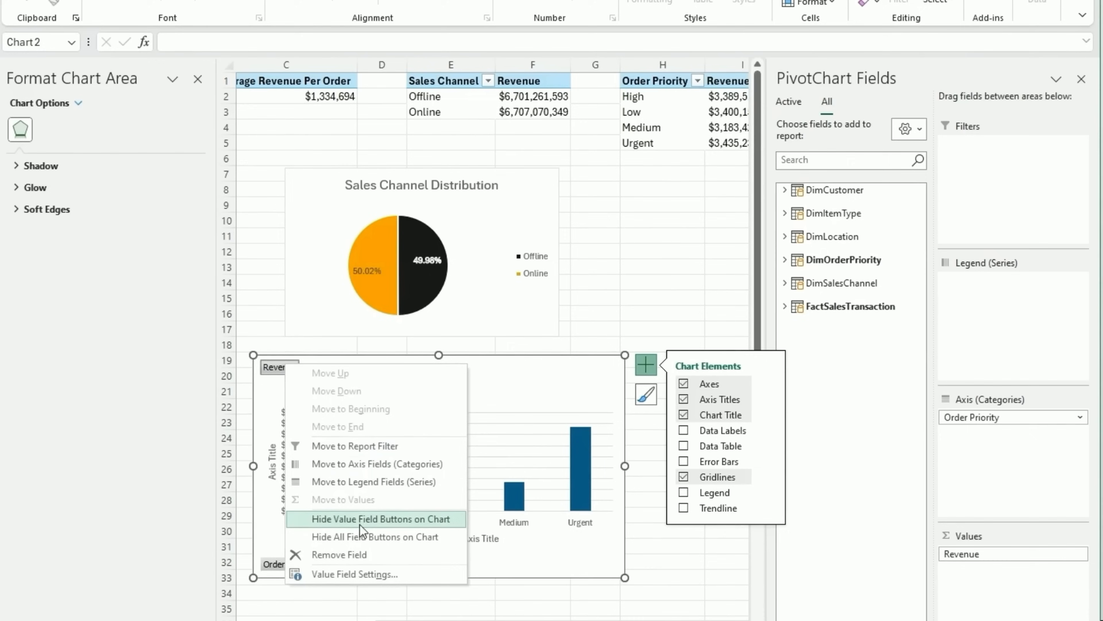
click(359, 537)
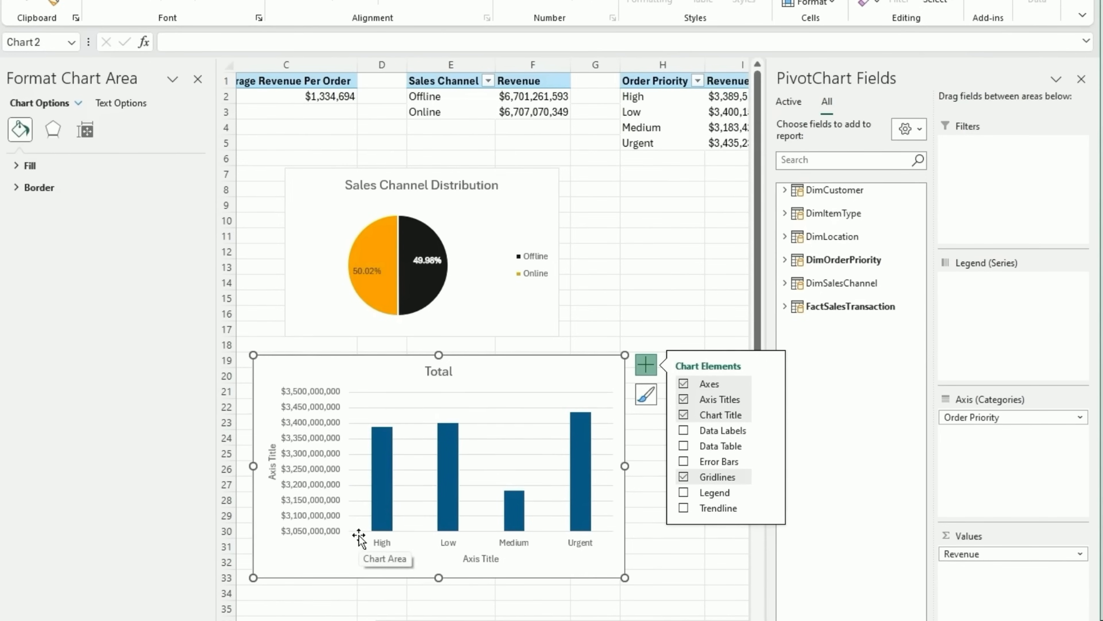
click(438, 371)
double_click(438, 372)
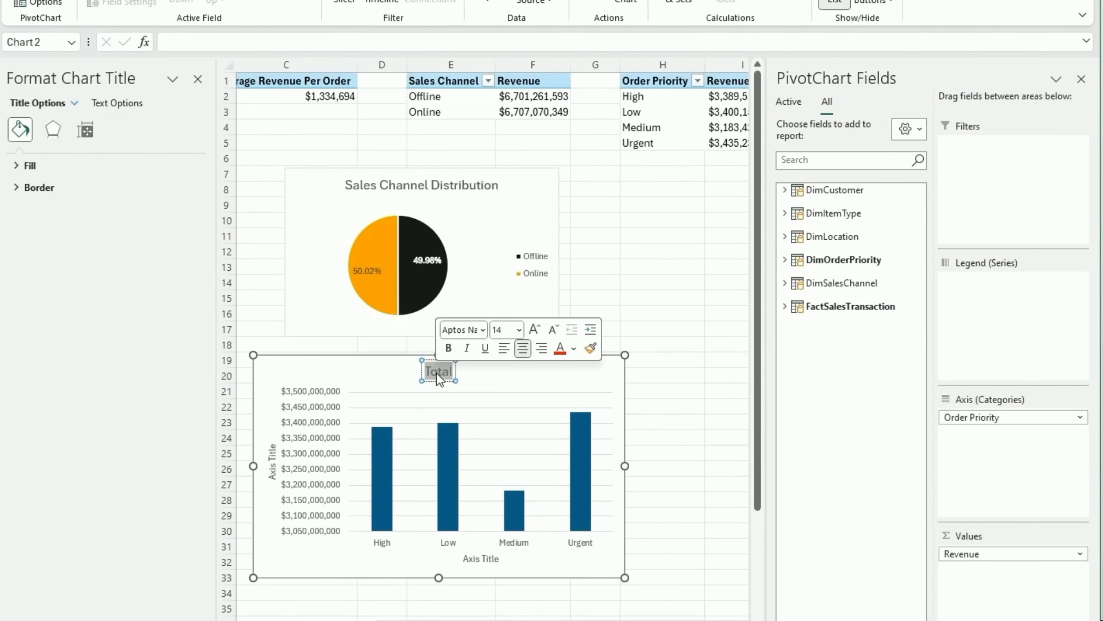
text(Re)
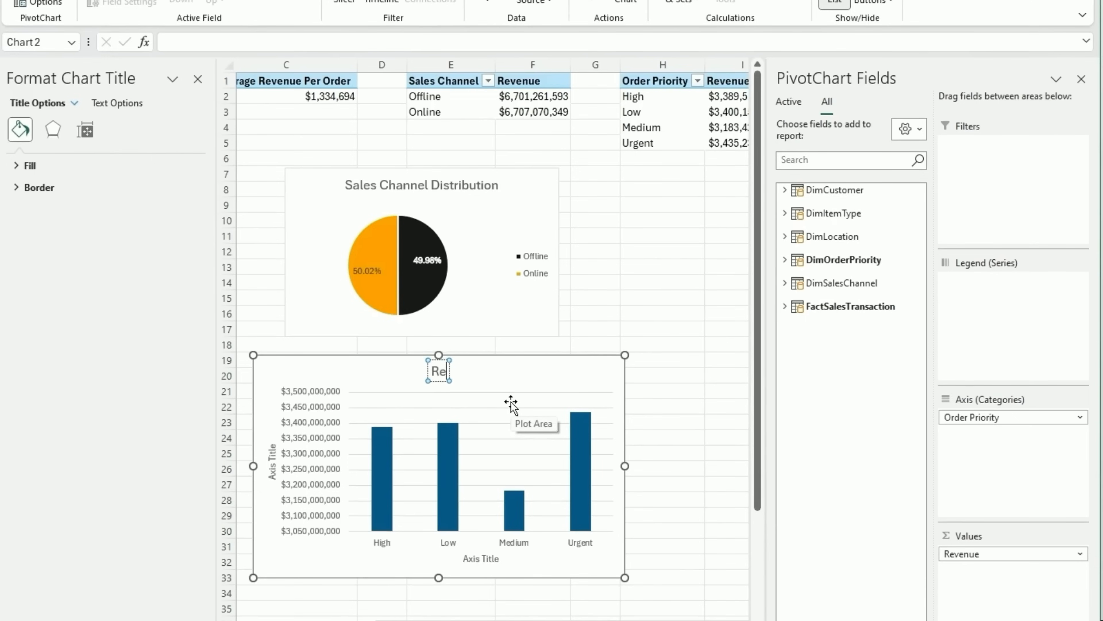
text(venue by)
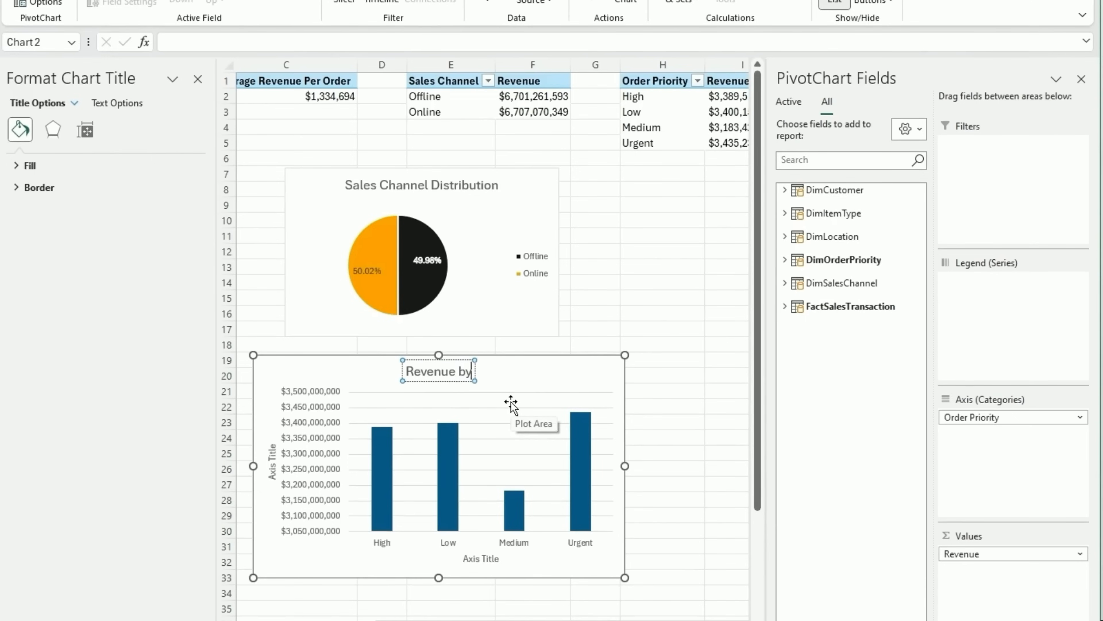
text( Order Pr)
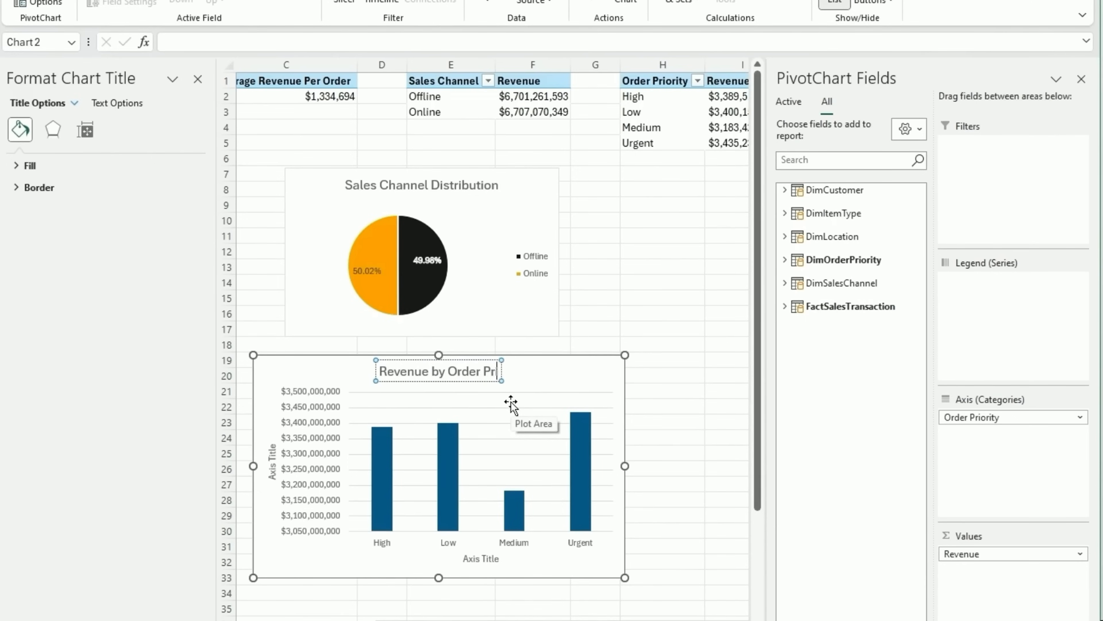
text(iority)
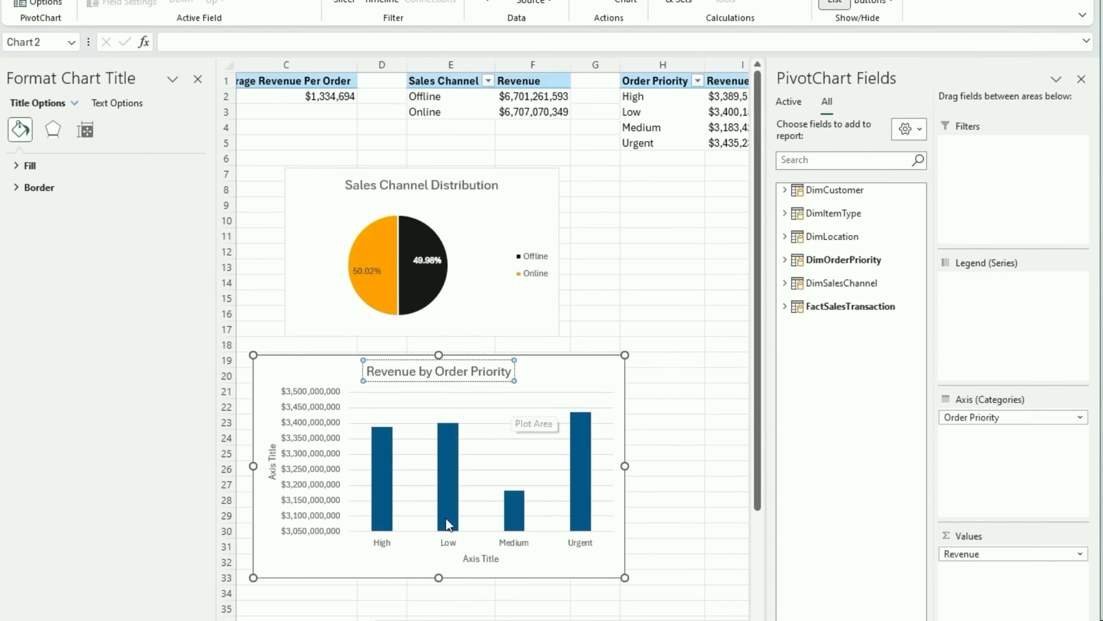
Set the Revenue by Order Priority chart's horizontal axis title to Order Priority and its vertical axis title to Revenue.
click(480, 565)
click(479, 564)
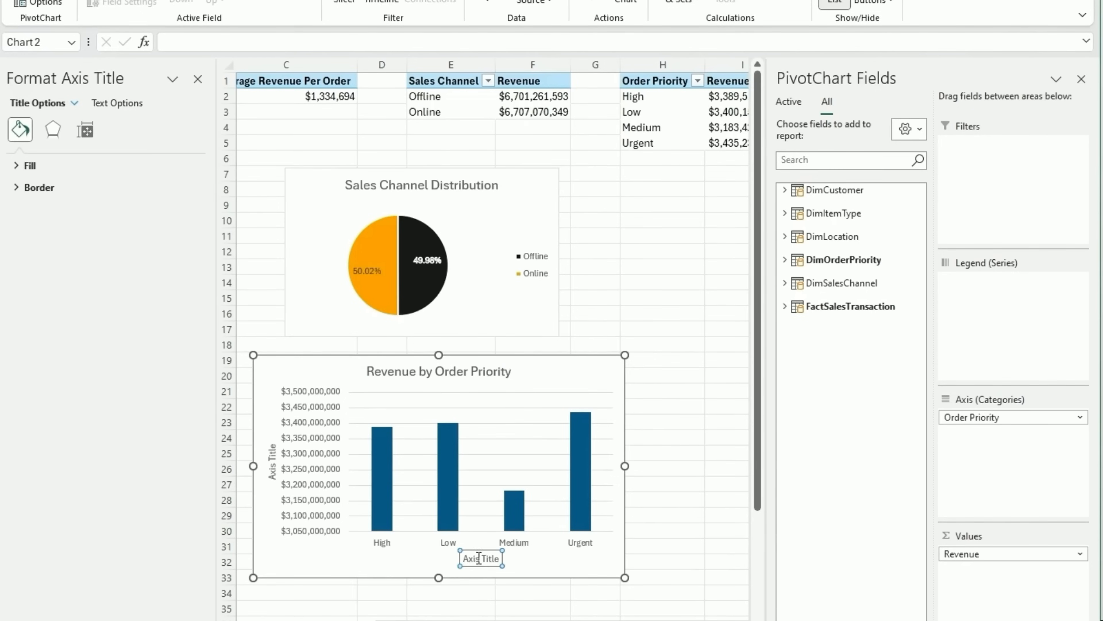
triple_click(480, 563)
text(Order Priority)
triple_click(269, 458)
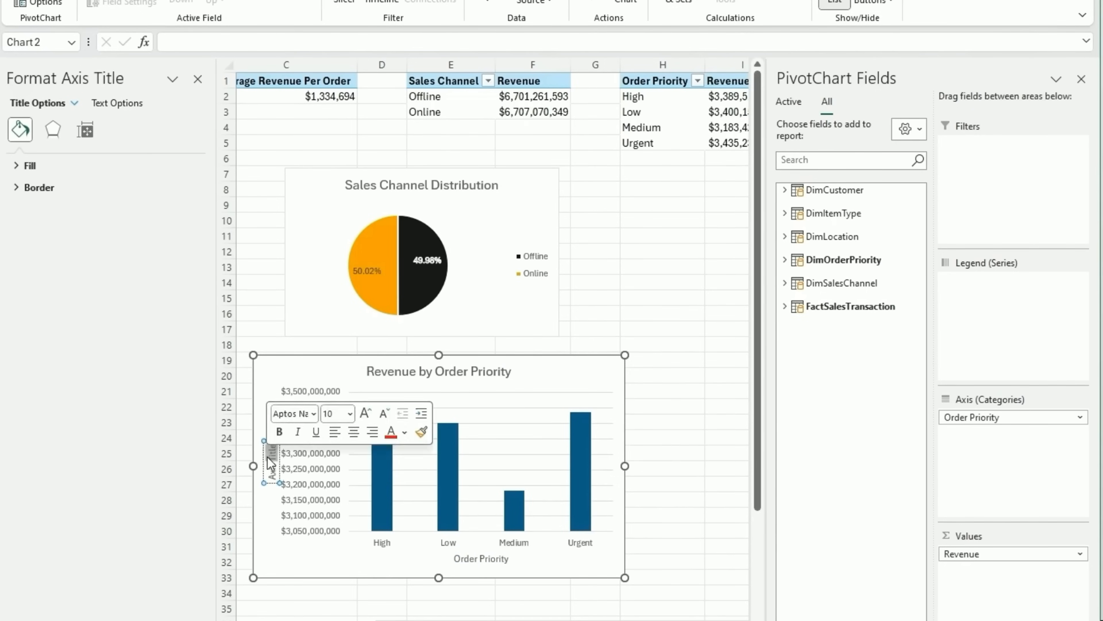
key(BackSpace)
text(Revenue)
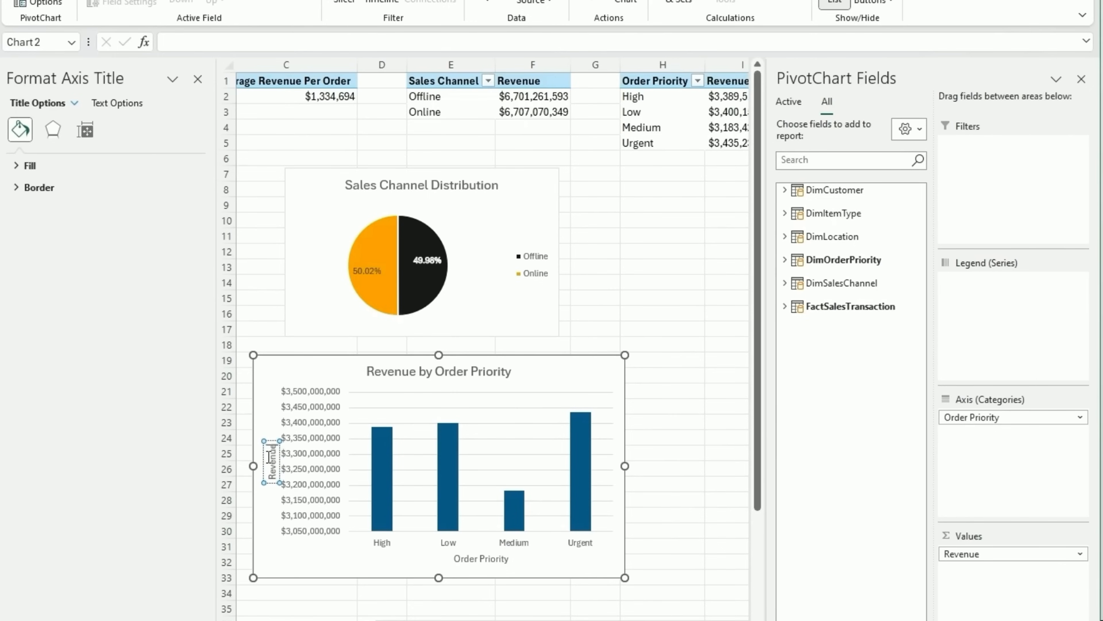
click(329, 564)
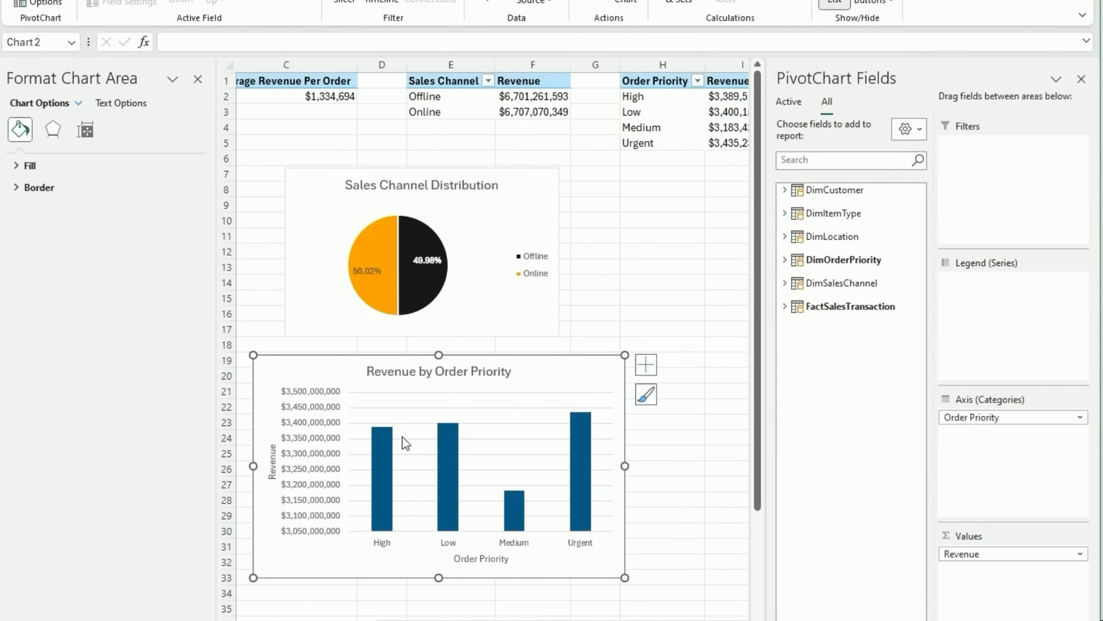
Fill the columns of the Revenue by Order Priority chart with the recently used near-black colour.
click(382, 443)
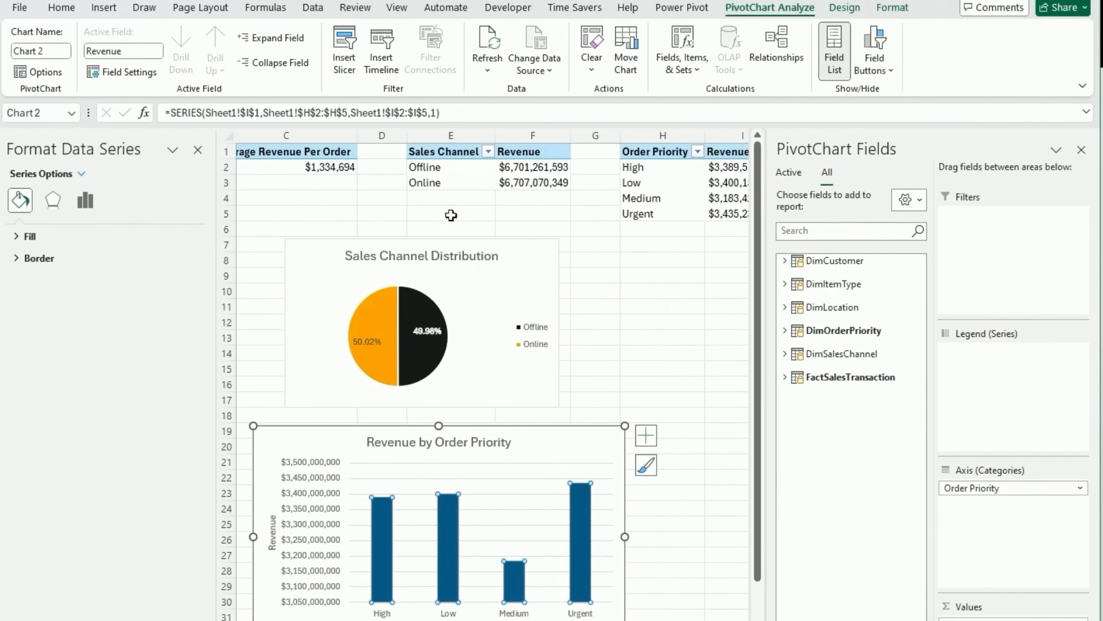
click(58, 9)
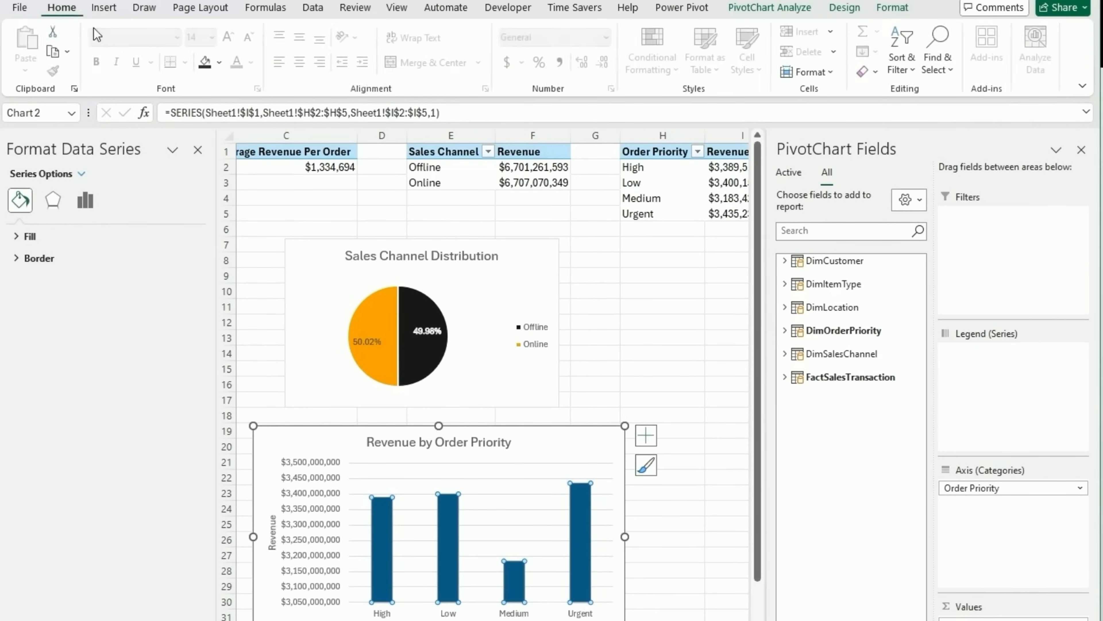
click(224, 63)
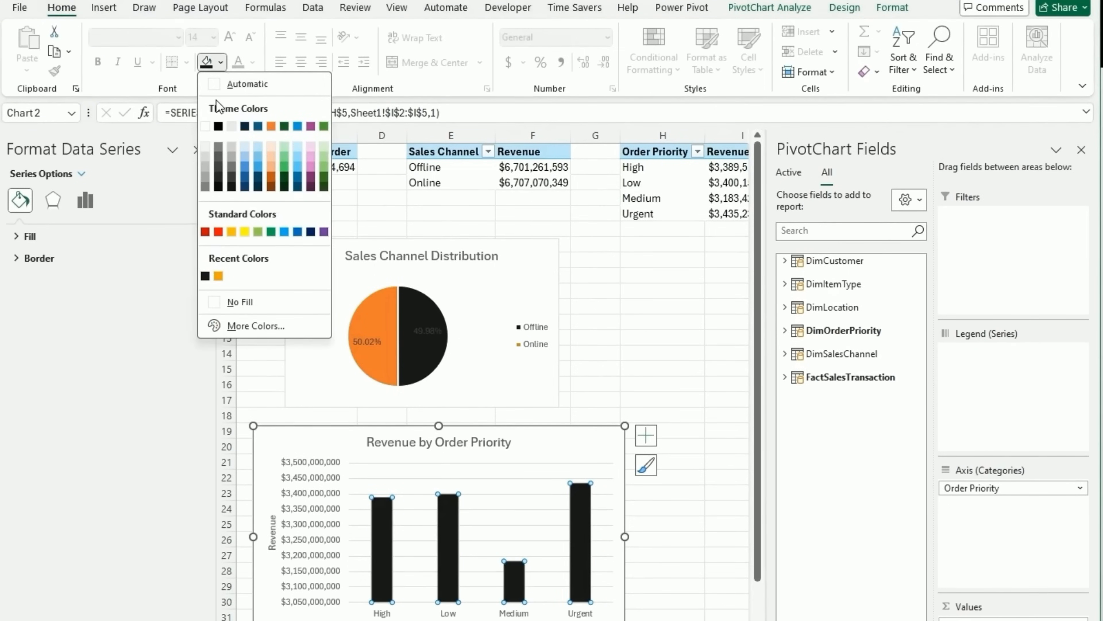
click(205, 276)
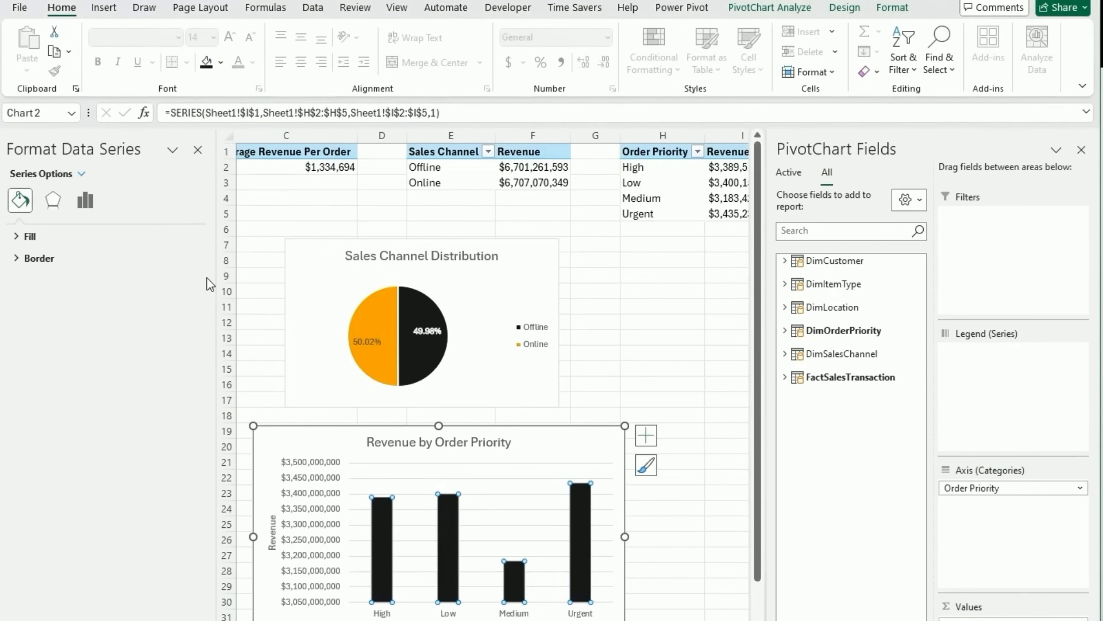
key(Escape)
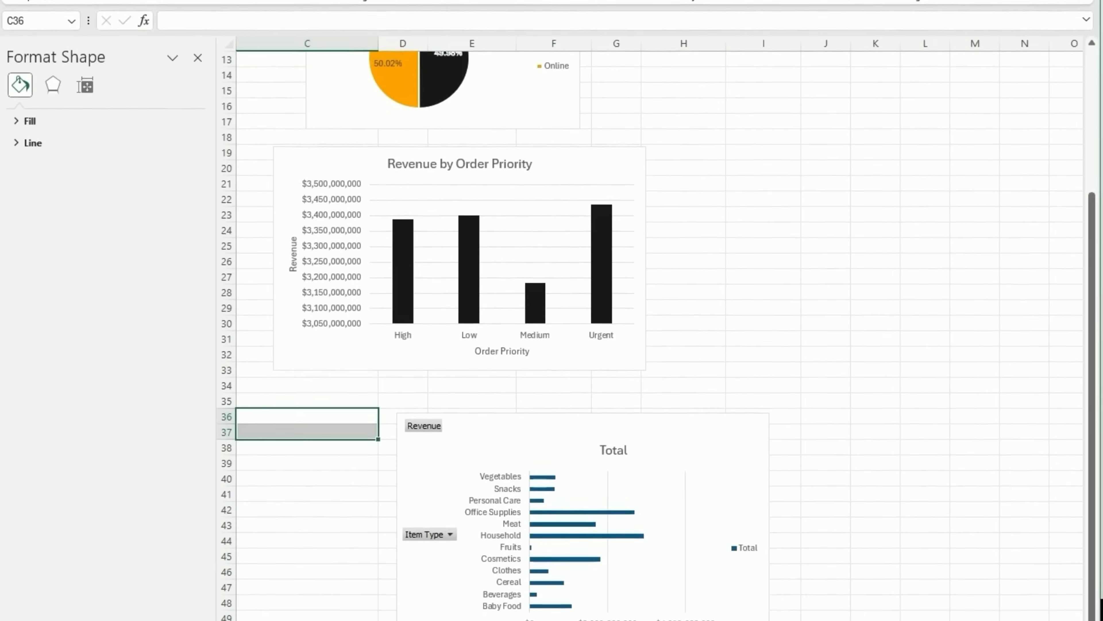
Move the item type bar chart beneath the Revenue by Order Priority chart, over rows 34 to 48, and hide all its field buttons.
drag(484, 508, 358, 485)
drag(358, 372, 363, 368)
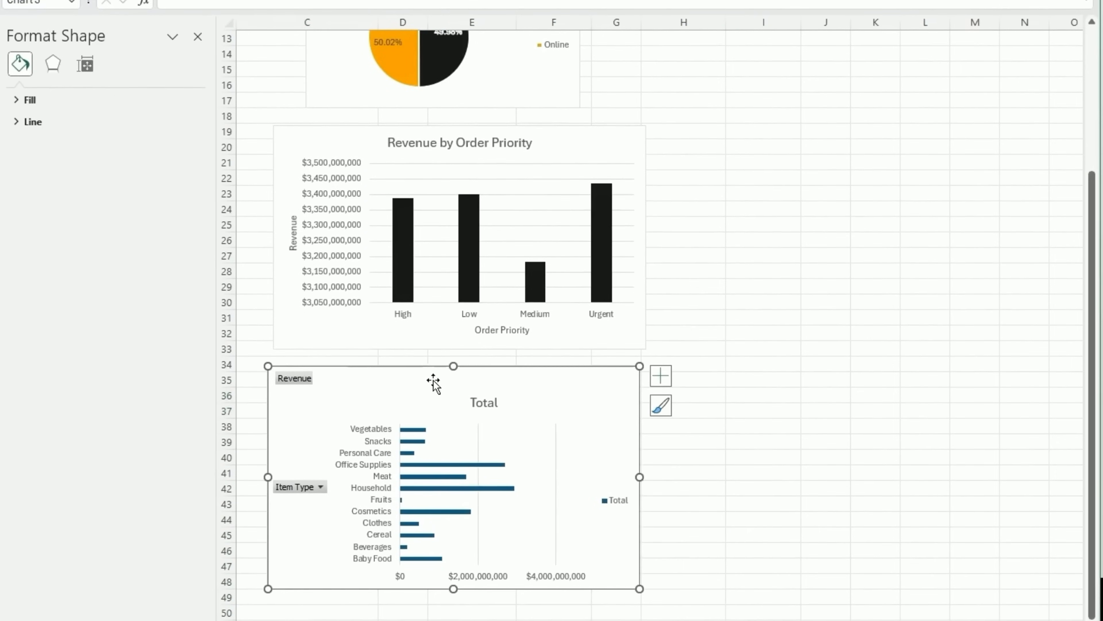
right_click(297, 378)
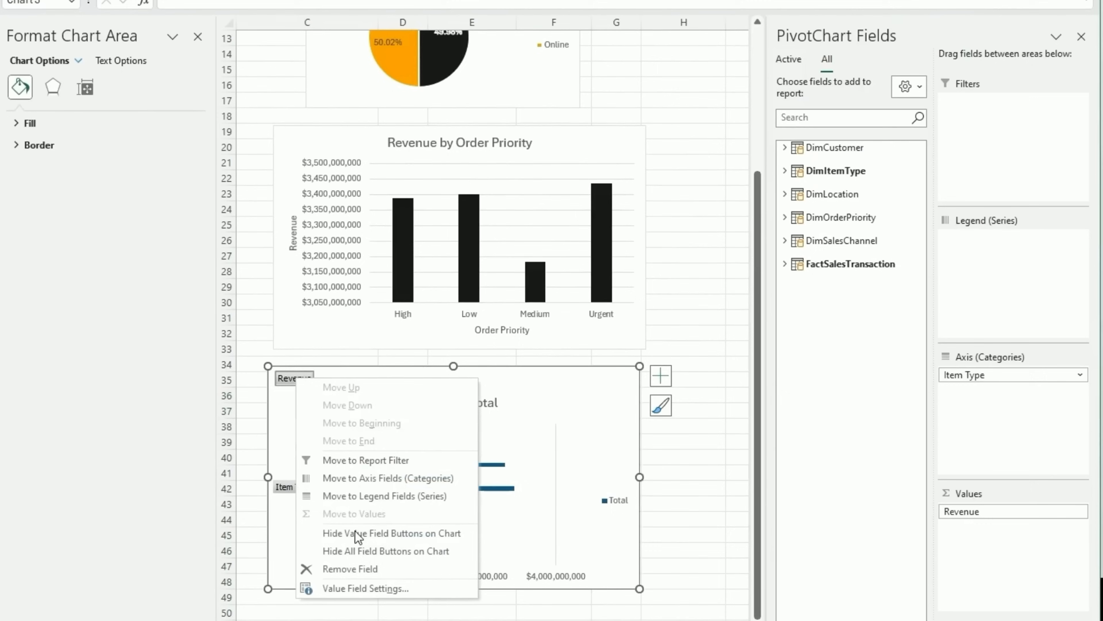
click(369, 551)
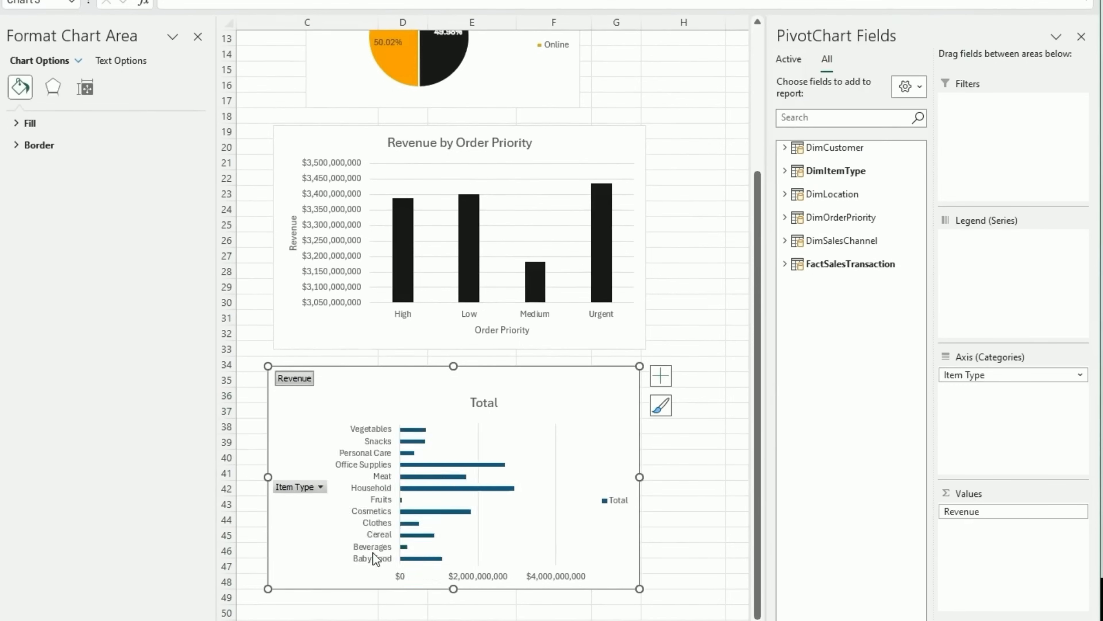
Add axis titles to the item type bar chart and remove its legend.
click(661, 376)
click(697, 410)
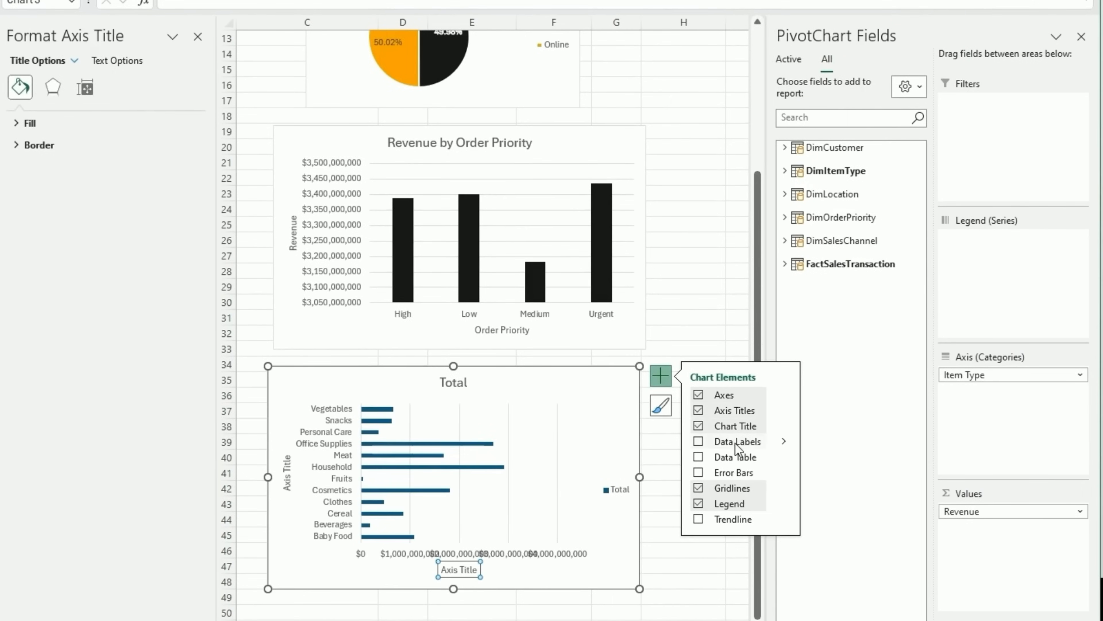
click(697, 504)
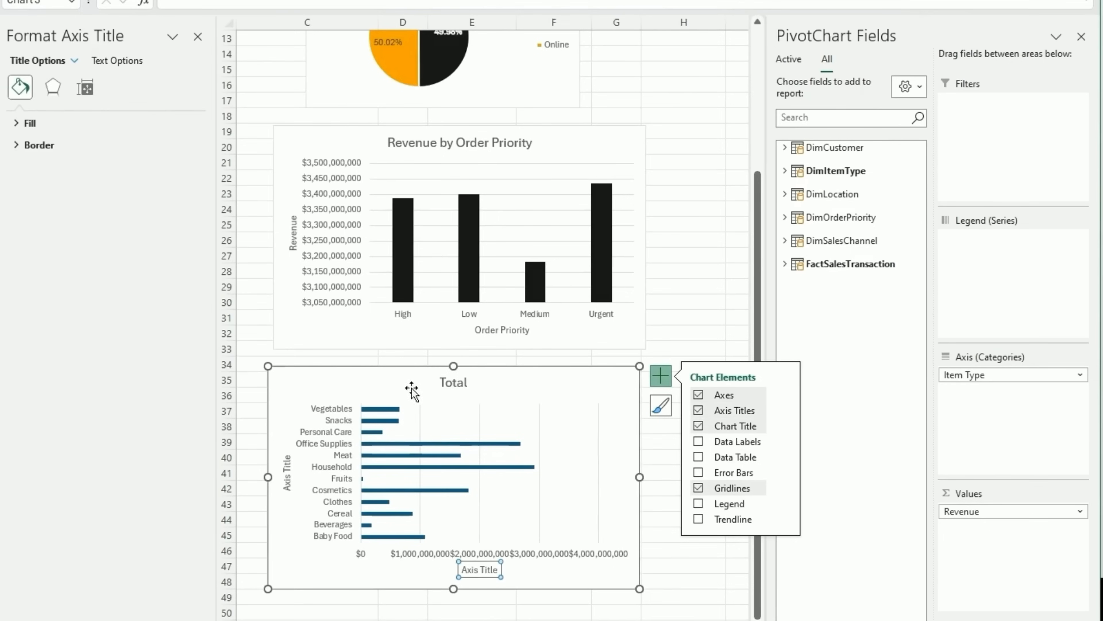
Change the title of the item type bar chart to Revenue by Item Type.
click(448, 382)
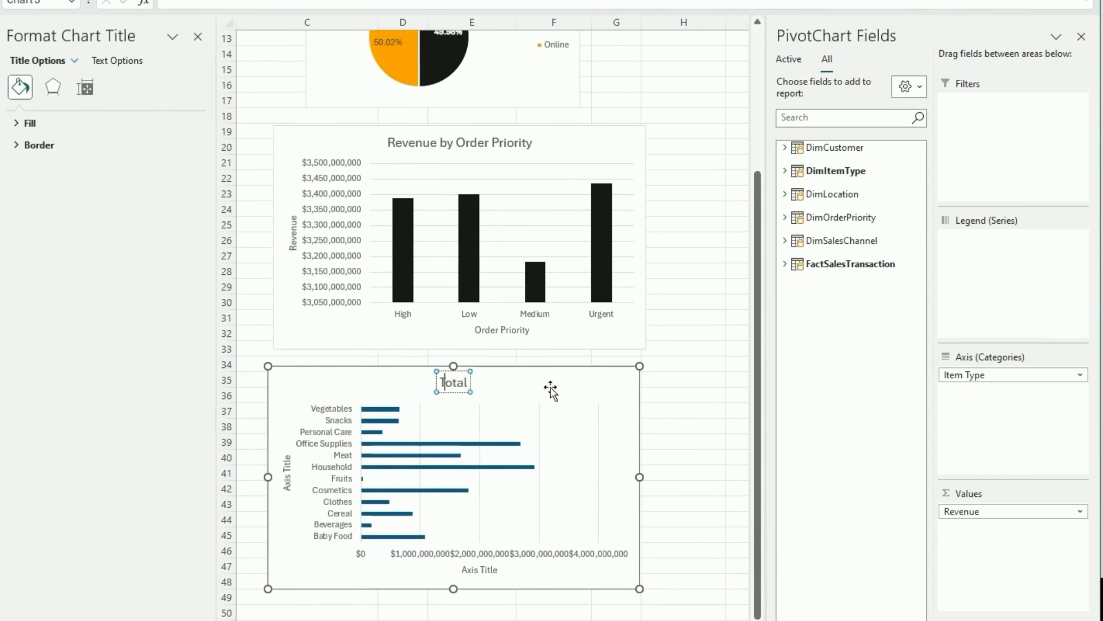
scroll(552, 389, up, 1)
scroll(552, 389, down, 1)
double_click(463, 381)
text(Reve)
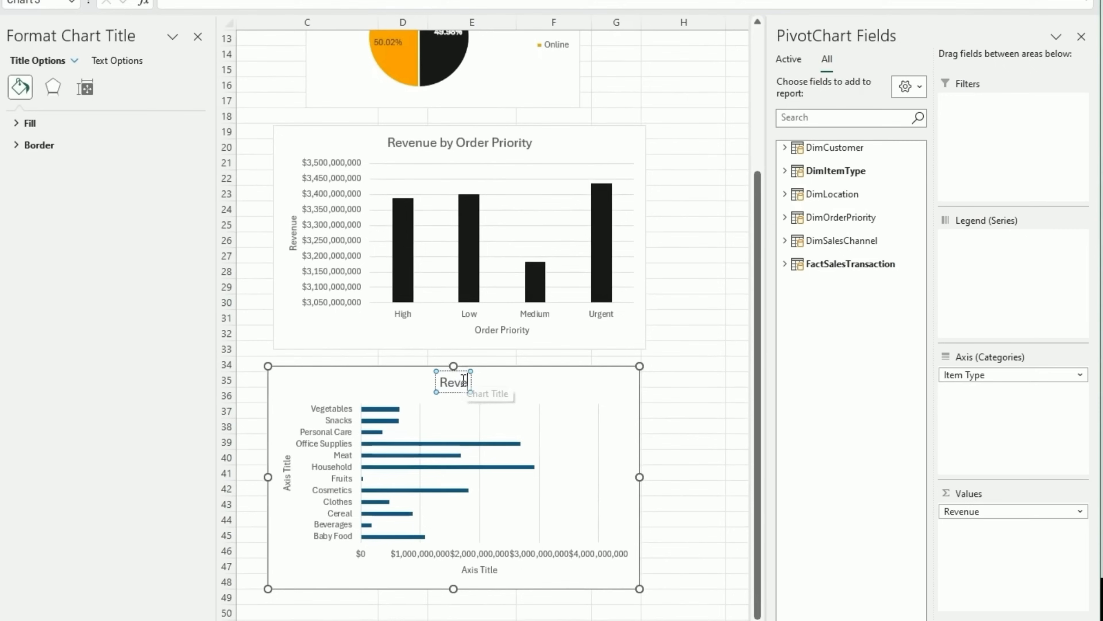
text(nue by Item )
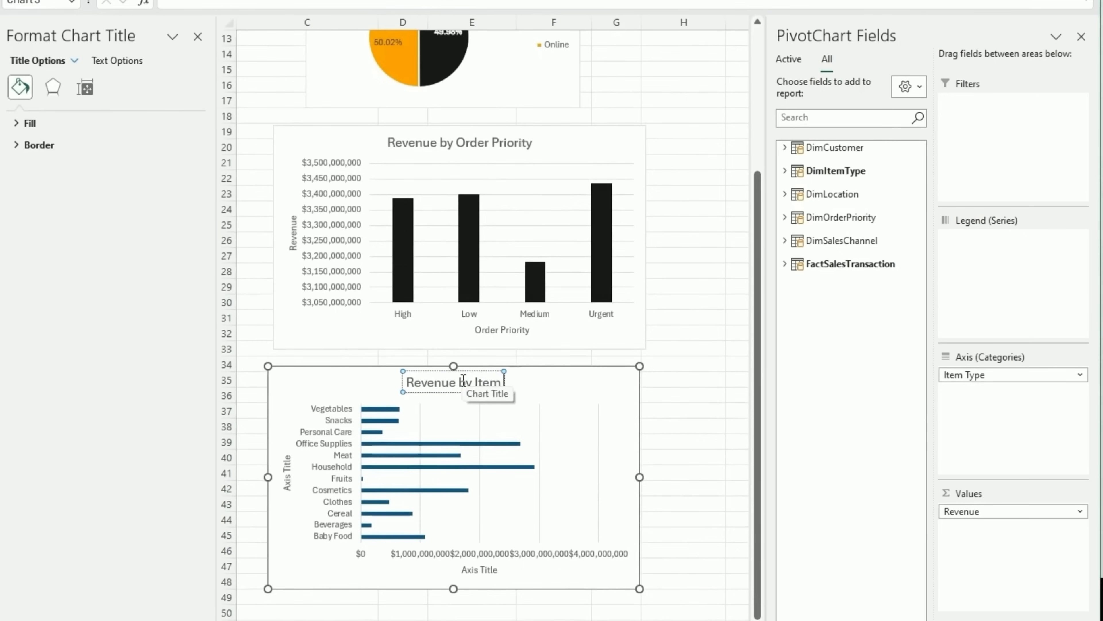
text(Type)
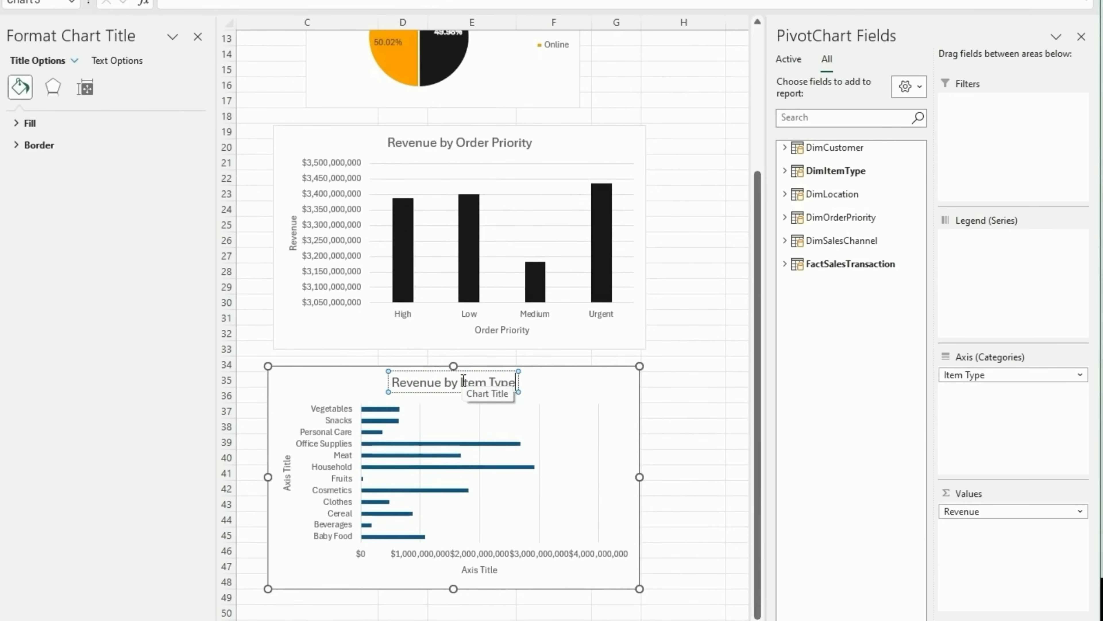
Set the Revenue by Item Type chart's vertical axis title to Item Type and its horizontal axis title to Revenue.
triple_click(287, 467)
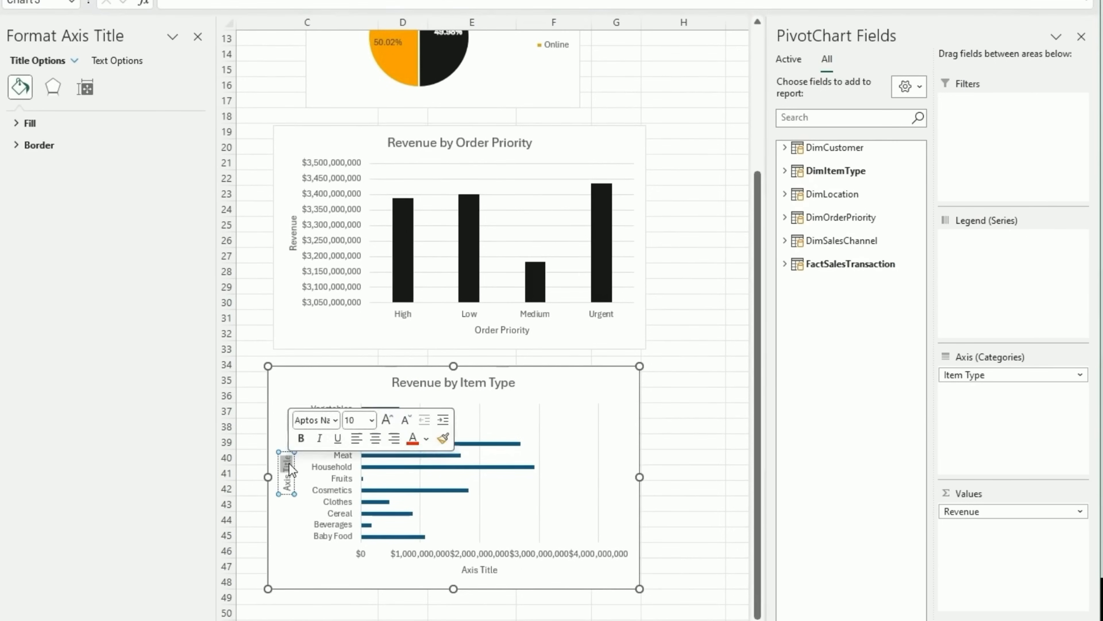
text(Item)
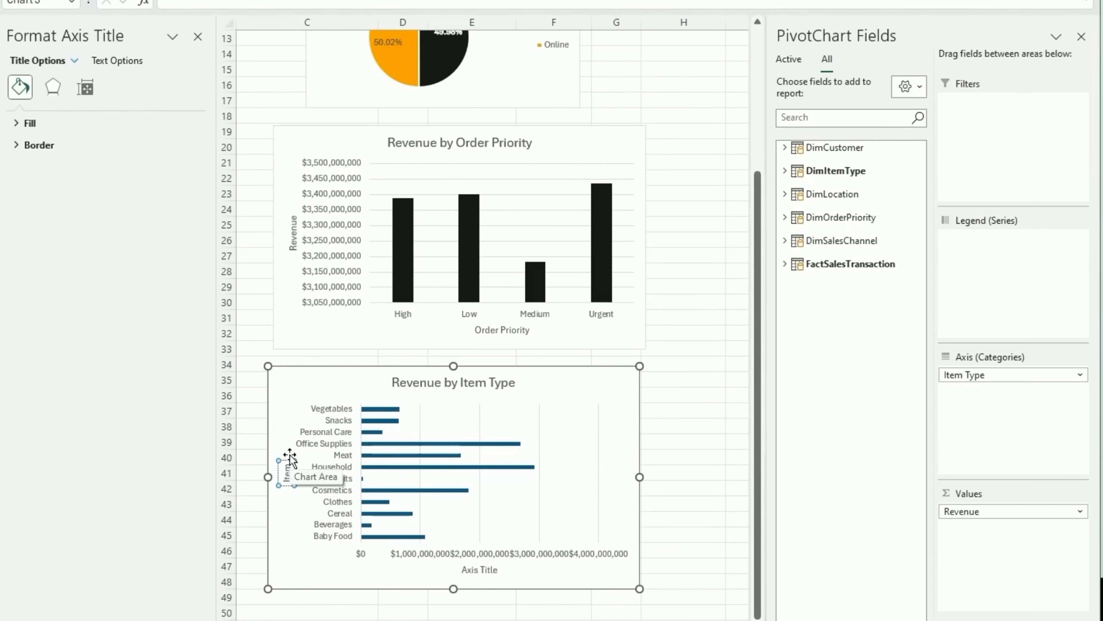
text( Type)
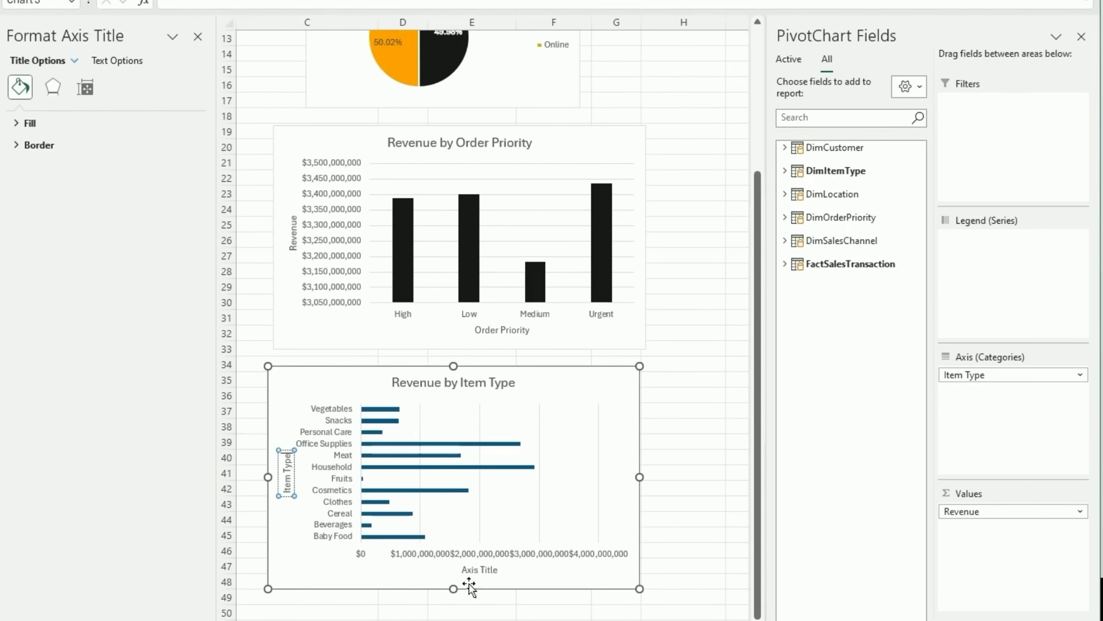
triple_click(471, 569)
text(Rev)
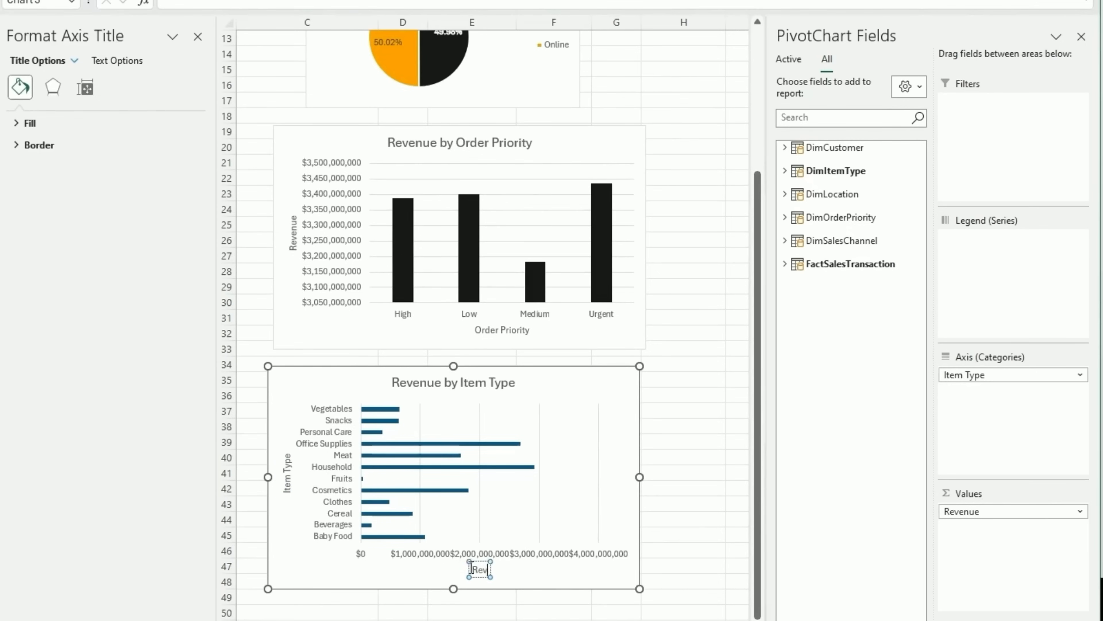
text(enue)
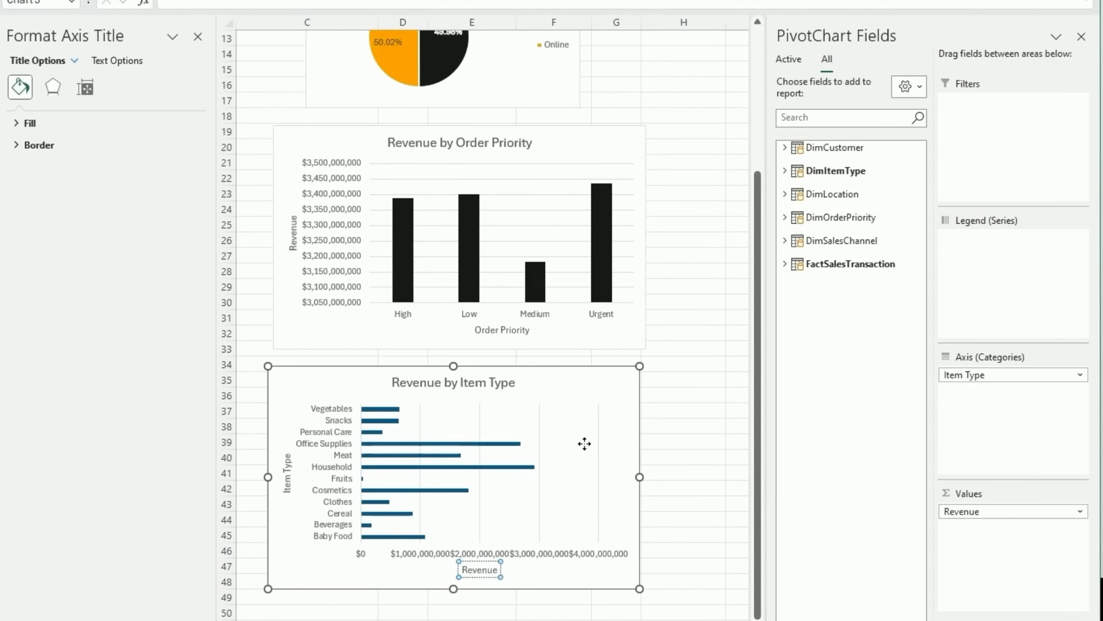
Fill the bars of the Revenue by Item Type chart with the recently used orange colour.
click(585, 443)
click(390, 411)
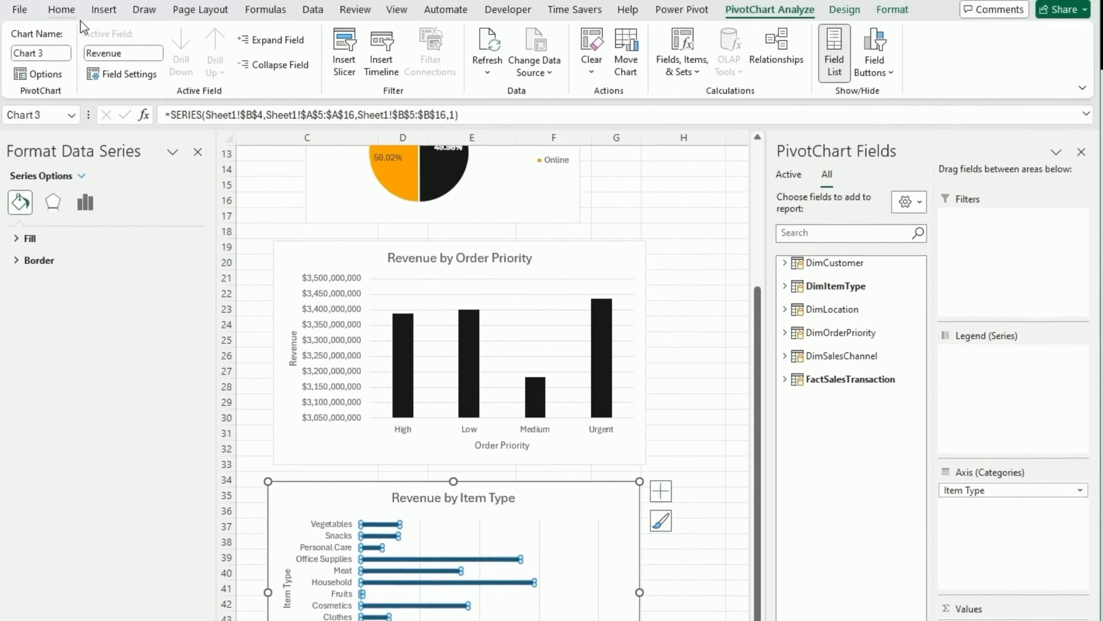
click(220, 71)
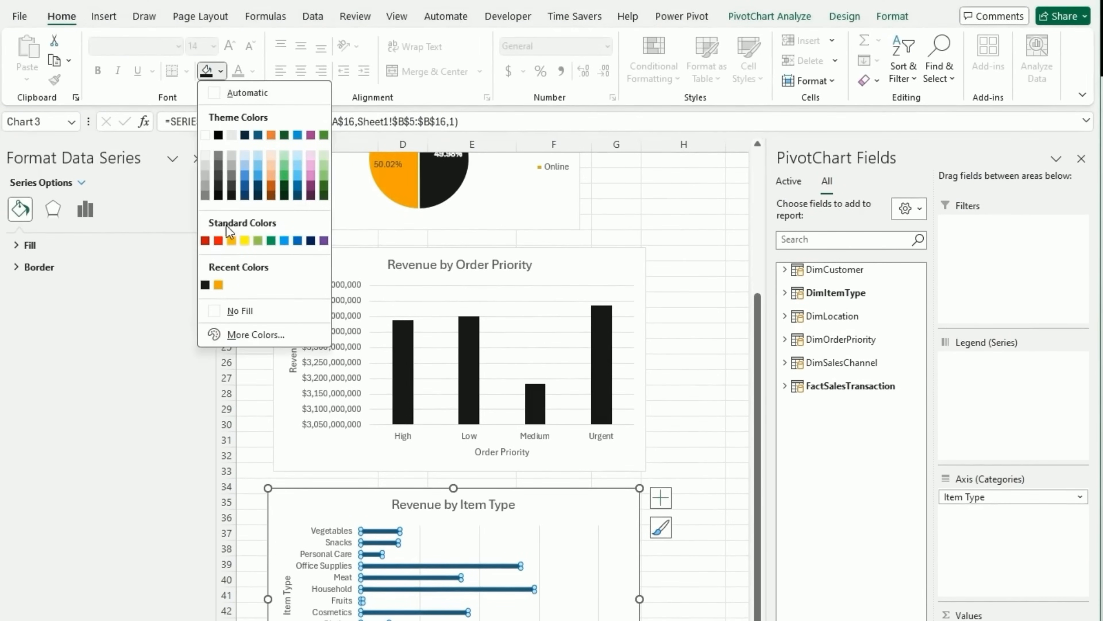
click(218, 285)
Add data labels to the Revenue by Item Type and Revenue by Order Priority charts.
click(634, 494)
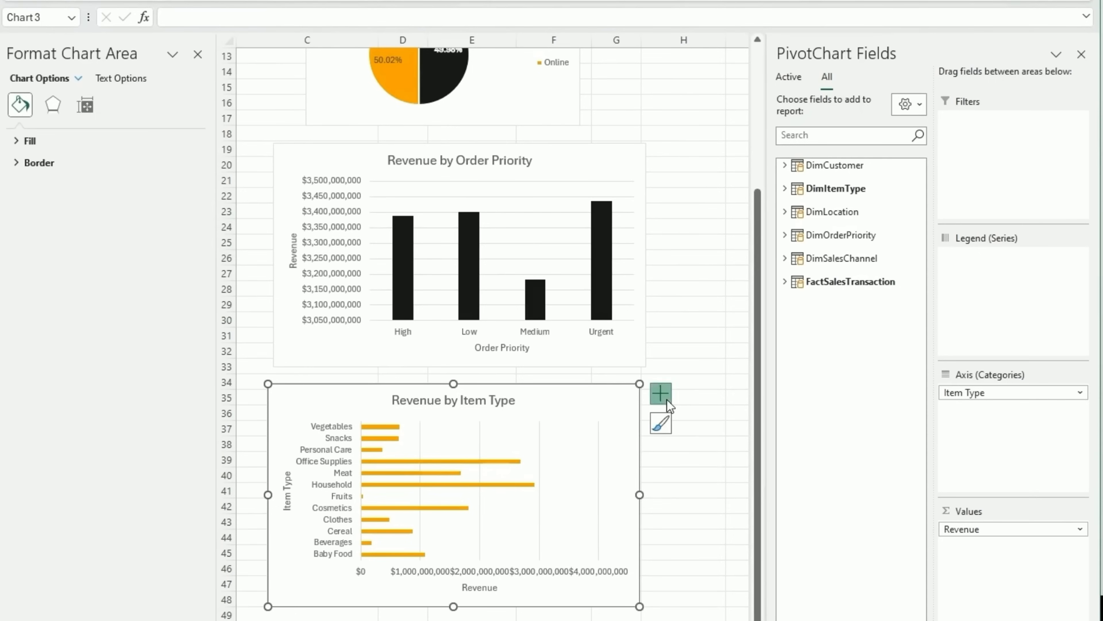
click(661, 393)
click(698, 458)
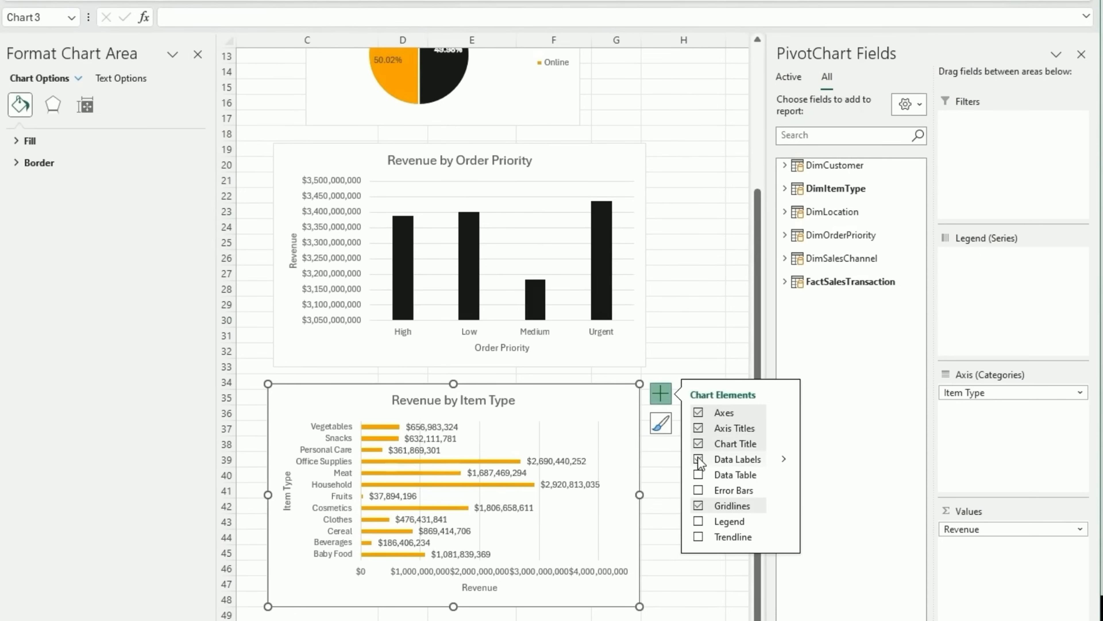
click(567, 154)
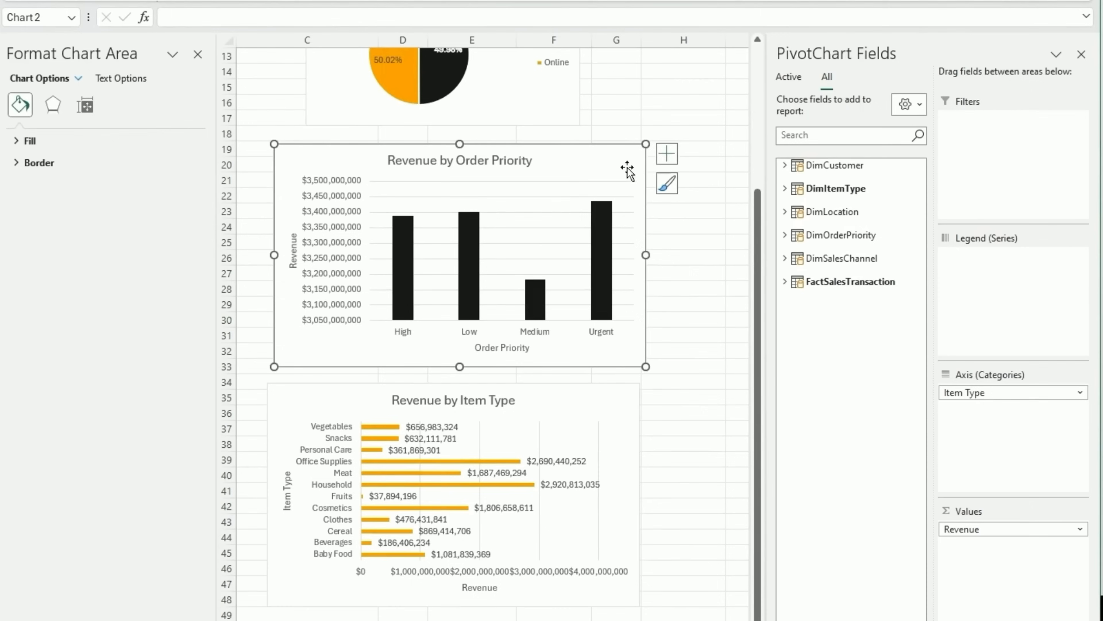
click(666, 154)
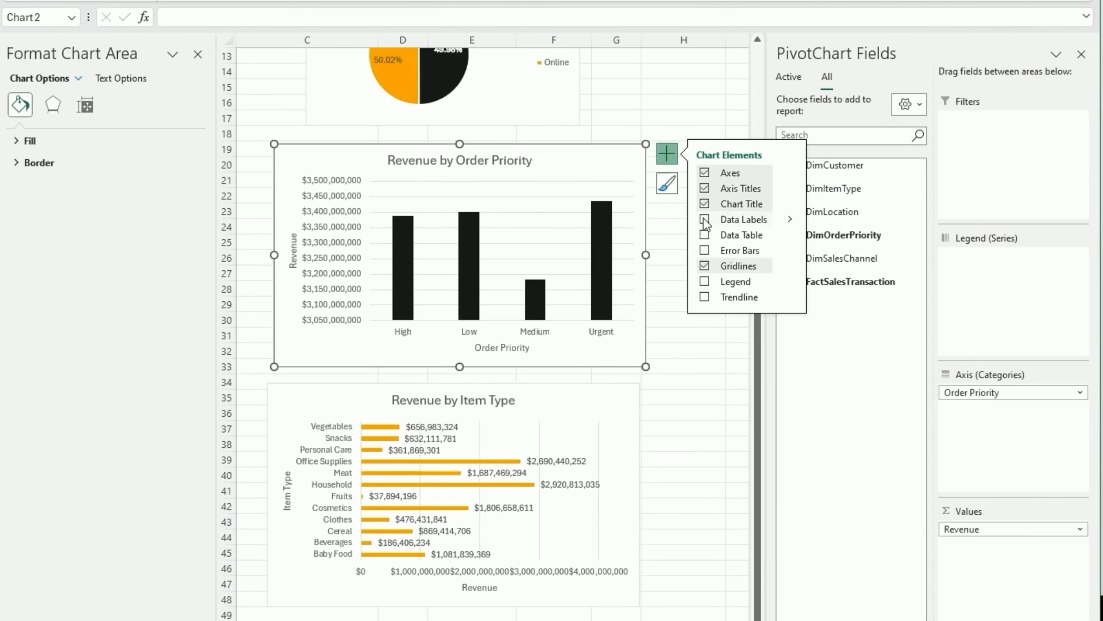
click(704, 220)
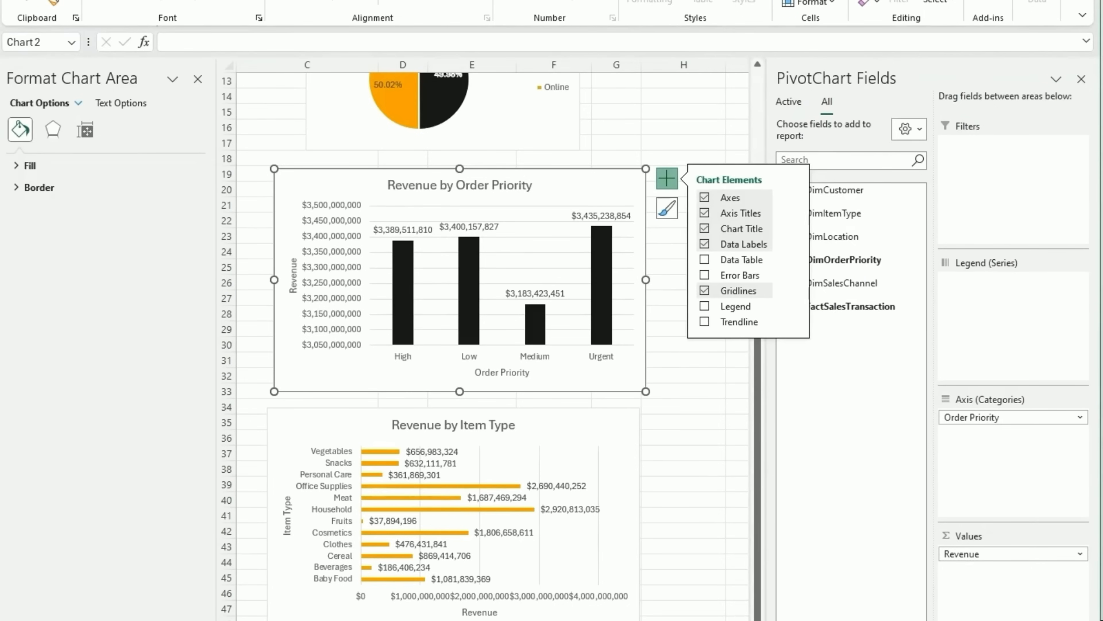
key(Escape)
Draw a rounded rectangle on the sheet and move it beneath the Order Priority PivotTable, starting at row 7.
scroll(327, 340, left, 2)
scroll(327, 340, up, 3)
scroll(477, 180, up, 1)
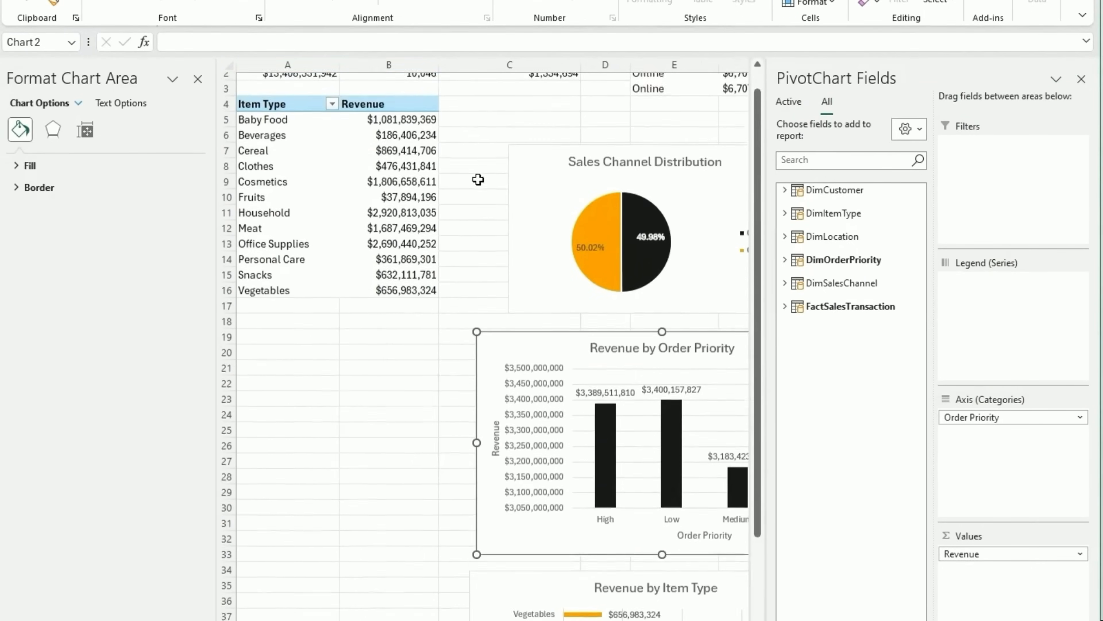
click(481, 175)
click(342, 100)
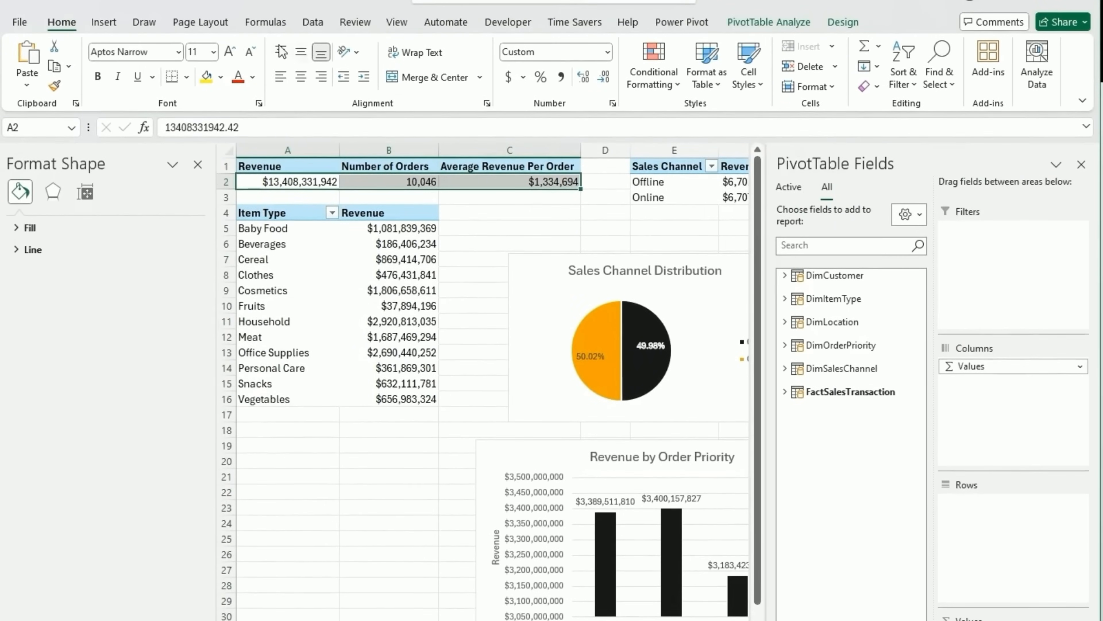
click(104, 23)
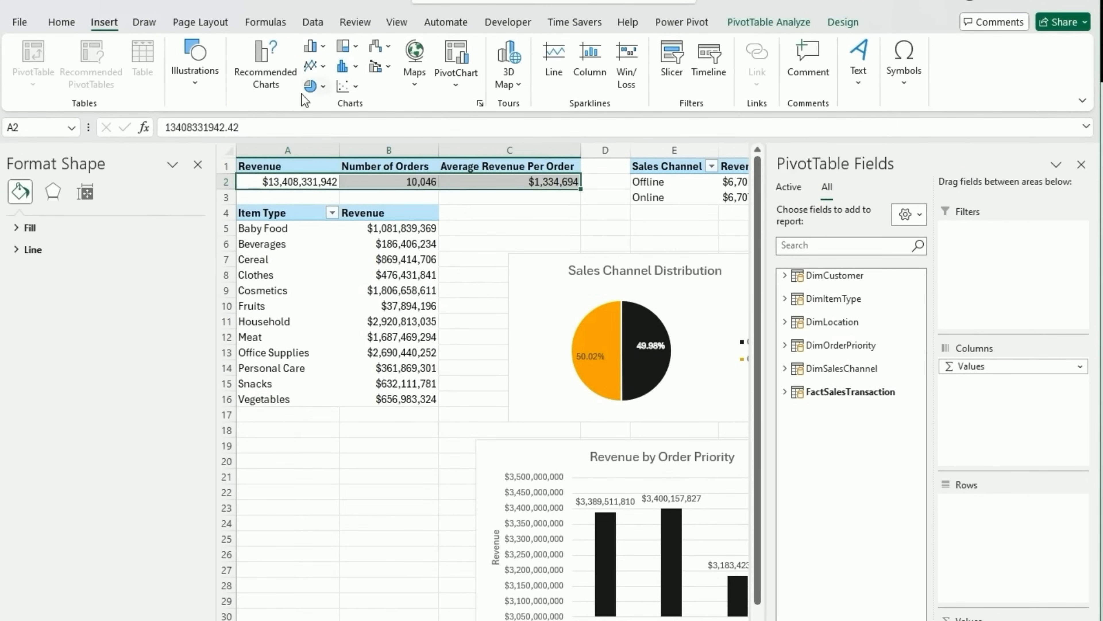
click(196, 91)
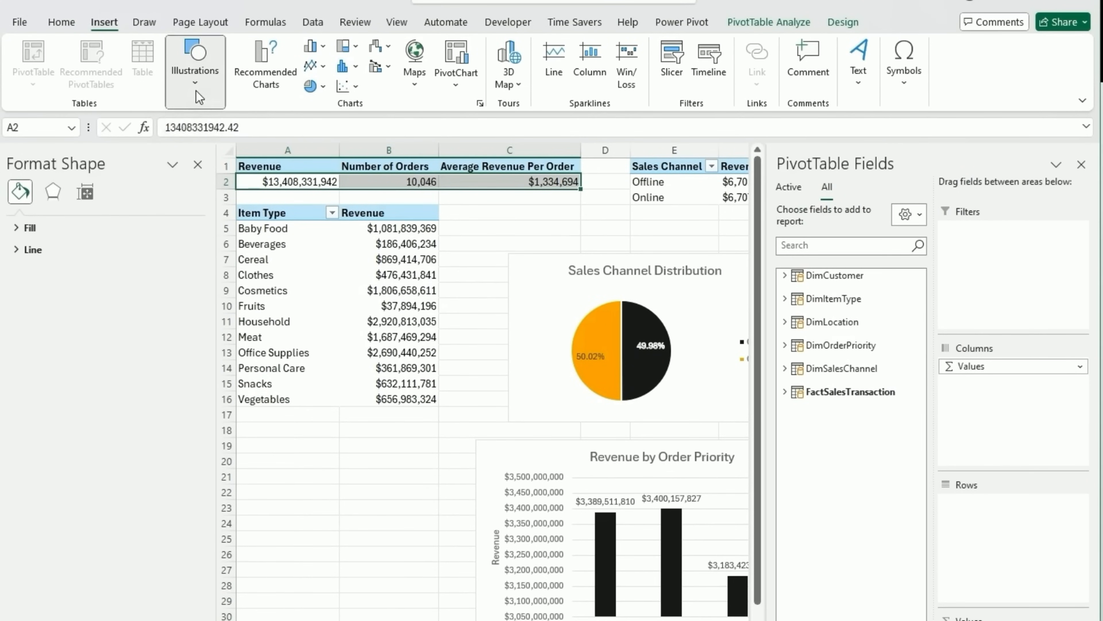
click(221, 144)
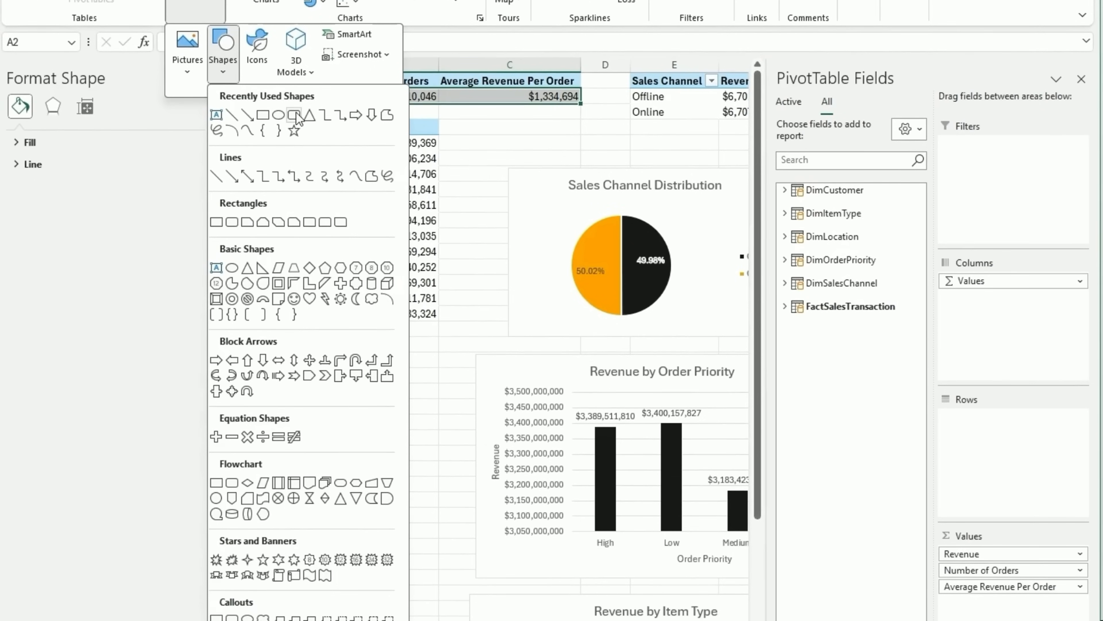
click(294, 115)
drag(267, 352, 403, 438)
drag(357, 402, 913, 216)
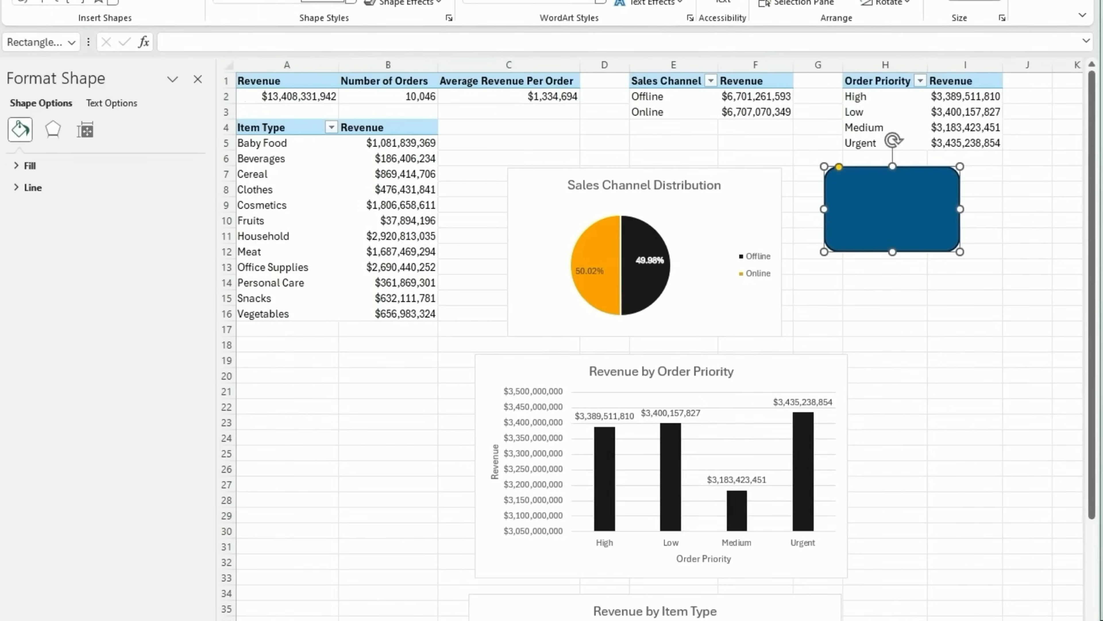
Shrink the rounded rectangle slightly to about 0.96 inches high and 1.69 inches wide.
scroll(658, 341, right, 1)
scroll(659, 341, right, 3)
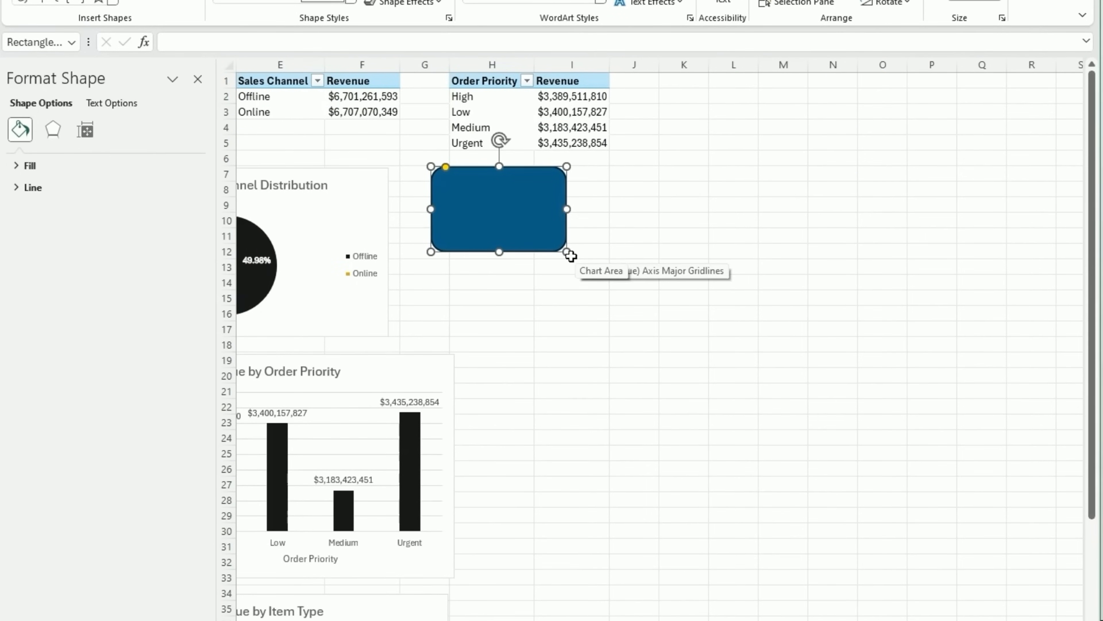
drag(567, 252, 524, 226)
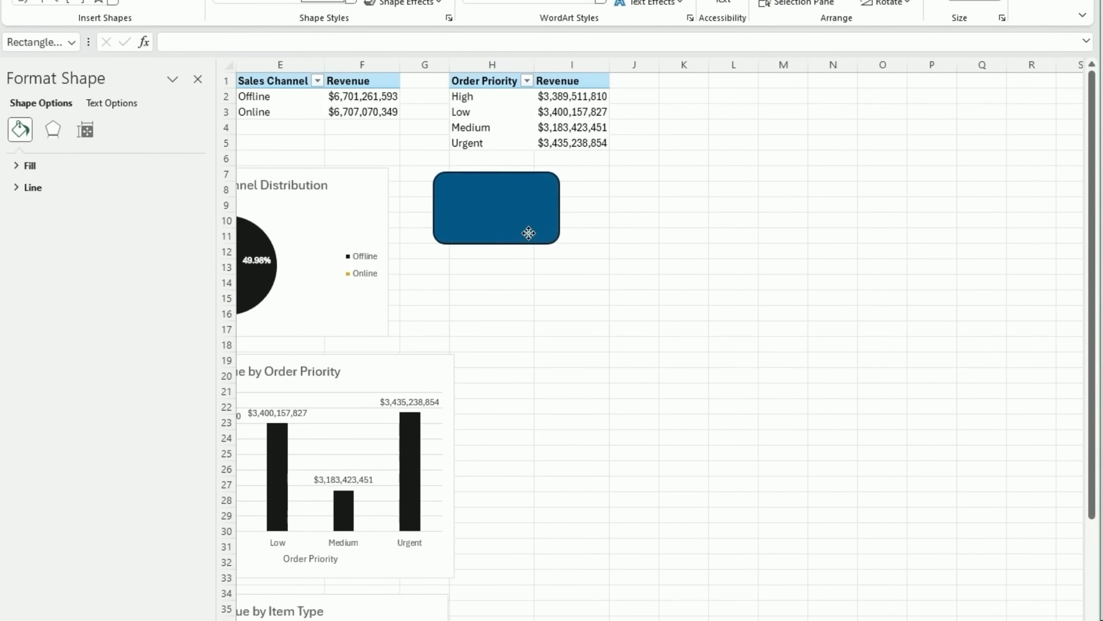
Make two copies of the rounded rectangle and line up all three in a spaced horizontal row over rows 7 to 11.
key(ctrl+c)
click(665, 217)
key(ctrl+v)
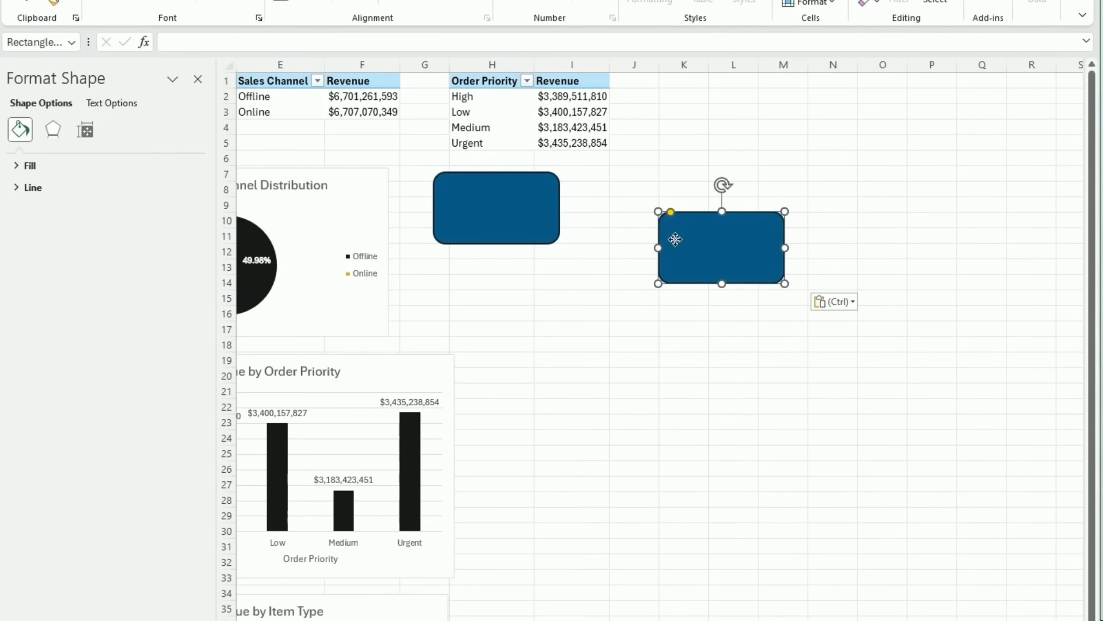
drag(678, 240, 622, 206)
click(783, 204)
key(ctrl+v)
drag(783, 204, 802, 185)
Fill the first rounded rectangle with a custom light grey by entering its hex colour code.
click(456, 212)
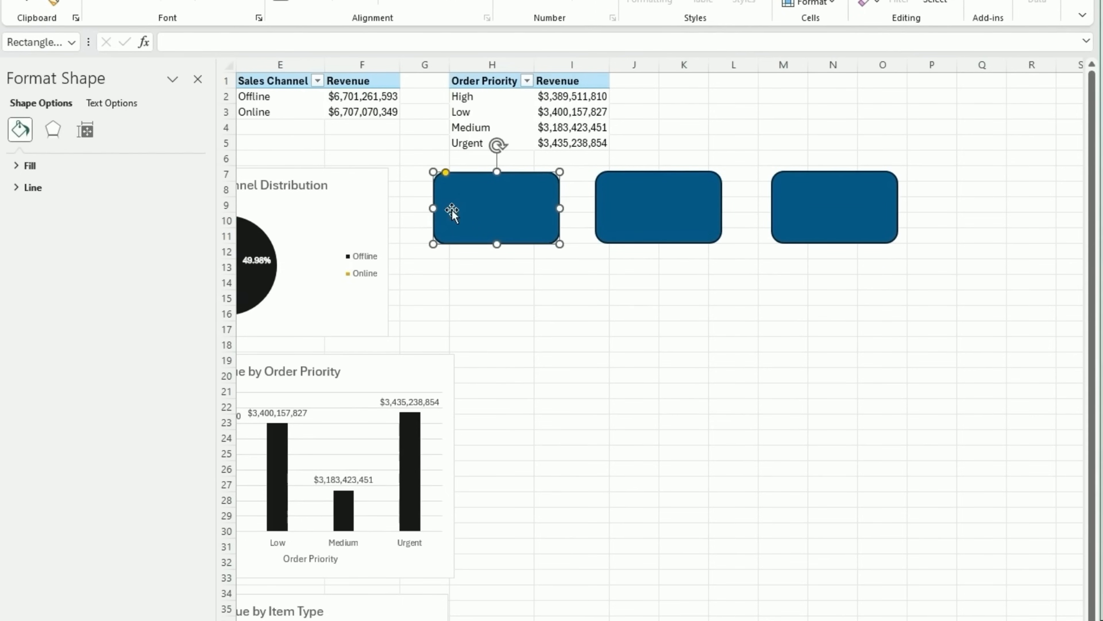
click(758, 0)
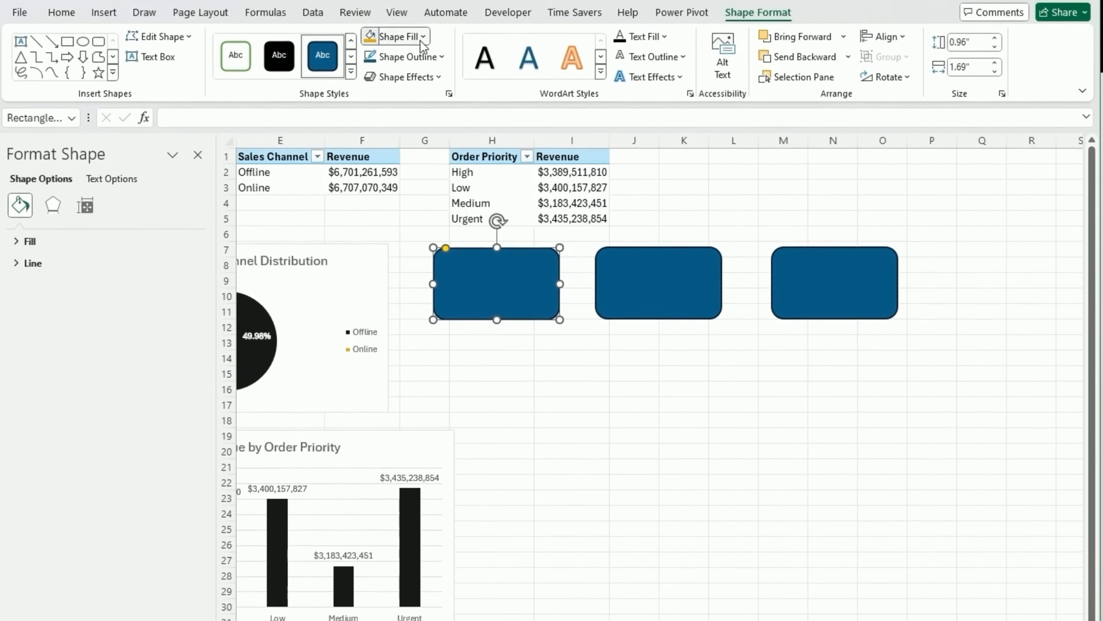
click(420, 40)
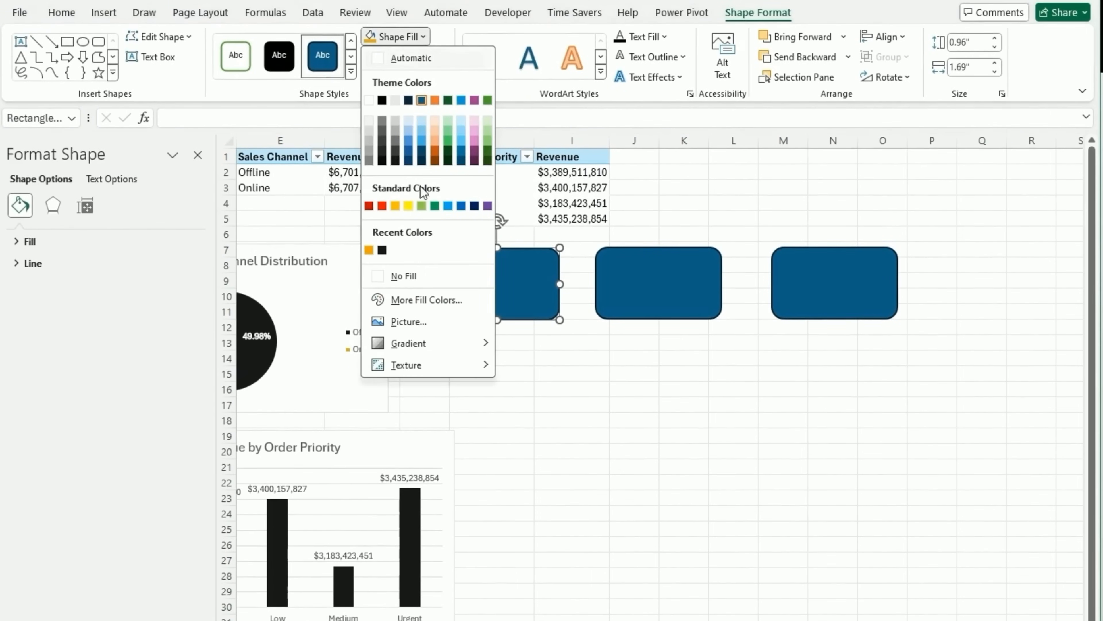
click(421, 305)
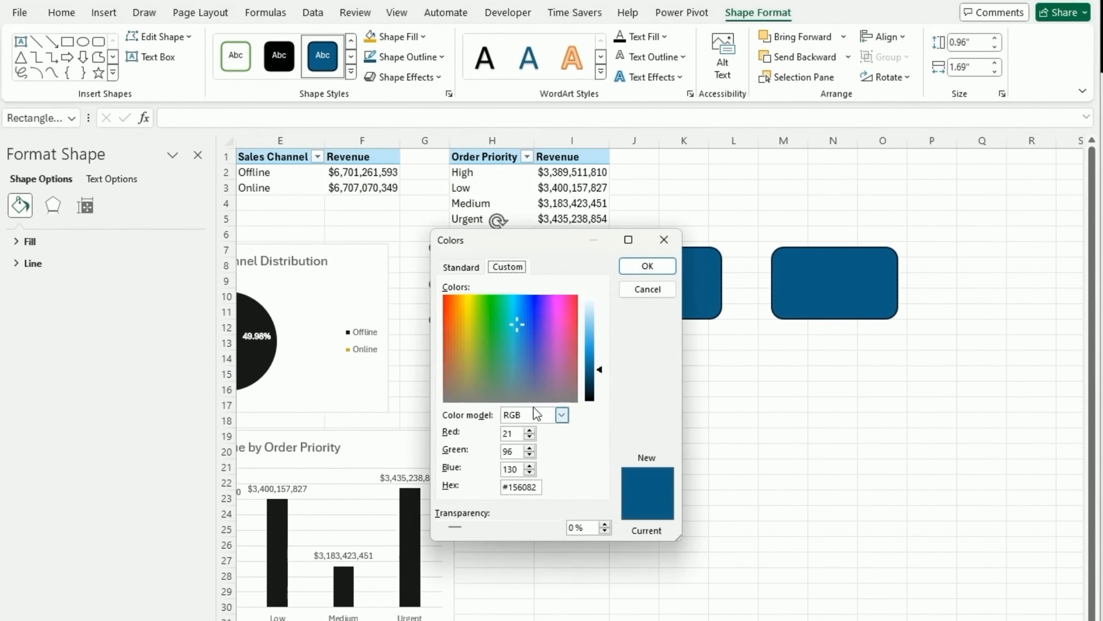
double_click(522, 488)
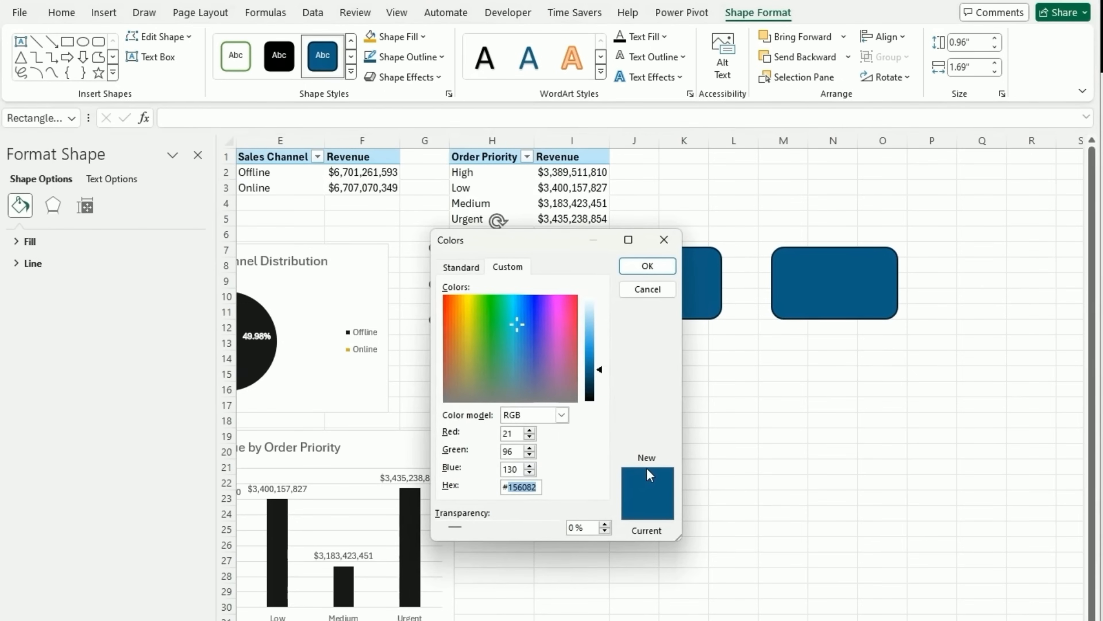
text(BD)
key(BackSpace)
text(FBBF)
click(646, 266)
click(513, 487)
key(shift+End)
text(b)
click(634, 266)
click(676, 376)
Fill the middle rounded rectangle with the recently used near-black colour.
click(654, 290)
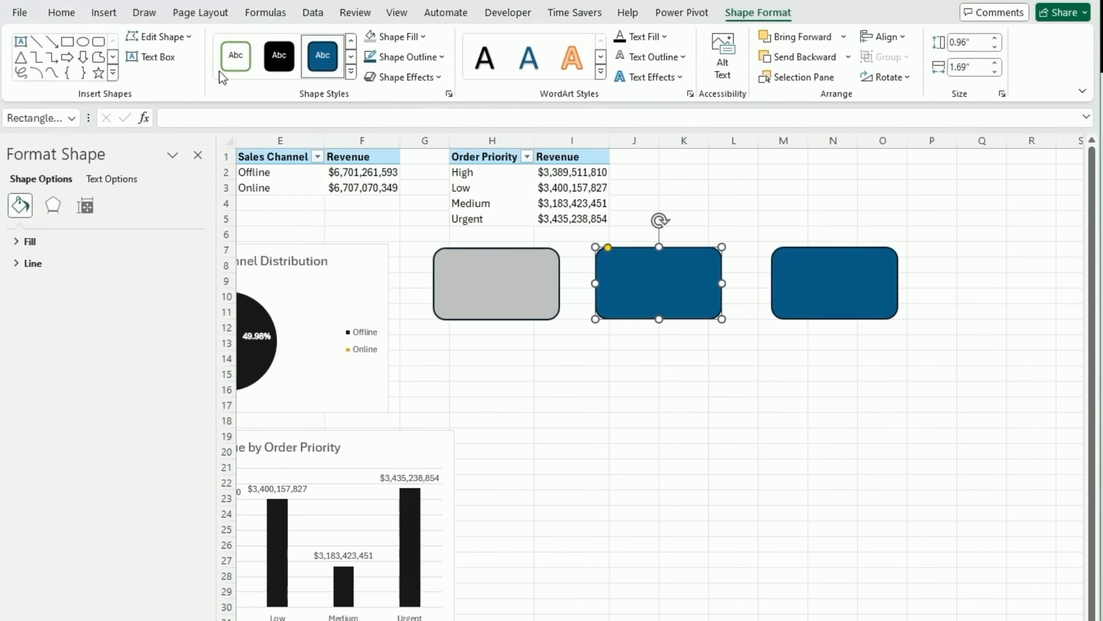
click(77, 19)
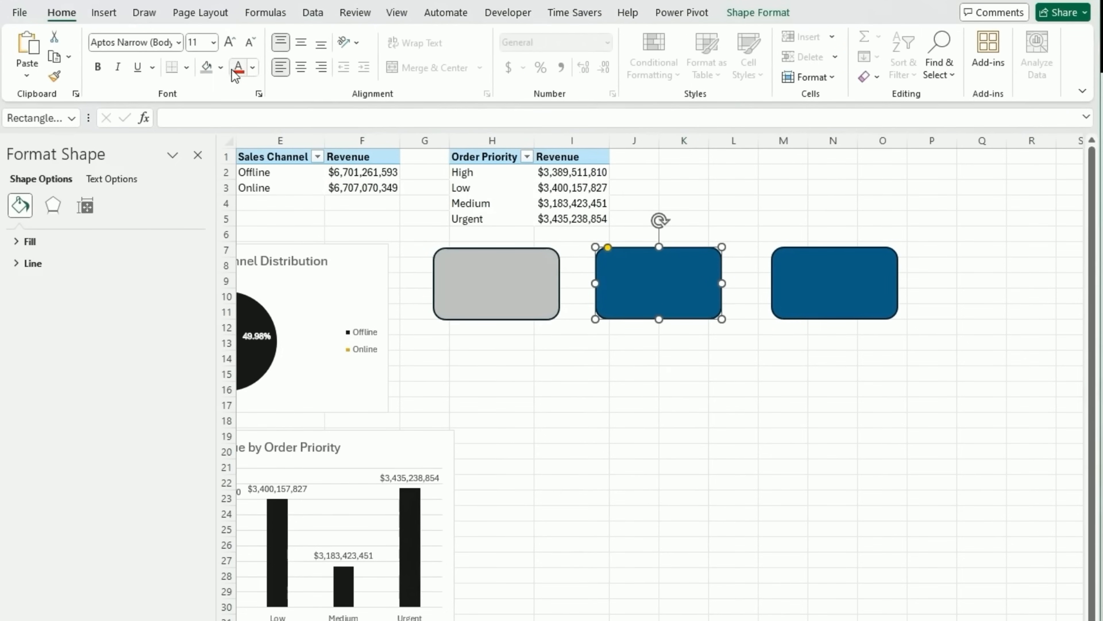
click(220, 67)
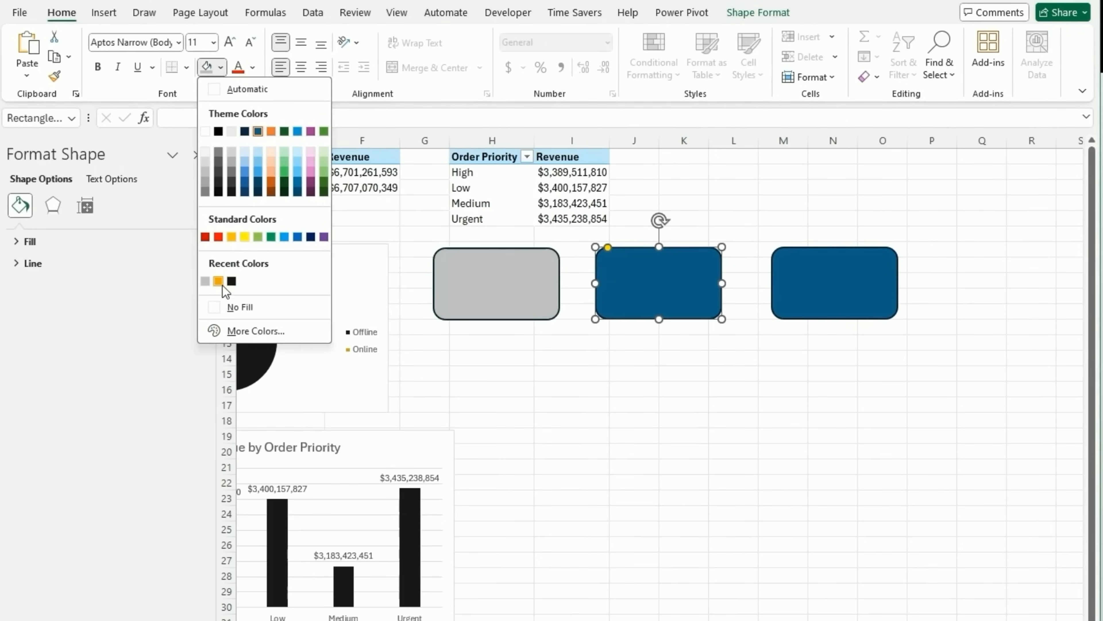
click(232, 281)
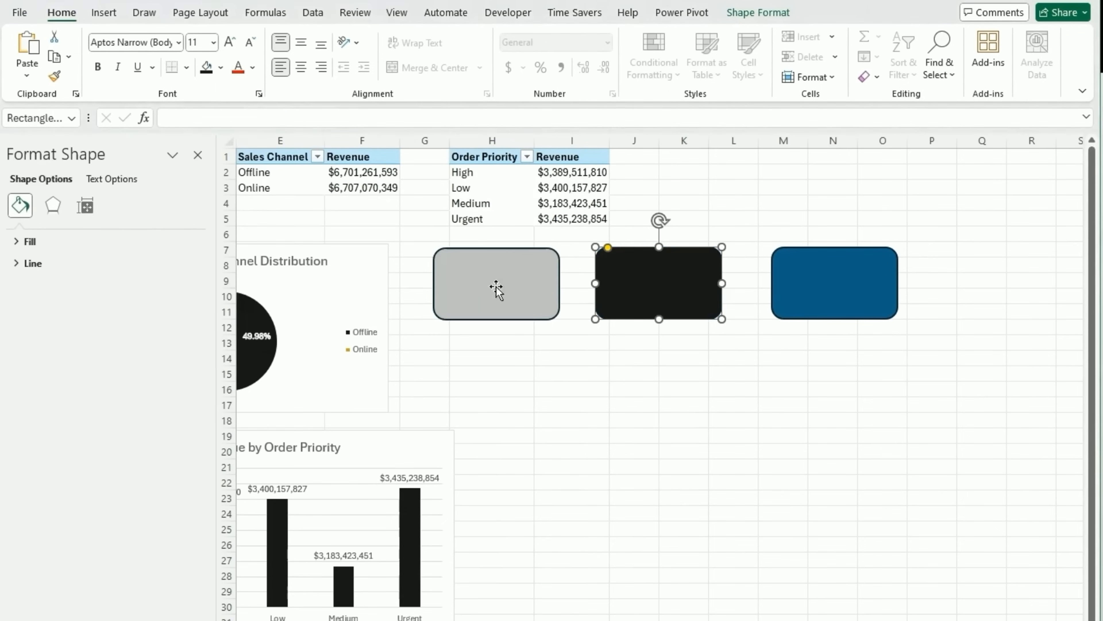
Fill the third rounded rectangle with the recently used orange colour.
click(805, 280)
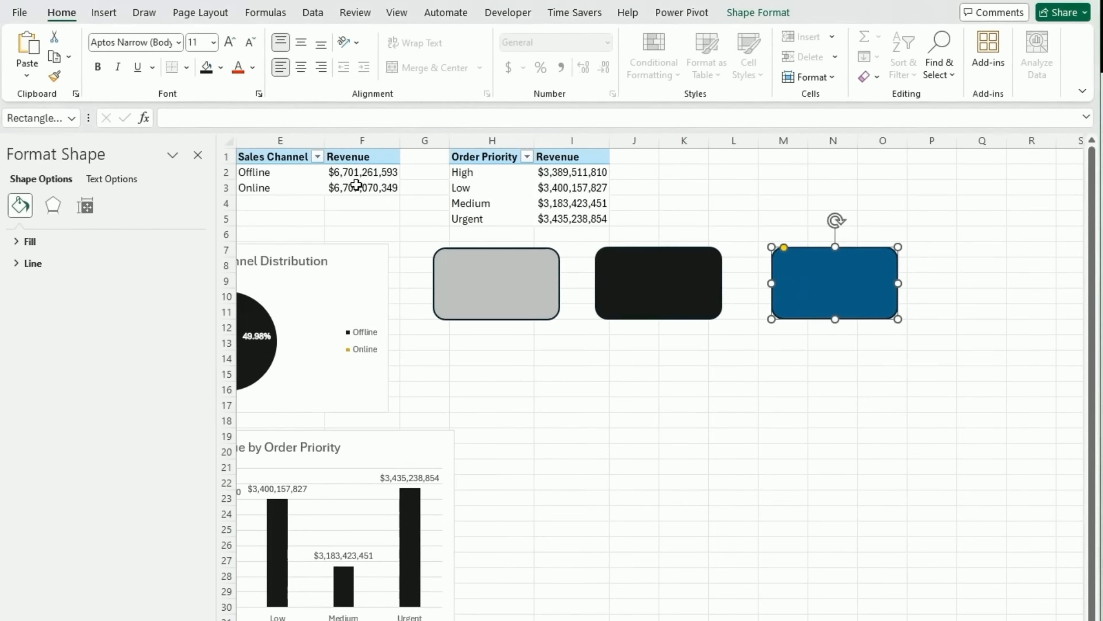
click(219, 68)
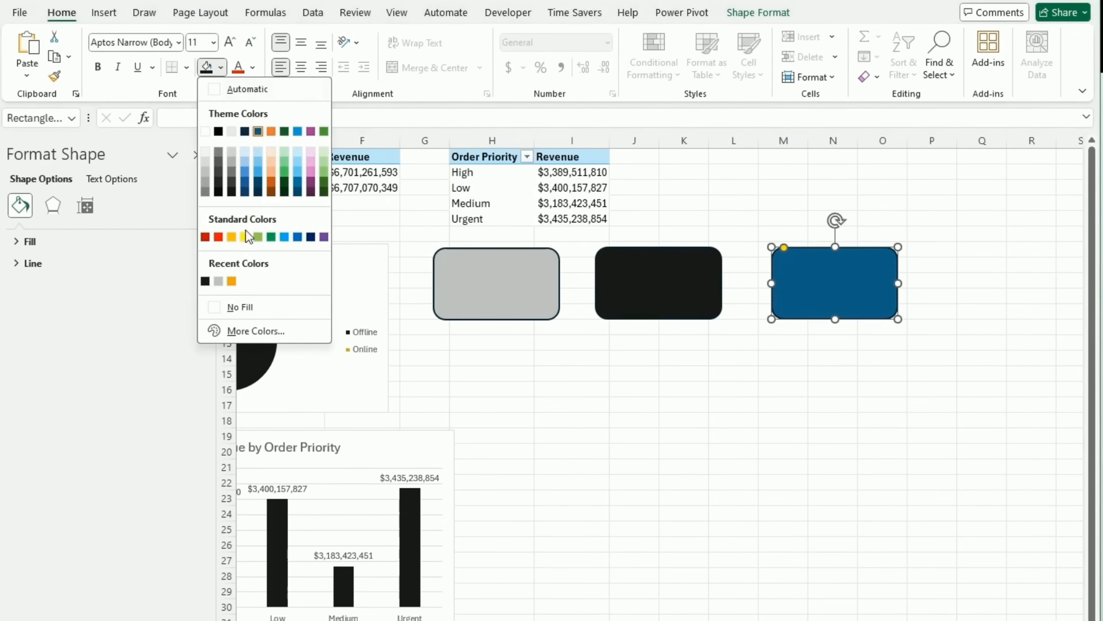
click(232, 281)
drag(819, 288, 818, 287)
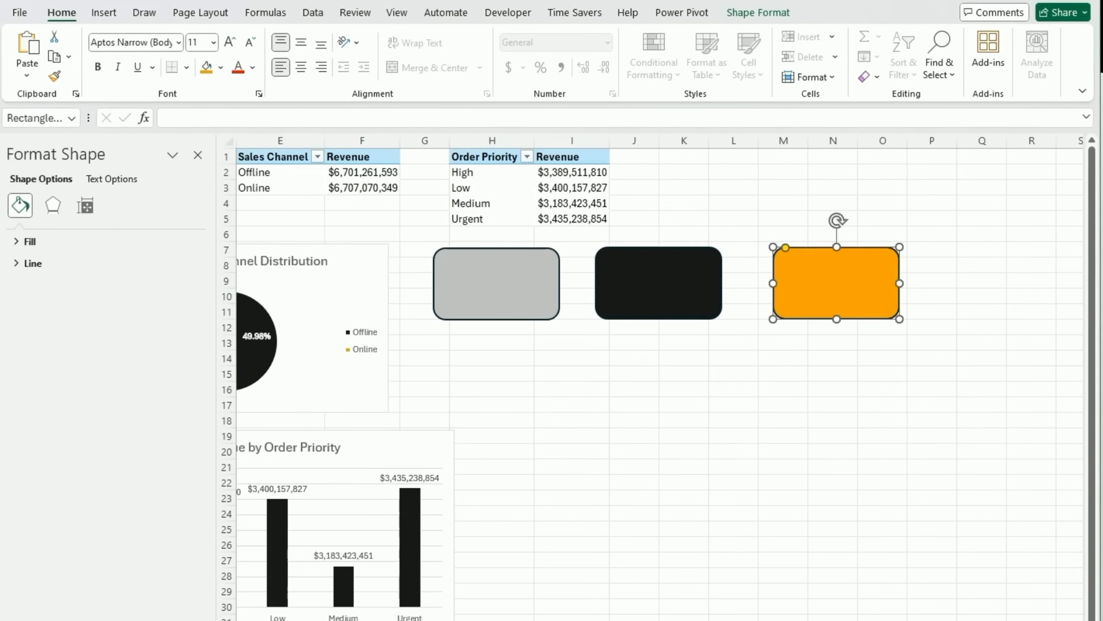
Link the grey card's text to the total revenue in cell A2 with the formula =$A$2.
click(480, 289)
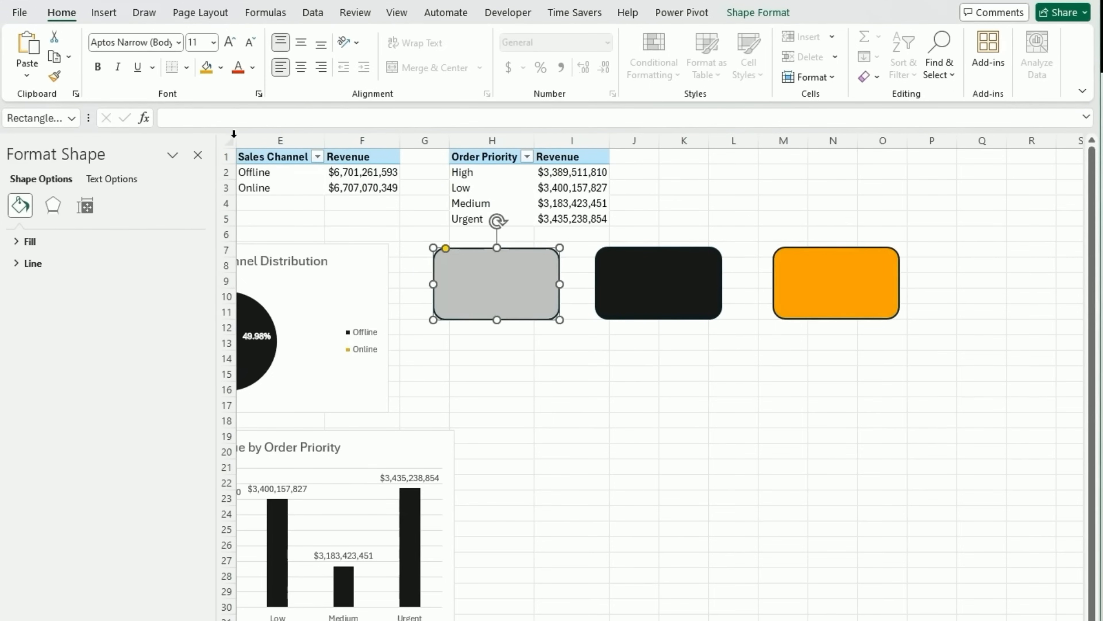
click(178, 112)
text(=)
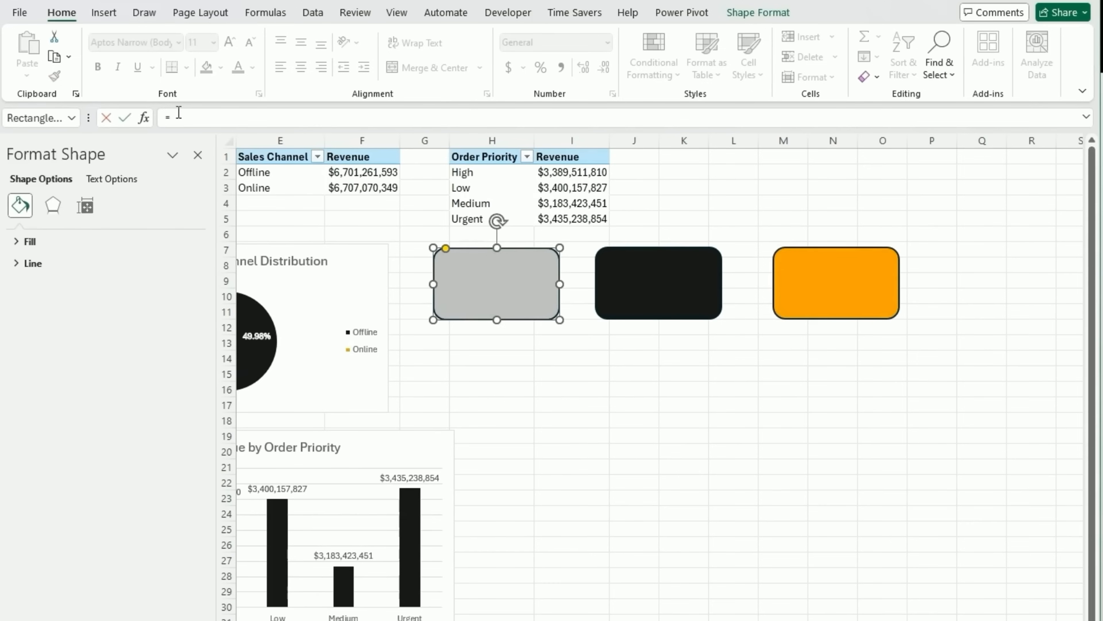
scroll(608, 347, left, 3)
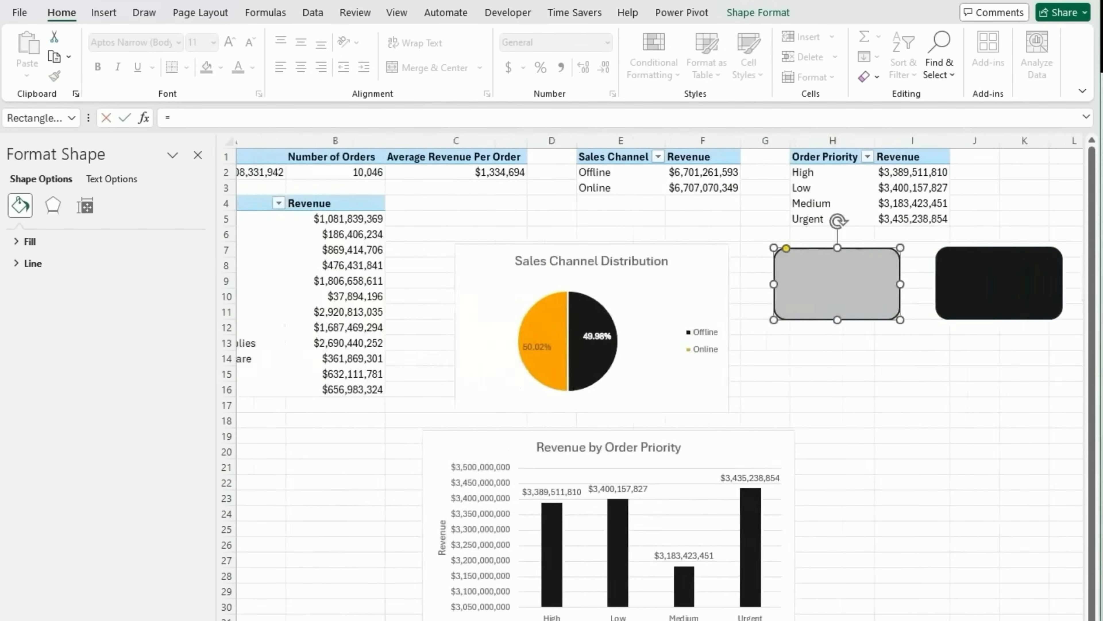
click(299, 173)
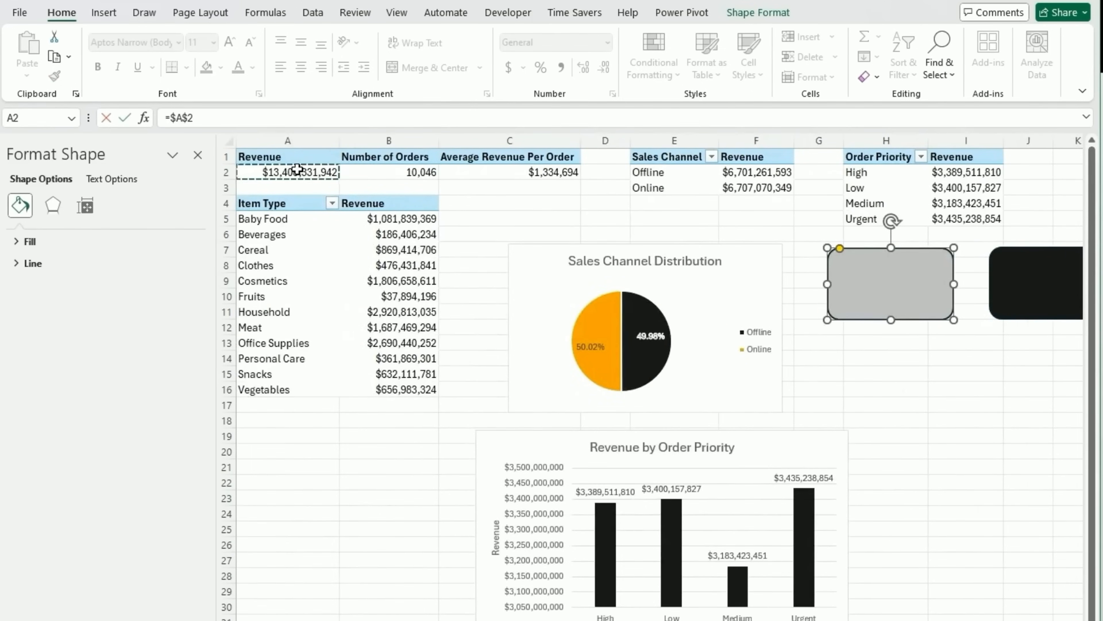
key(Return)
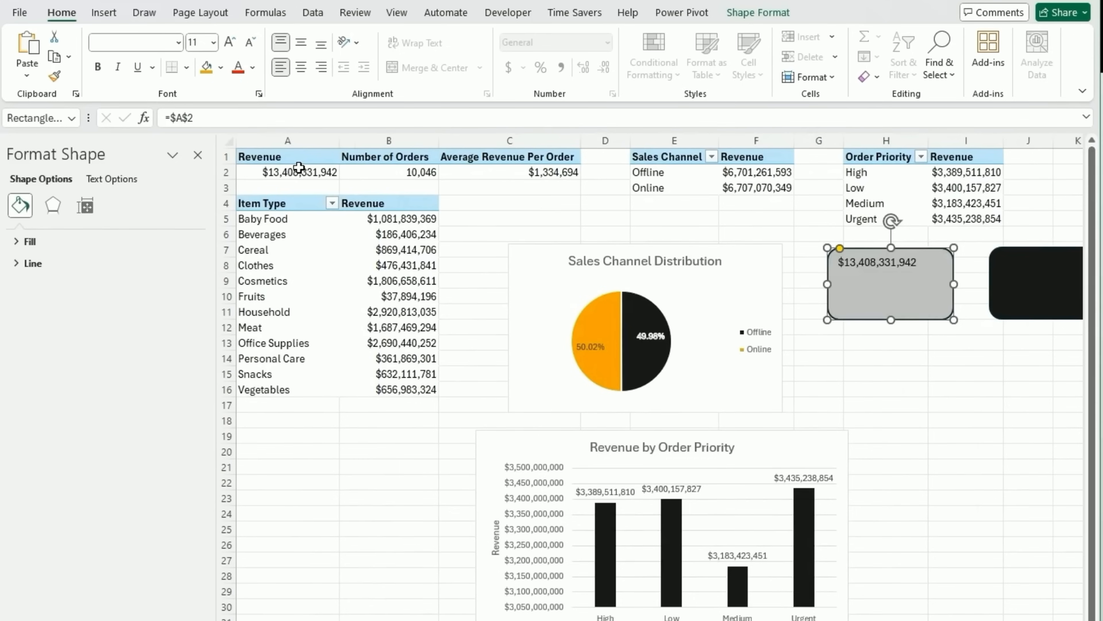
Centre the grey card's value vertically and horizontally and make it bold.
click(300, 43)
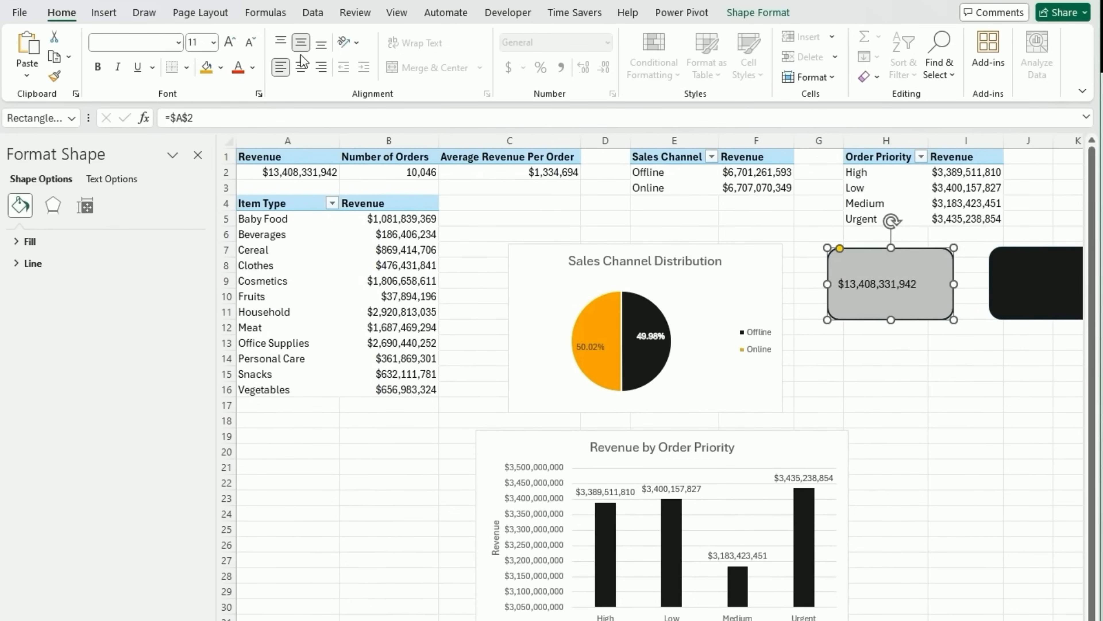
click(302, 73)
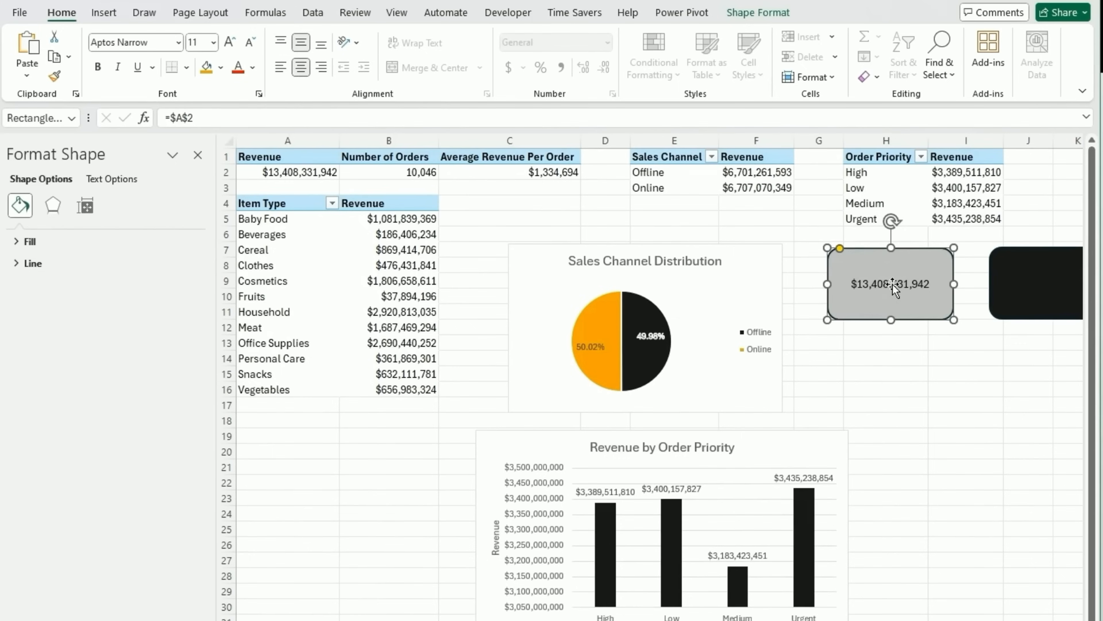
click(98, 68)
click(902, 502)
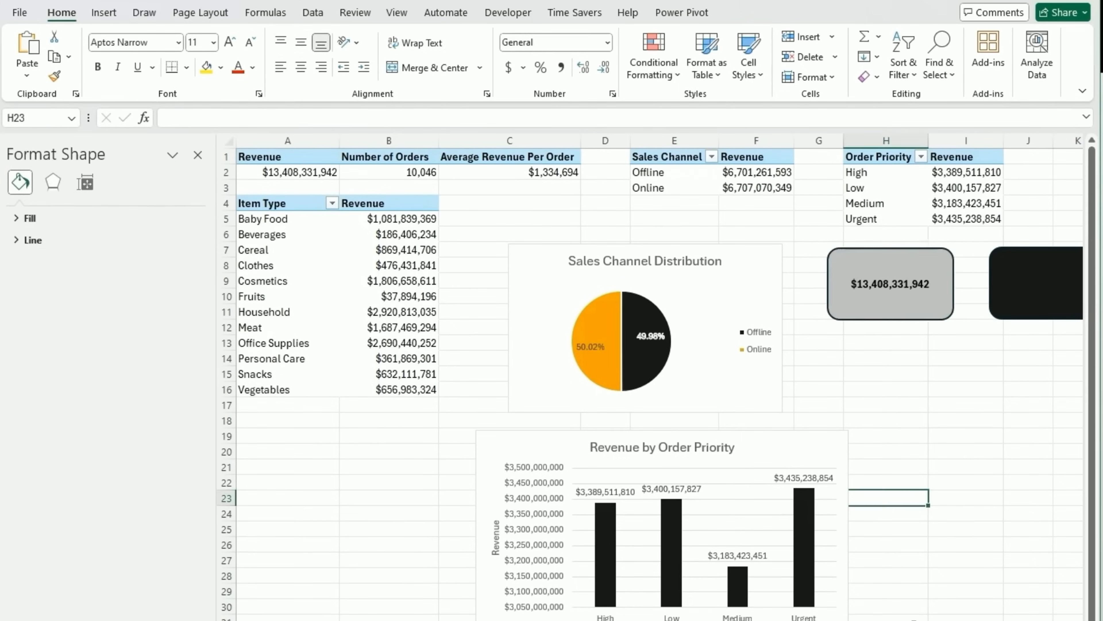
Link the near-black card's text to the number of orders in cell B2 with the formula =$B$2.
scroll(767, 285, right, 5)
click(766, 285)
click(223, 109)
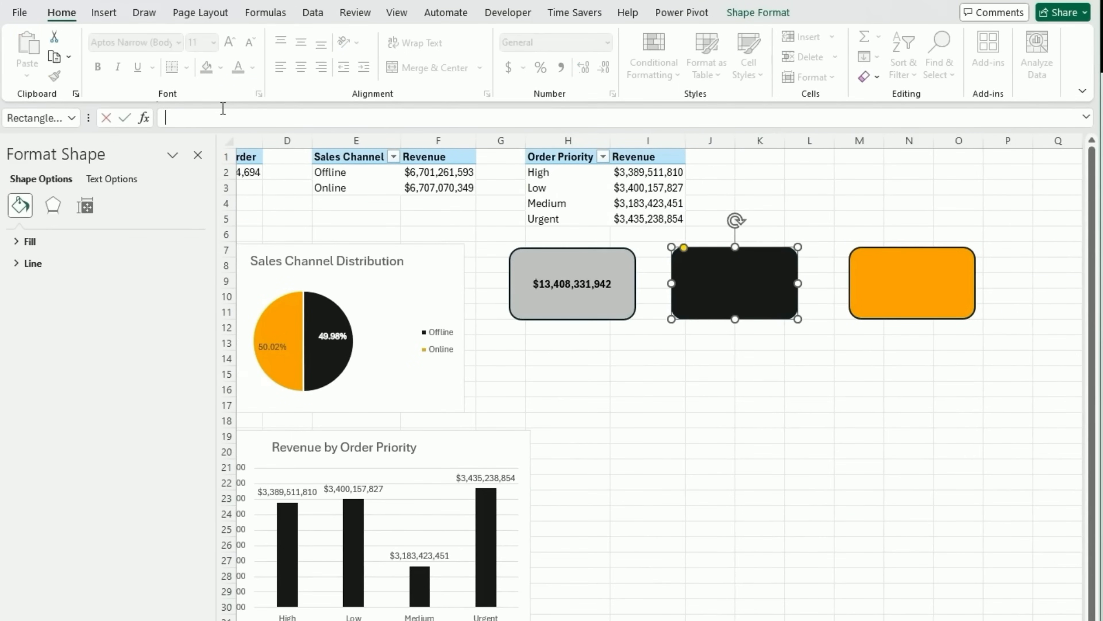
text(=)
scroll(486, 231, left, 5)
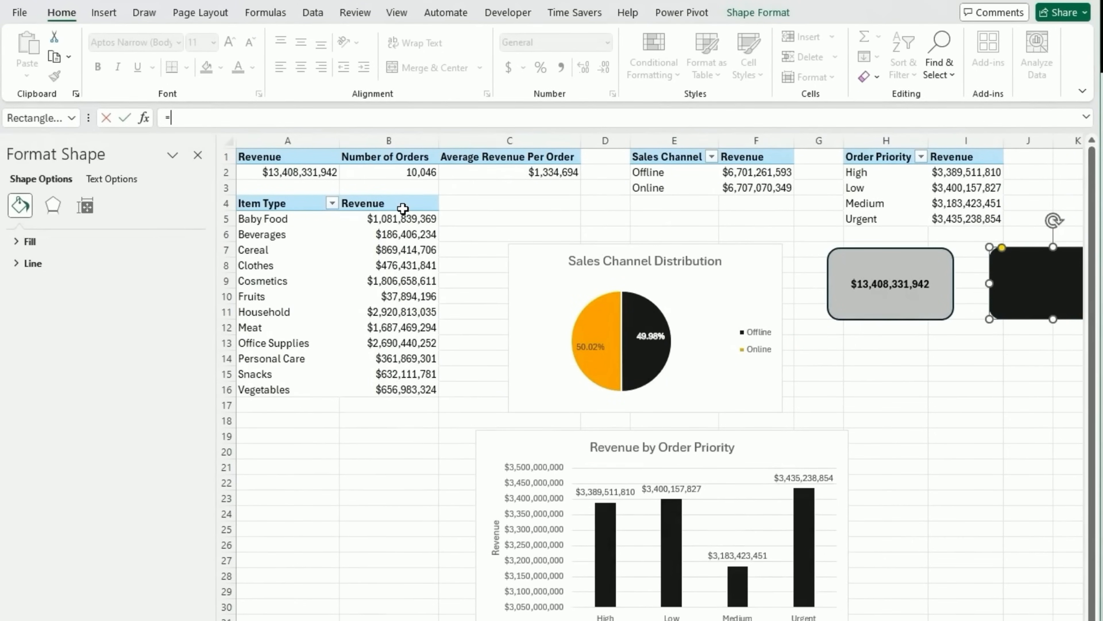
click(394, 171)
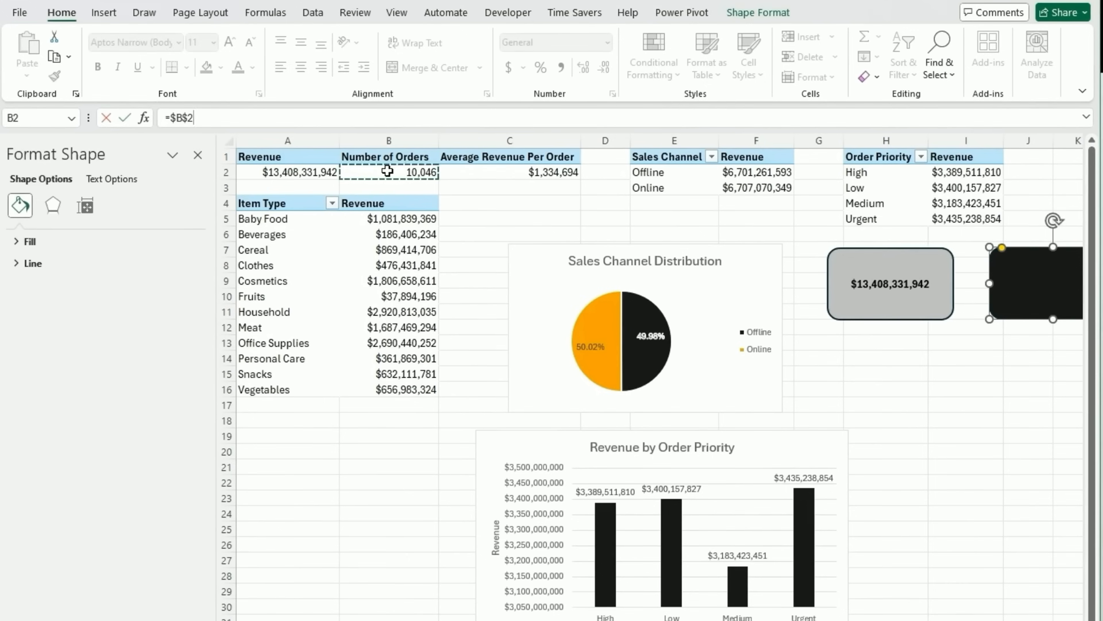
key(Return)
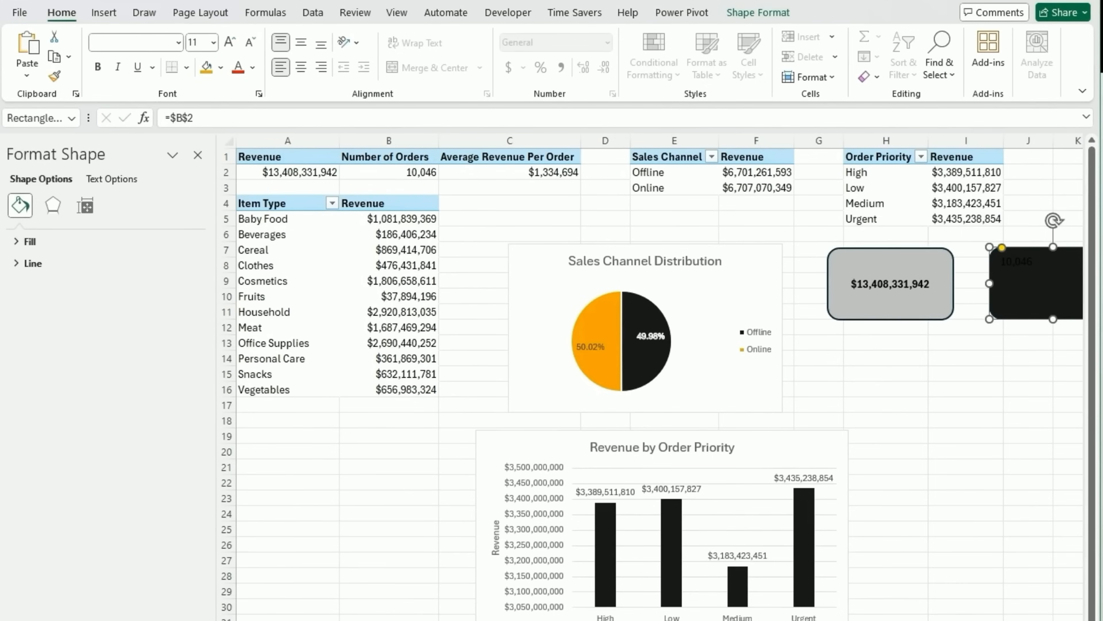
Colour the near-black card's value white and centre it horizontally and vertically.
scroll(651, 374, right, 3)
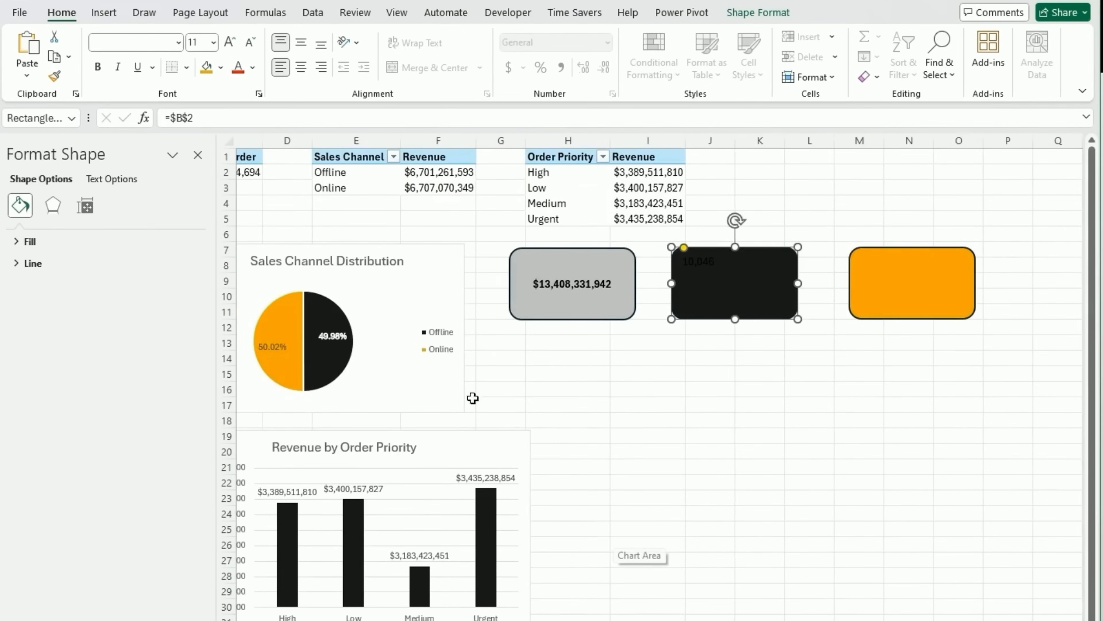
click(252, 67)
key(Escape)
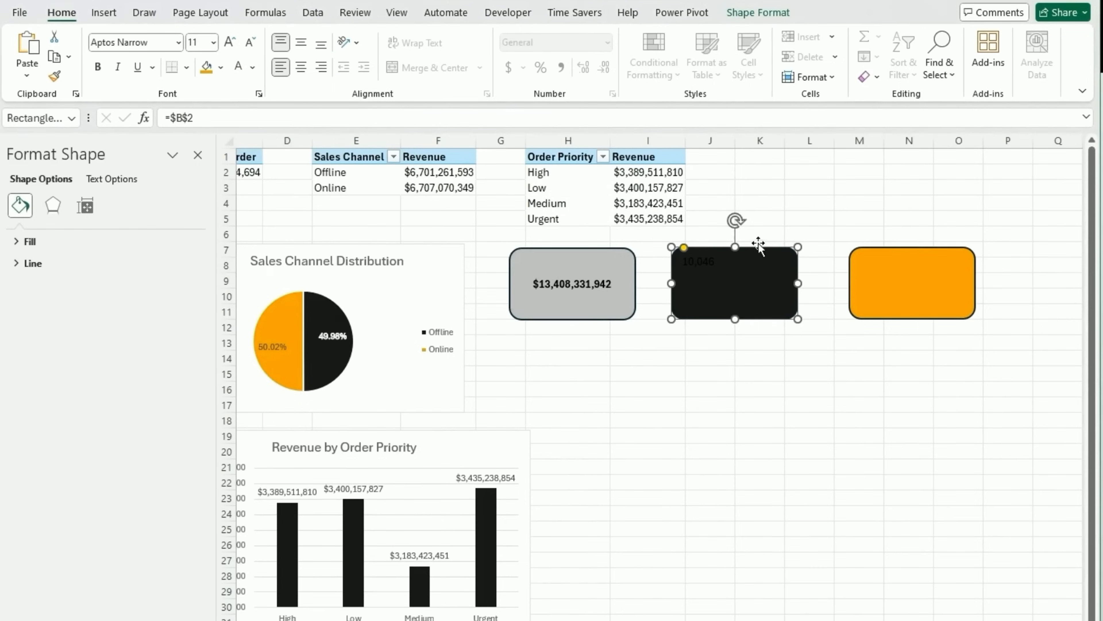
click(688, 261)
key(ctrl+a)
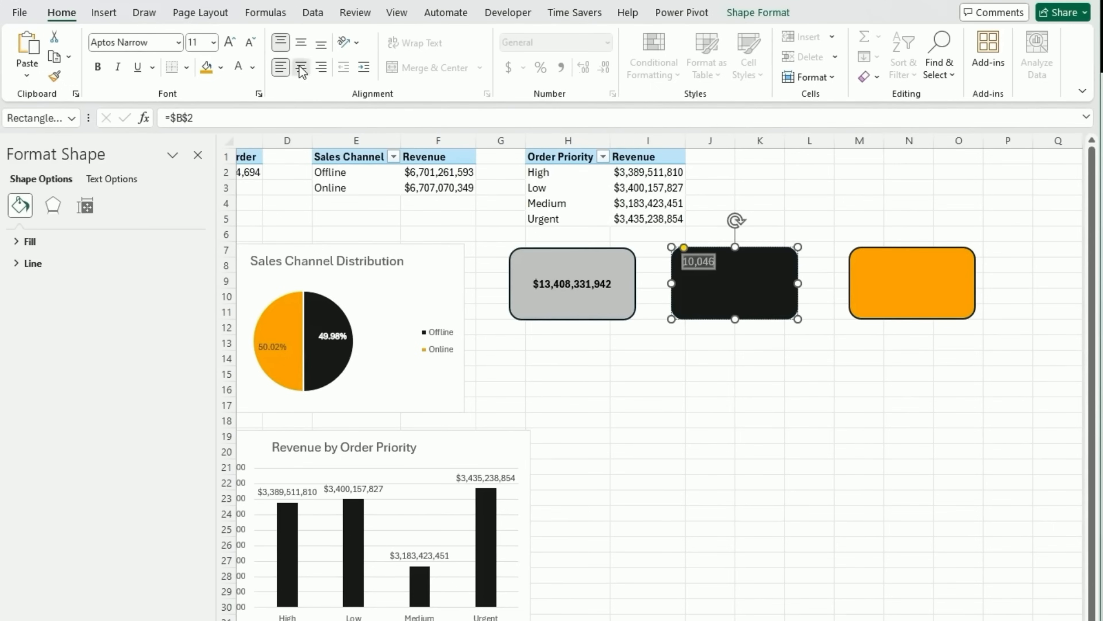
click(301, 67)
click(301, 43)
click(821, 453)
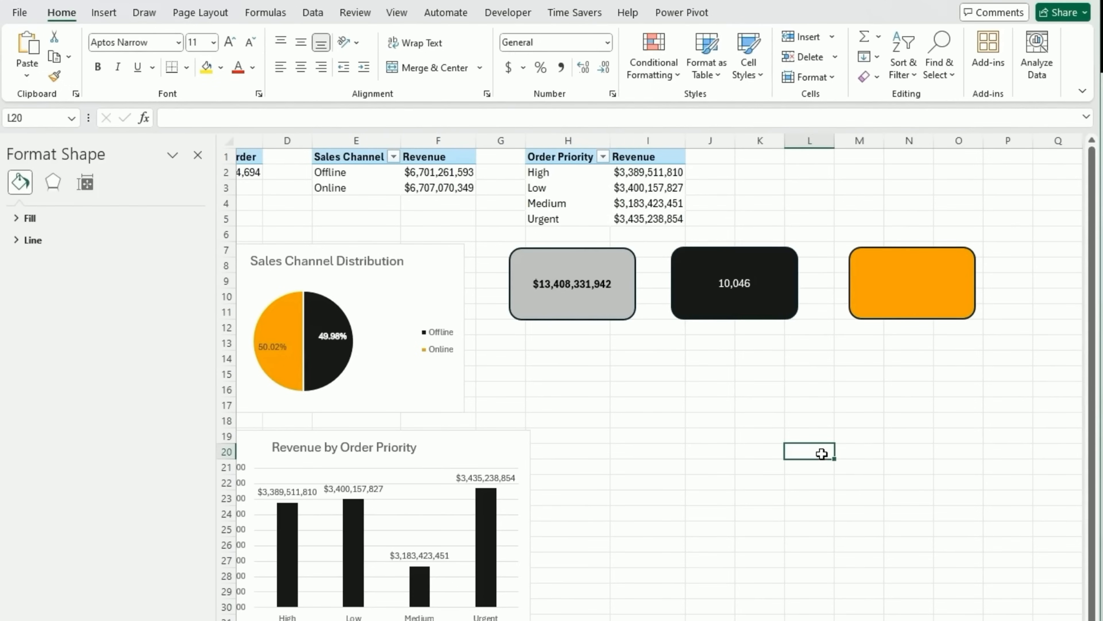
Link the orange card's text to the average revenue per order in cell C2 with the formula =$C$2.
click(896, 276)
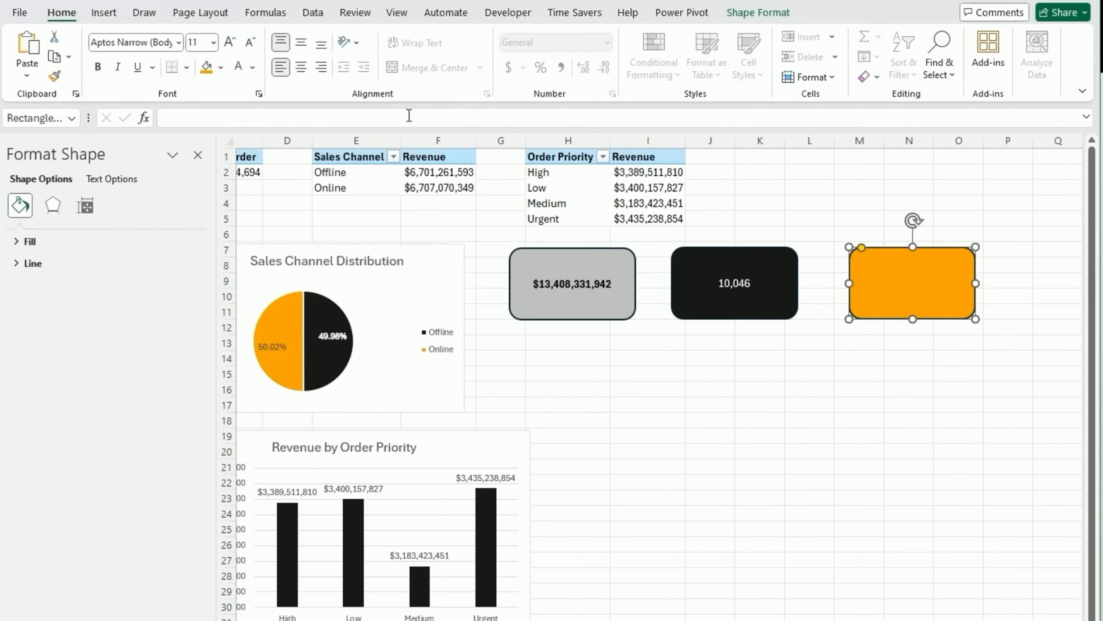
click(262, 118)
text(=)
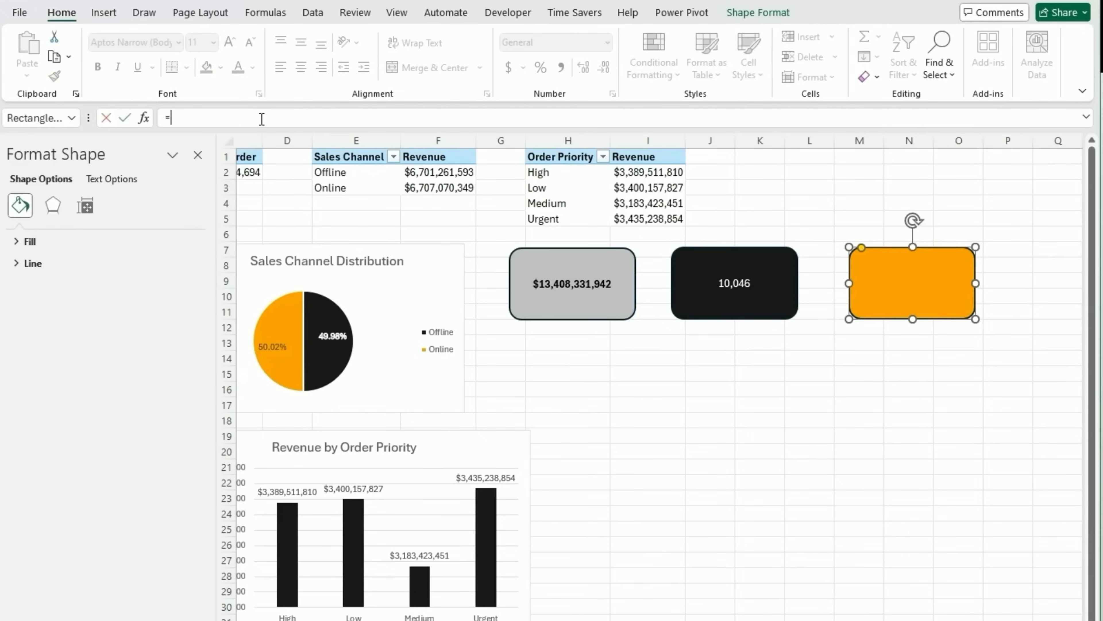
scroll(500, 172, left, 3)
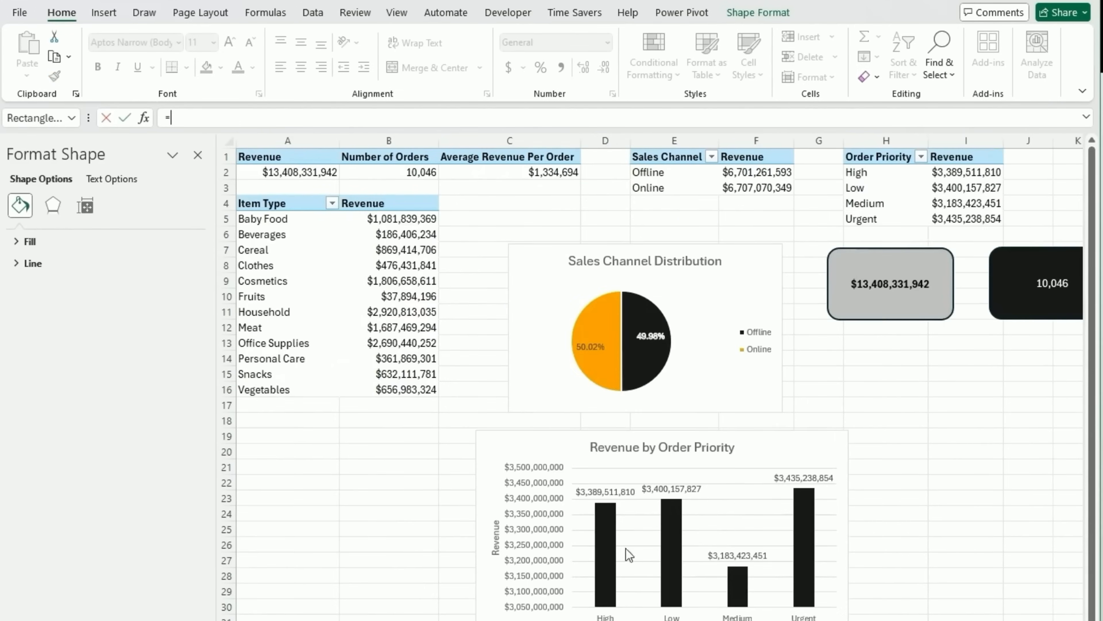
click(500, 174)
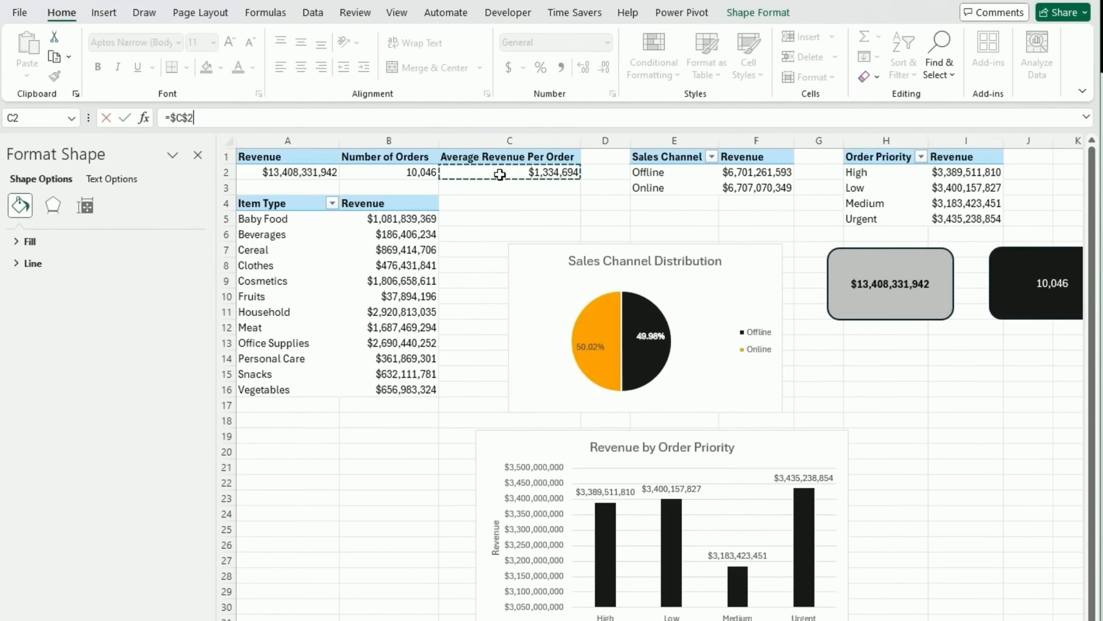
key(Return)
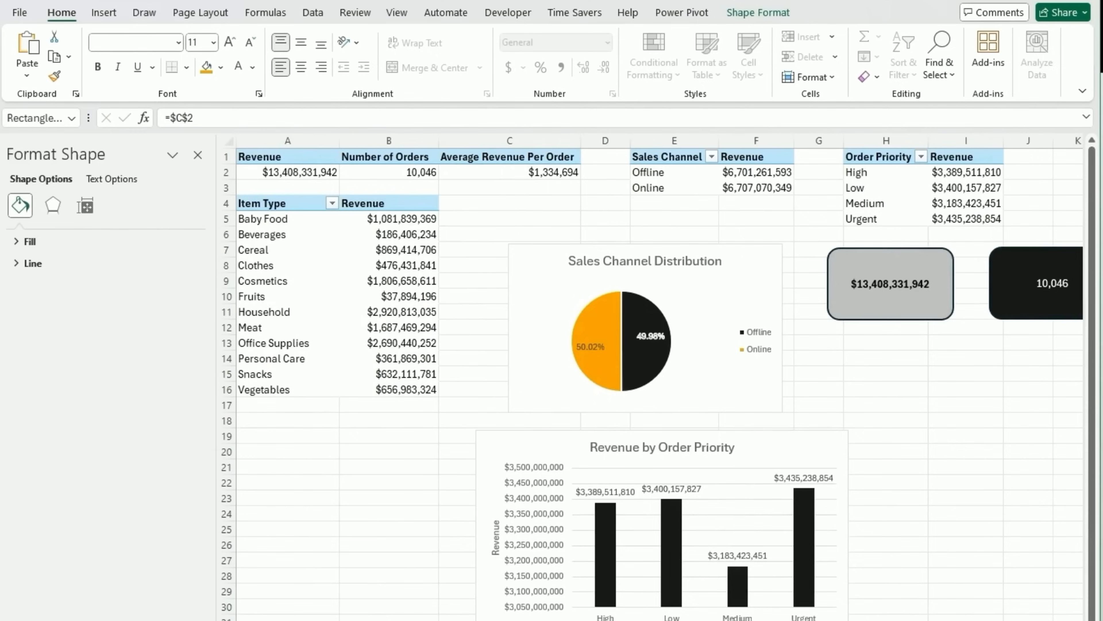
Centre the orange card's value vertically and horizontally and make it bold.
scroll(651, 348, right, 3)
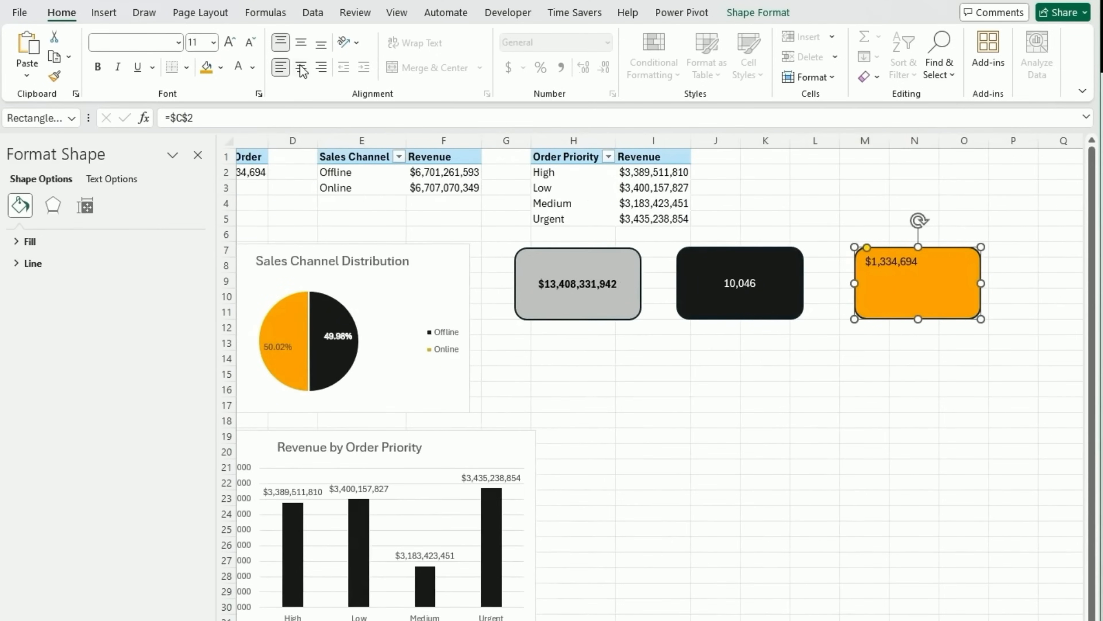
click(302, 43)
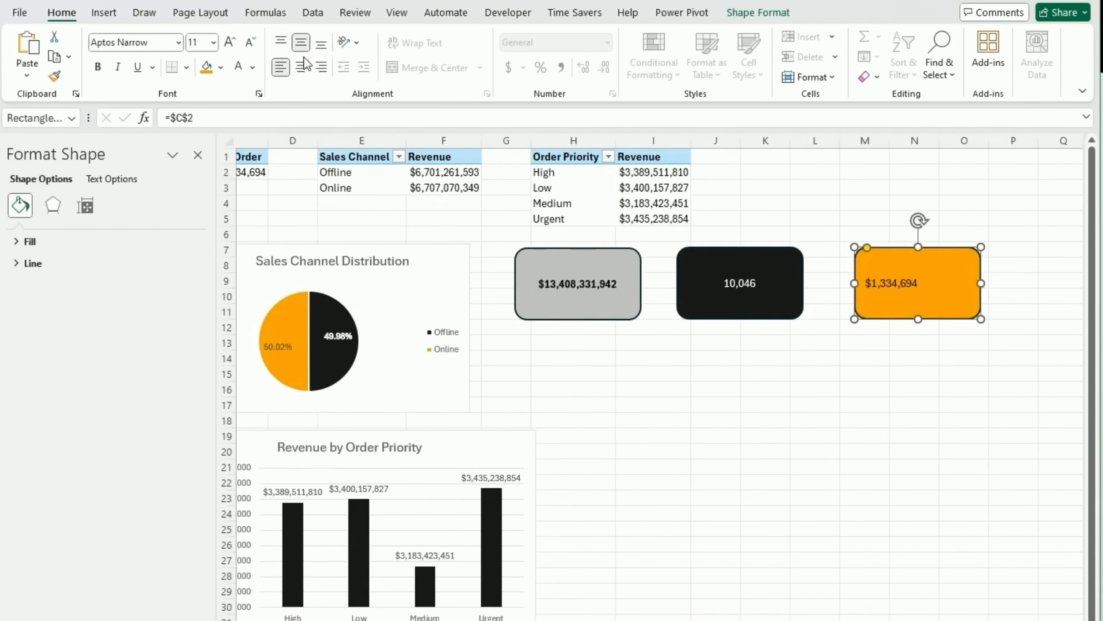
click(298, 68)
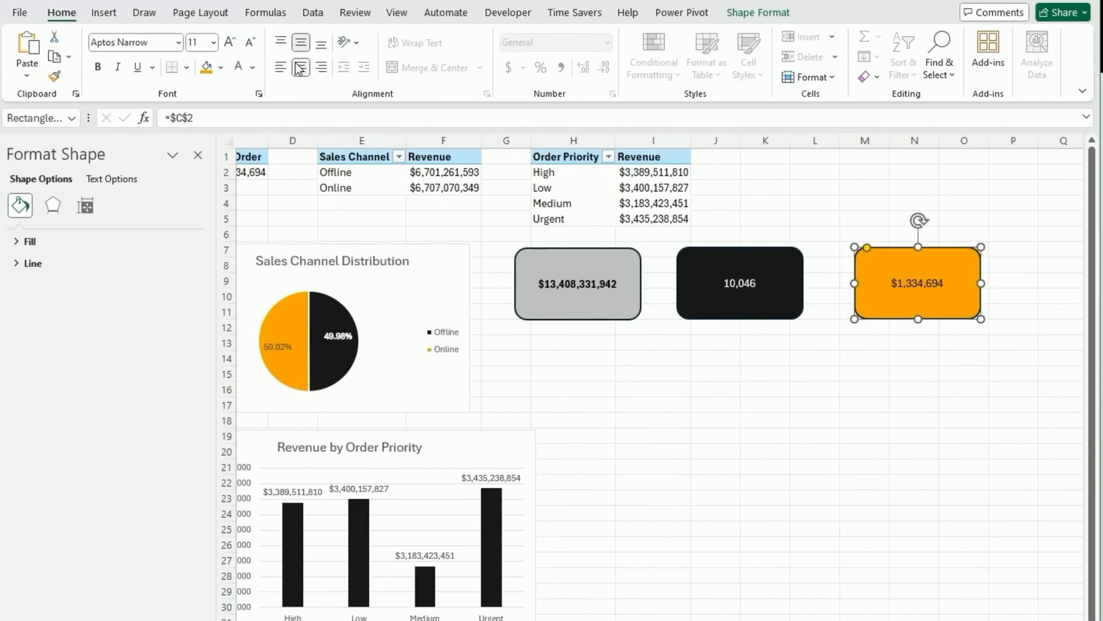
click(98, 72)
Make the number of orders on the near-black card bold.
click(743, 290)
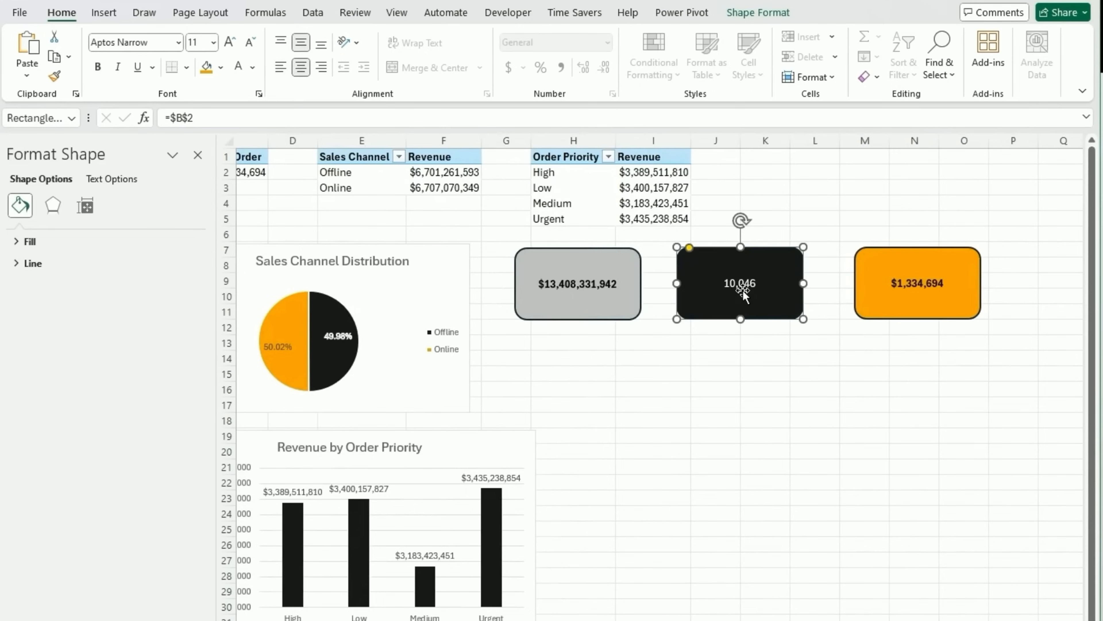
click(743, 290)
click(635, 450)
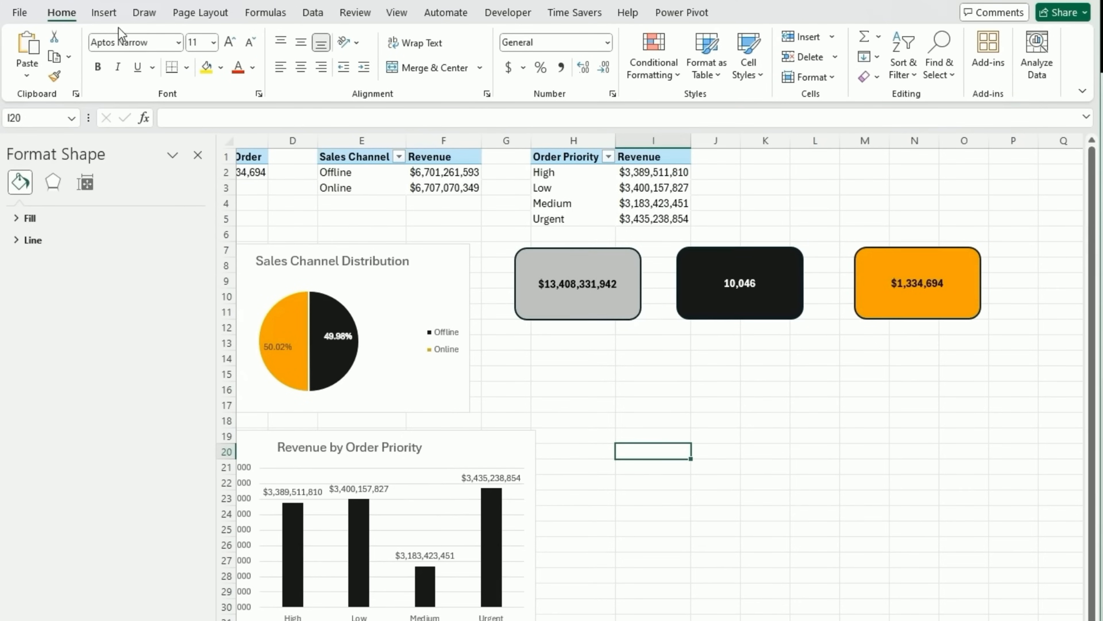
Add a small text box over the grey card's lower edge with the text "Revenue" in bold.
click(103, 16)
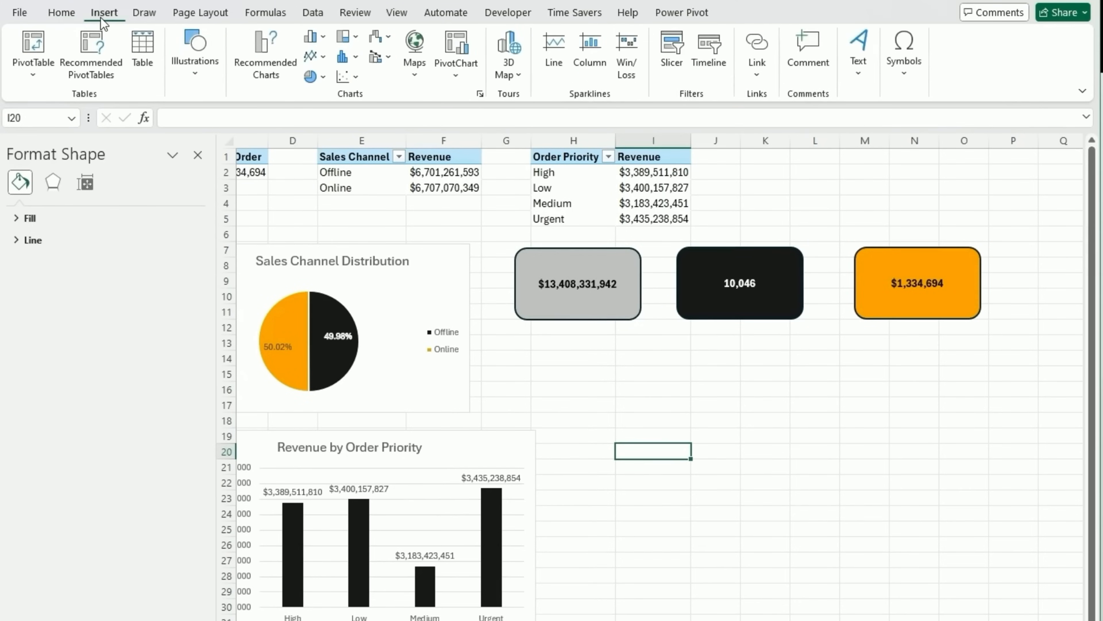
click(844, 75)
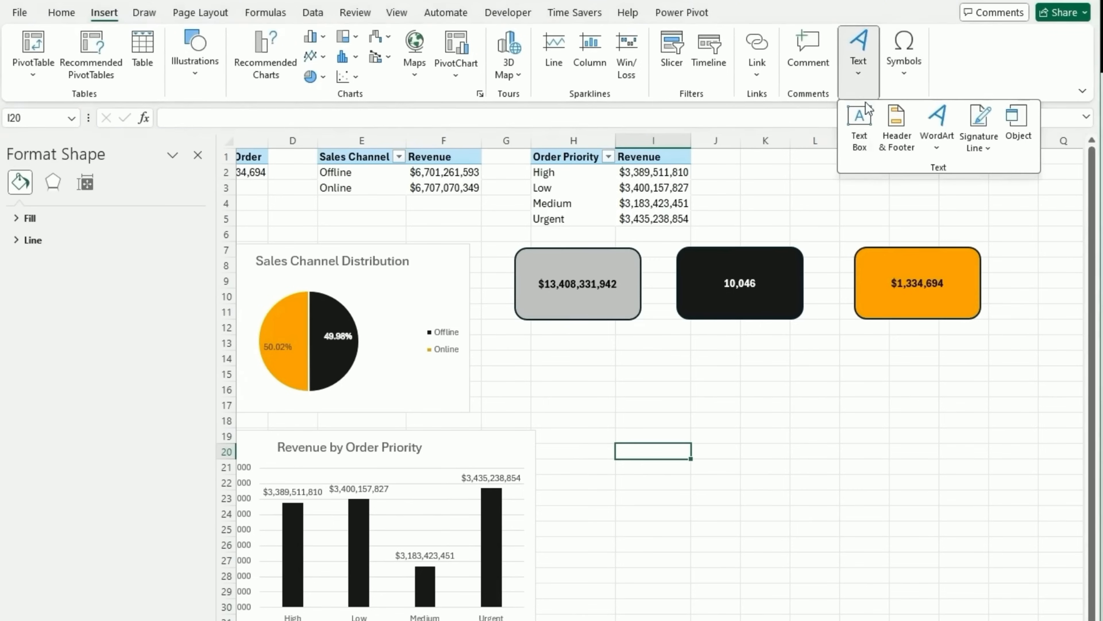
click(867, 115)
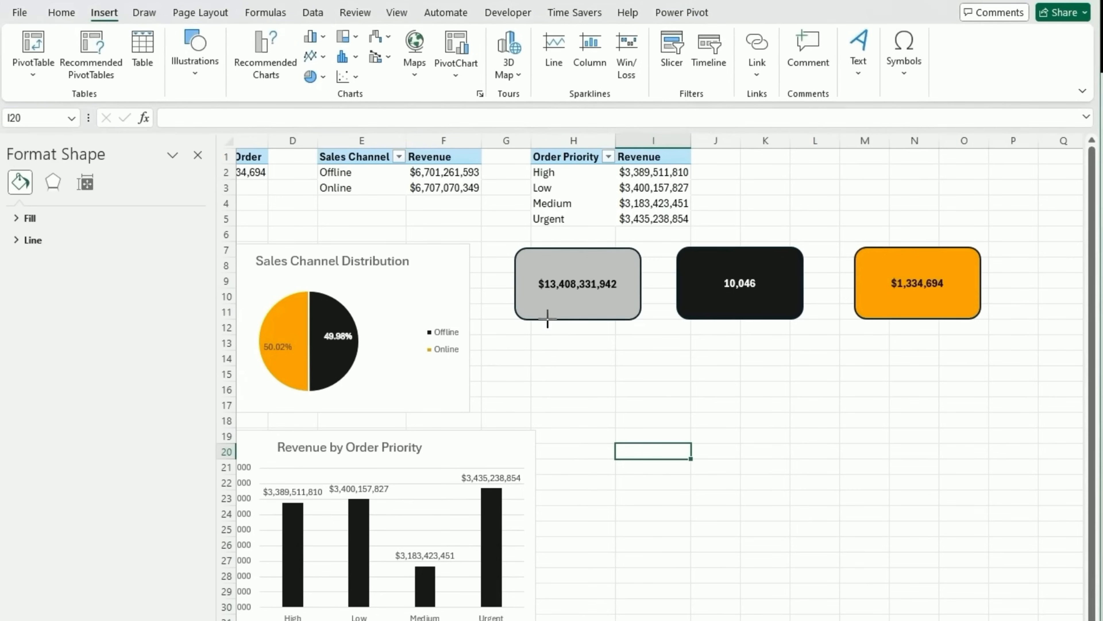
drag(544, 316, 622, 334)
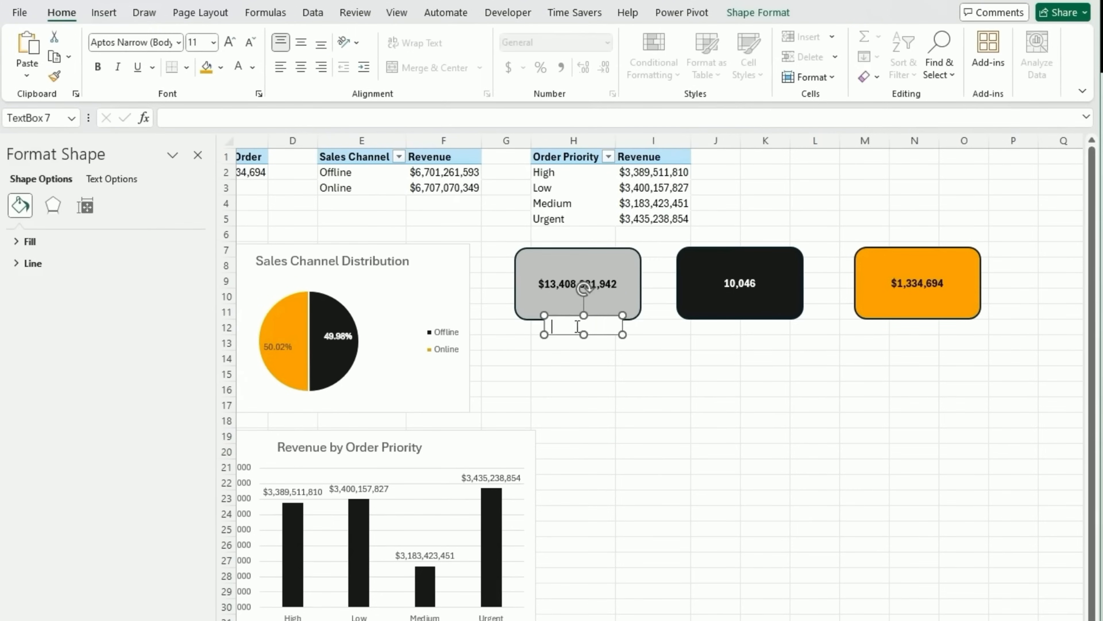
drag(566, 314, 561, 306)
text(r)
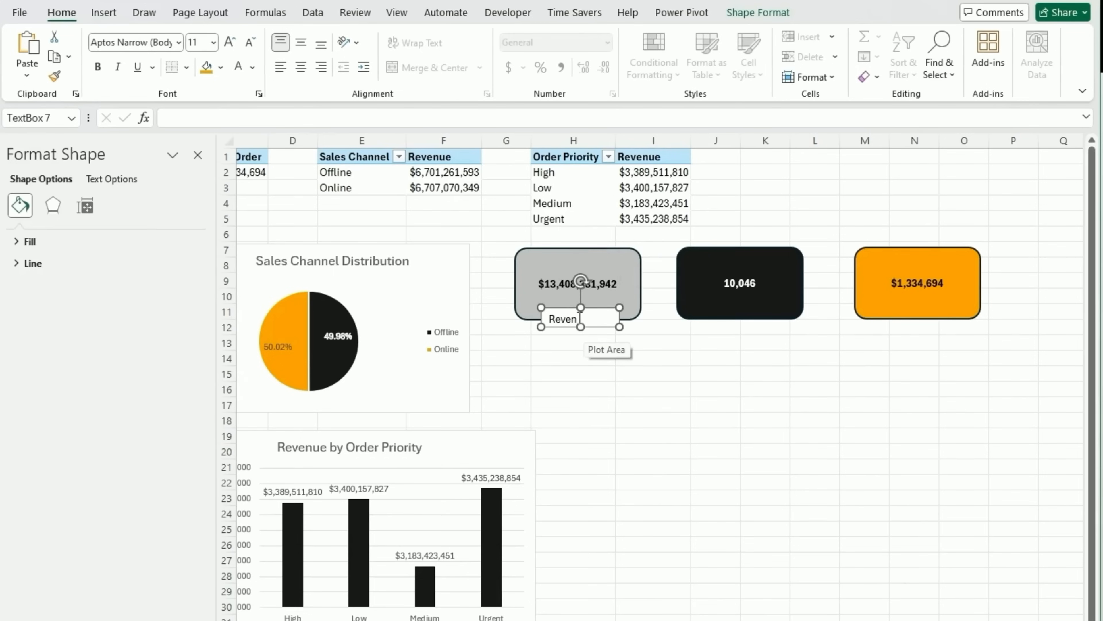
double_click(580, 317)
click(98, 66)
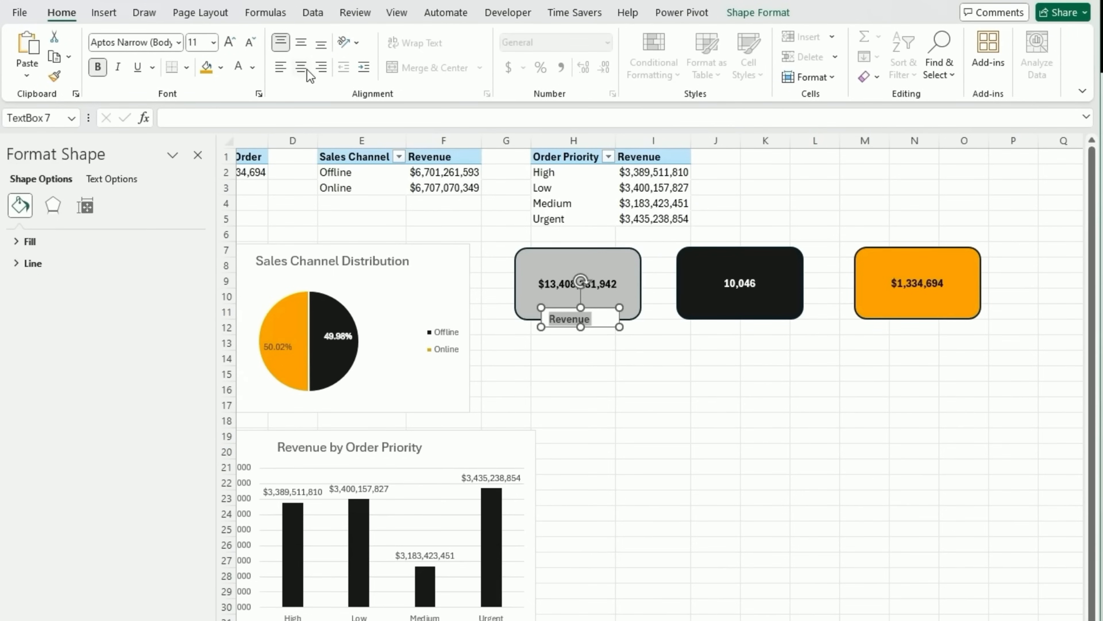
Centre the "Revenue" label's text and place a duplicate of the label over the near-black card's lower edge.
click(302, 69)
click(626, 530)
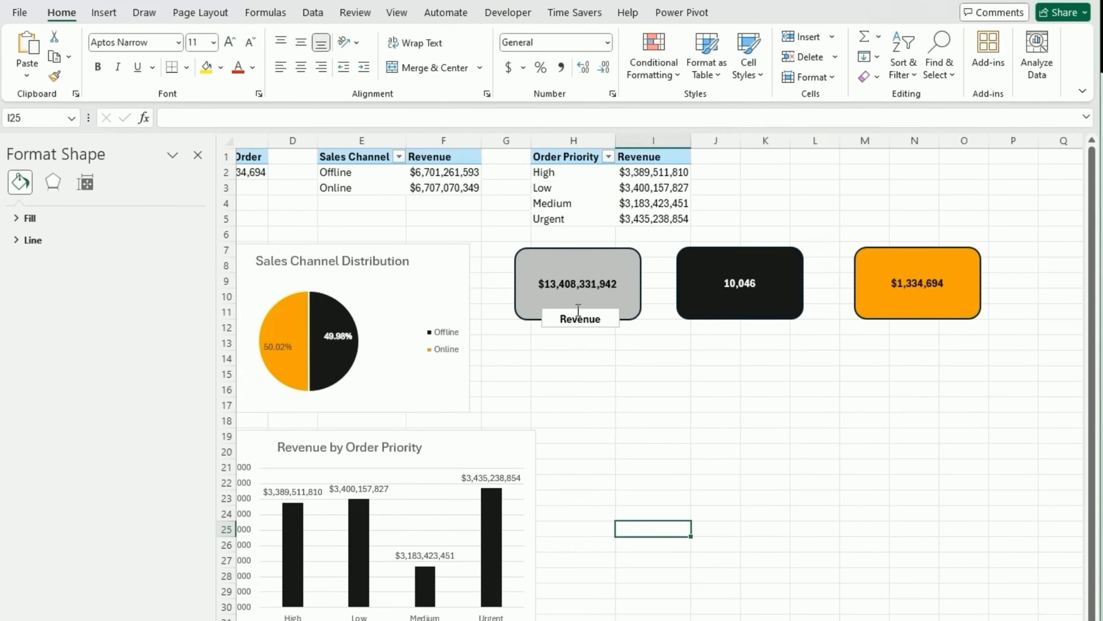
click(578, 309)
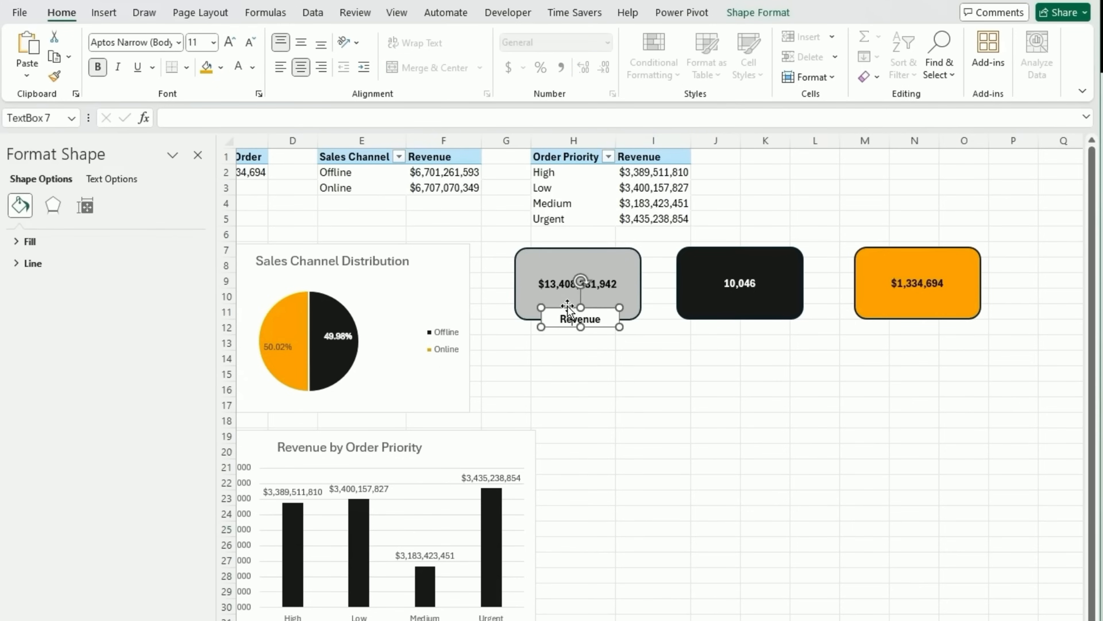
key(ctrl+d)
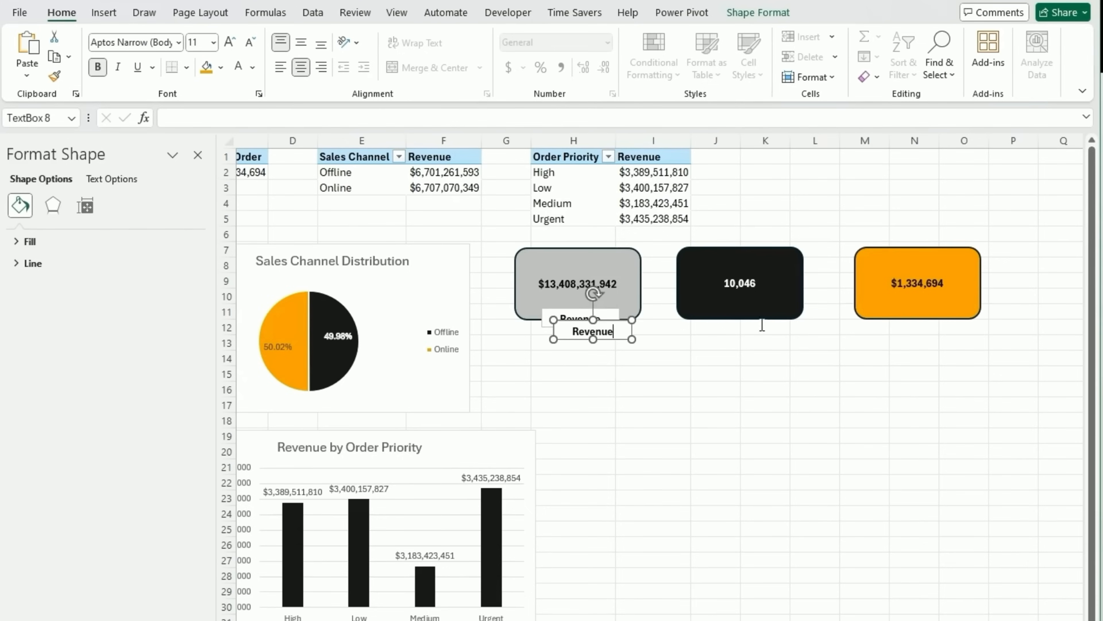
drag(578, 321, 729, 311)
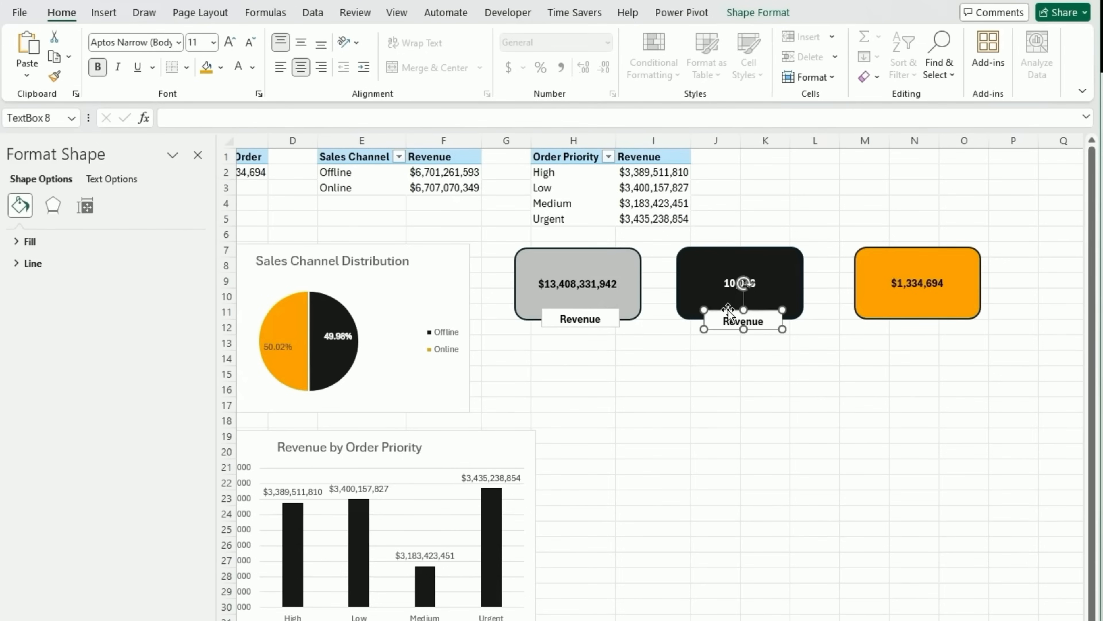
Duplicate the near-black card's label and place the copy over the orange card's lower edge.
click(570, 307)
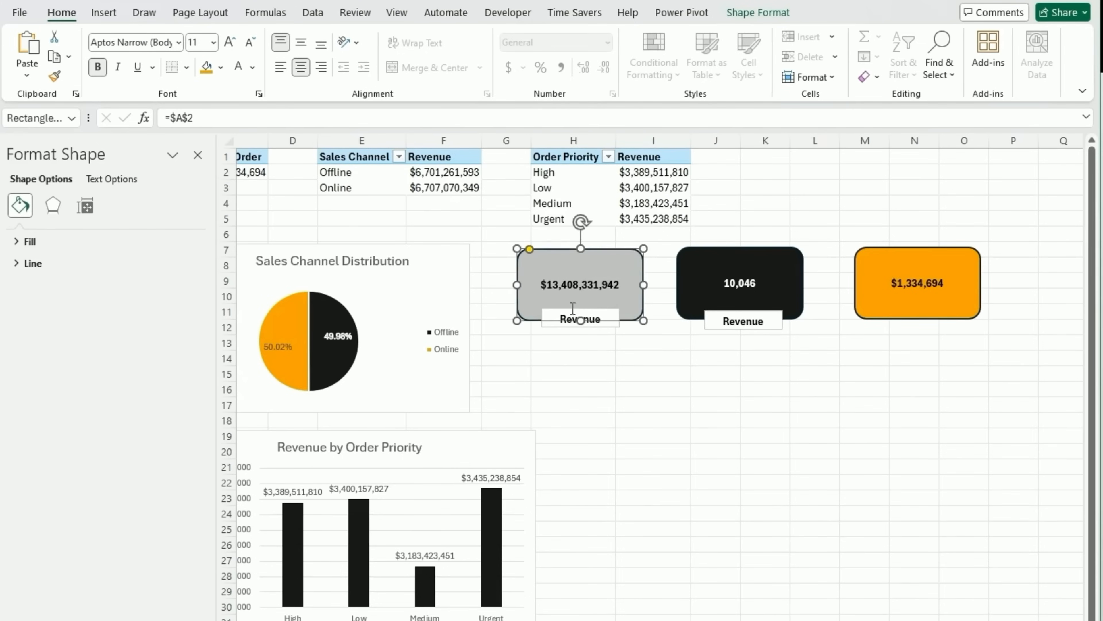
click(746, 318)
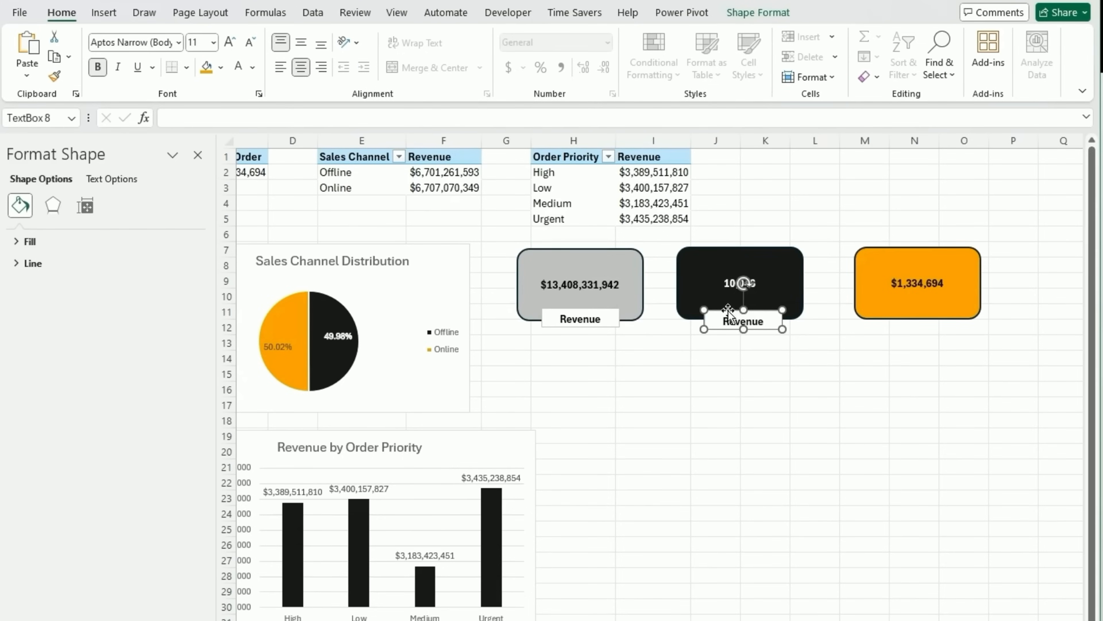
key(ctrl+d)
drag(777, 325, 939, 310)
Change the near-black card's label text to "Total Orders".
double_click(759, 313)
key(BackSpace)
text(Total)
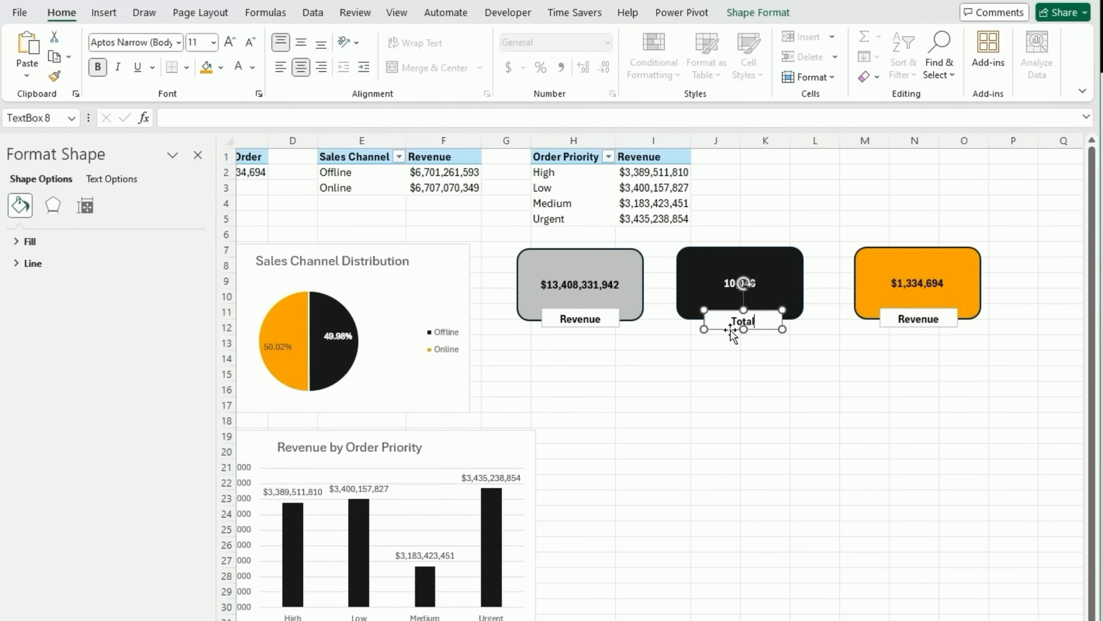
text( Orders)
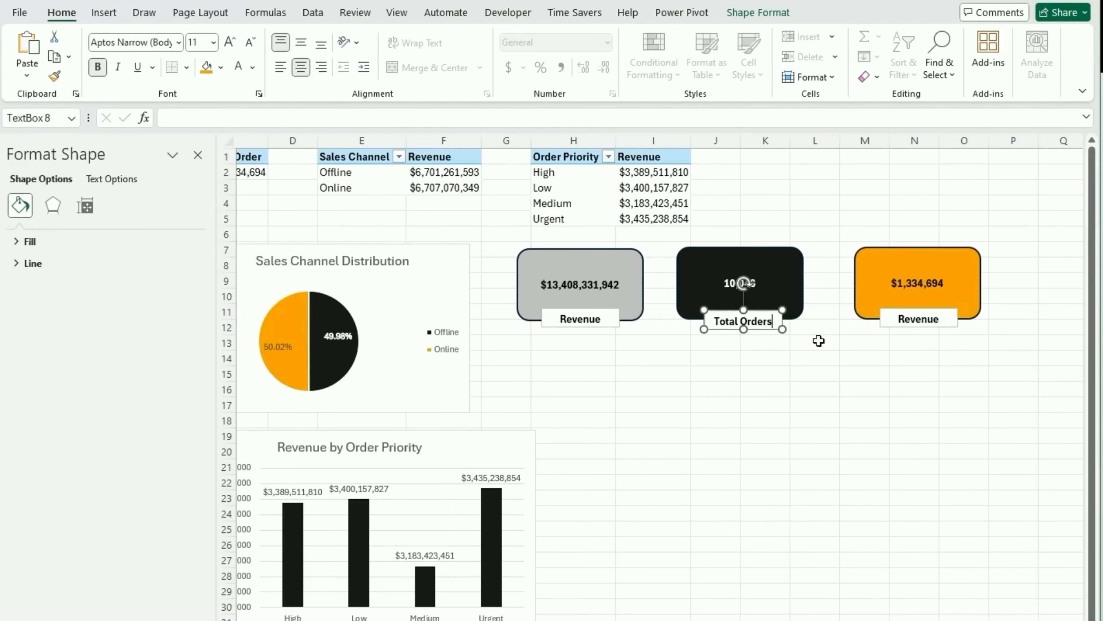
Change the orange card's label text to "Avg $ / Order".
click(927, 324)
double_click(924, 321)
key(BackSpace)
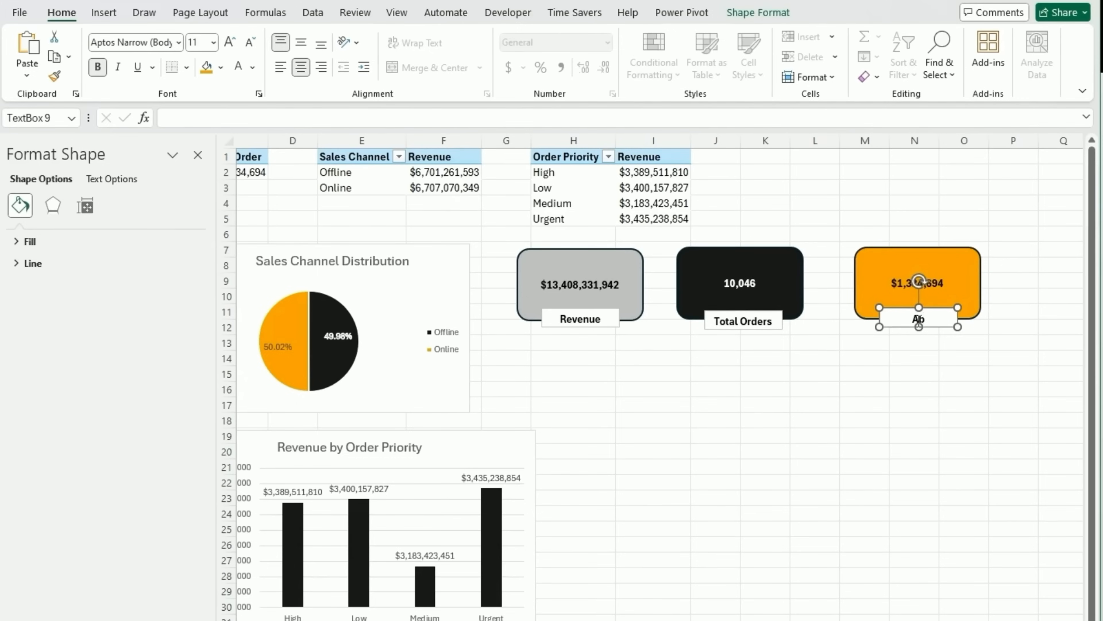
text(Avg $ / Order)
click(870, 384)
click(912, 435)
Group the grey card with its "Revenue" label.
click(572, 317)
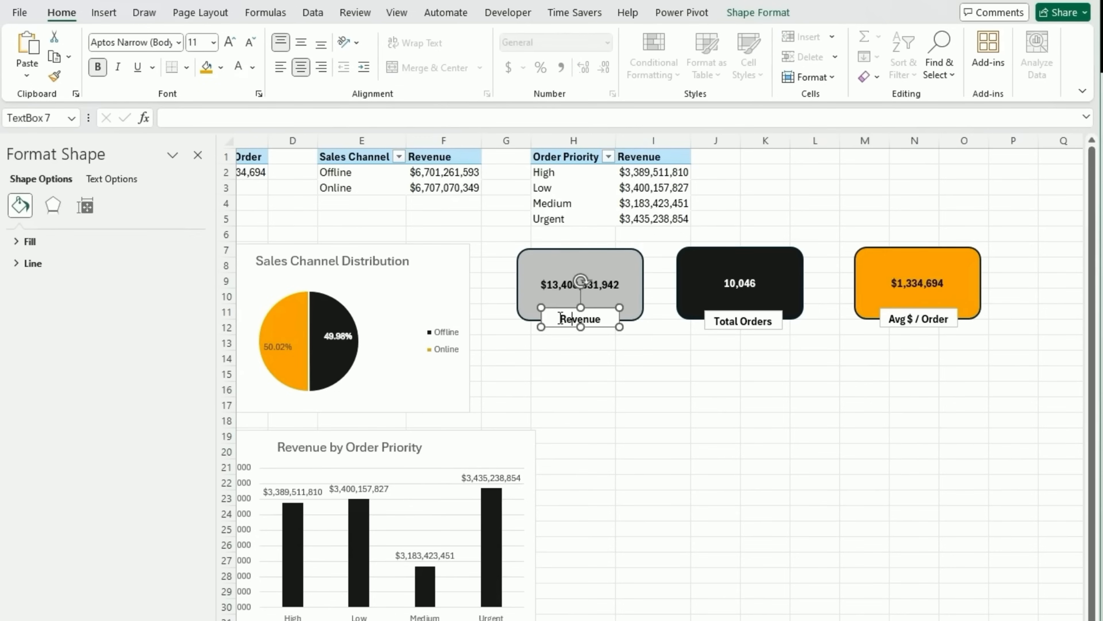
right_click(547, 256)
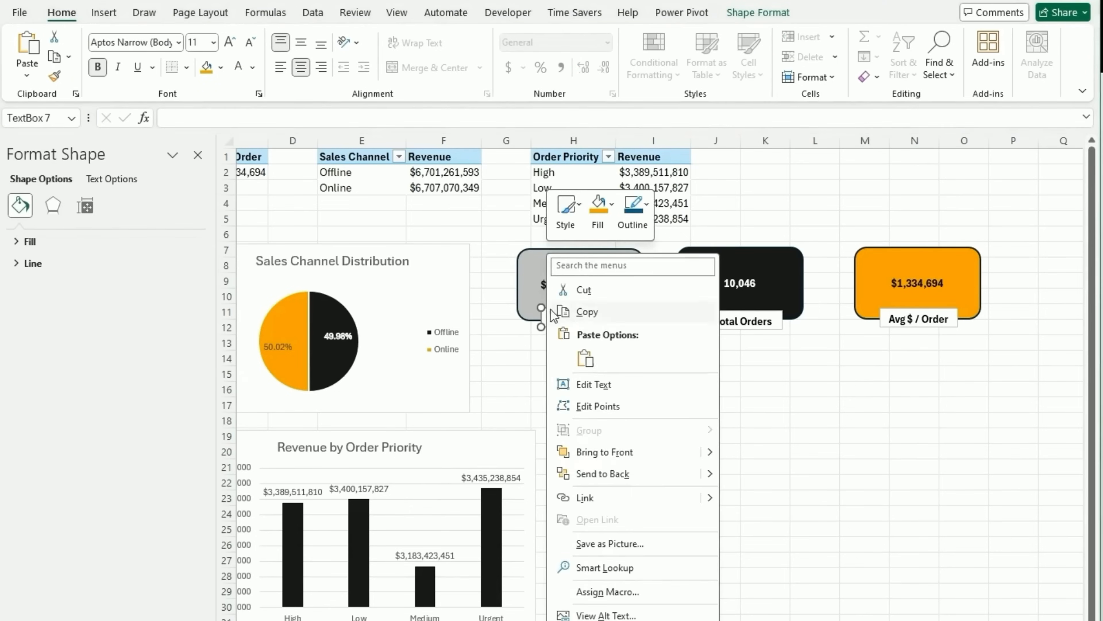
key(Escape)
shift+click(539, 256)
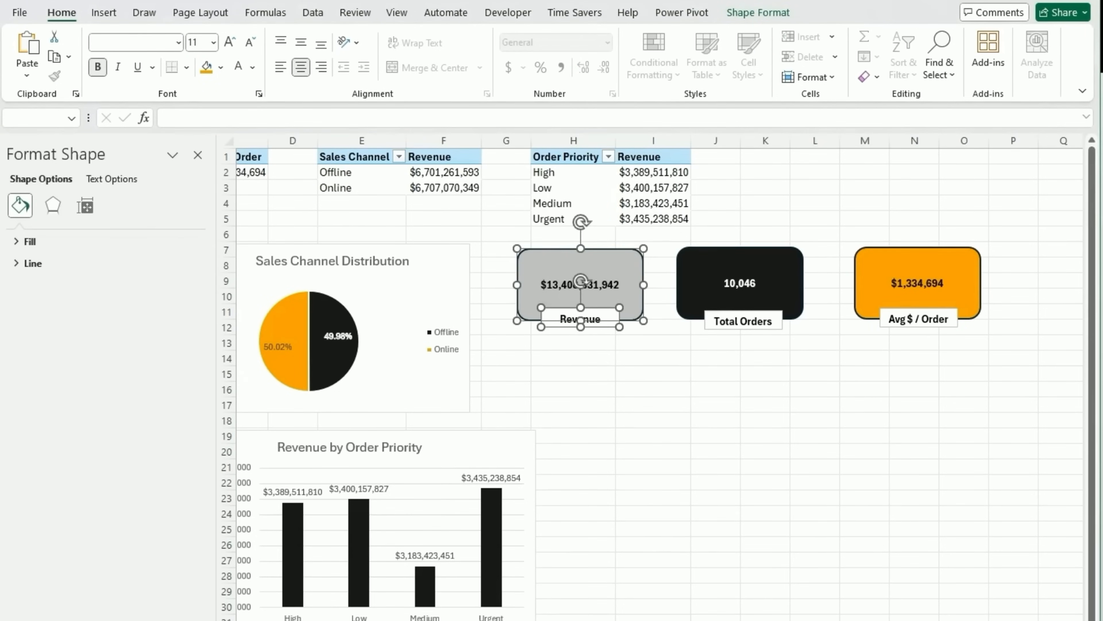
right_click(577, 280)
mouse_move(691, 411)
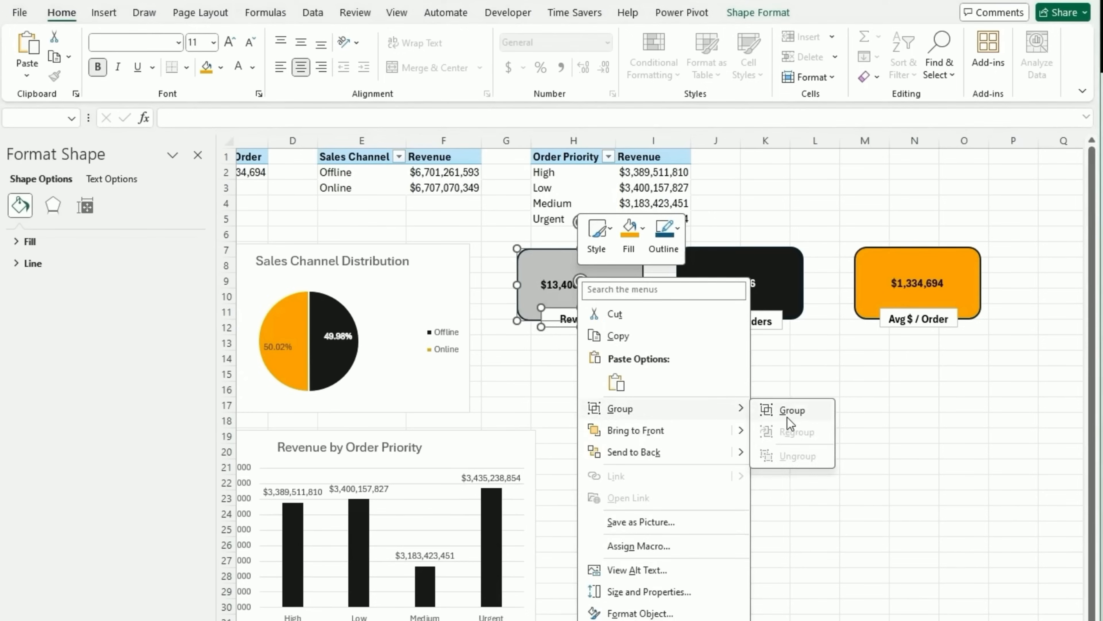
click(792, 410)
Group the near-black card with its "Total Orders" label.
click(717, 300)
shift+click(722, 310)
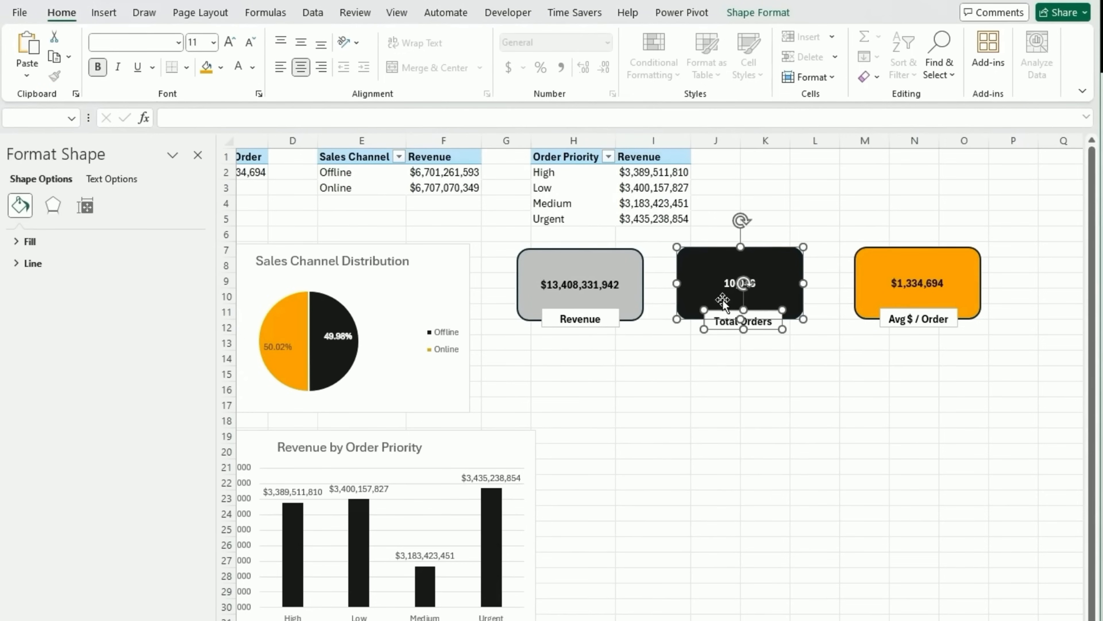
right_click(735, 279)
mouse_move(861, 410)
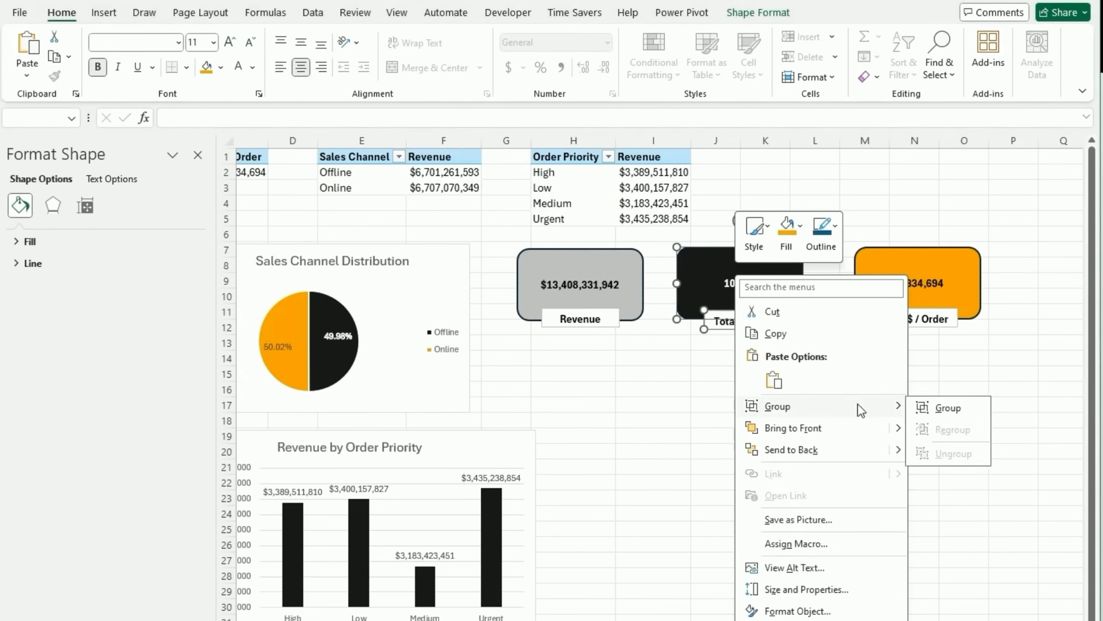
click(939, 407)
Group the orange card with its "Avg $ / Order" label.
click(908, 274)
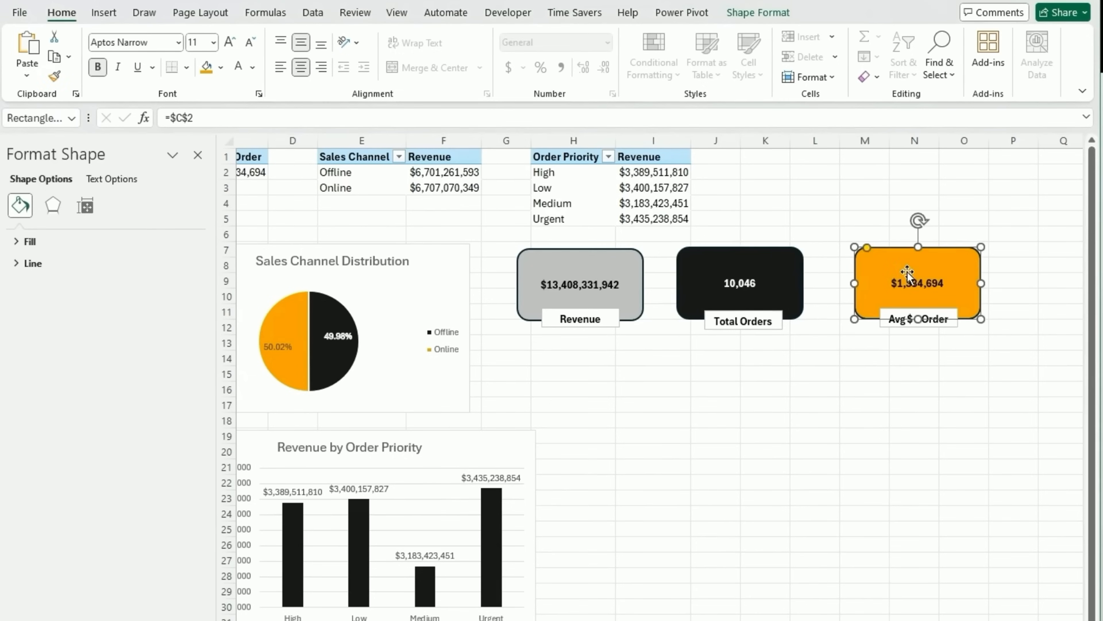
shift+click(900, 314)
right_click(882, 266)
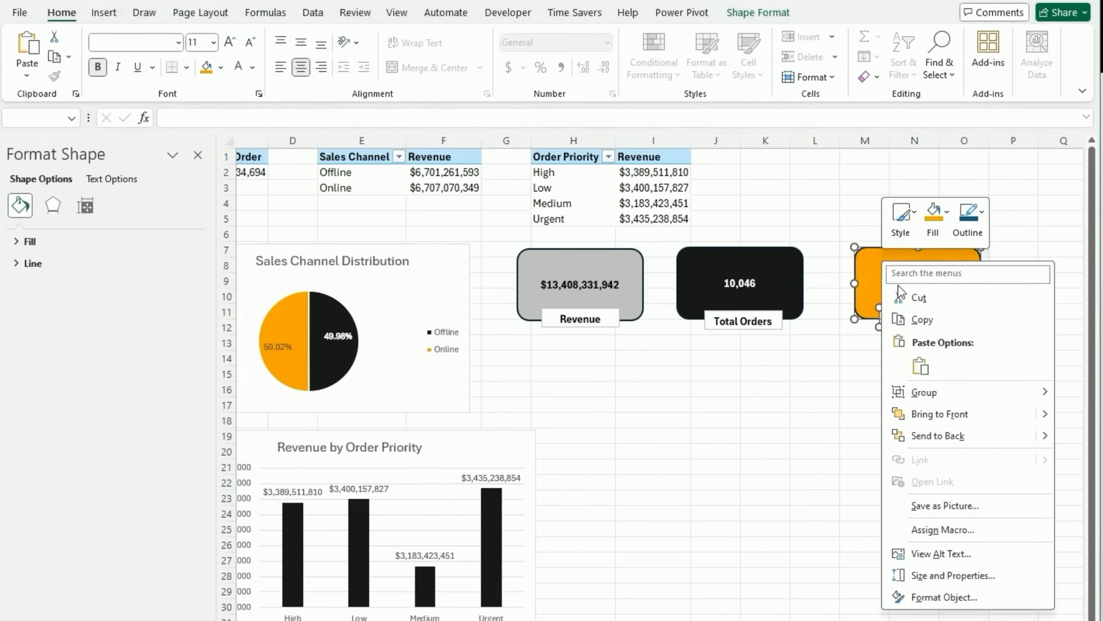
mouse_move(970, 391)
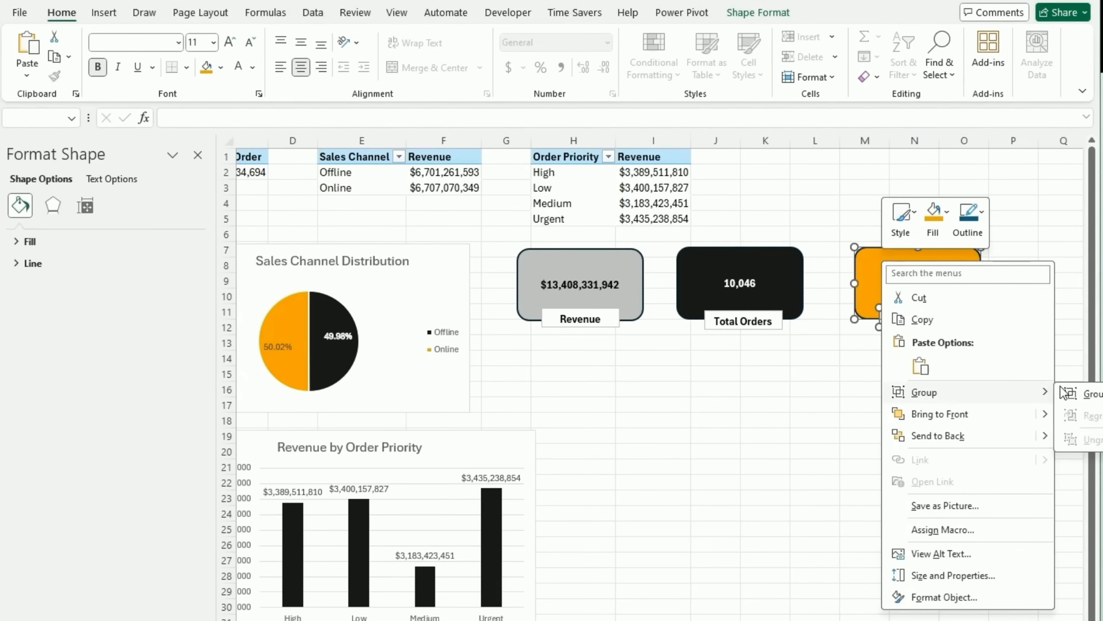
click(1077, 391)
Shift the grouped orange card slightly towards the near-black card and a little lower.
click(901, 266)
click(850, 282)
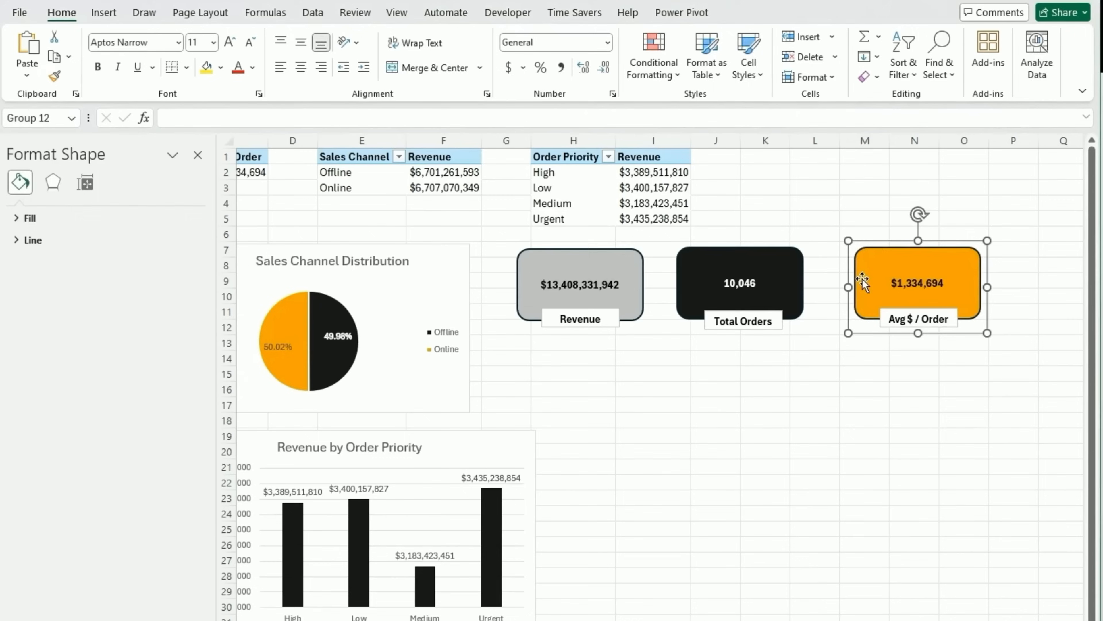
mouse_move(849, 284)
mouse_down()
mouse_move(873, 467)
mouse_move(814, 386)
mouse_move(901, 207)
mouse_move(860, 269)
mouse_up()
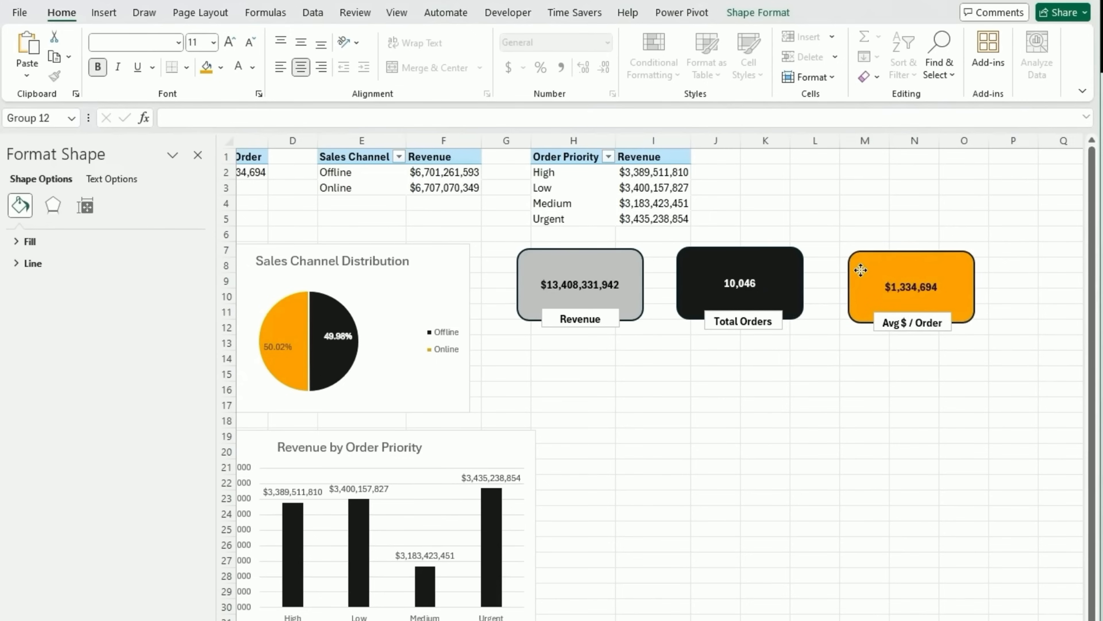
click(766, 464)
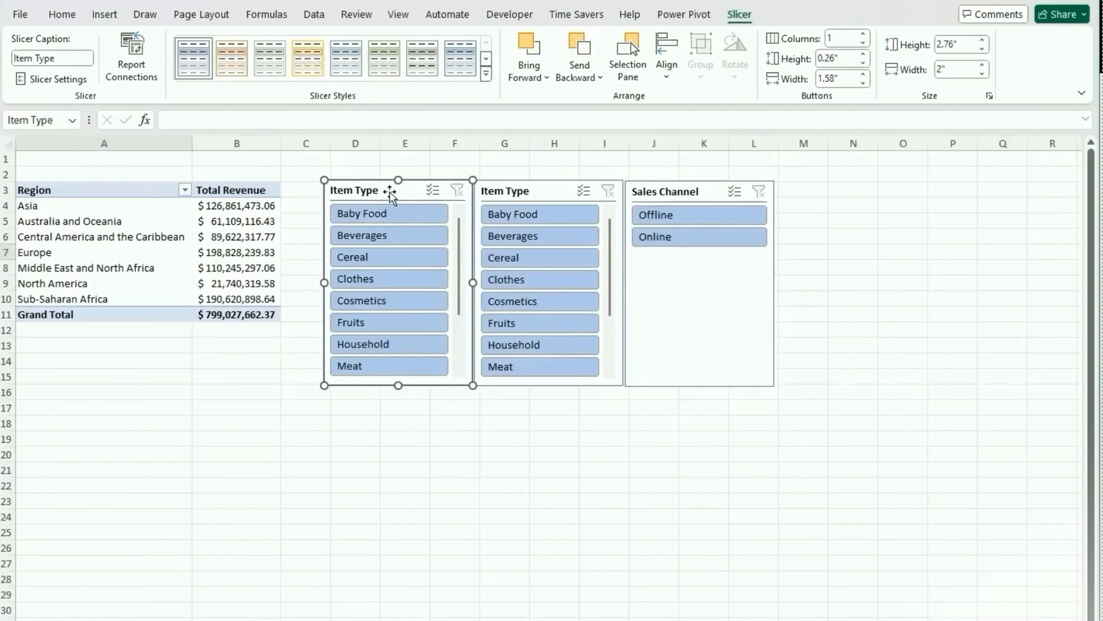
Delete the duplicate Item Type slicer and move the remaining Item Type and Sales Channel slicers closer to the Region PivotTable.
key(Delete)
drag(478, 196, 313, 196)
drag(621, 188, 458, 189)
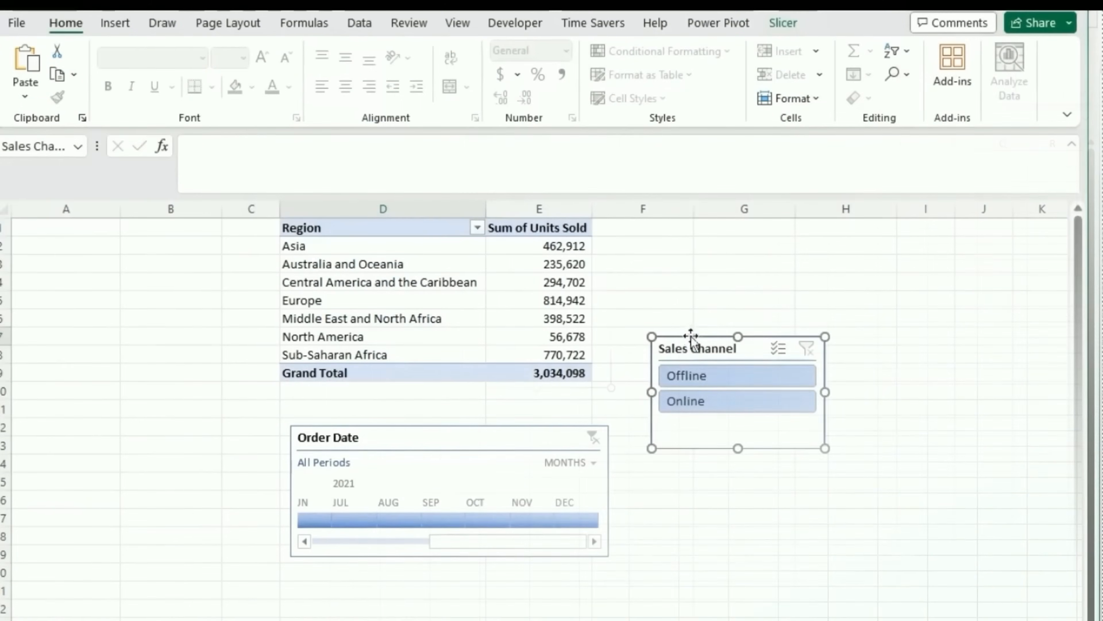
Move the Sales Channel slicer lower beside the PivotTable of units sold by region.
drag(692, 344, 692, 393)
click(434, 280)
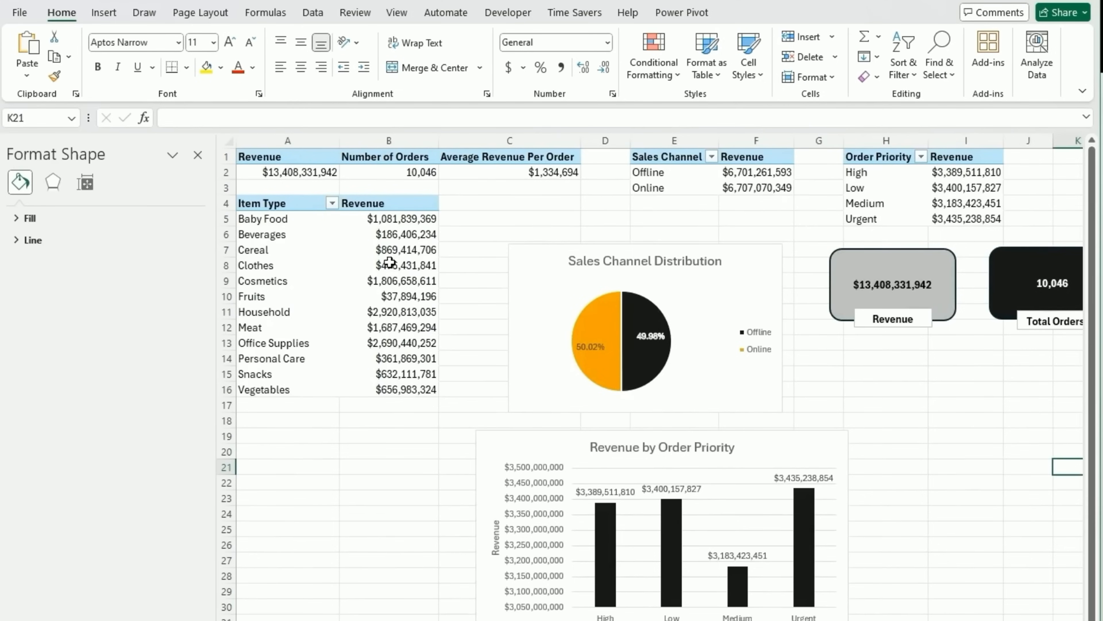
Insert an Order Date timeline for the Item Type PivotTable and place it below that table.
click(284, 280)
click(108, 13)
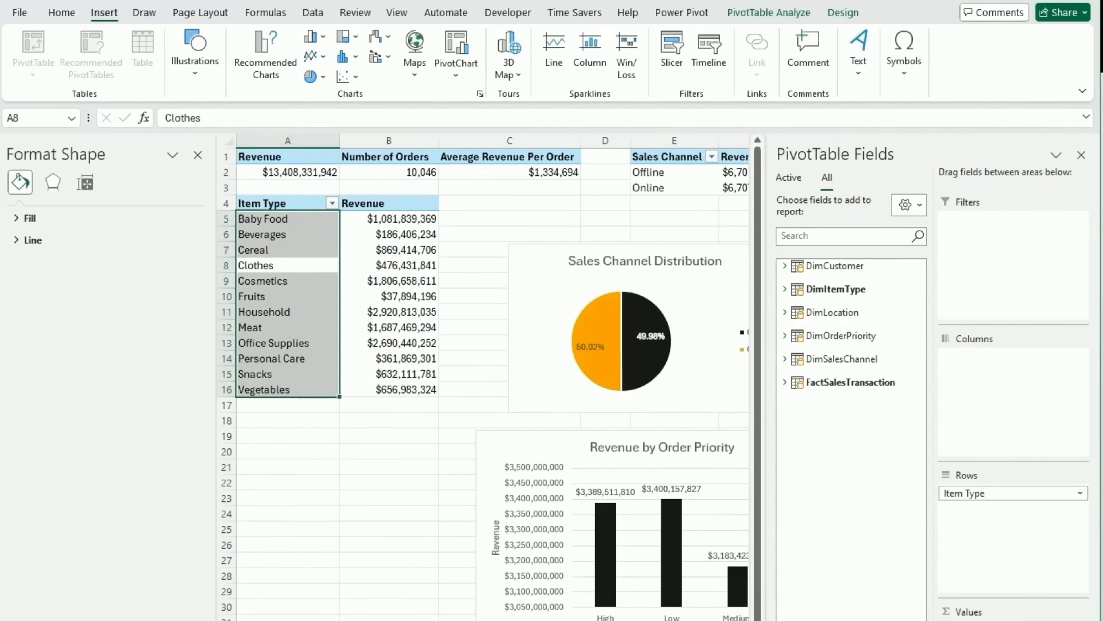
click(715, 52)
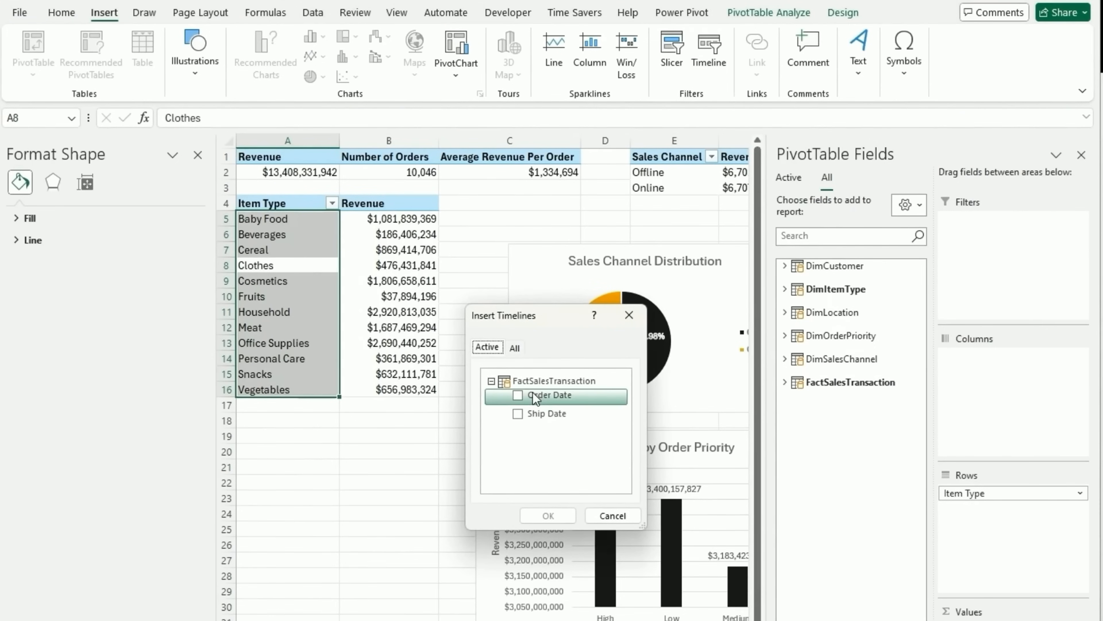
click(519, 395)
click(548, 515)
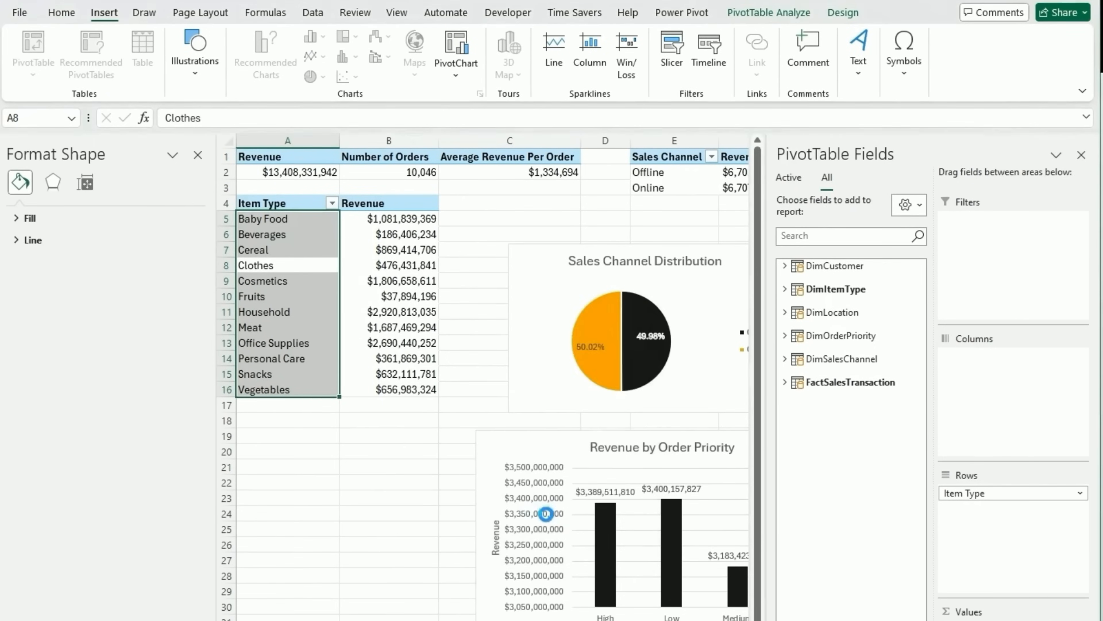
drag(415, 412, 315, 471)
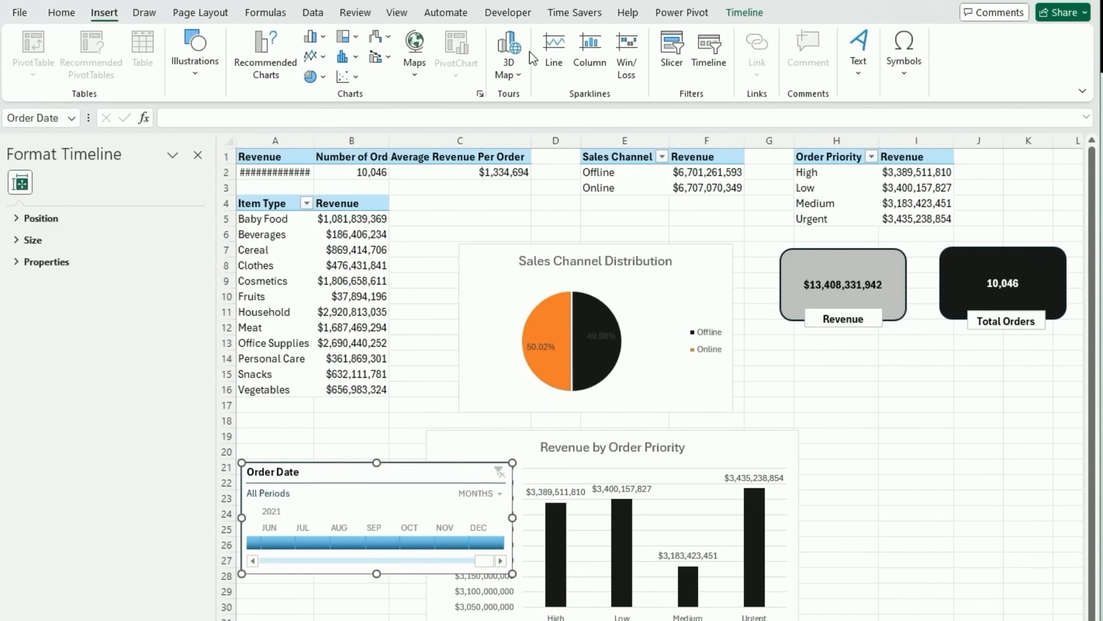
Duplicate the first light timeline style and name the copy "Grey Timeline".
click(746, 14)
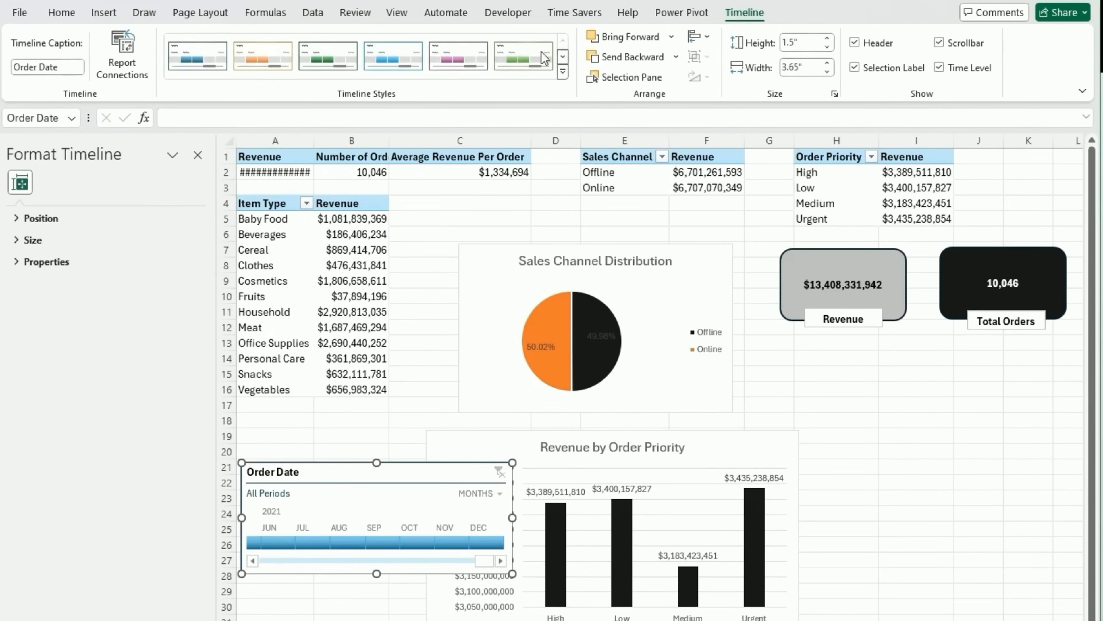
click(562, 71)
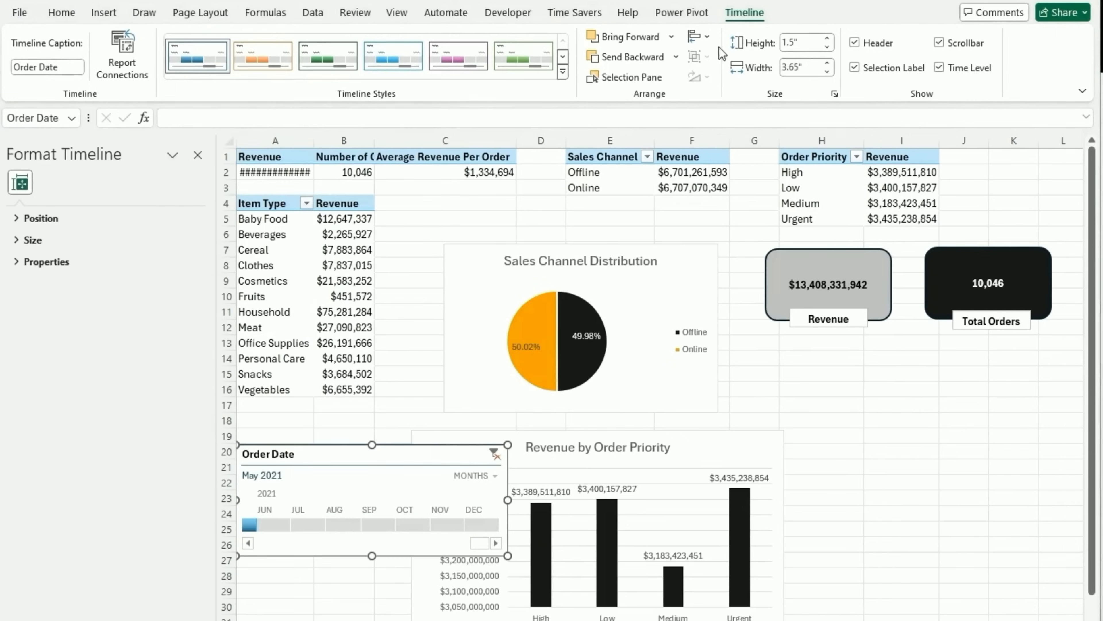
click(563, 72)
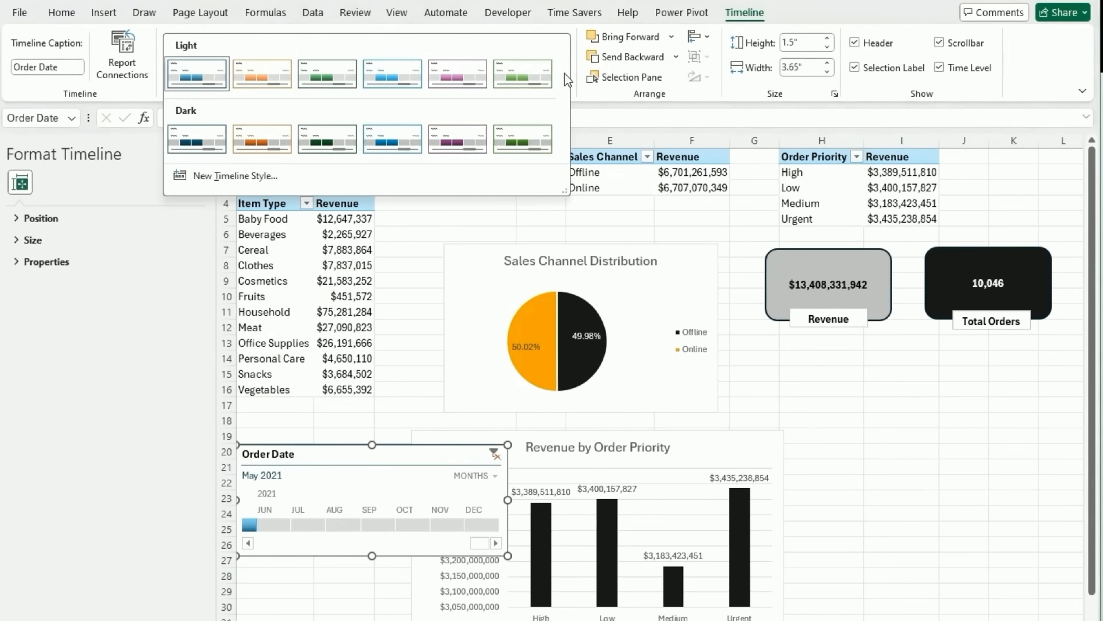
right_click(183, 77)
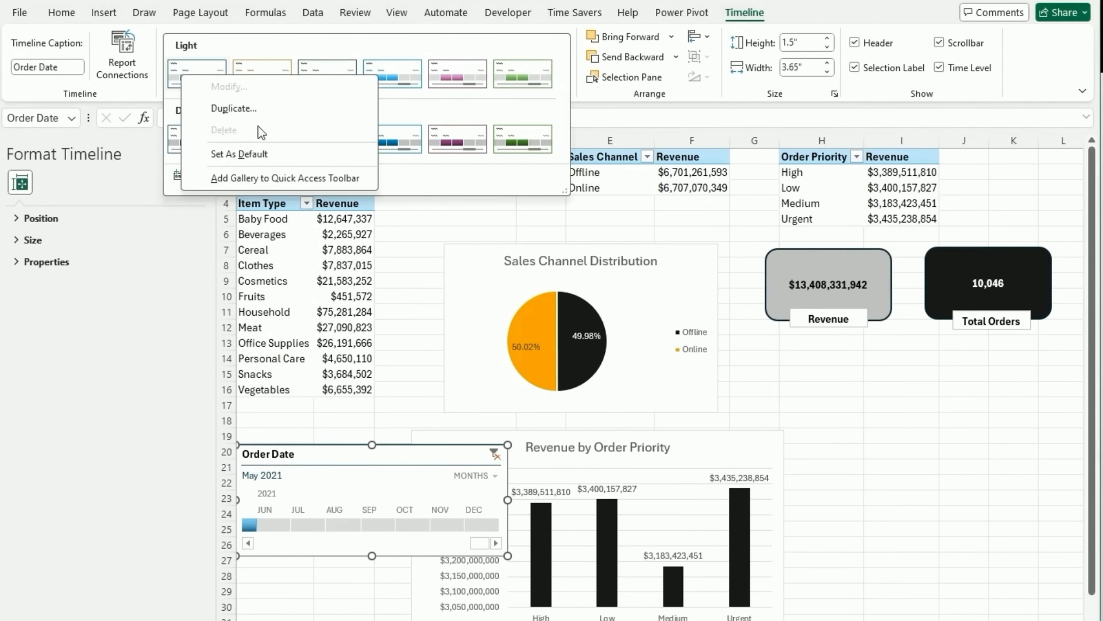
click(259, 115)
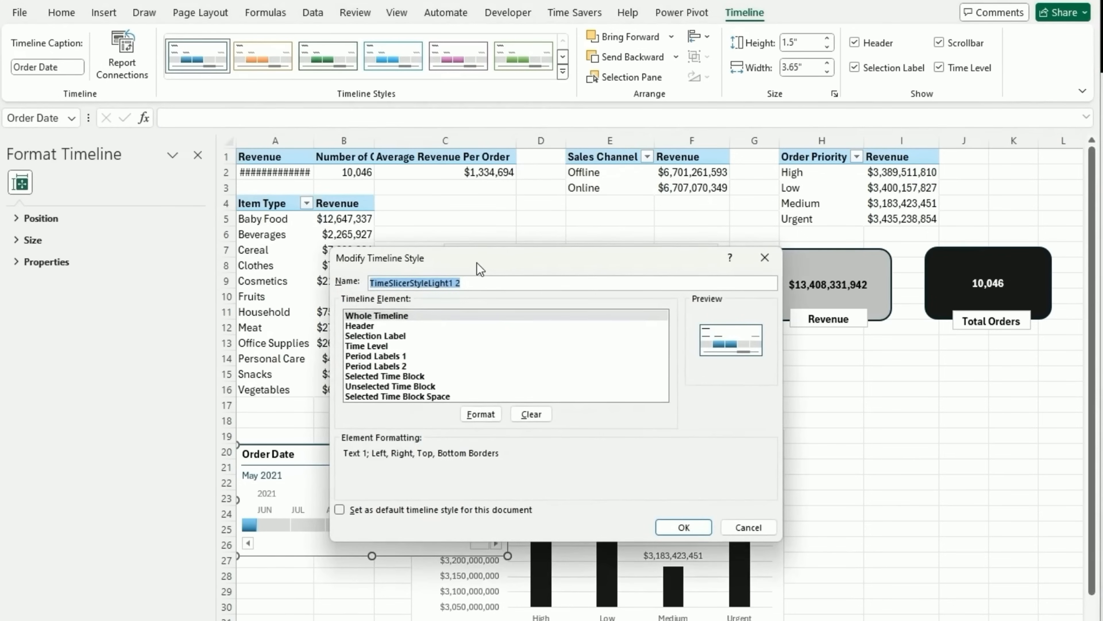
text(Grey Timeline)
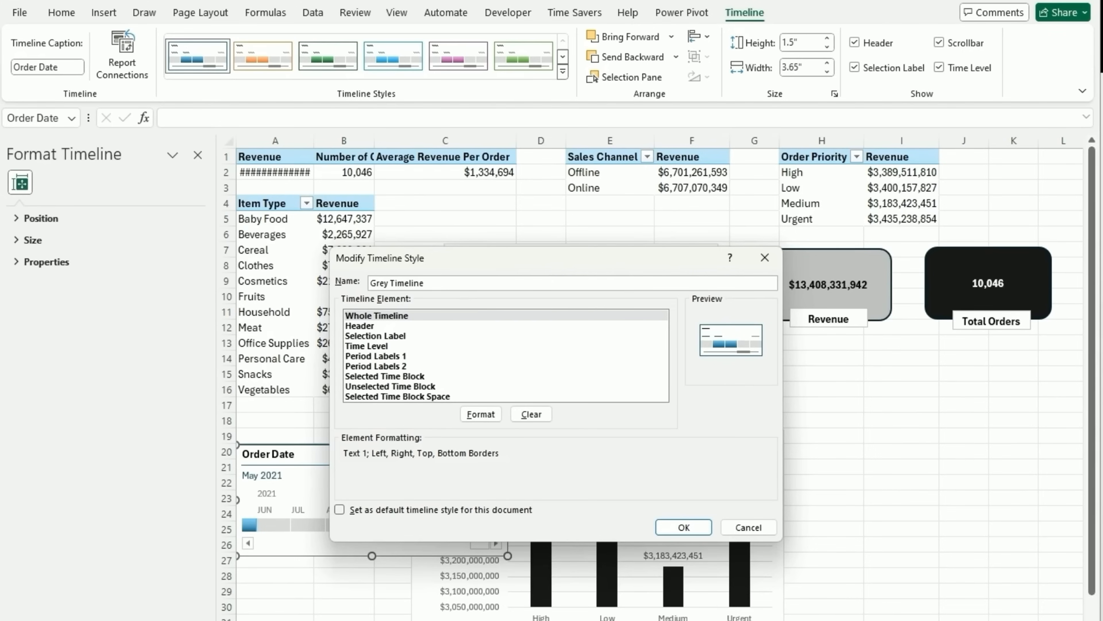
Fill the Selected Time Block element of the Grey Timeline style with the copied custom grey hex colour.
click(393, 325)
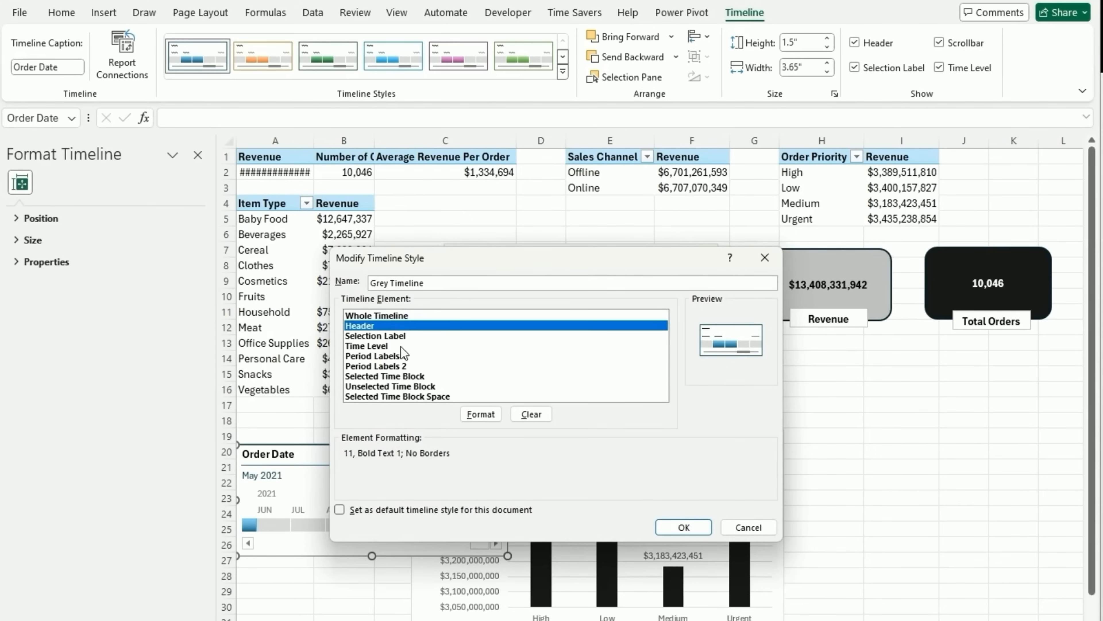
click(404, 356)
click(410, 377)
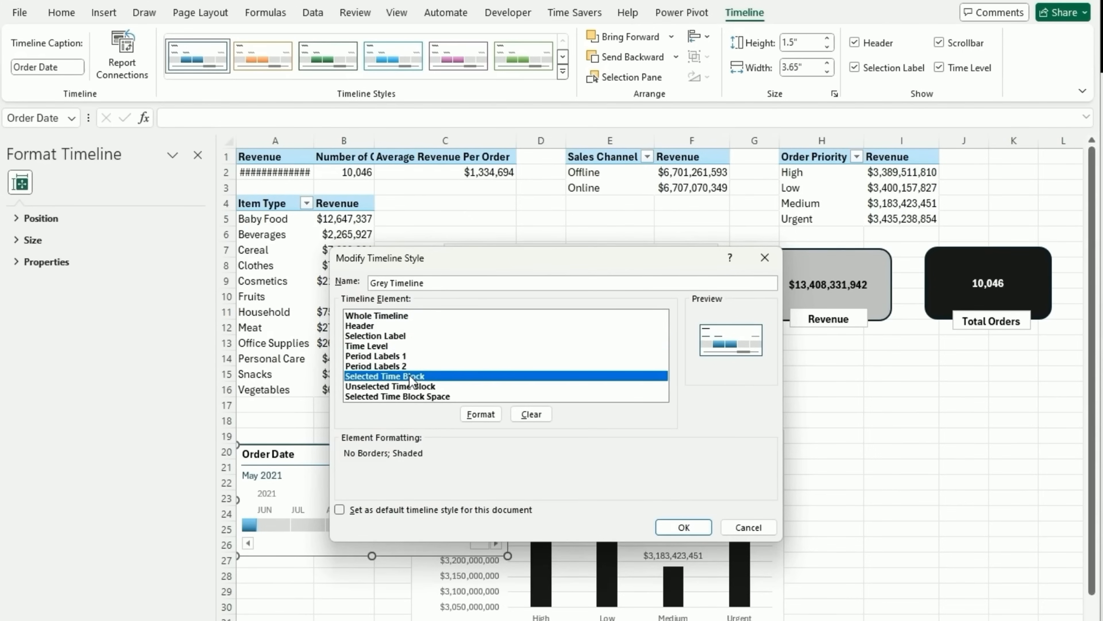
click(480, 414)
click(472, 402)
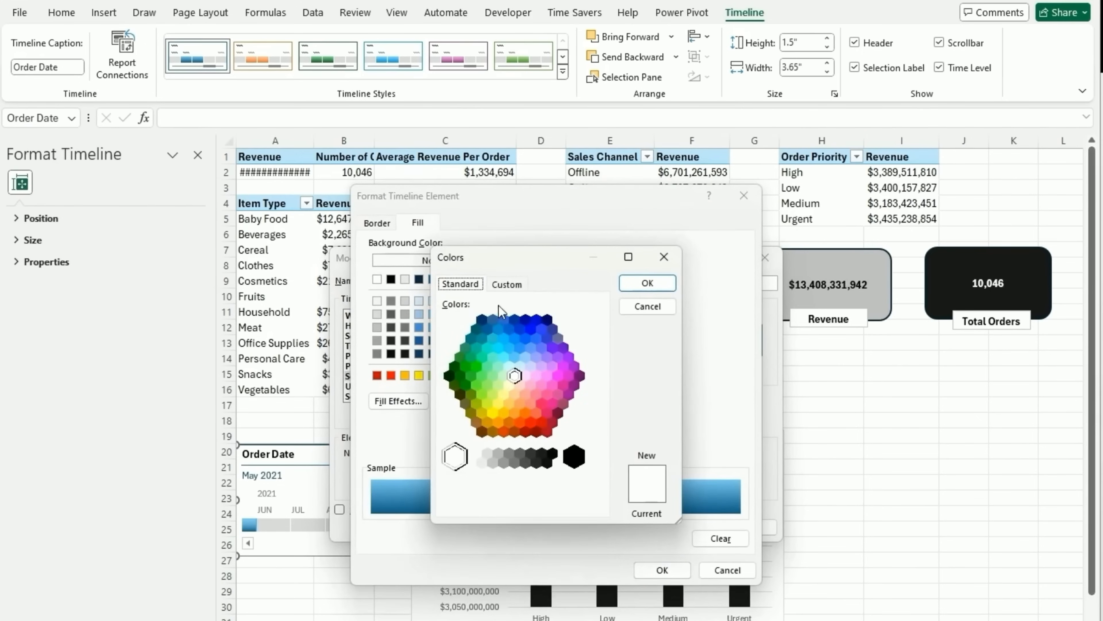
click(507, 289)
double_click(511, 502)
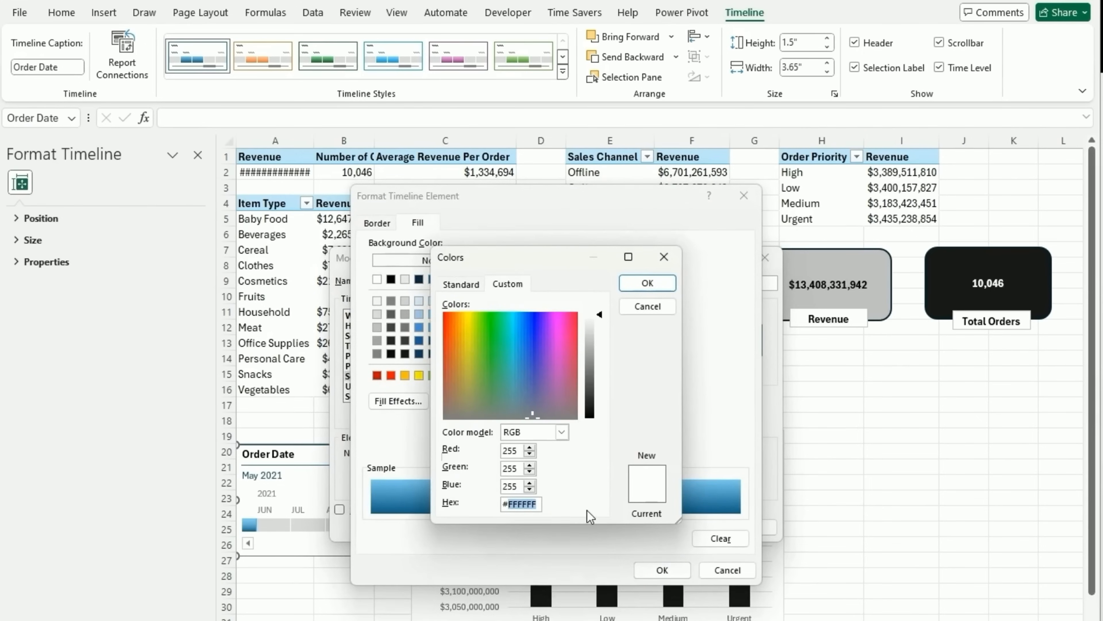
text(V)
click(648, 283)
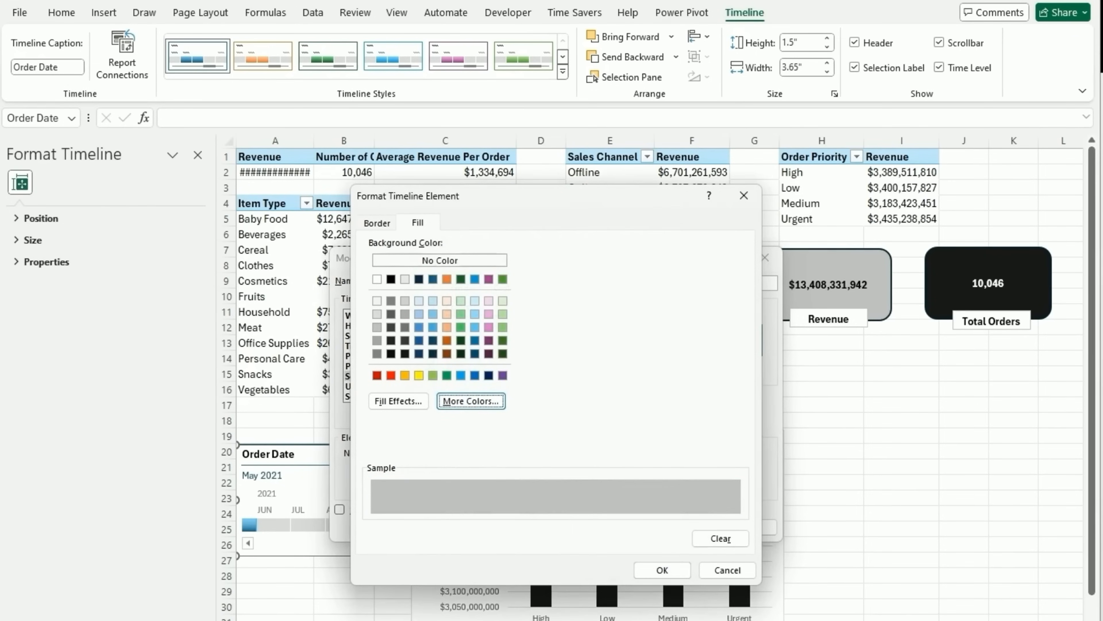
click(666, 572)
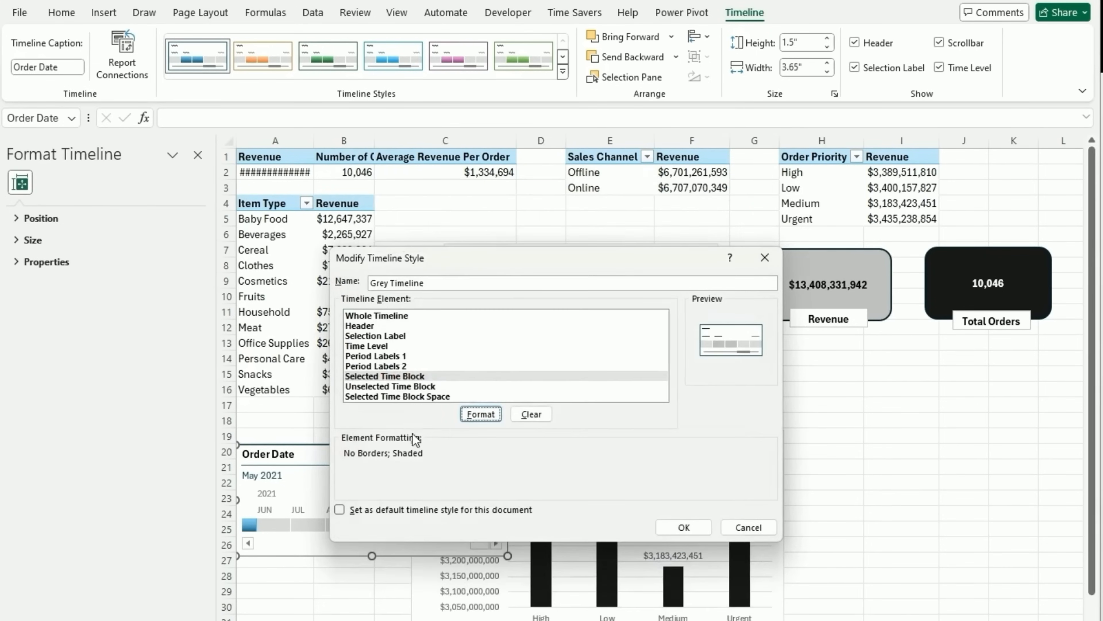
click(400, 386)
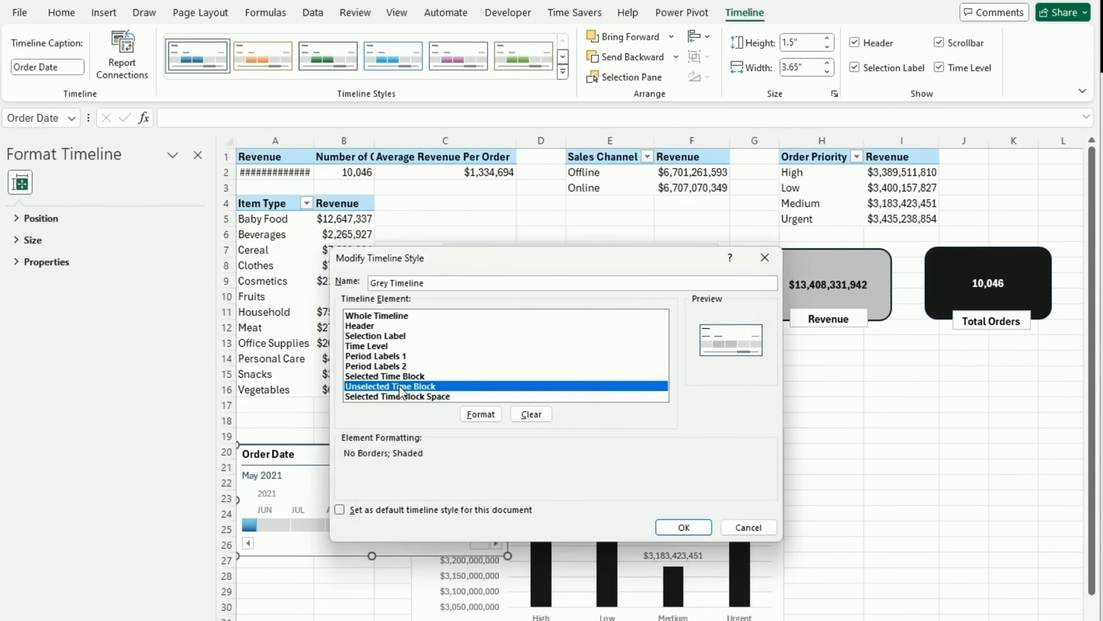
click(484, 416)
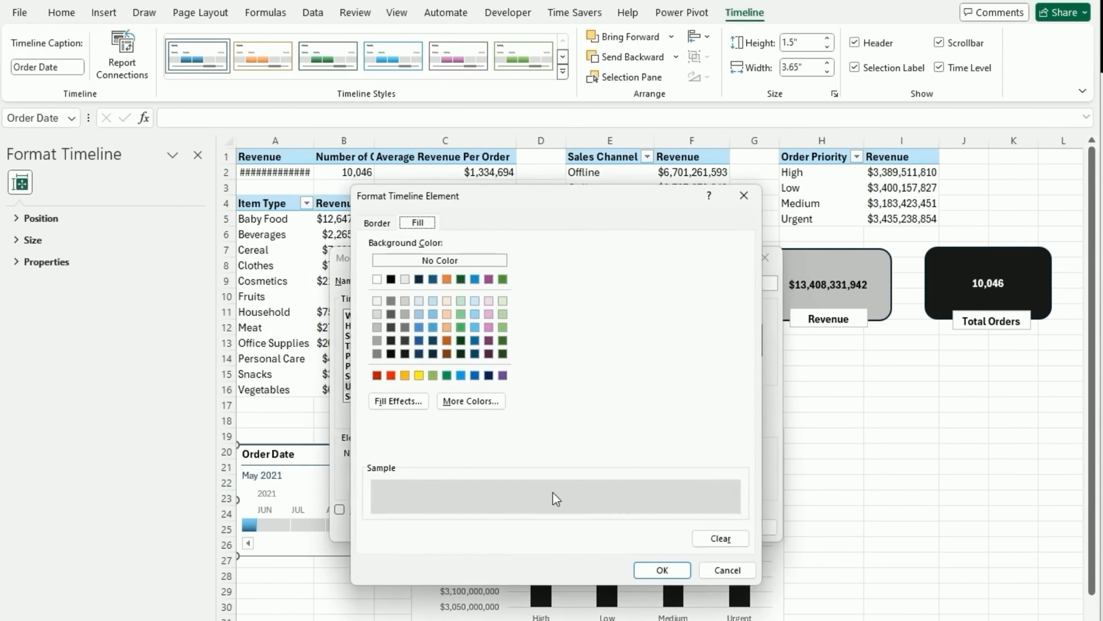
click(723, 571)
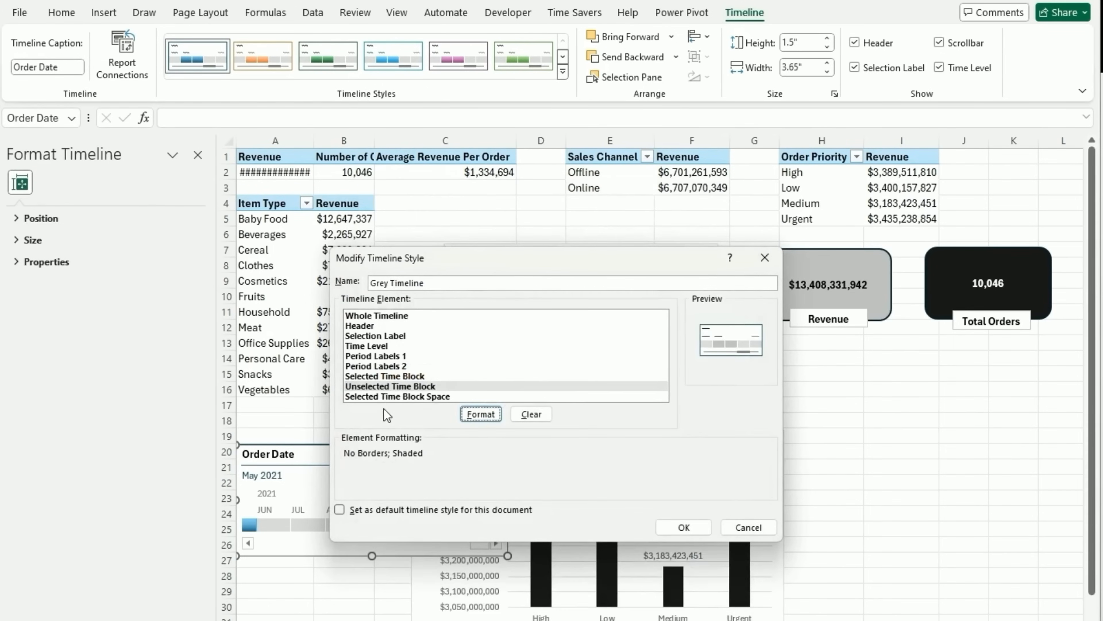
Fill the Selected Time Block Space element with the same custom grey and save the Grey Timeline style.
click(387, 396)
click(490, 414)
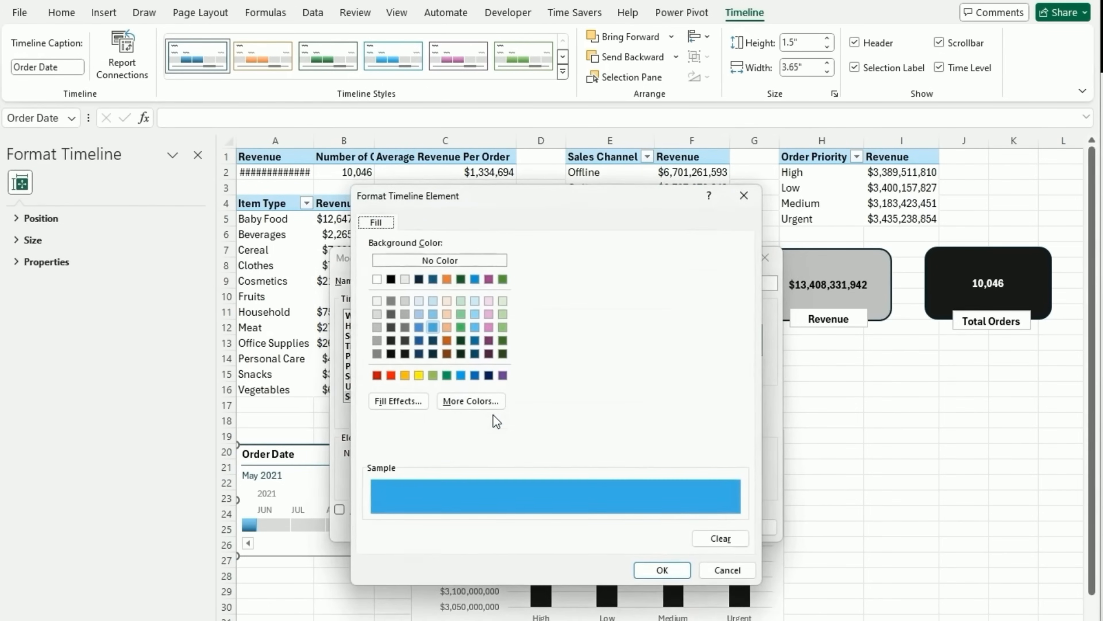
click(469, 404)
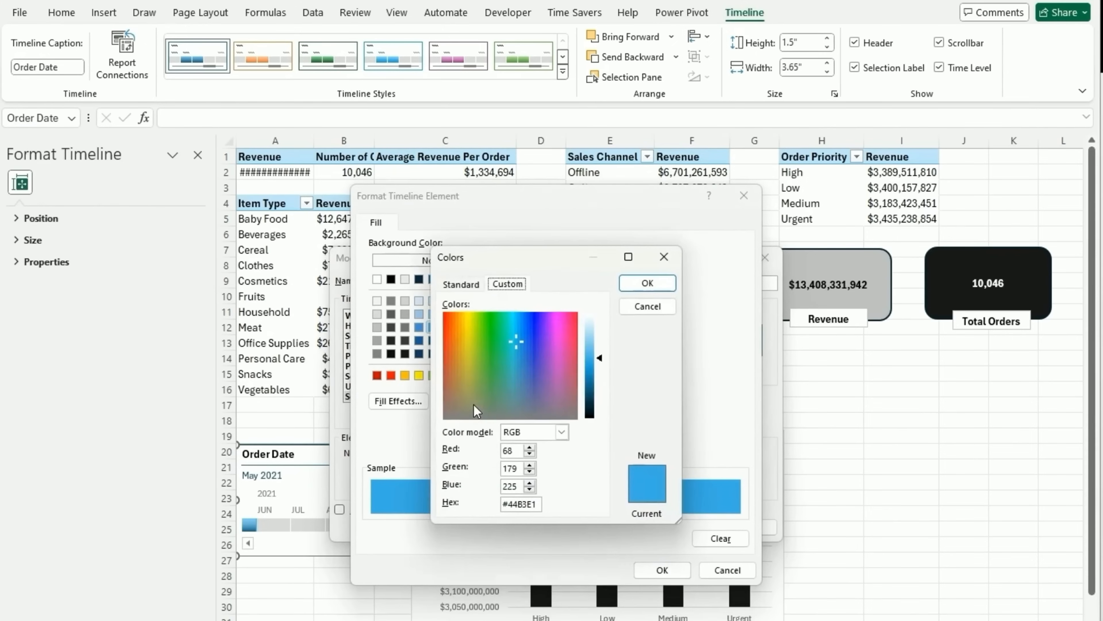
drag(513, 504, 563, 503)
key(BackSpace)
key(BackSpace)
click(652, 283)
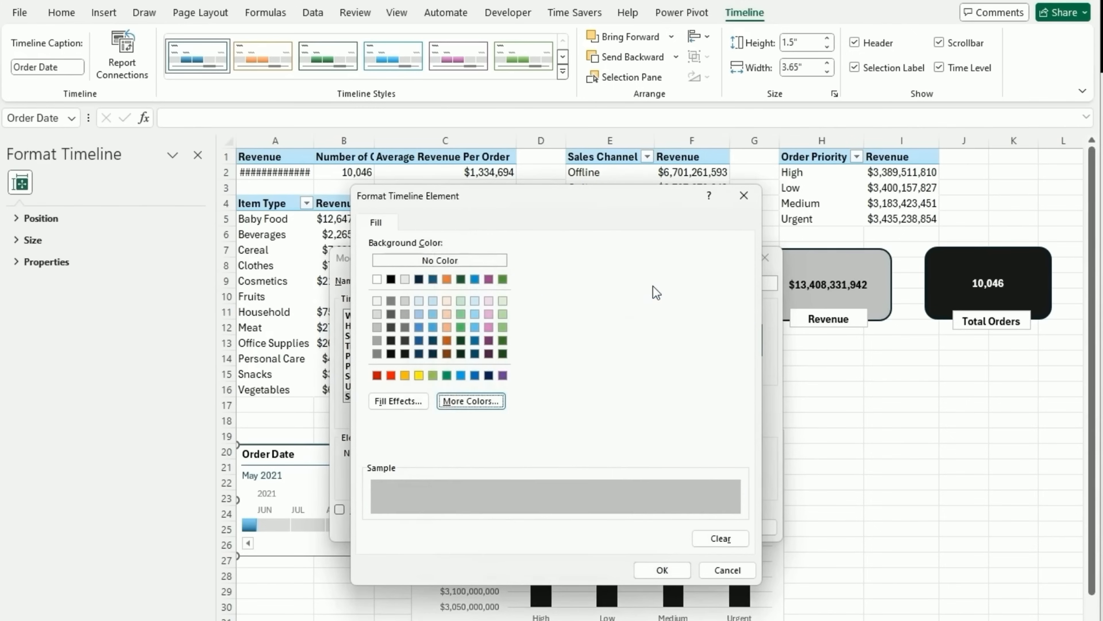
click(663, 570)
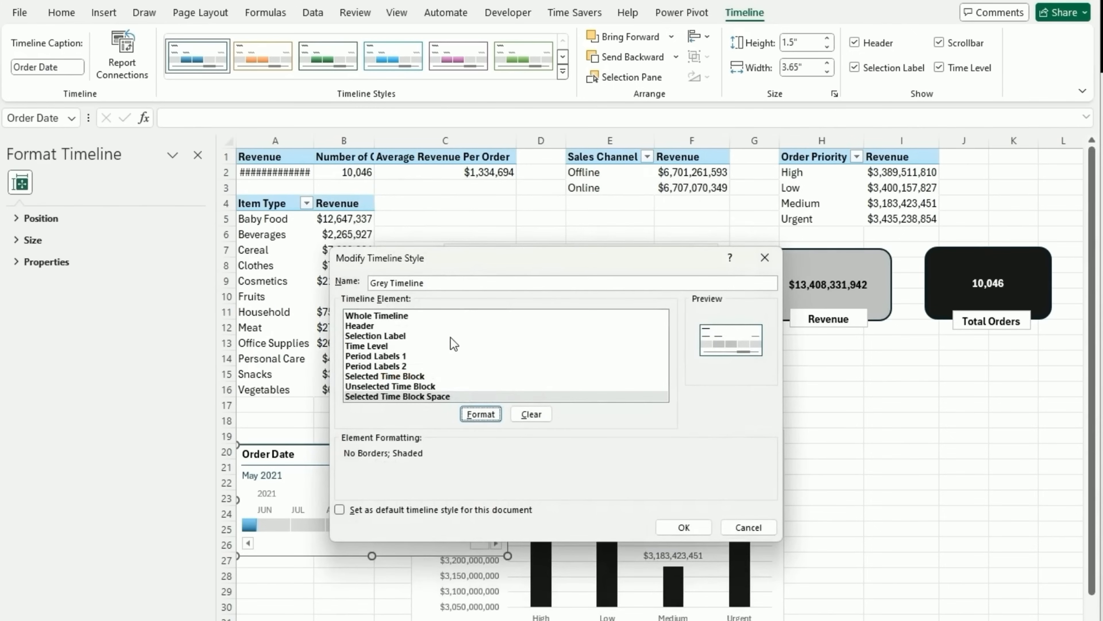
key(Return)
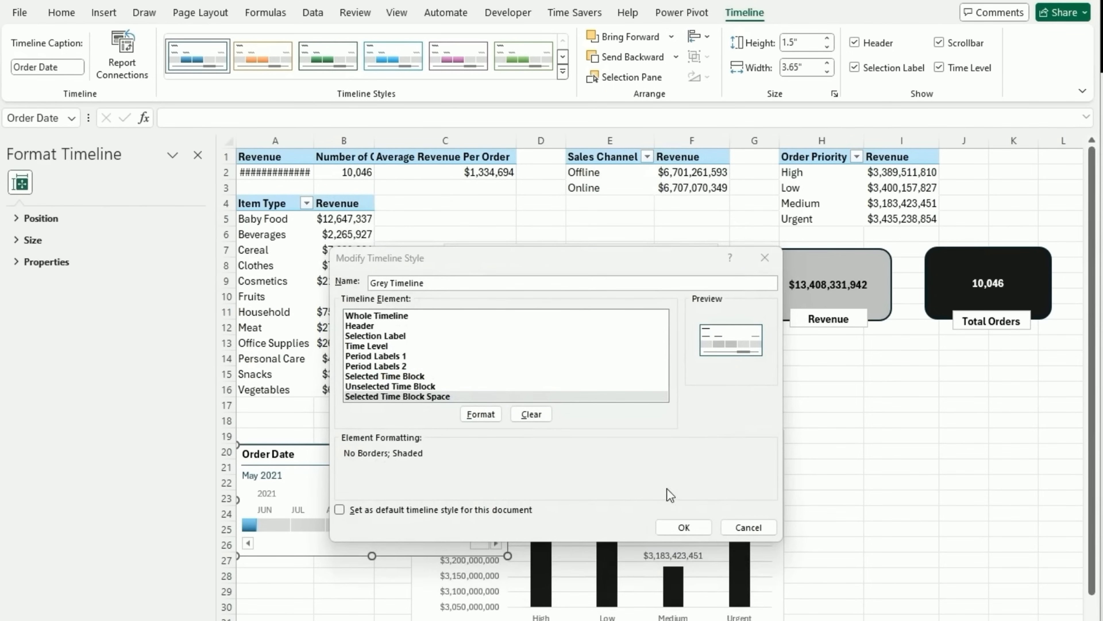
click(681, 526)
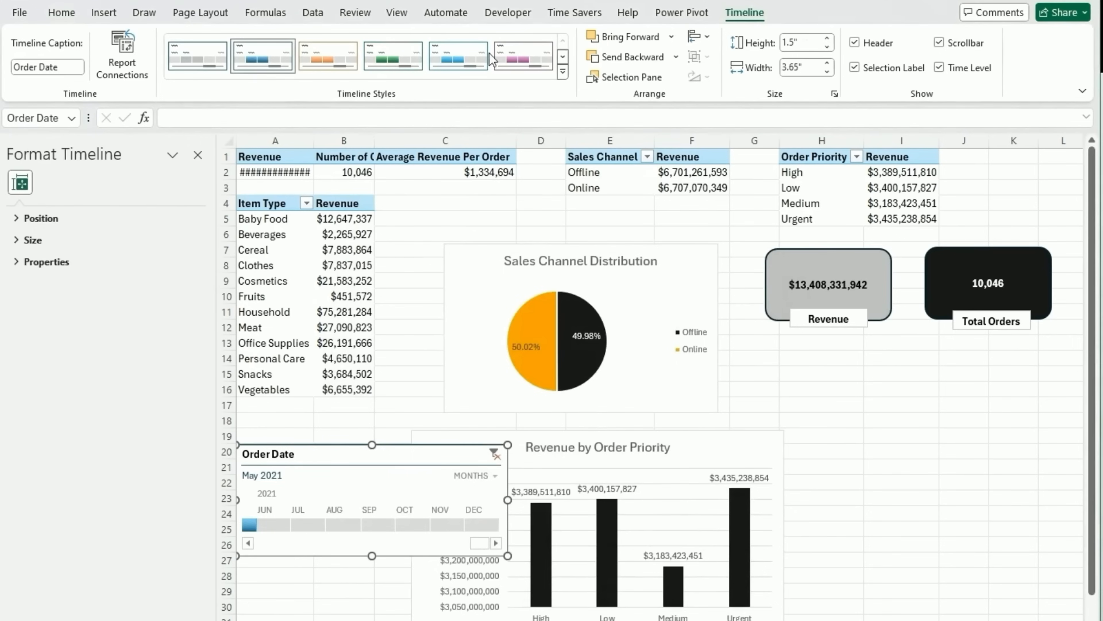
Apply the Grey Timeline style to the Order Date timeline, keeping May 2021 selected, and move it below the KPI cards.
click(281, 522)
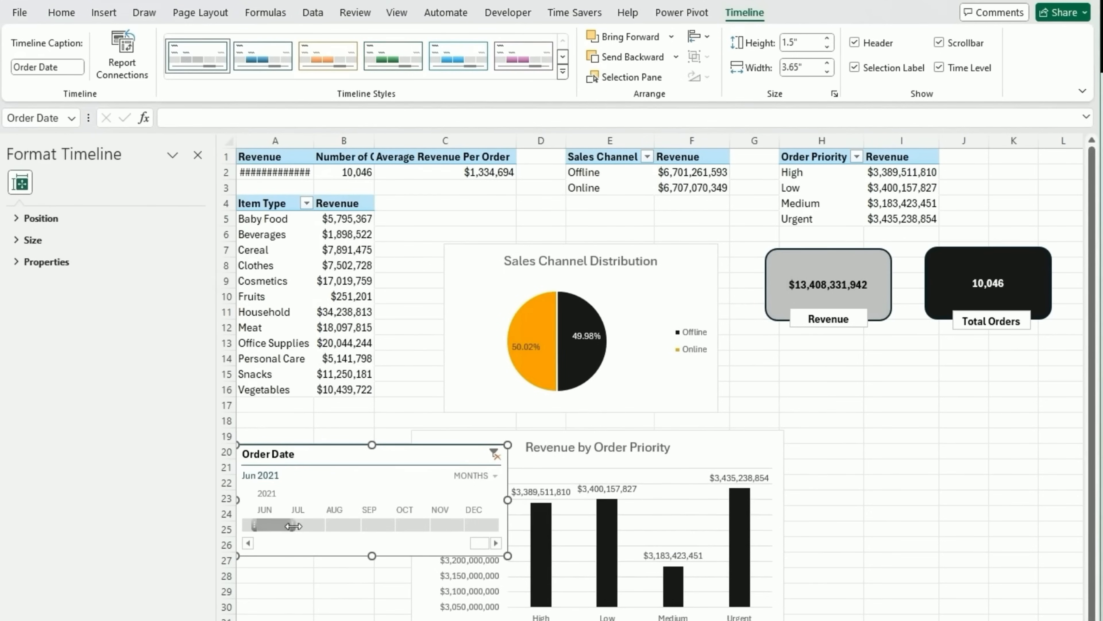
click(251, 530)
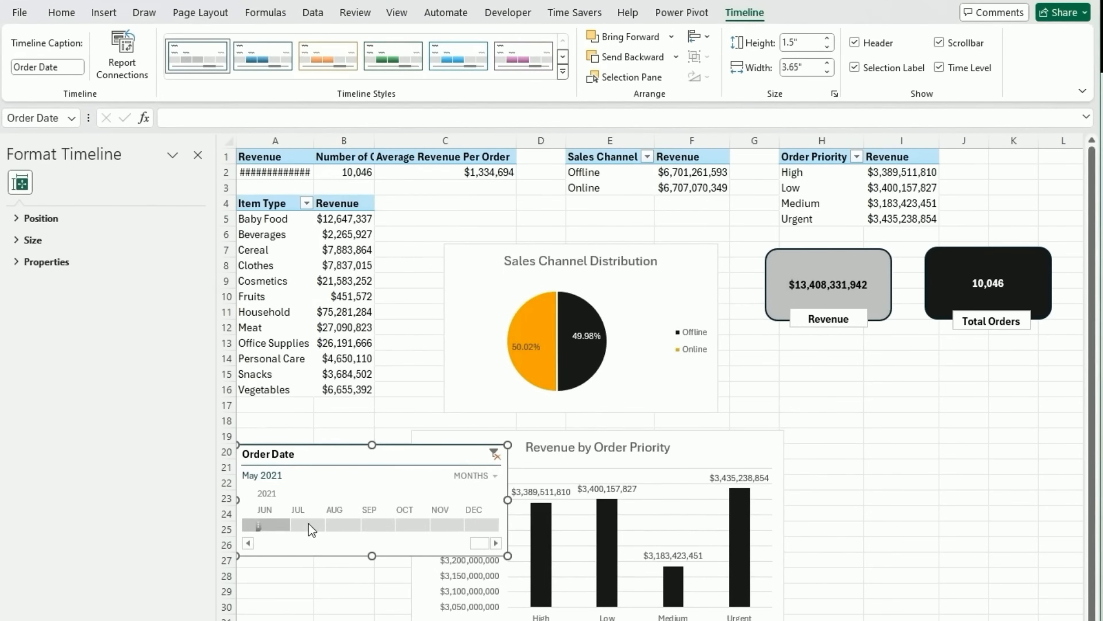
drag(372, 456, 953, 379)
click(912, 574)
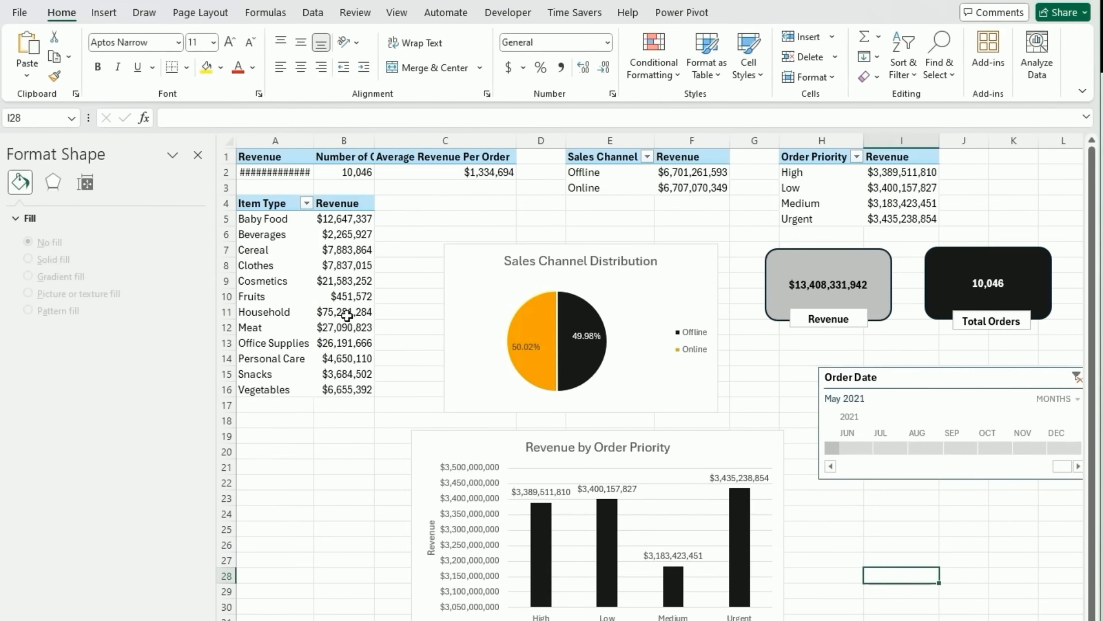
Insert a slicer on the DimLocation Country field for the Item Type PivotTable.
click(345, 295)
click(292, 240)
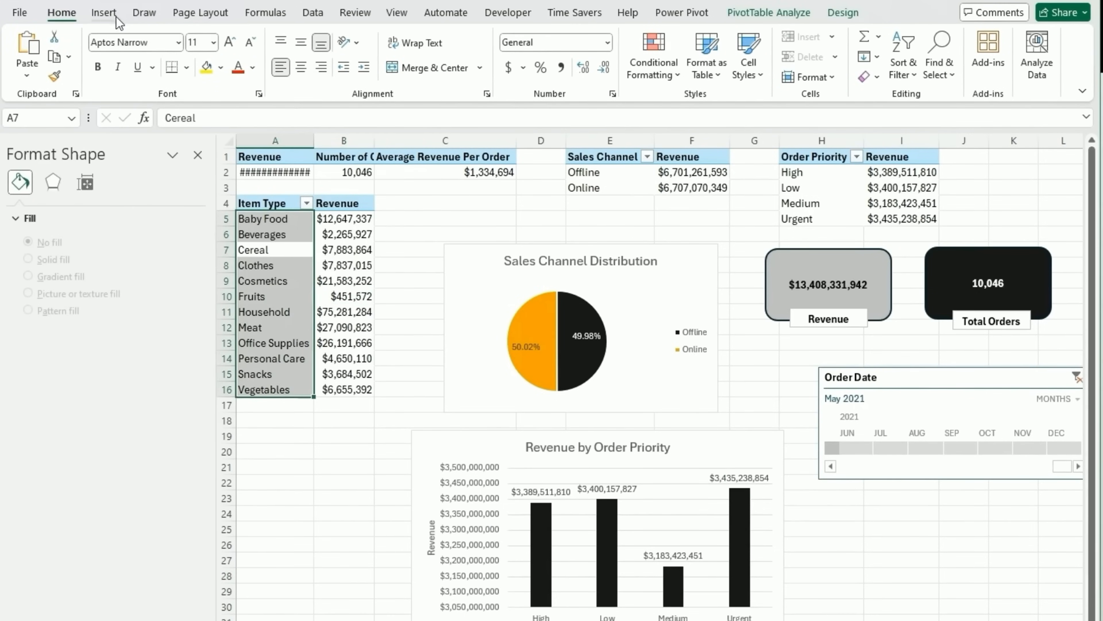
click(842, 13)
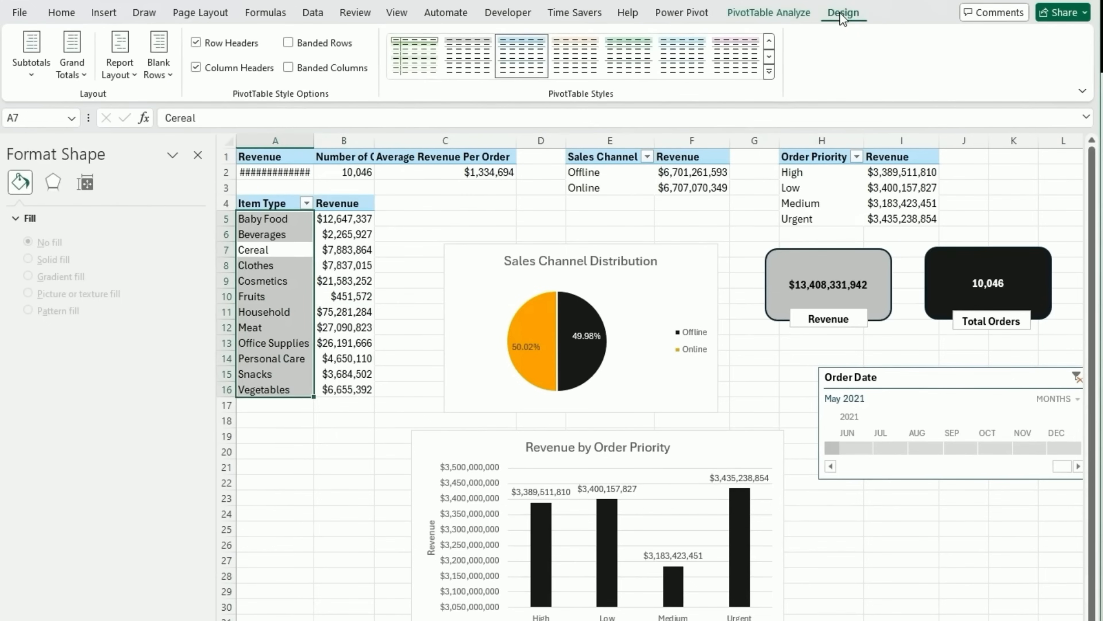
click(769, 12)
click(417, 37)
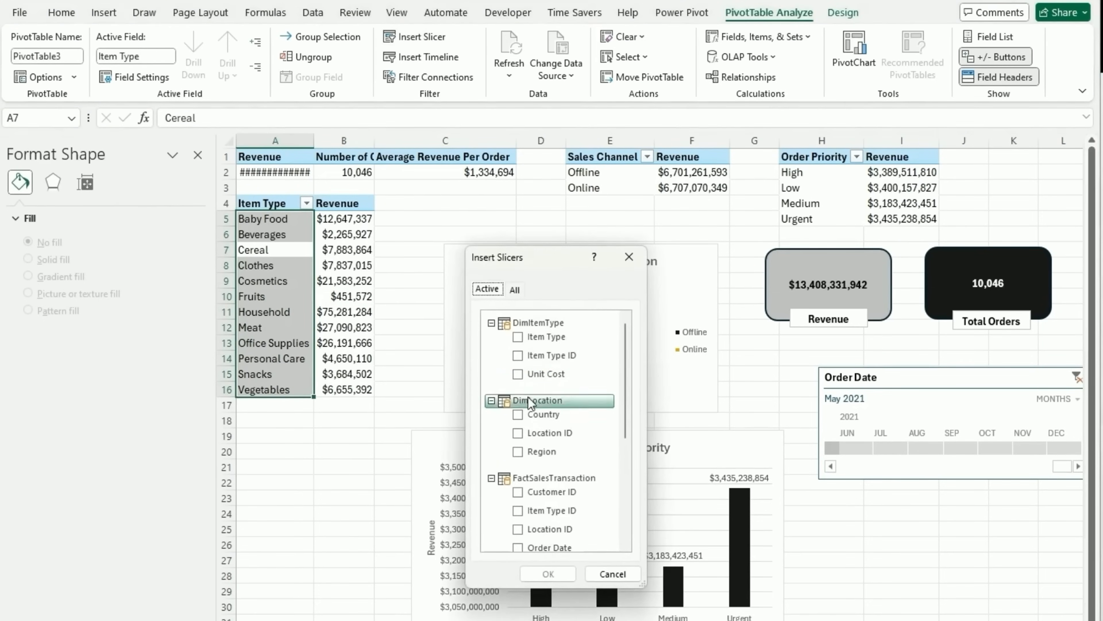
scroll(530, 372, down, 2)
scroll(531, 371, up, 2)
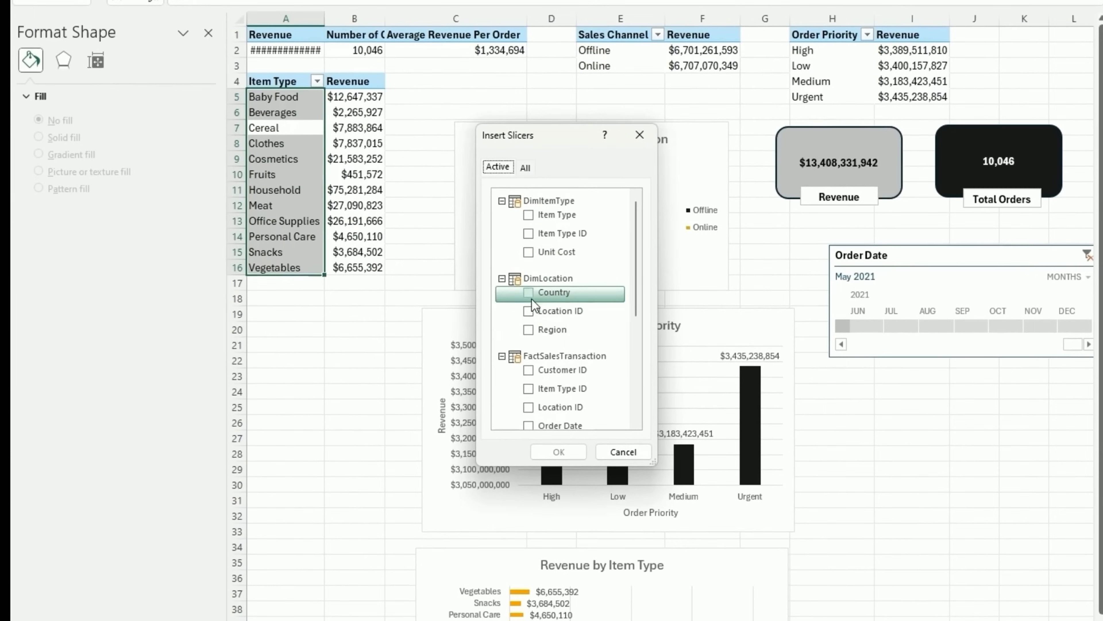
click(532, 299)
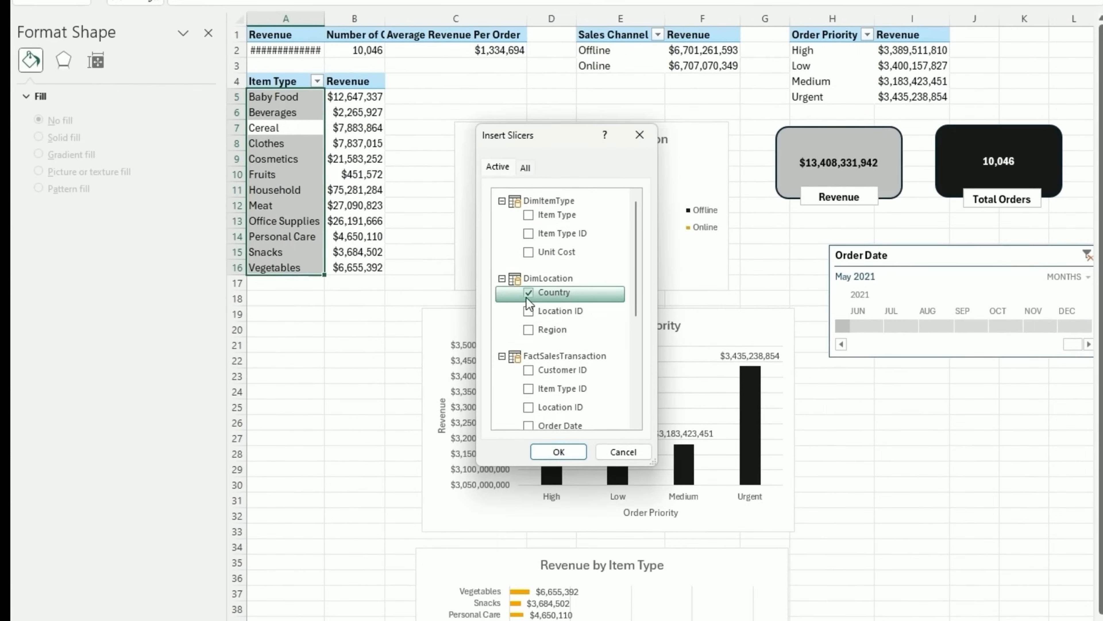
click(555, 448)
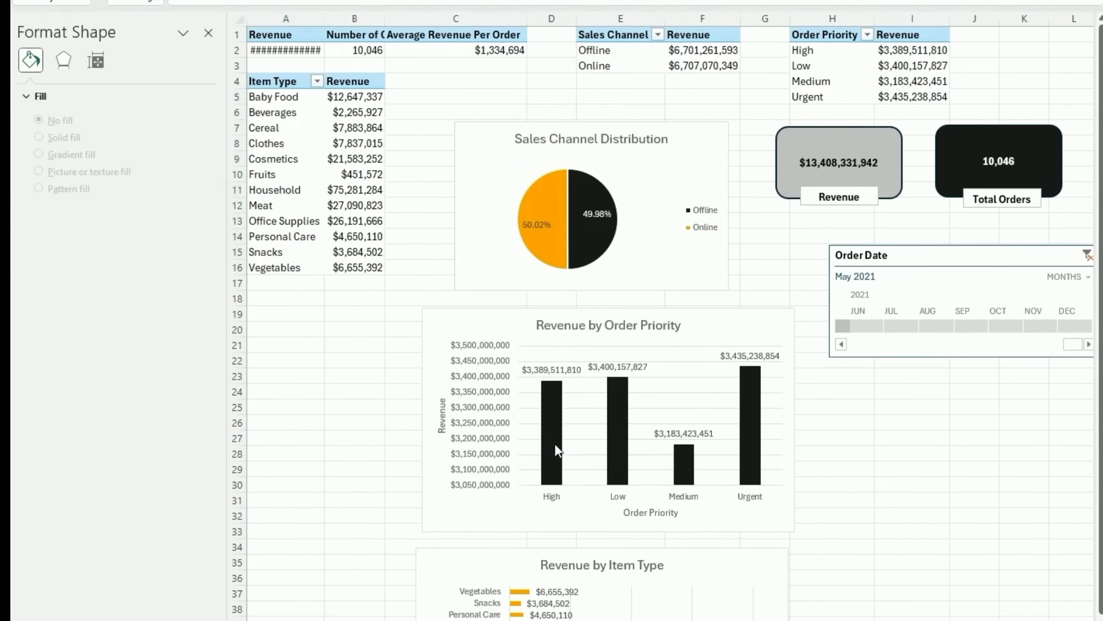
Place the Country slicer just below the Order Date timeline.
drag(671, 237, 897, 376)
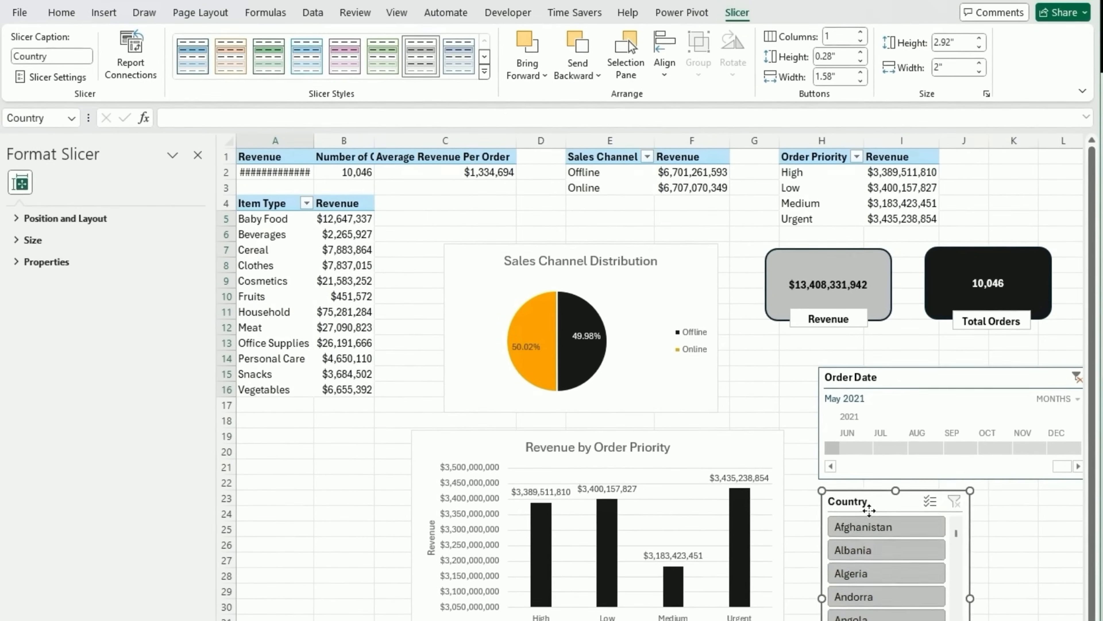
drag(880, 376, 866, 386)
mouse_move(855, 507)
mouse_down()
mouse_move(890, 494)
mouse_move(834, 499)
mouse_move(873, 506)
mouse_up()
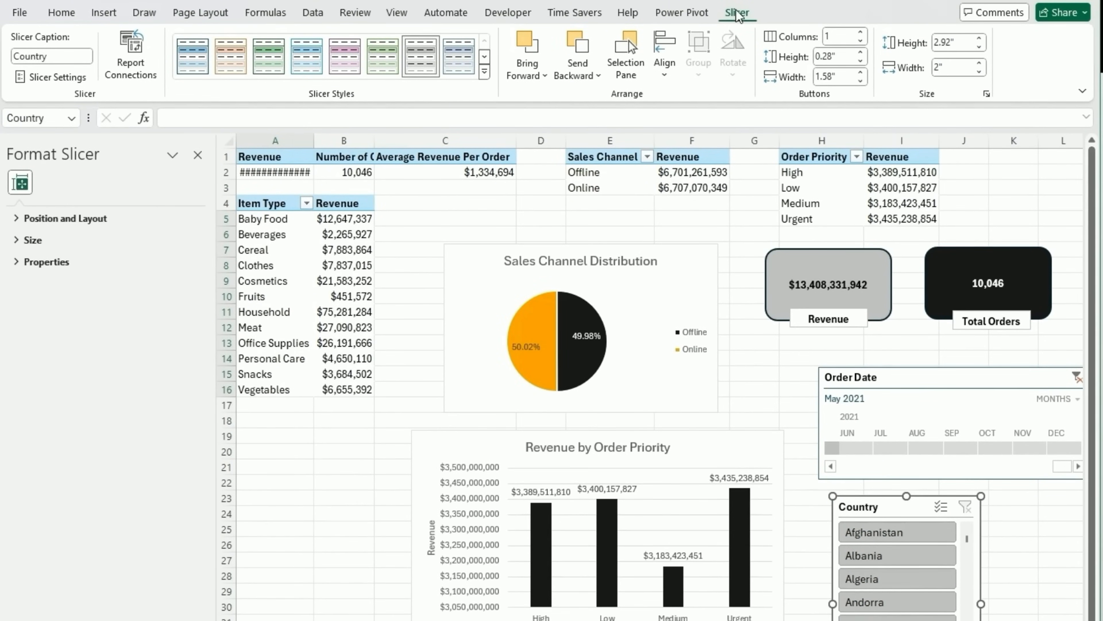
Connect the Country slicer to PivotTable1, PivotTable2 and PivotTable4 in addition to PivotTable3.
click(130, 55)
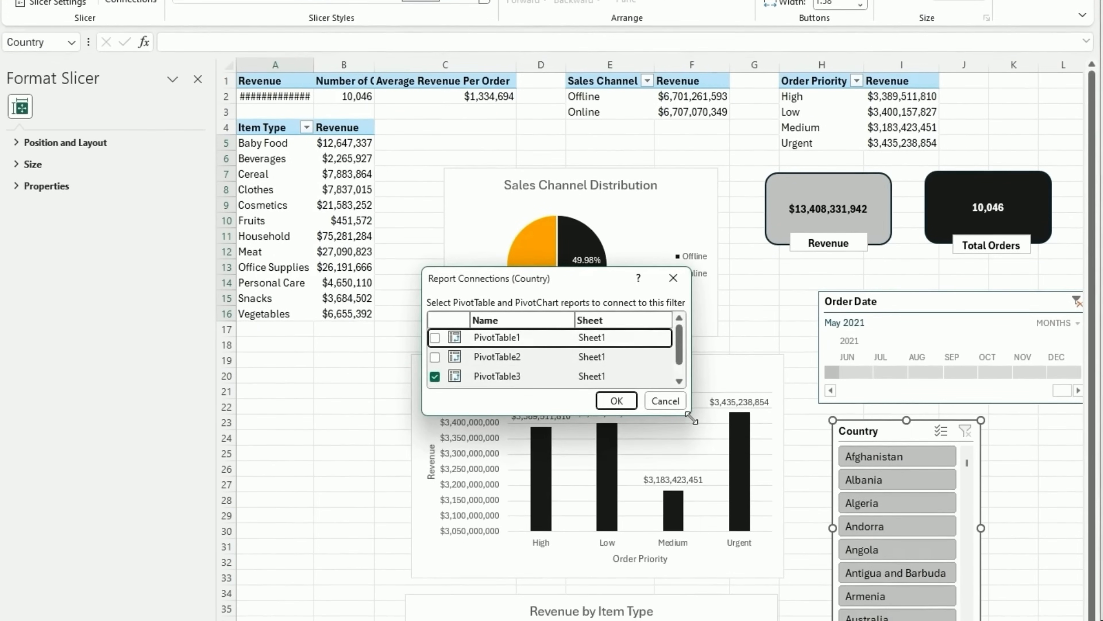
drag(691, 417, 824, 564)
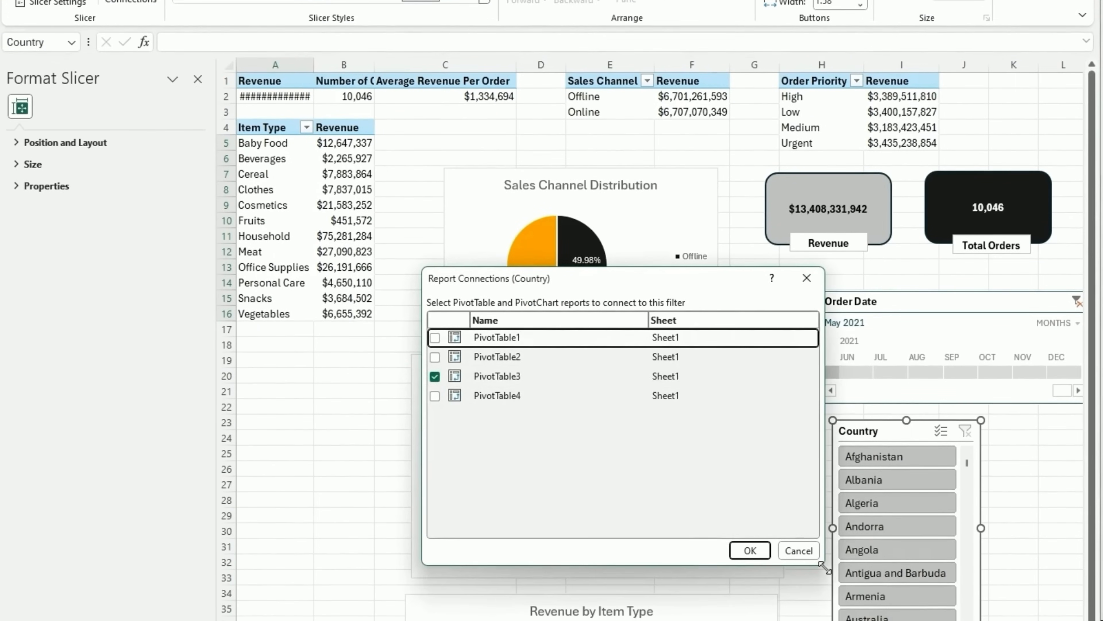
click(434, 338)
click(435, 357)
click(434, 395)
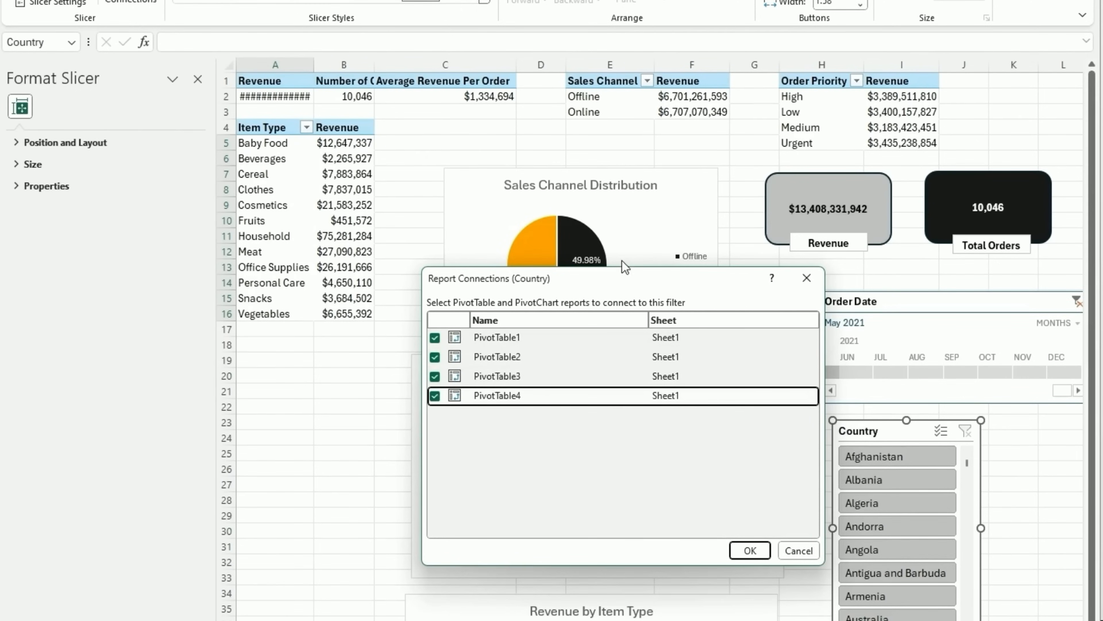
click(750, 550)
Connect the Order Date timeline to PivotTable1, PivotTable2 and PivotTable4 in addition to PivotTable3.
click(844, 306)
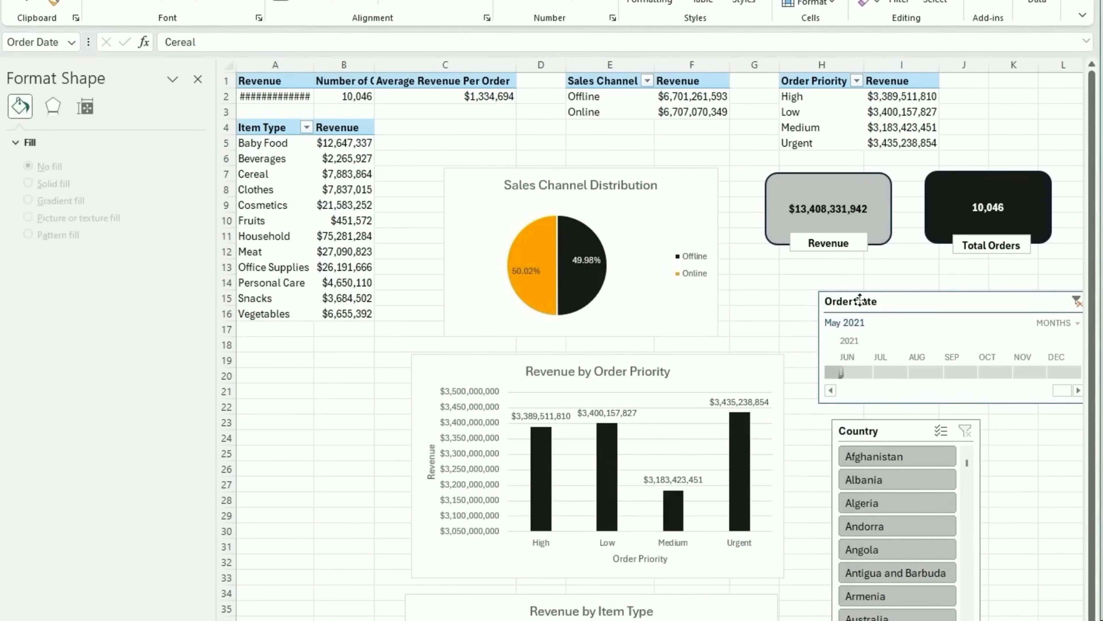
click(745, 12)
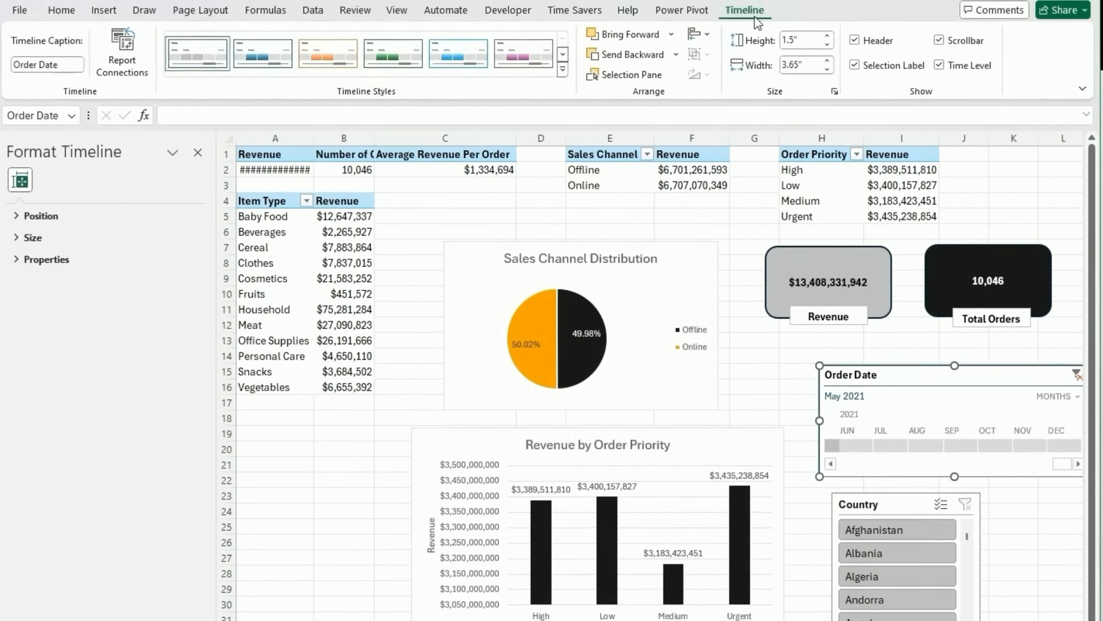
click(140, 60)
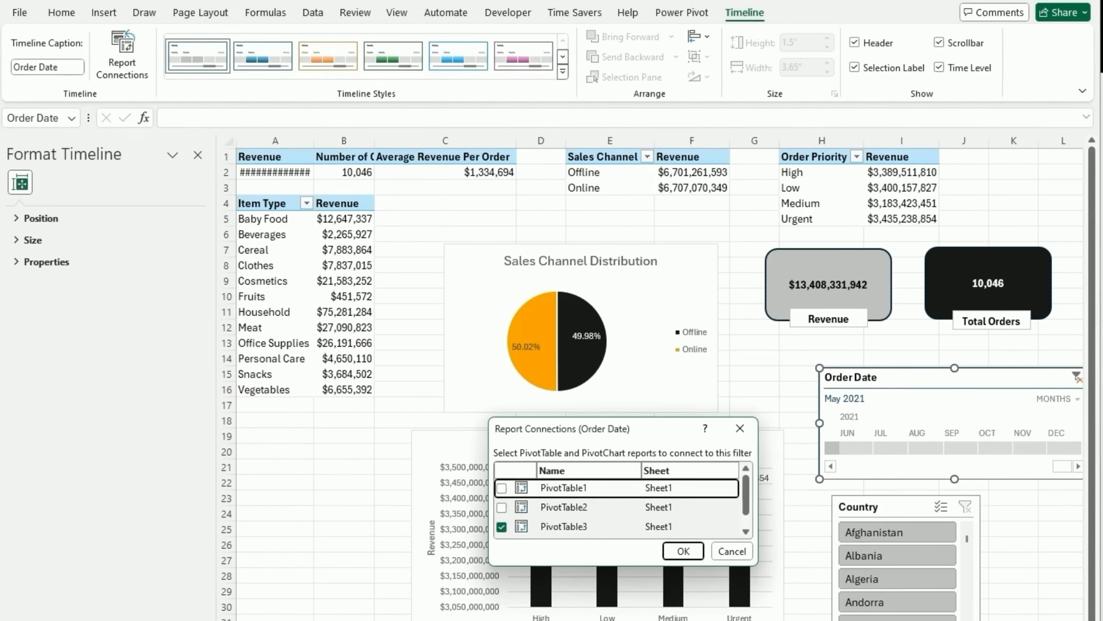
drag(749, 560, 868, 545)
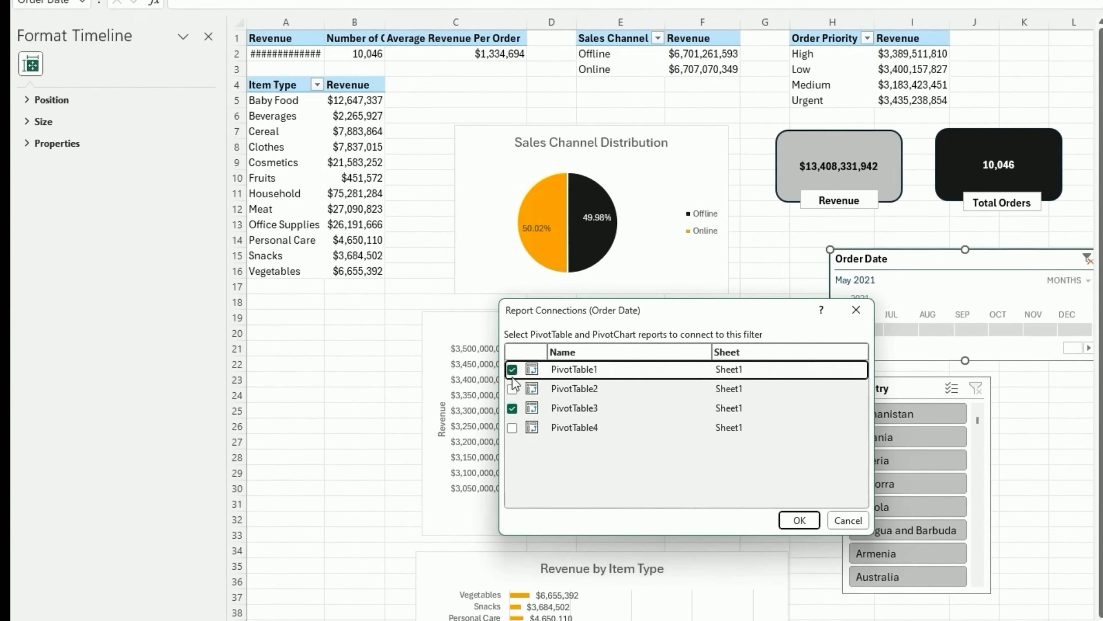
click(512, 390)
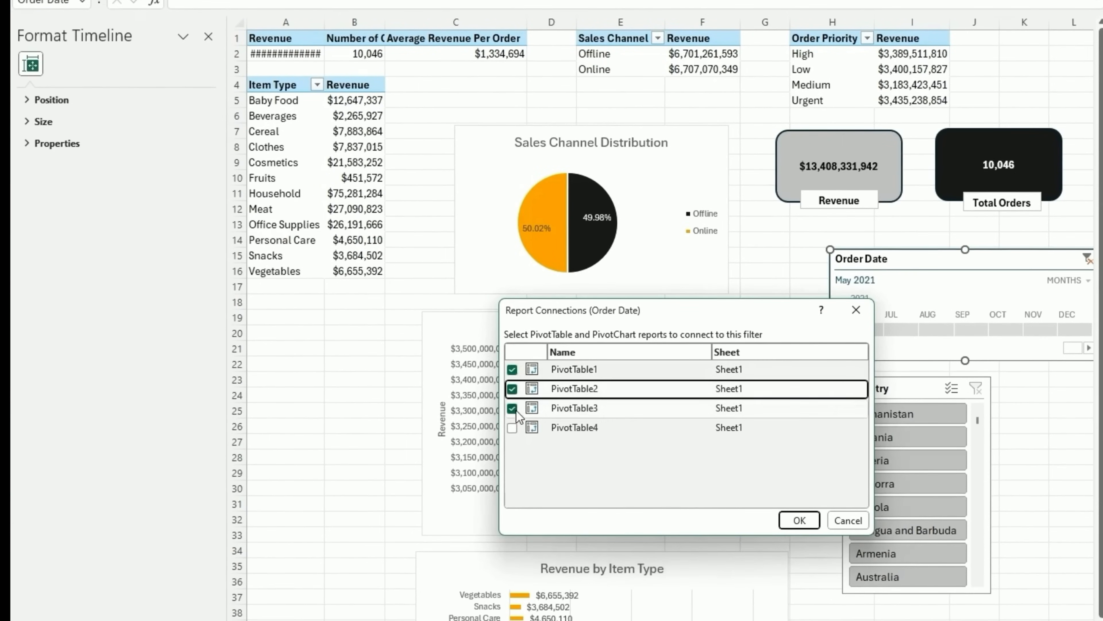
click(513, 427)
click(800, 520)
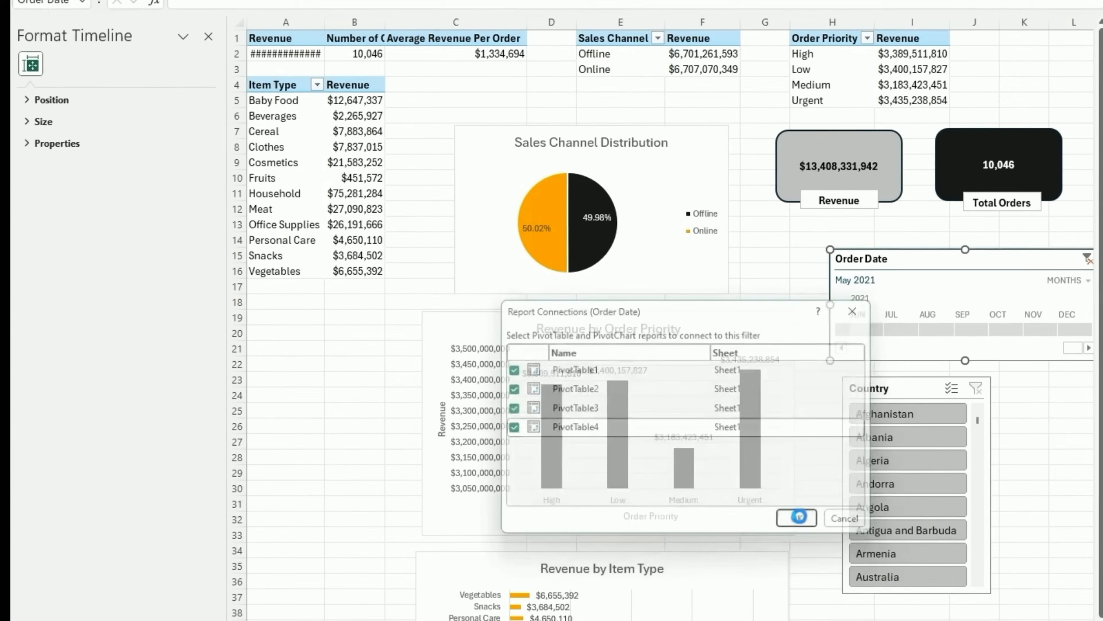
Try the Order Date timeline by filtering to June 2021 and finally August 2021, keeping the timeline above the Country slicer.
click(899, 251)
drag(899, 250, 675, 245)
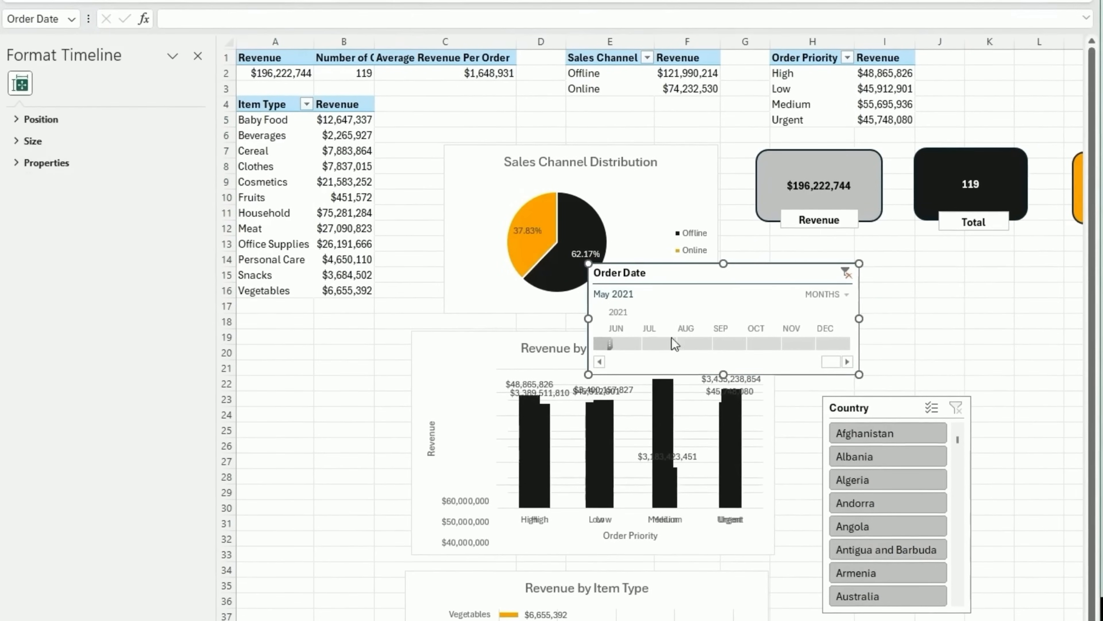
click(636, 337)
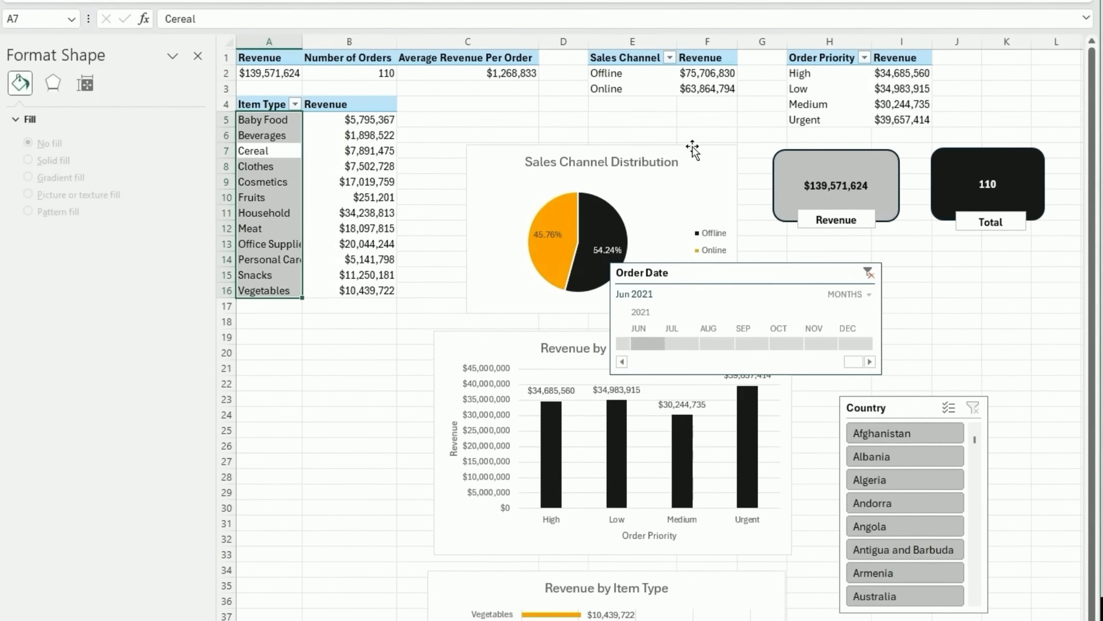
click(708, 344)
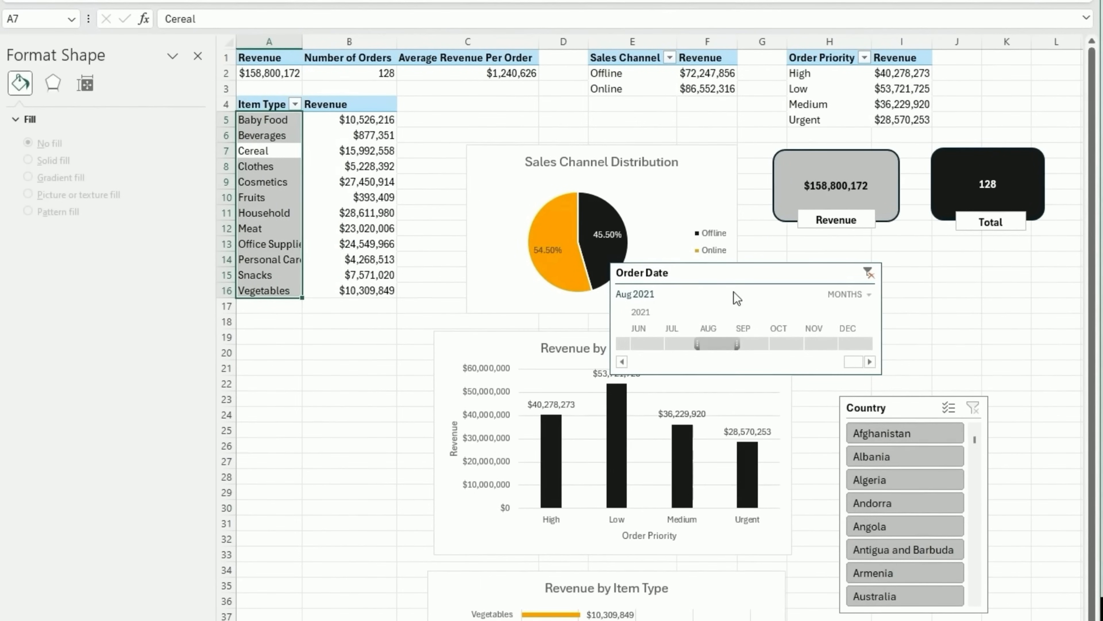
drag(737, 269, 941, 257)
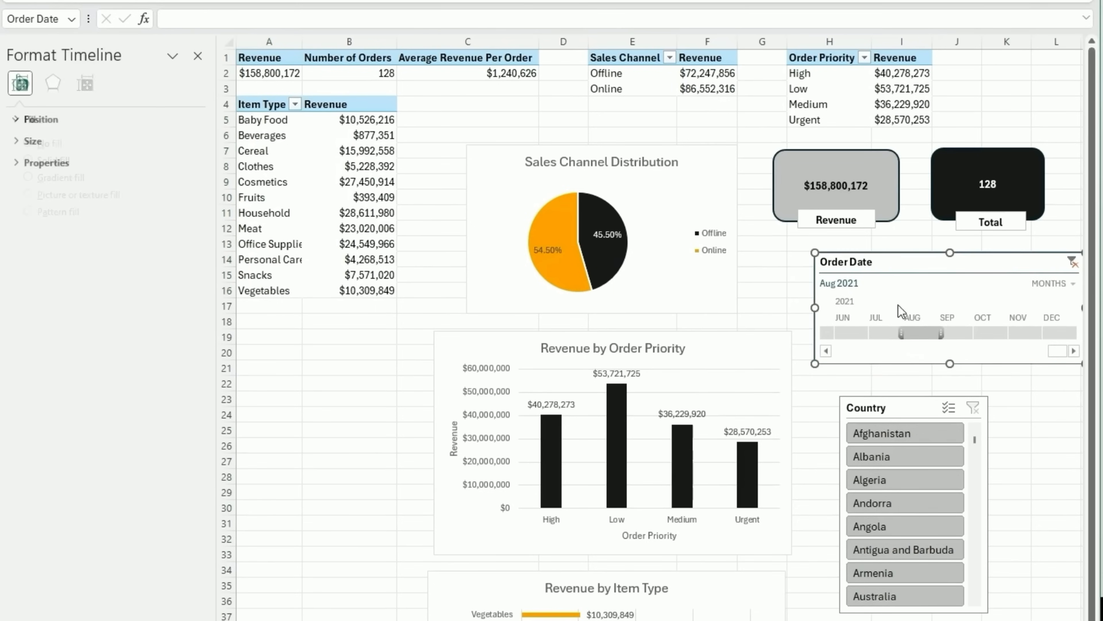
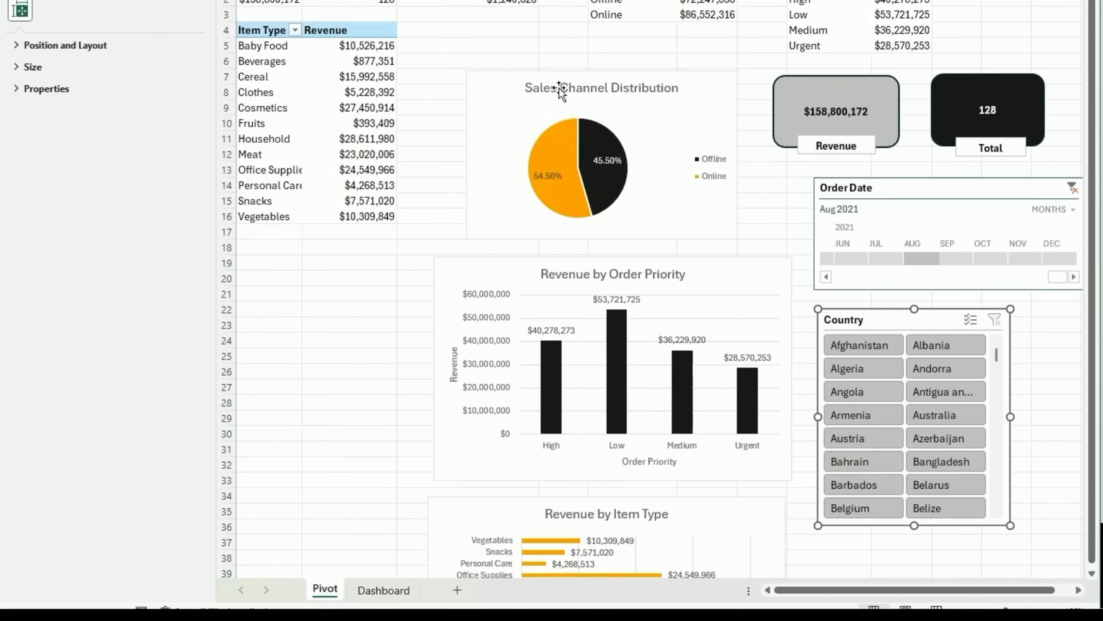
Copy the three charts, the Country slicer, the Order Date timeline and the three KPI cards from the Pivot sheet onto the Dashboard sheet.
click(557, 90)
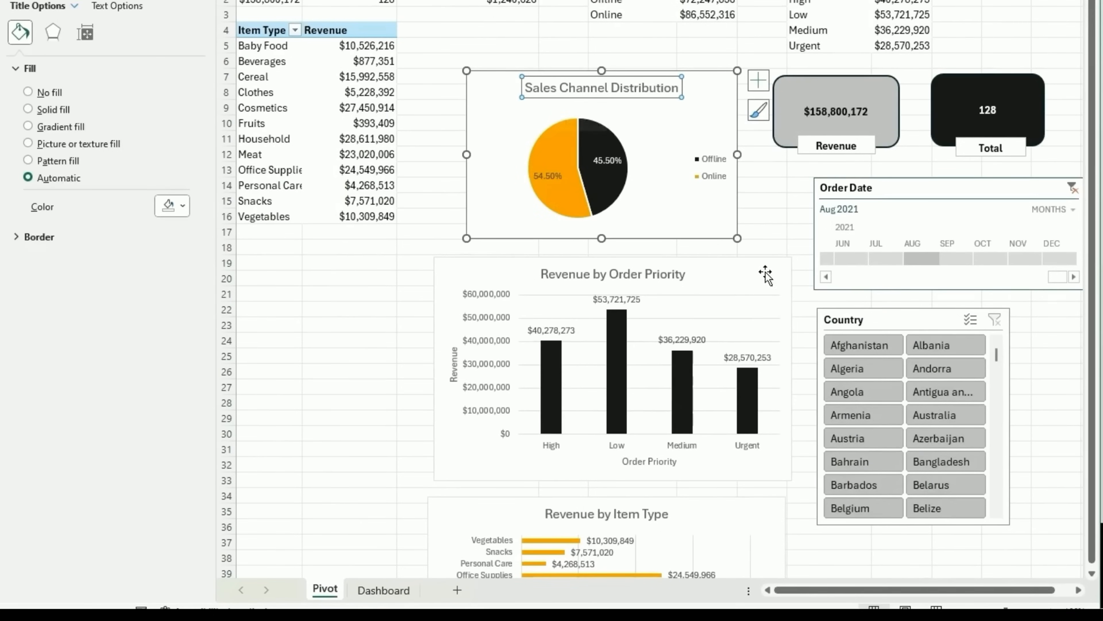
ctrl+click(777, 283)
ctrl+click(847, 315)
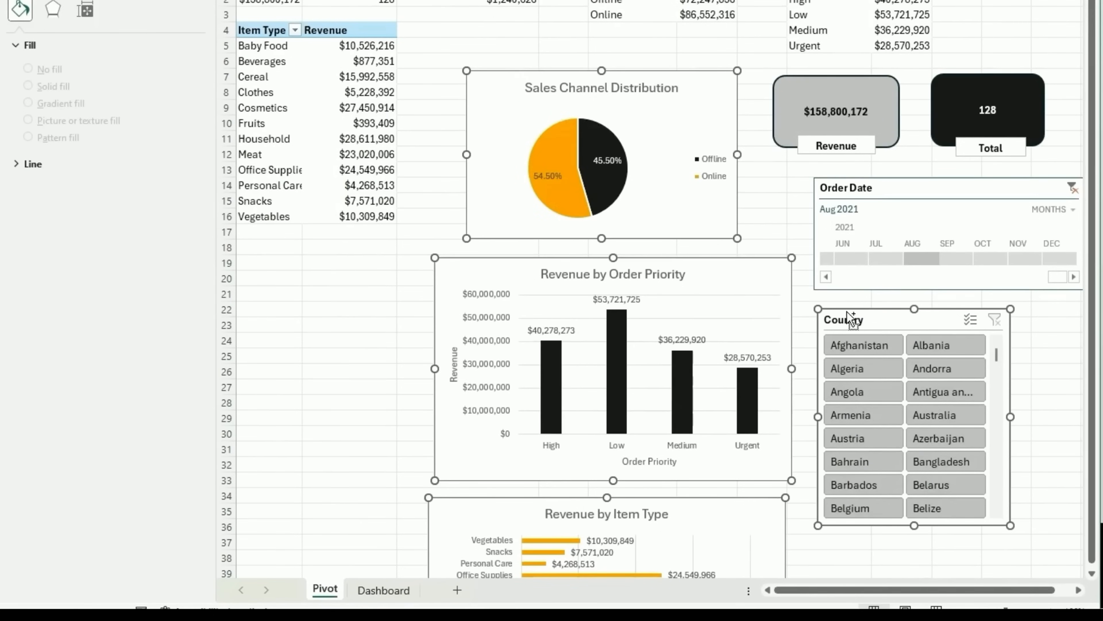
ctrl+click(857, 189)
ctrl+click(817, 90)
ctrl+click(983, 96)
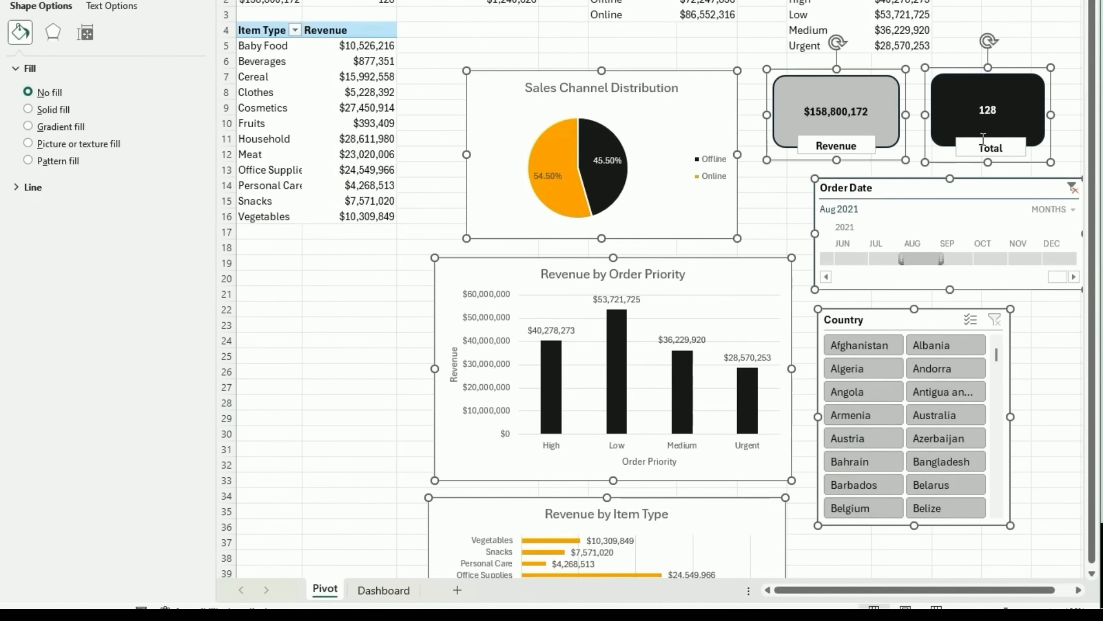
drag(912, 590, 931, 590)
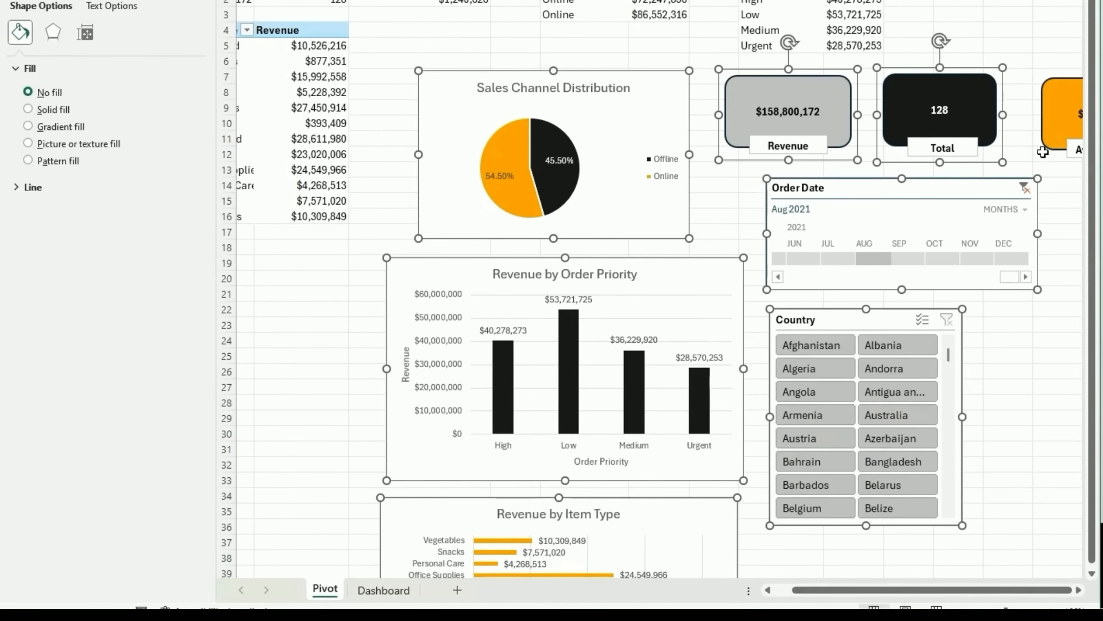
ctrl+click(1059, 126)
key(ctrl+c)
click(384, 590)
click(442, 171)
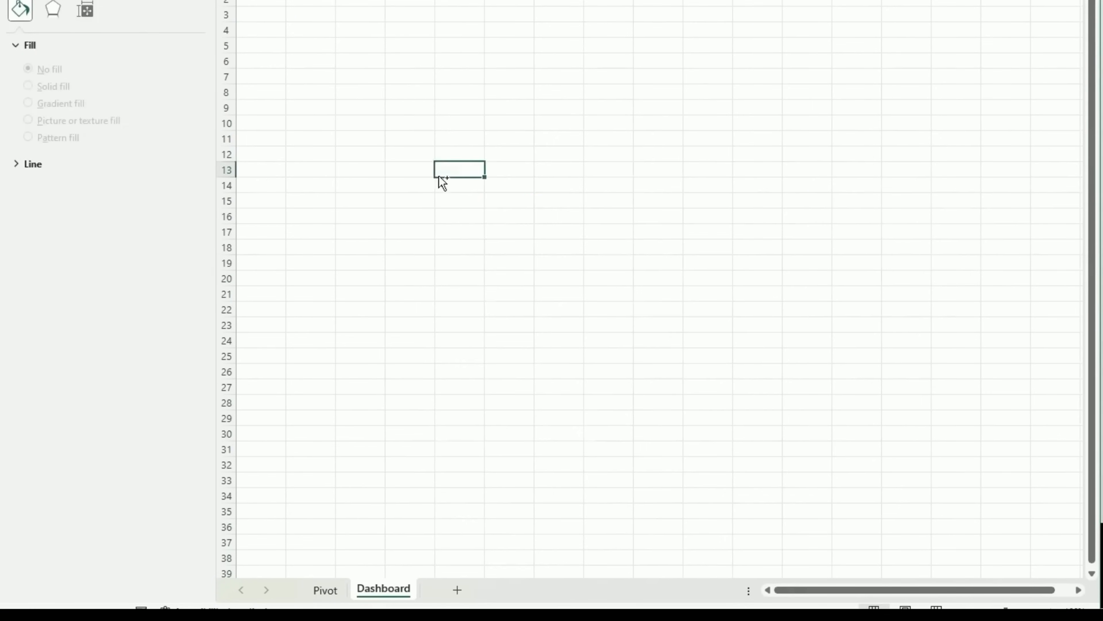
key(ctrl+v)
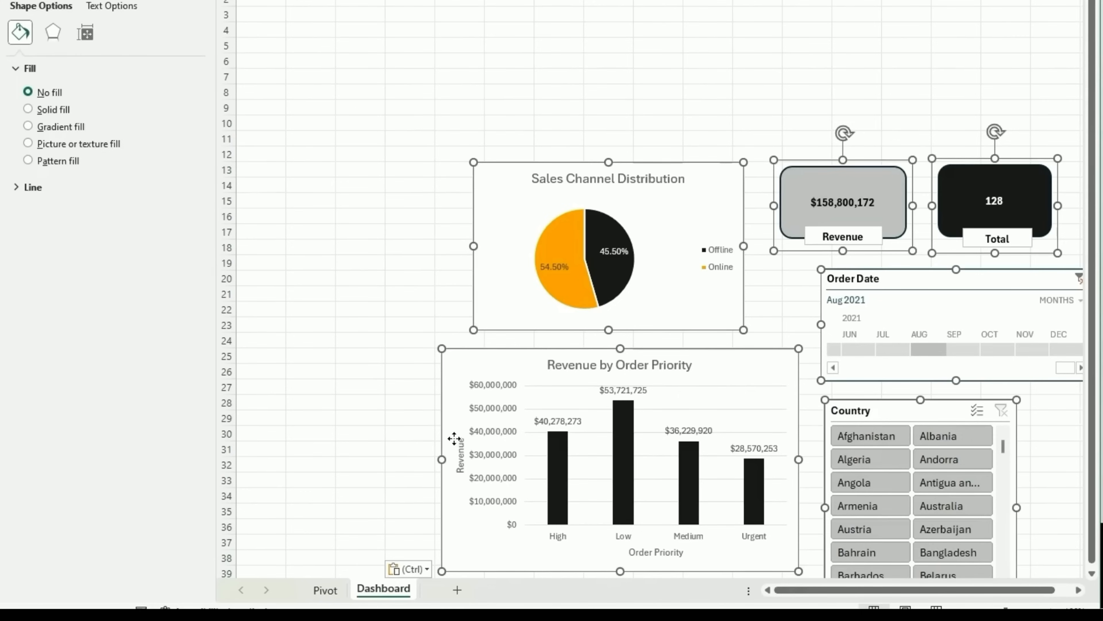
Arrange the Revenue, Total and Avg $ / Order cards in one evenly spaced row near the top of the Dashboard sheet.
drag(800, 197, 495, 64)
mouse_move(495, 106)
mouse_down()
mouse_move(504, 108)
mouse_move(481, 110)
mouse_up()
click(981, 223)
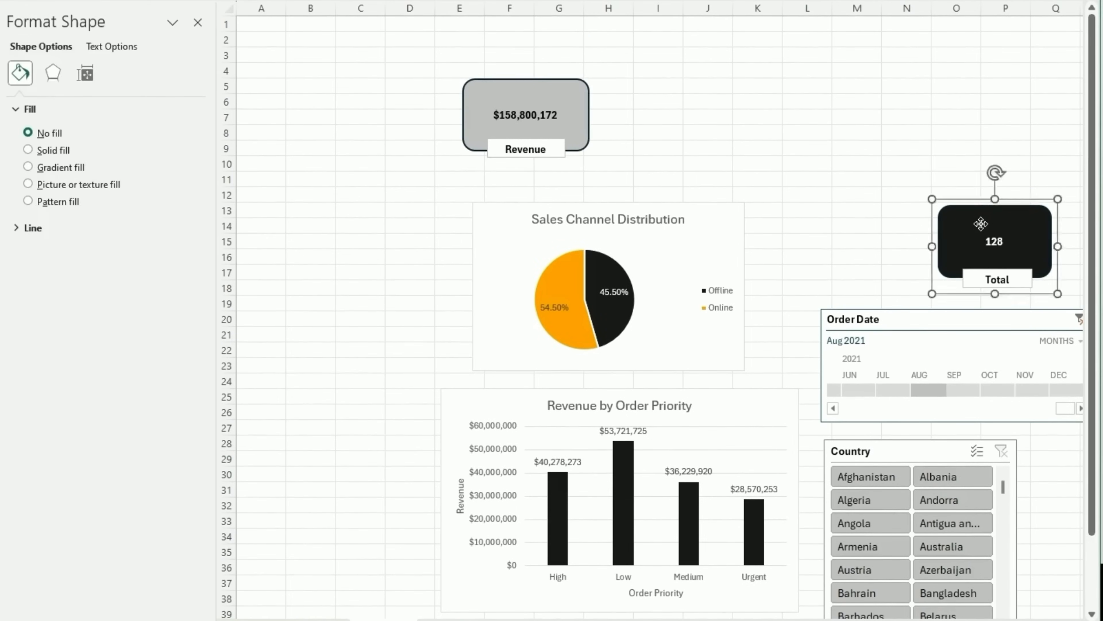
drag(981, 224, 821, 97)
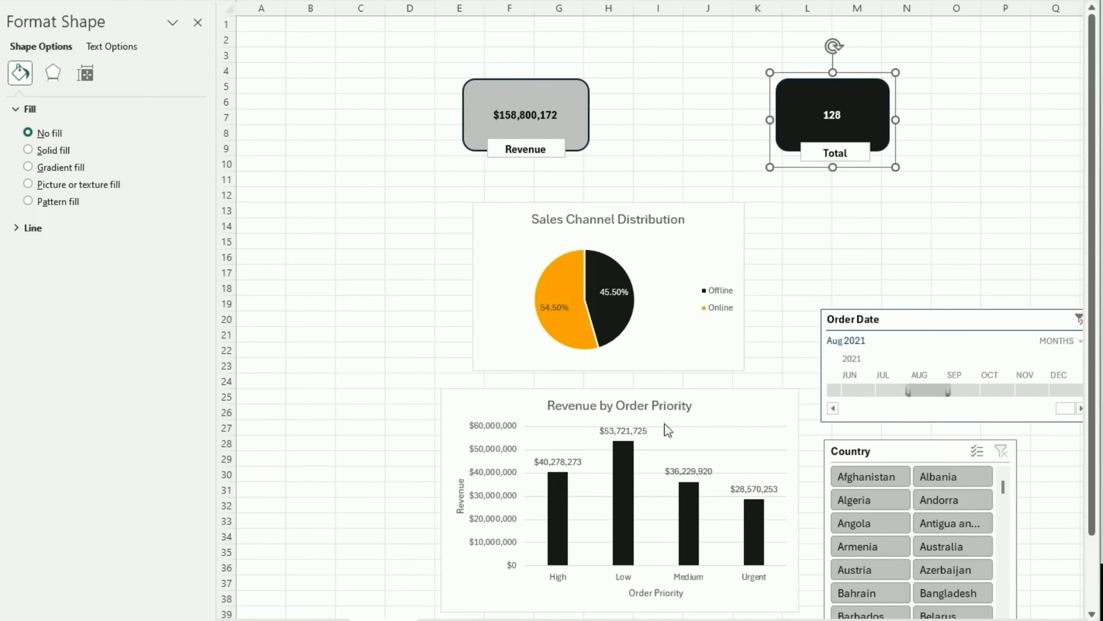
click(197, 22)
drag(891, 244, 869, 106)
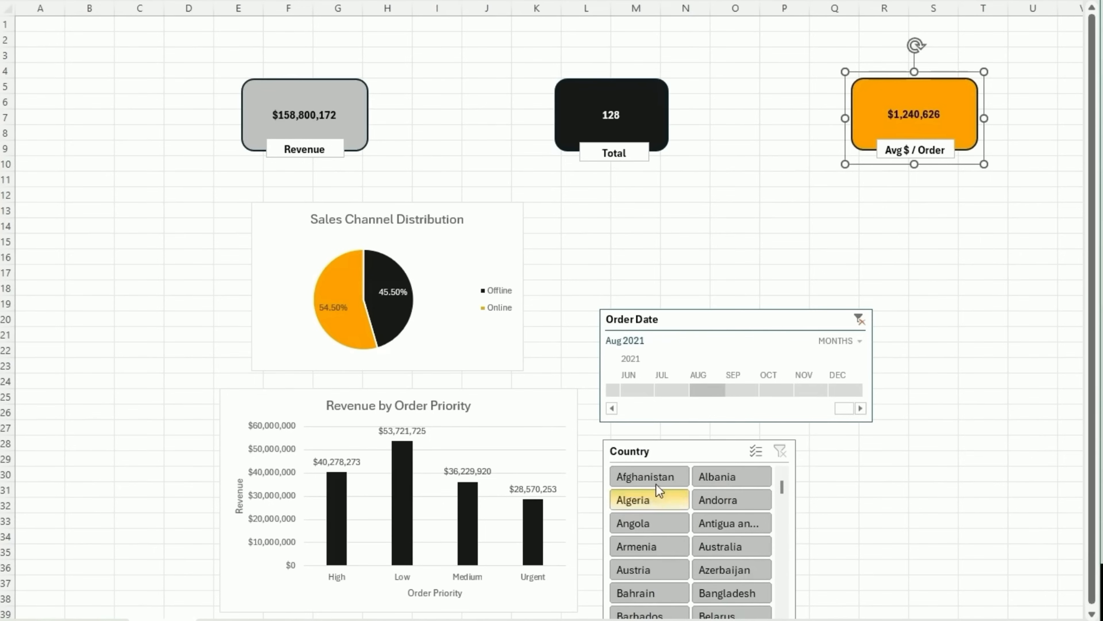
Place the Country slicer beside the Revenue card in columns A to D and lengthen it down to about row 31.
drag(657, 450, 69, 94)
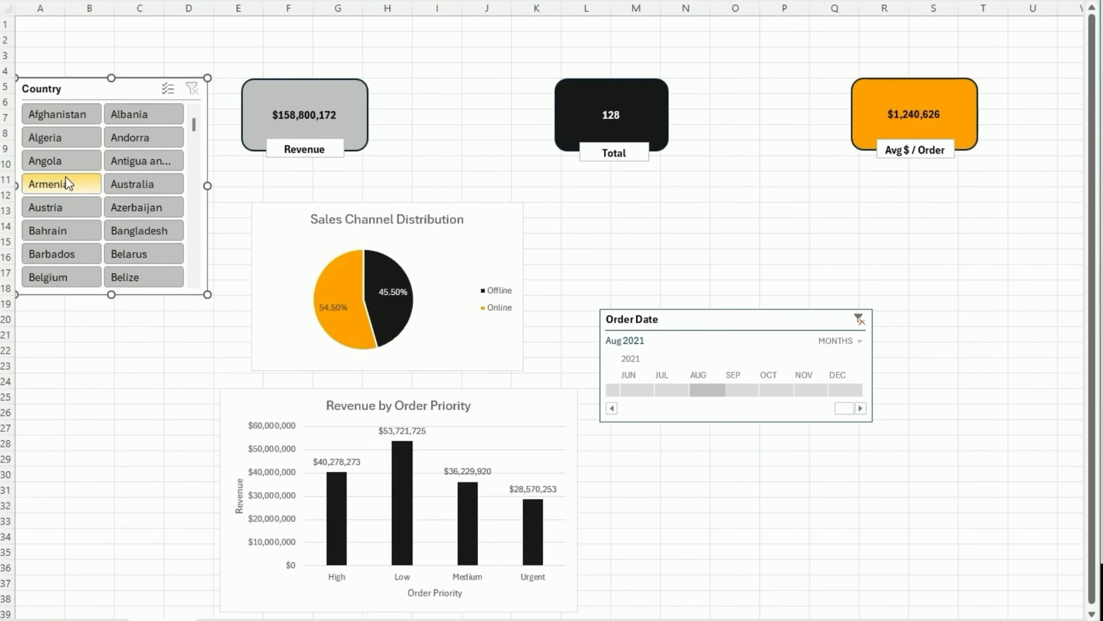
drag(112, 295, 124, 492)
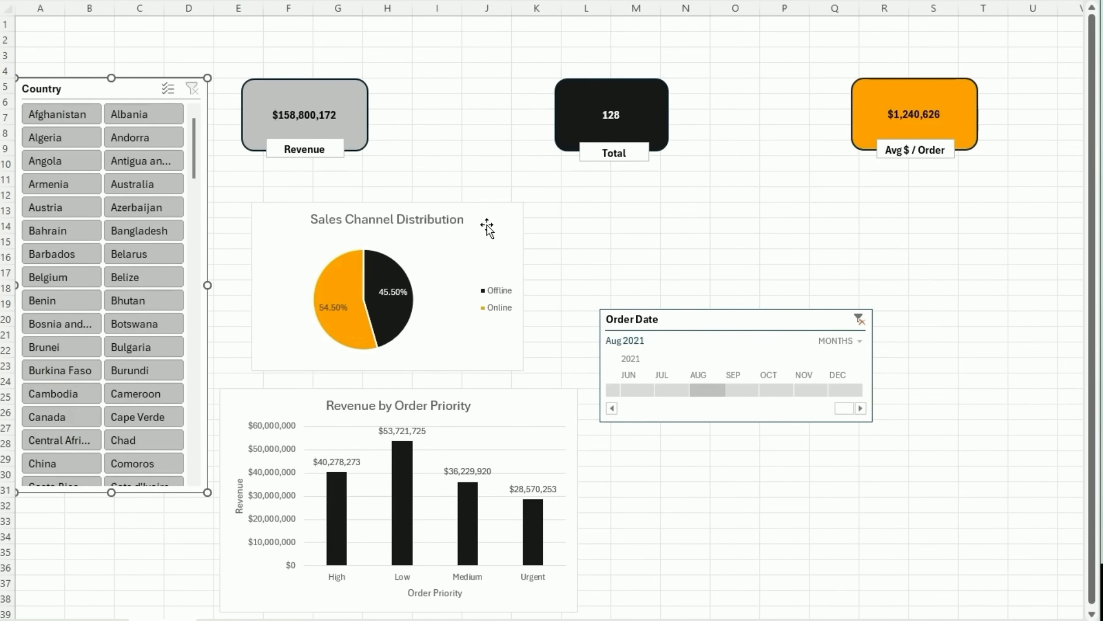
Place the Sales Channel Distribution chart beneath the Revenue card, narrow it, and undo the accidental shift of its title.
drag(447, 179, 474, 194)
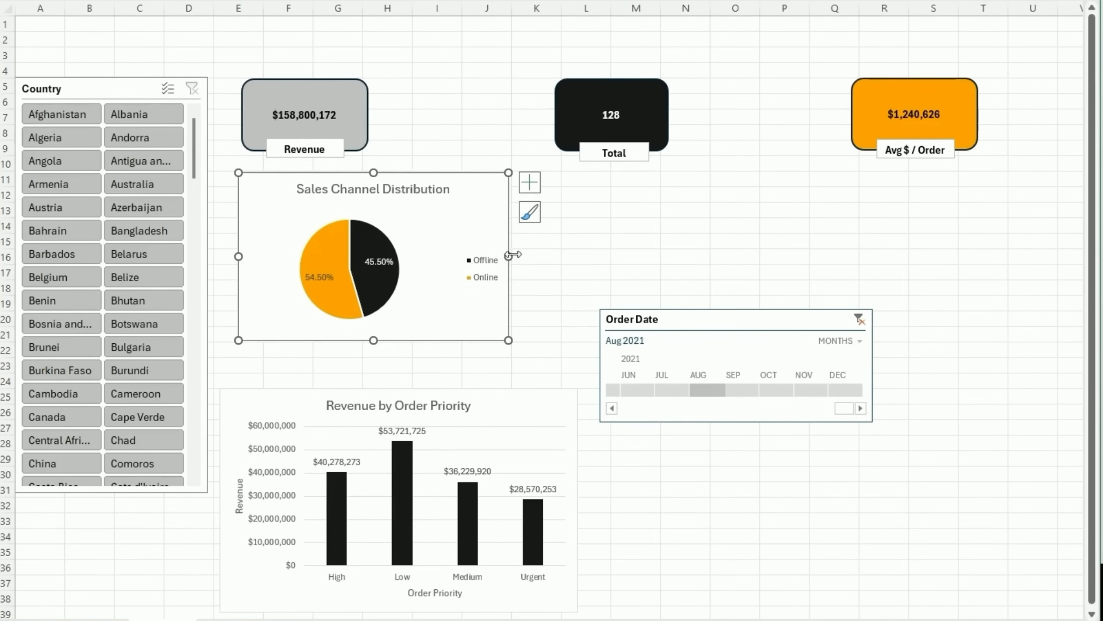
drag(512, 255, 458, 257)
click(424, 186)
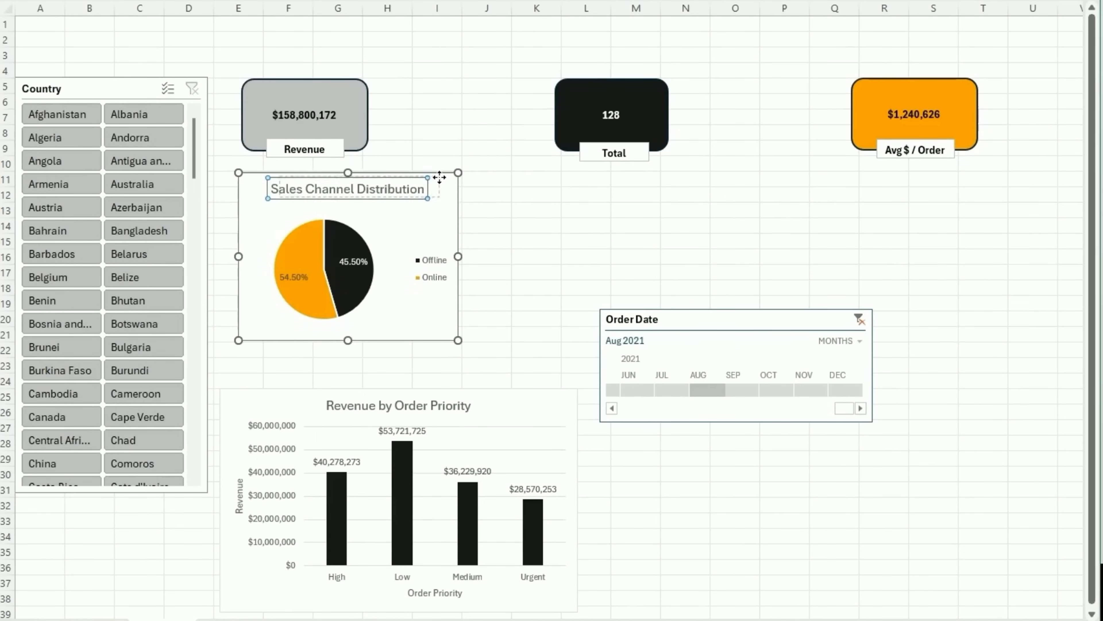
drag(439, 177, 440, 177)
key(ctrl+z)
drag(426, 226, 429, 226)
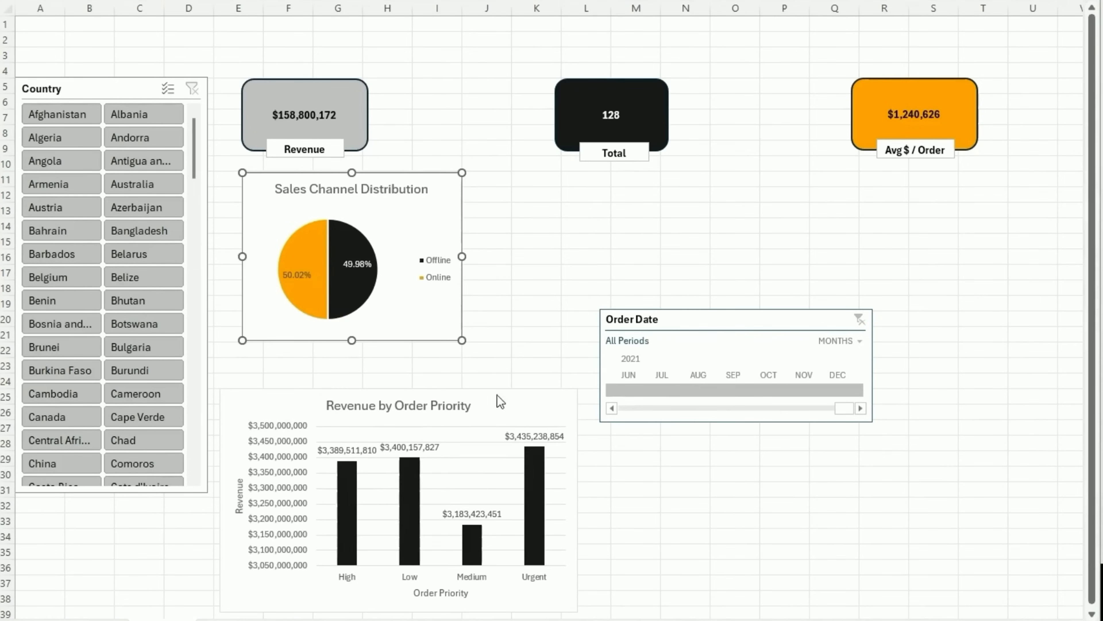
Fit the Revenue by Order Priority chart beside a taller pie chart, widening it to the Avg $ / Order card's outer edge.
drag(493, 409, 766, 184)
click(353, 340)
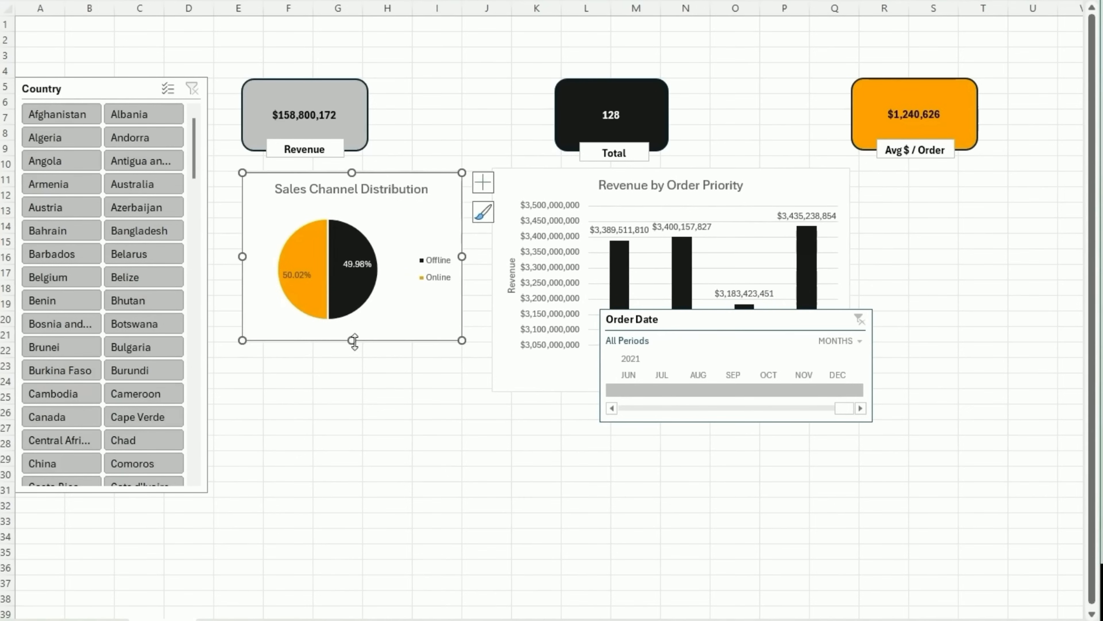
drag(351, 340, 355, 375)
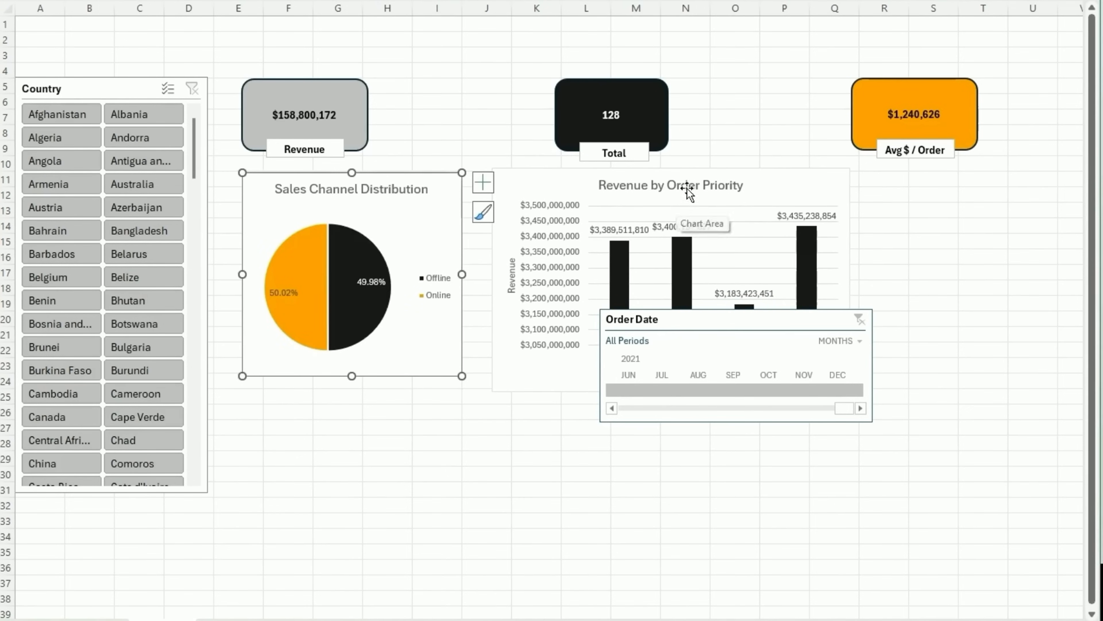
drag(773, 185, 765, 188)
drag(838, 282, 975, 287)
Place the Order Date timeline directly below the Country slicer and line up the slicer's edge with it.
drag(699, 315, 124, 509)
drag(121, 89, 132, 89)
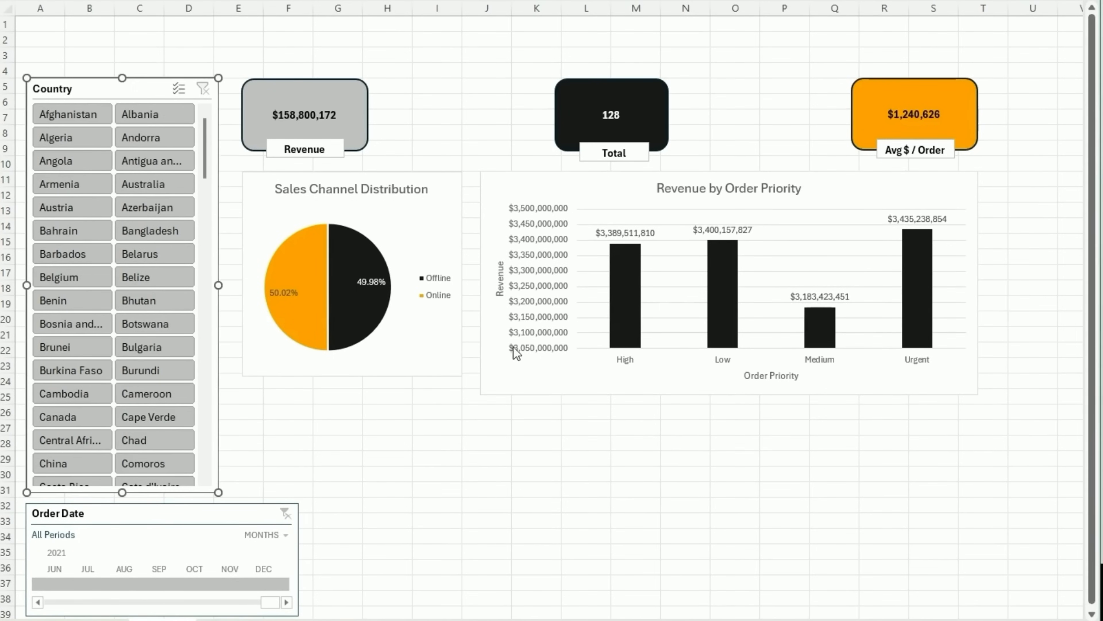
Place the Revenue by Item Type chart directly beneath the Sales Channel Distribution chart.
scroll(555, 520, down, 3)
scroll(574, 564, down, 2)
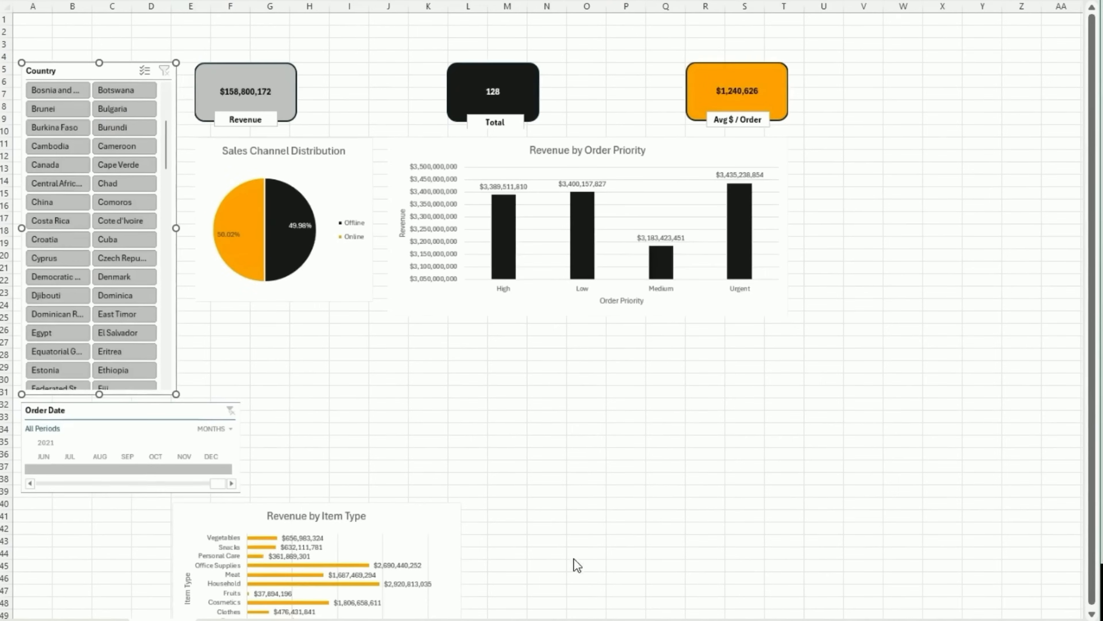
drag(431, 492, 391, 333)
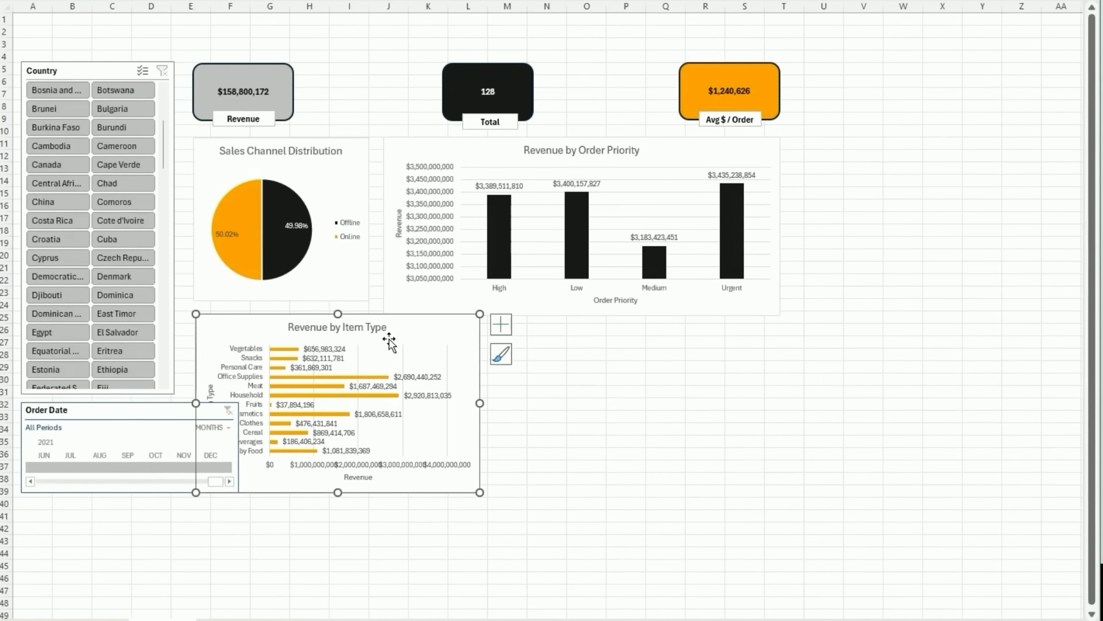
Narrow the Order Date timeline to the Country slicer's width and widen the Revenue by Item Type chart across both upper charts.
click(126, 416)
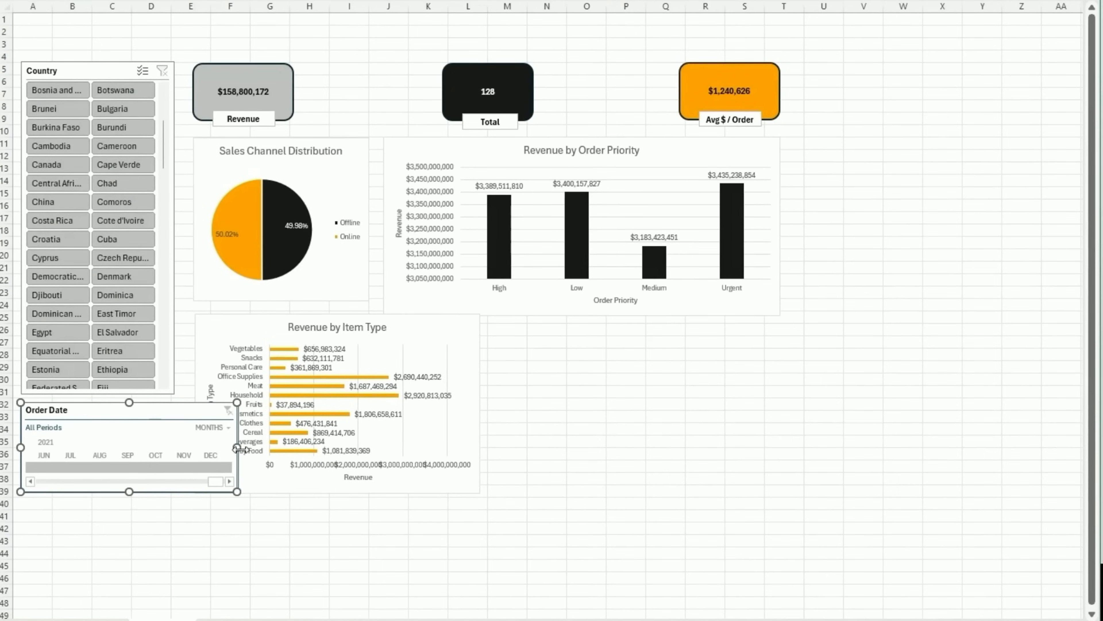
drag(237, 448, 174, 440)
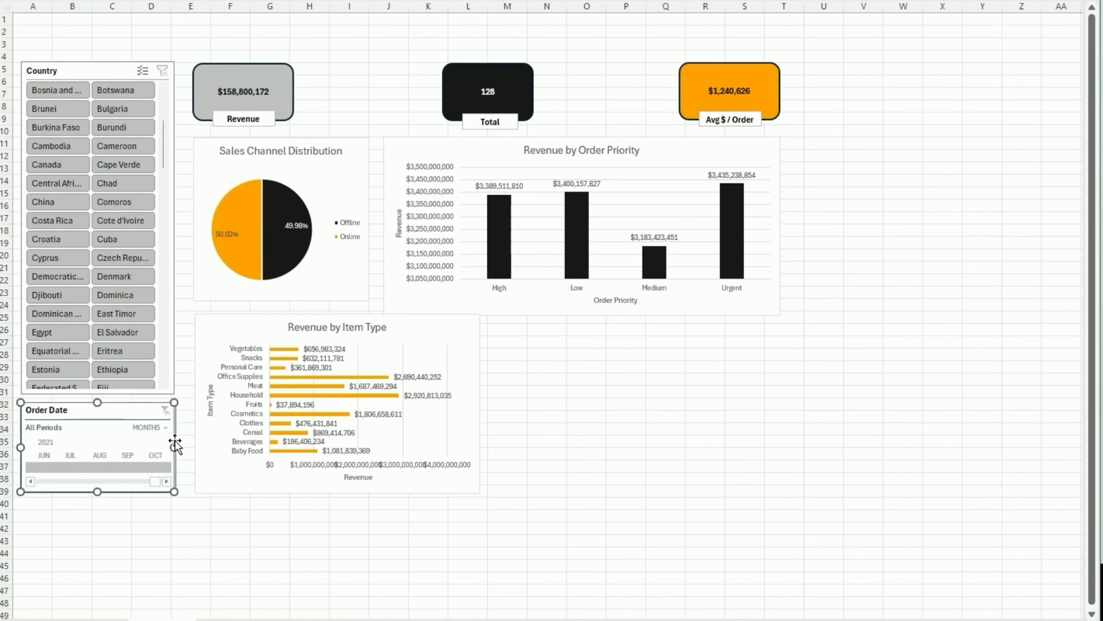
click(220, 525)
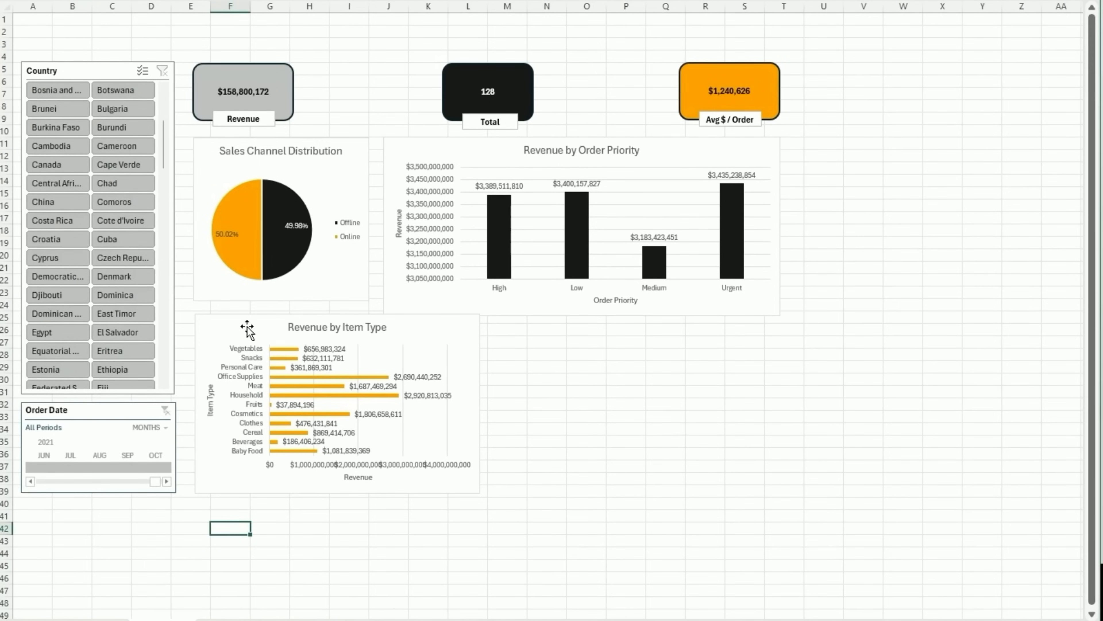
drag(248, 329, 246, 335)
drag(478, 408, 783, 411)
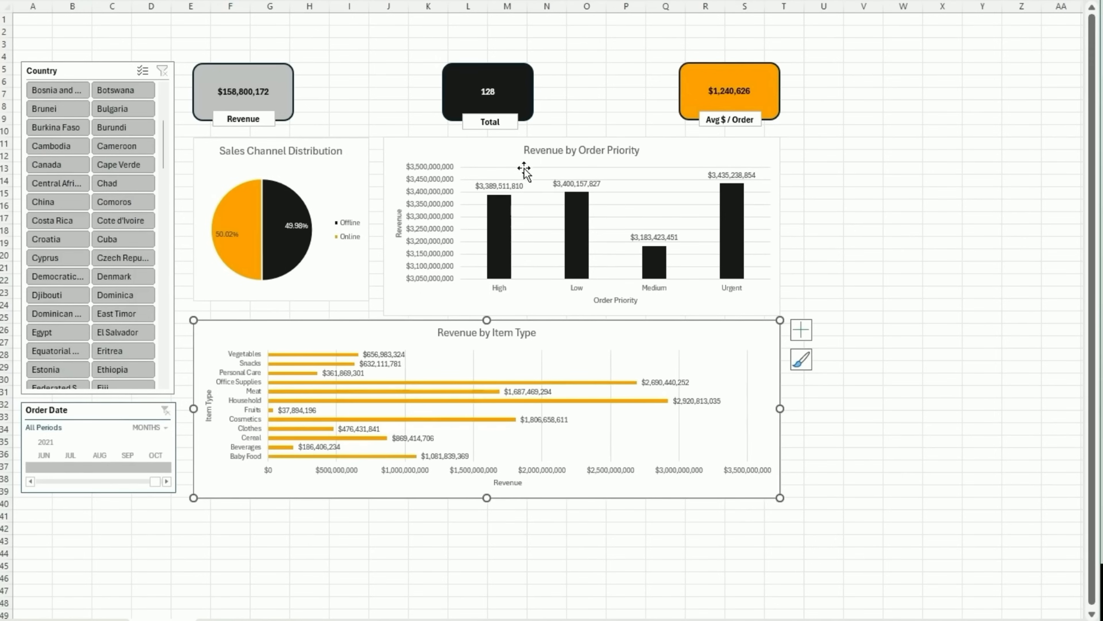
Adjust the heights of the Sales Channel Distribution and Revenue by Order Priority charts so their lower edges line up.
click(509, 161)
click(305, 296)
drag(281, 301, 283, 306)
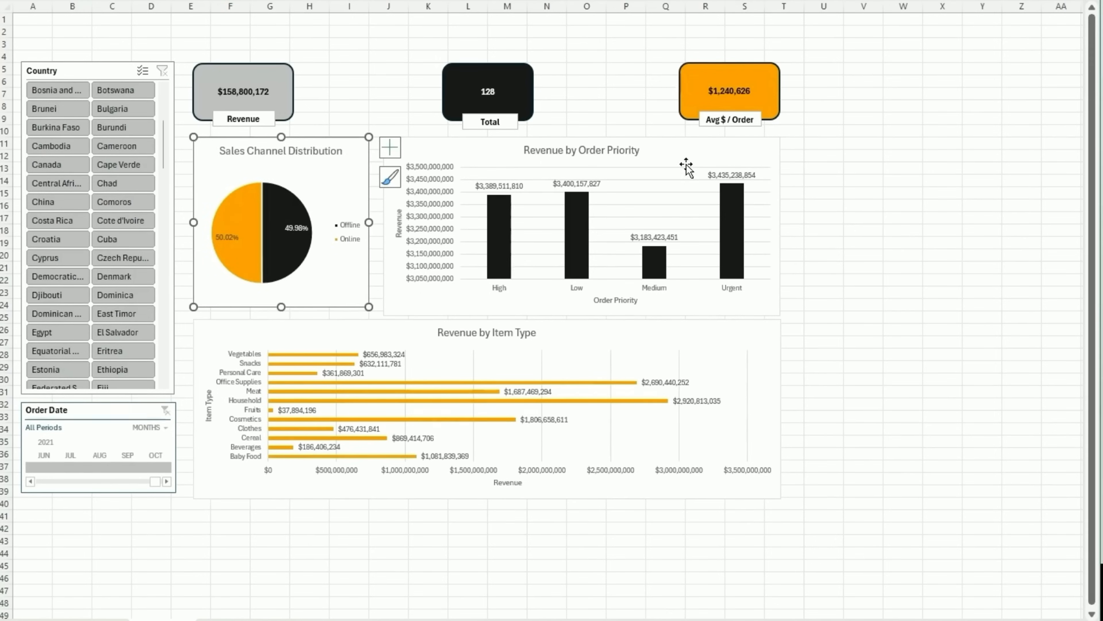
click(685, 167)
drag(582, 315, 584, 307)
click(625, 546)
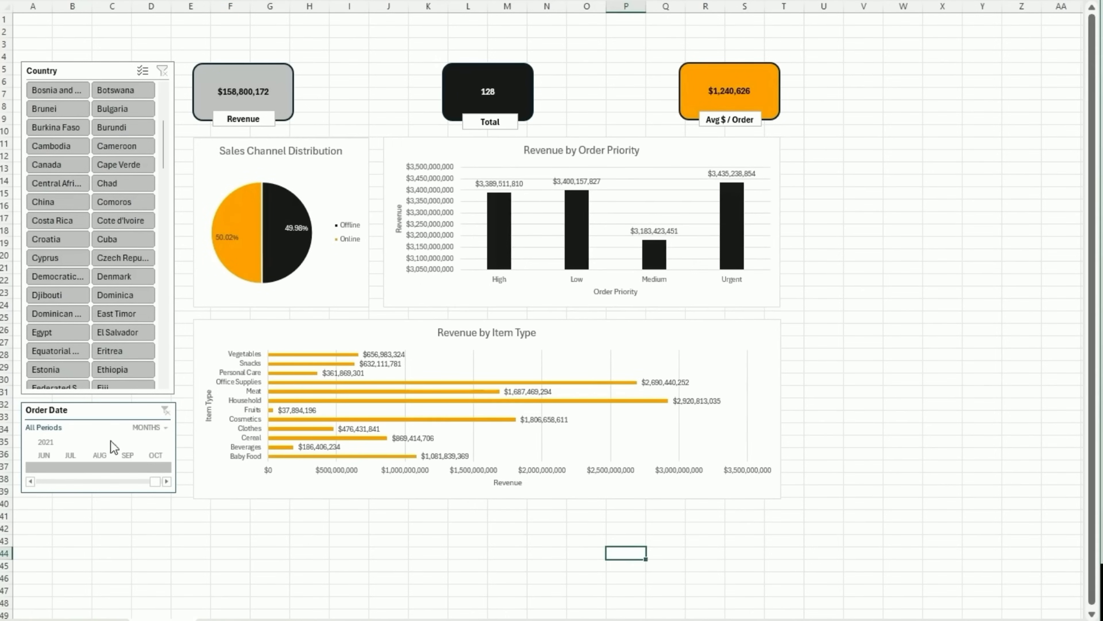
Nudge the Order Date timeline, the pie chart and the Avg $ / Order card slightly to refine their alignment.
drag(95, 405, 98, 408)
drag(219, 183, 219, 184)
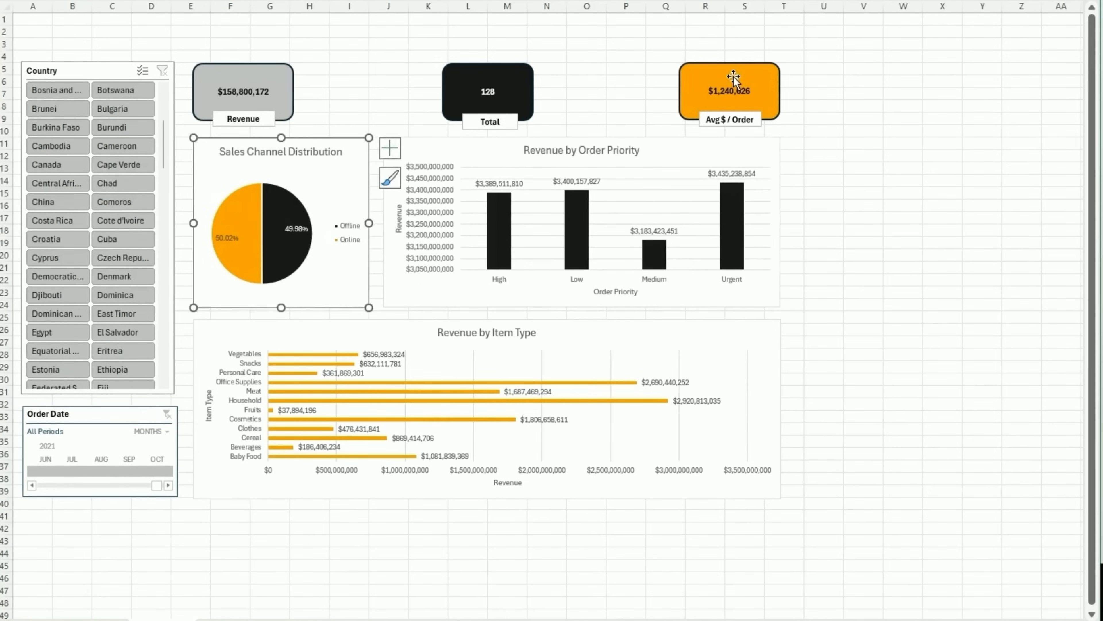
drag(733, 76, 731, 76)
Extend the Revenue by Item Type and Sales Channel Distribution charts slightly toward the Country slicer so their edges match.
drag(192, 407, 188, 408)
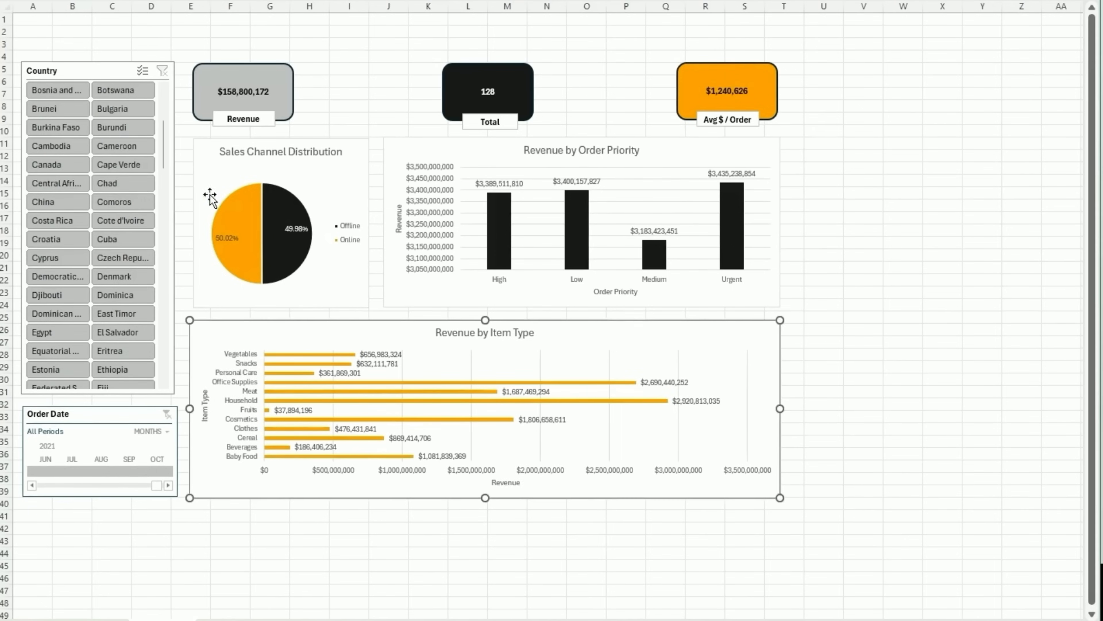
click(188, 222)
drag(187, 221, 187, 221)
click(252, 602)
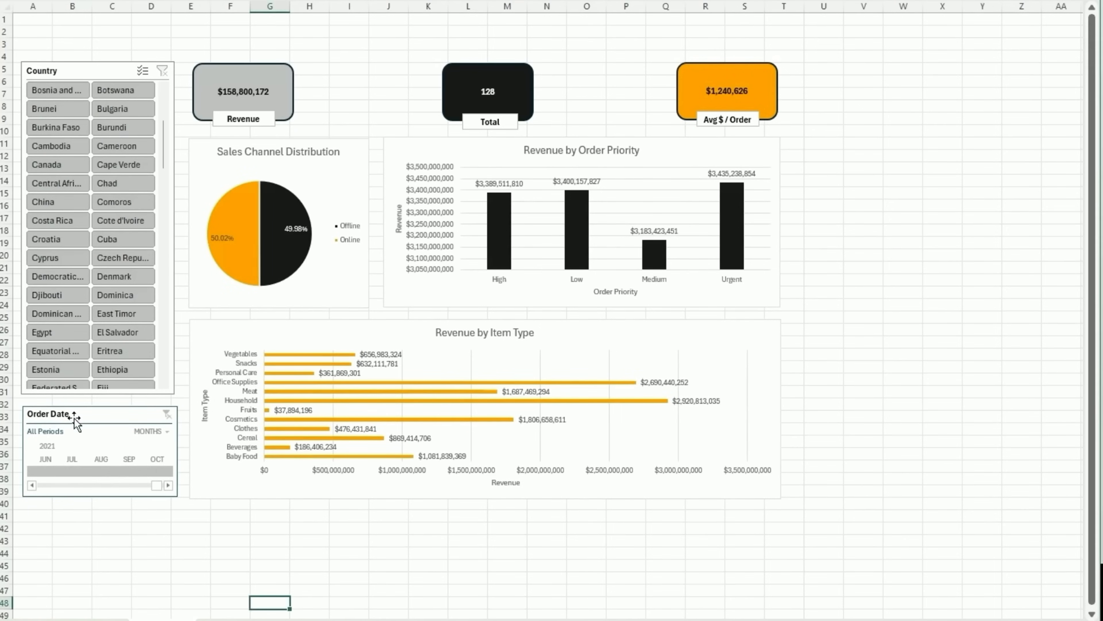
Realign the Order Date timeline with the Country slicer's outer edge, just beneath the slicer.
drag(77, 423, 96, 399)
click(97, 393)
click(269, 565)
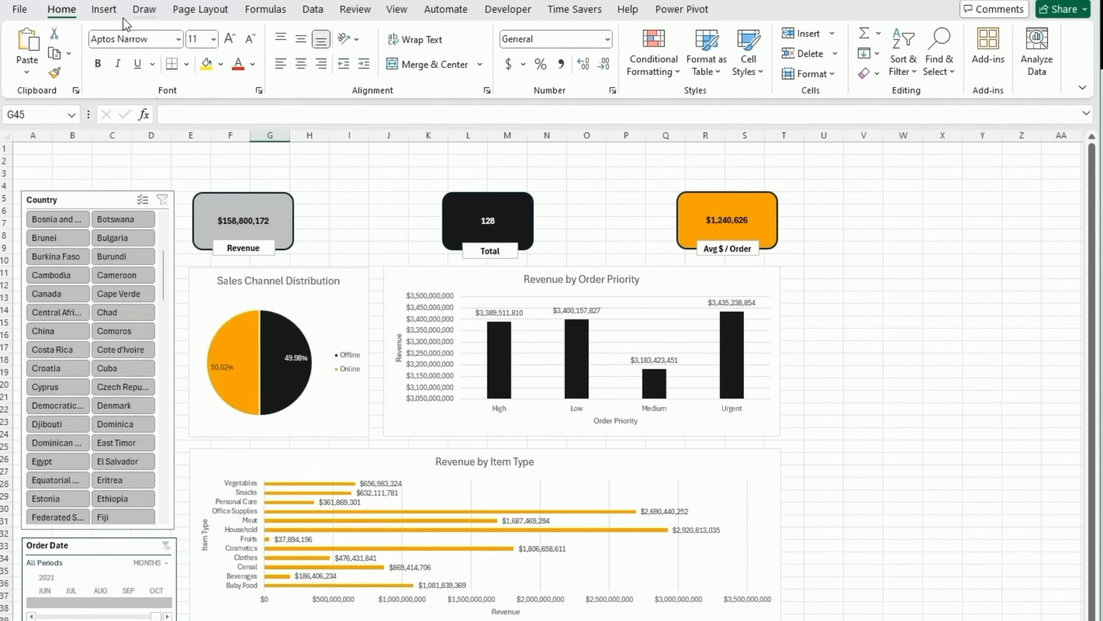
Insert a text box spanning the dashboard's width above the KPI cards, with the title "Revenue Dashboard".
click(105, 10)
click(858, 65)
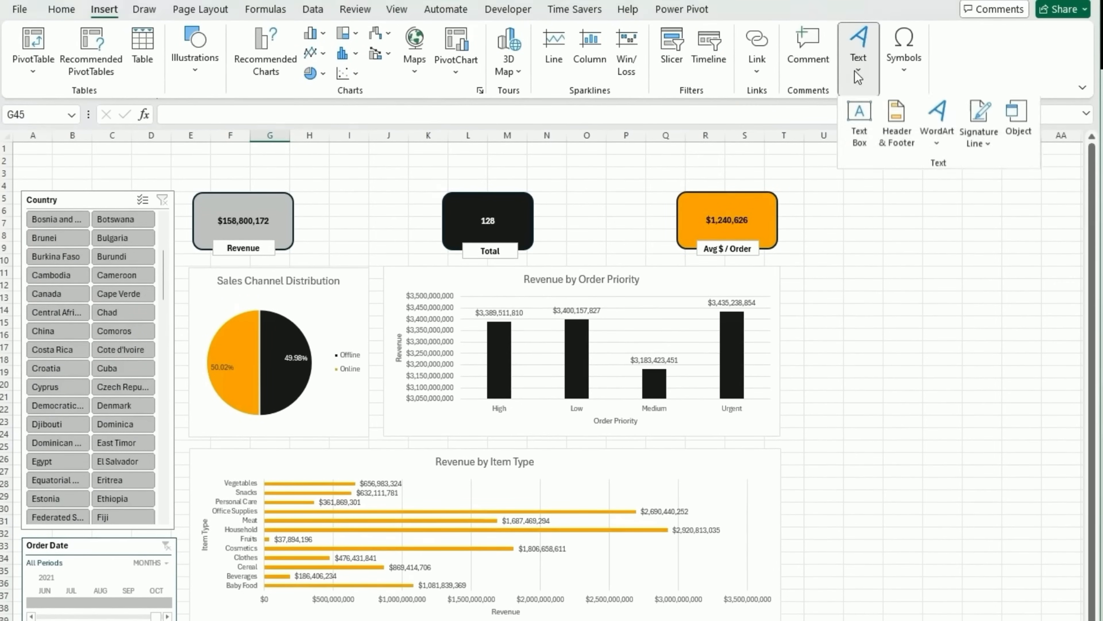
click(859, 122)
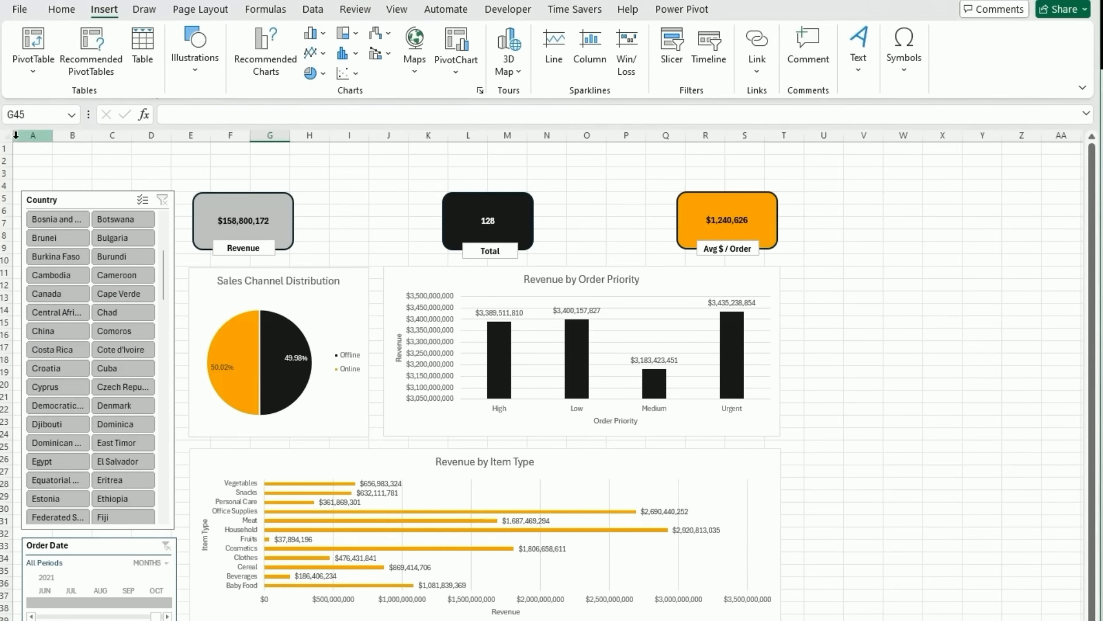
mouse_move(25, 147)
mouse_down()
mouse_move(771, 172)
mouse_move(775, 182)
mouse_up()
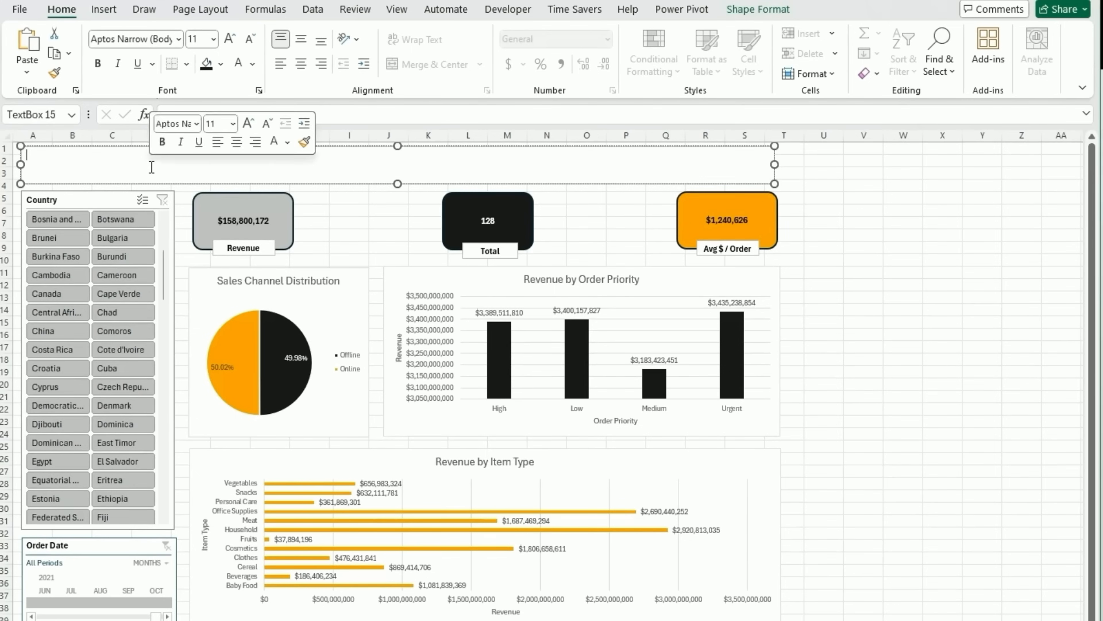
text(rERR)
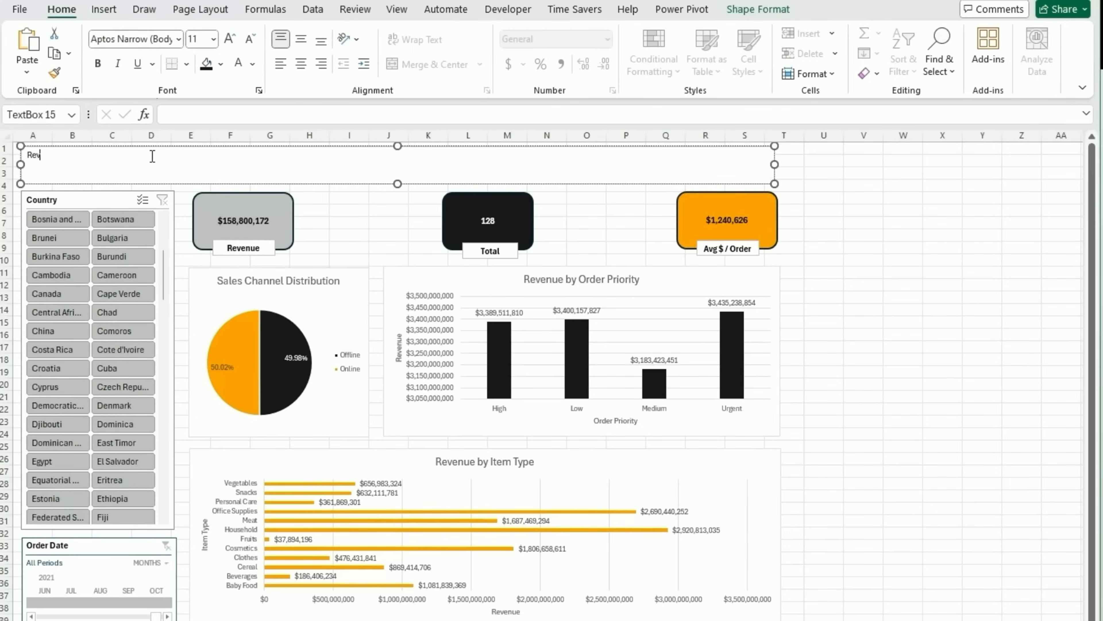
Center the title text horizontally and vertically within its text box.
key(ctrl+a)
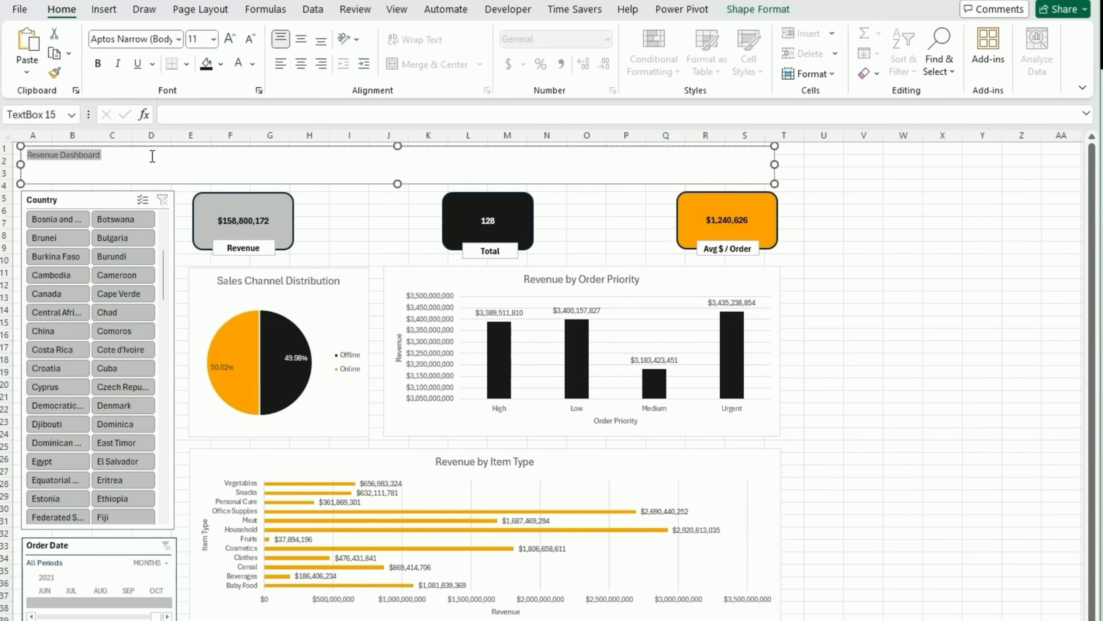
click(301, 63)
click(321, 40)
click(300, 39)
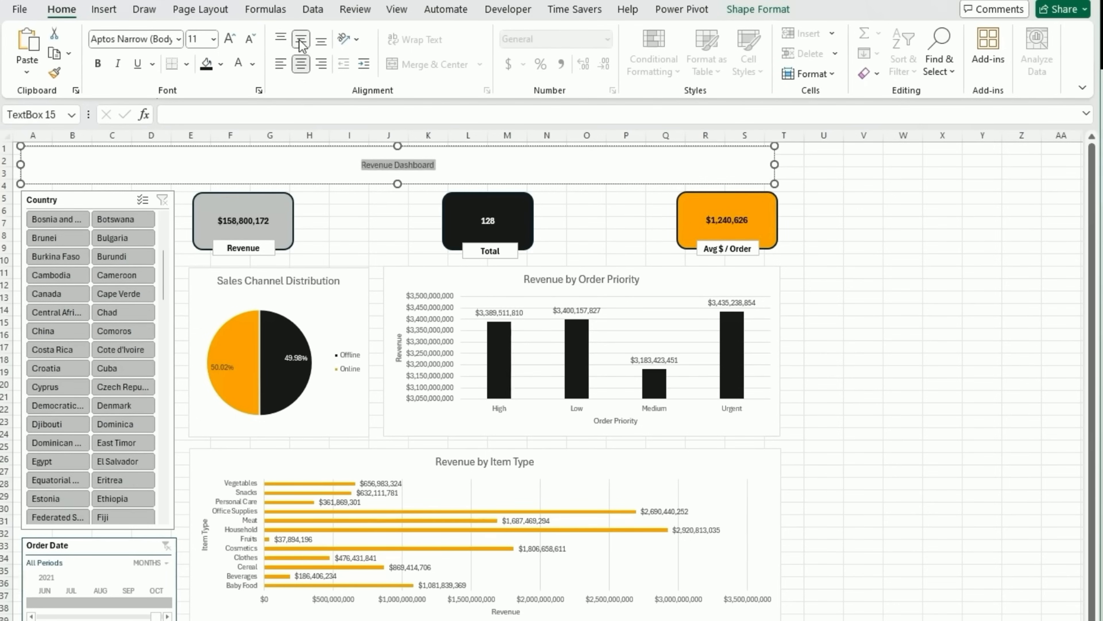
Make the Revenue Dashboard title bold and enlarge it to 36 pt.
click(98, 64)
click(229, 39)
click(229, 39)
click(229, 39)
click(229, 39)
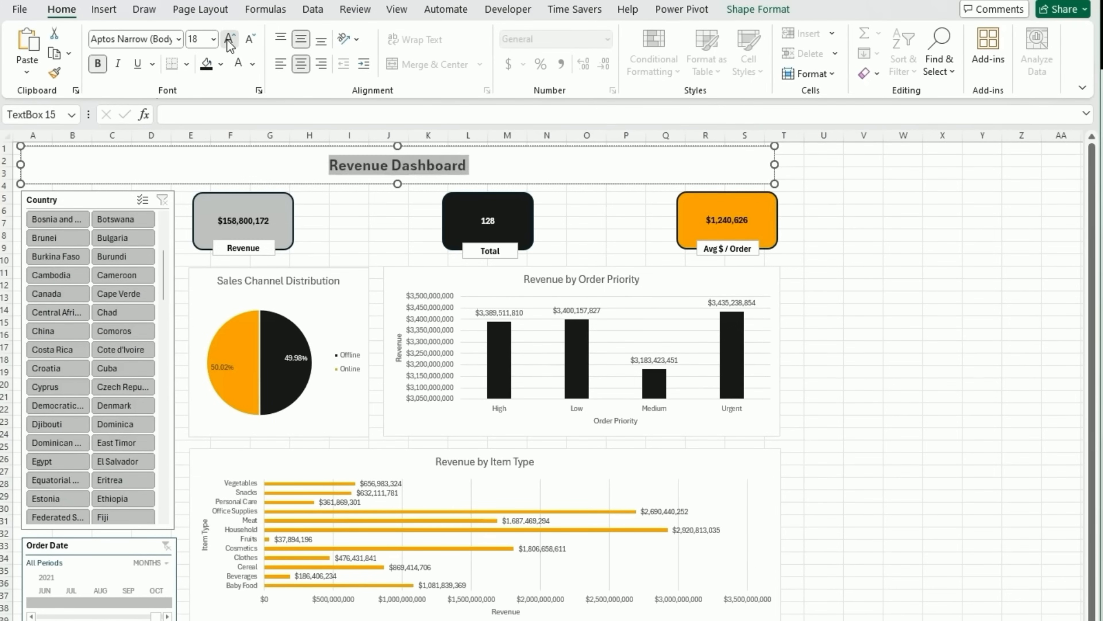
click(229, 41)
click(229, 41)
click(229, 41)
click(229, 41)
click(229, 41)
click(229, 42)
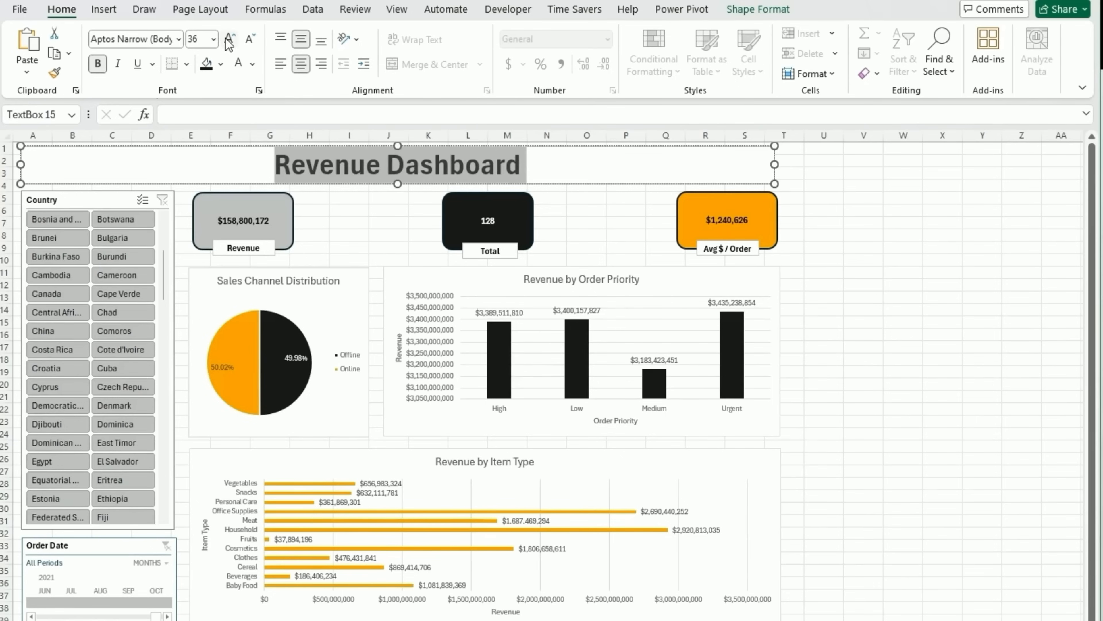
click(952, 421)
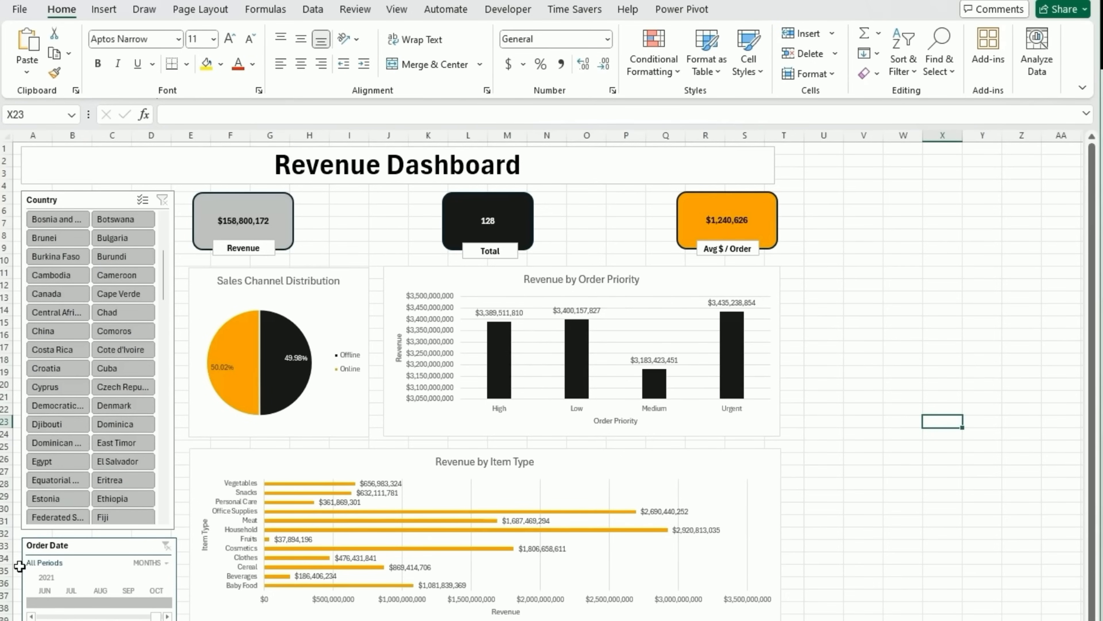
Relink the Revenue card's value to the revenue cell on the Pivot sheet, =Pivot!$A$2.
click(208, 209)
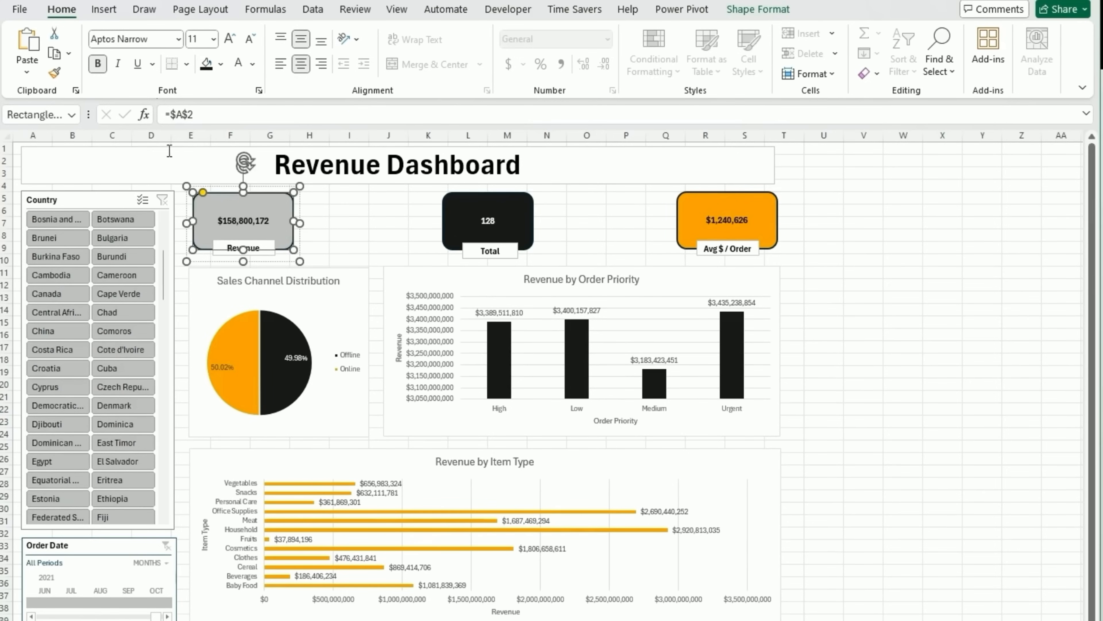
triple_click(179, 114)
text(=)
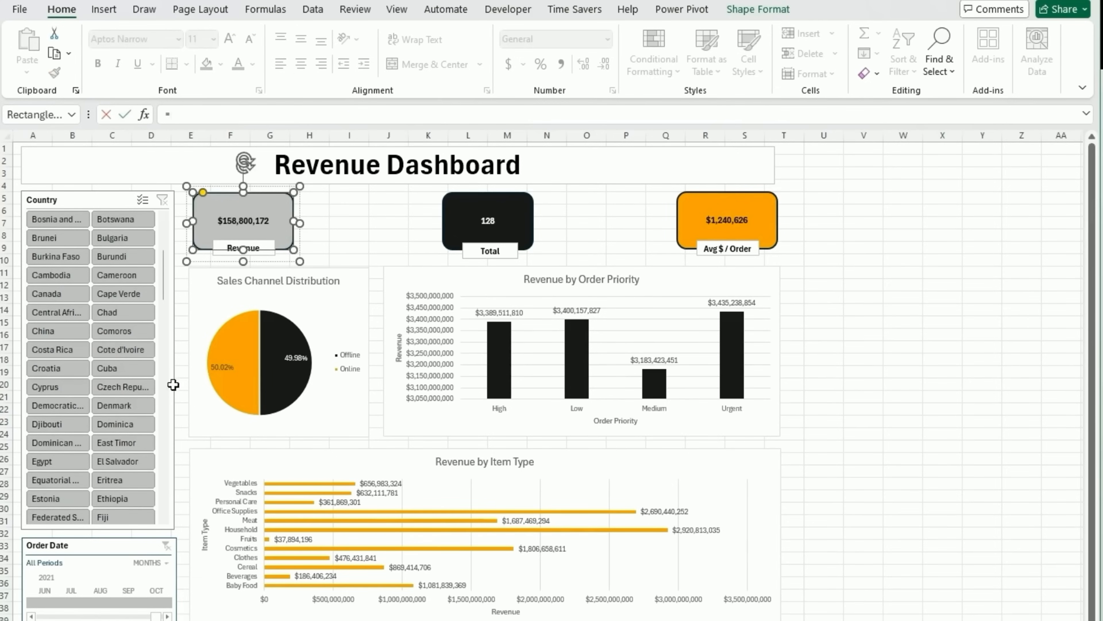
key(ctrl+Page_Up)
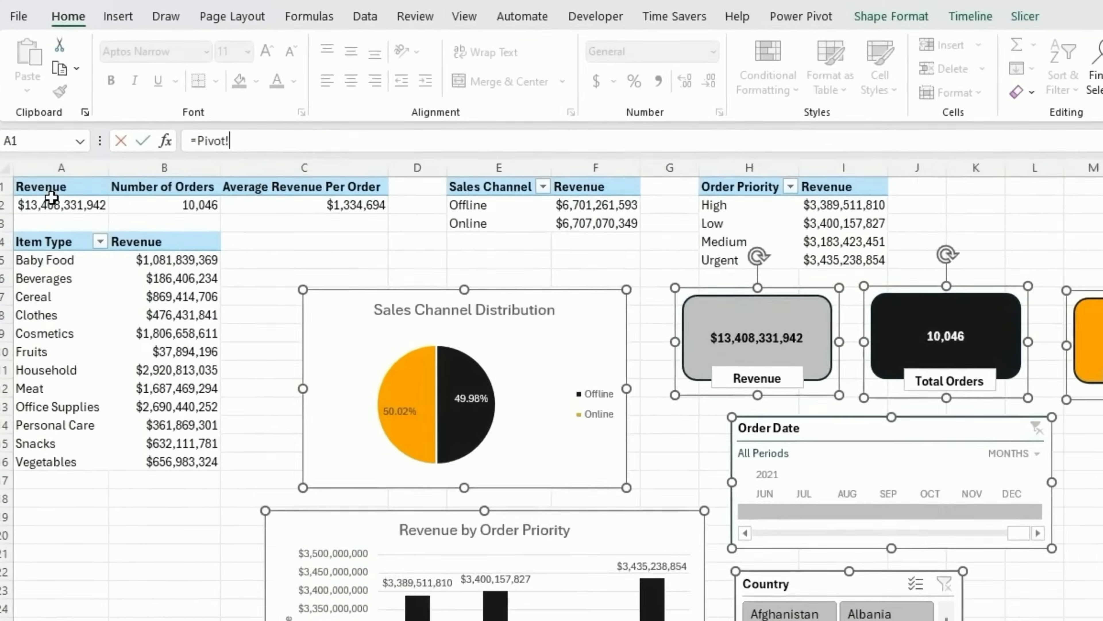
click(56, 168)
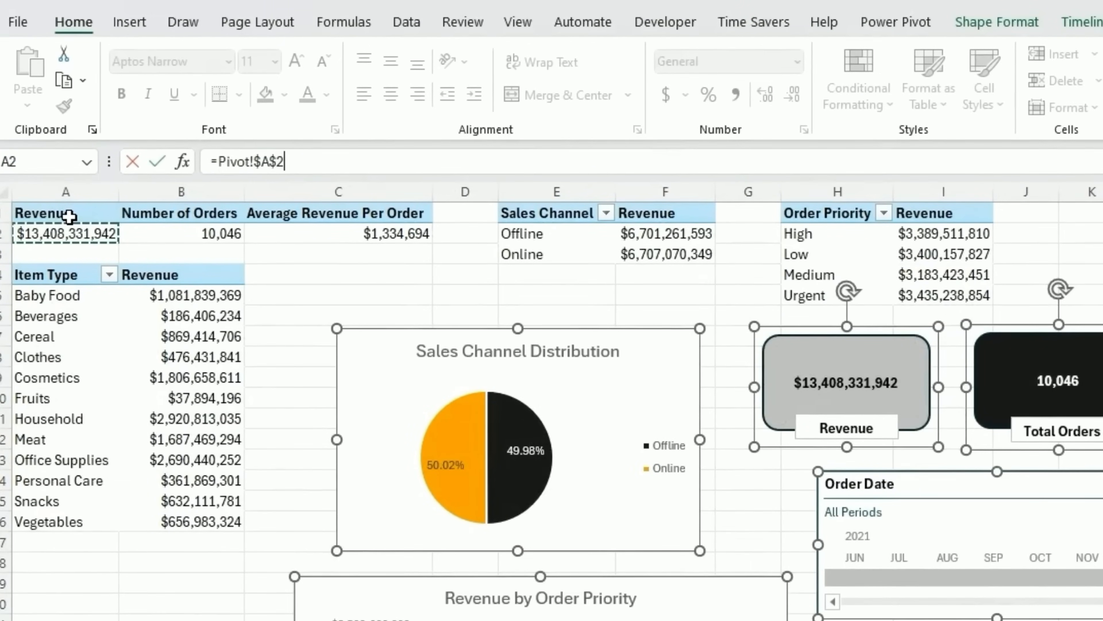
key(Return)
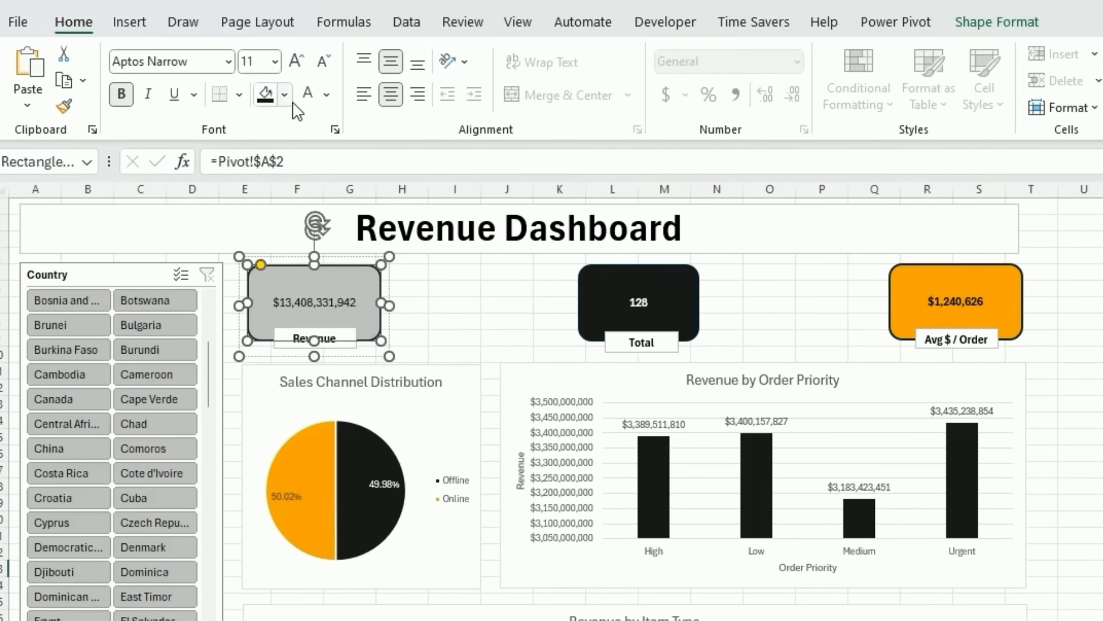
Relink the Total card's value to the number of orders on the Pivot sheet, =Pivot!$B$2.
click(652, 297)
click(638, 301)
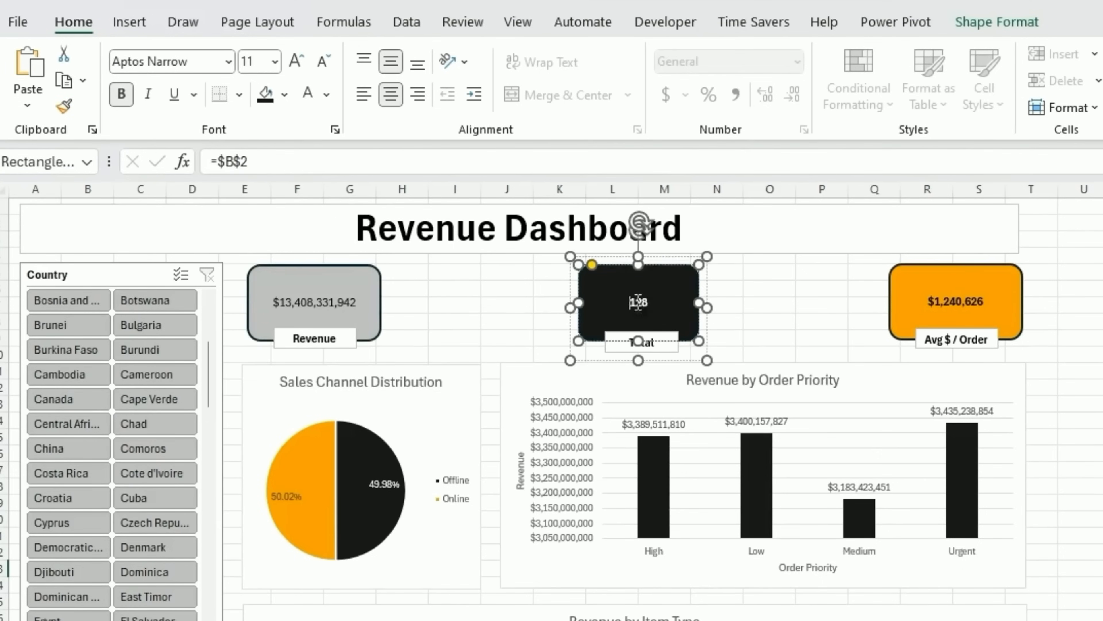
drag(278, 166, 211, 161)
key(BackSpace)
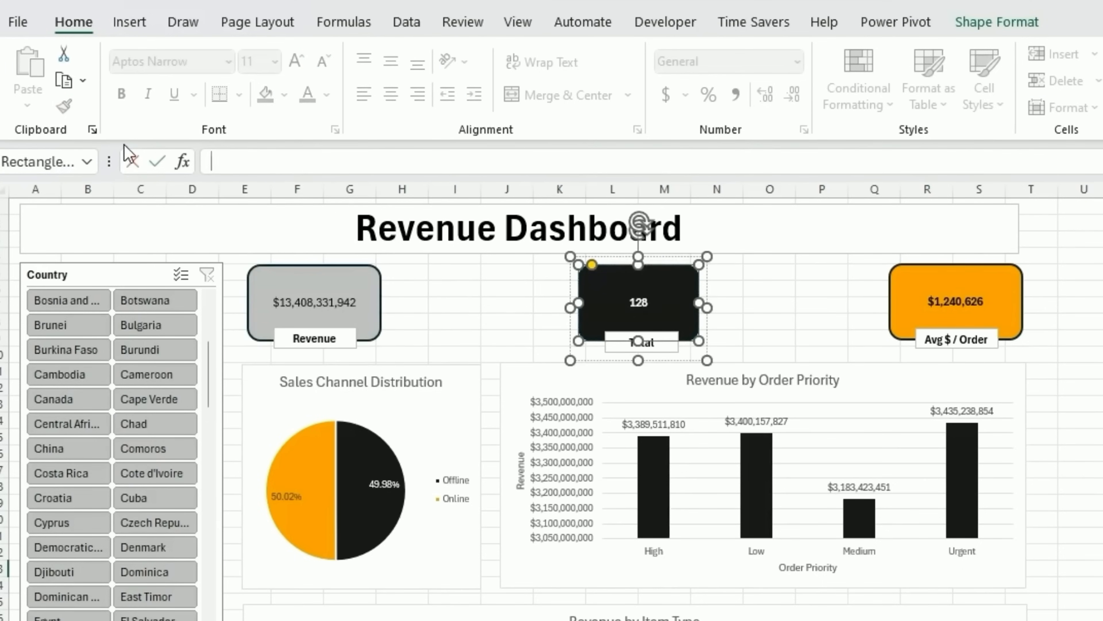
text(=)
key(ctrl+Page_Down)
click(187, 233)
key(Return)
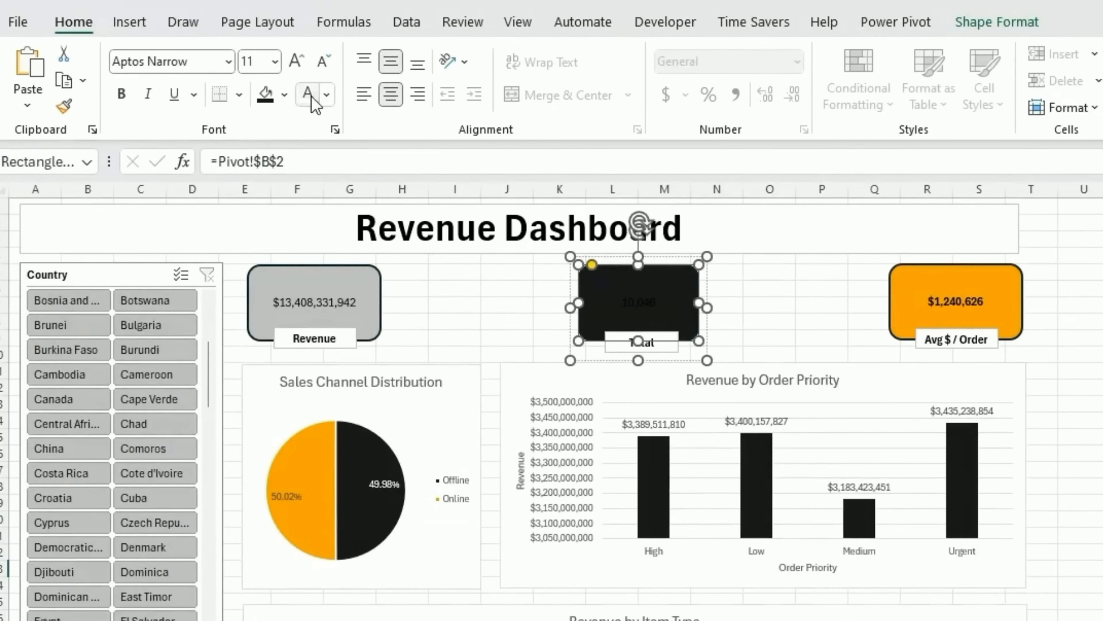
Make the Total card's value white and bold, and bold the Revenue card's value.
click(313, 104)
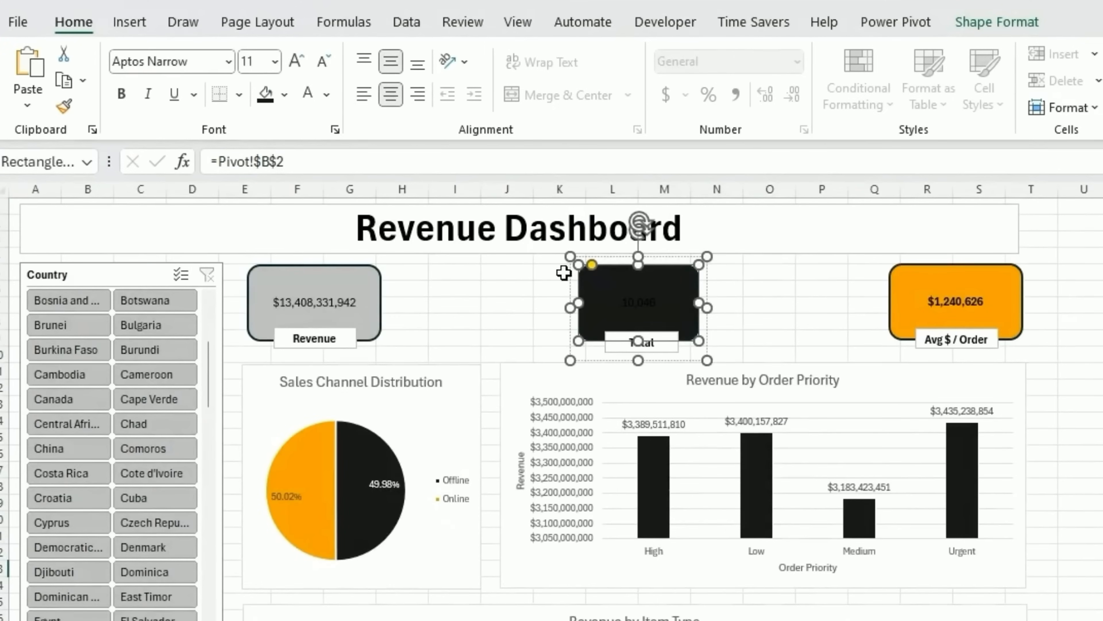
click(127, 98)
click(428, 276)
click(304, 302)
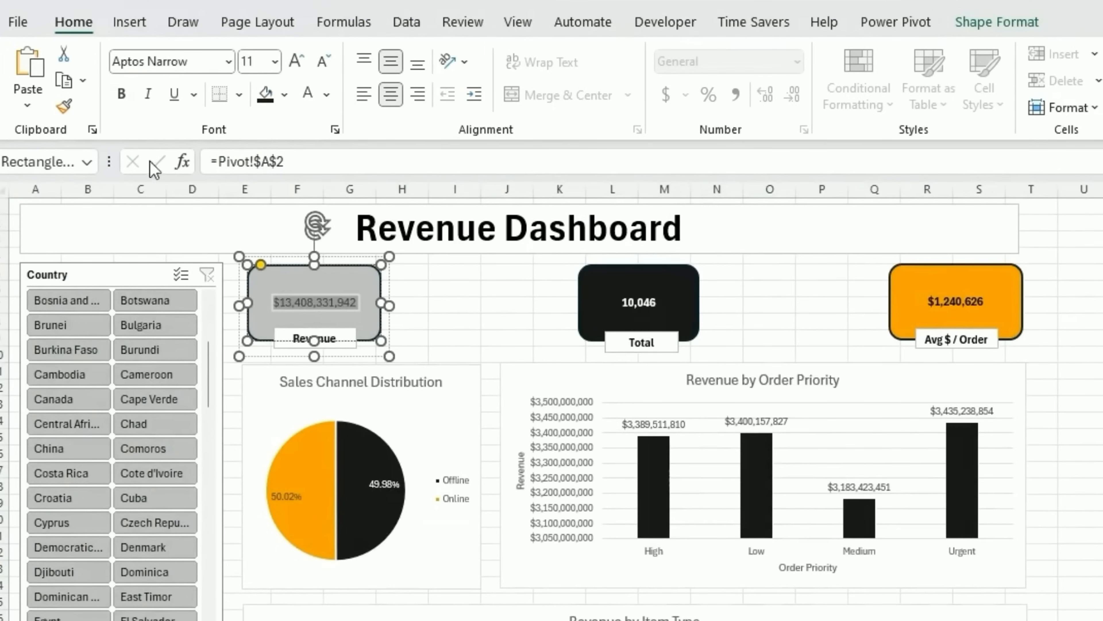
key(ctrl+b)
click(486, 284)
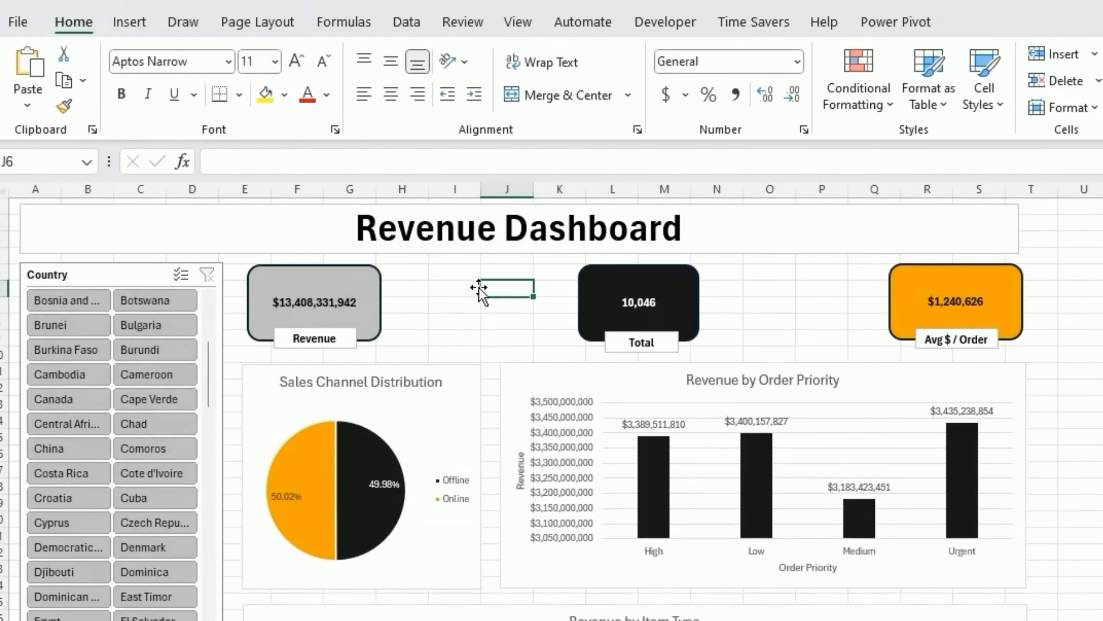
Relink the Avg $ / Order card to the average revenue per order, =Pivot!C2, and make its value bold.
click(939, 299)
click(924, 300)
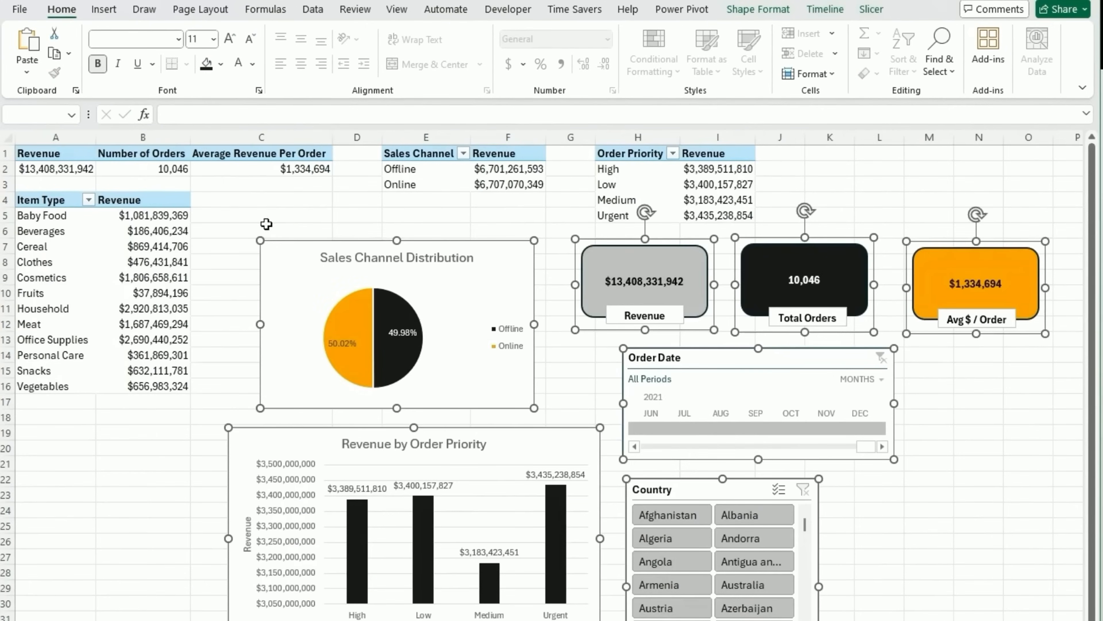
click(290, 173)
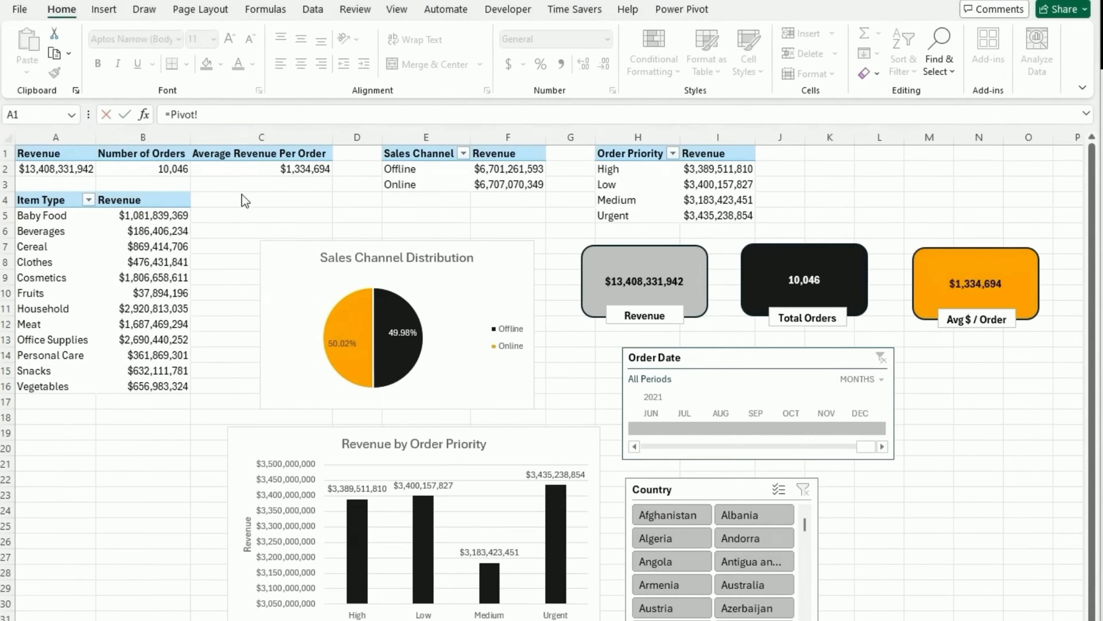
click(274, 168)
key(Return)
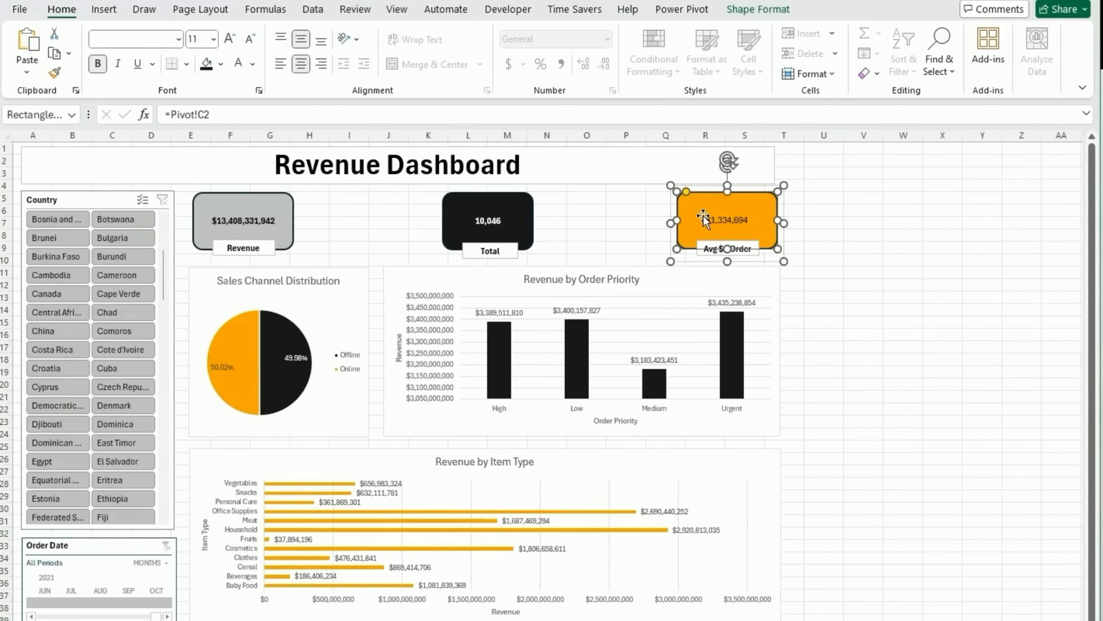
click(719, 218)
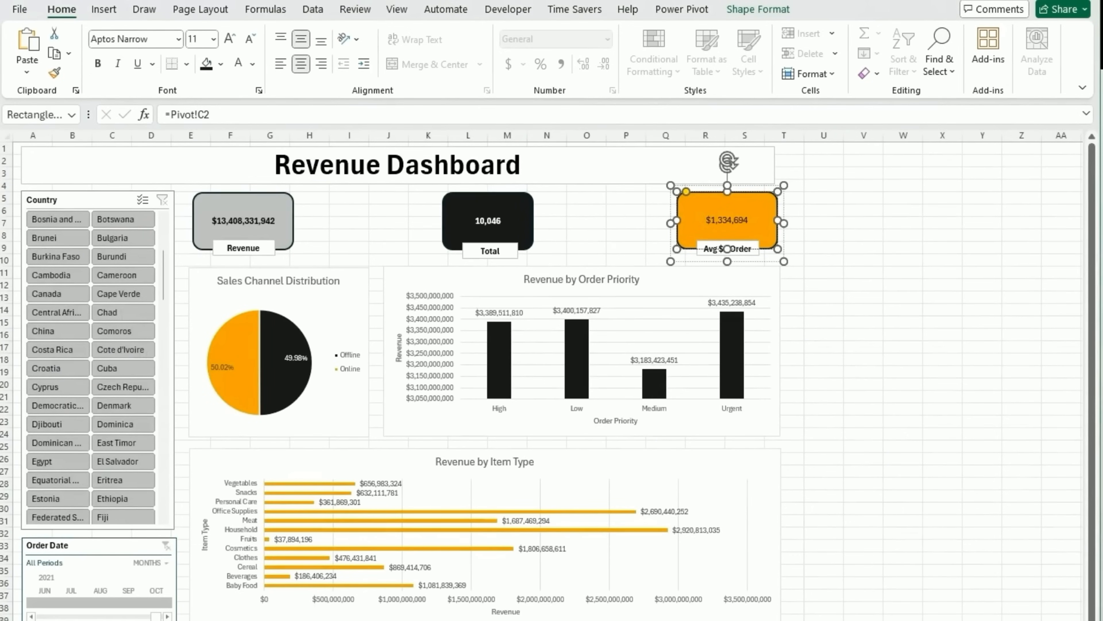
drag(706, 219, 747, 219)
click(908, 322)
Test the Country slicer by filtering to Burkina Faso and to Brunei, and clear the filter.
click(55, 256)
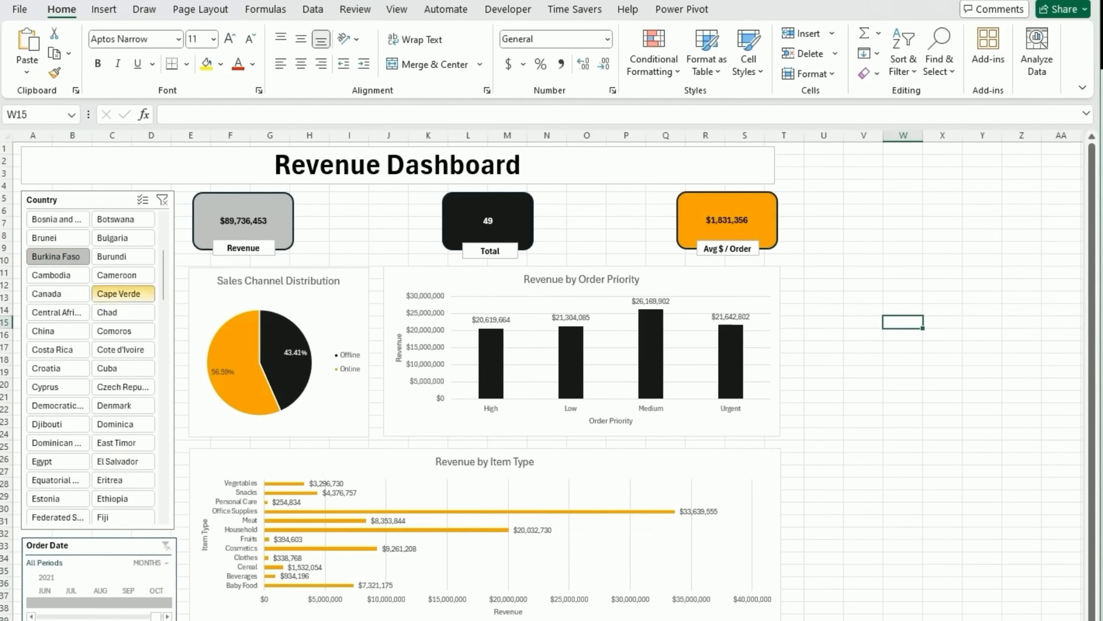
click(57, 237)
scroll(65, 261, up, 5)
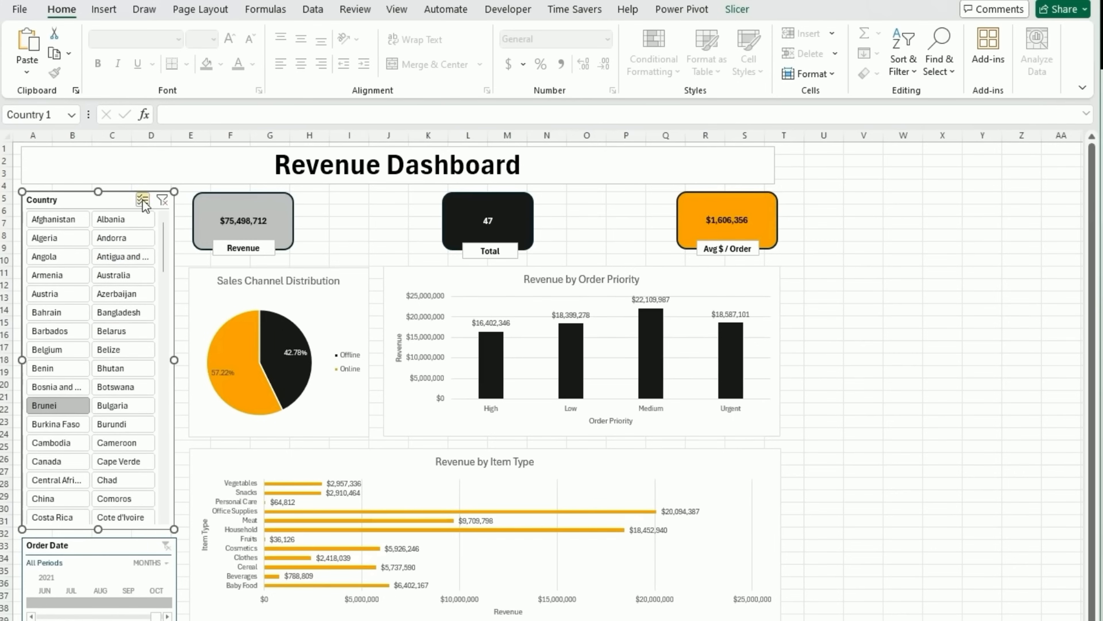
click(162, 200)
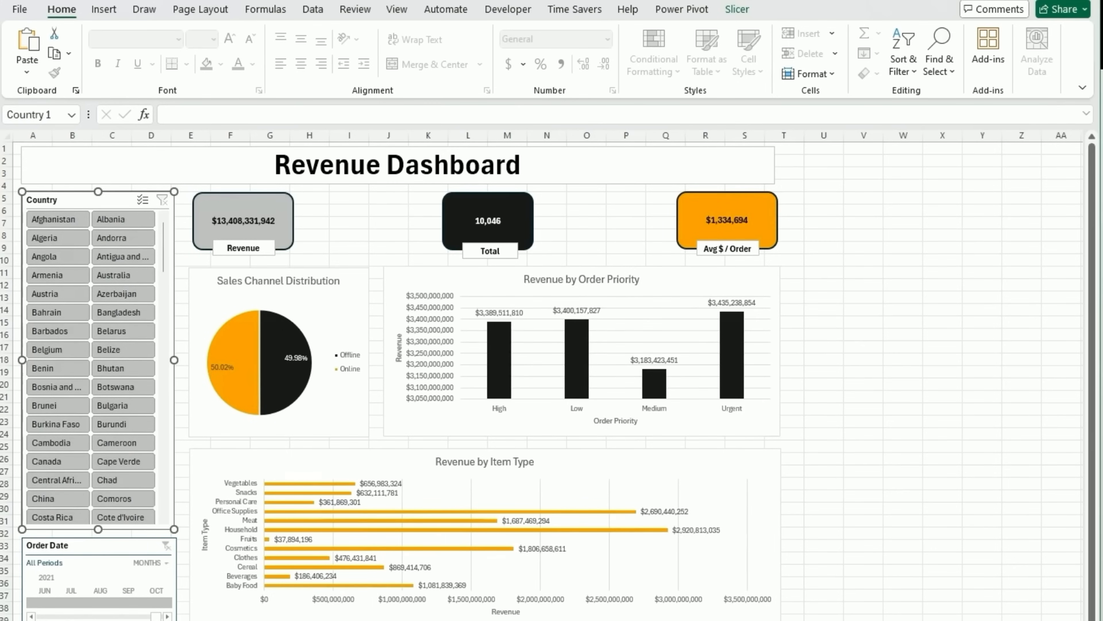
Hide the gridlines, headings and formula bar, and show the dashboard in full-screen view without the ribbon.
click(396, 9)
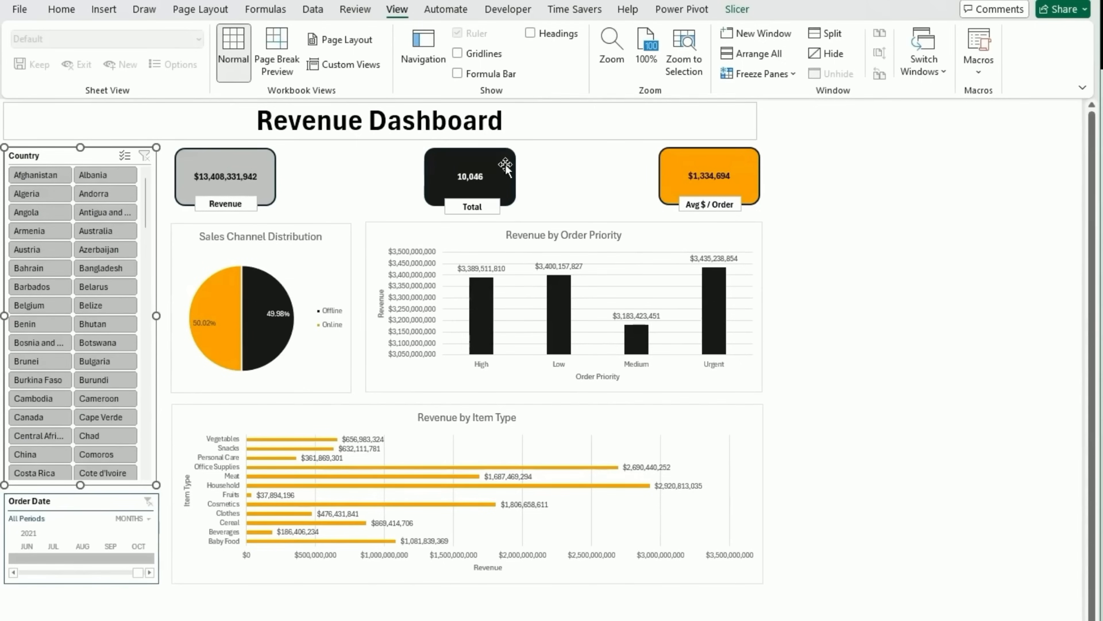
key(ctrl+shift+F1)
scroll(219, 352, up, 2)
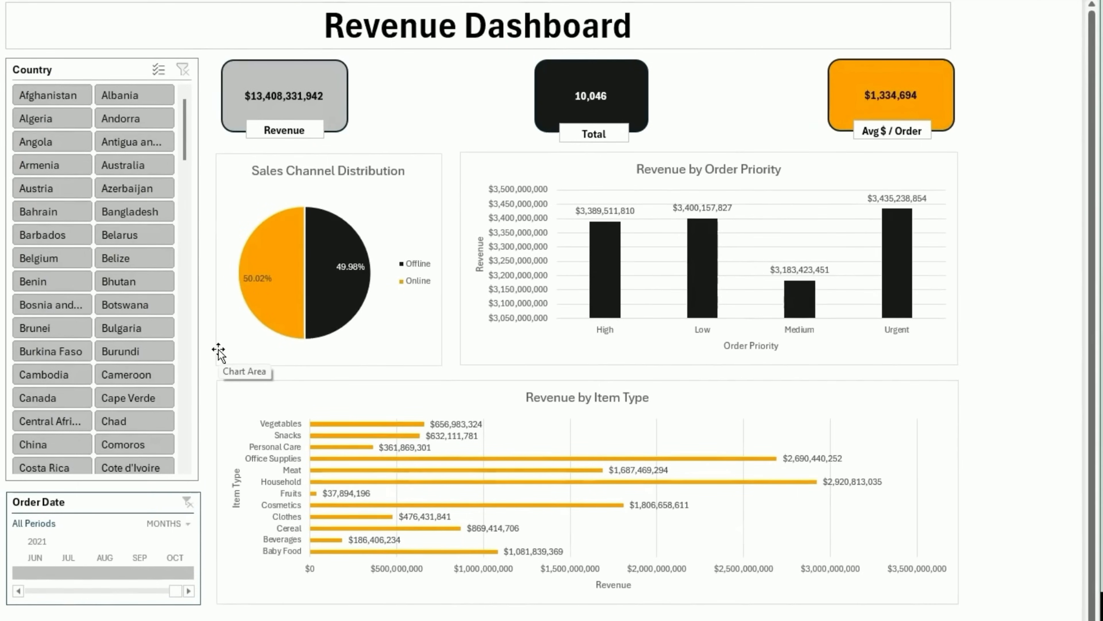
Test the dashboard by filtering to Bhutan and to 2014 with the Order Date timeline set to years, and clear both filters.
click(134, 281)
click(180, 524)
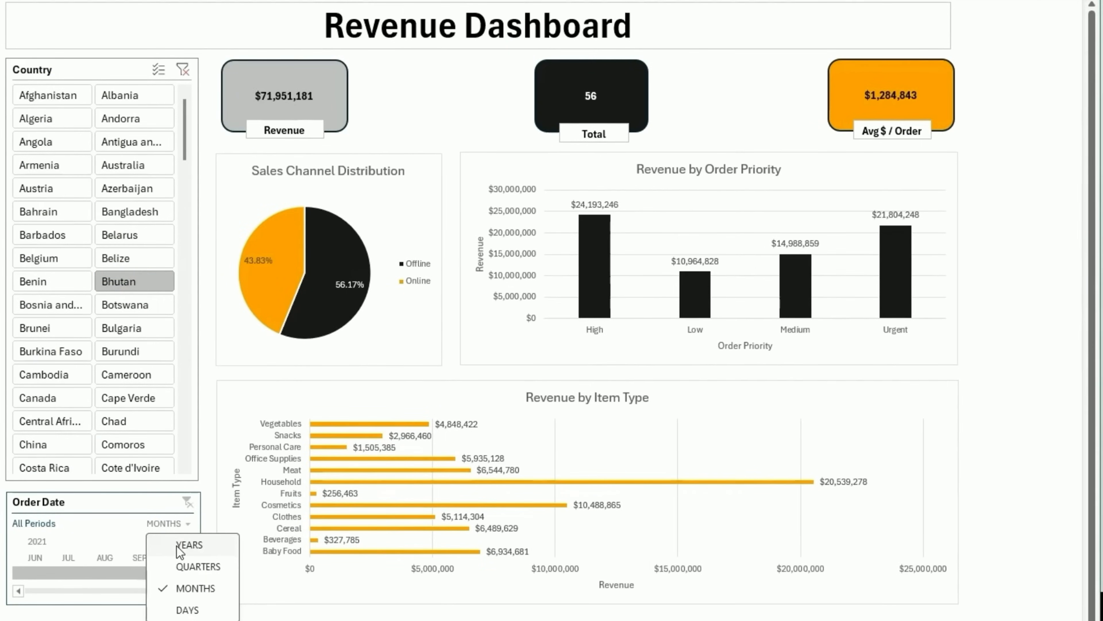
click(183, 546)
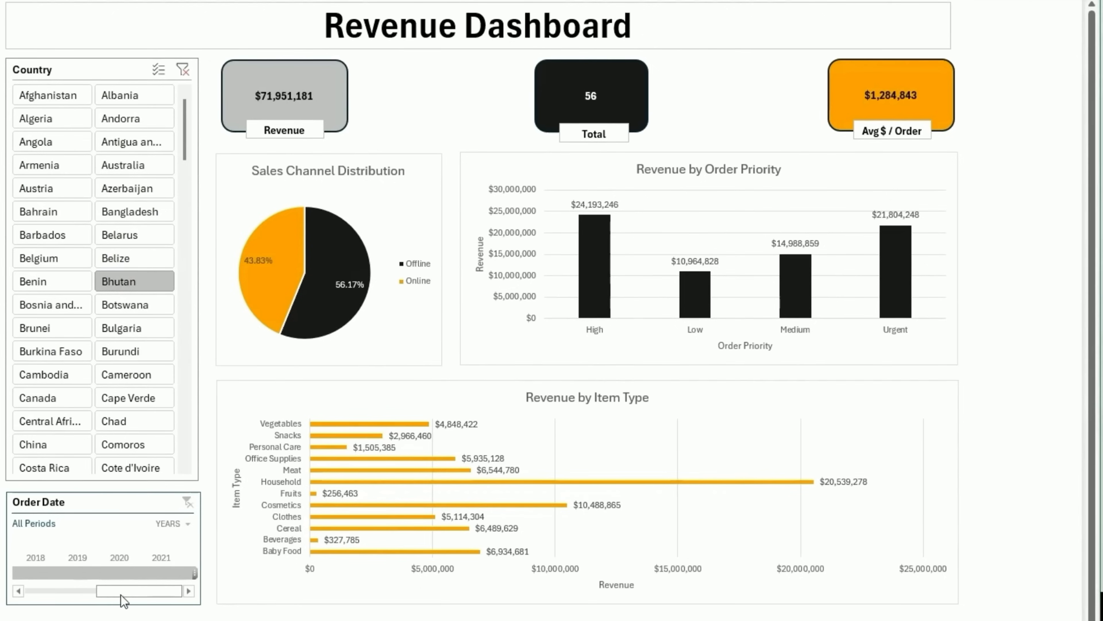
drag(120, 595, 24, 580)
click(29, 572)
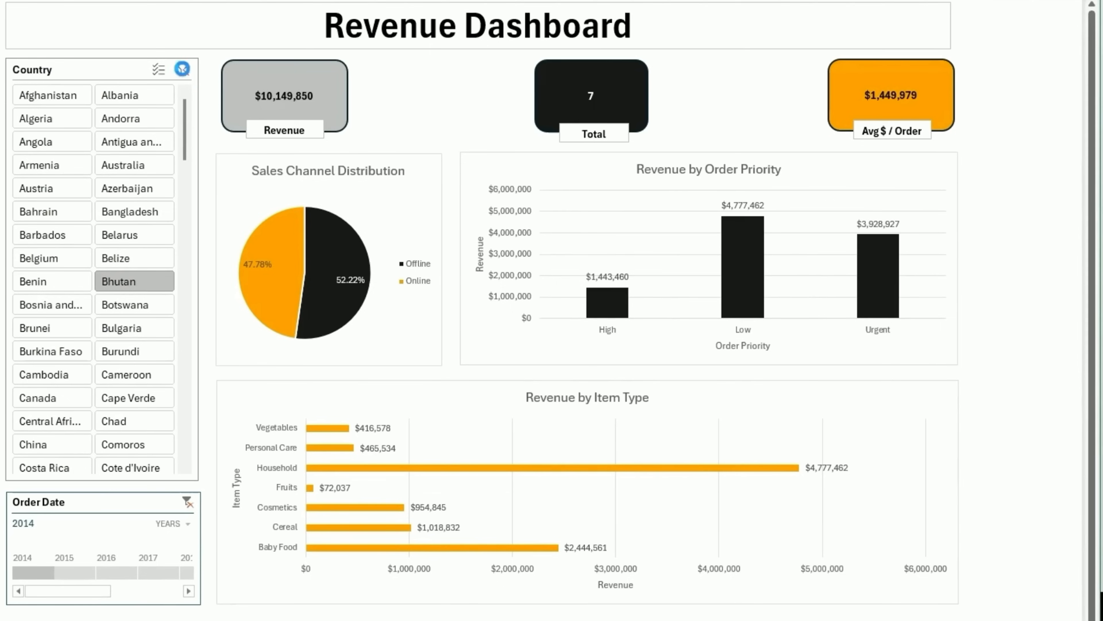
click(182, 68)
click(187, 502)
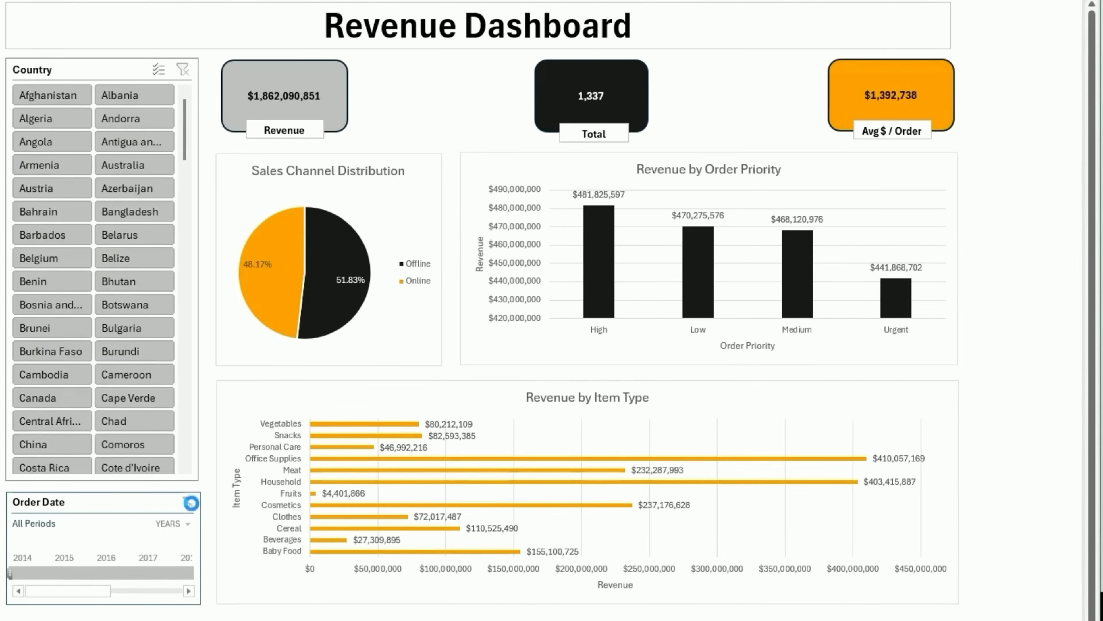